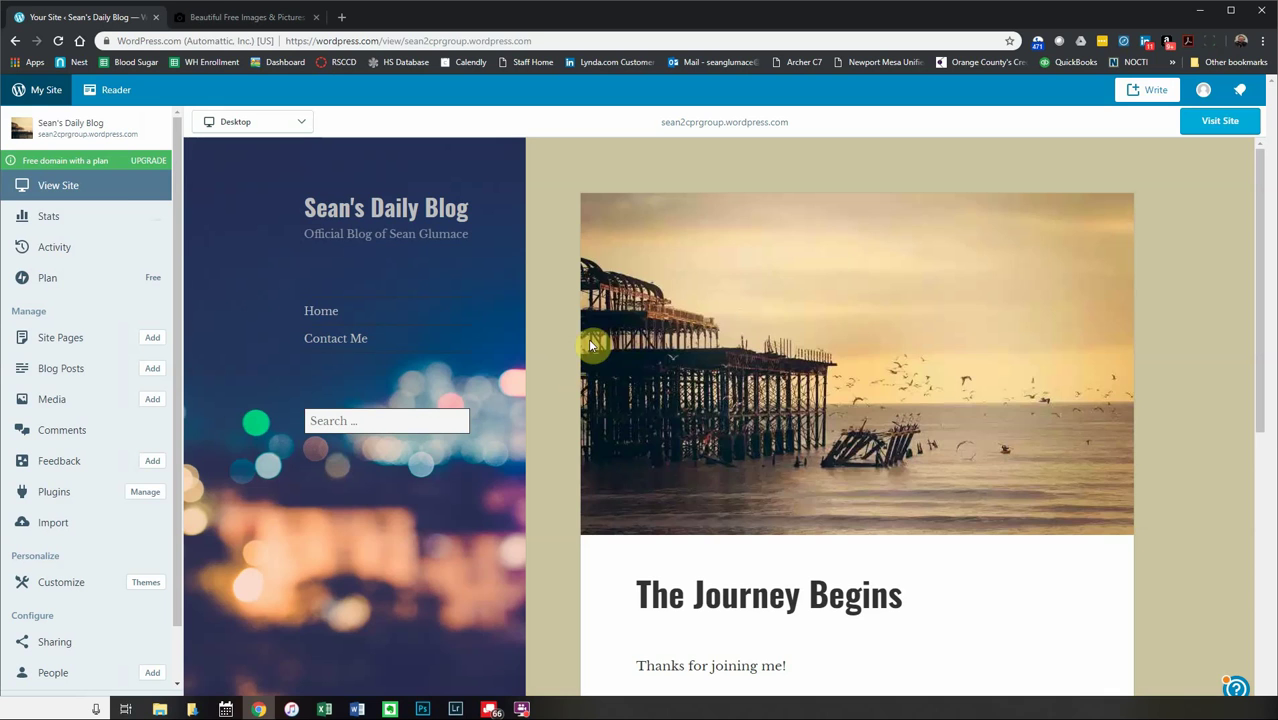
- Check the site's Stats, then open the live site from View Site in a new browser tab
left_click(45, 93)
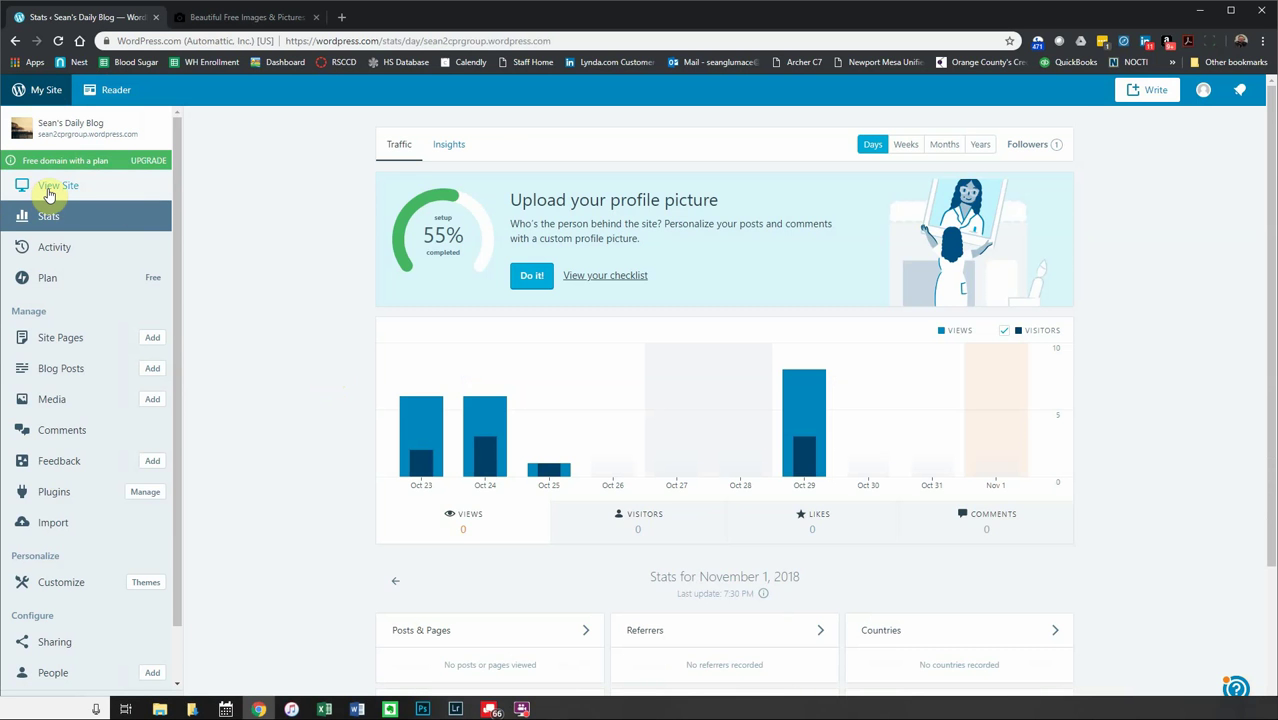
left_click(48, 190)
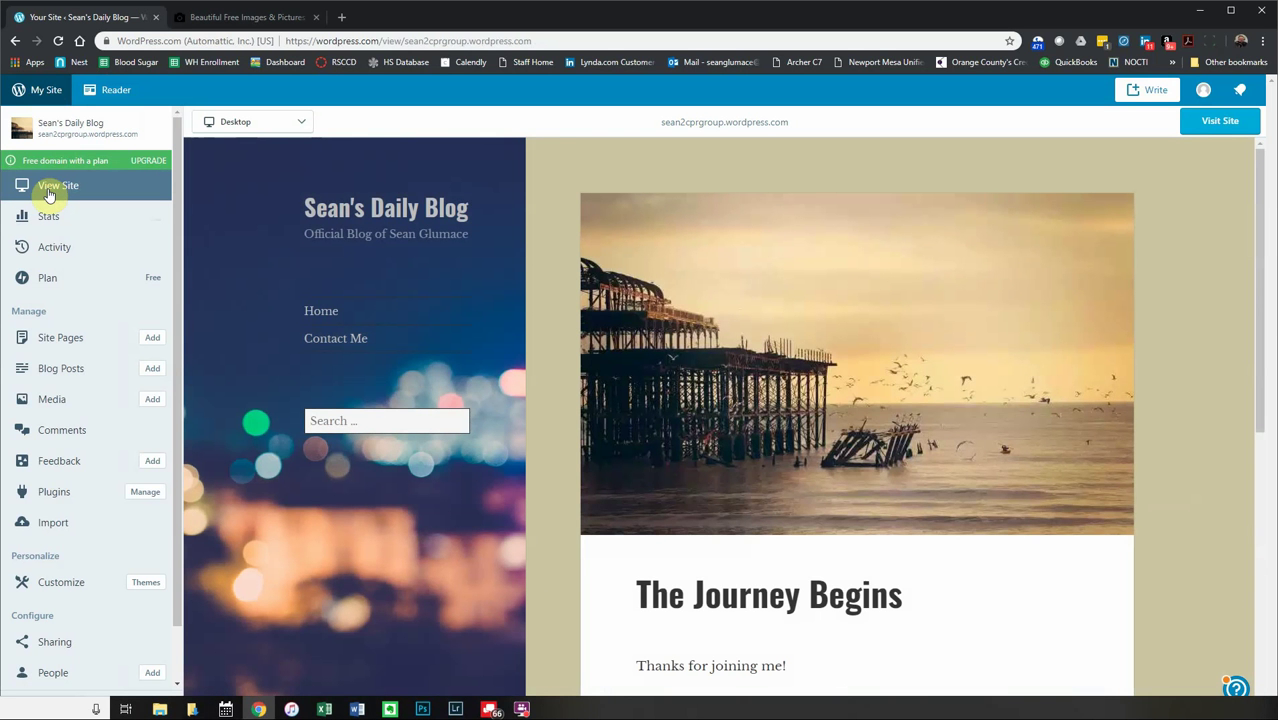
right_click(48, 190)
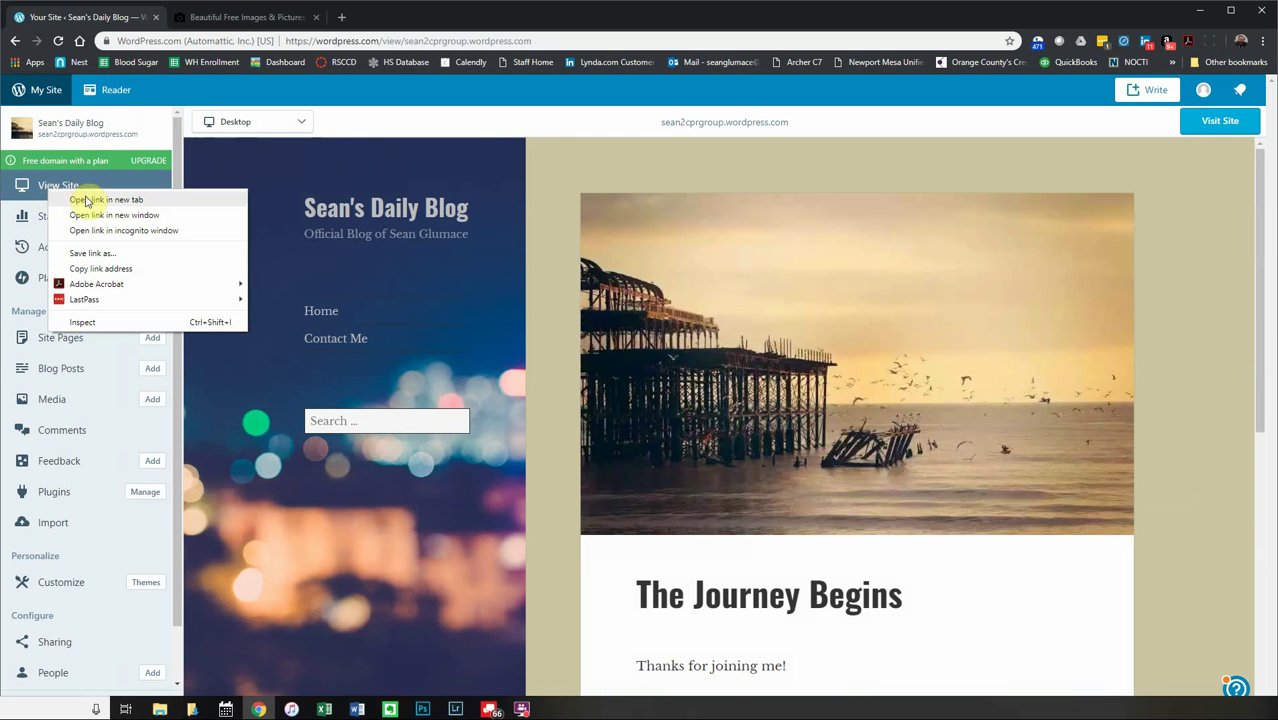
left_click(88, 201)
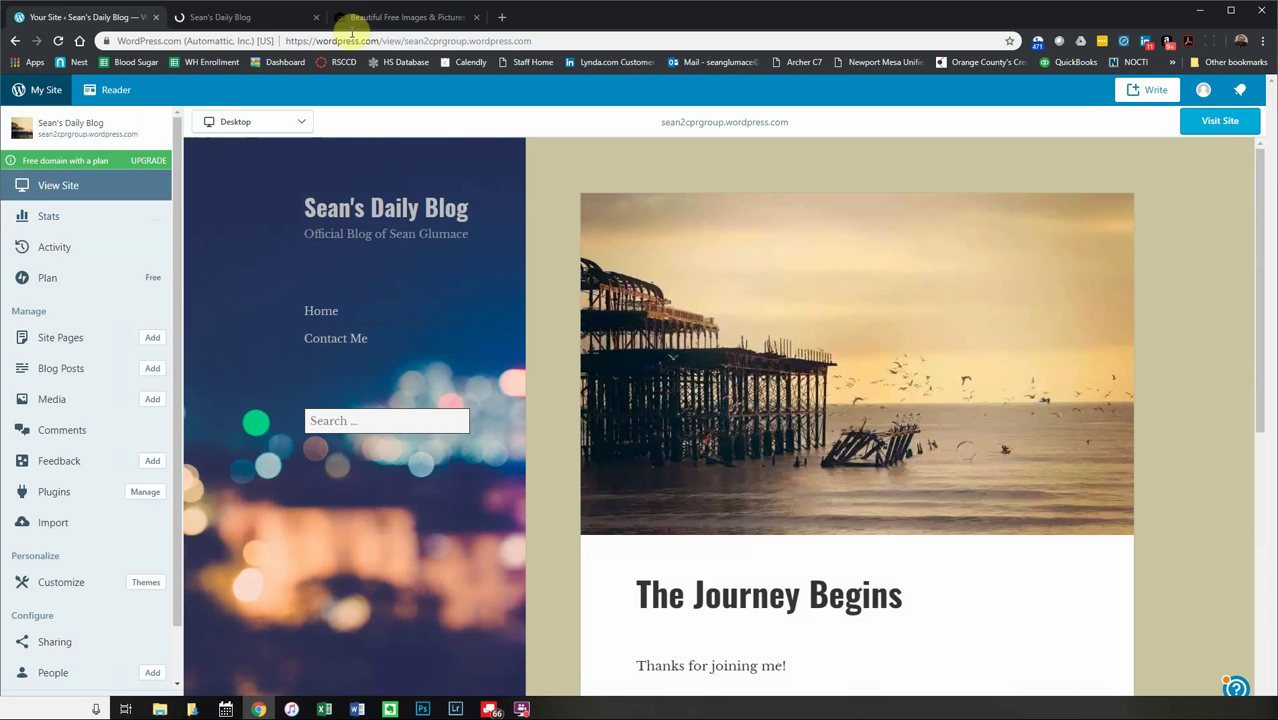
- Switch between the live blog and dashboard tabs, selecting the blog's web address
left_click(242, 19)
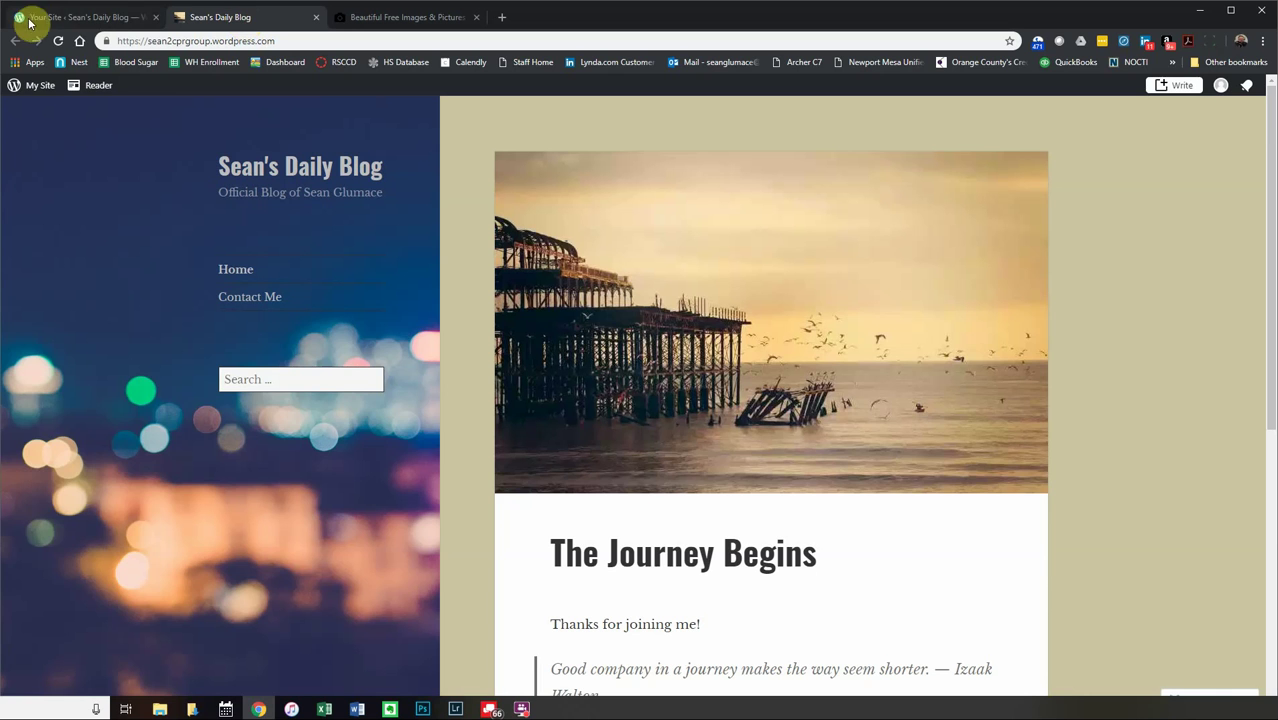
left_click(65, 19)
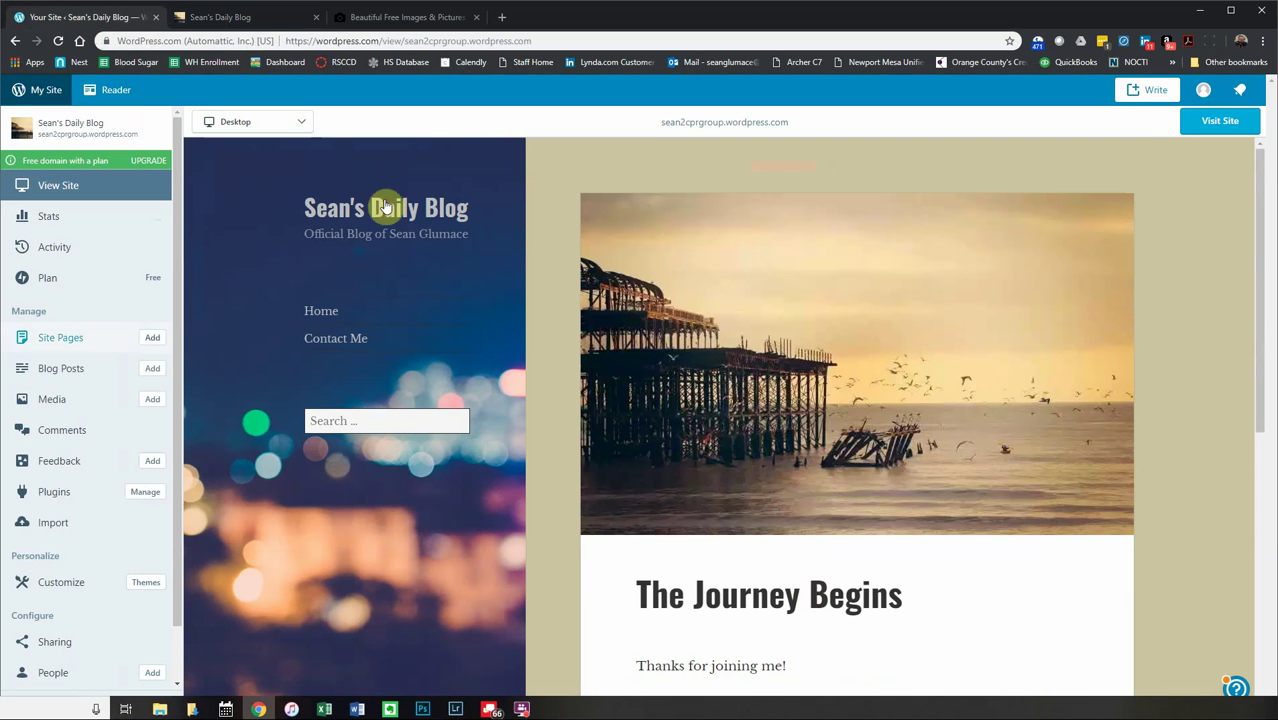
left_click(208, 19)
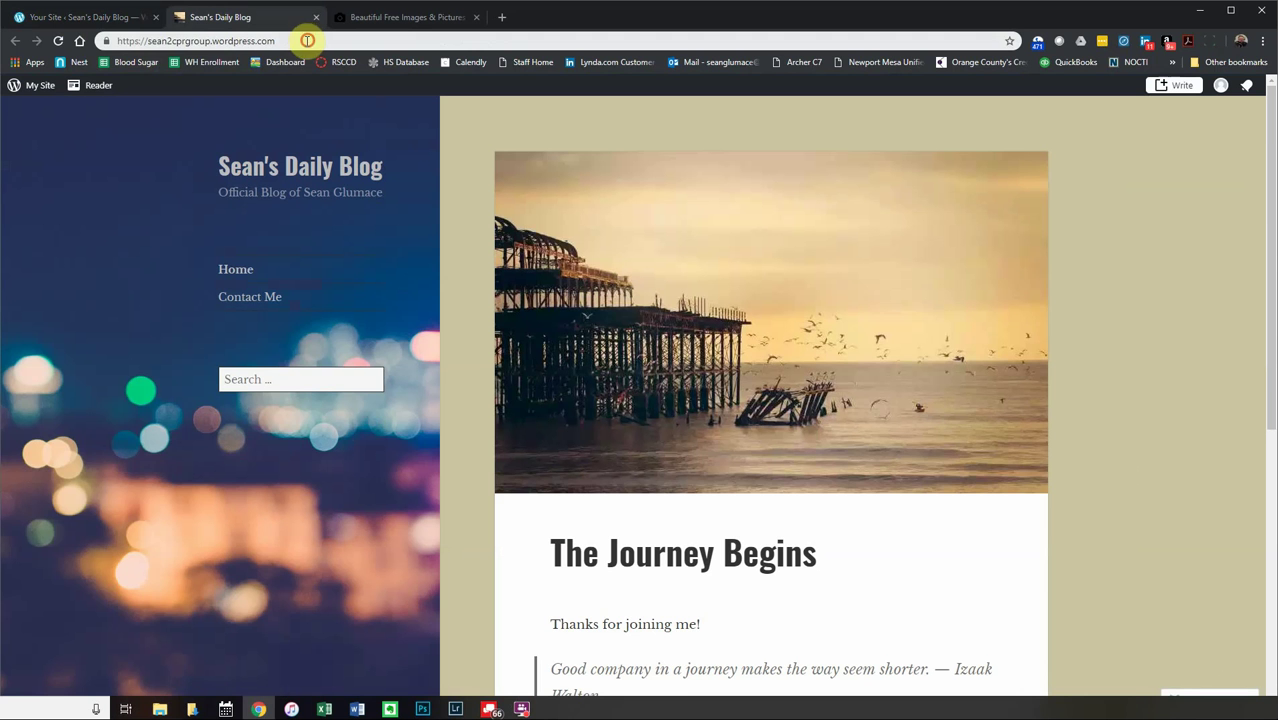
left_click_drag(305, 40, 148, 41)
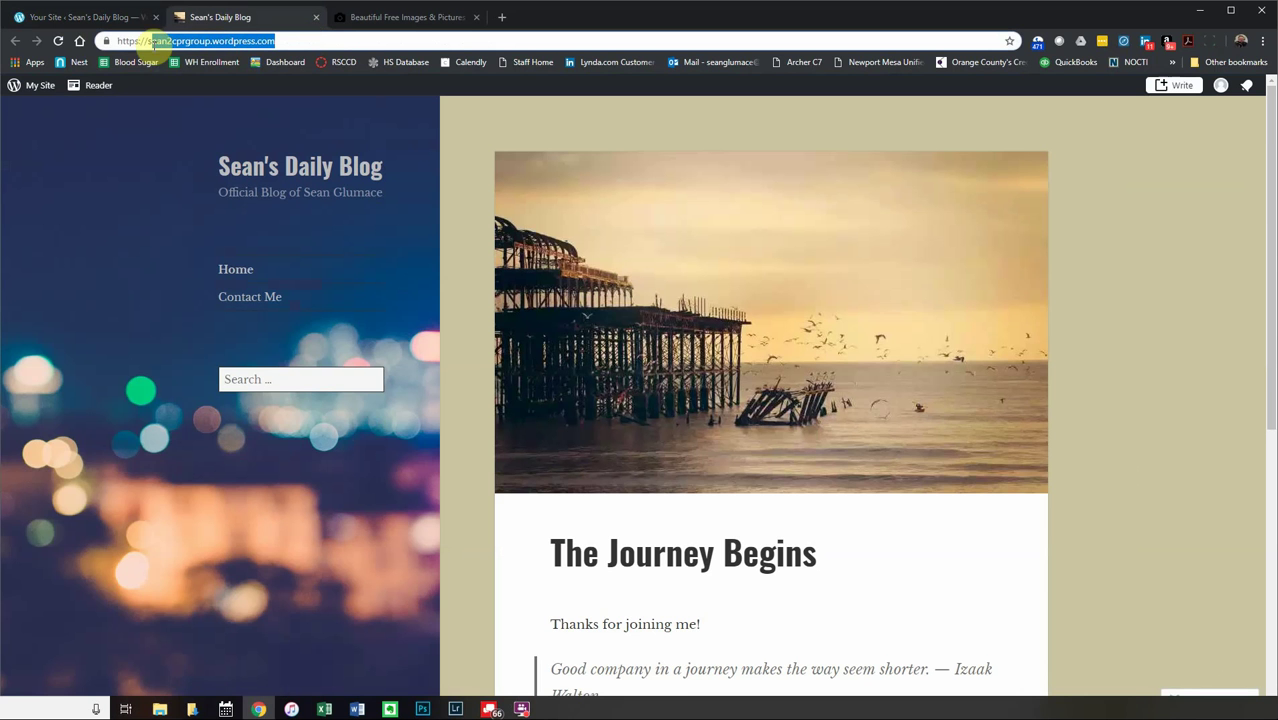
left_click(108, 16)
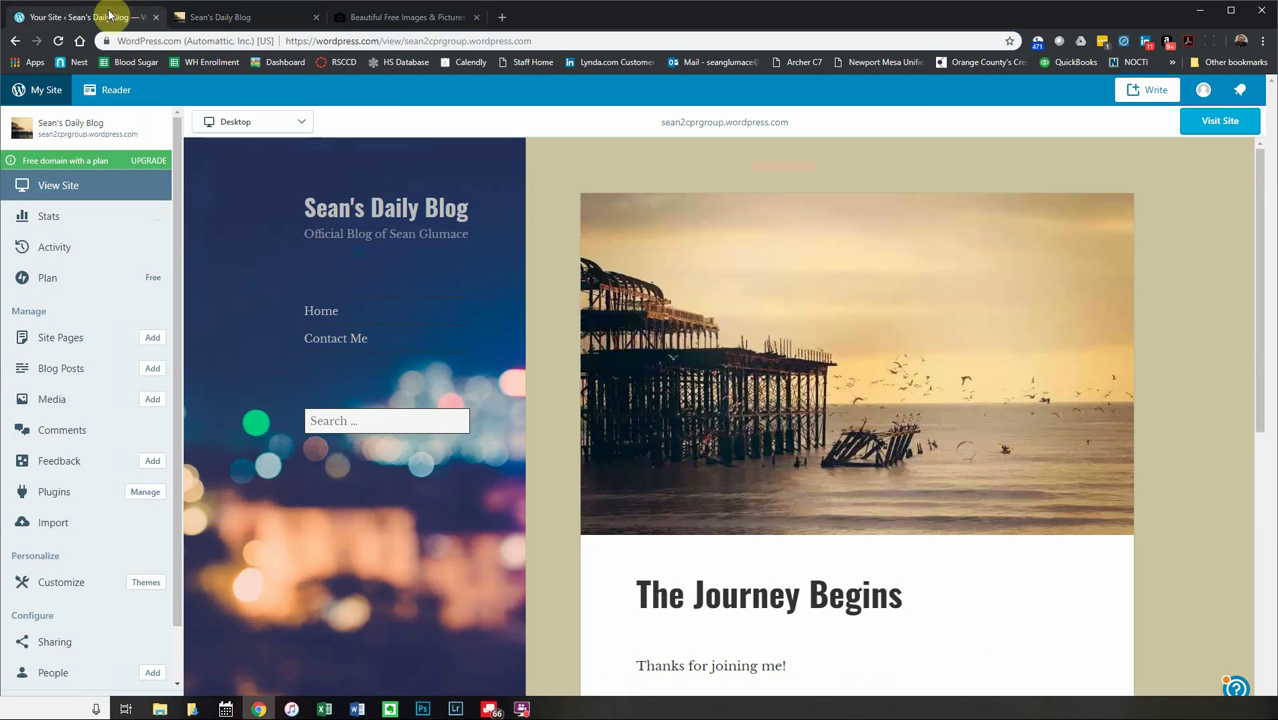
- Look over the Unsplash home page and its web address, then return to the live blog
left_click(419, 22)
scroll(412, 465, "up", 15)
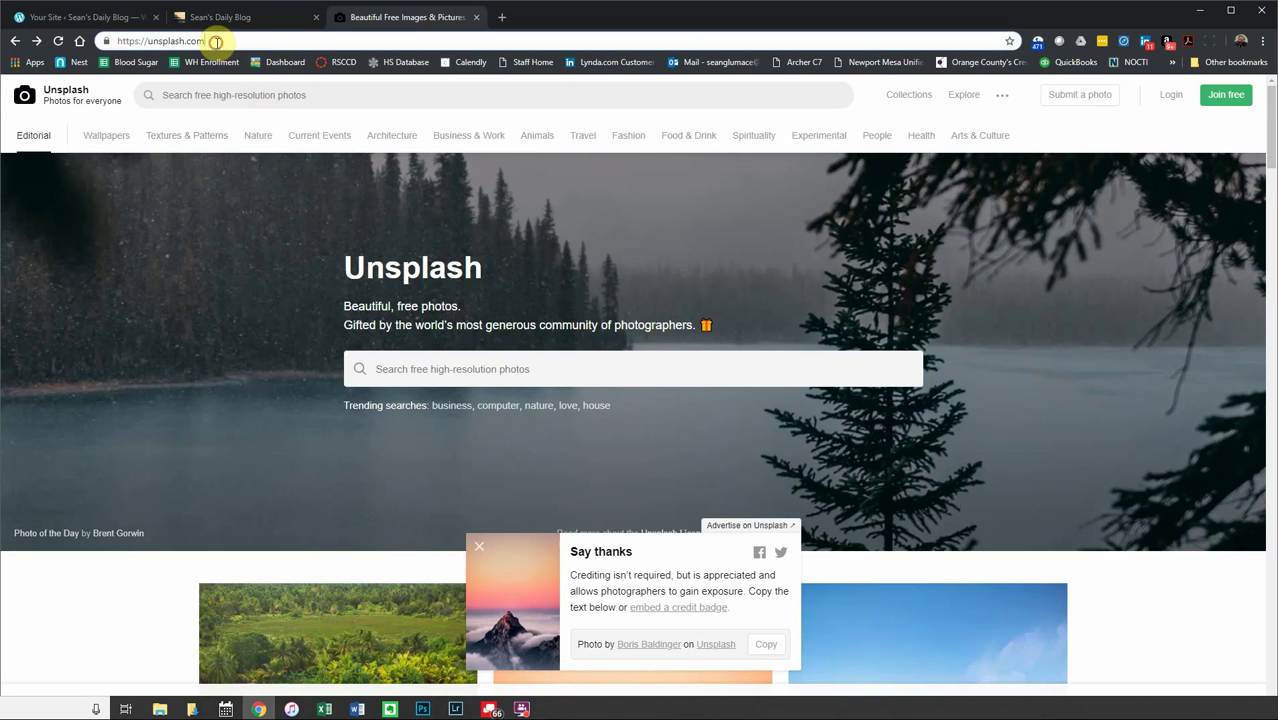
left_click_drag(208, 41, 150, 41)
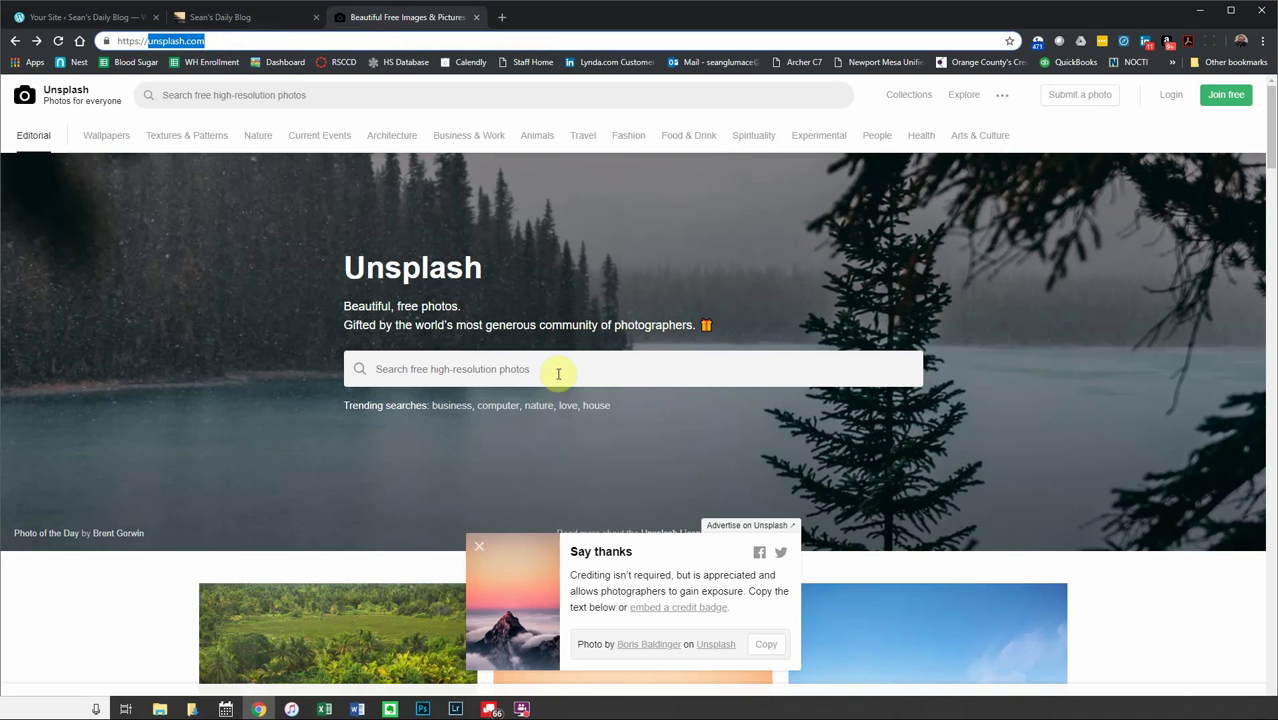
left_click(240, 17)
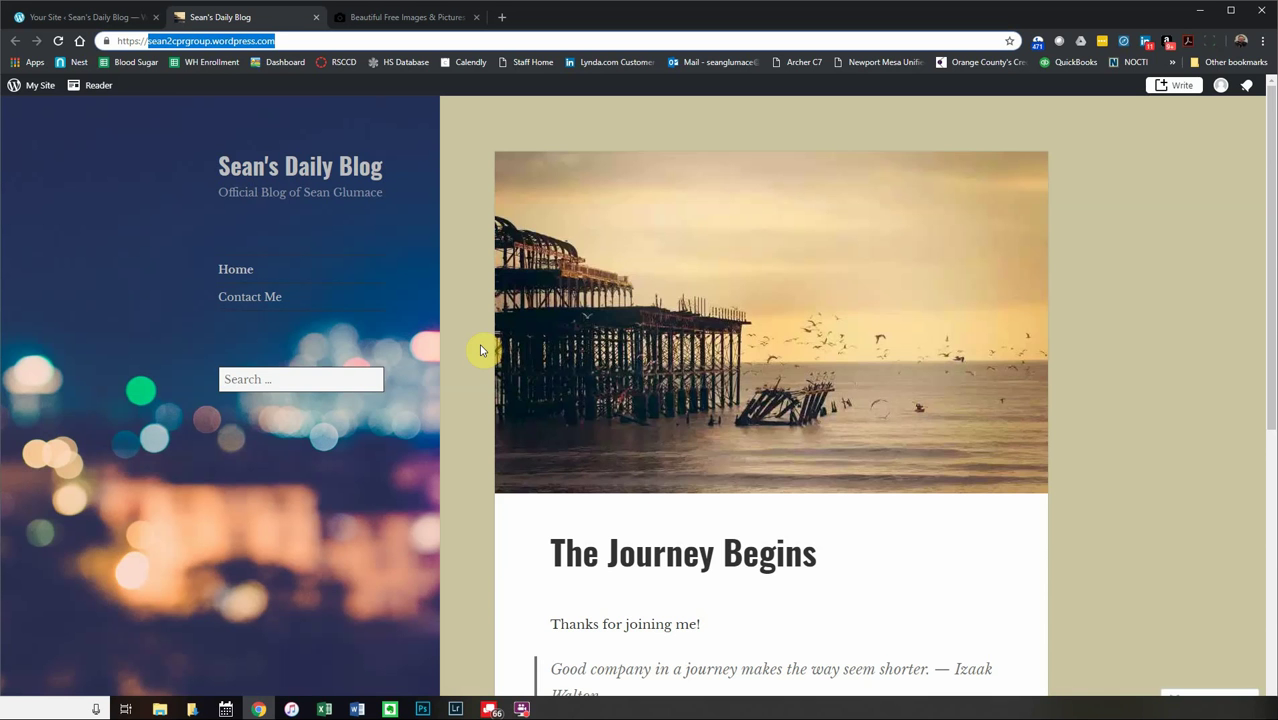
- Open the live blog's Contact Me page, scroll through its form, and return to the dashboard
scroll(719, 522, "down", 5)
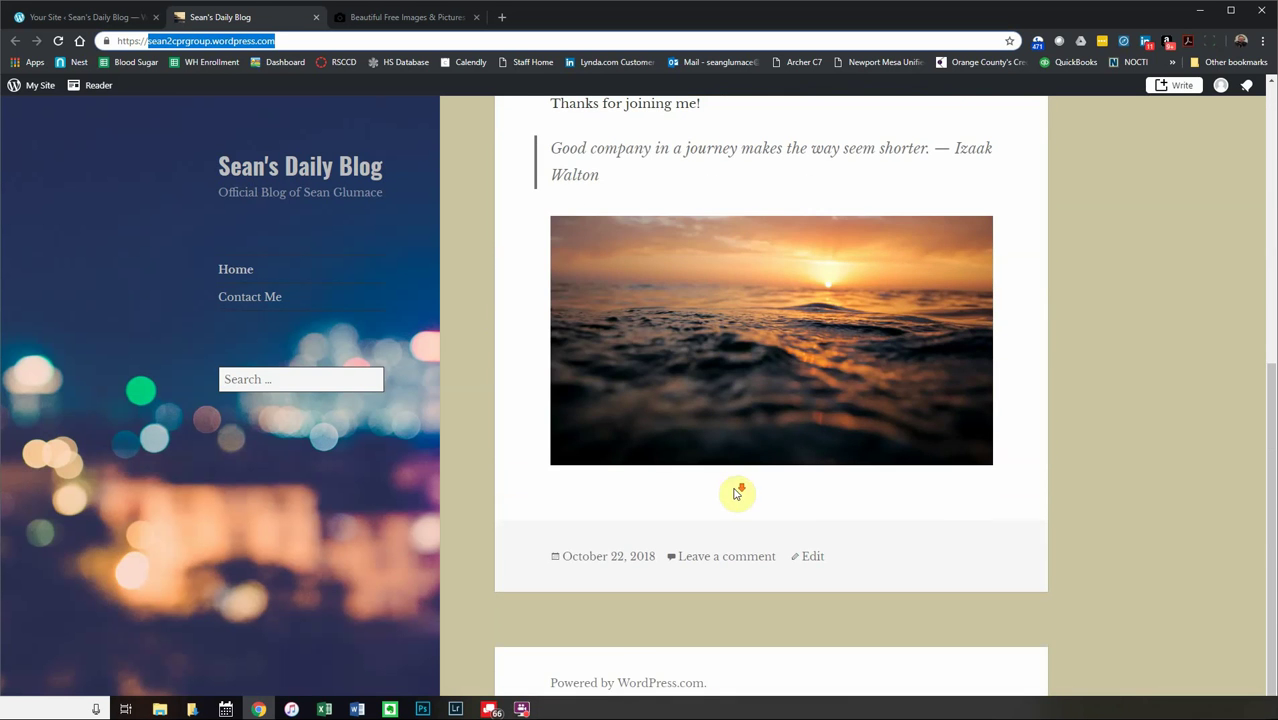
left_click(283, 315)
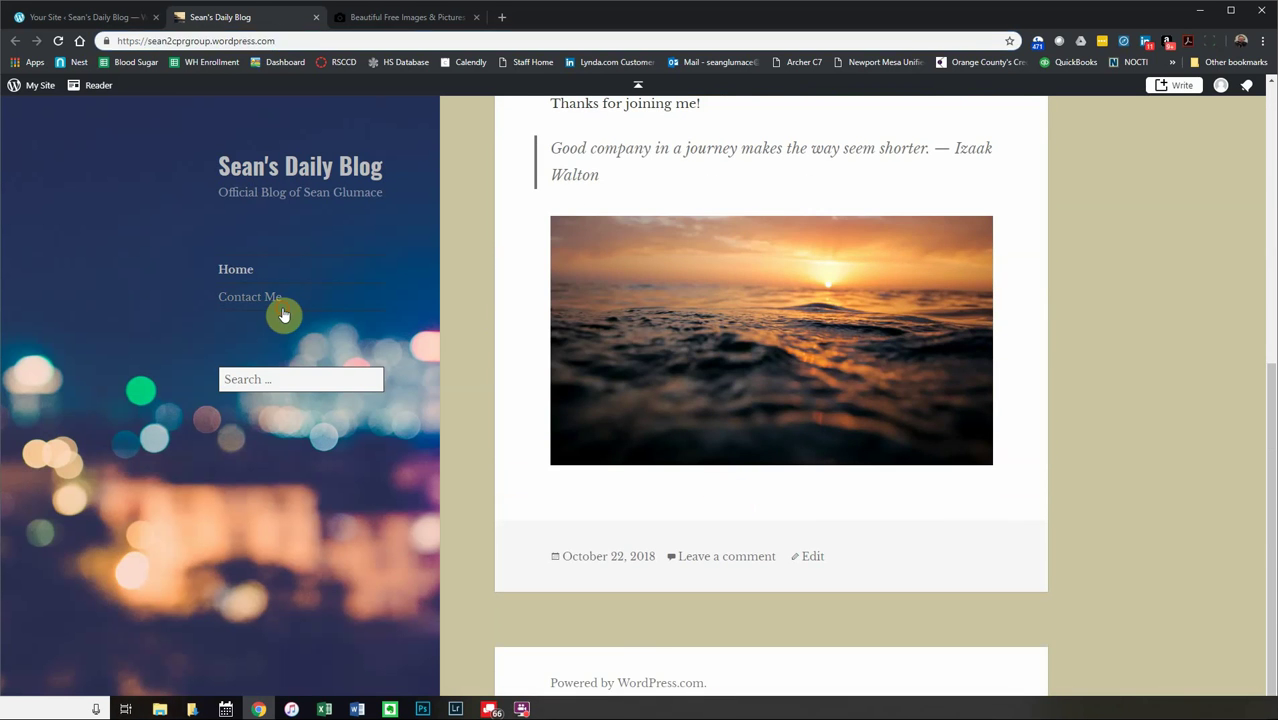
scroll(521, 385, "down", 4)
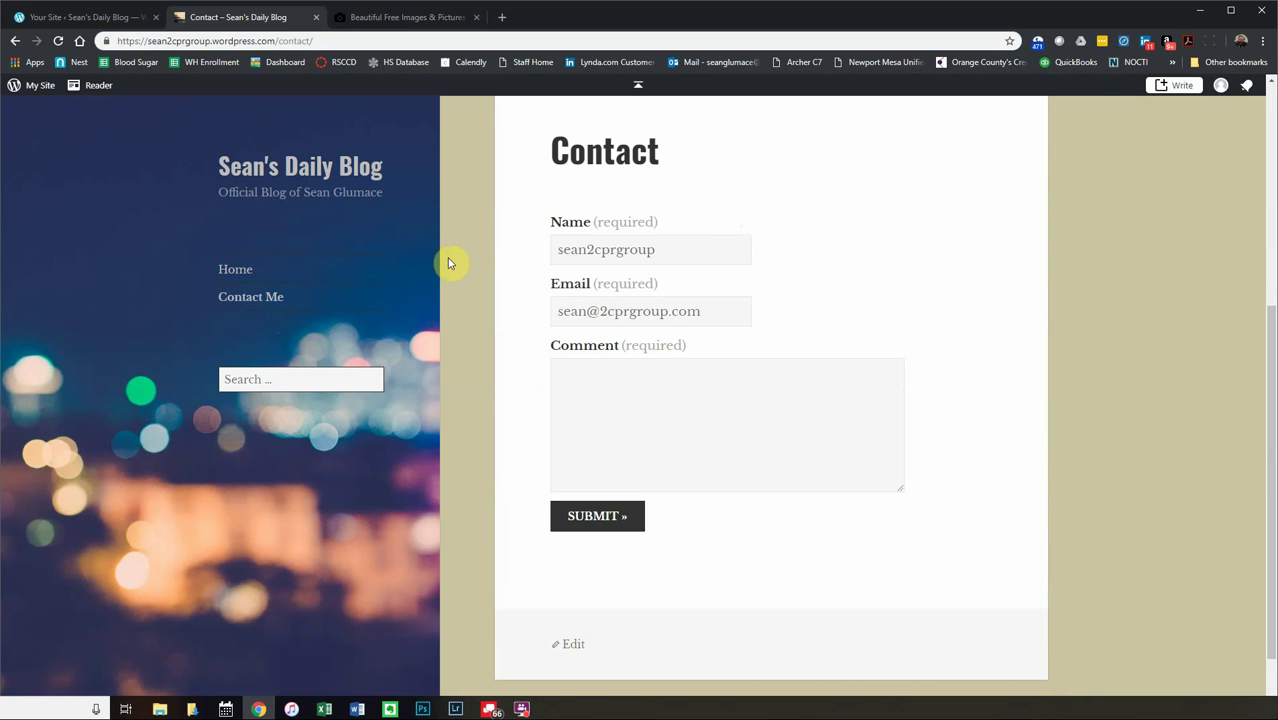
scroll(455, 263, "up", 4)
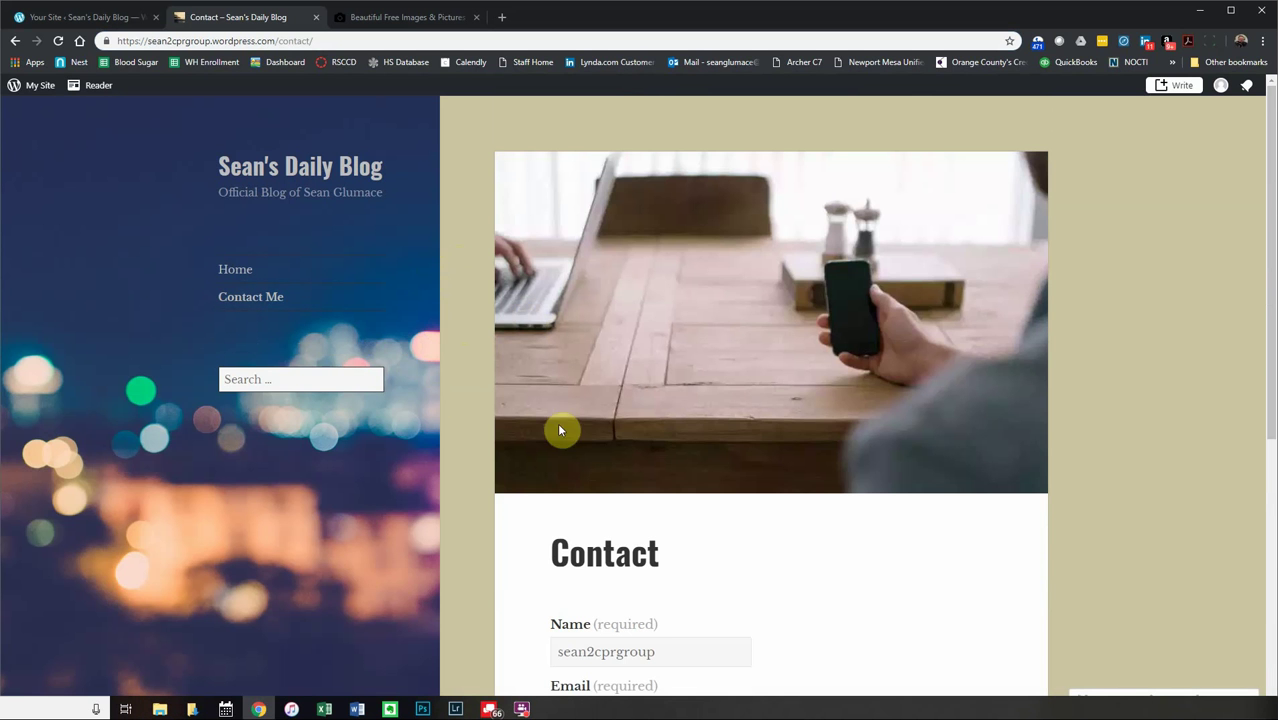
left_click(92, 20)
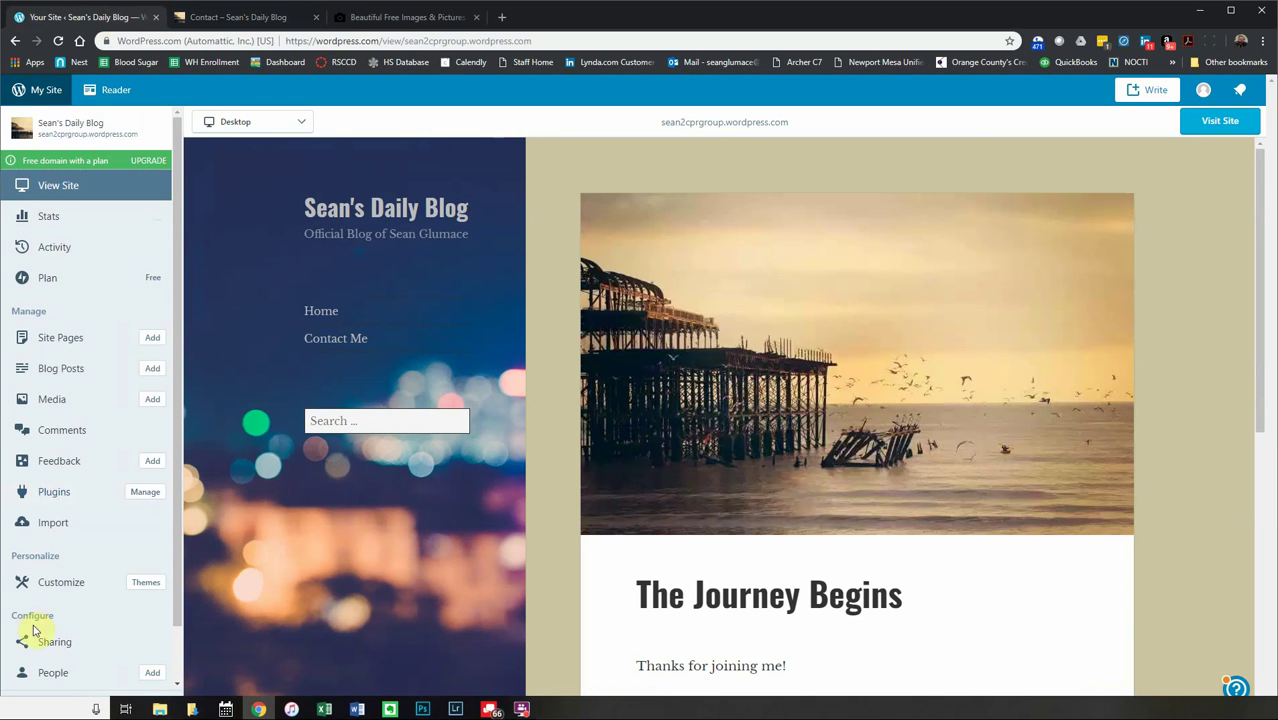
scroll(48, 534, "down", 1)
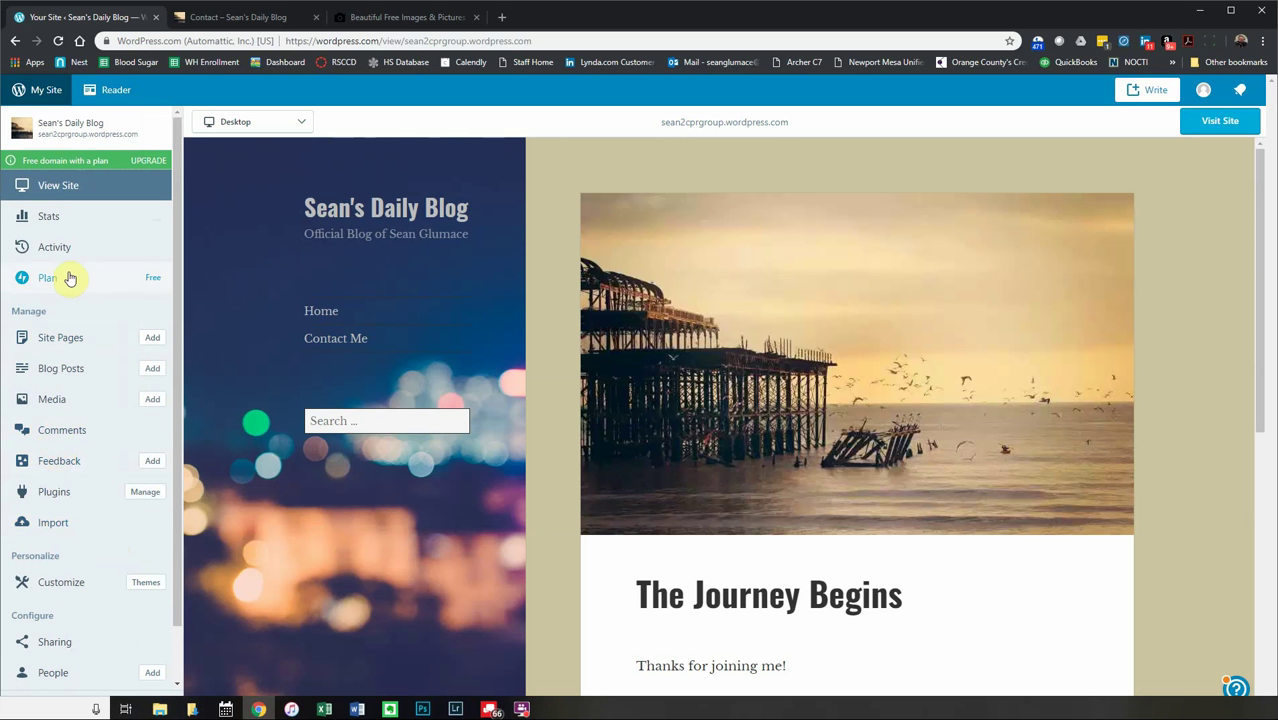
- List the Site Pages and show the action menu on the Contact row
left_click(62, 338)
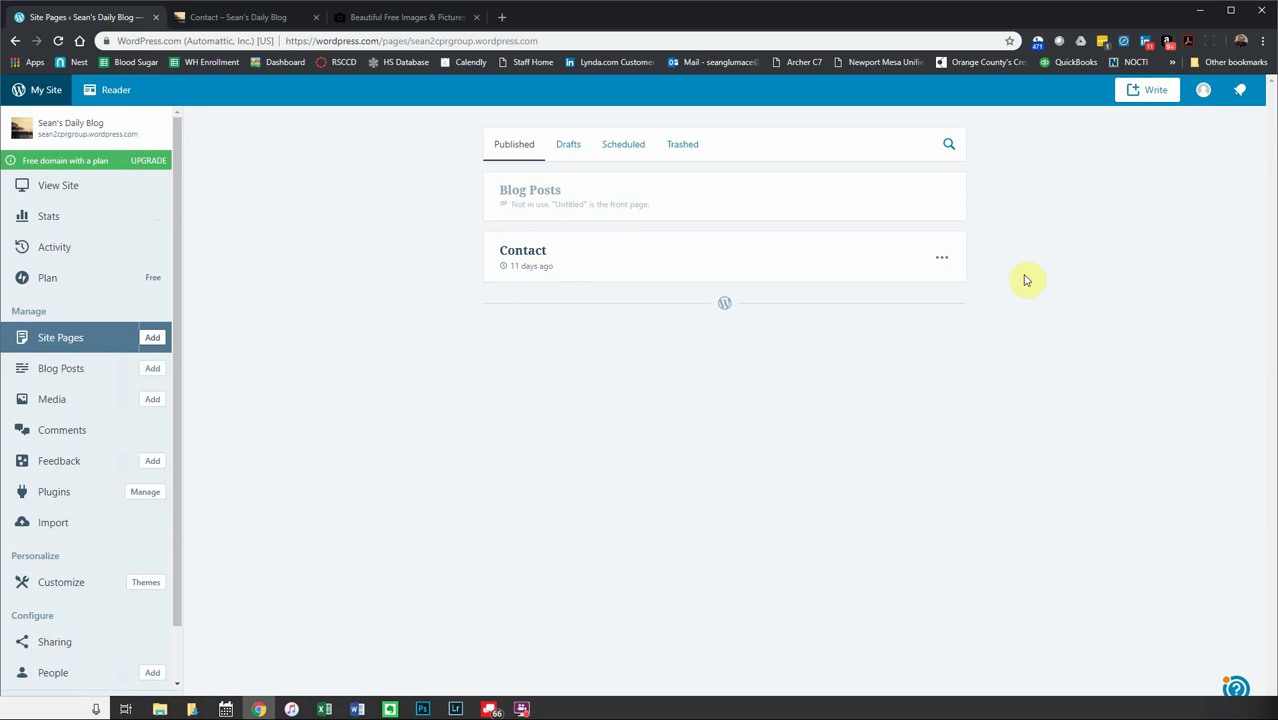
left_click(942, 257)
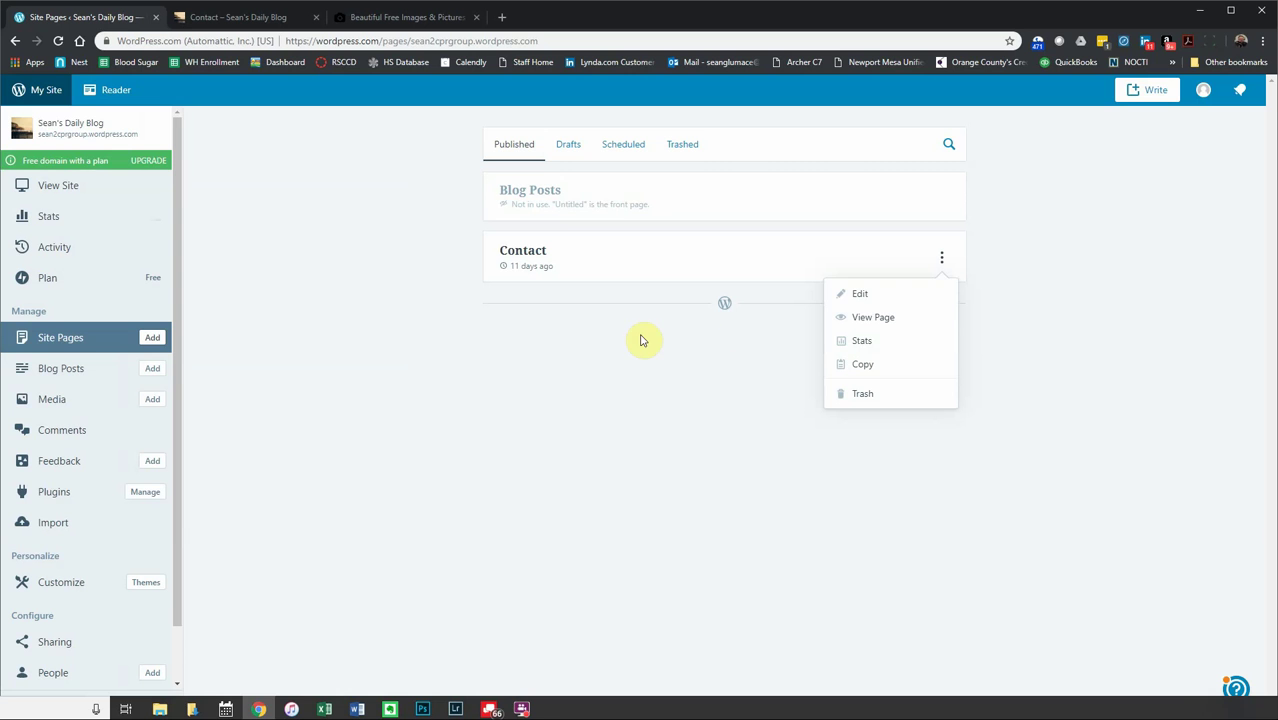
- Open the Contact page in the editor and compare it with the reloaded live Contact page
left_click(878, 302)
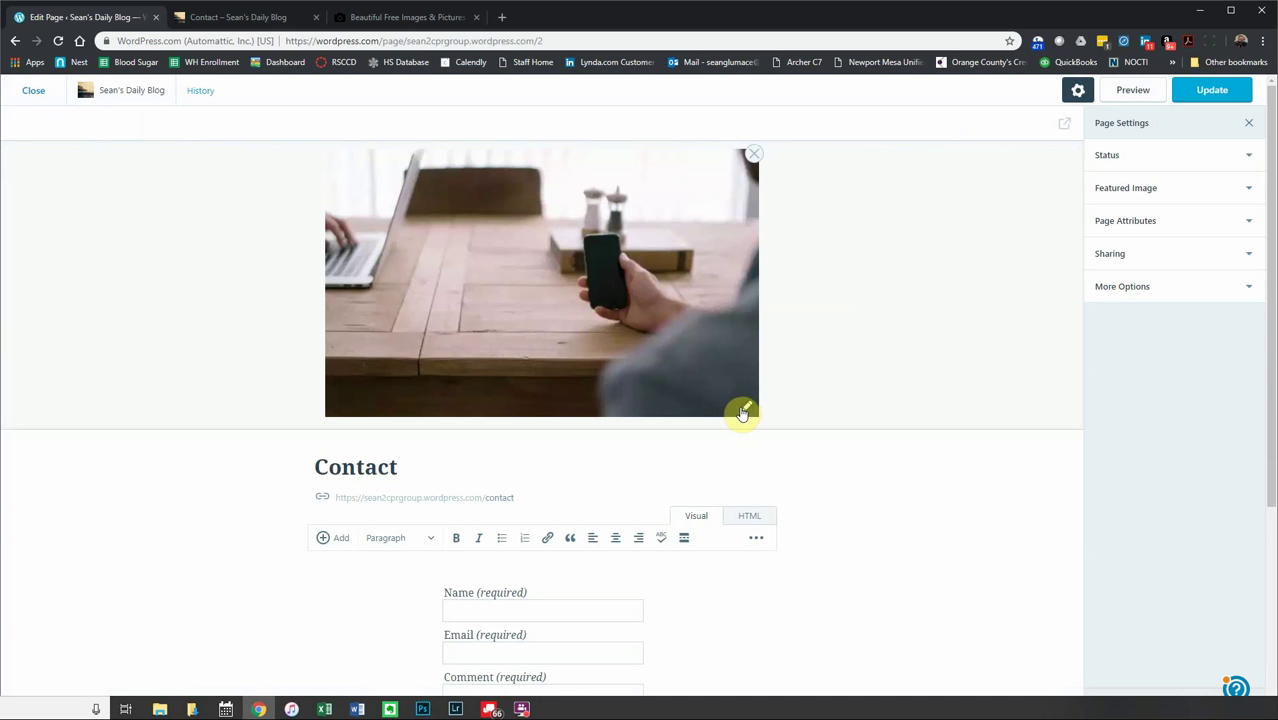
left_click(733, 391)
left_click(238, 20)
left_click(262, 297)
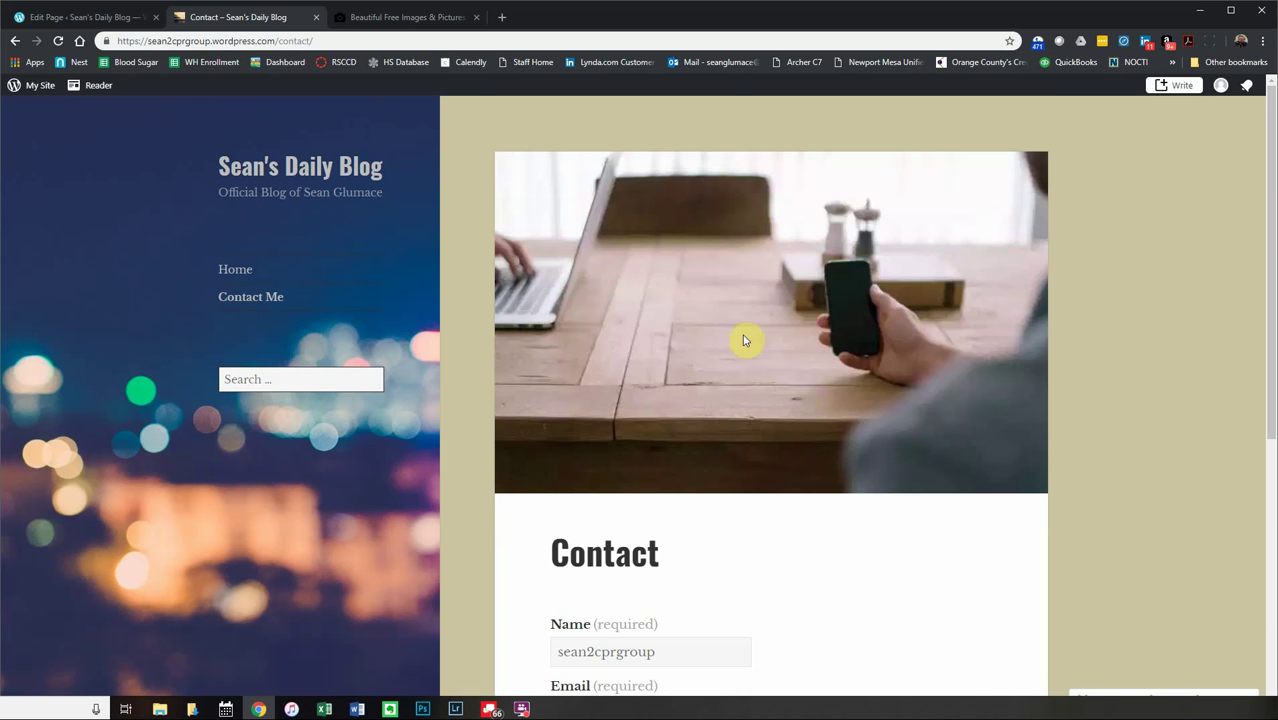
scroll(790, 527, "down", 1)
scroll(790, 527, "down", 3)
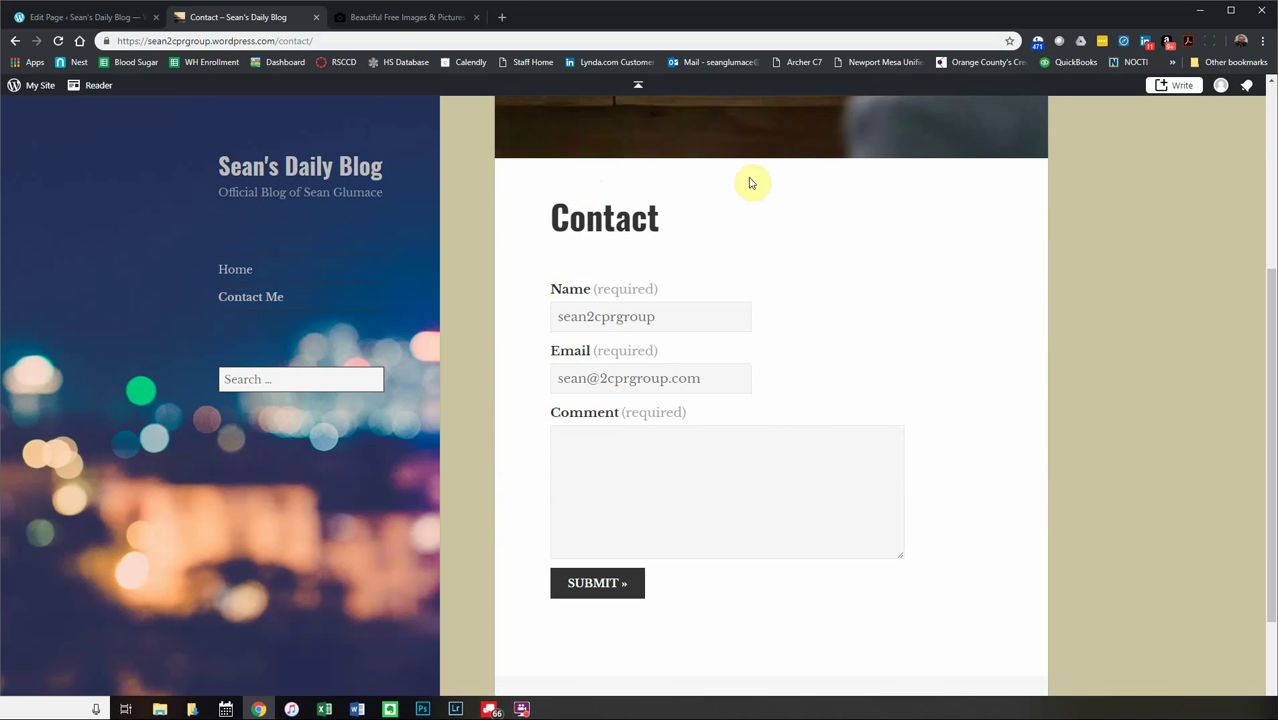
left_click(118, 18)
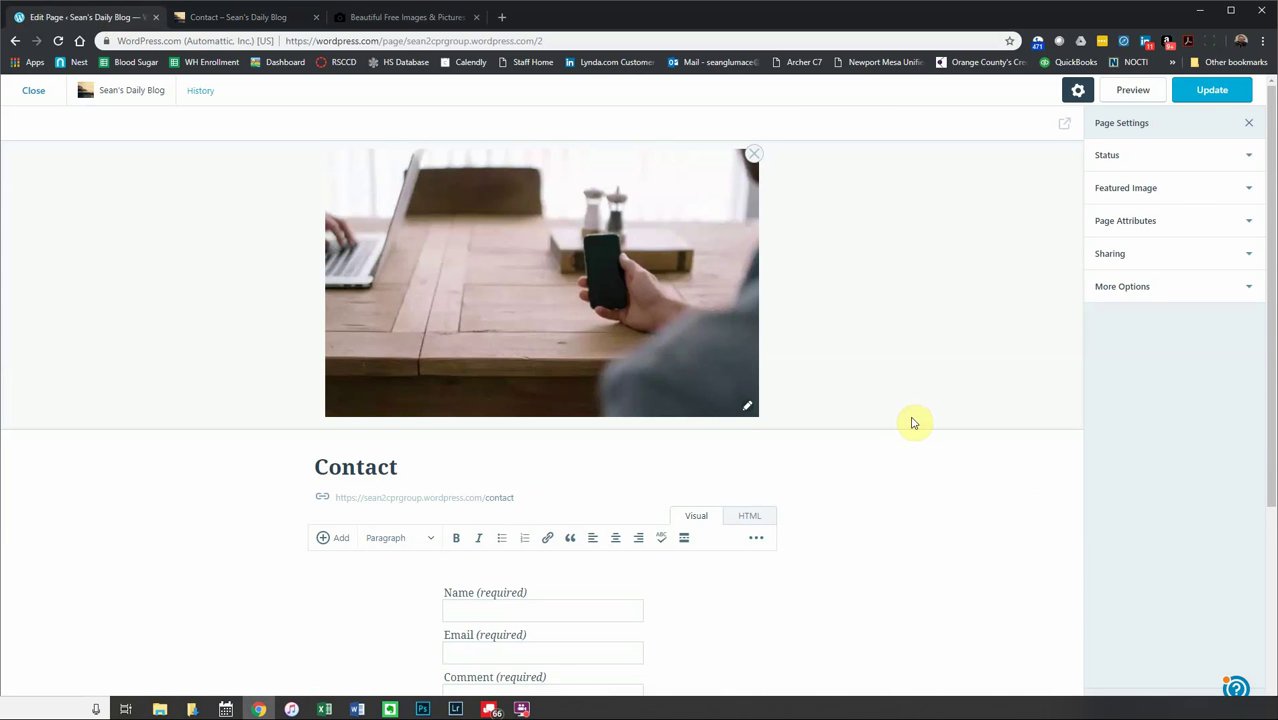
scroll(830, 542, "down", 2)
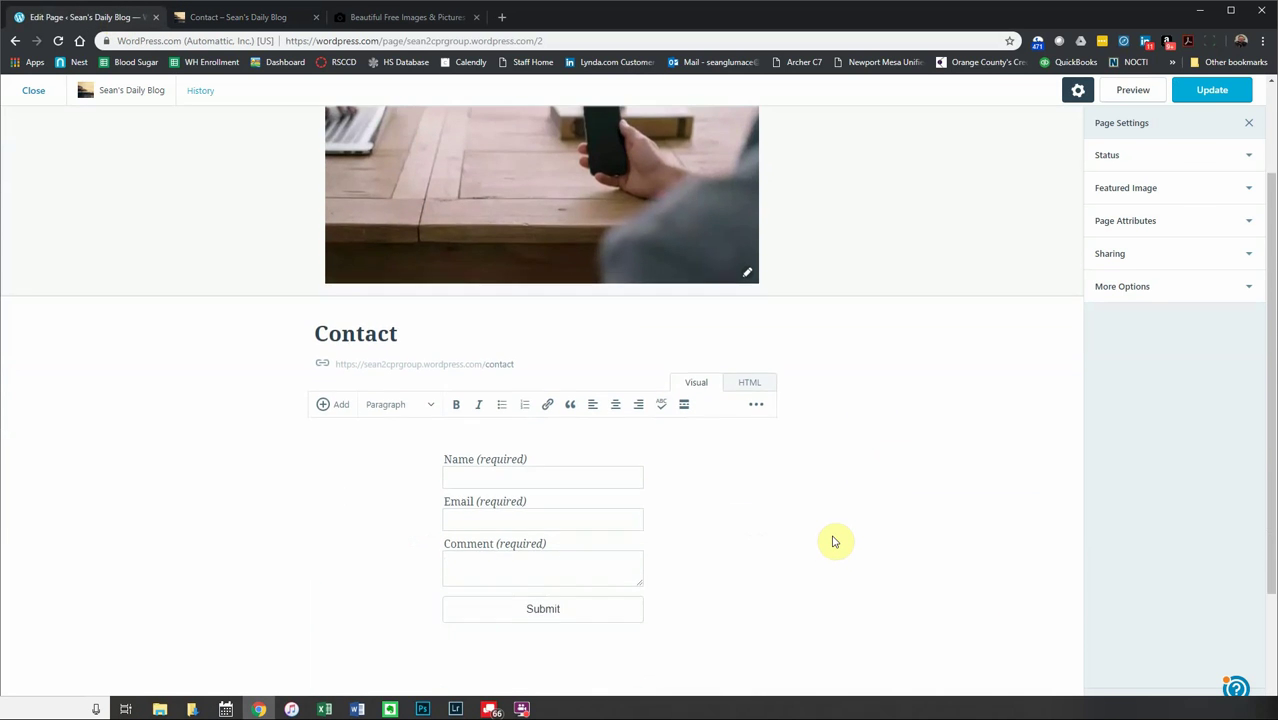
- Inspect the Contact page's 'contact' address slug without changing it
scroll(835, 541, "down", 2)
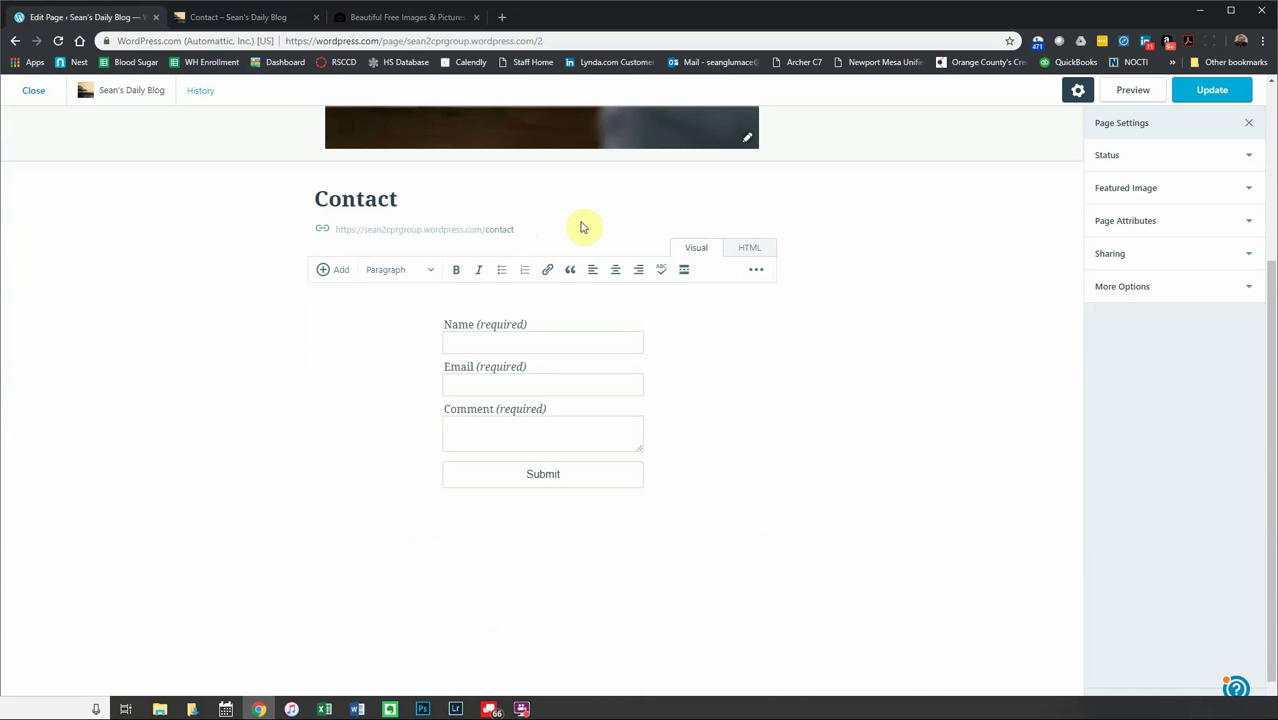
left_click(507, 231)
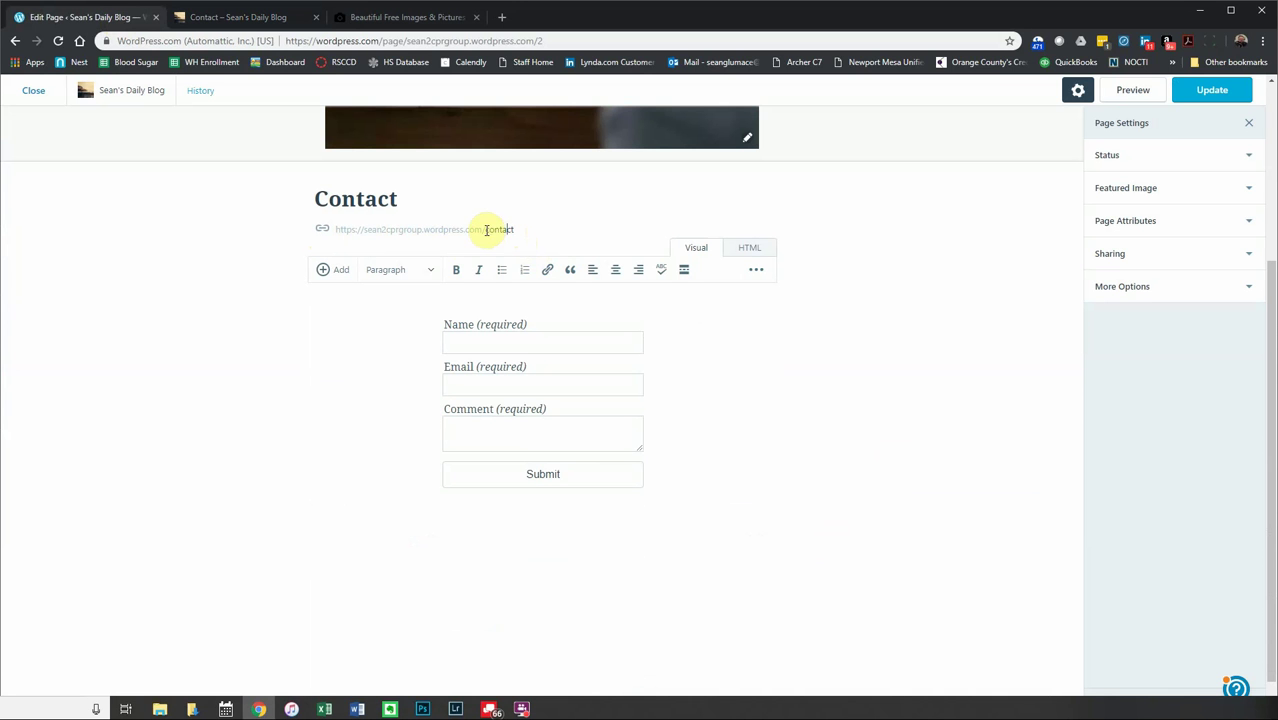
left_click_drag(485, 229, 559, 230)
left_click(525, 230)
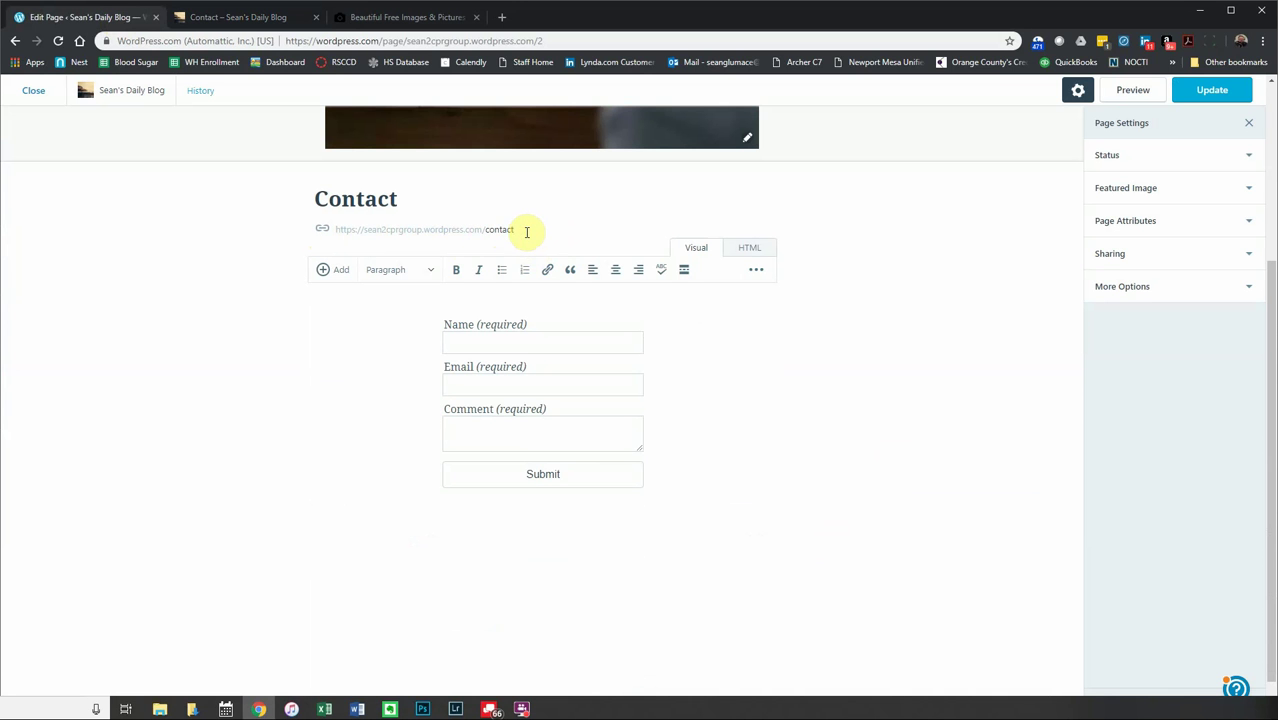
- Select the contact form, check the paragraph style list, and reveal the advanced formatting row
left_click(742, 375)
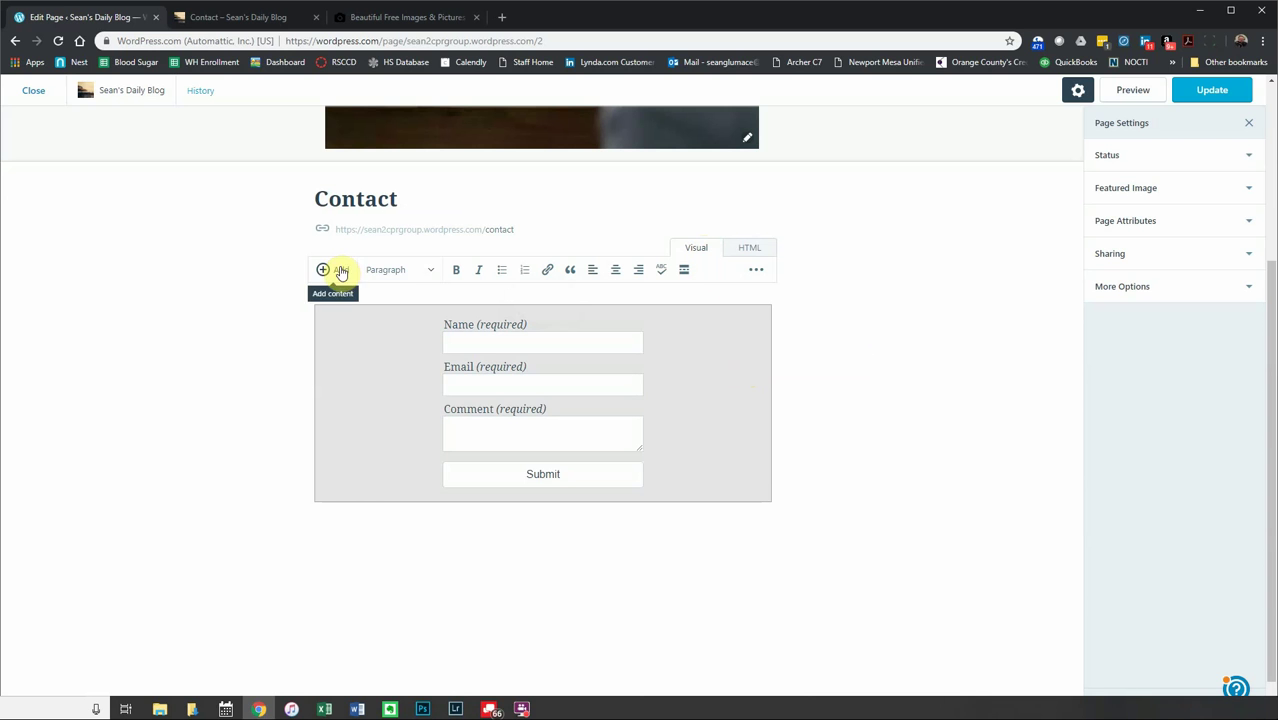
left_click(432, 272)
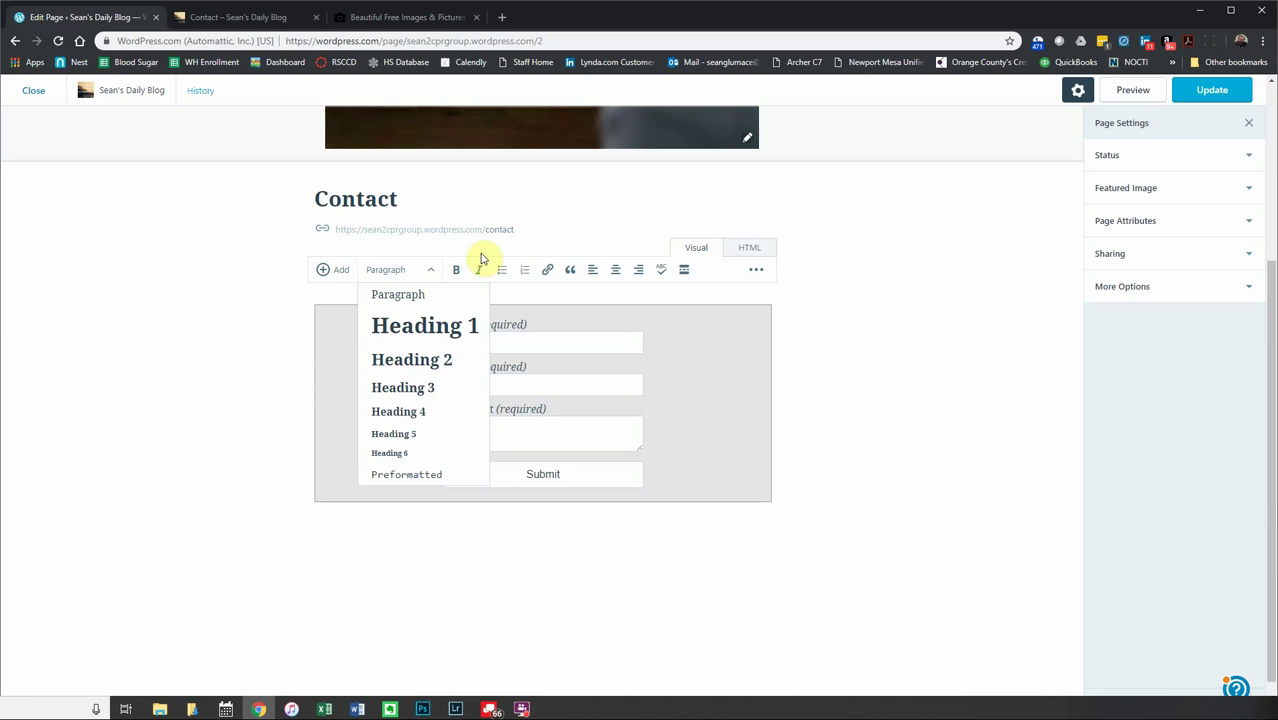
left_click(460, 254)
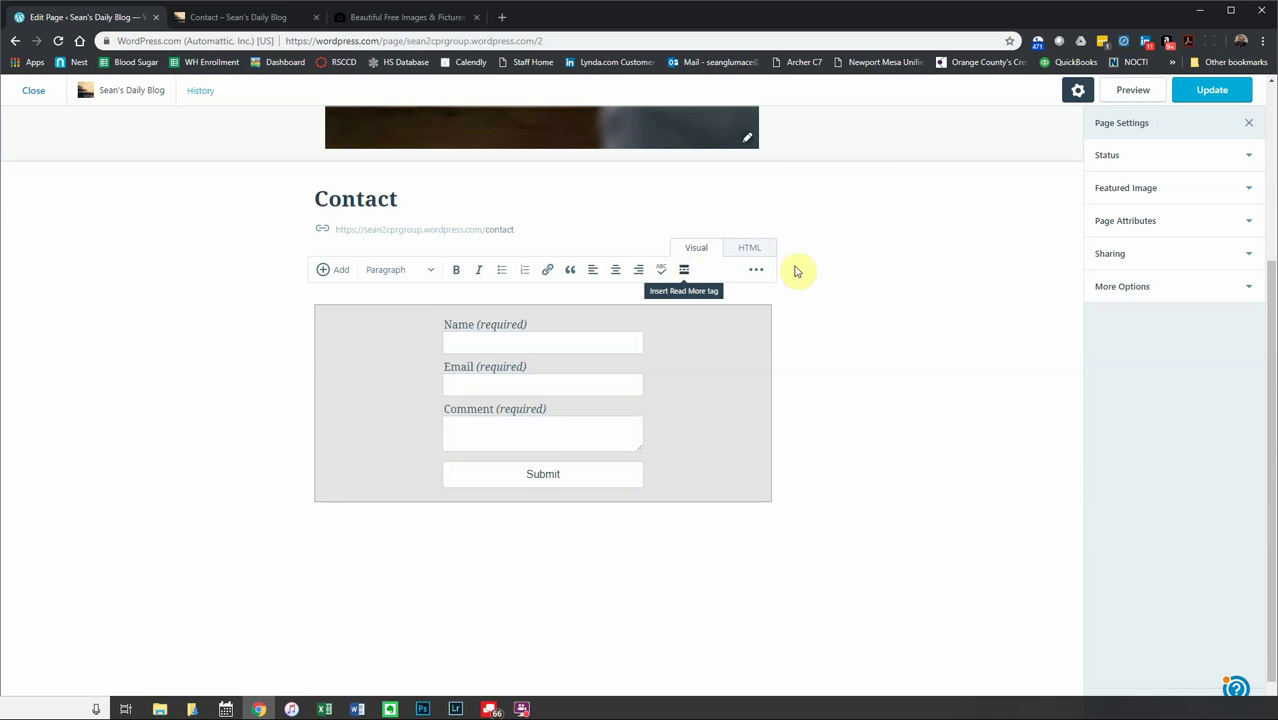
left_click(758, 273)
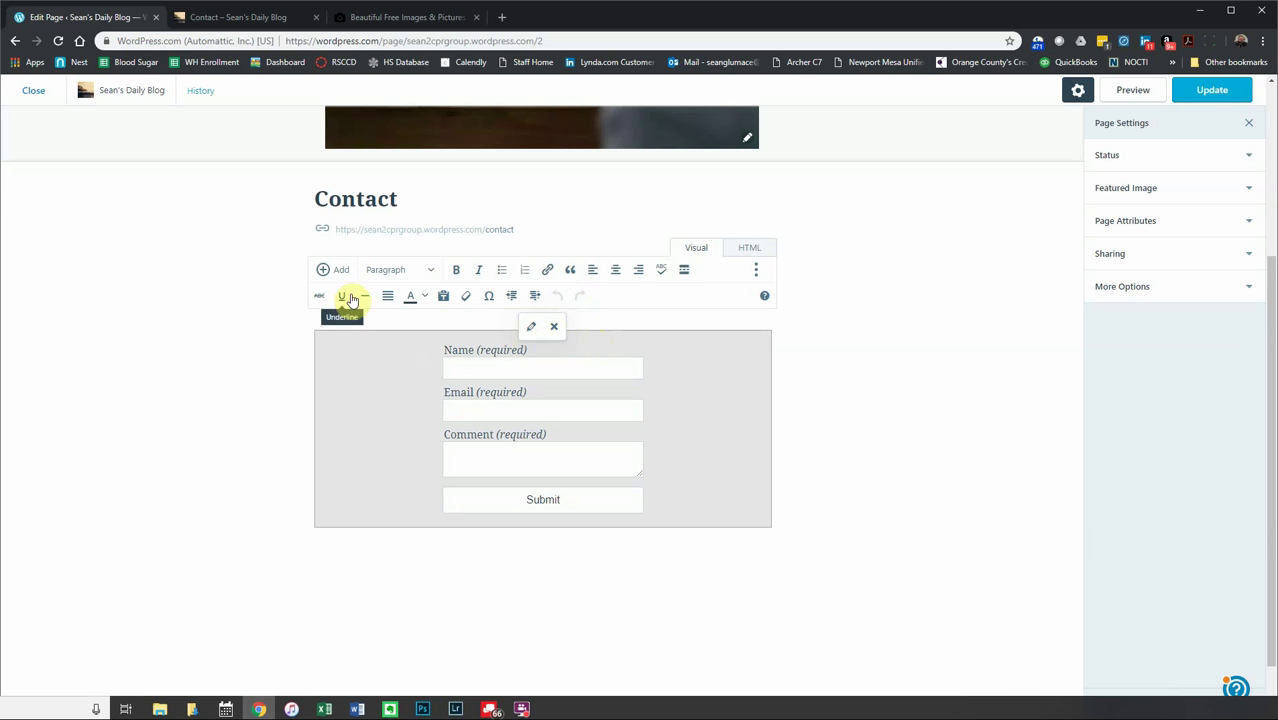
left_click(324, 271)
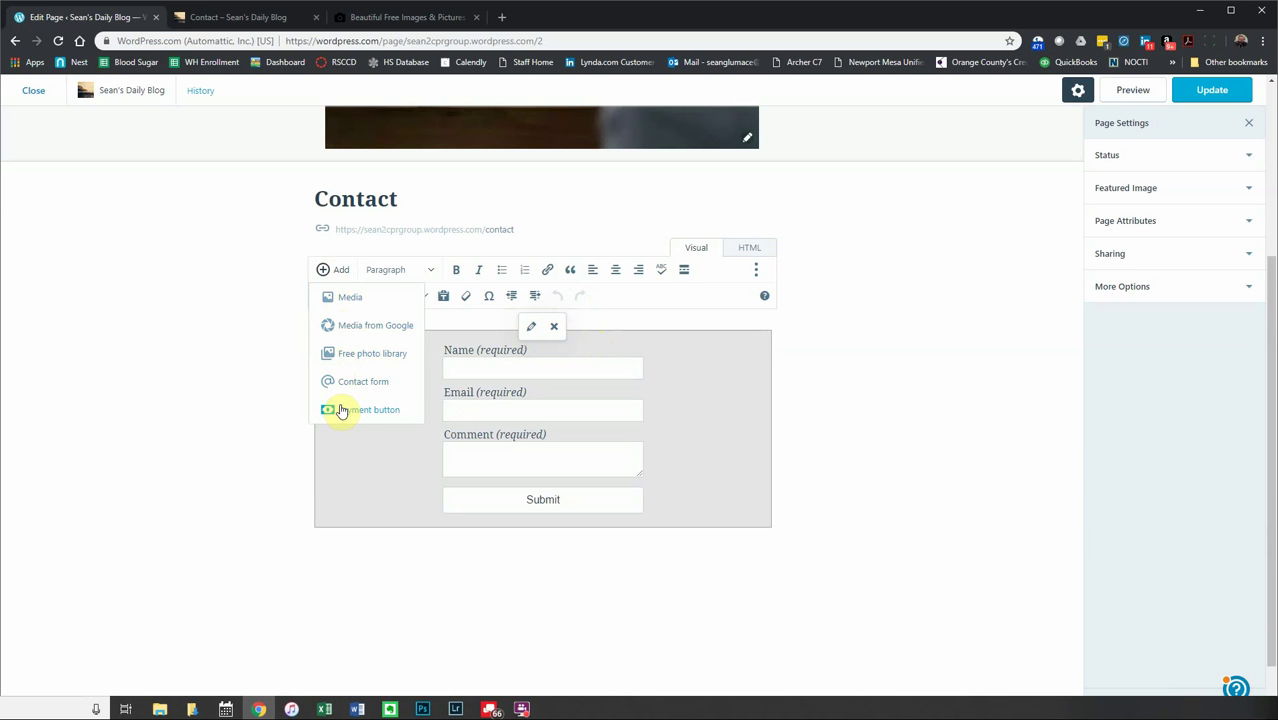
left_click(281, 314)
left_click(427, 316)
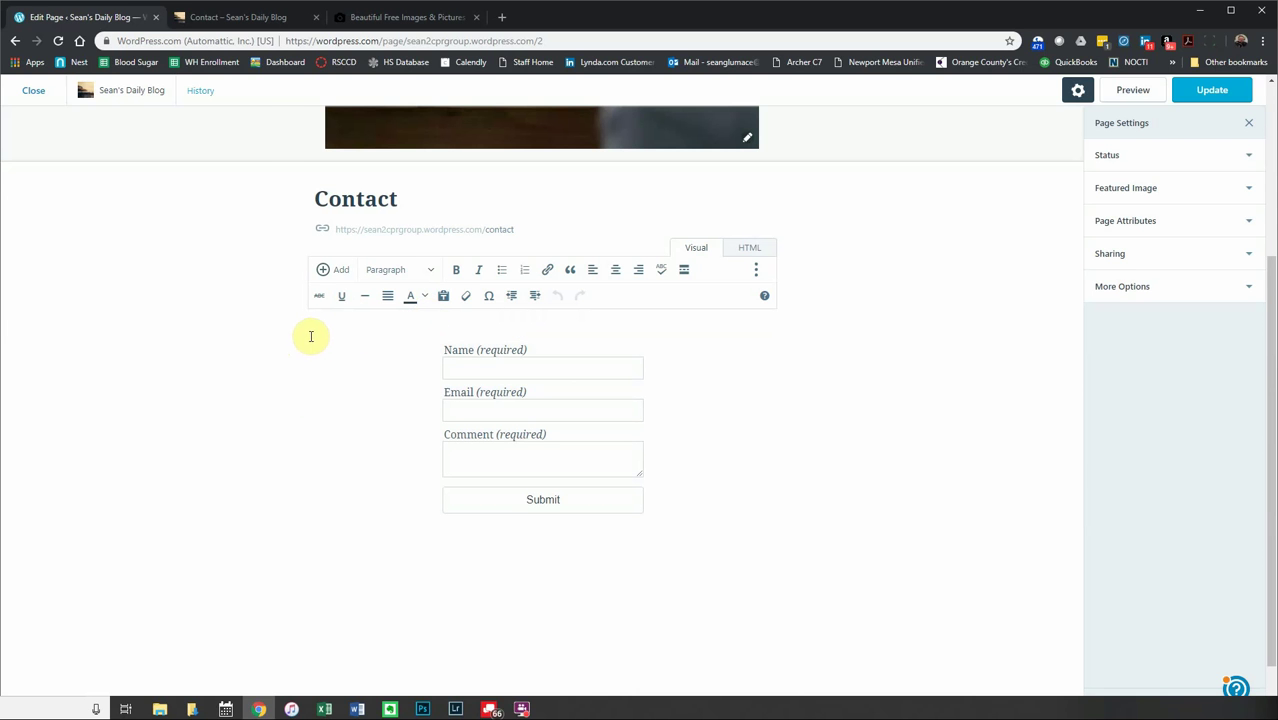
- Add a centred, bold intro line above the form inviting visitors to get in touch
key("Return")
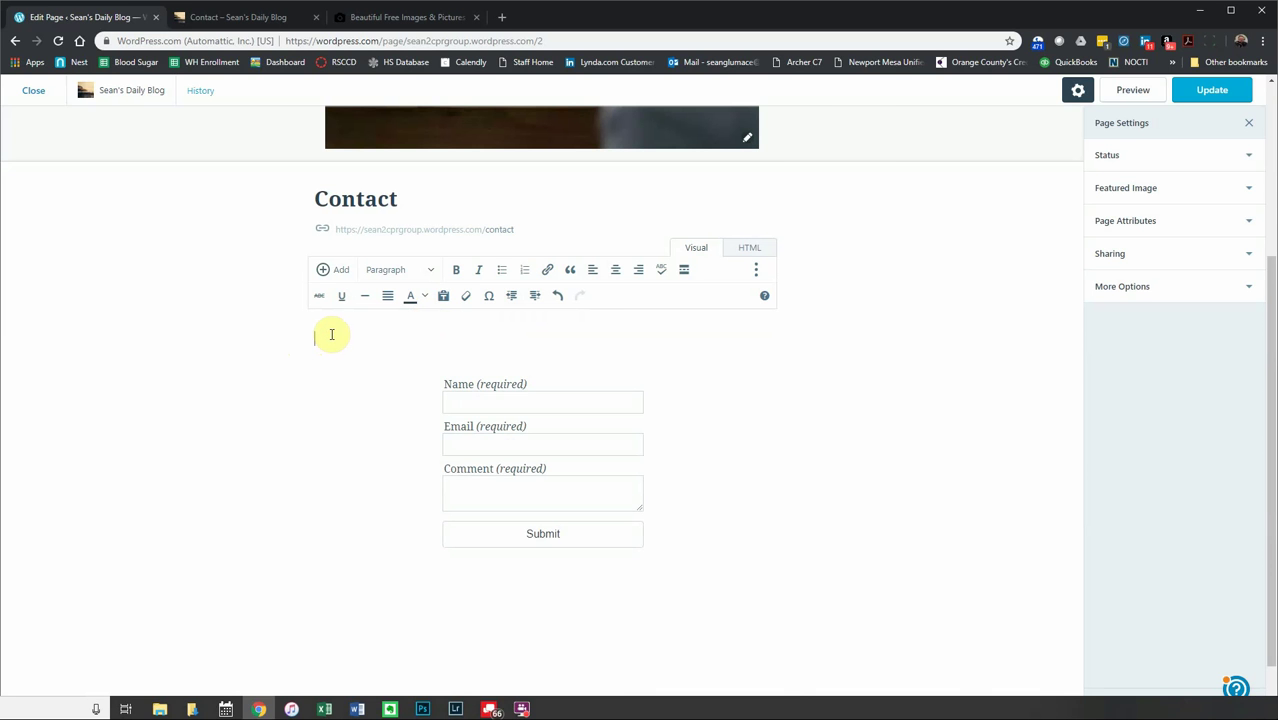
type("To contact Sean please fill out the form below.")
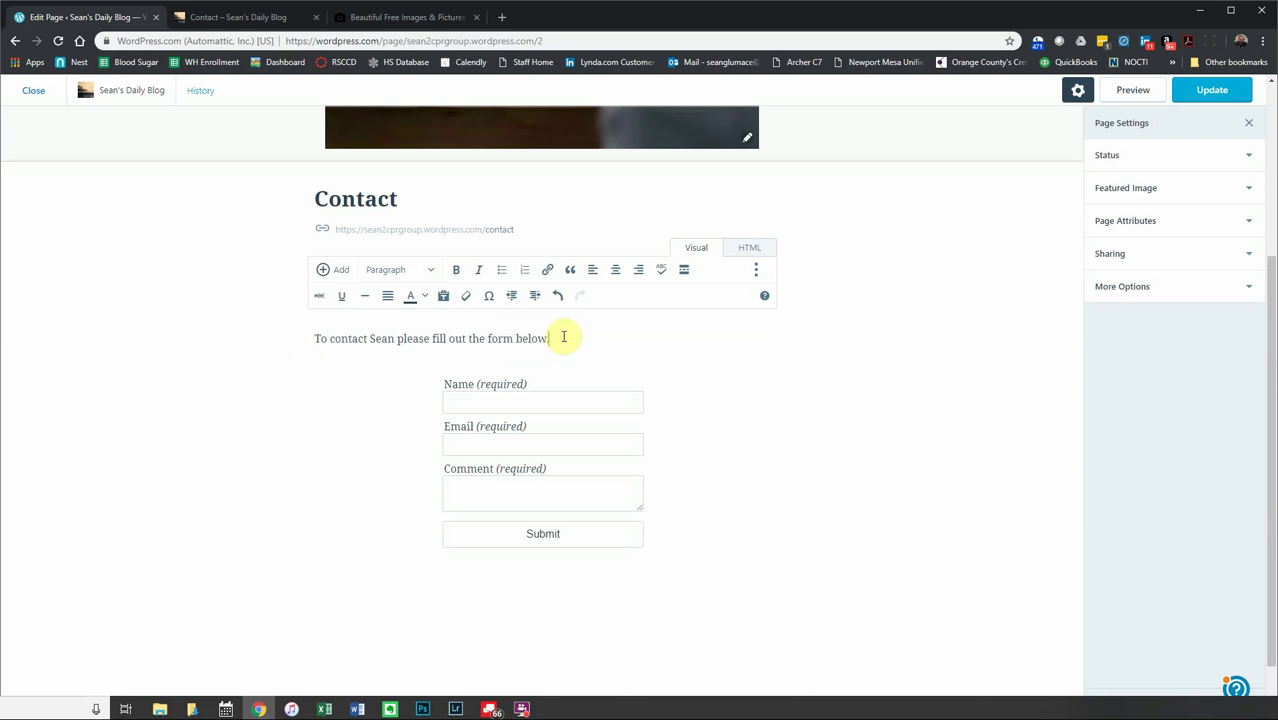
left_click_drag(558, 338, 305, 338)
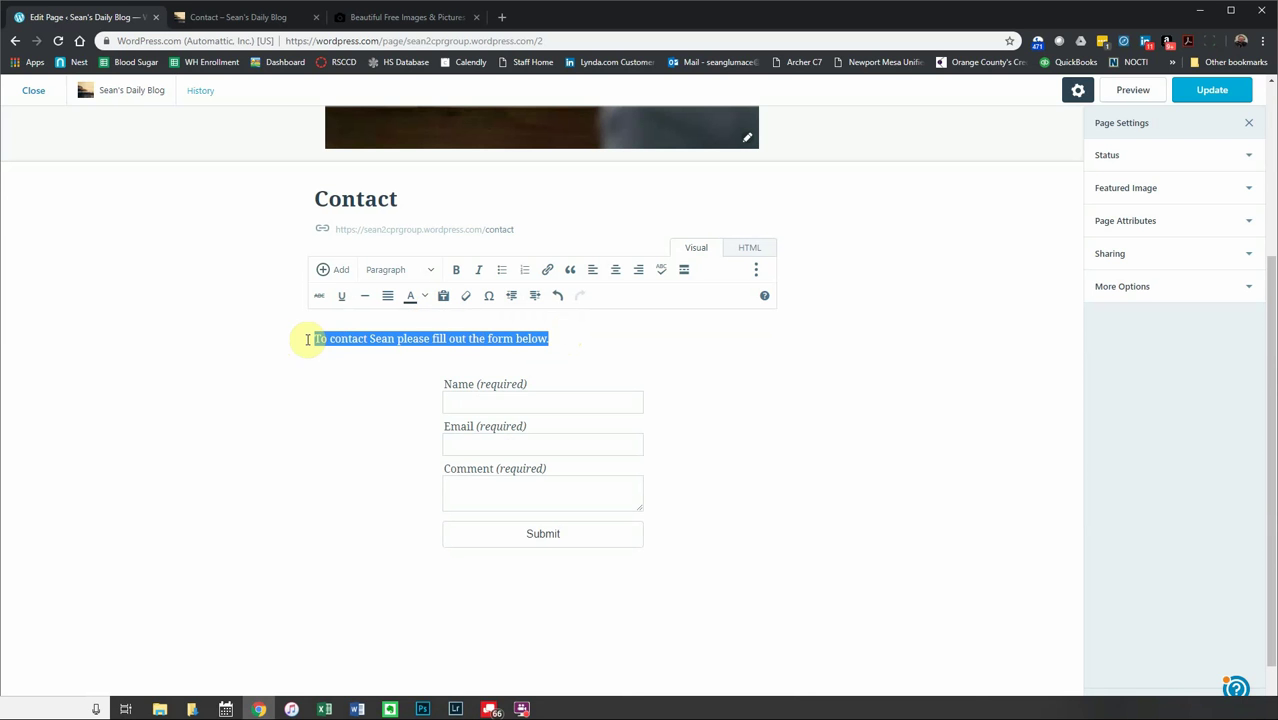
left_click(459, 271)
left_click(479, 271)
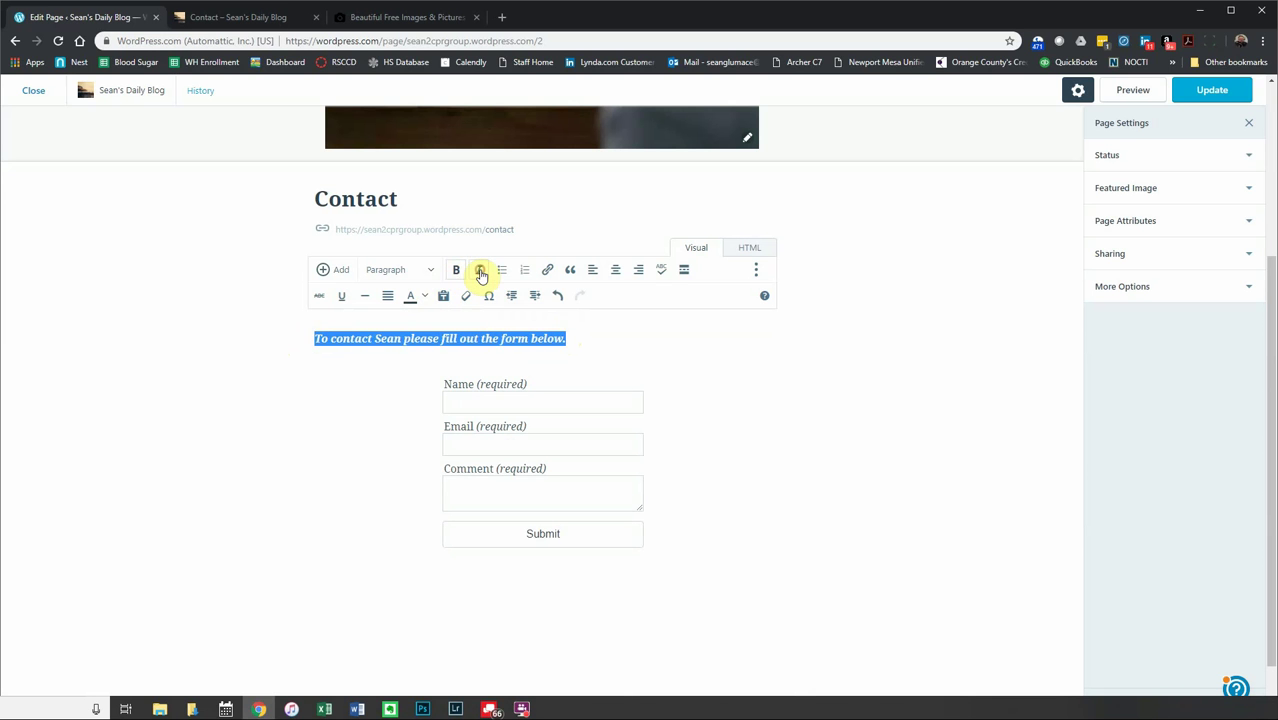
left_click(479, 271)
left_click(454, 273)
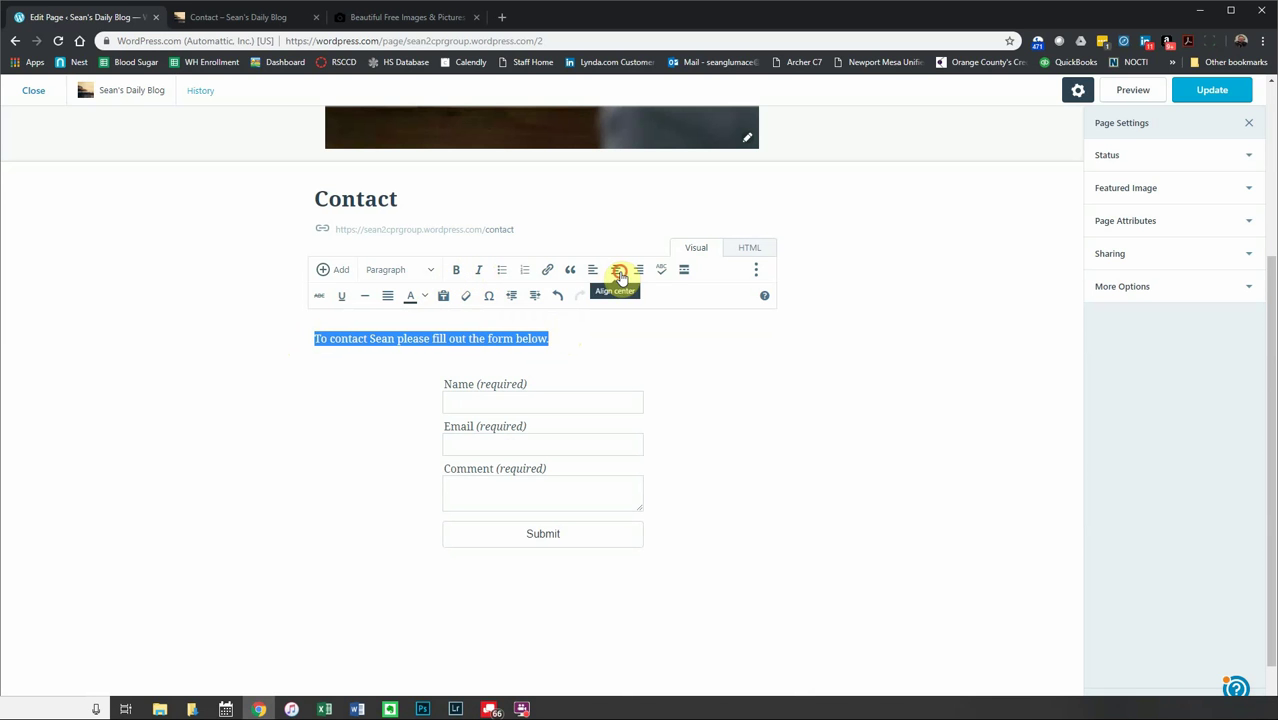
left_click(616, 272)
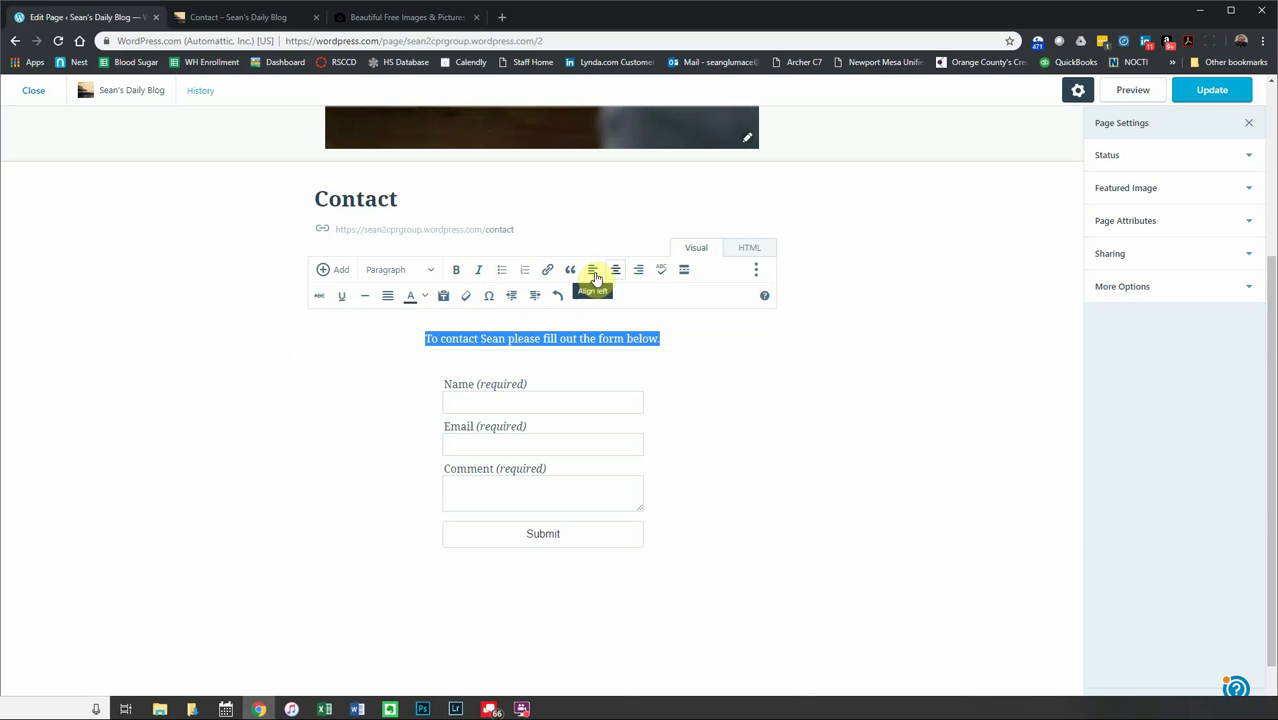
left_click(456, 270)
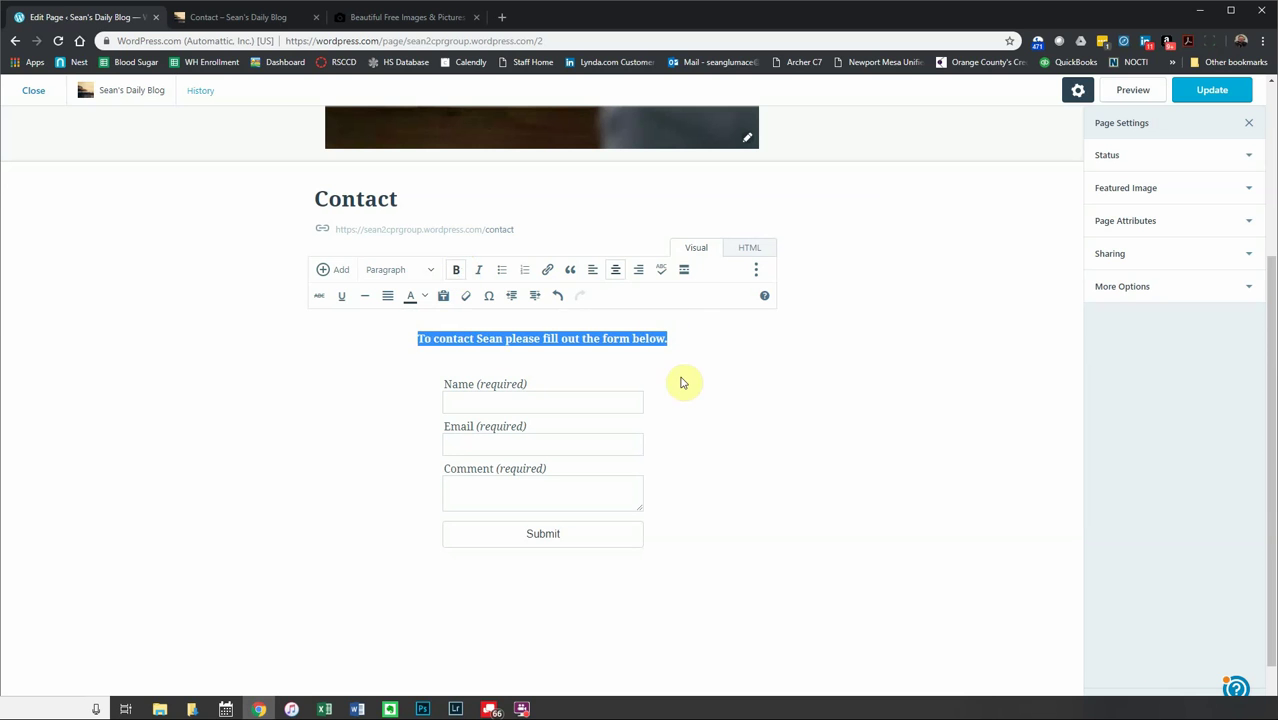
- Colour the whole intro sentence maroon from the text colour palette
left_click(687, 333)
left_click_drag(687, 340, 405, 336)
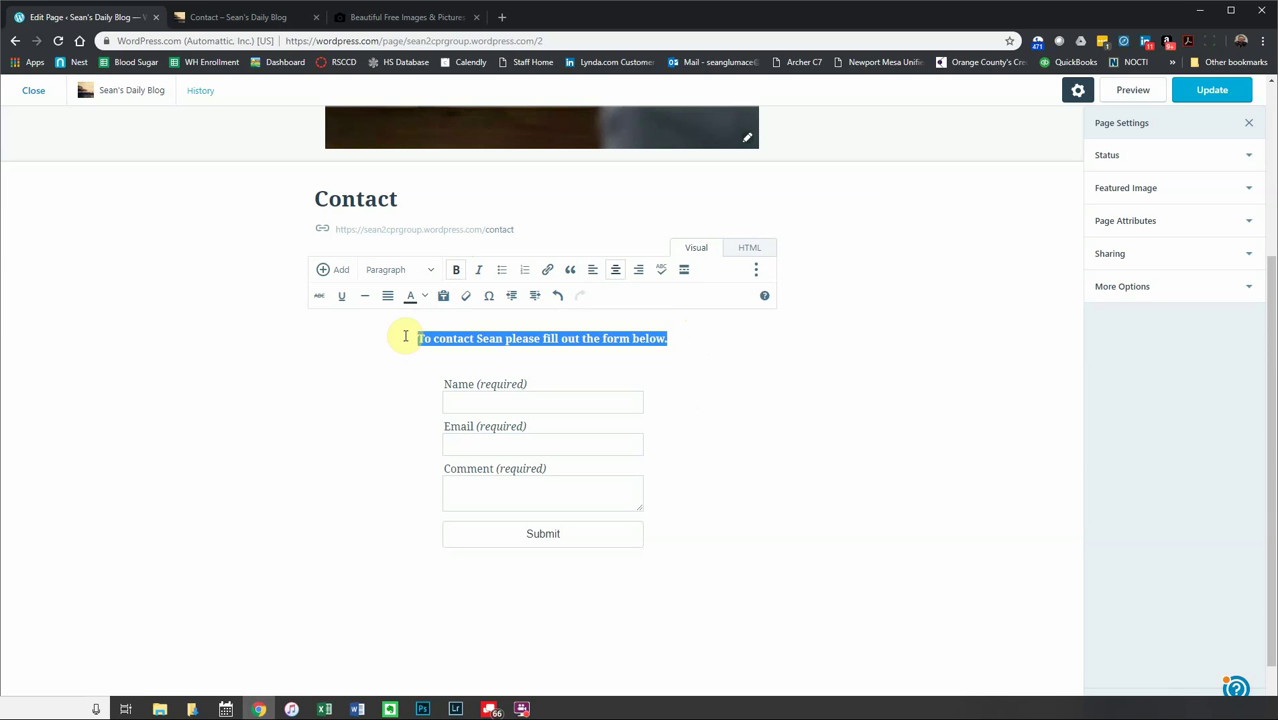
left_click(424, 296)
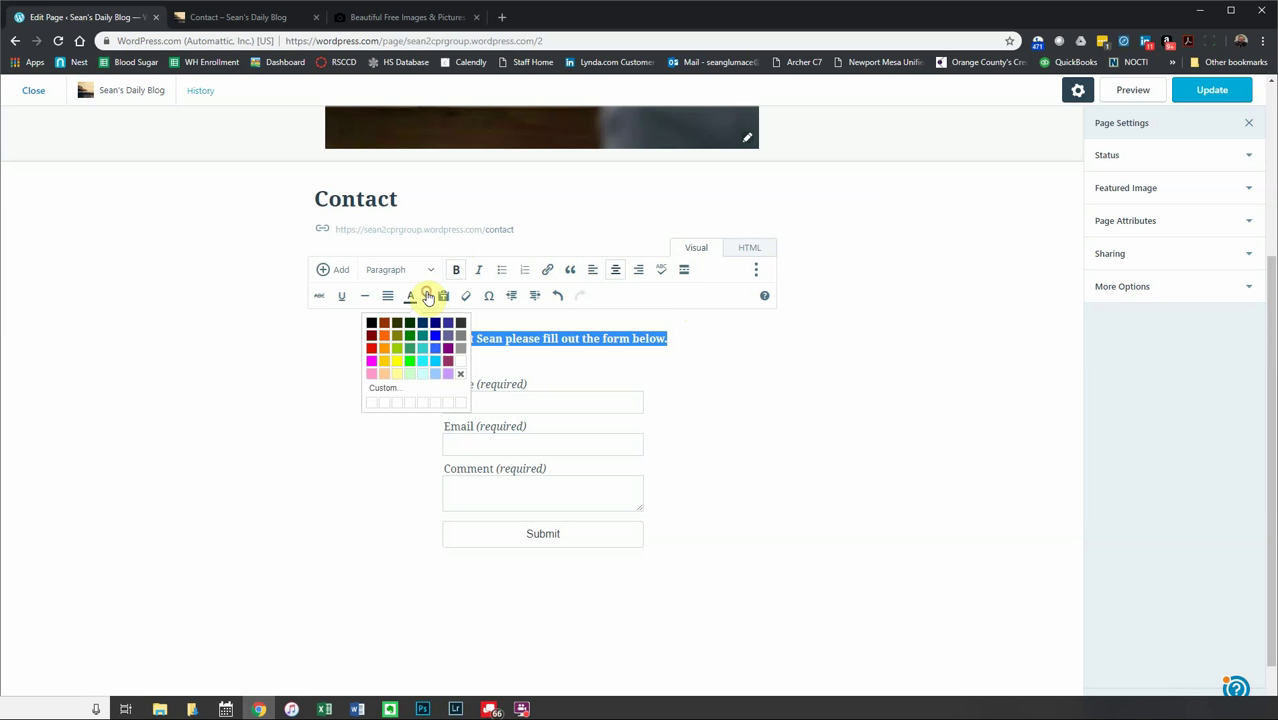
left_click(748, 320)
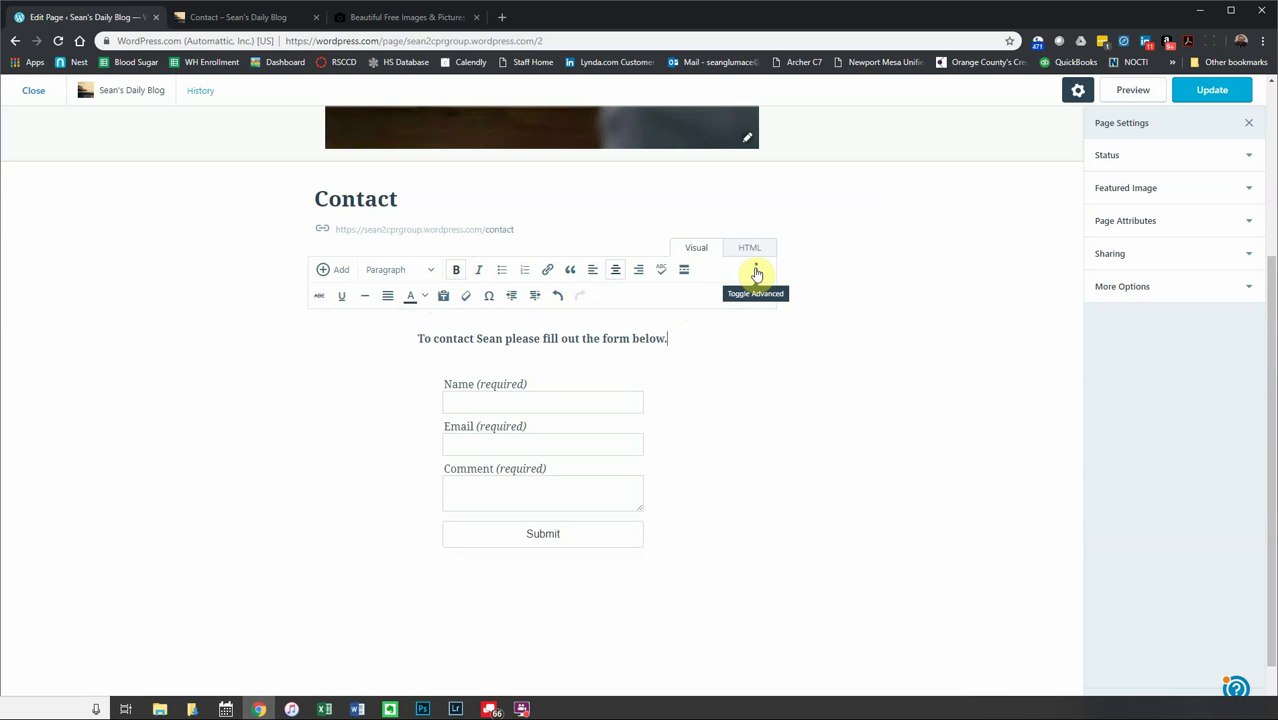
triple_click(385, 342)
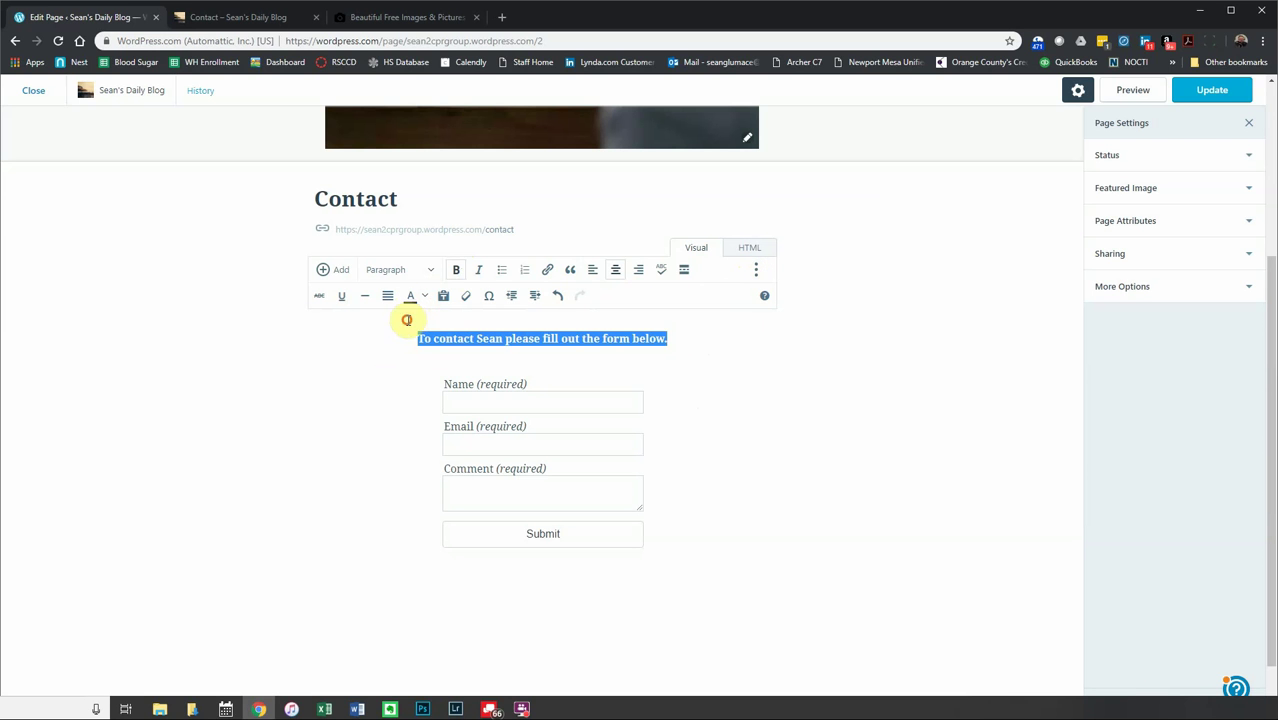
left_click(423, 295)
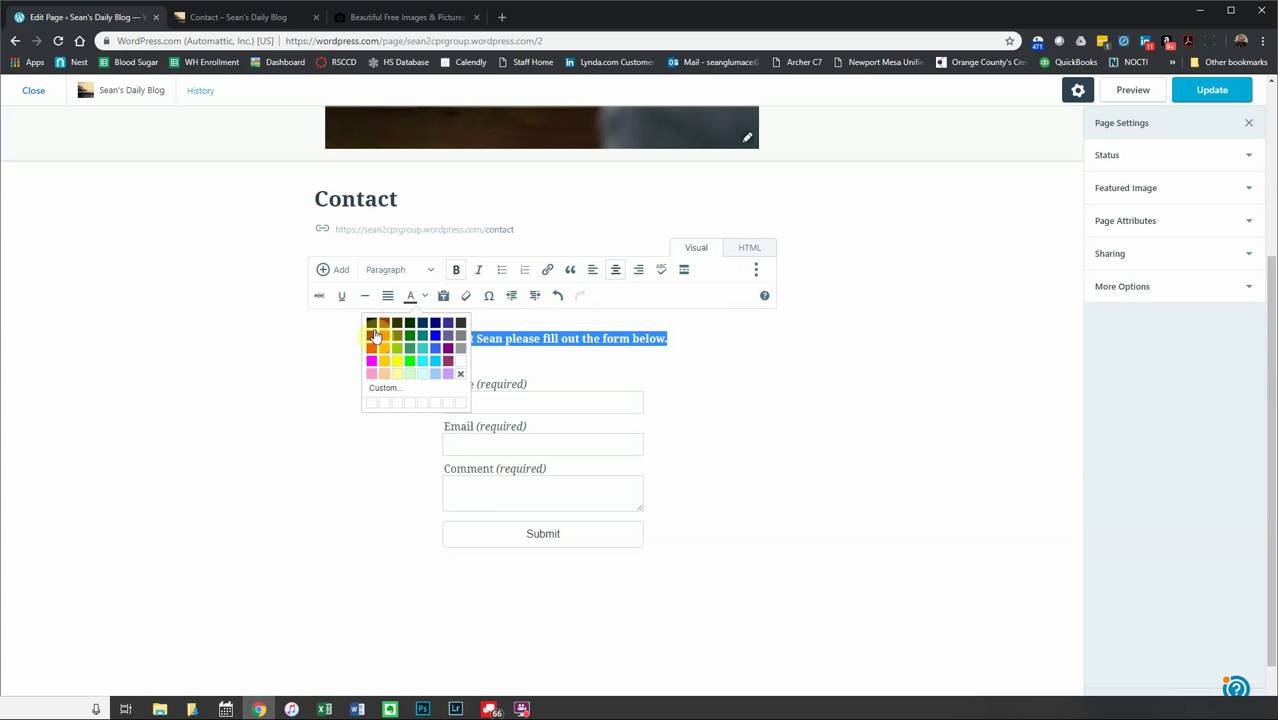
left_click(373, 334)
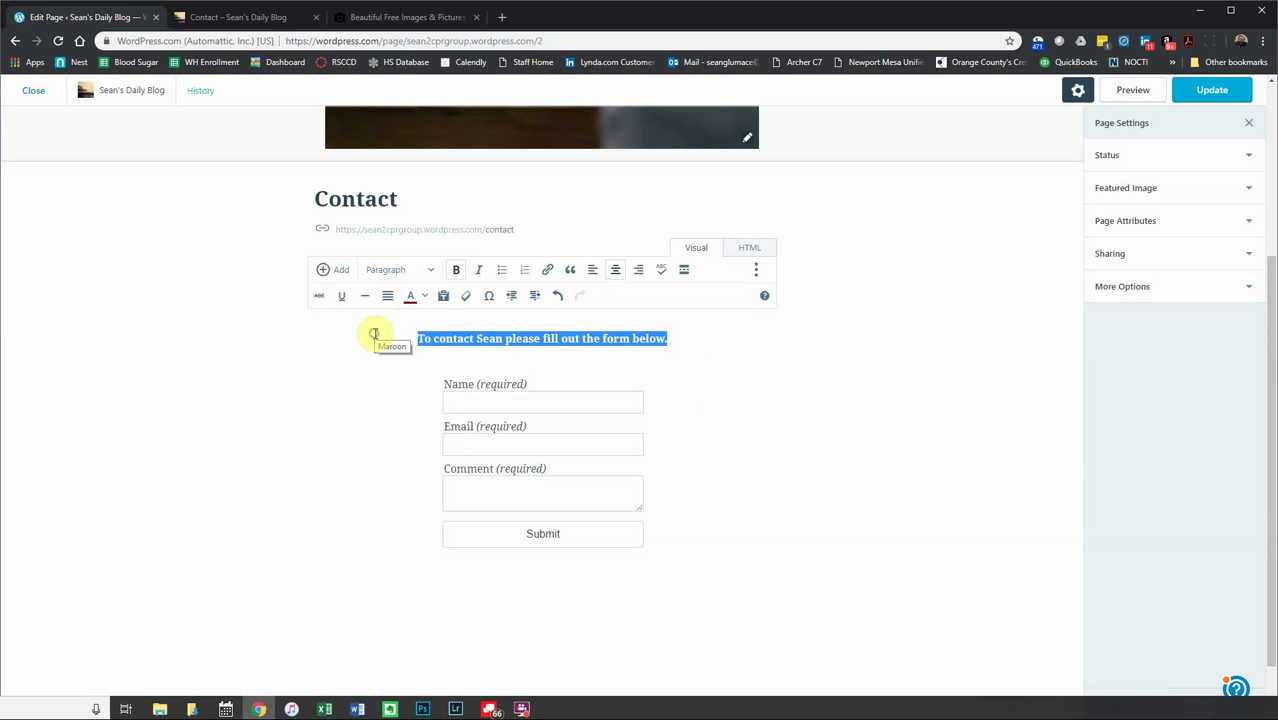
left_click(360, 345)
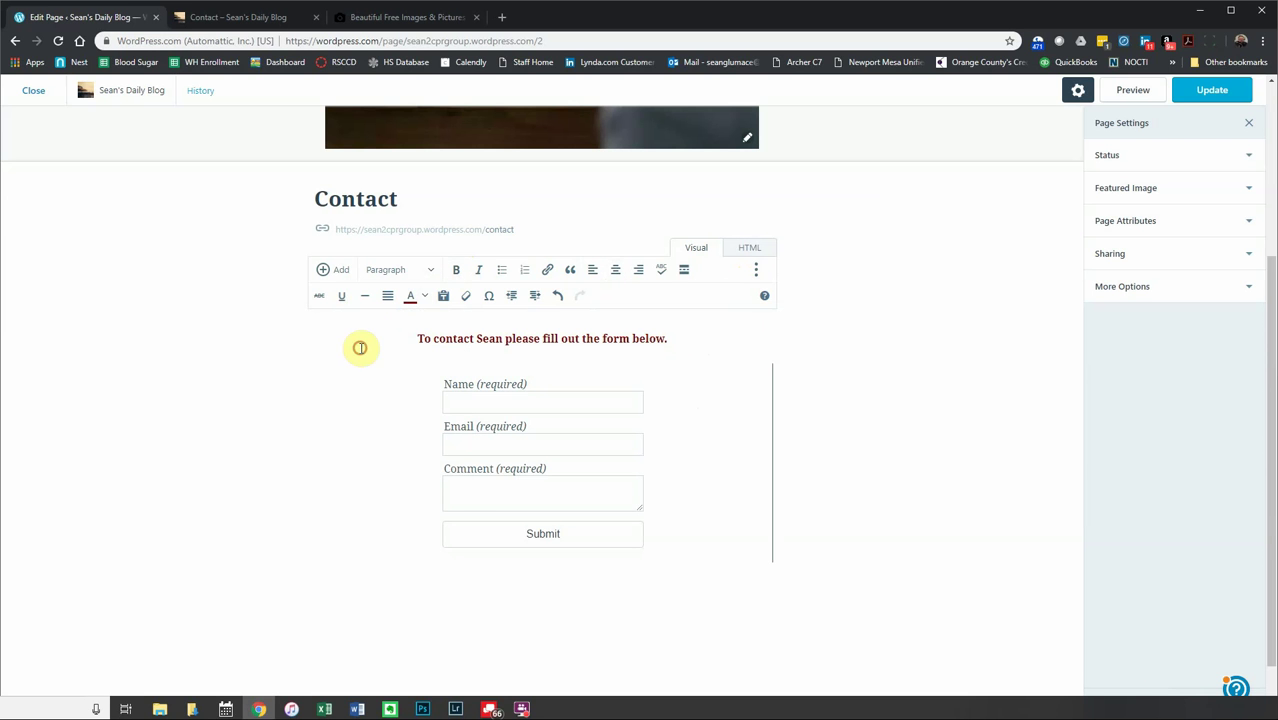
left_click(483, 382)
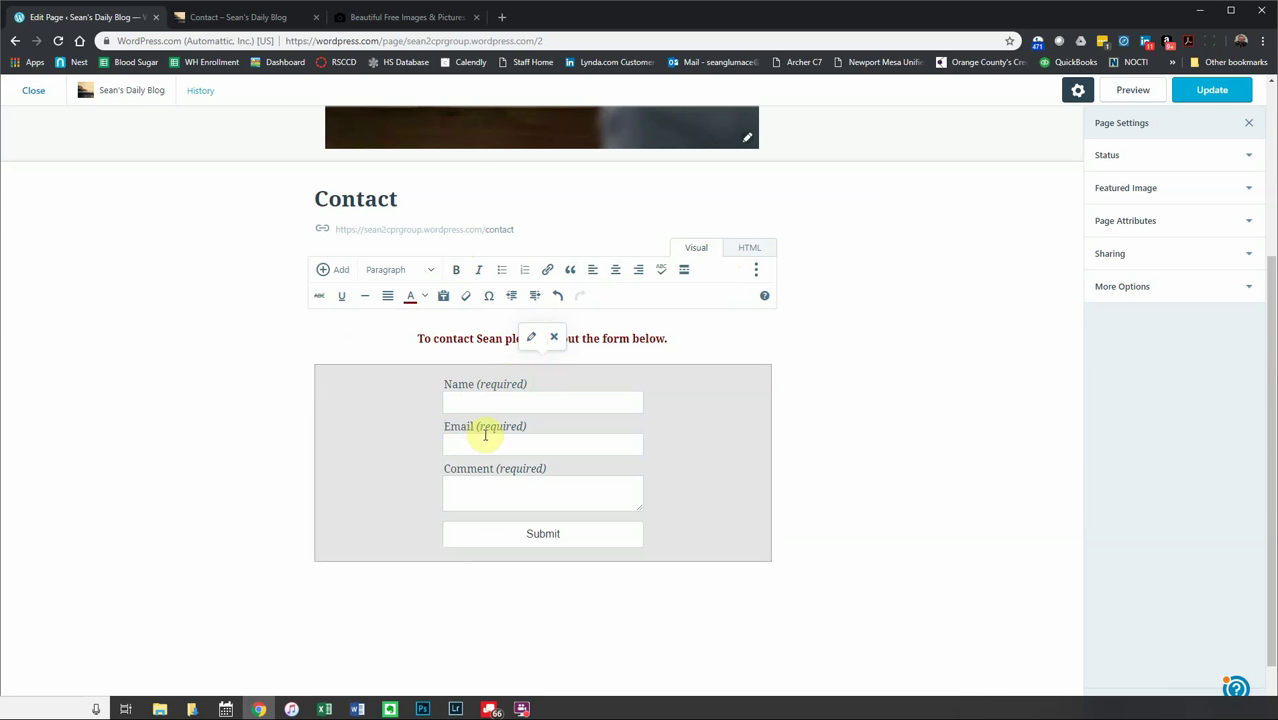
- Add an optional Zip Code field of type Text as the form's fourth field and save
left_click(531, 337)
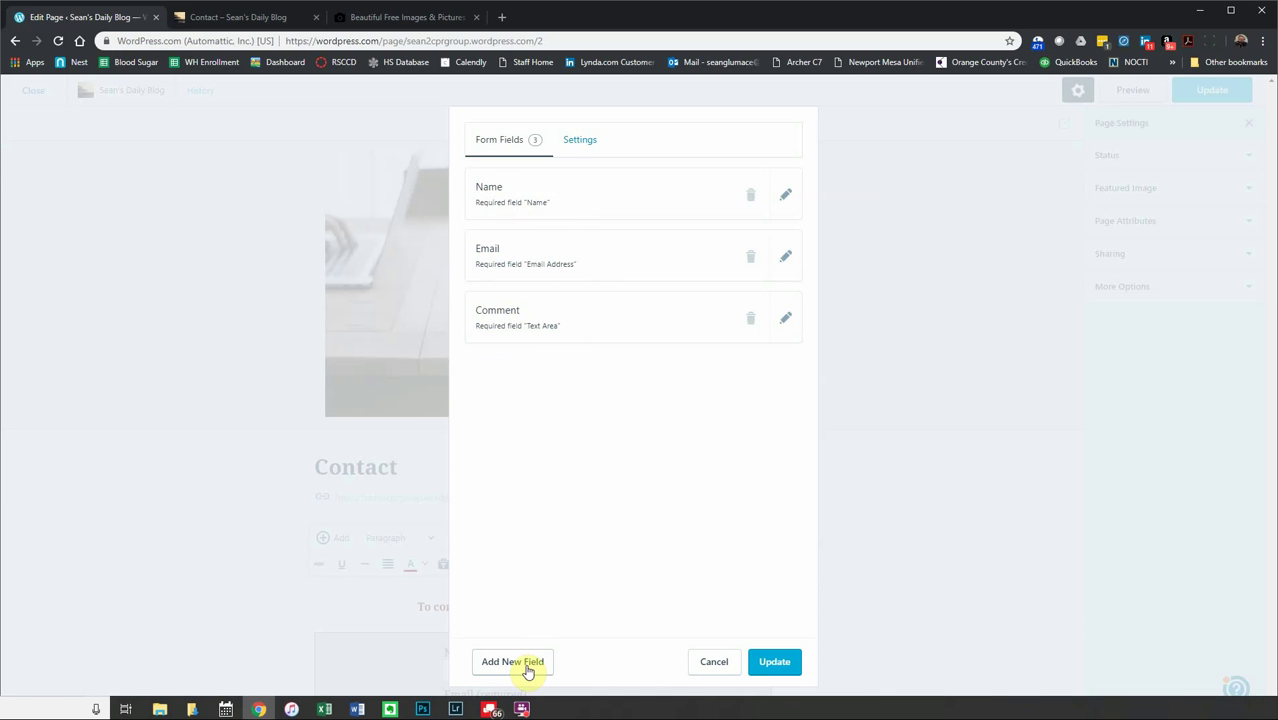
left_click(527, 668)
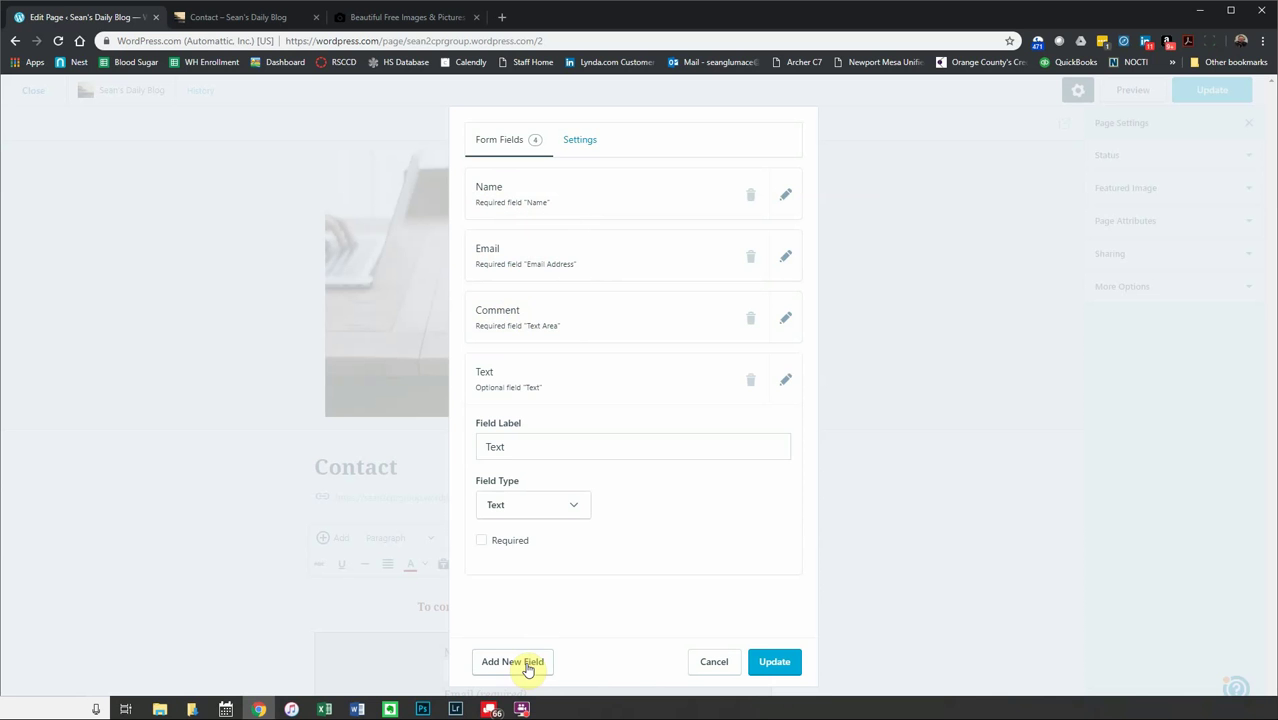
left_click_drag(511, 444, 446, 446)
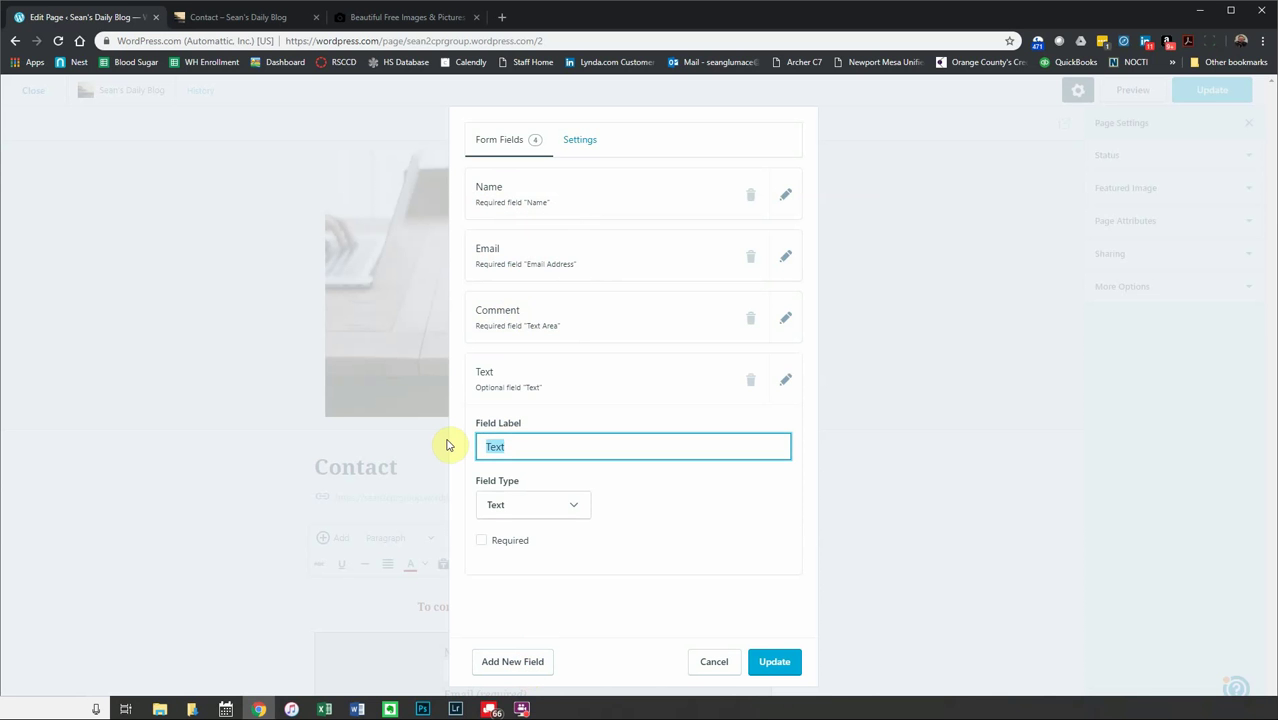
type("Zip Code")
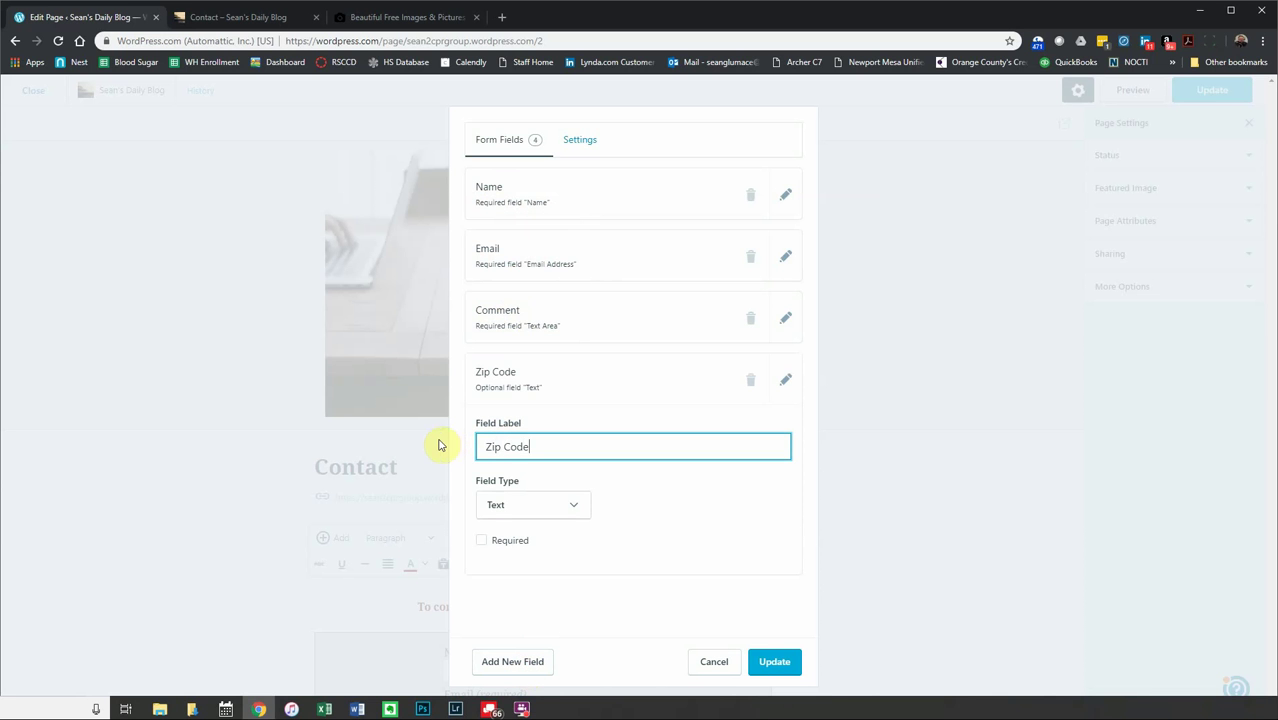
left_click(533, 506)
scroll(530, 600, "down", 1)
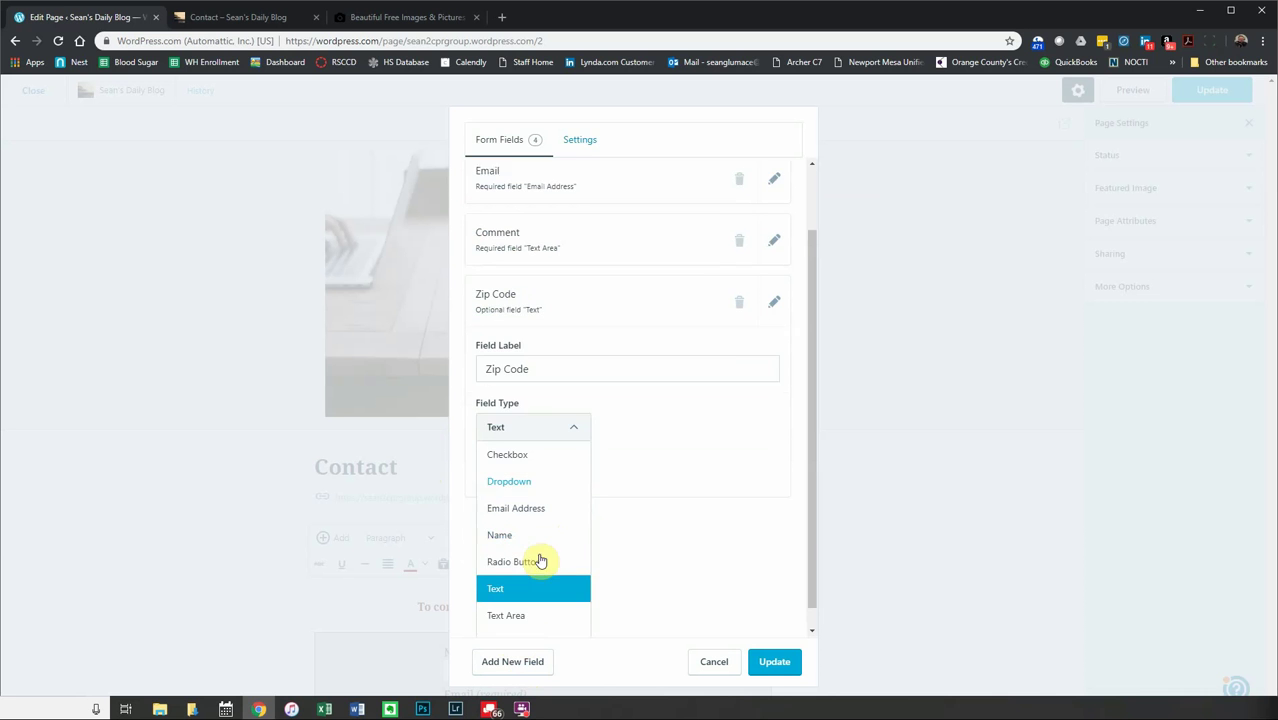
scroll(540, 561, "down", 1)
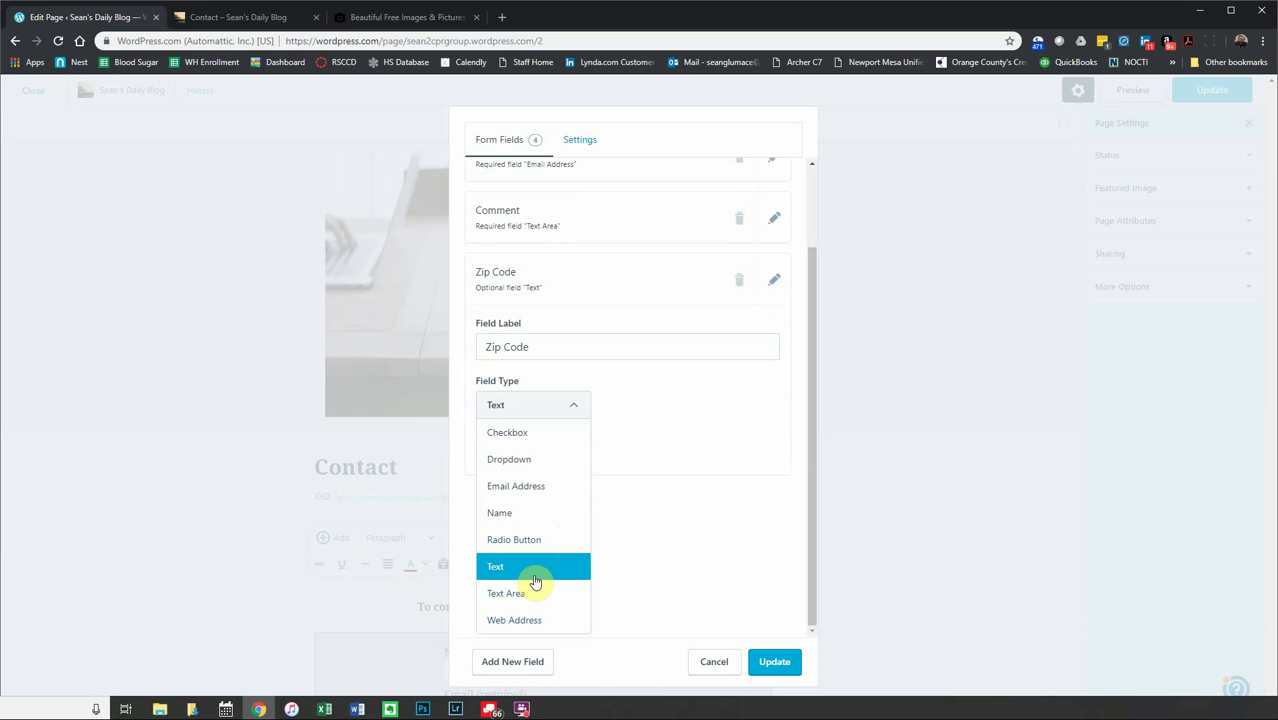
left_click(535, 575)
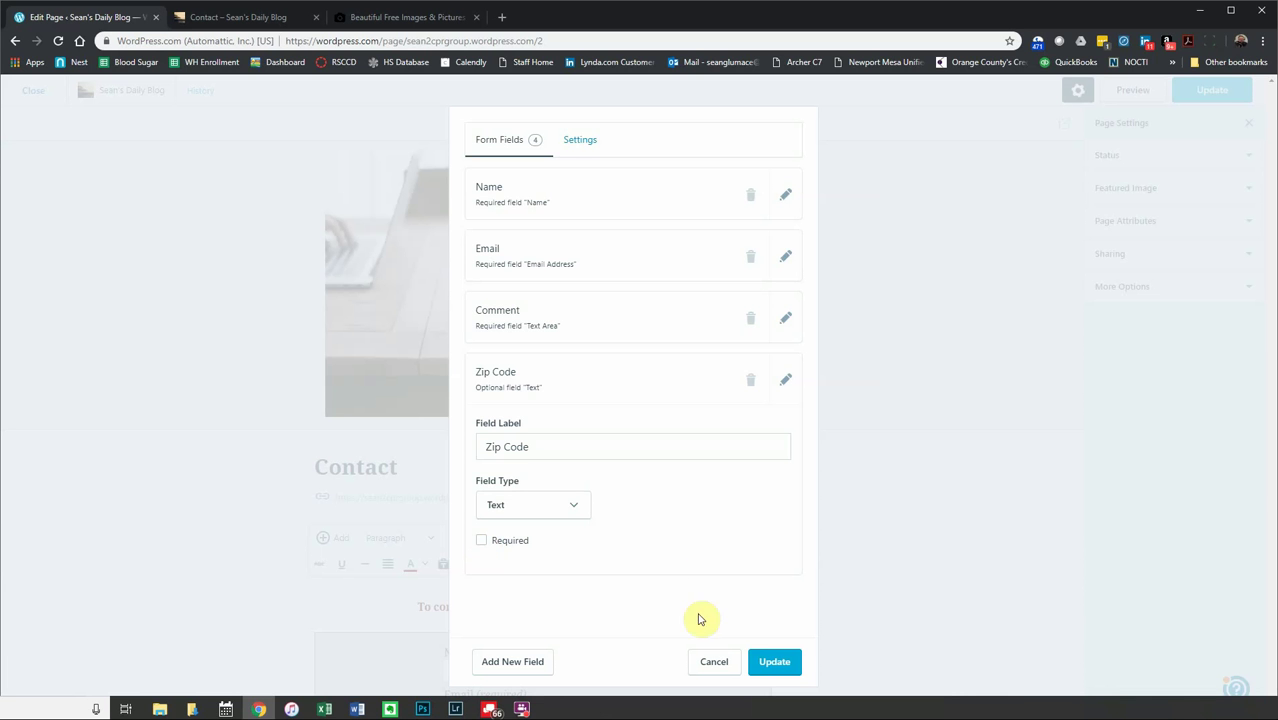
left_click(777, 661)
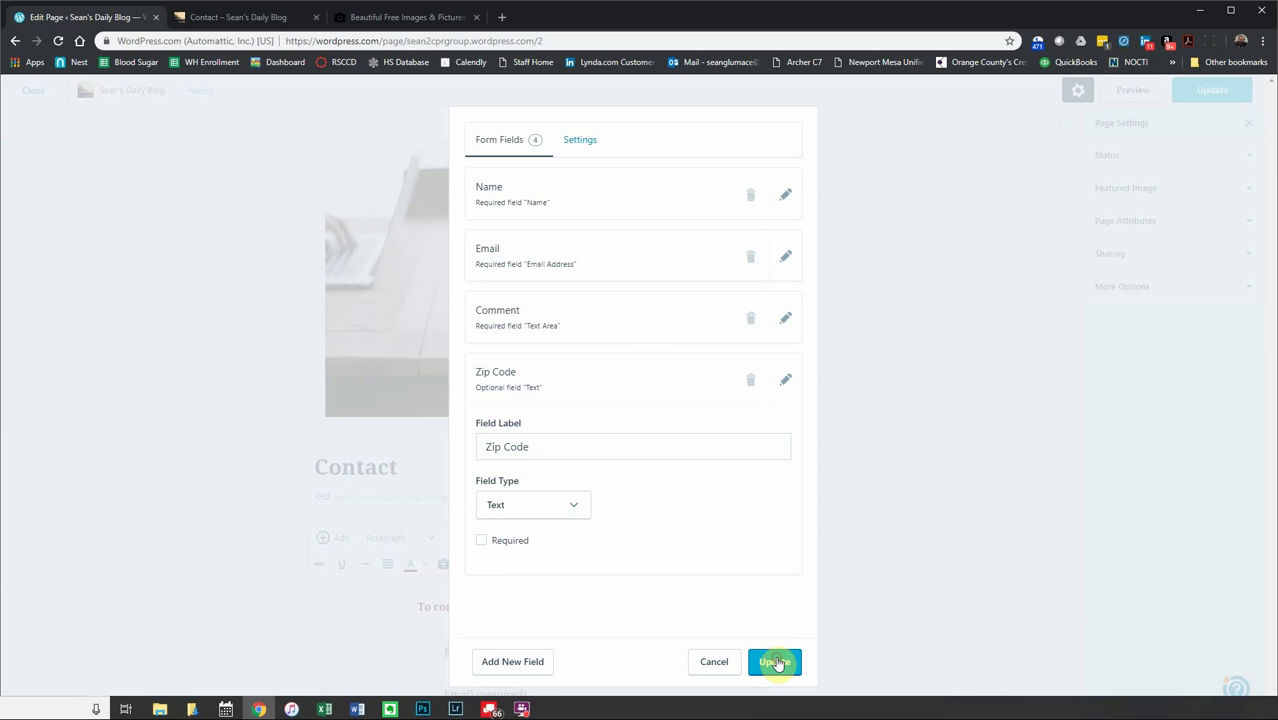
- Scroll through the editor and reselect the contact form block
scroll(542, 536, "down", 3)
scroll(538, 535, "down", 1)
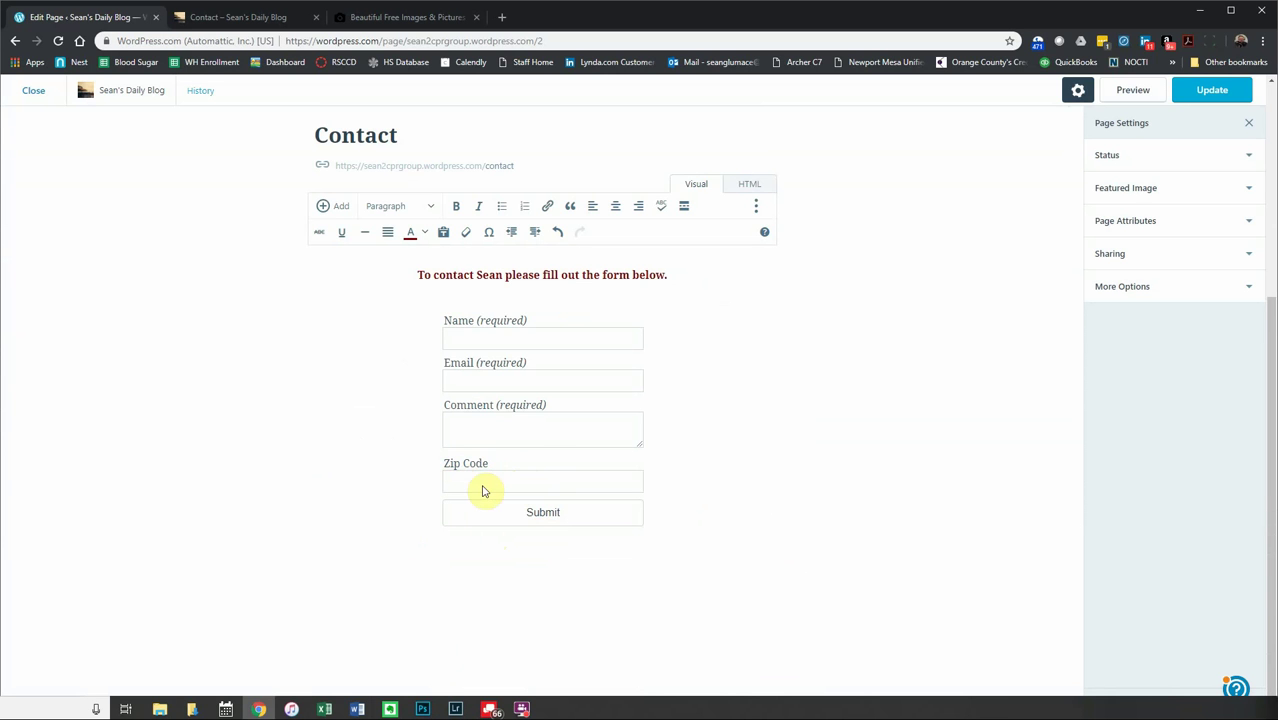
scroll(500, 490, "up", 1)
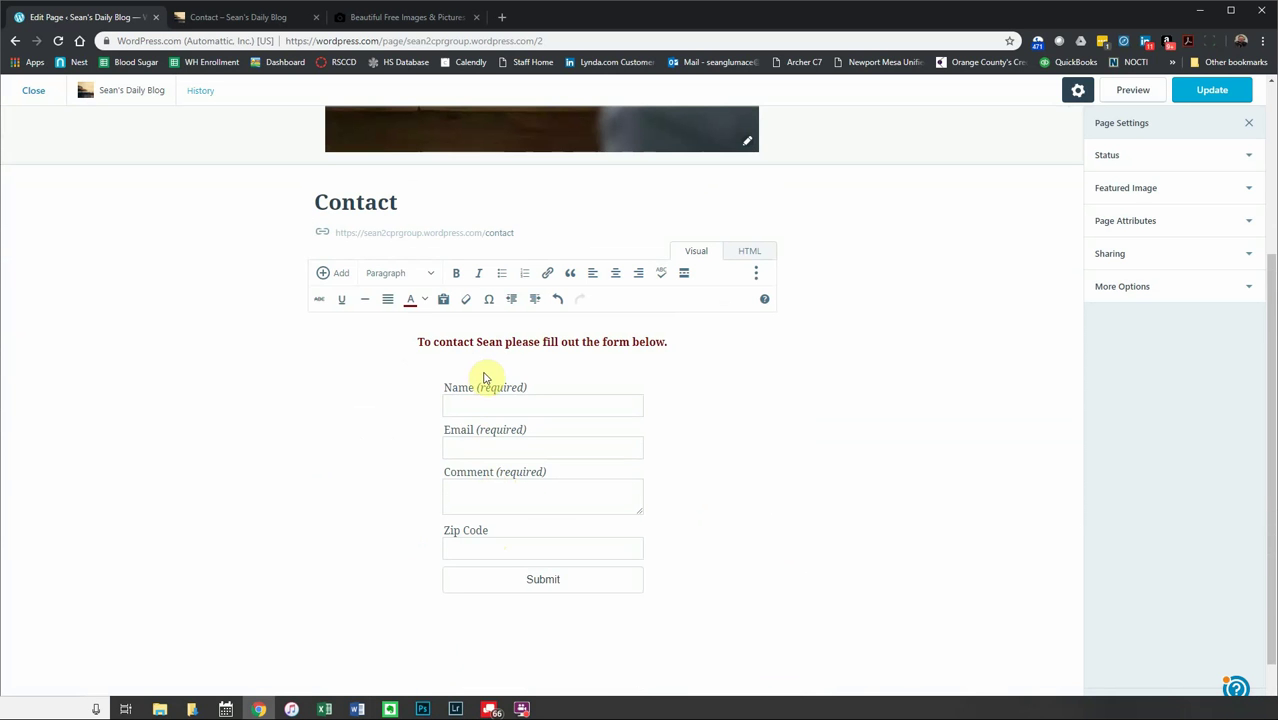
left_click(522, 383)
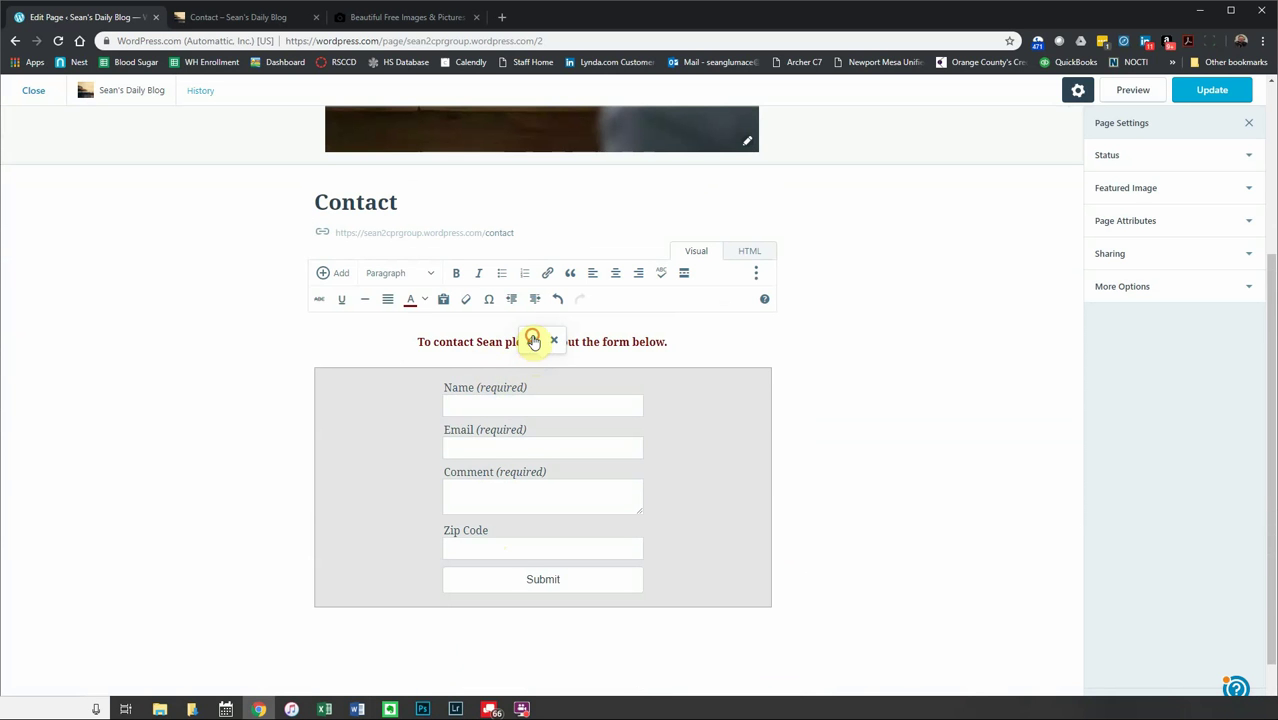
- Set the form's notification subject to 'Filled out form from WordPress.com' and add two recipient e-mail addresses
left_click(531, 341)
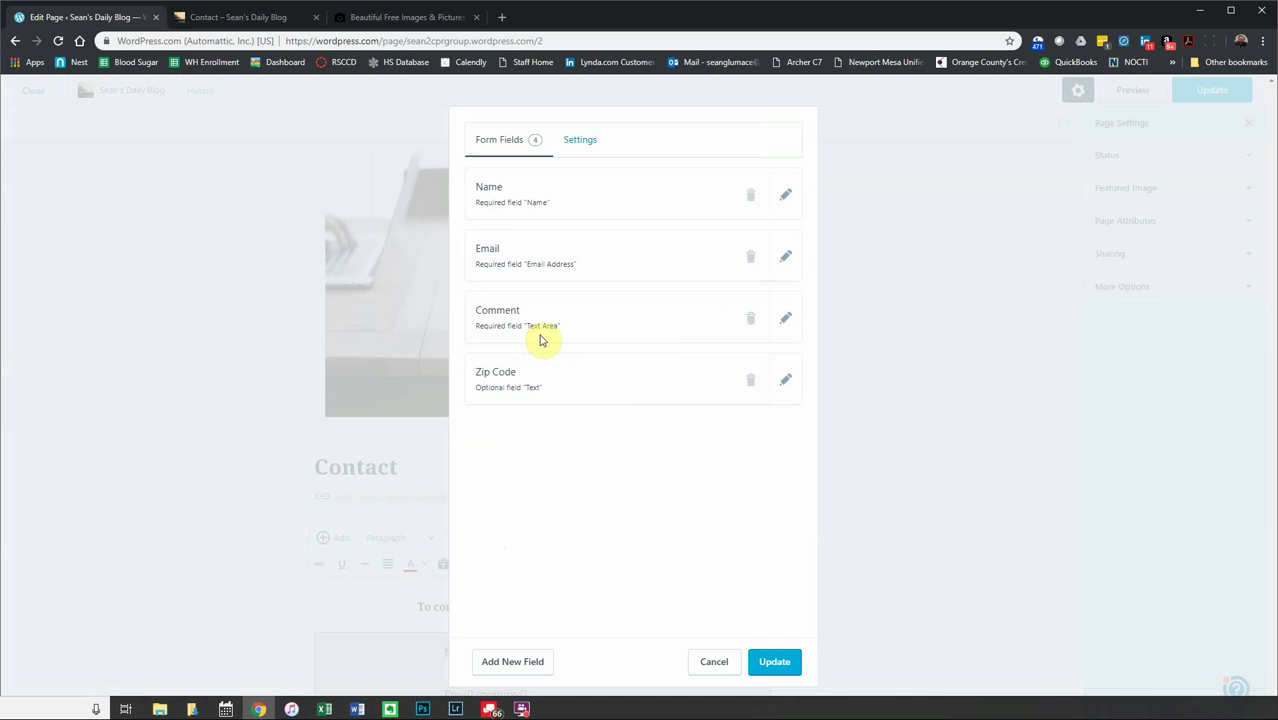
left_click(578, 148)
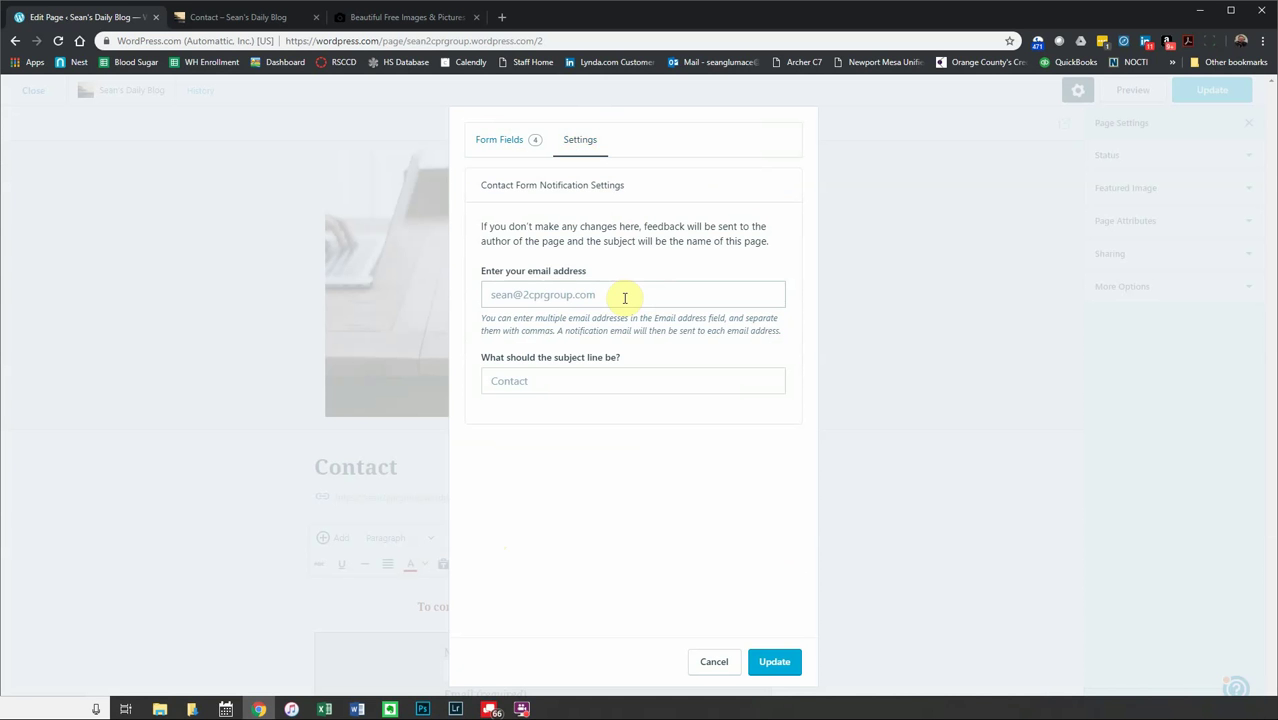
left_click(540, 382)
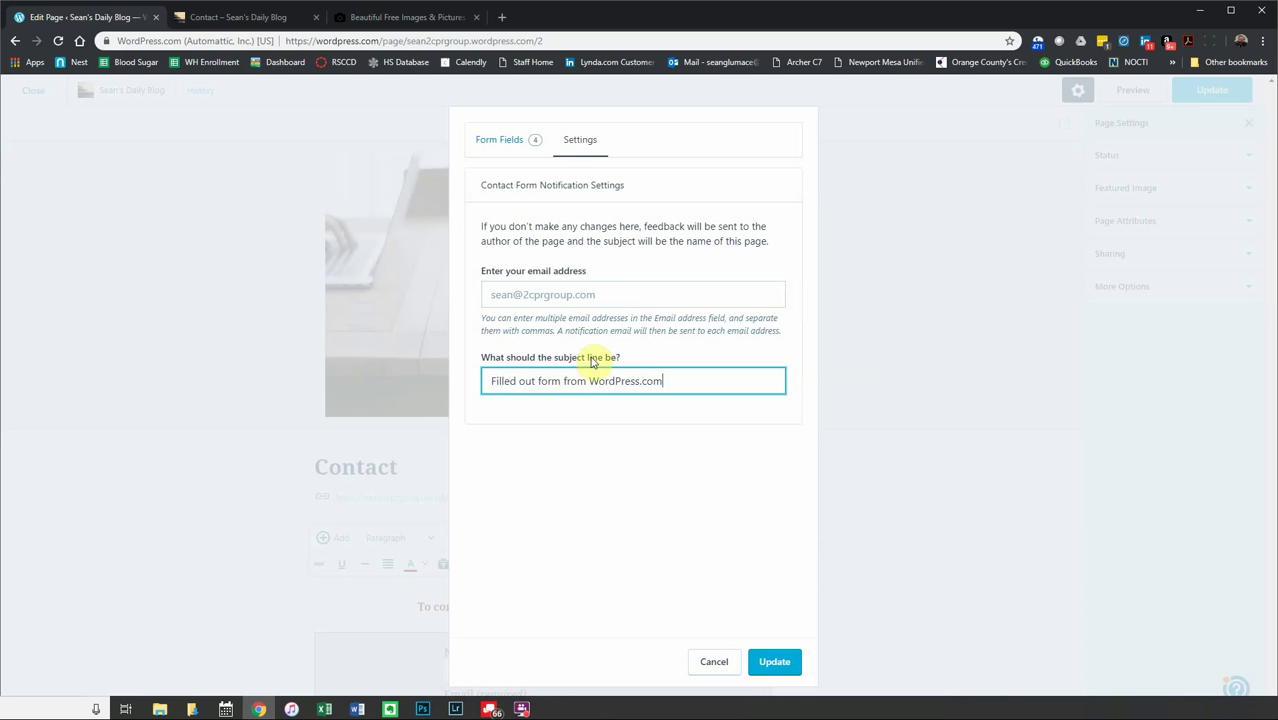
left_click(607, 293)
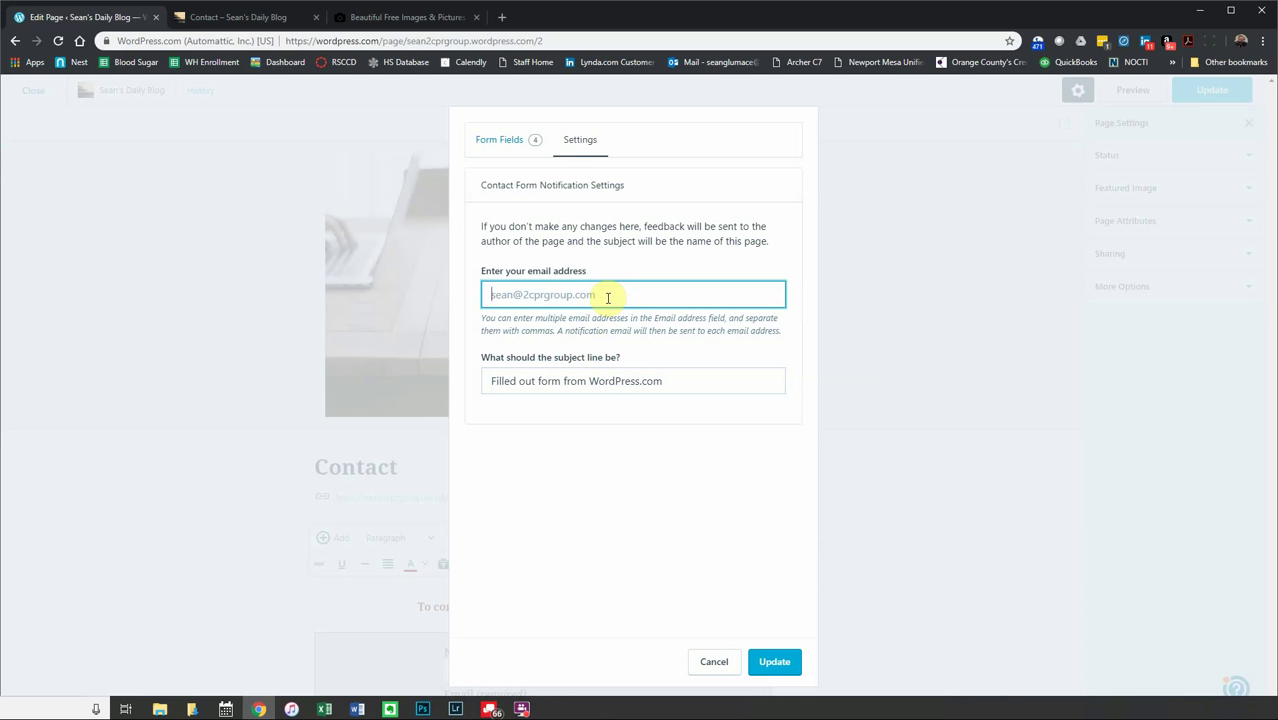
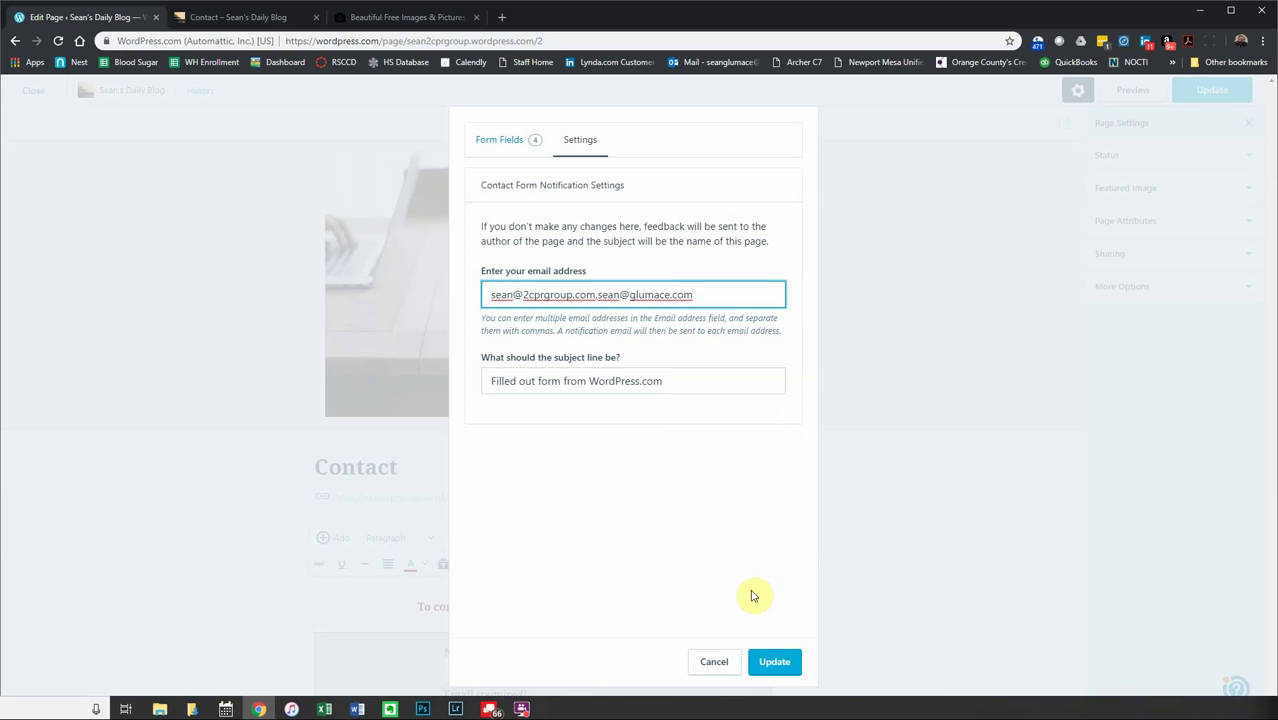
left_click(774, 661)
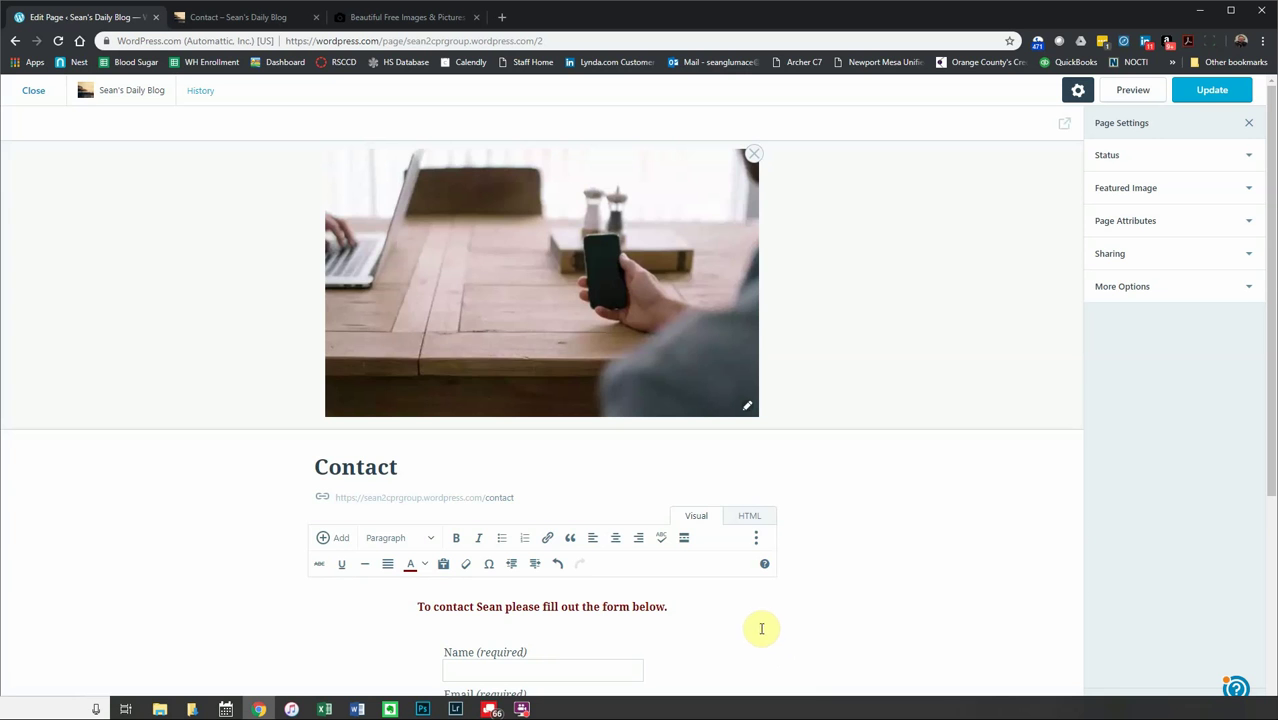
- Update the Contact page to publish the changes
scroll(635, 440, "down", 3)
scroll(632, 424, "down", 1)
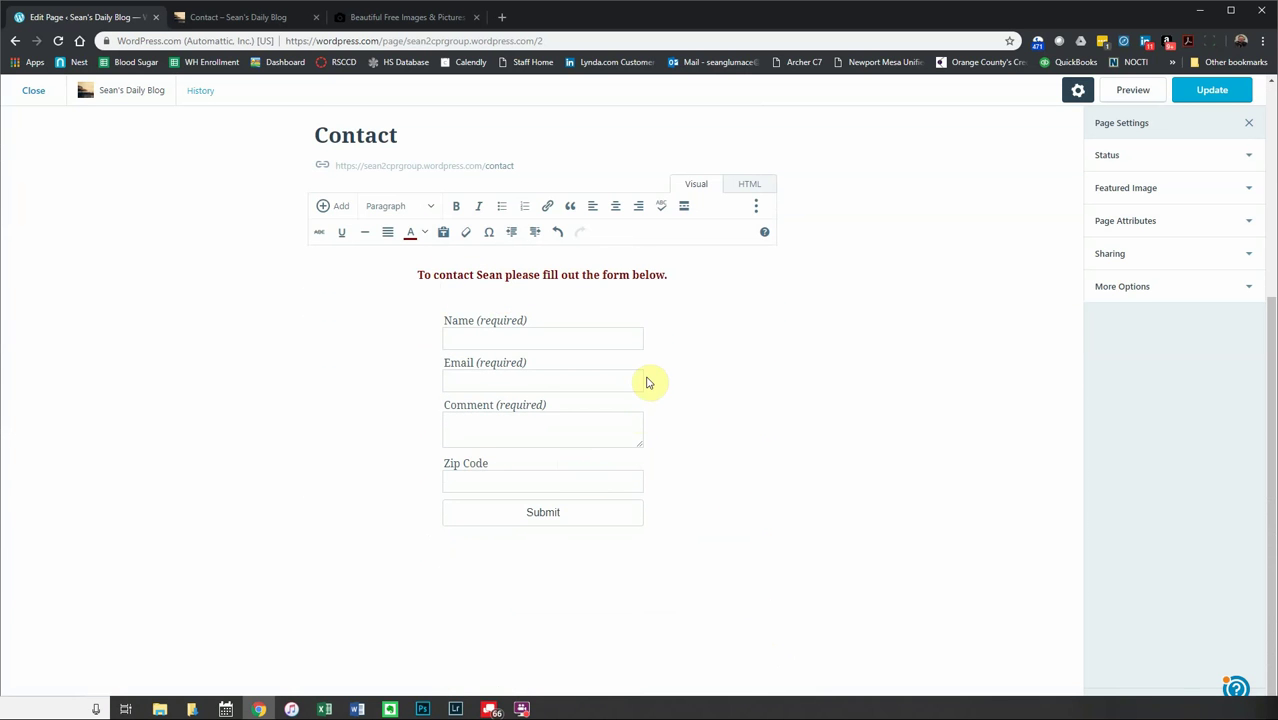
scroll(648, 380, "up", 3)
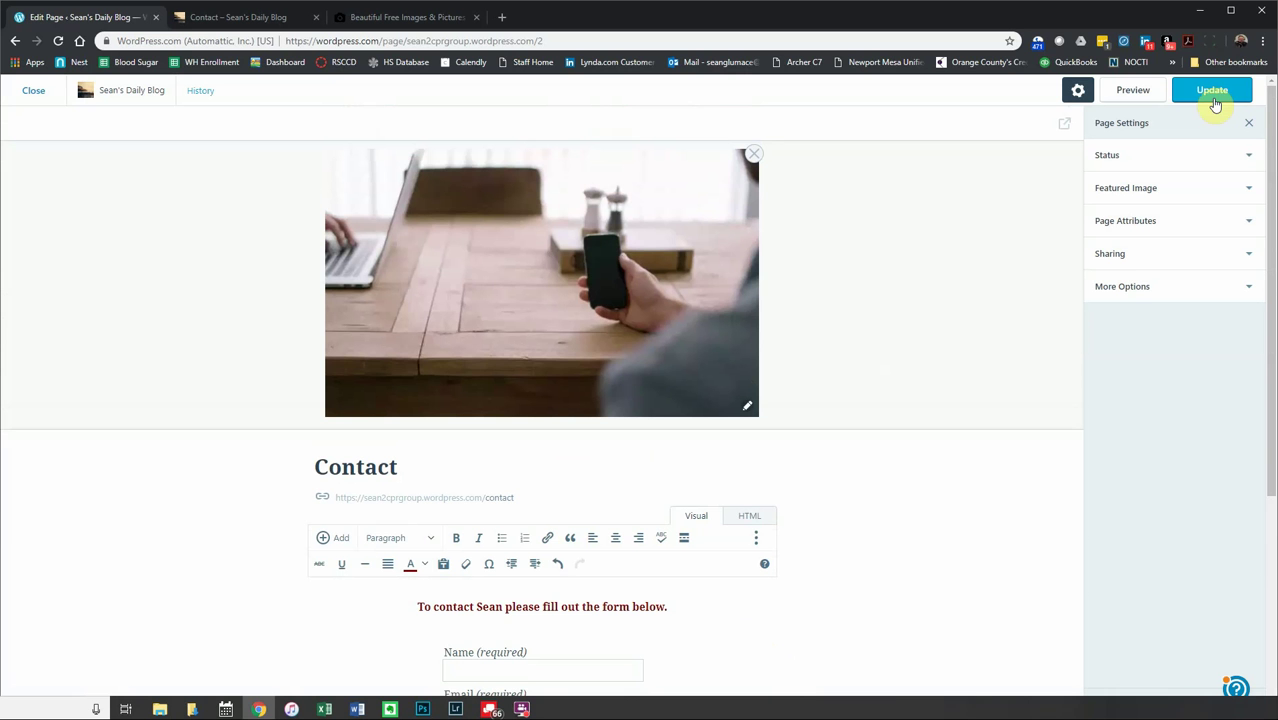
left_click(1217, 94)
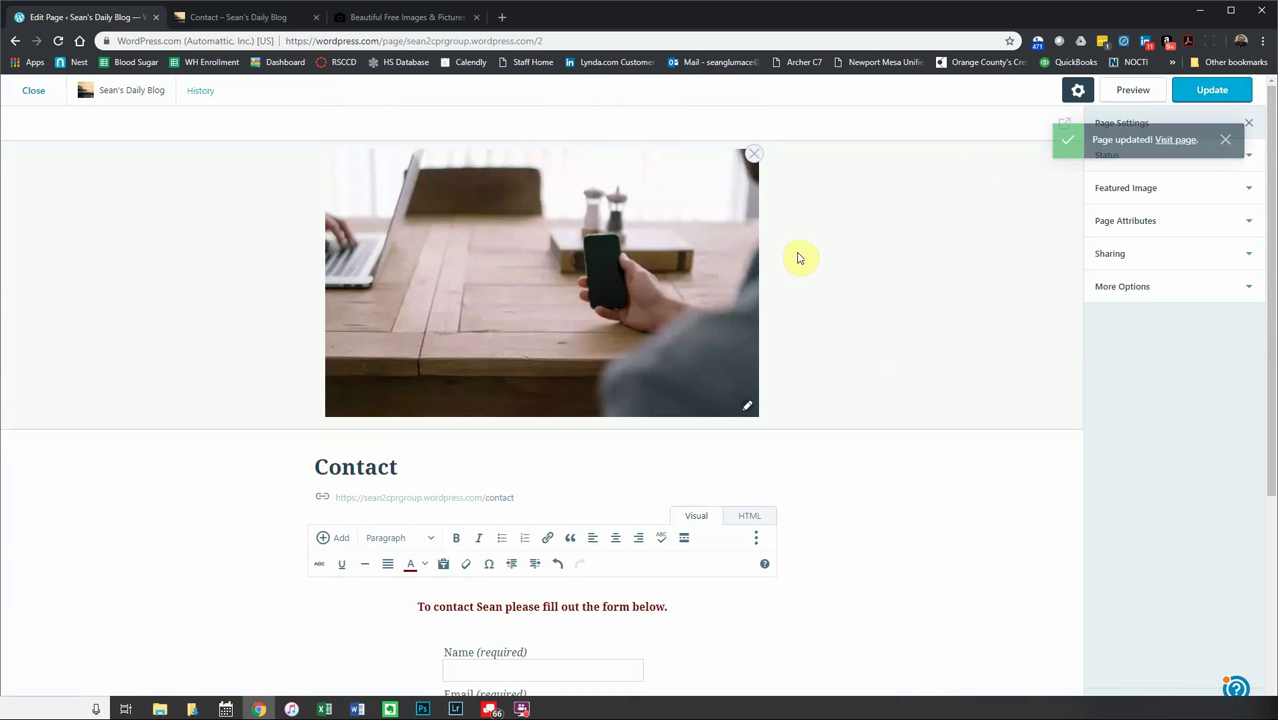
- Reload the live Contact page to confirm the intro line and Zip Code field, then return to the editor
left_click(222, 18)
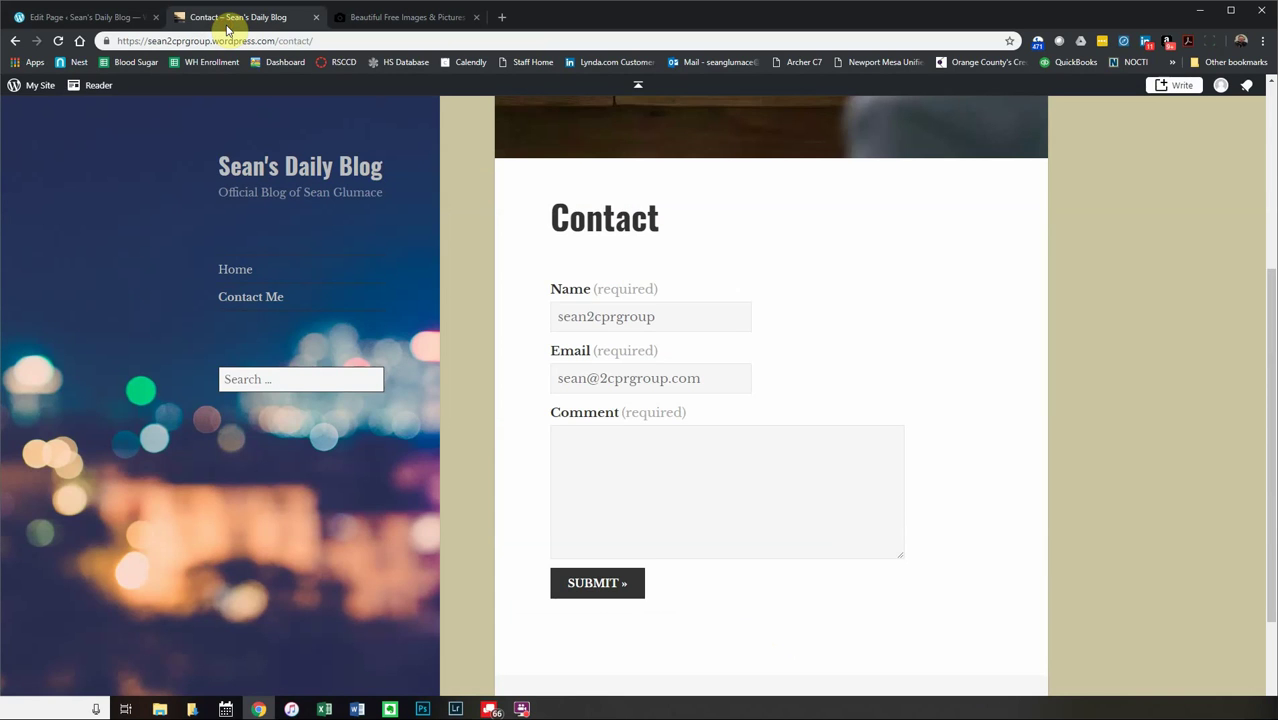
left_click(58, 42)
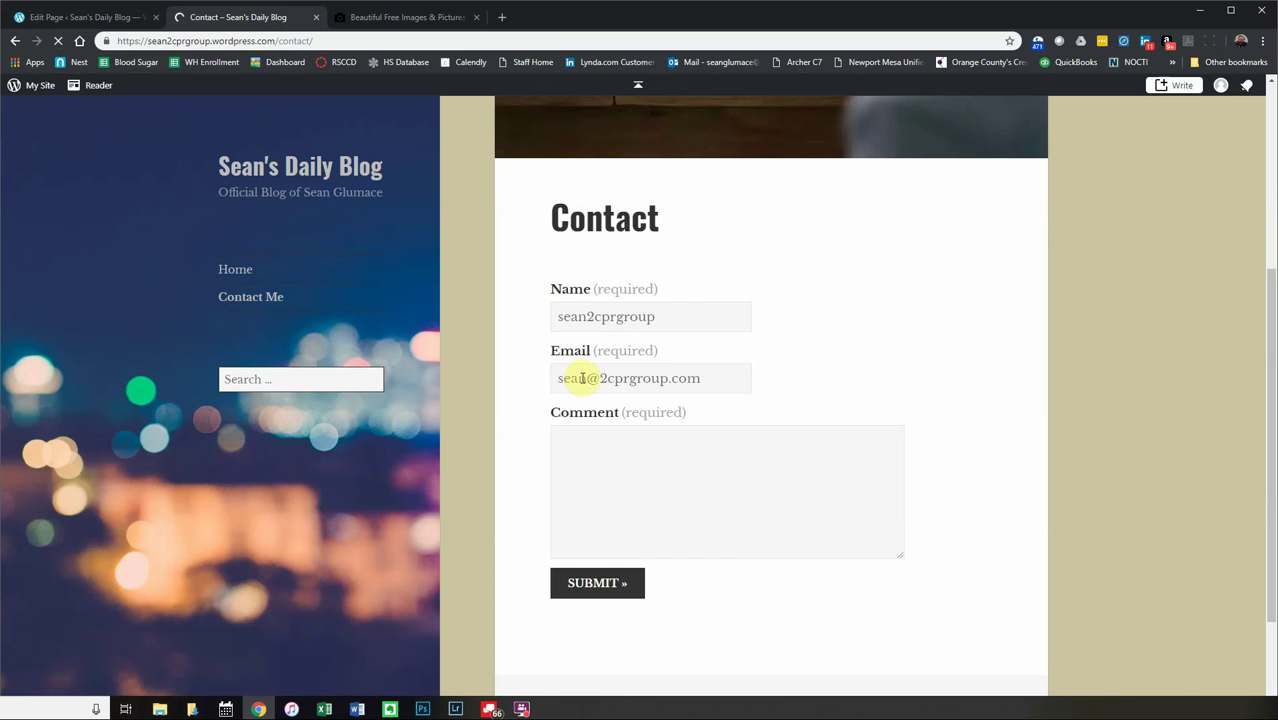
scroll(560, 410, "down", 1)
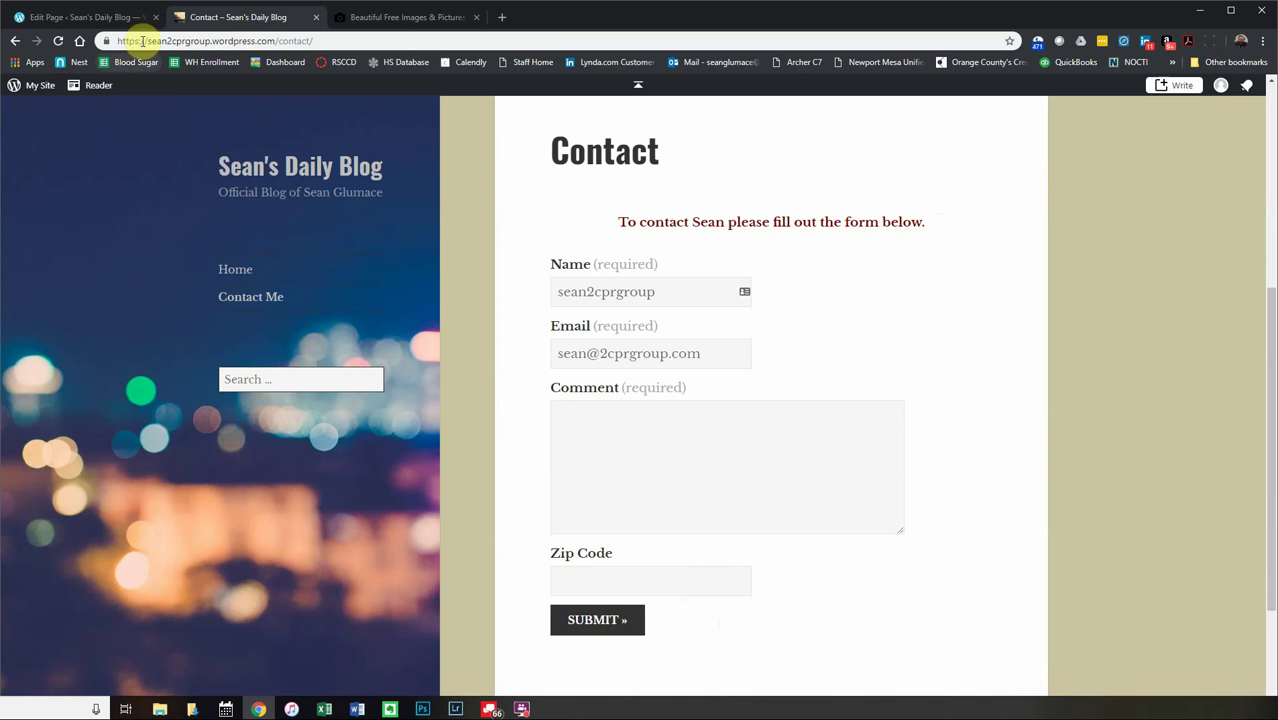
left_click(98, 18)
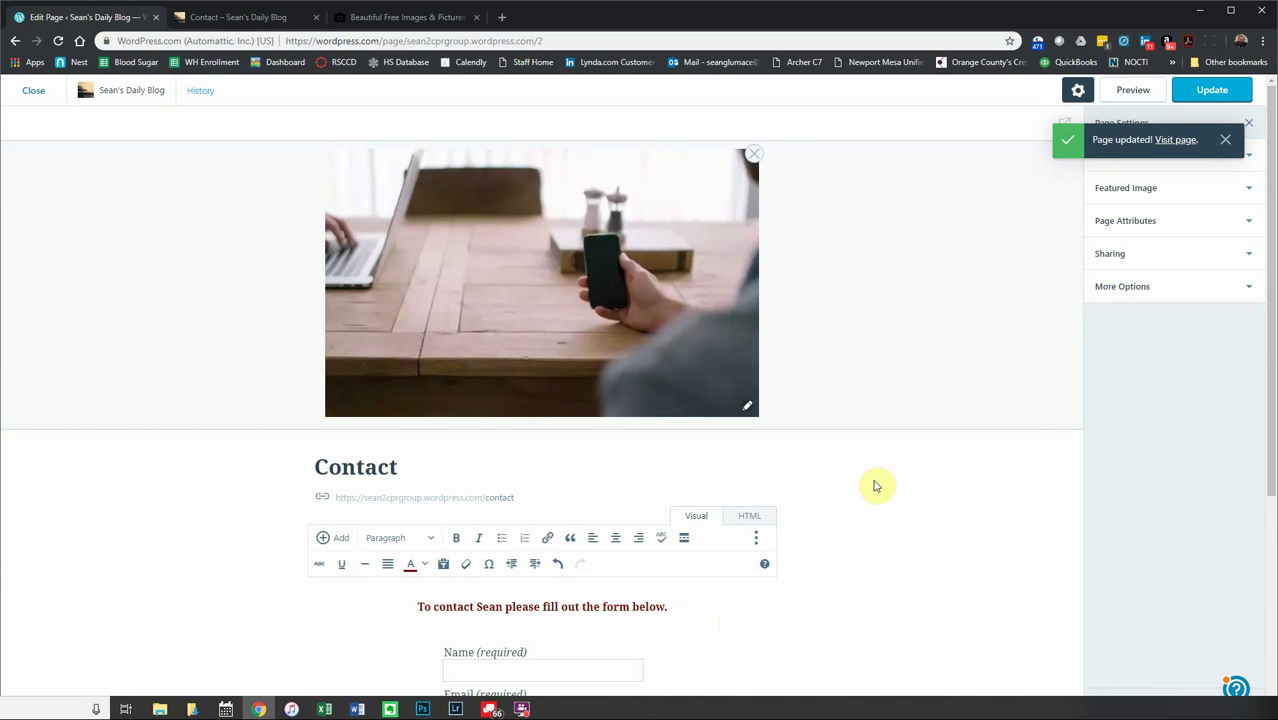
scroll(874, 483, "down", 3)
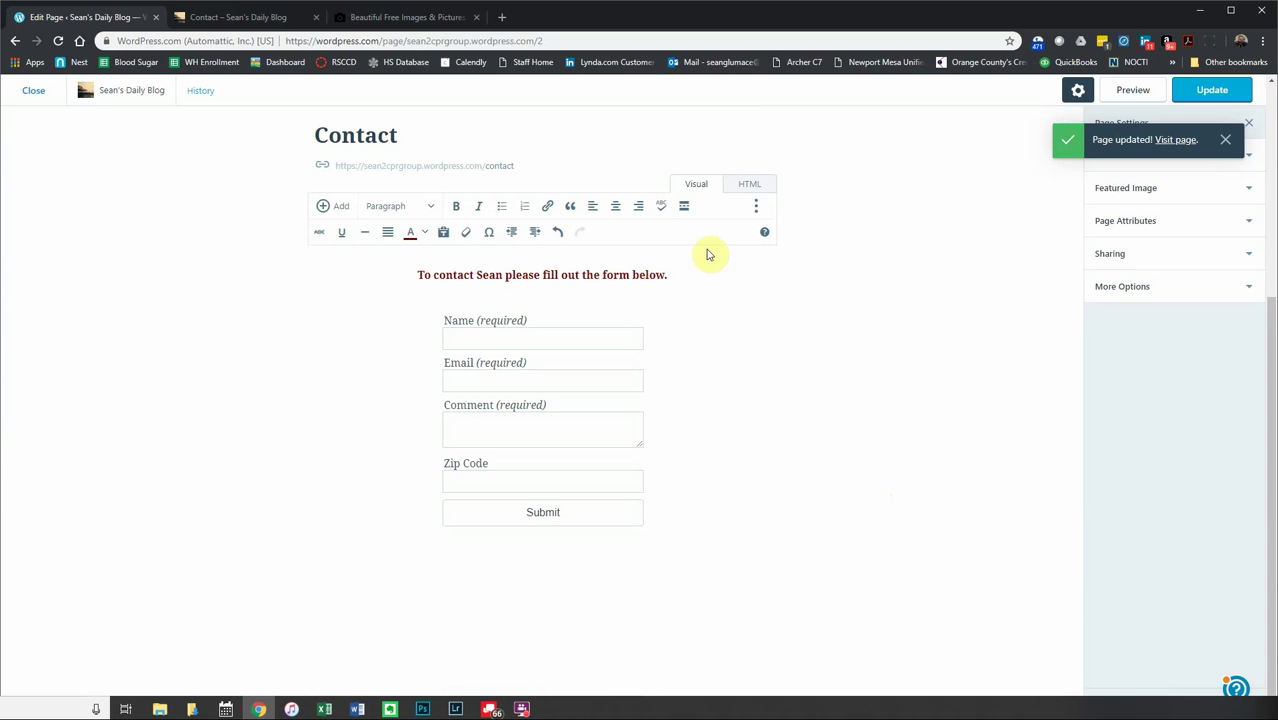
left_click(676, 277)
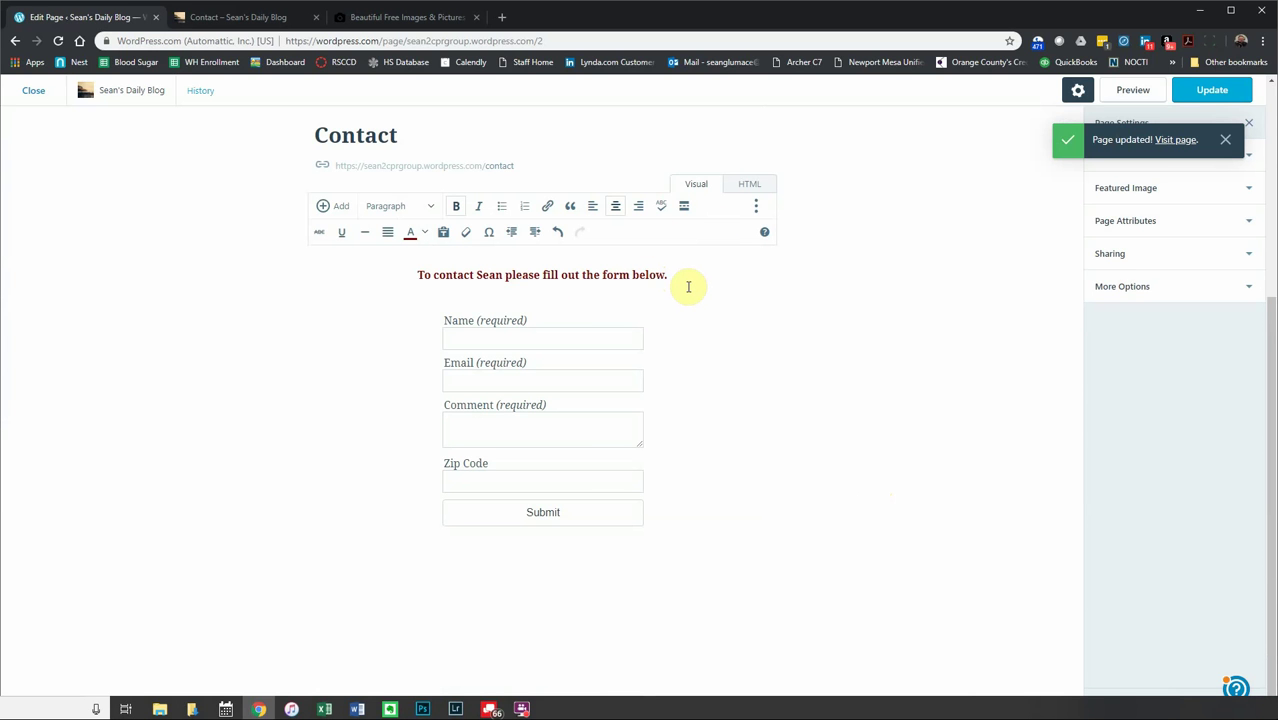
- Switch the Contact page to HTML view and select the Zip Code field and closing form markup
left_click(740, 190)
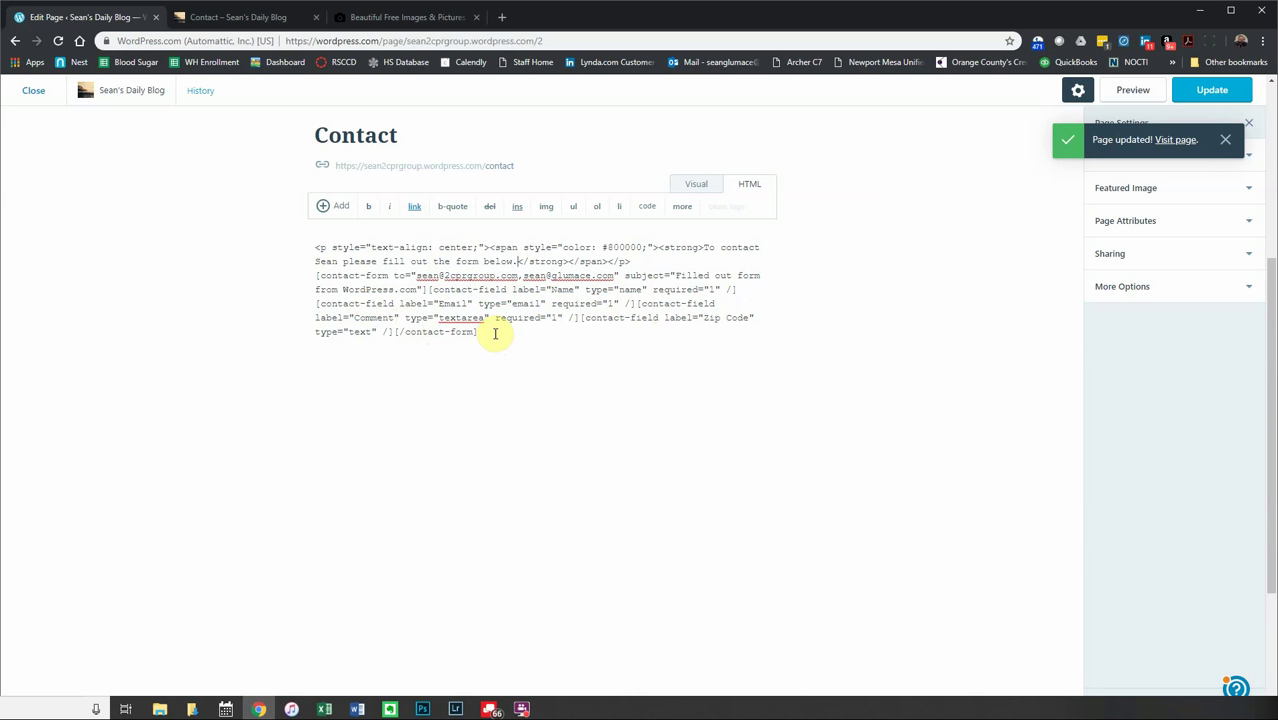
left_click_drag(478, 331, 580, 318)
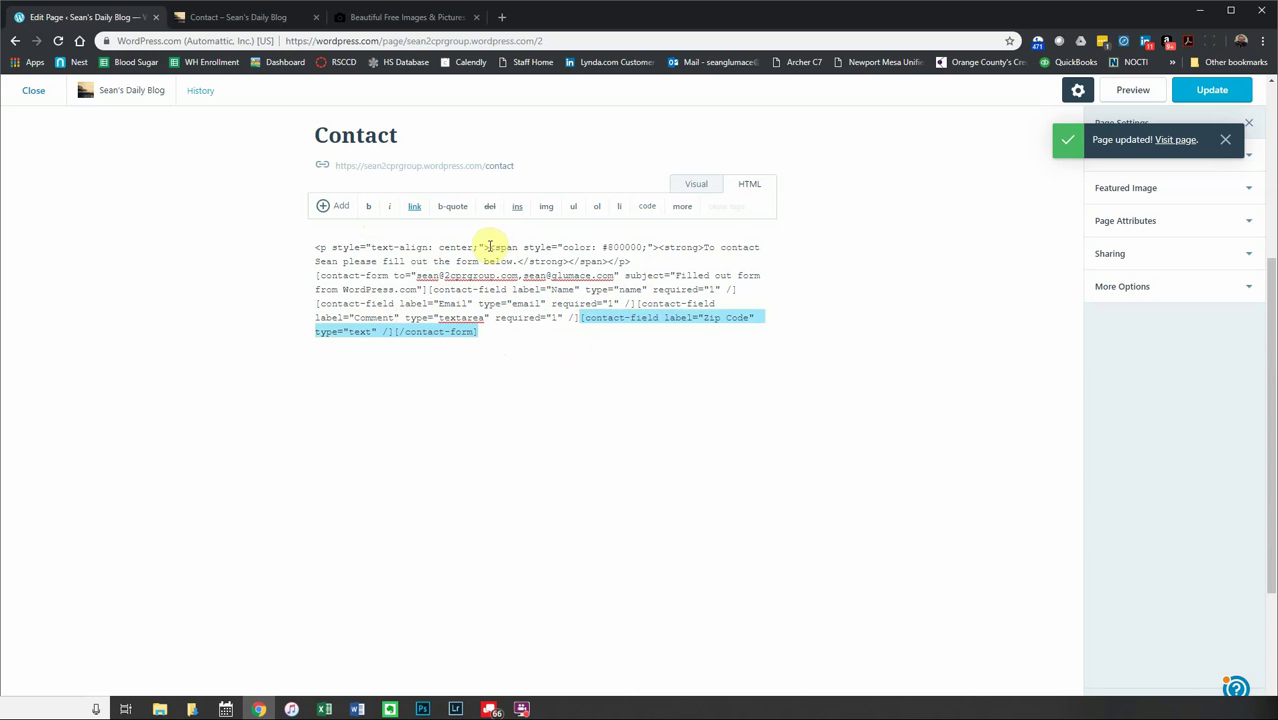
left_click(341, 206)
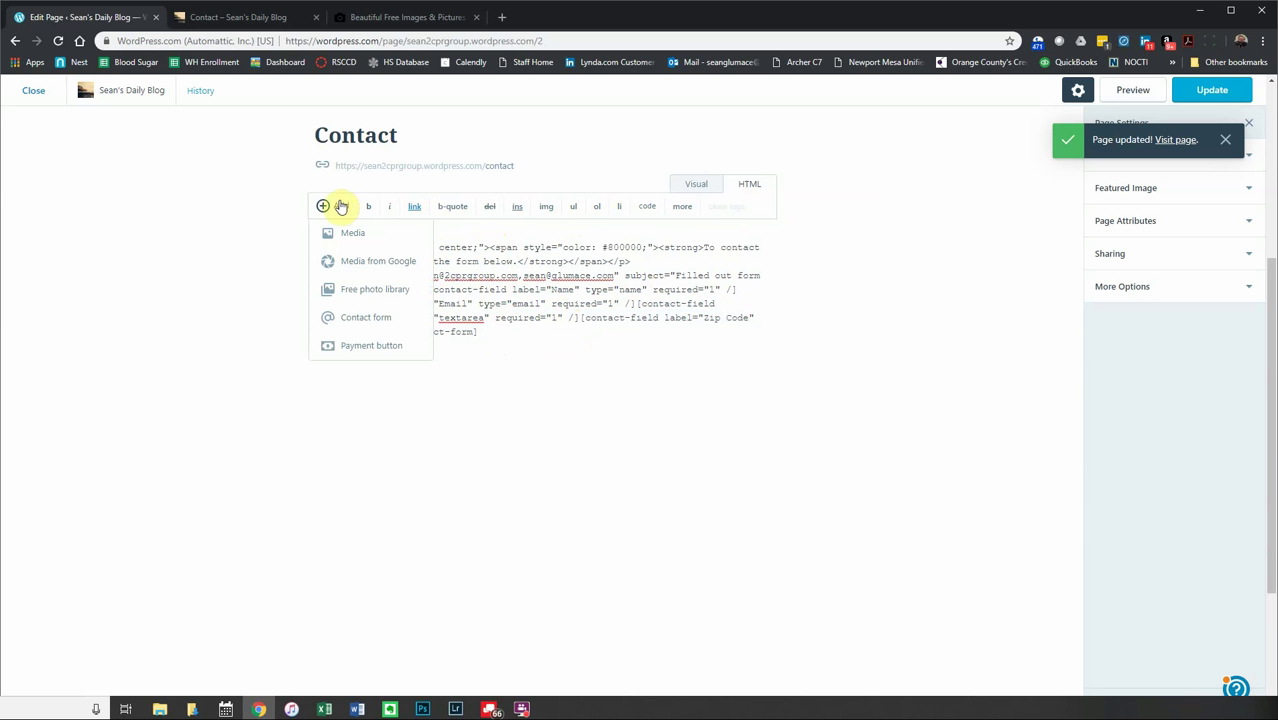
left_click(271, 242)
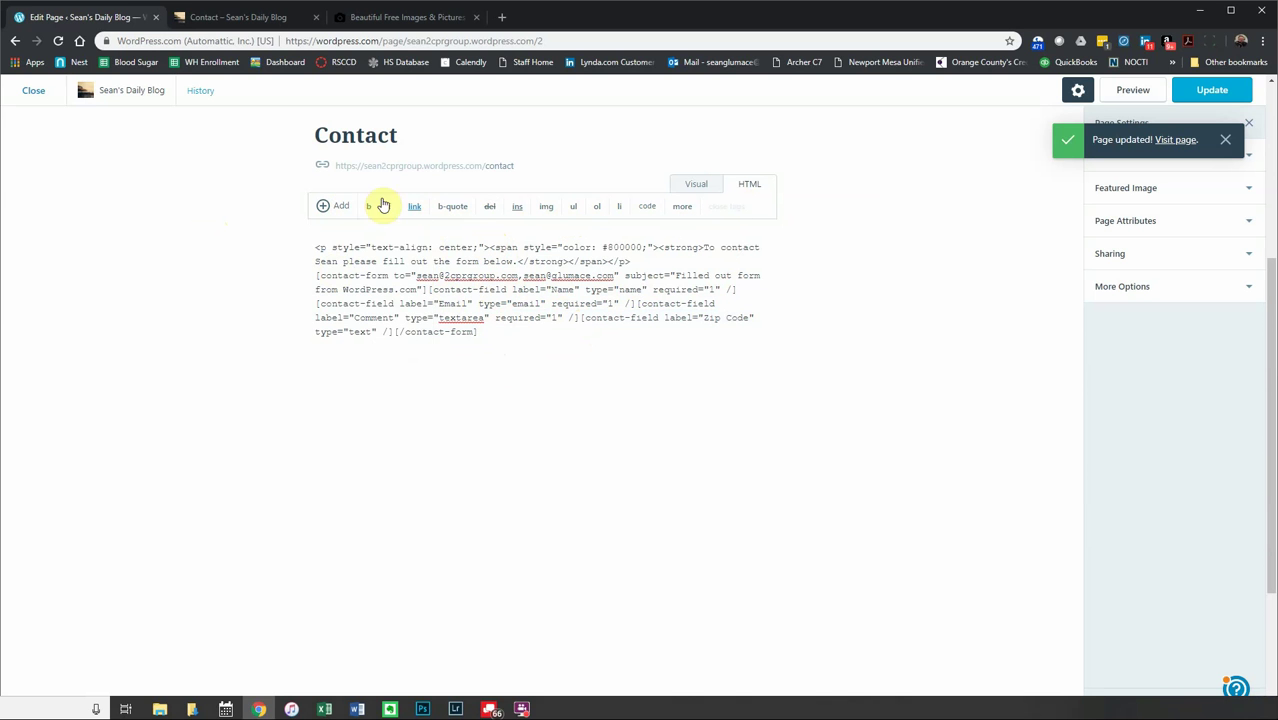
- Return to the Visual view, dismiss the Page updated notice, and expand the Status settings
left_click(704, 187)
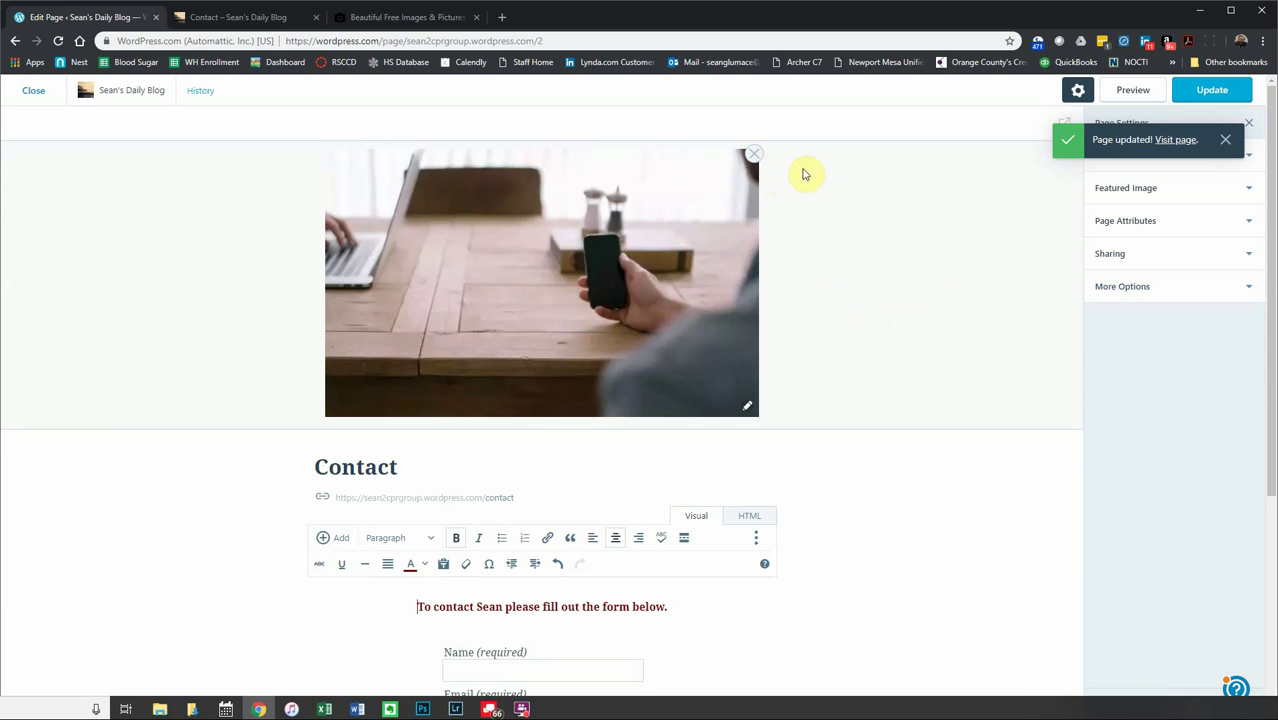
left_click(1222, 143)
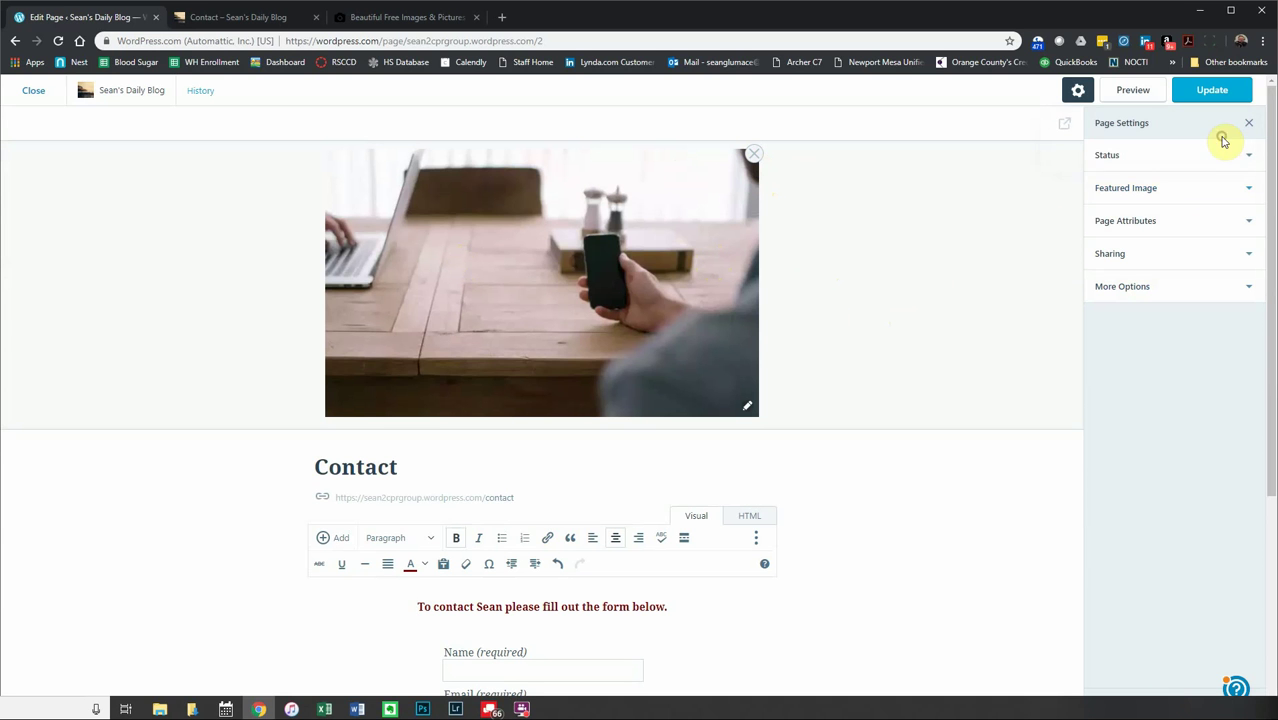
left_click(1137, 158)
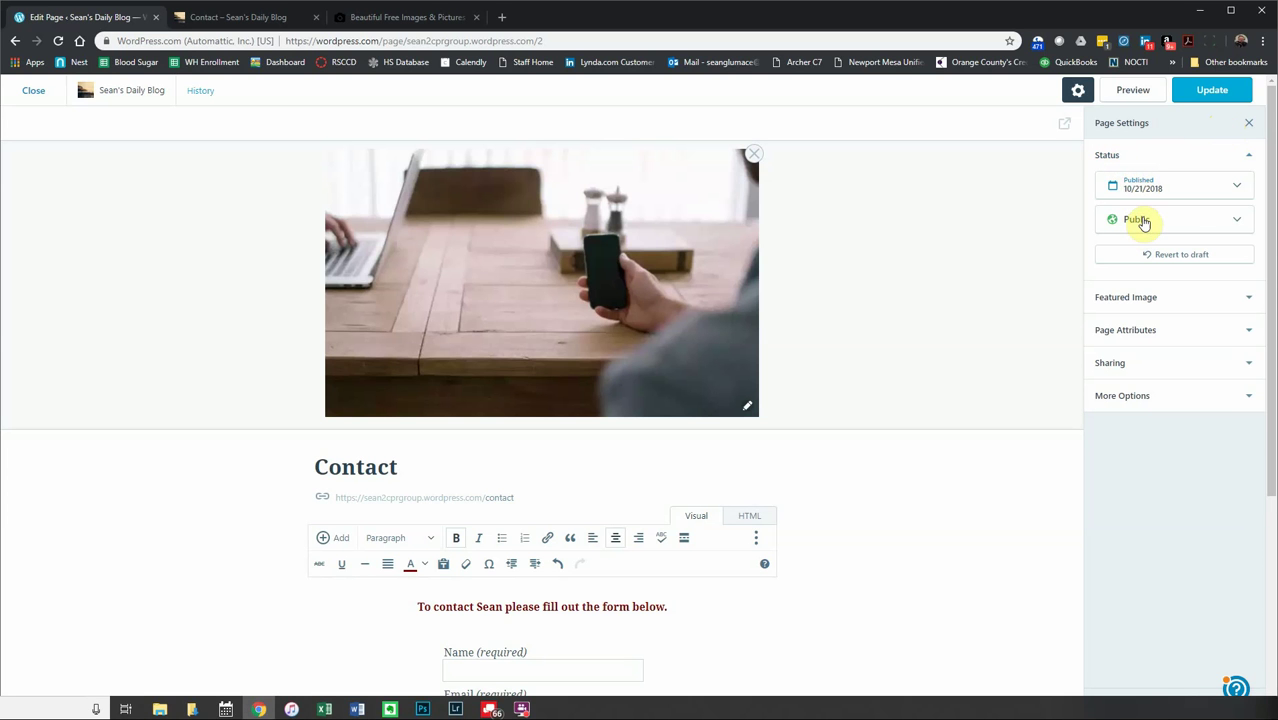
- Change the Contact page's scheduled publish date to today, Nov 1, at 11:22 PM
left_click(1238, 190)
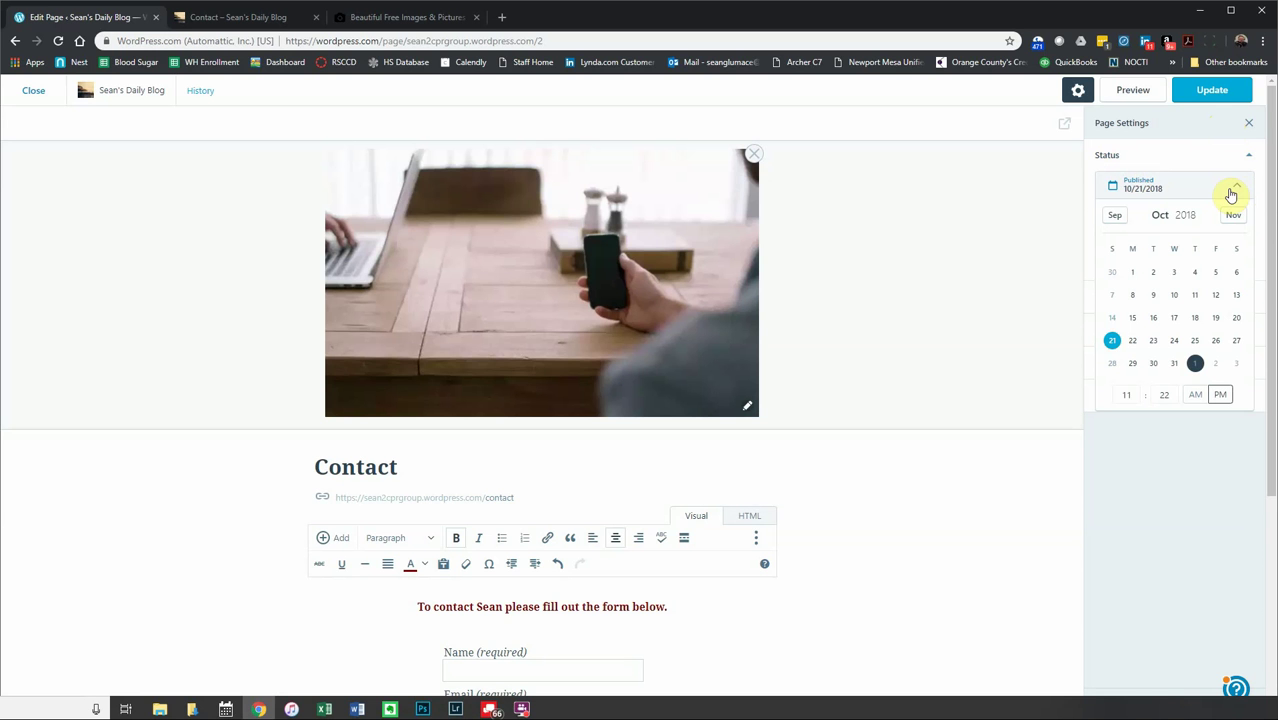
left_click(1216, 364)
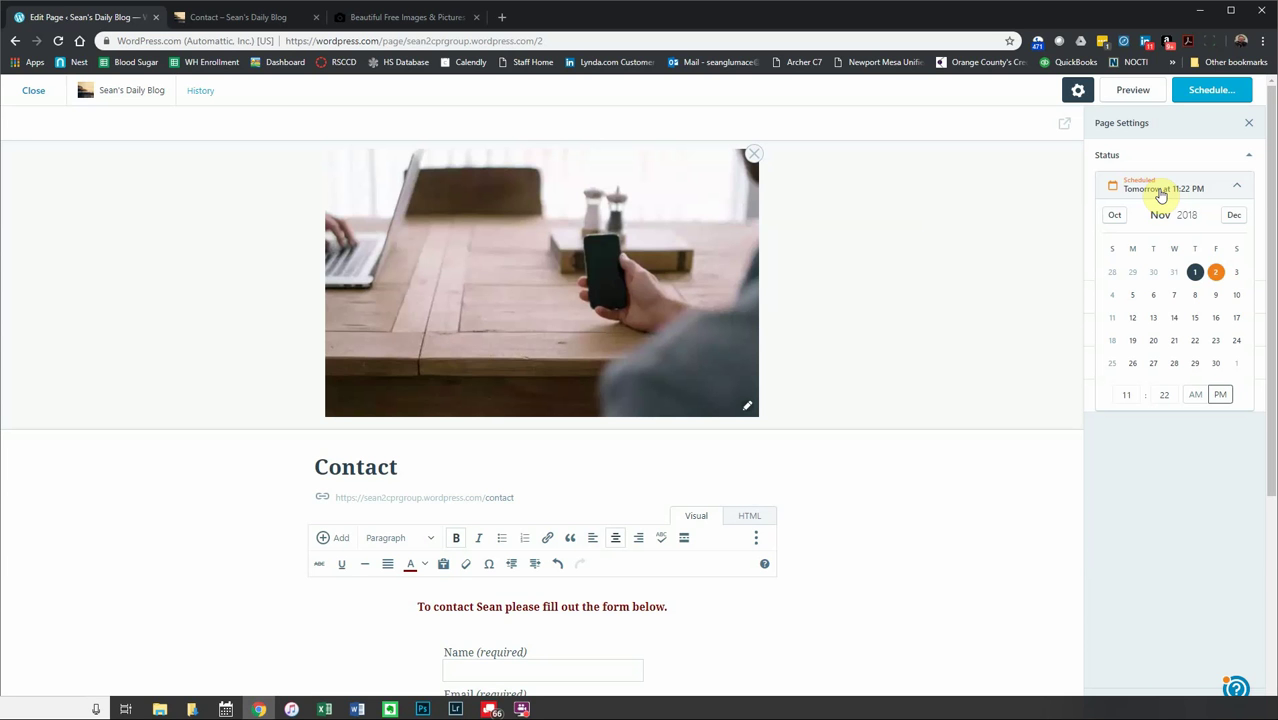
left_click(1195, 272)
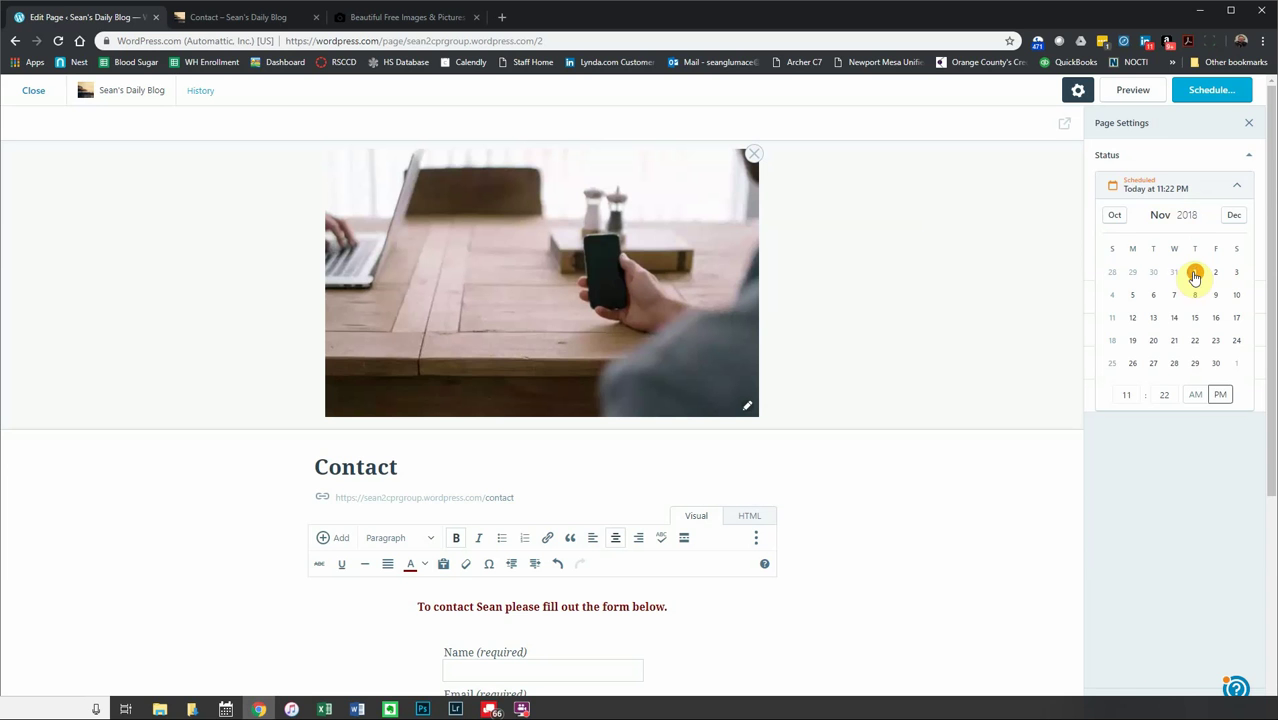
left_click(1151, 157)
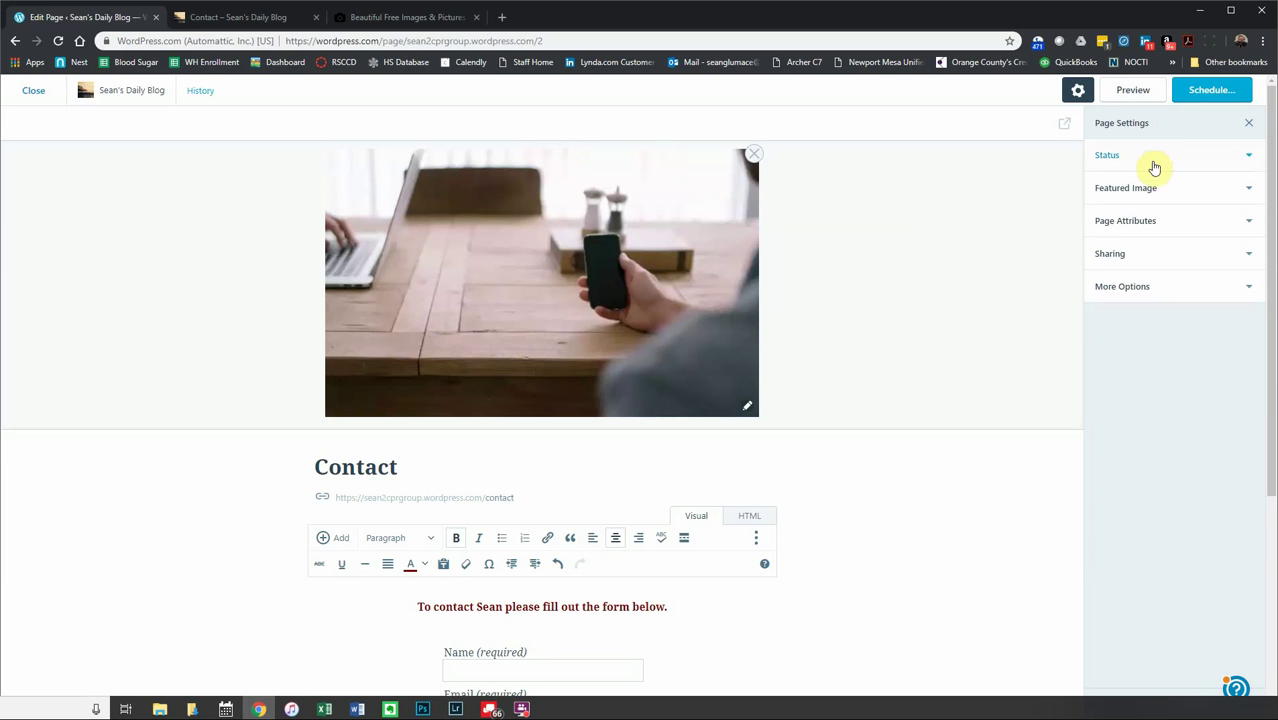
- Expand Featured Image and Page Attributes to show the featured photo, top-level parent and order 3
left_click(1152, 189)
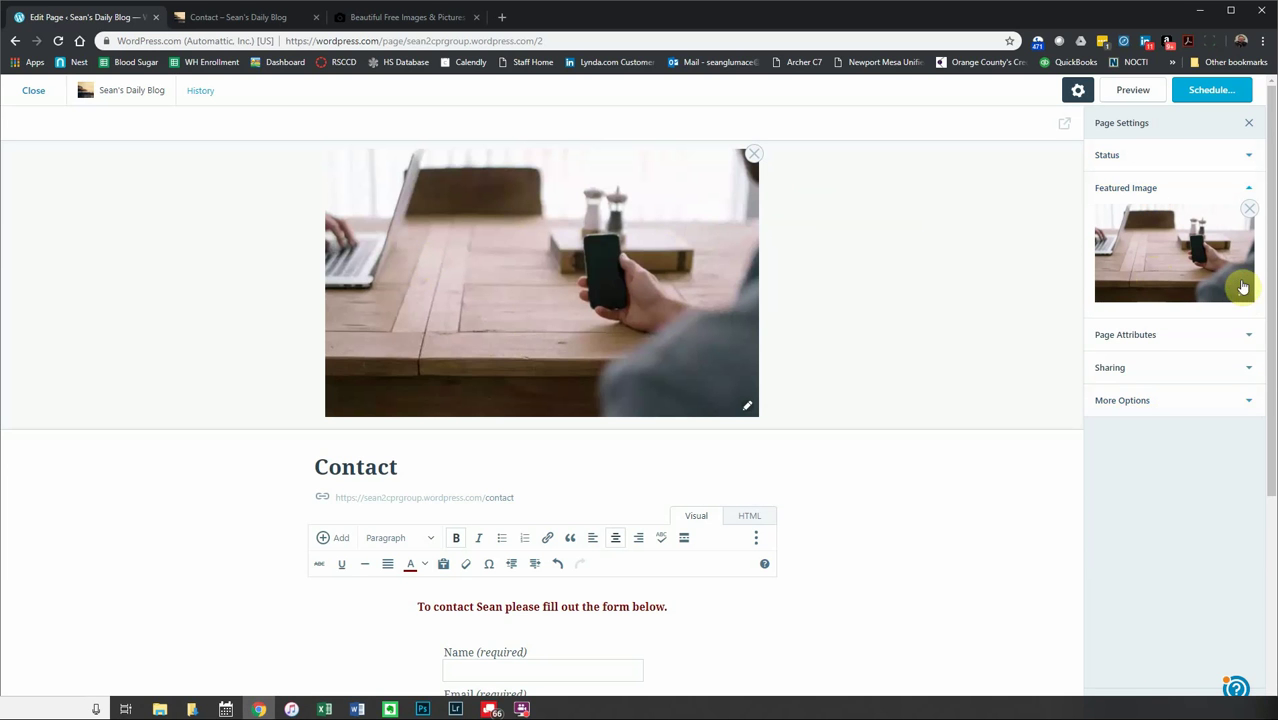
left_click(1134, 333)
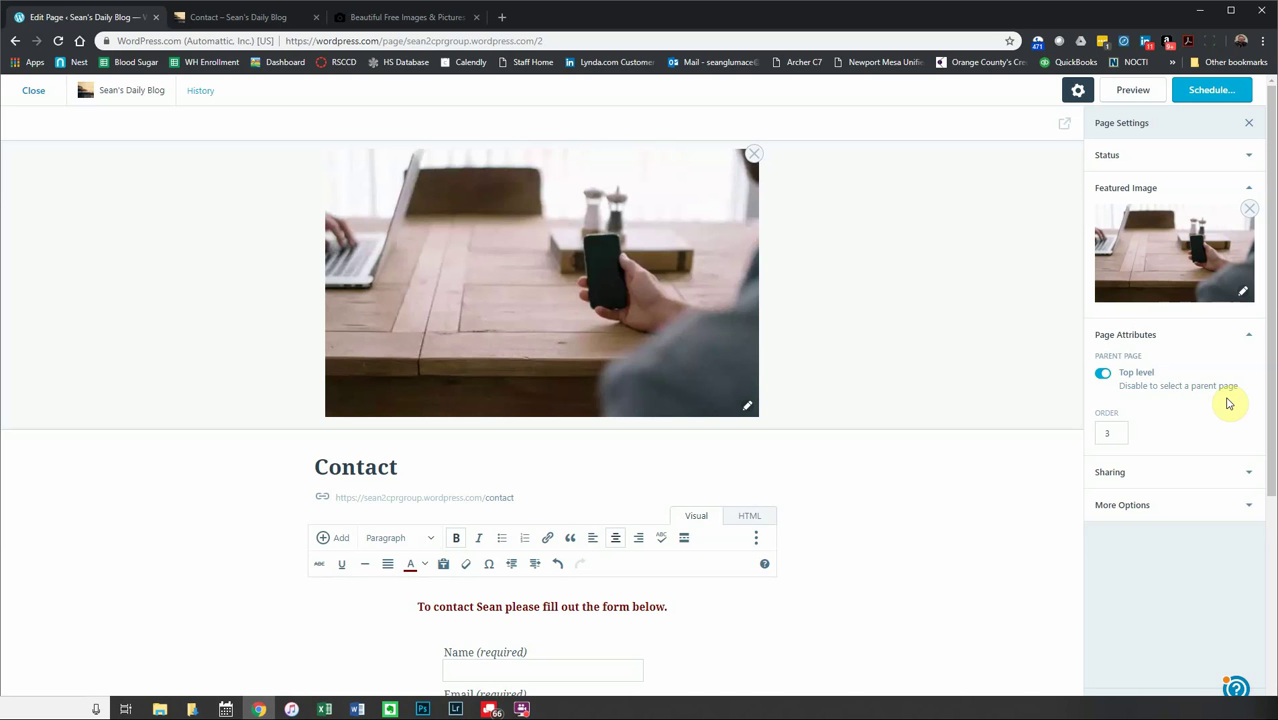
- Tick Show Sharing Buttons and Show Like Button under Sharing, and select the page's shortlink
left_click(1198, 469)
scroll(1205, 530, "down", 3)
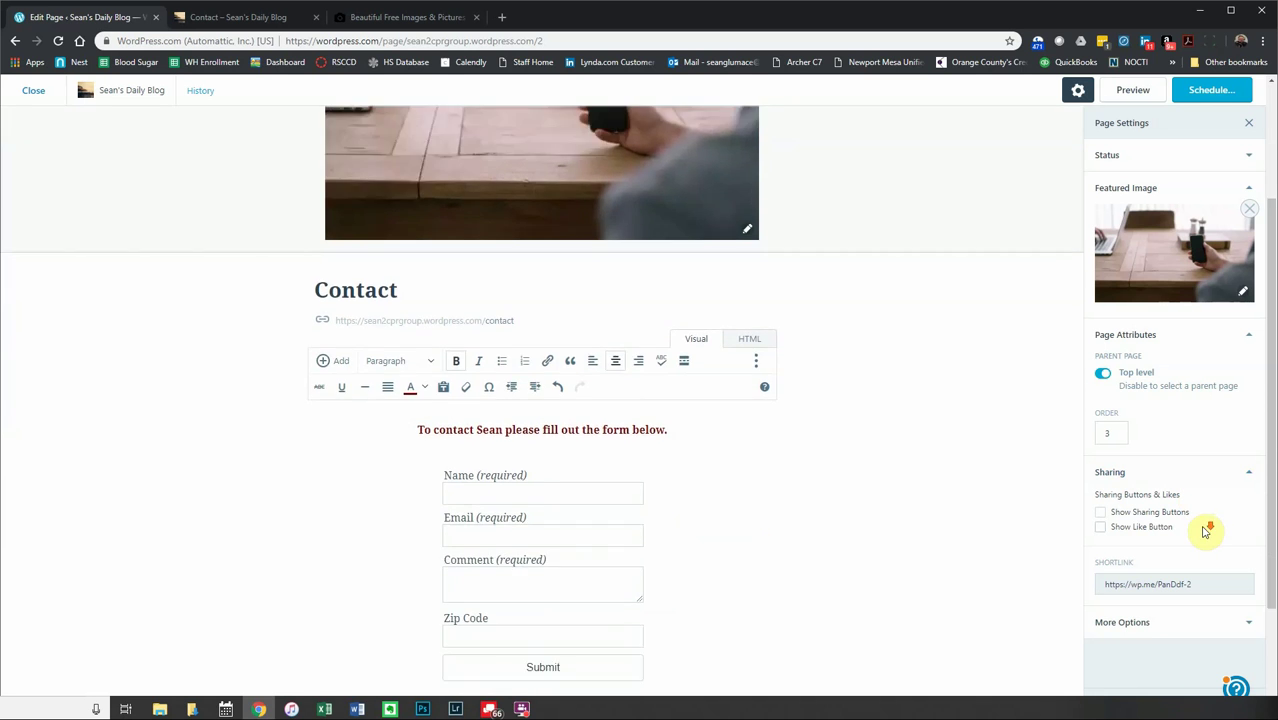
left_click(1100, 514)
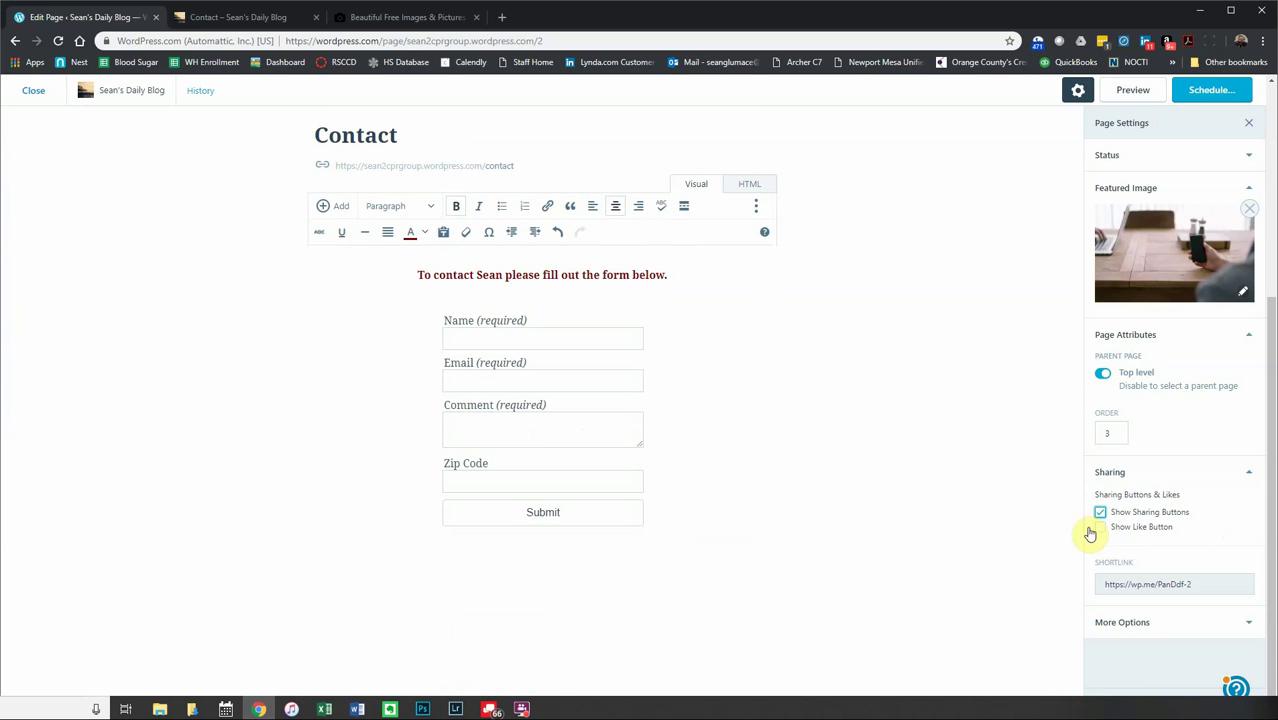
left_click(1101, 530)
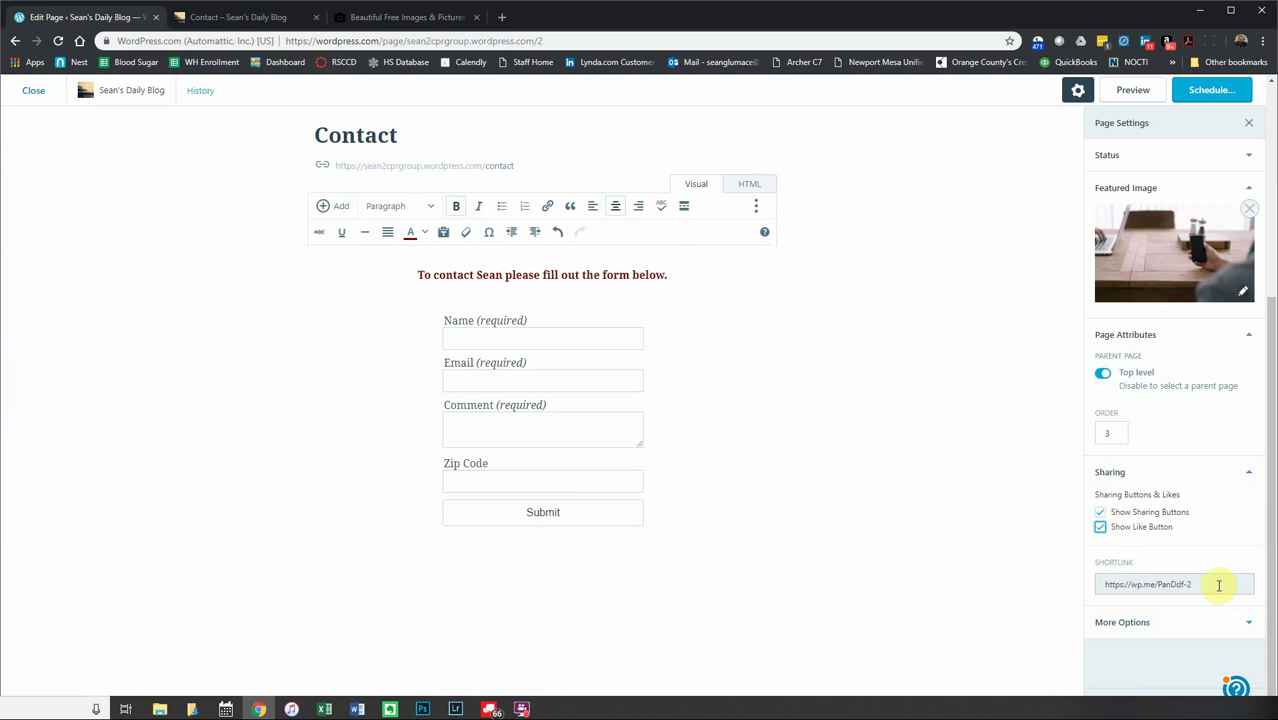
left_click(1180, 584)
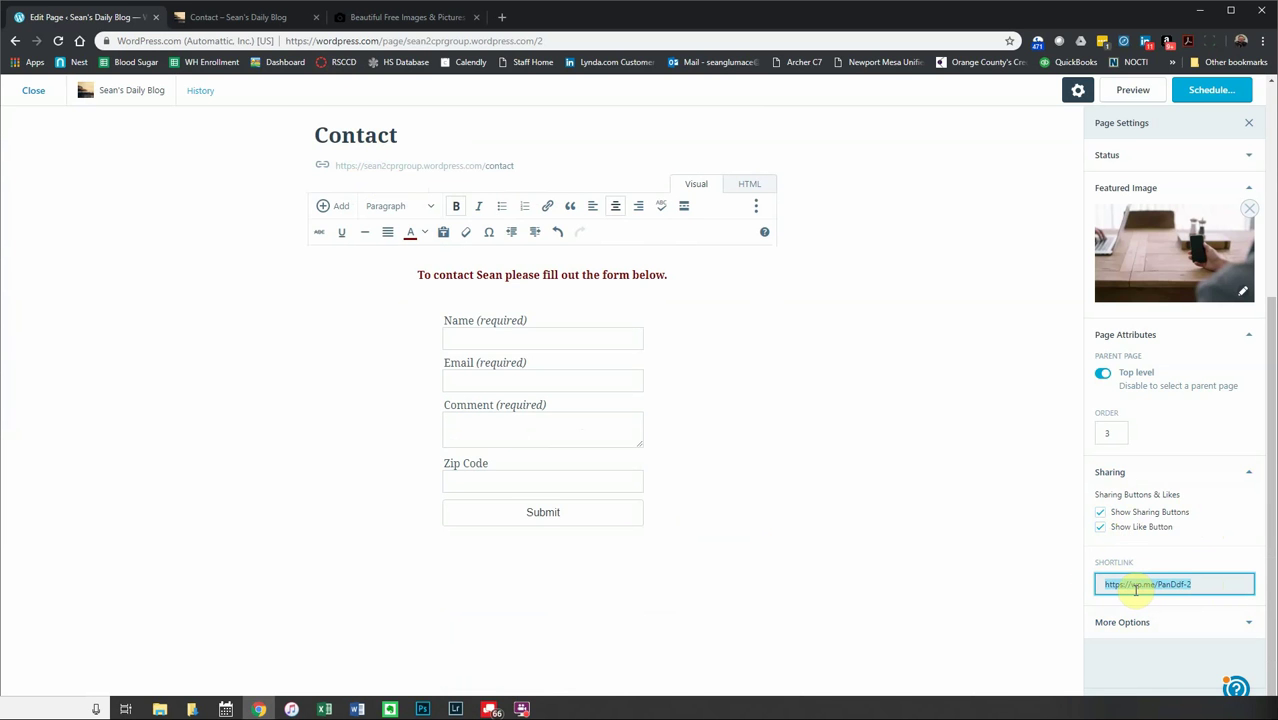
left_click(1185, 620)
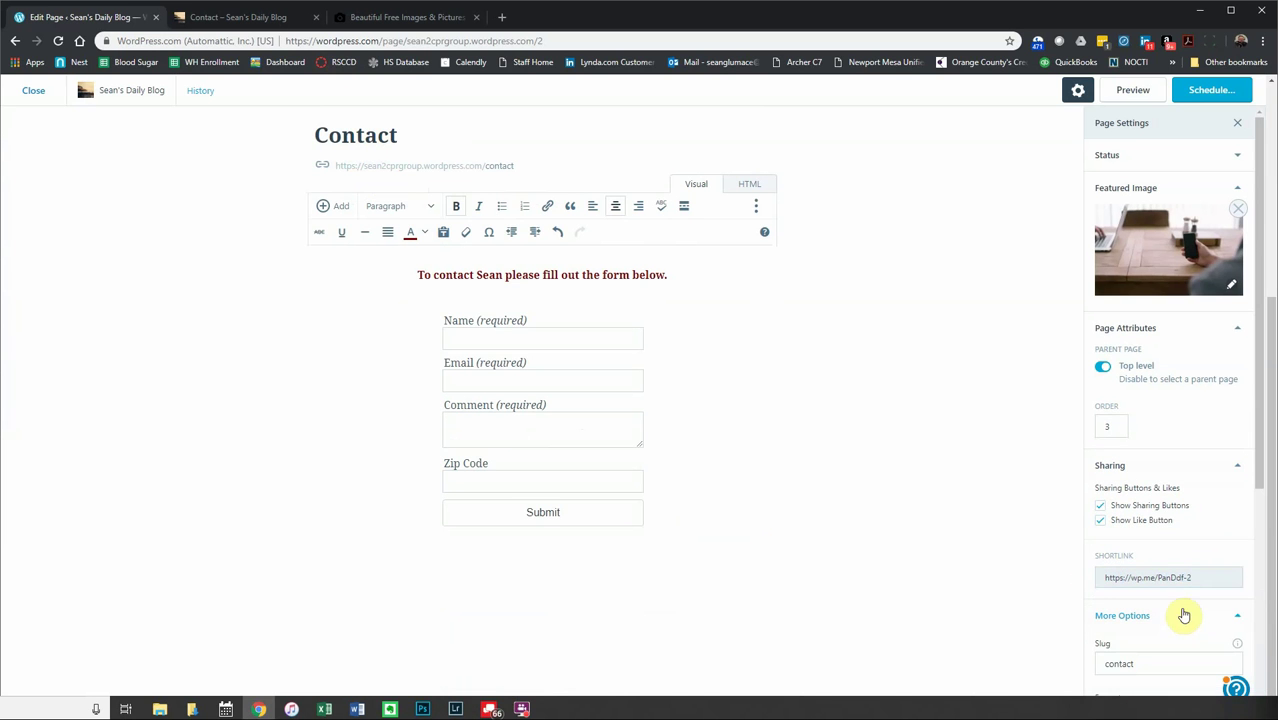
- Tick Allow Pingbacks & Trackbacks under Discussion, check the Excerpt explanation, and collapse More Options
scroll(1168, 566, "down", 3)
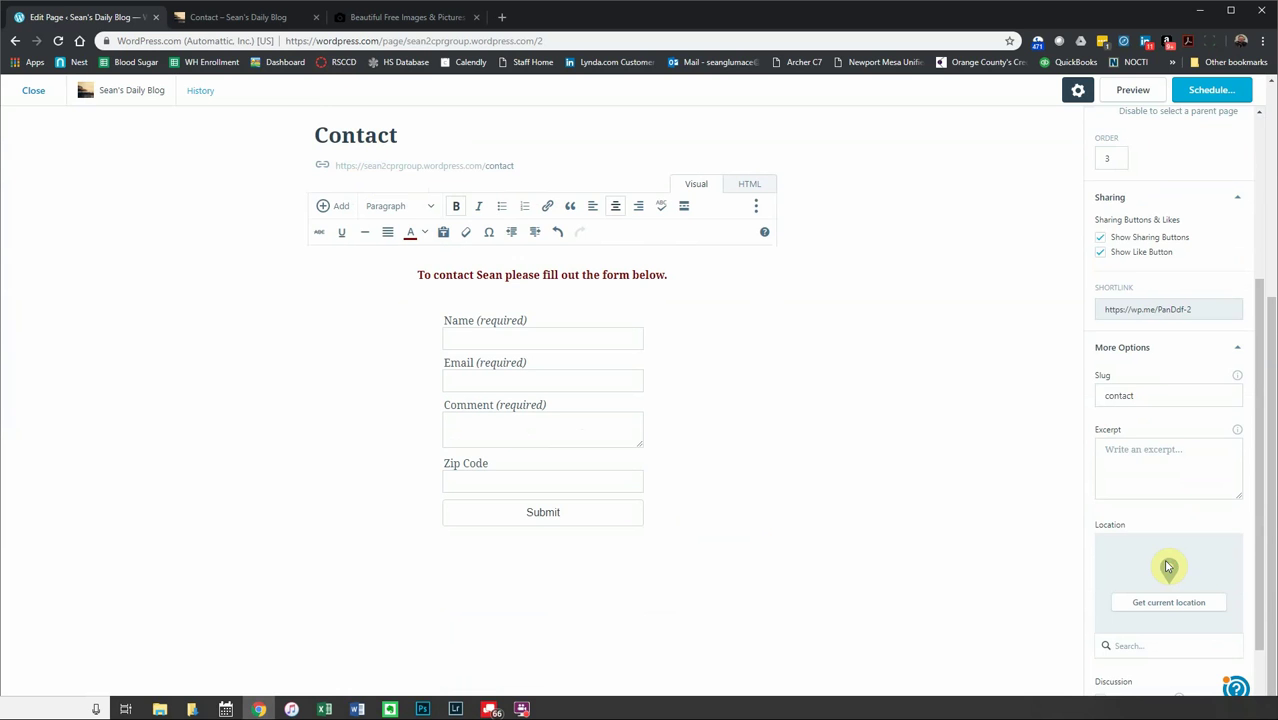
scroll(1168, 566, "down", 1)
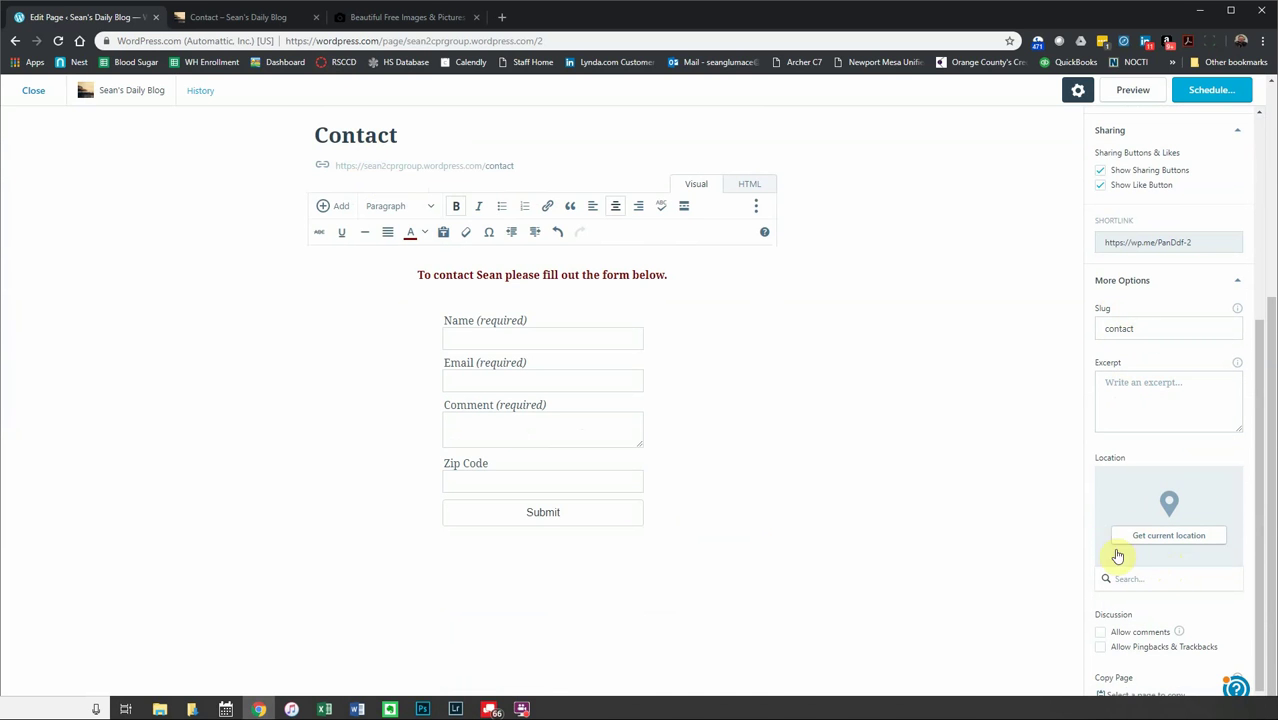
scroll(1120, 595, "down", 1)
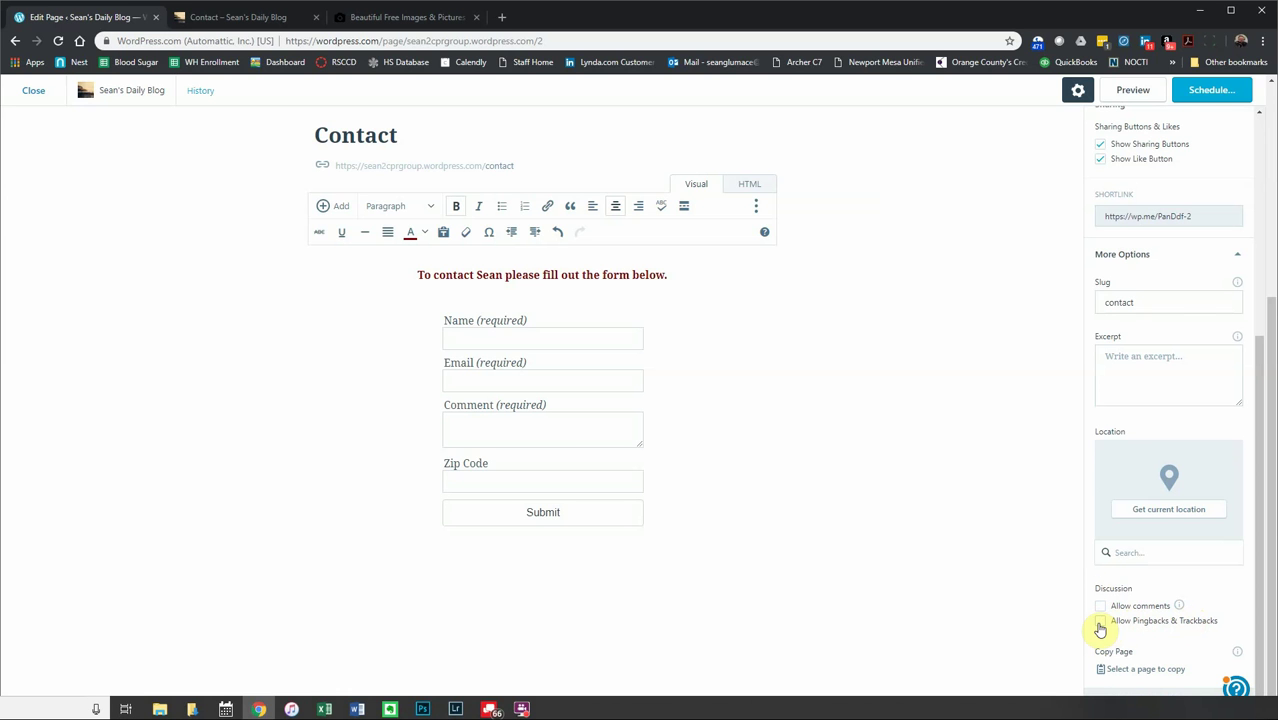
left_click(1100, 622)
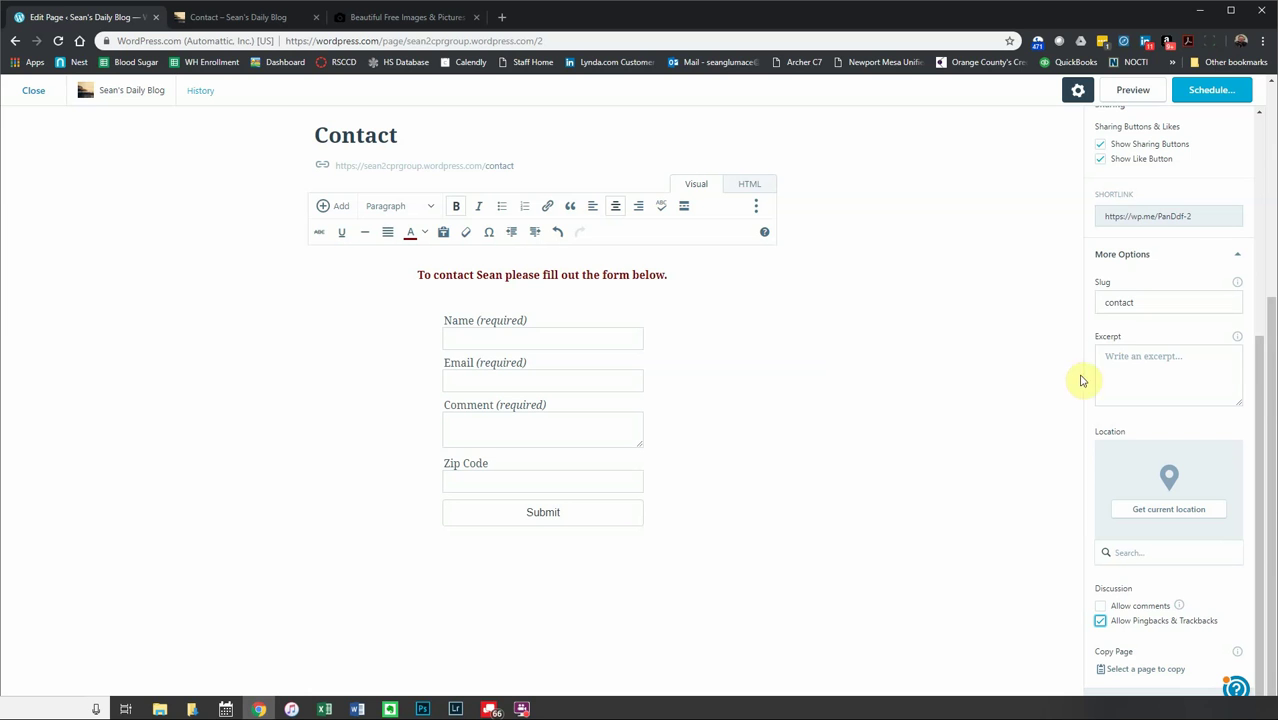
left_click(1237, 339)
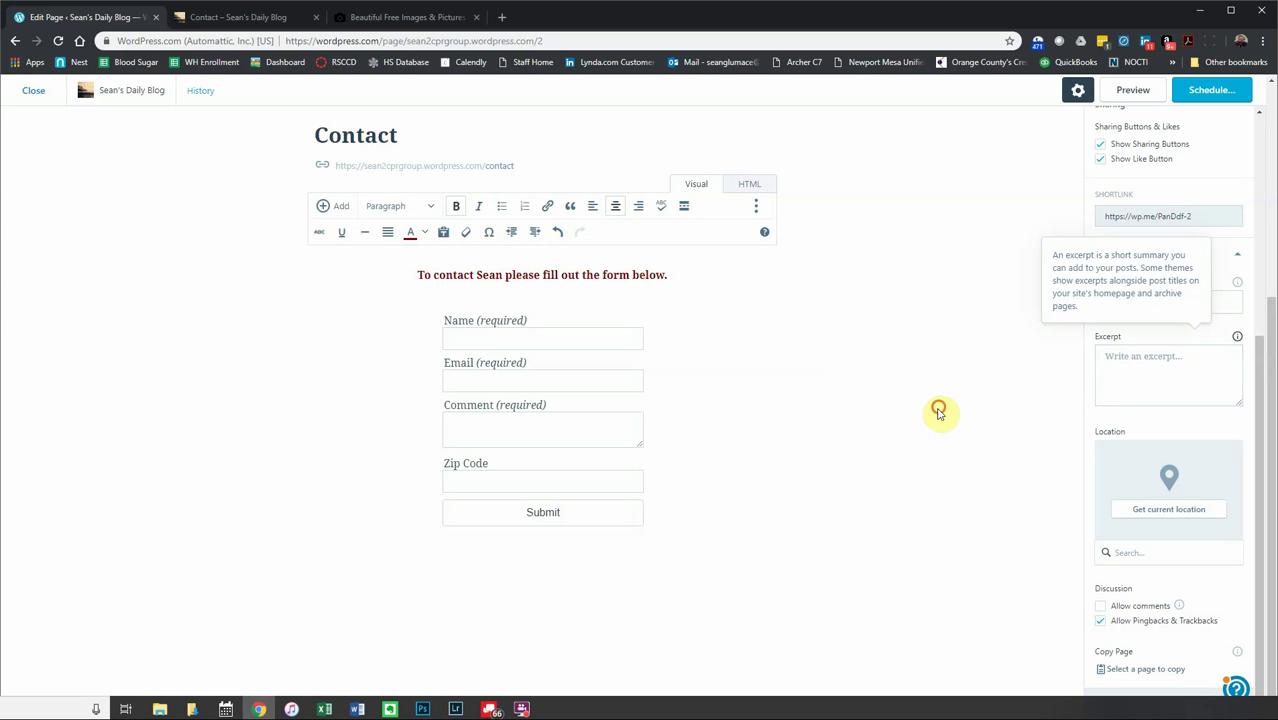
left_click(1240, 256)
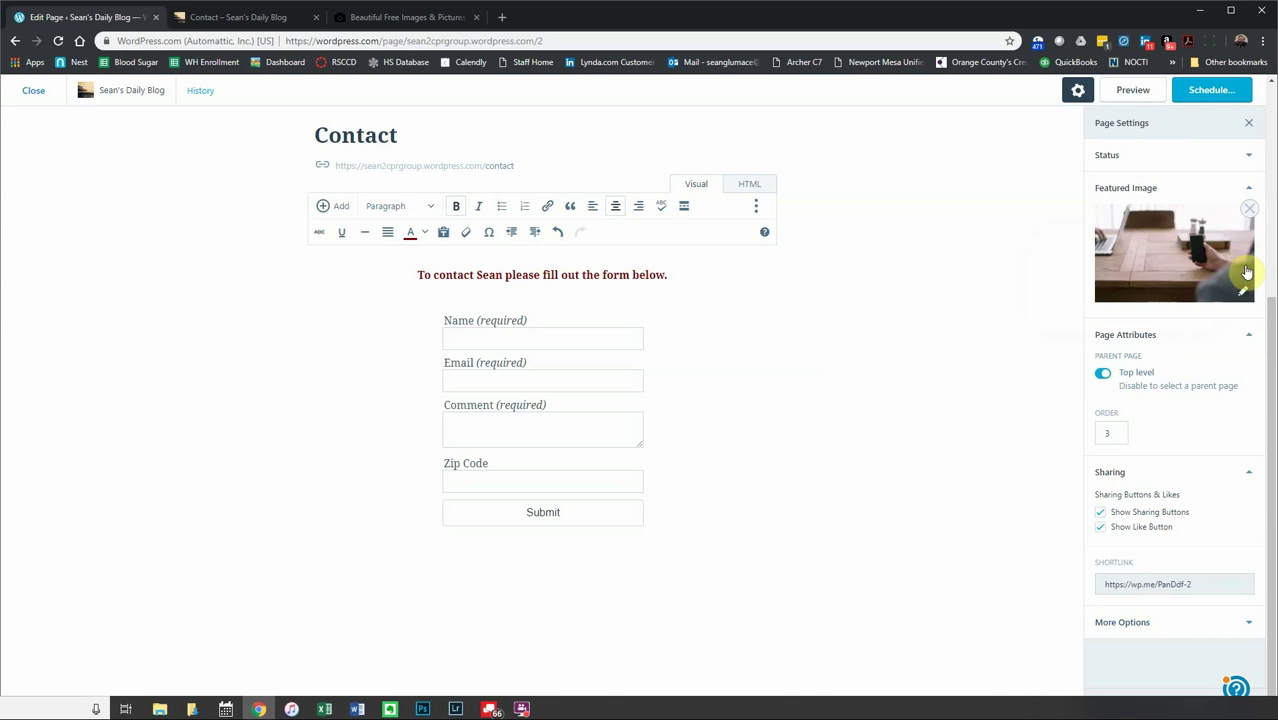
- Collapse the Featured Image, Page Attributes and Sharing sections and scroll the sidebar back up
left_click(1249, 190)
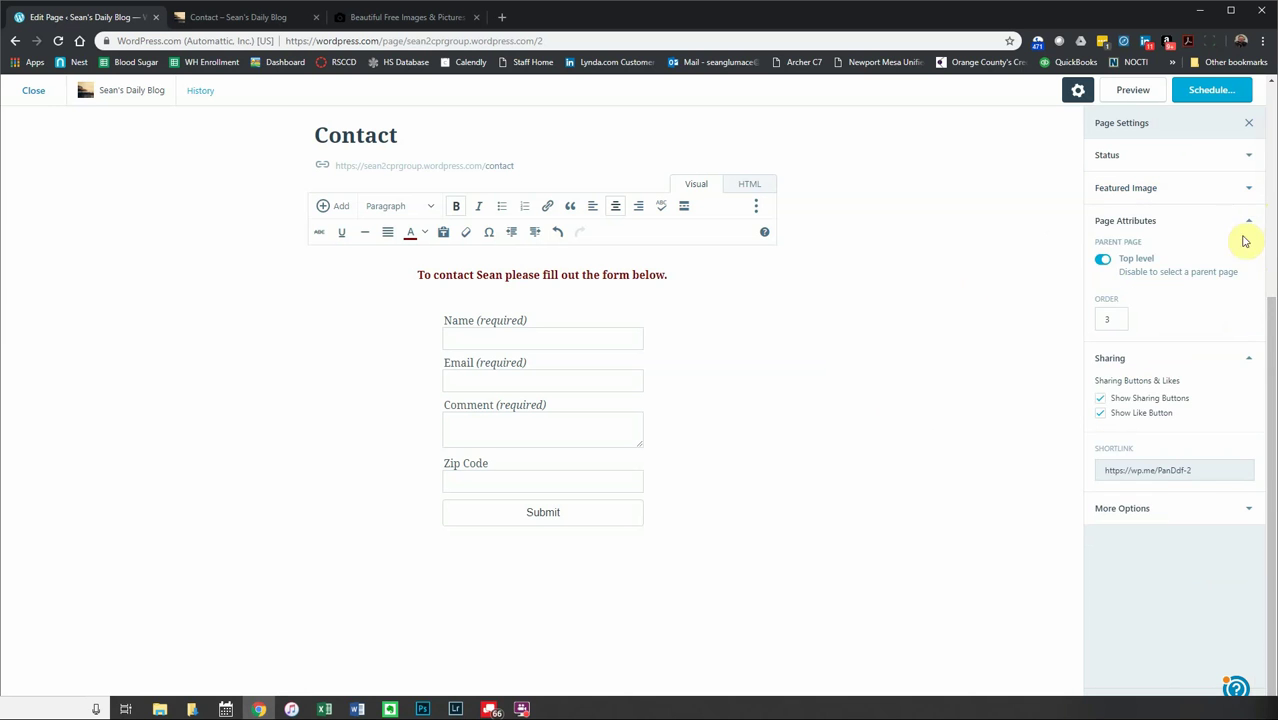
left_click(1246, 222)
left_click(1248, 256)
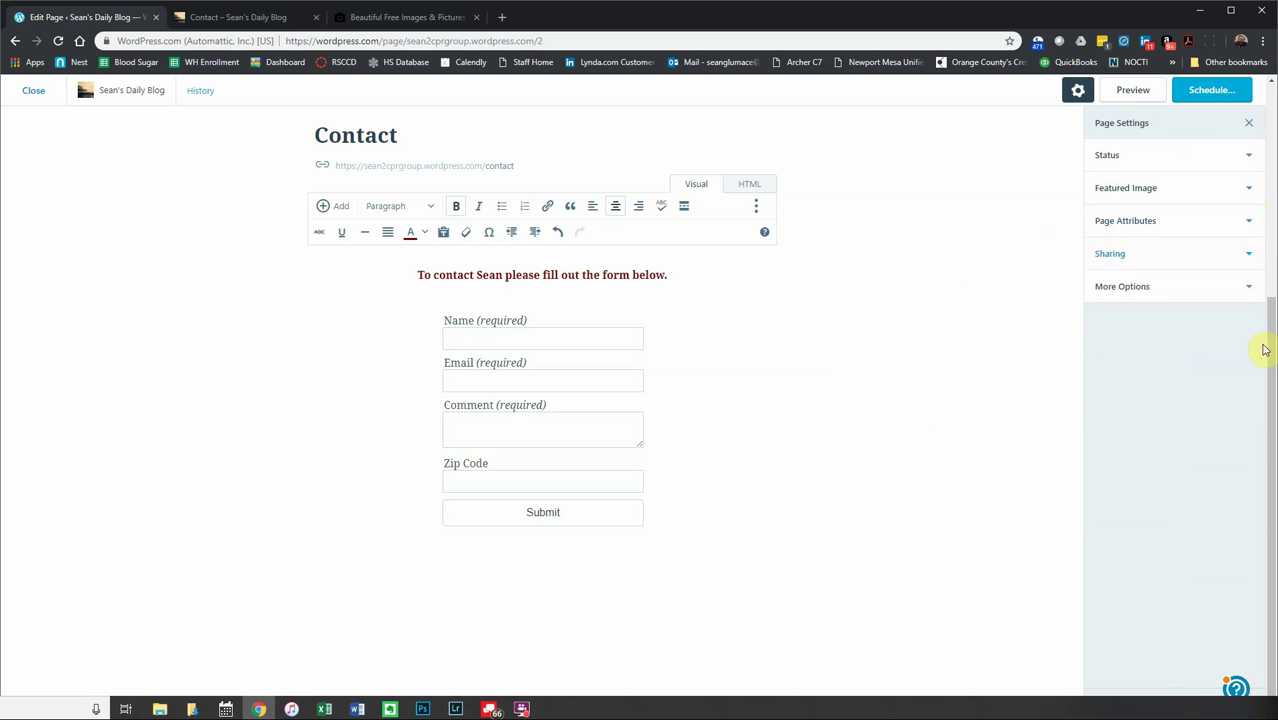
left_click_drag(1272, 348, 1266, 103)
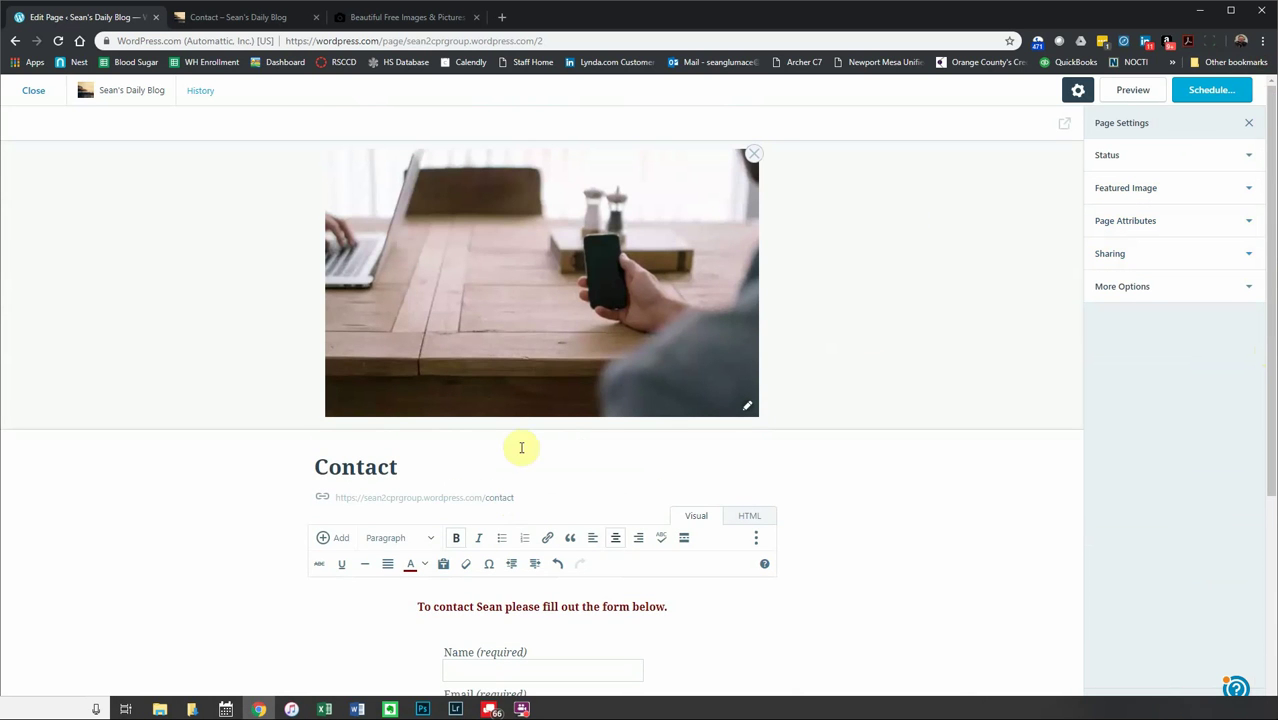
scroll(450, 480, "down", 2)
scroll(476, 510, "down", 1)
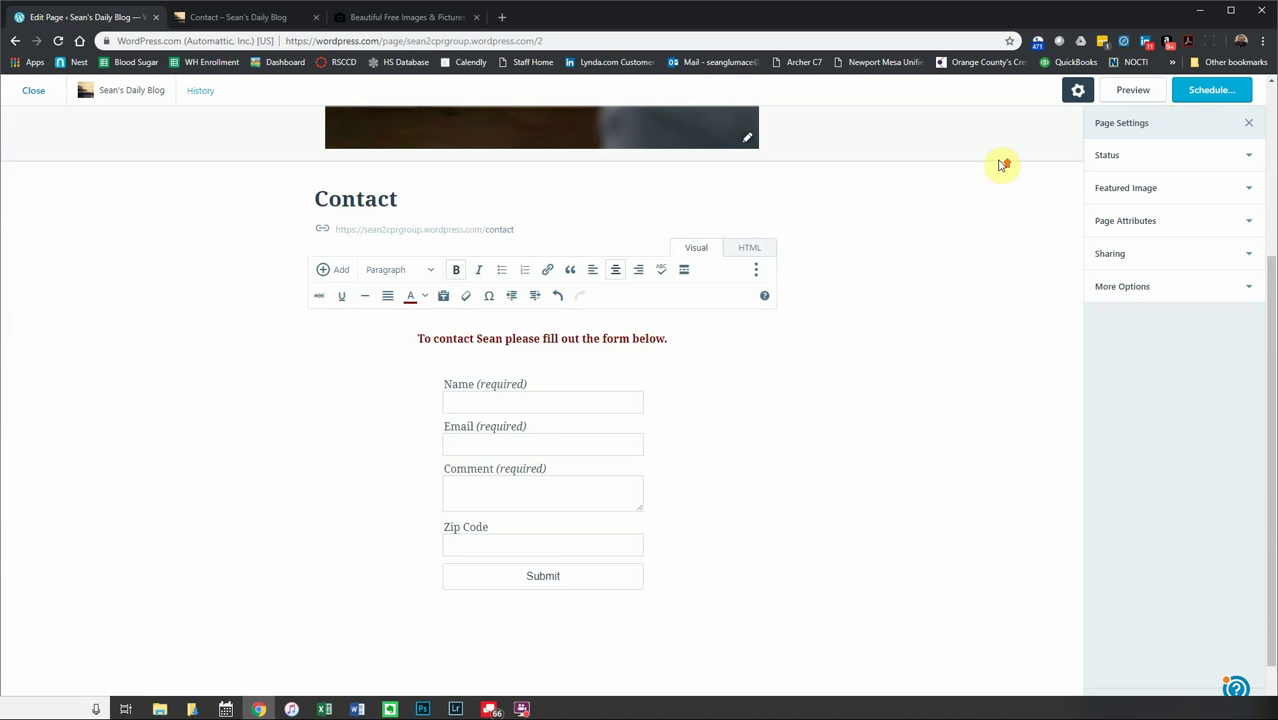
scroll(1003, 160, "up", 3)
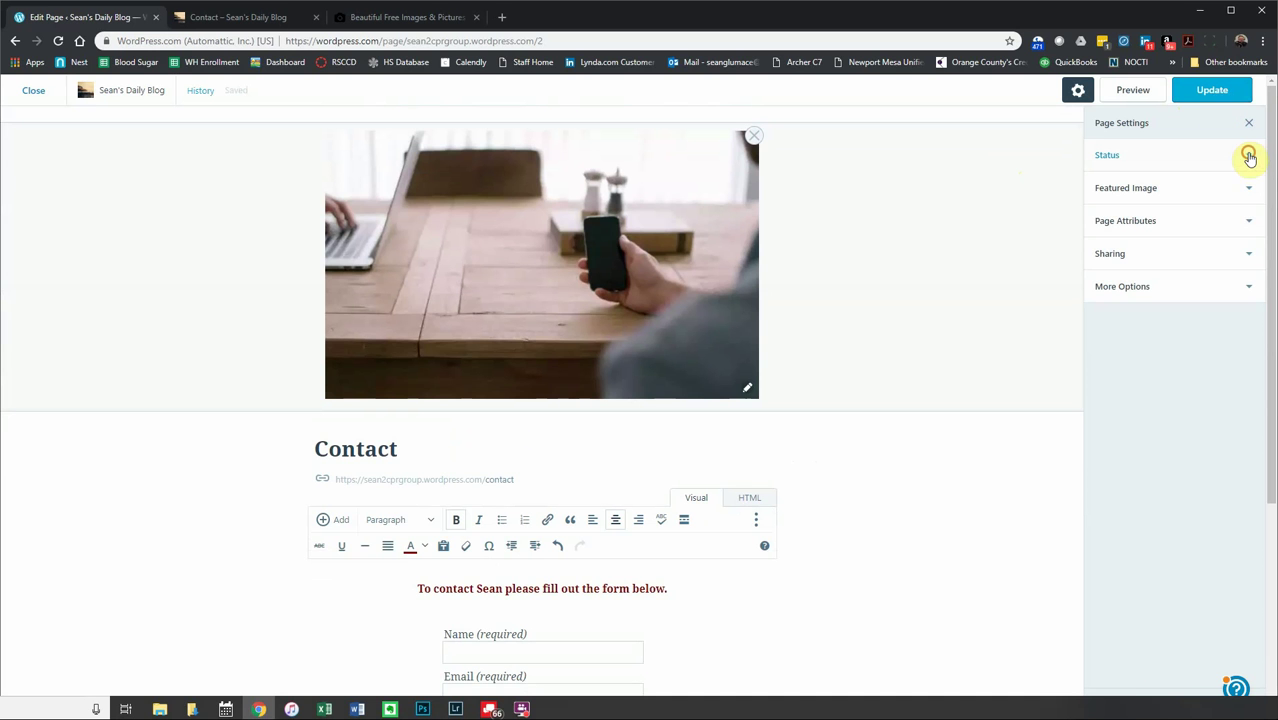
- Backdate the Contact page's publish date to Oct 31 at 11:22 PM
left_click(1249, 157)
left_click(1203, 192)
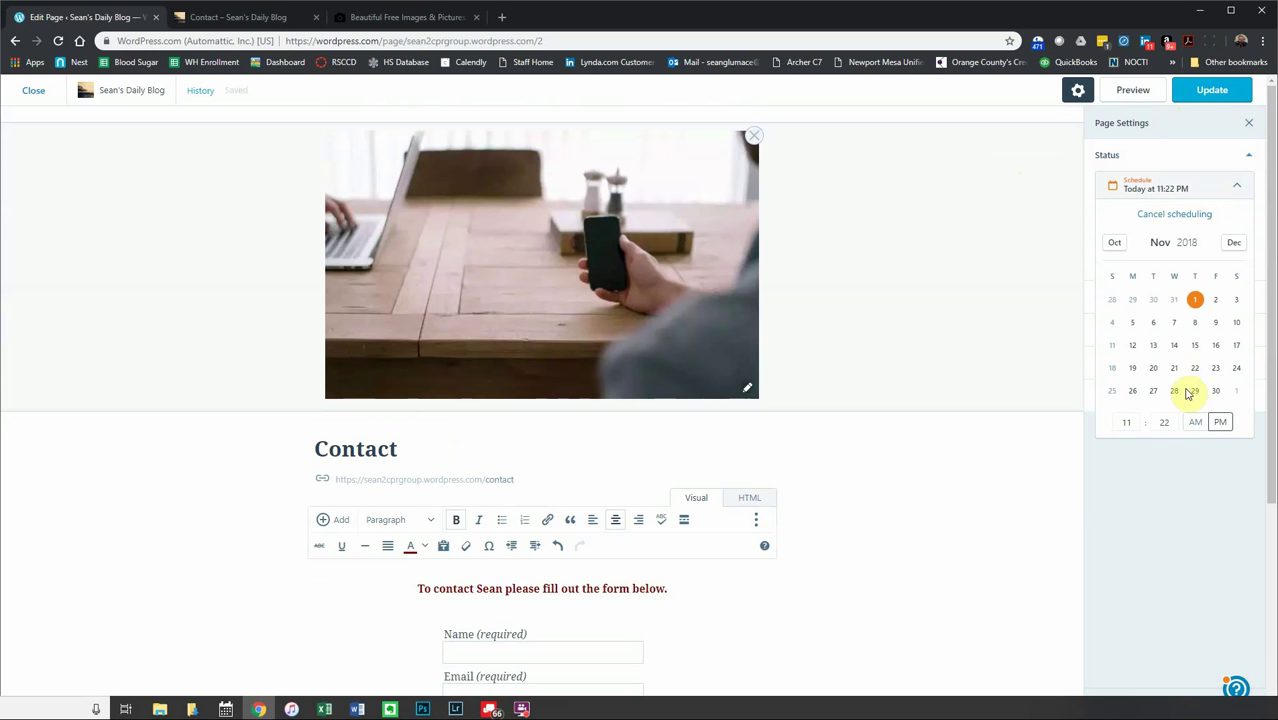
left_click(1174, 299)
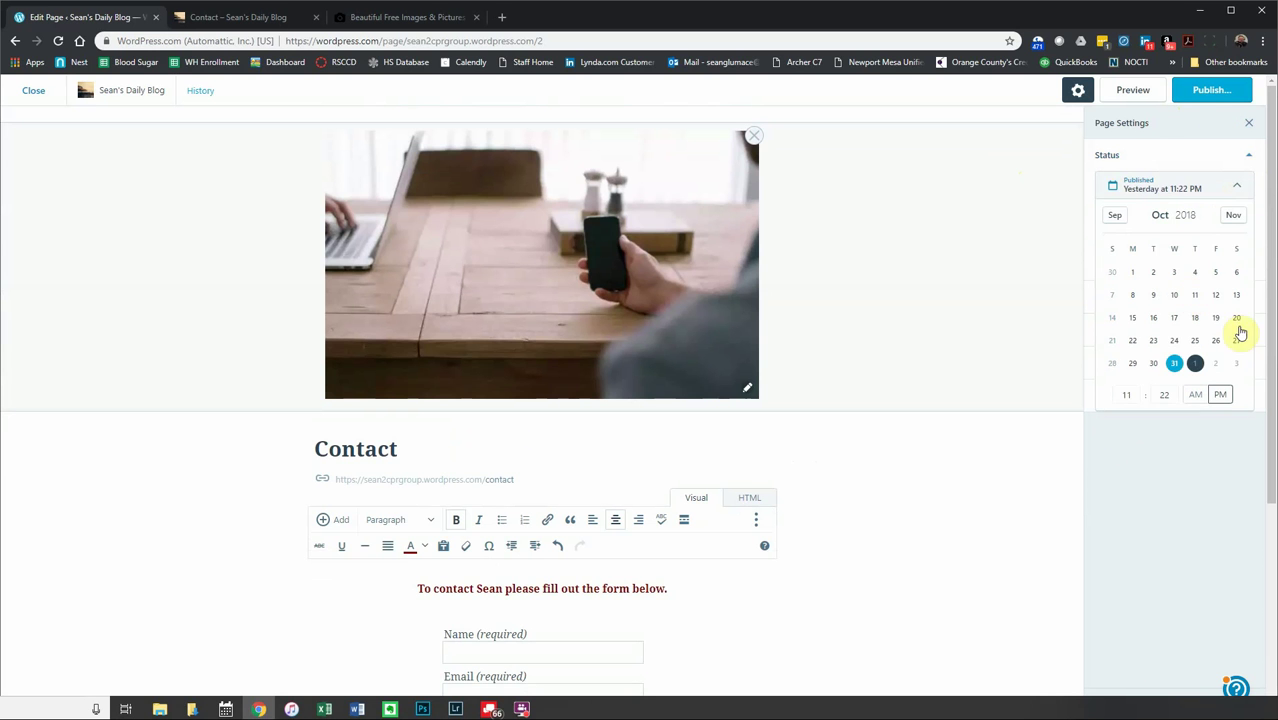
- Publish the Contact page, then reopen it from Site Pages for editing
left_click(1218, 95)
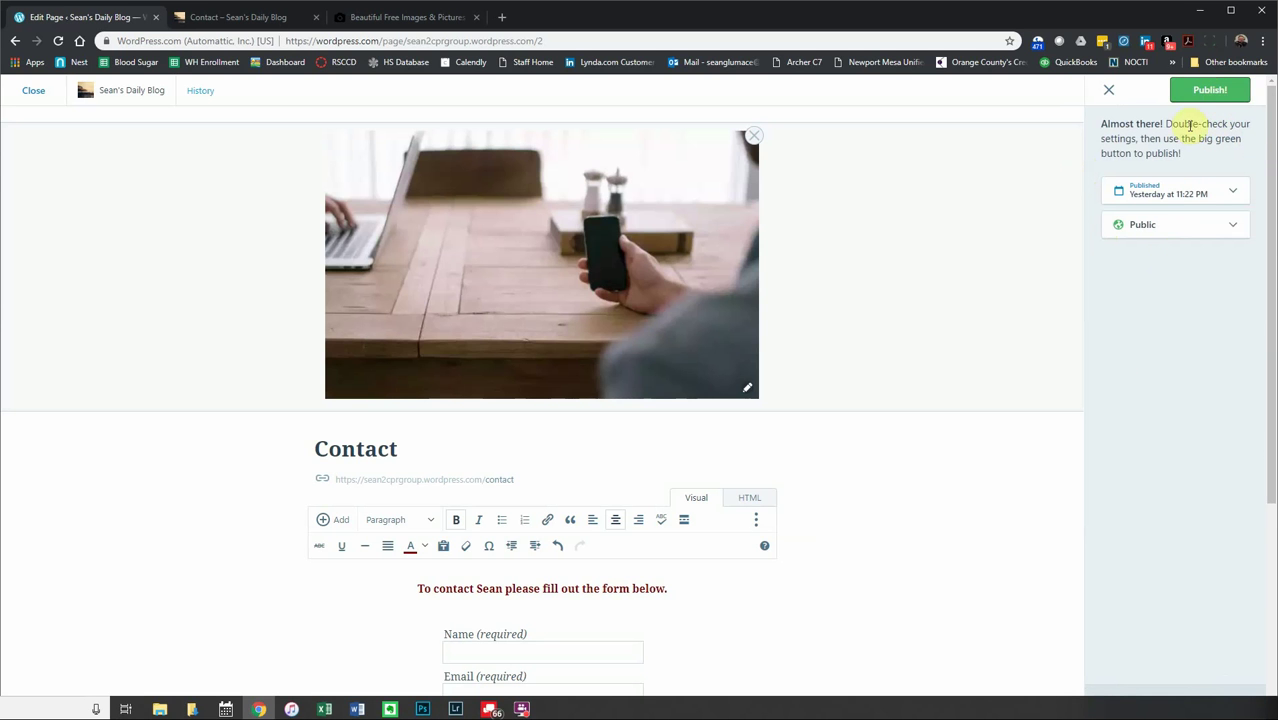
left_click(1207, 90)
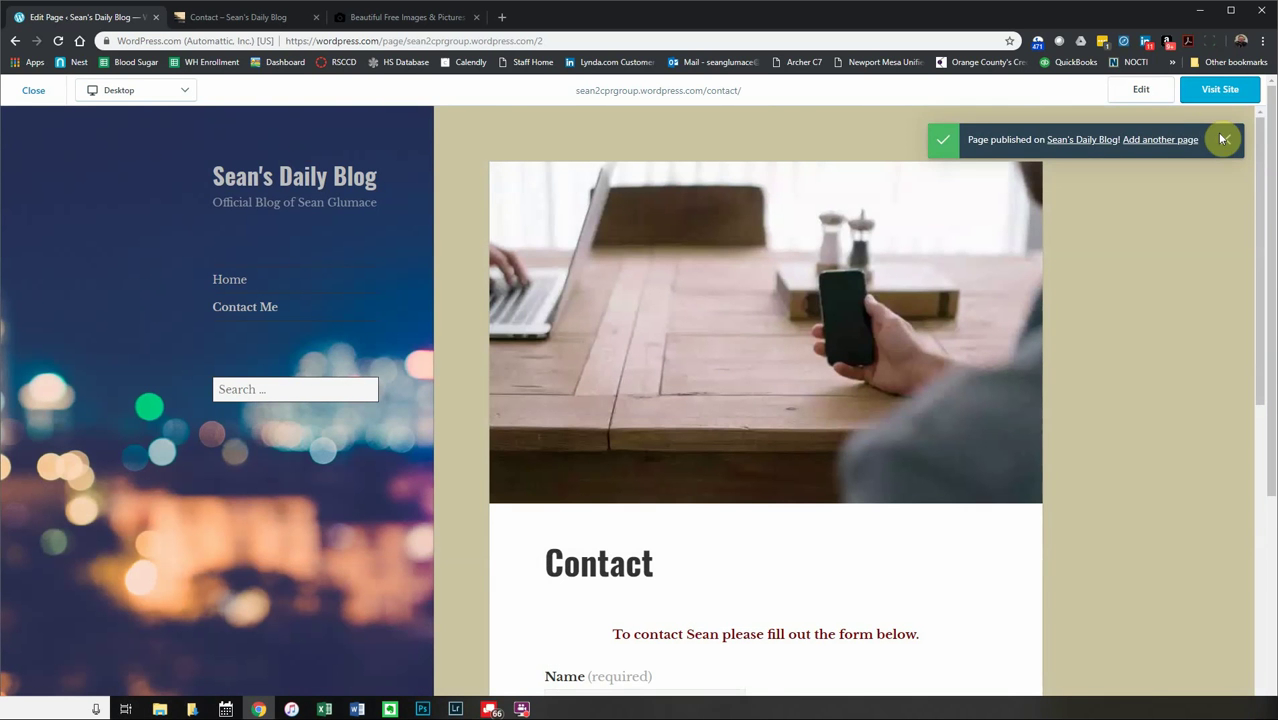
left_click(1223, 139)
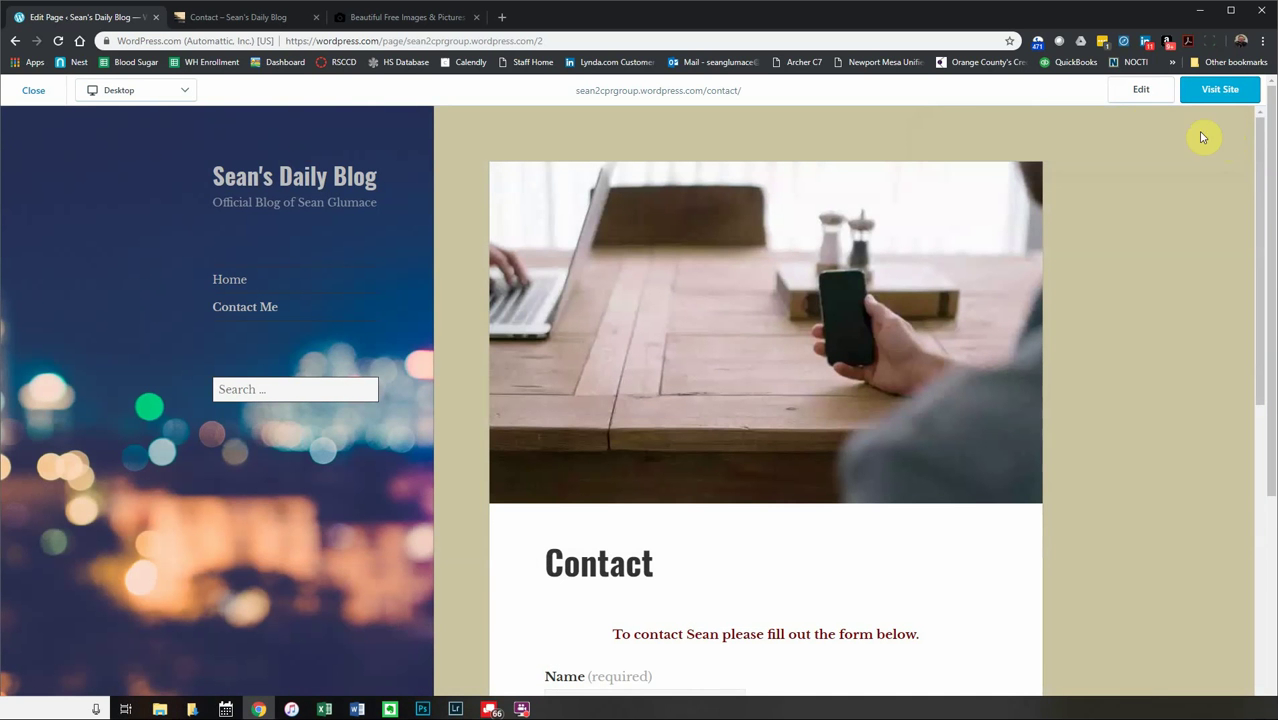
left_click(14, 42)
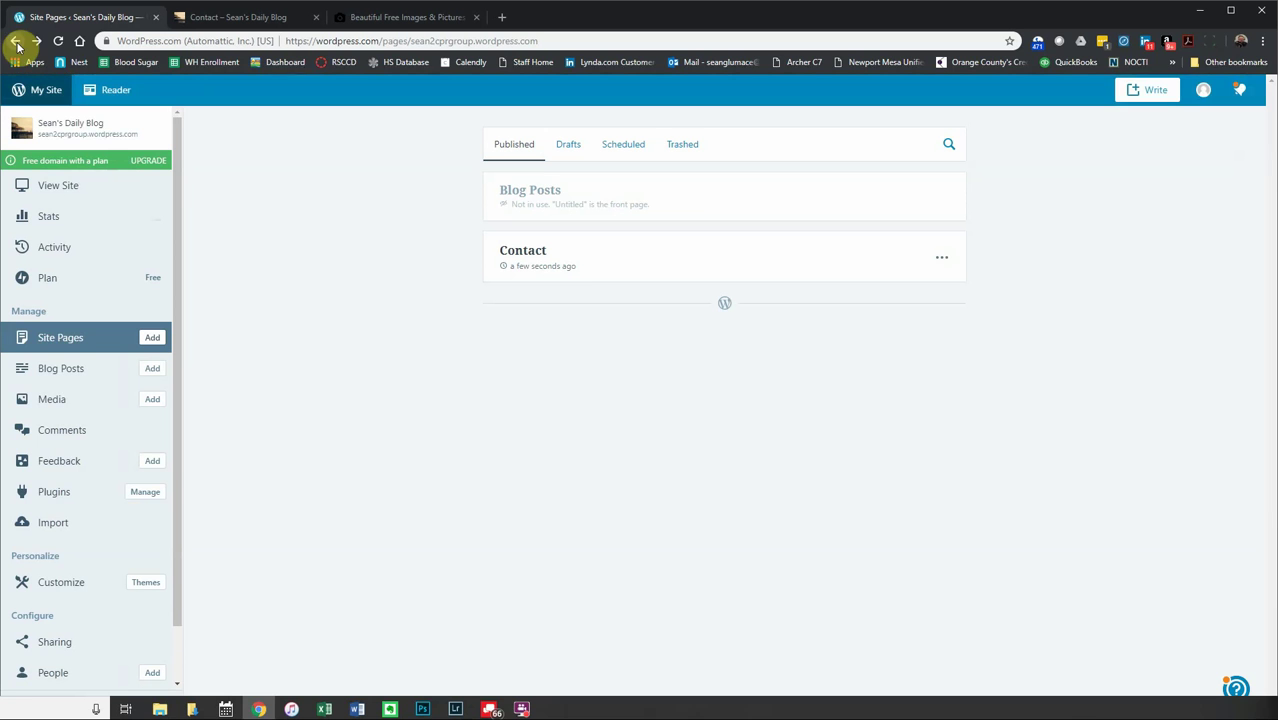
left_click(536, 252)
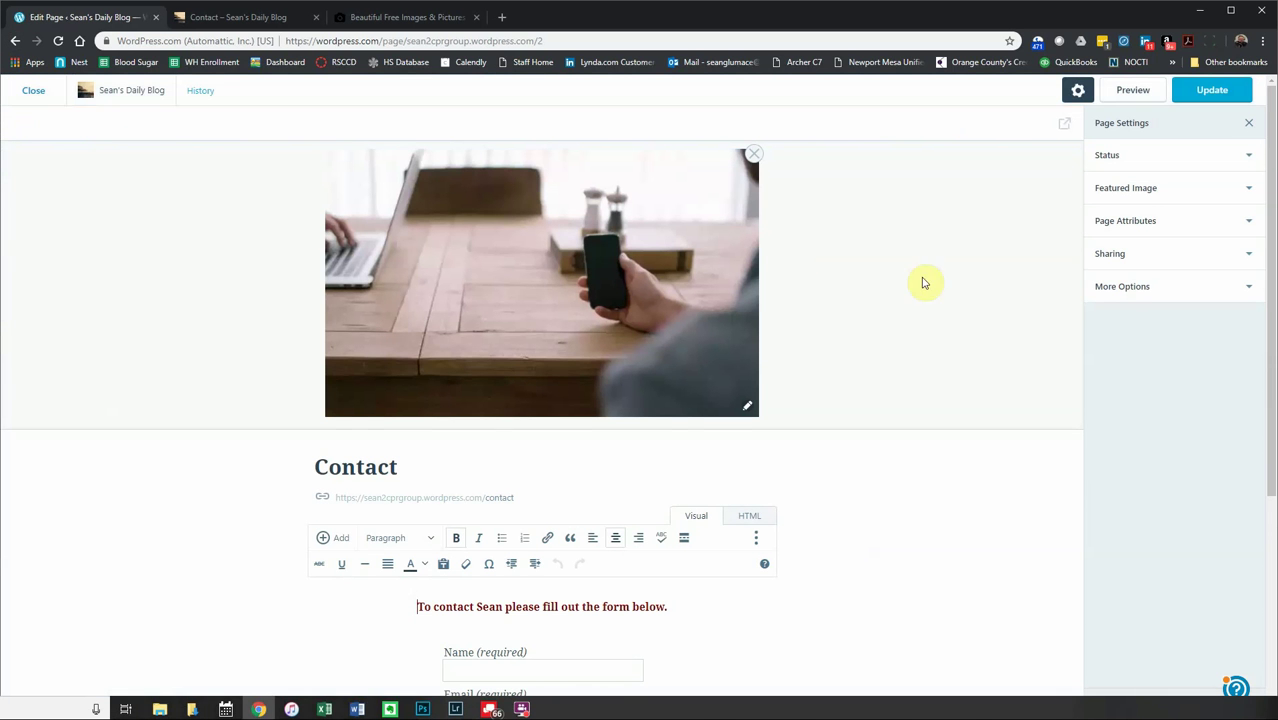
- Review the Contact page's visibility, save it with Update, close the editor, and start a new post
left_click(1250, 152)
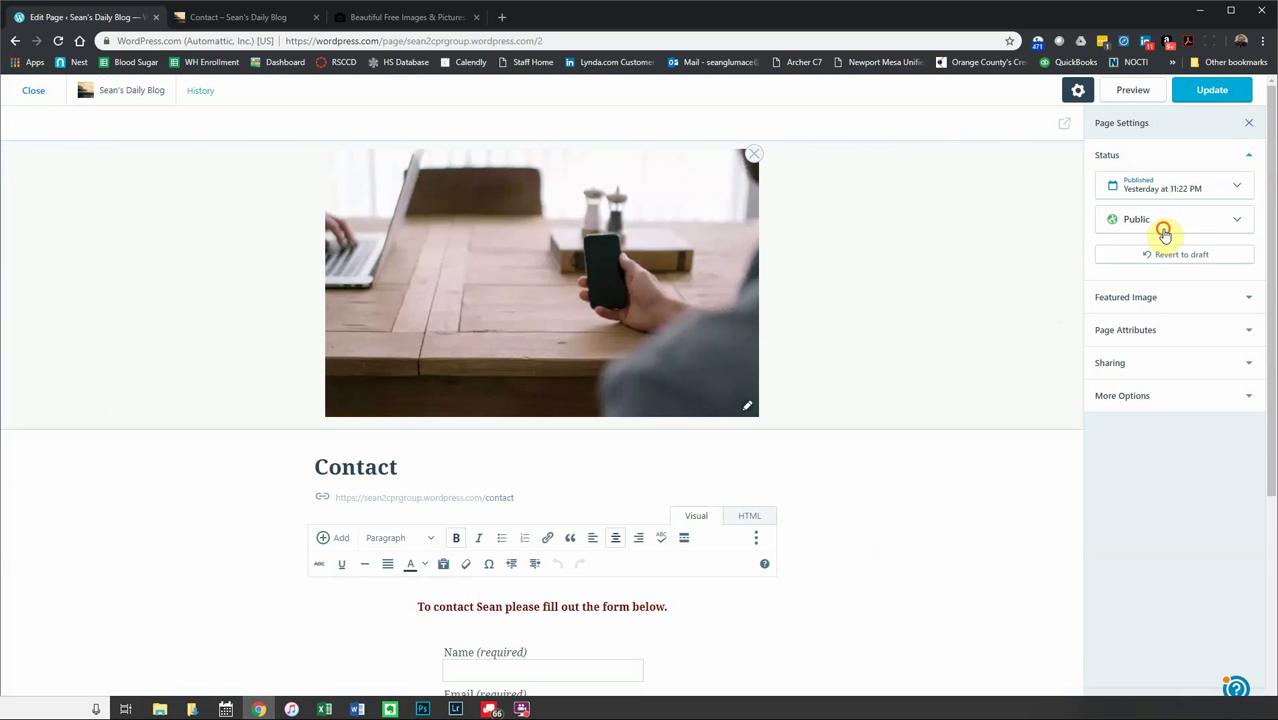
left_click(1163, 226)
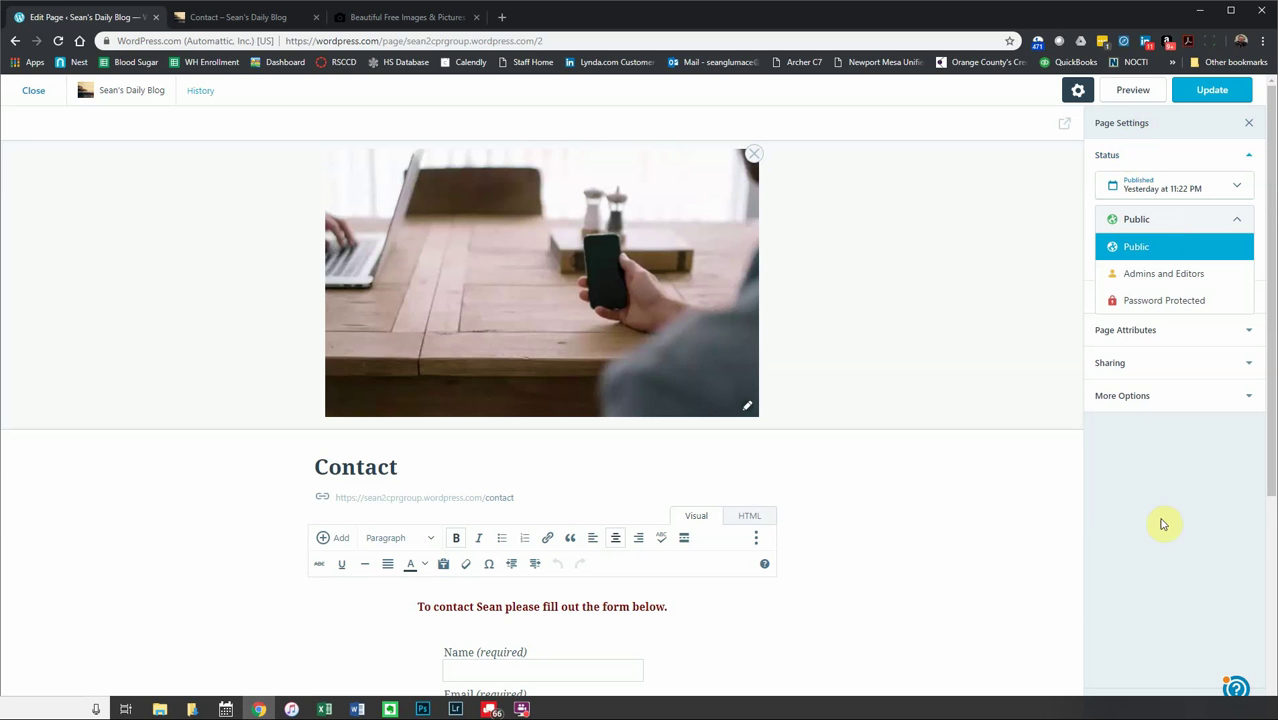
left_click(1195, 88)
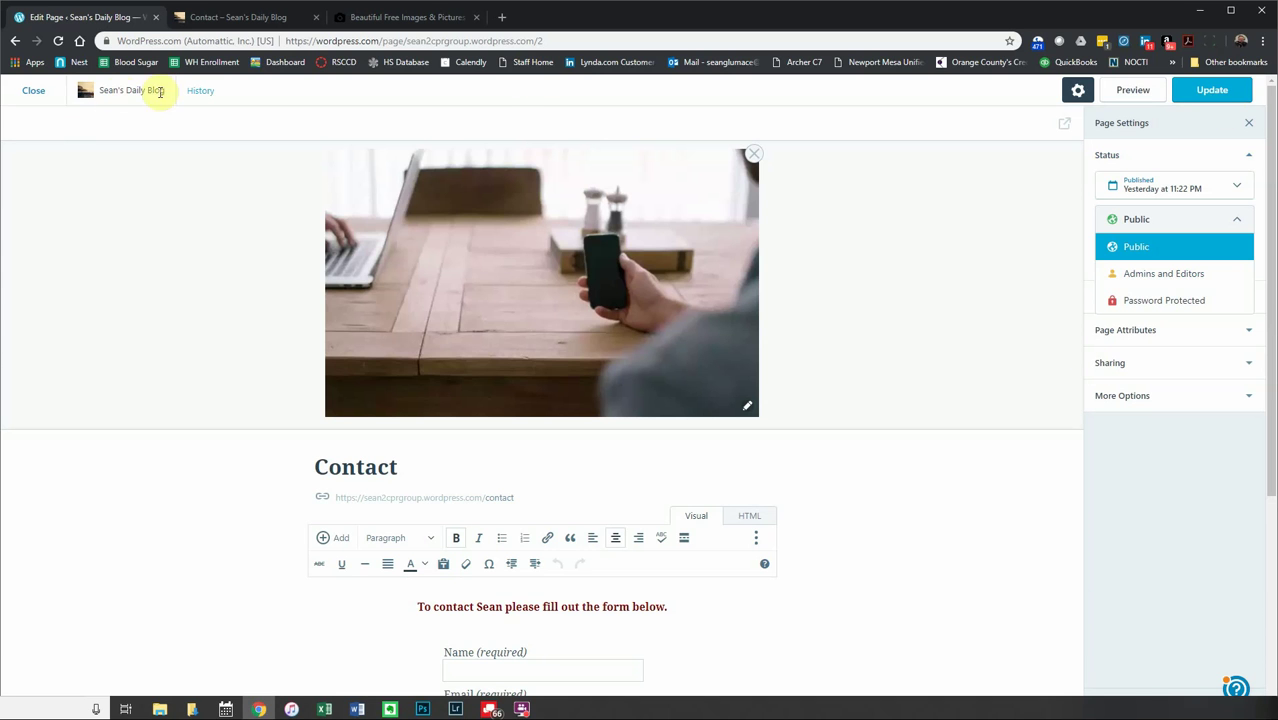
left_click(36, 91)
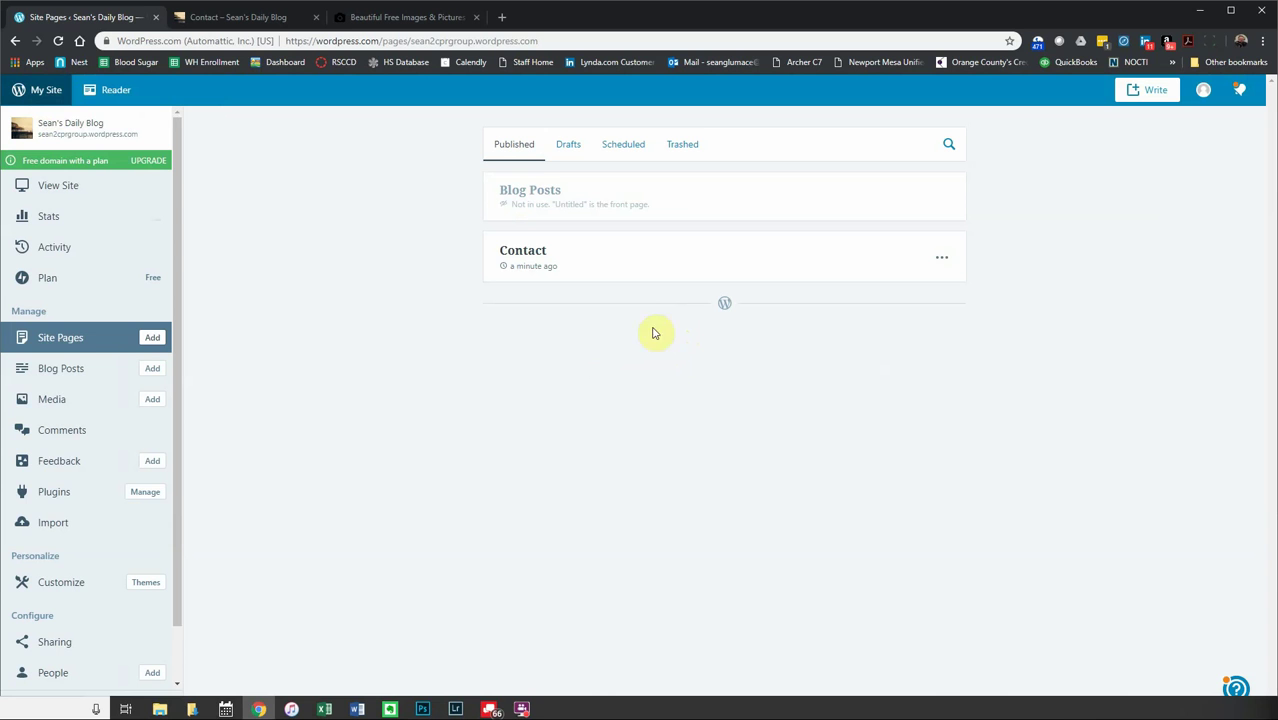
left_click(1155, 92)
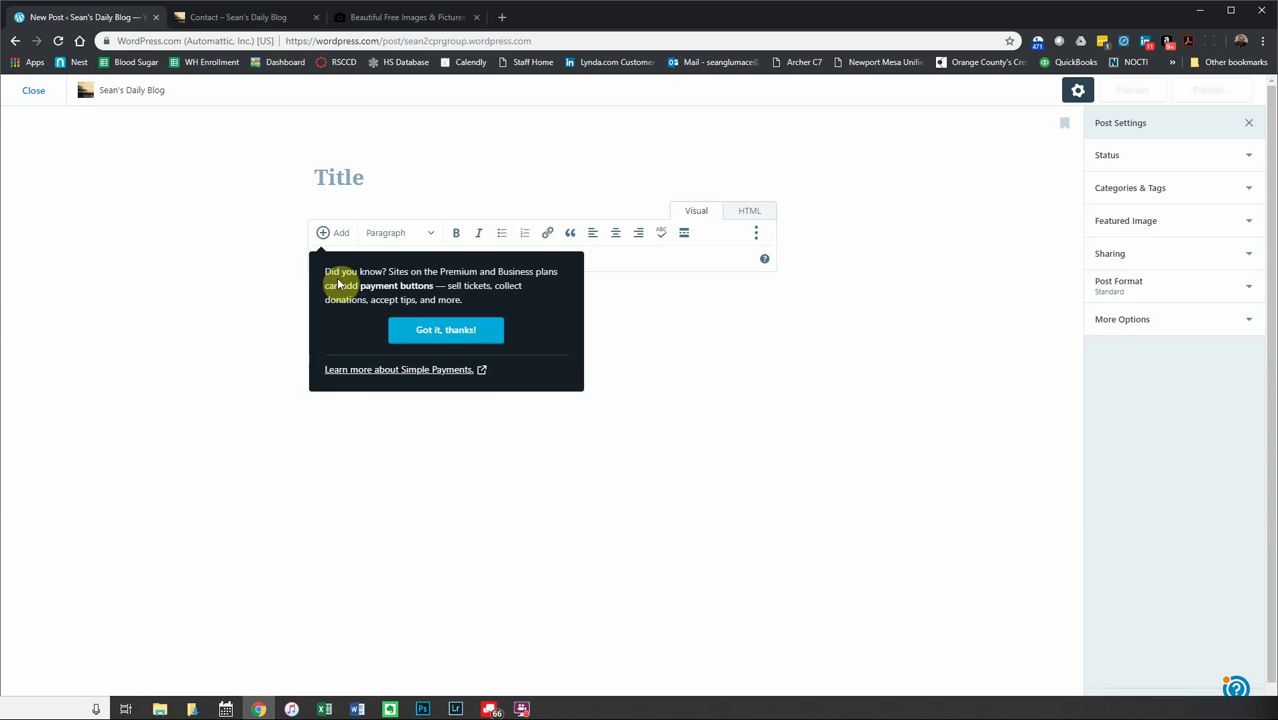
- Title the new post 'About' and write an intro paragraph about the site, travel posts and photos
left_click(470, 330)
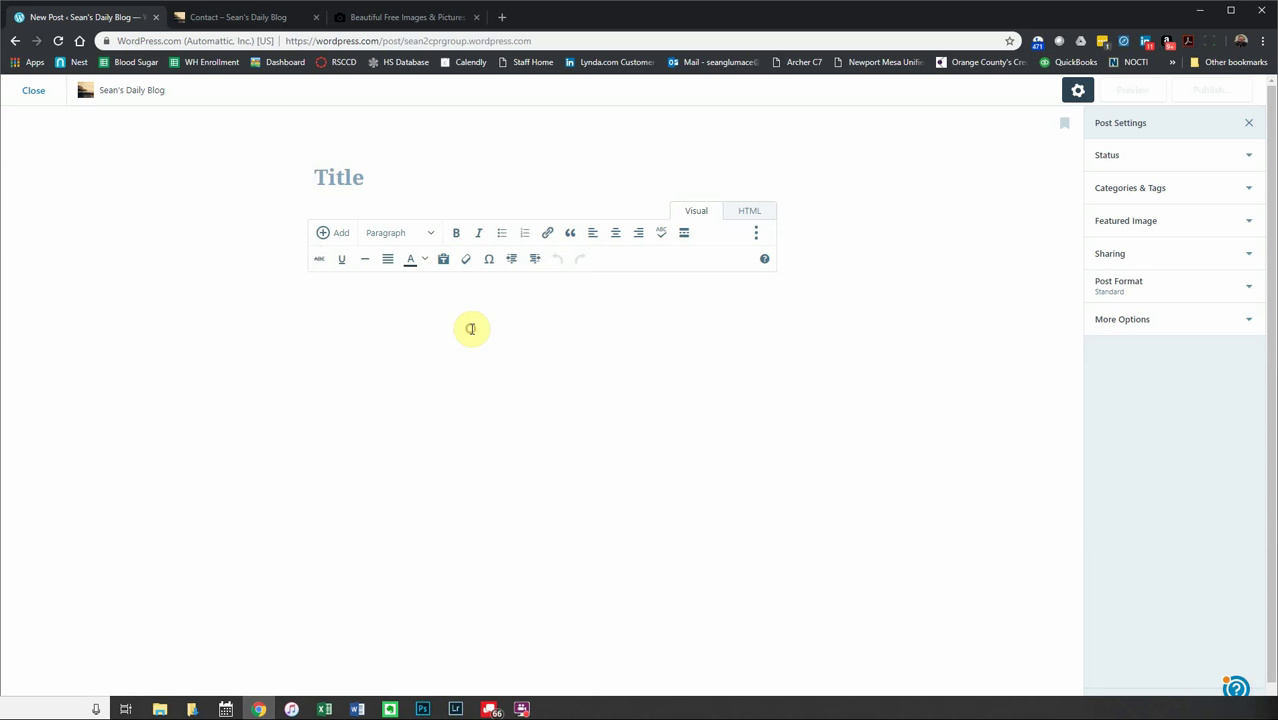
left_click(340, 177)
type("About")
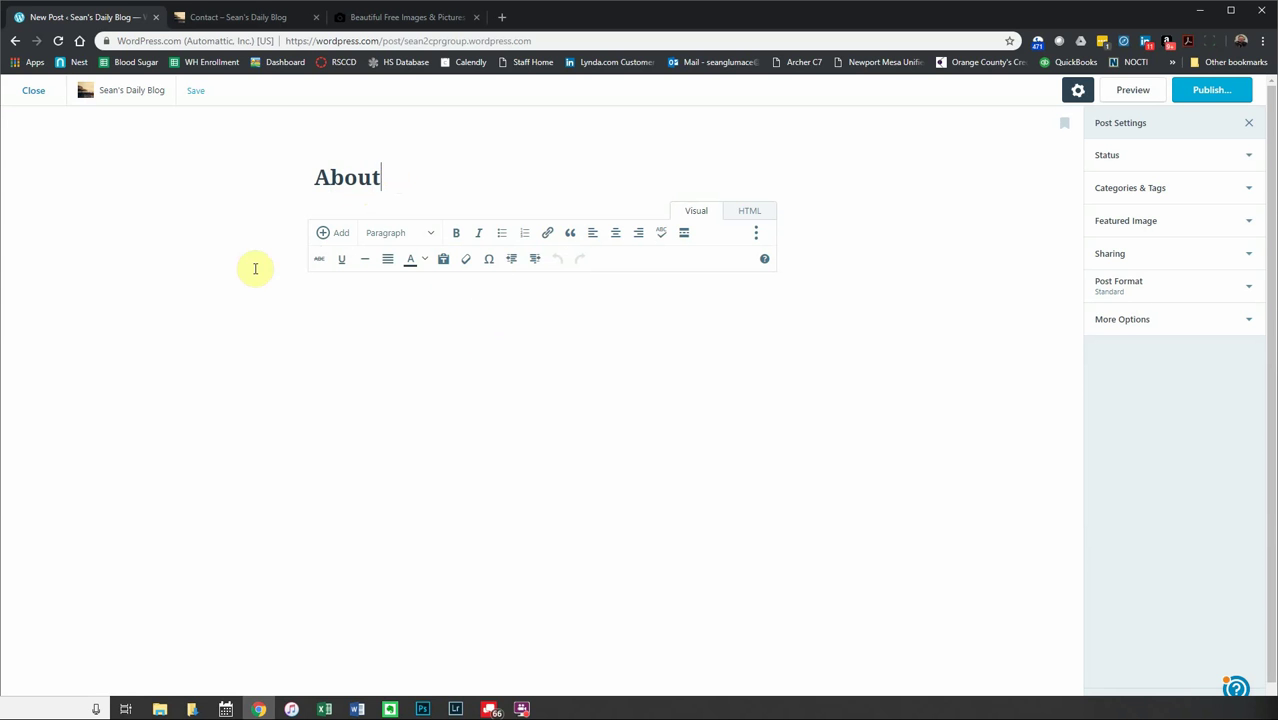
left_click(431, 363)
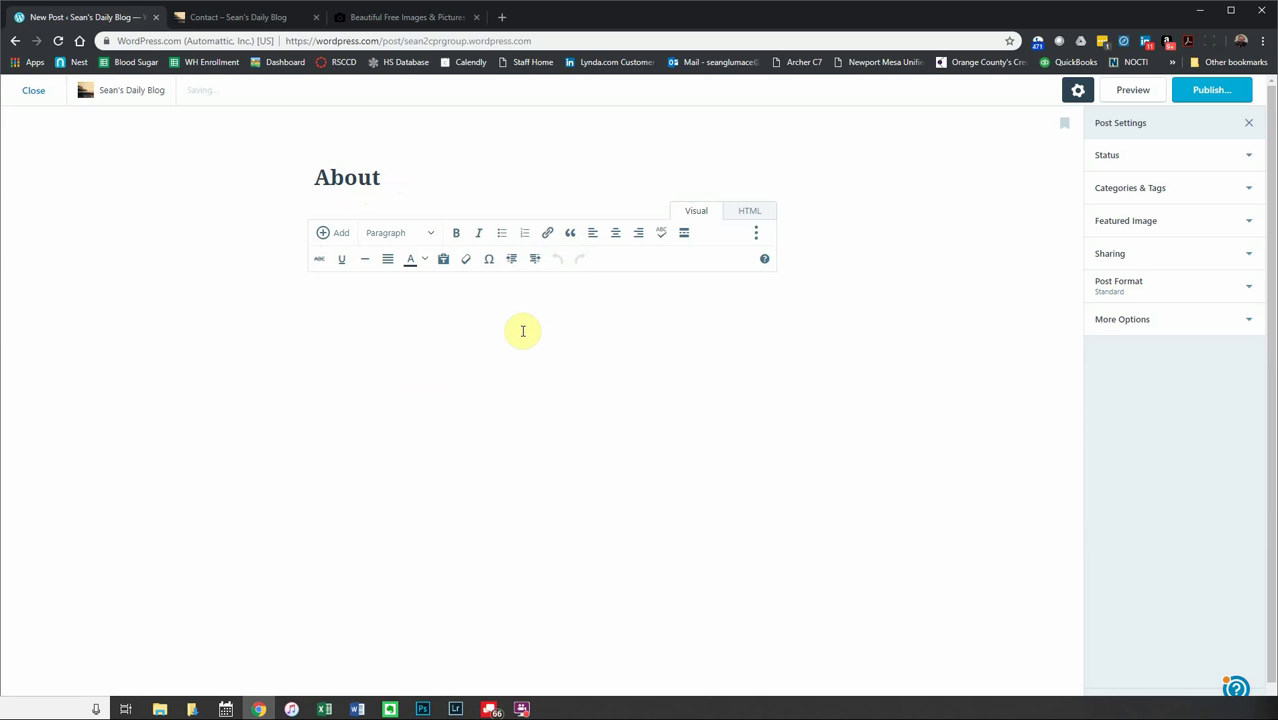
type("This ")
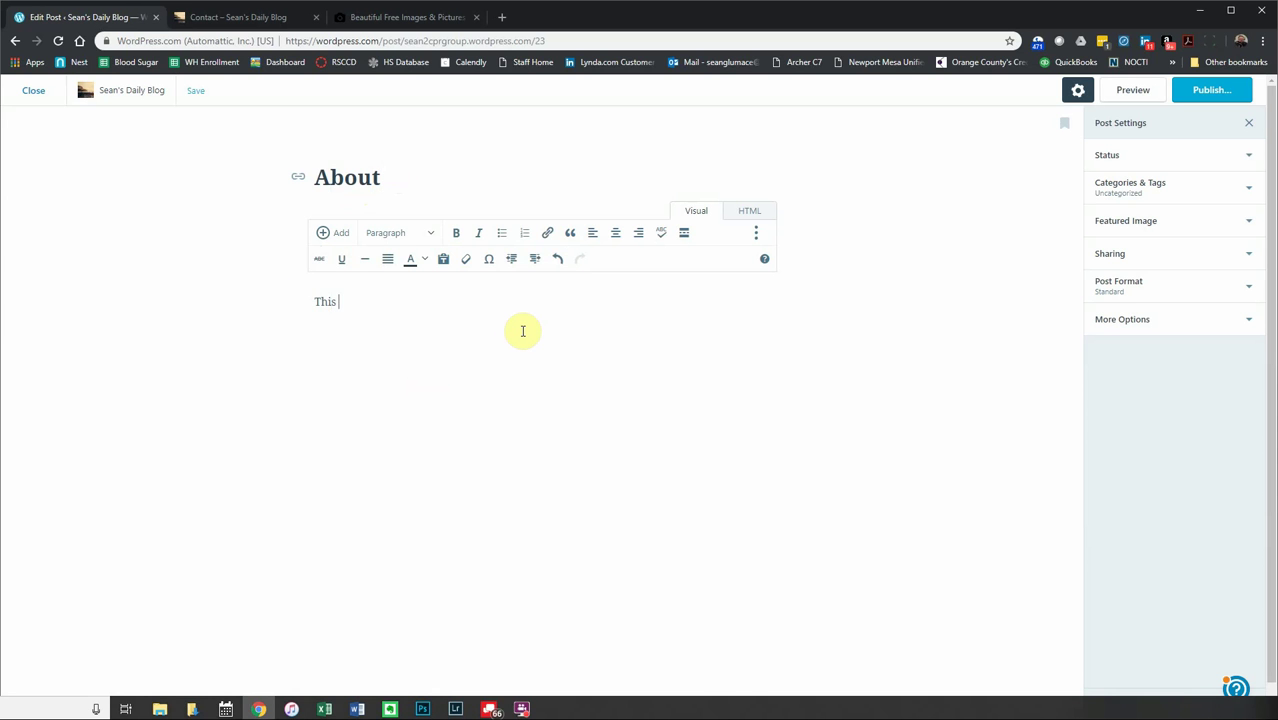
type("site is all about me. Sean. ")
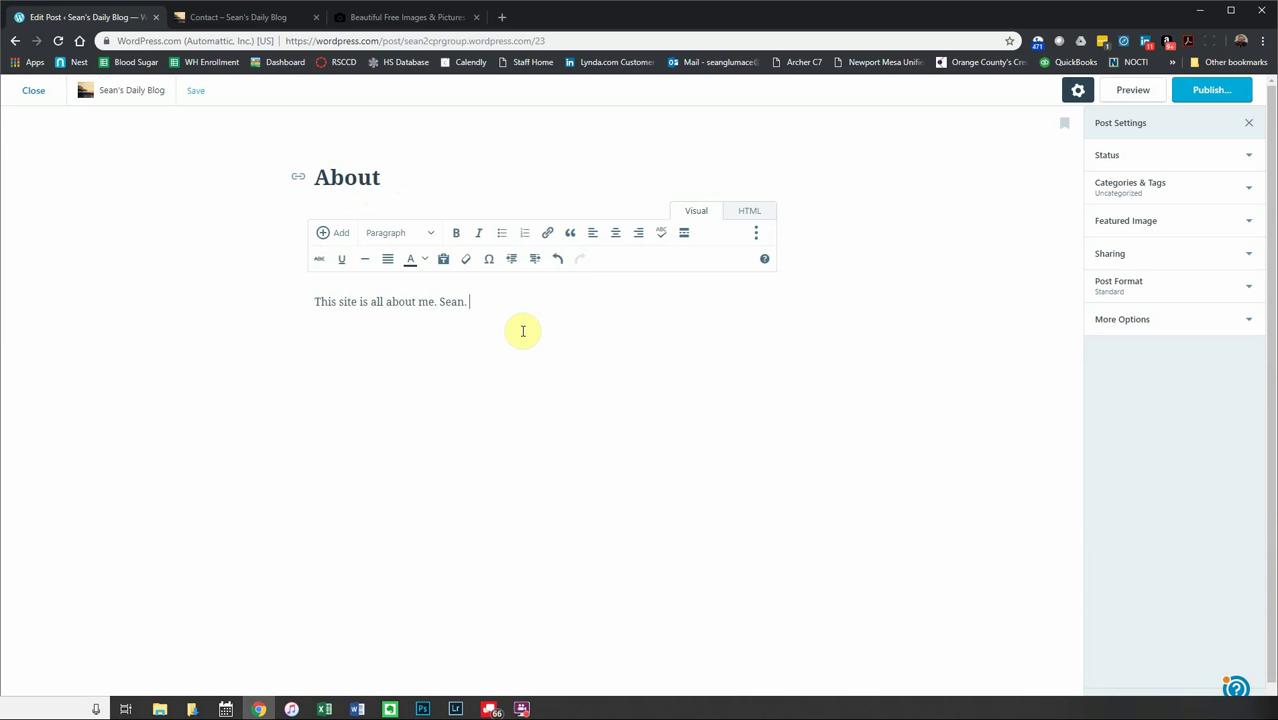
type("I like to c")
type("rite posts")
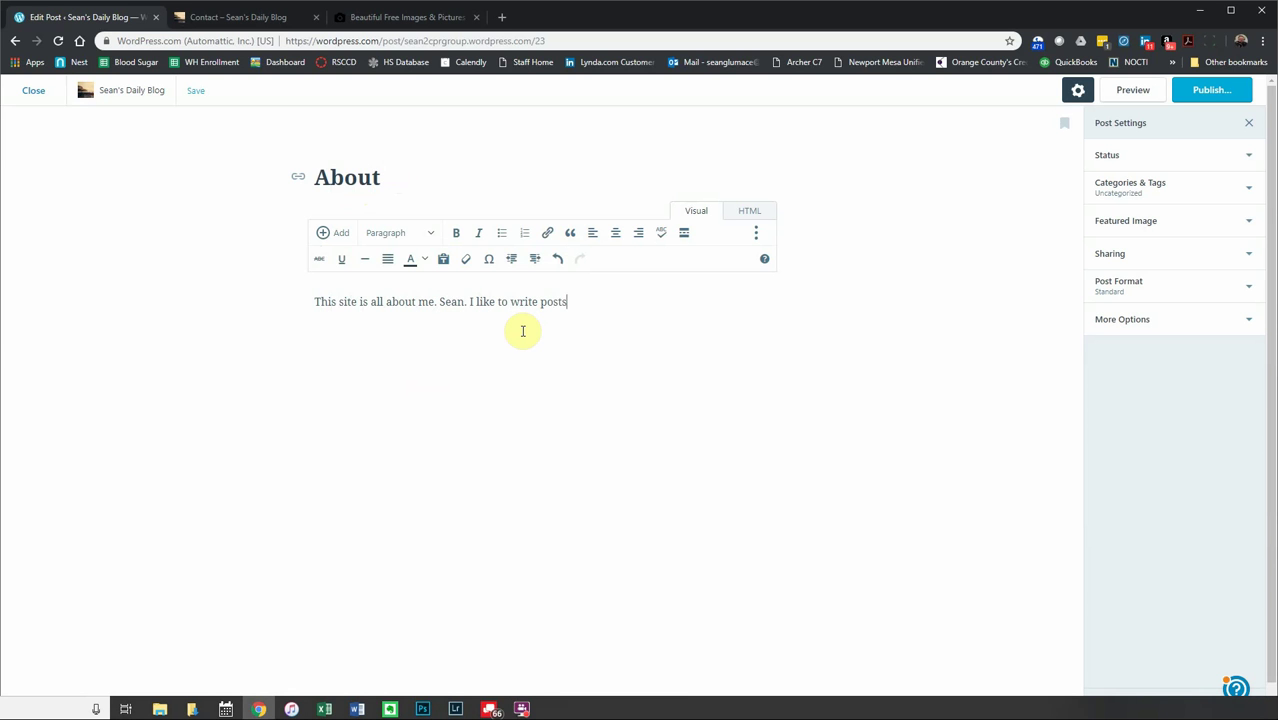
type(" about")
type(" rrravel along with")
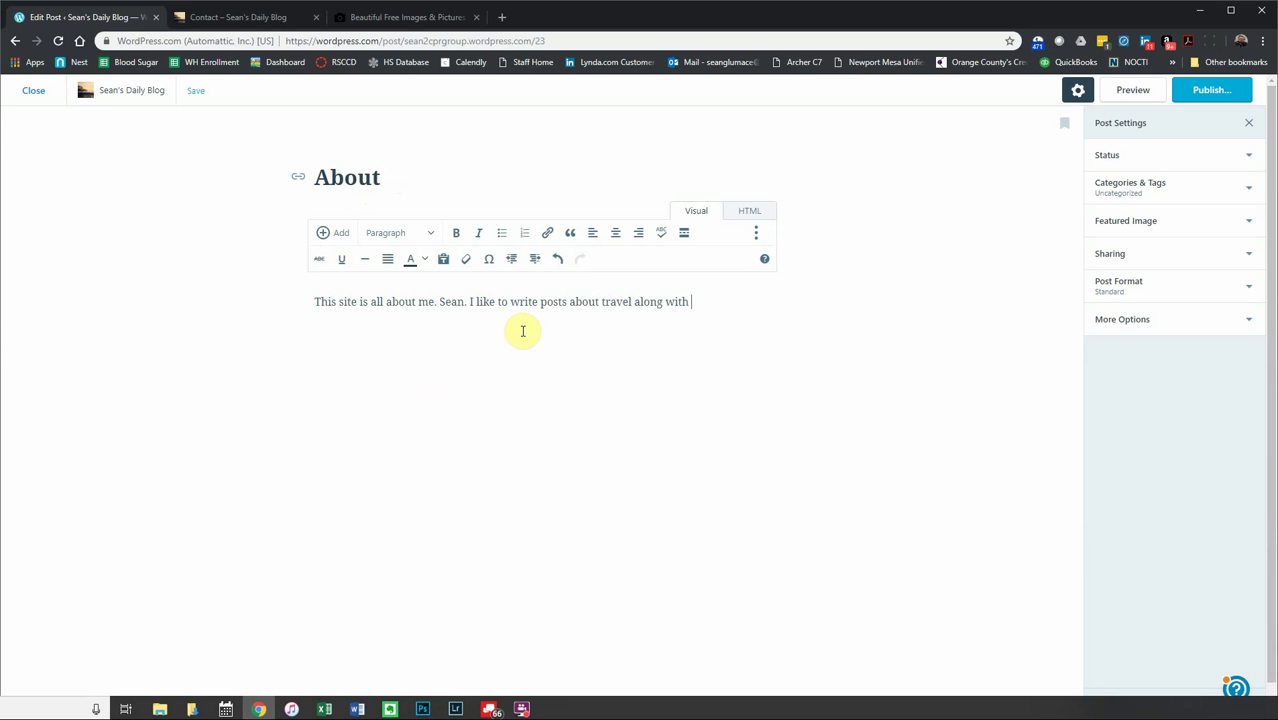
type(" awesome photos that I take. Please")
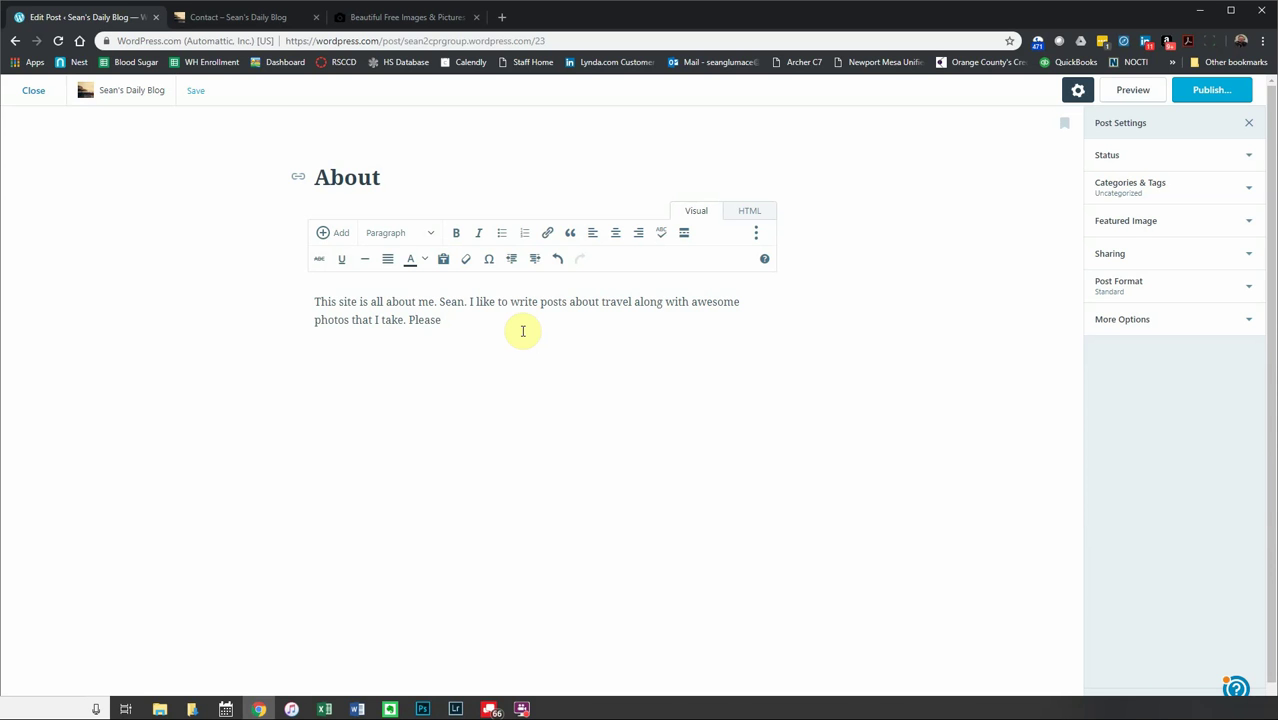
type(" feel free to contac")
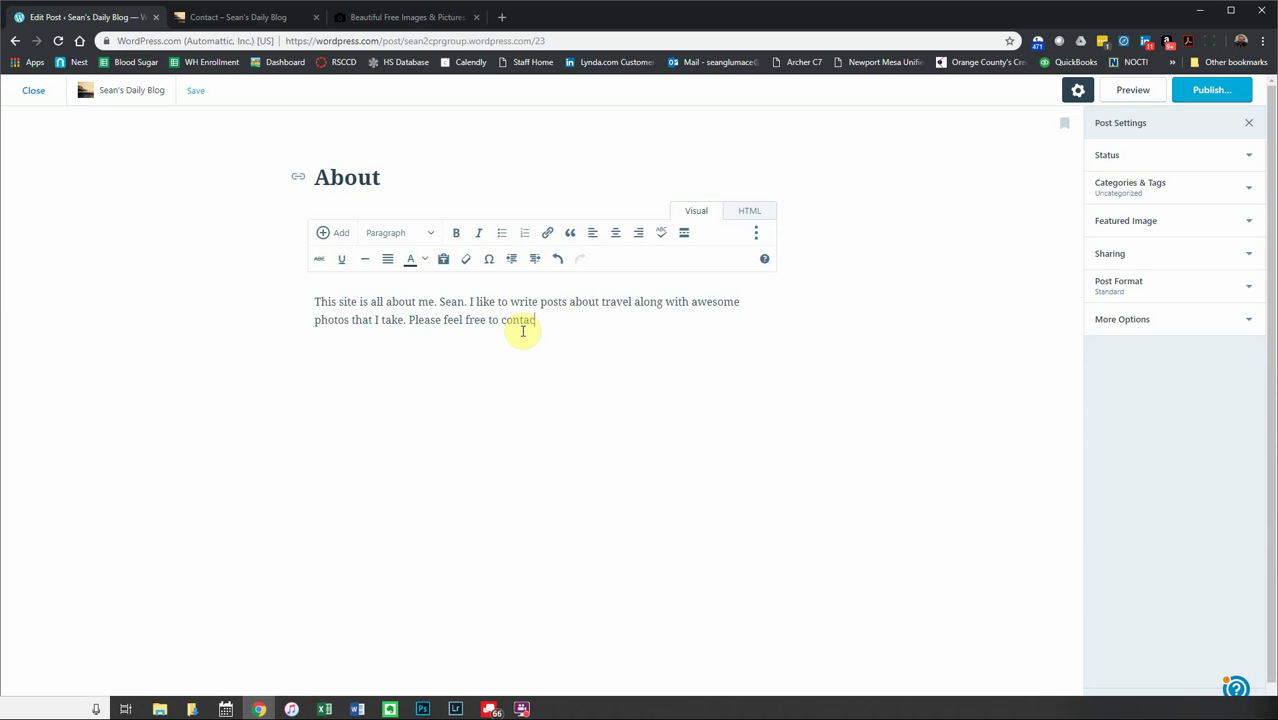
type("t me at anytime")
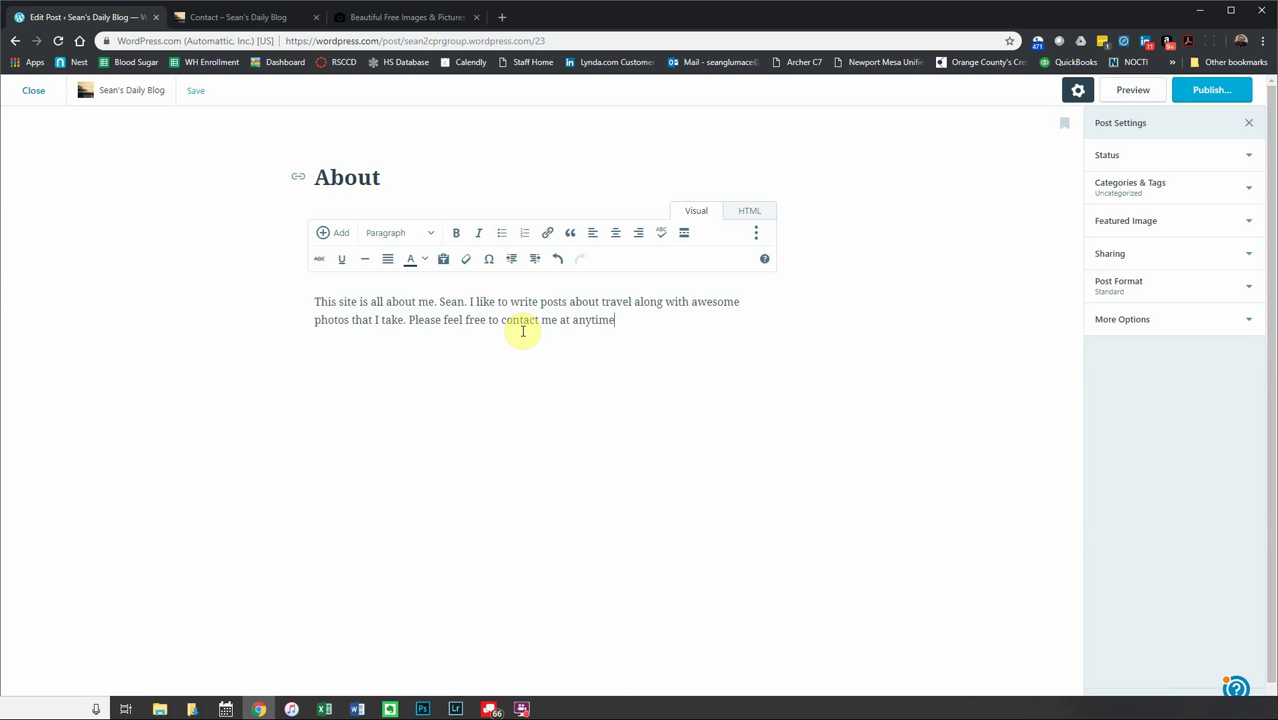
type(" here. I hope you enjoy our site ")
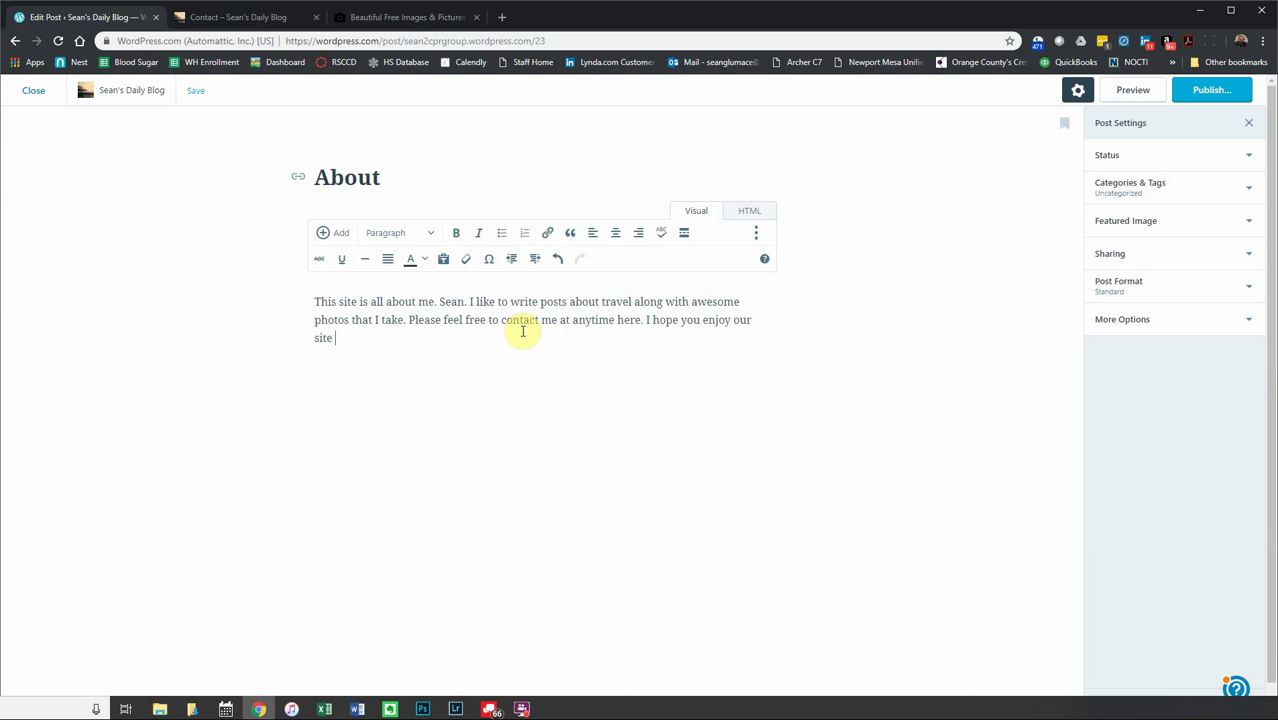
type("and it")
key("BackSpace")
type("make one of your own.")
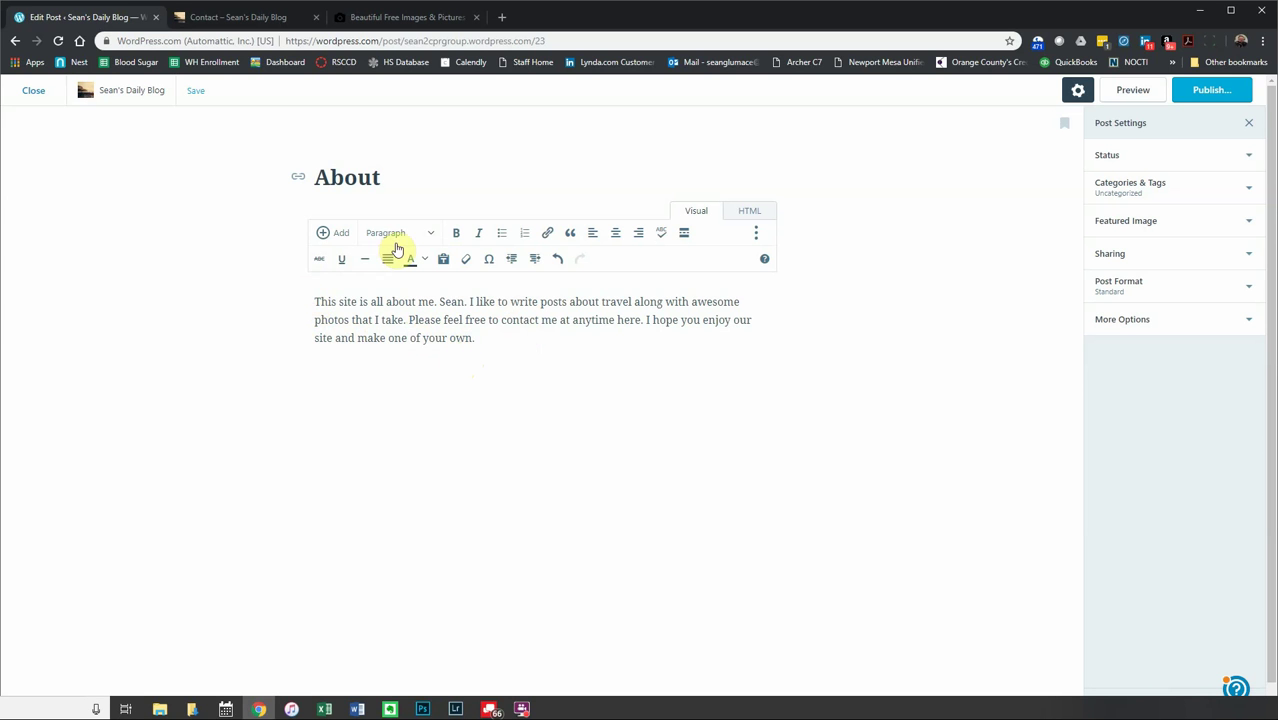
- Insert a new line above the intro paragraph with a greeting giving the author's name
left_click(314, 301)
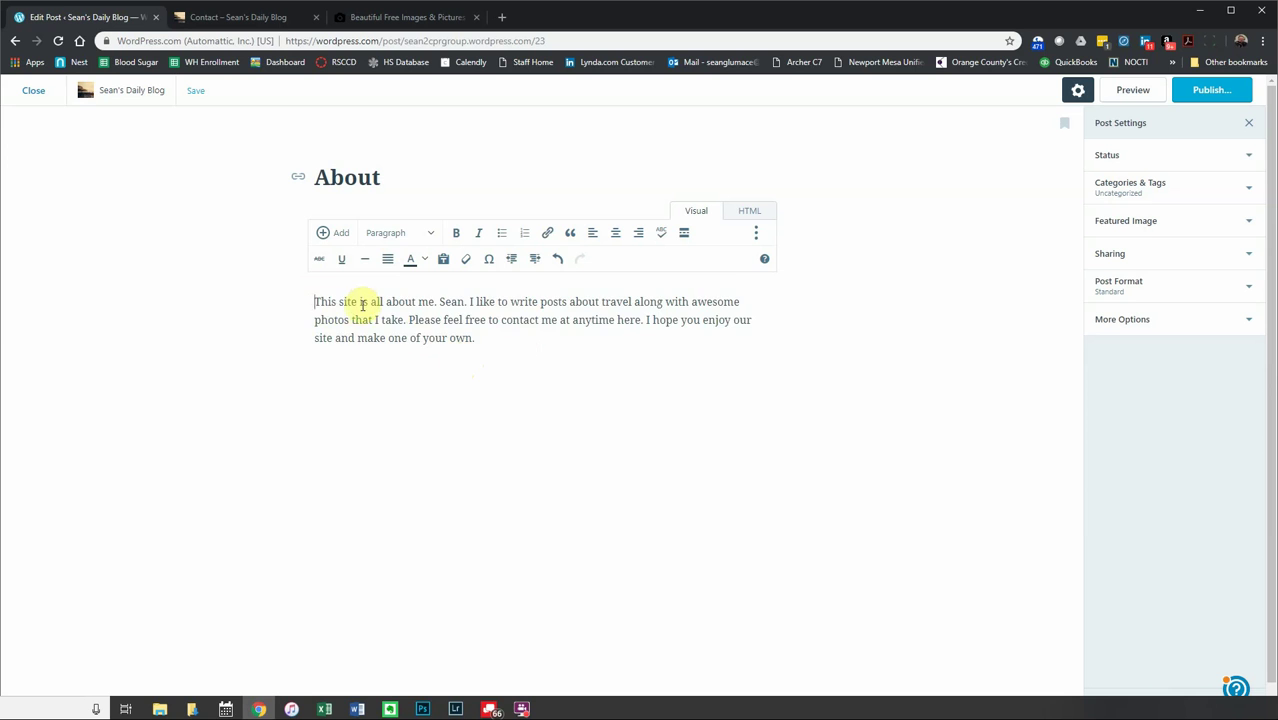
key("Return")
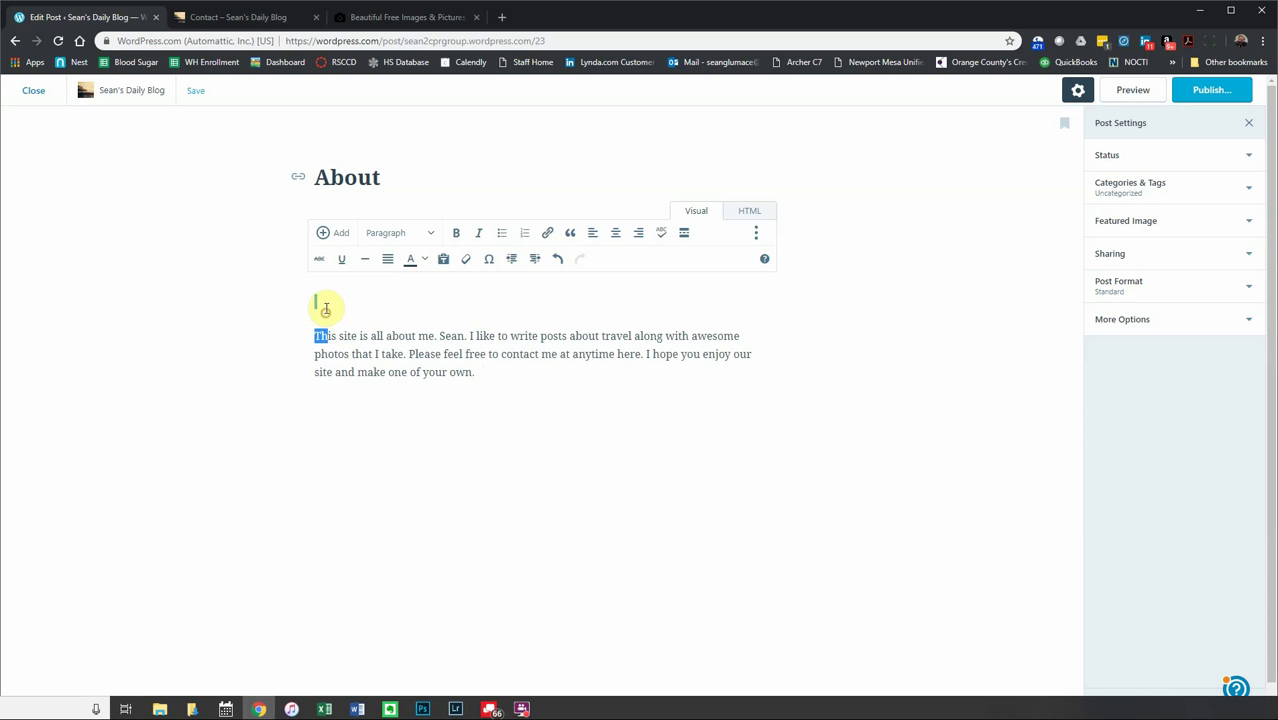
left_click(333, 303)
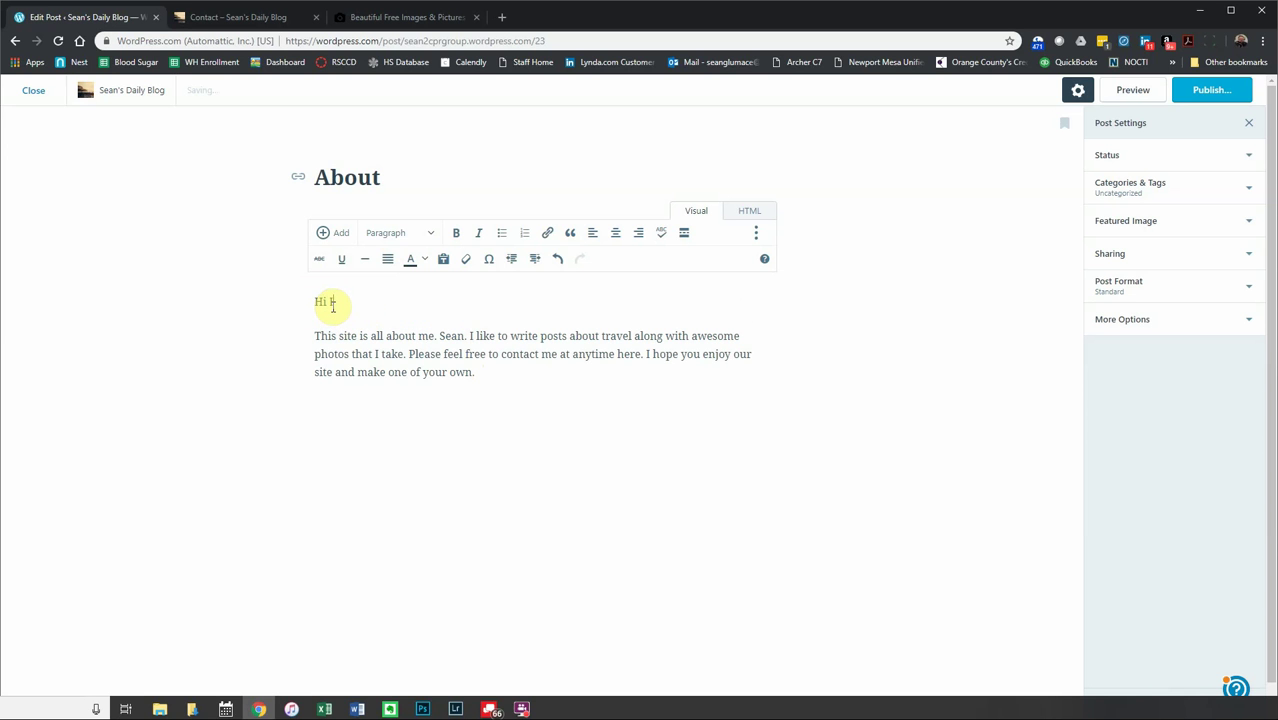
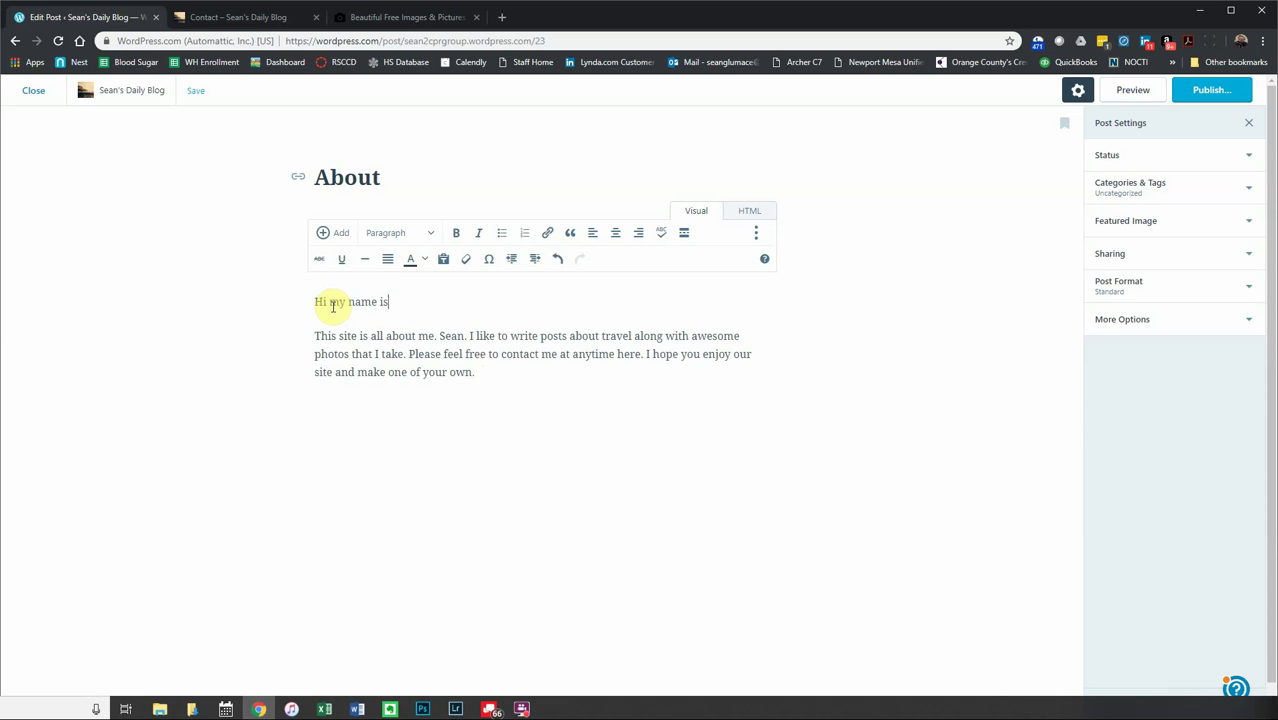
- Format the greeting line as a Heading 2
left_click_drag(313, 337, 305, 305)
left_click(434, 234)
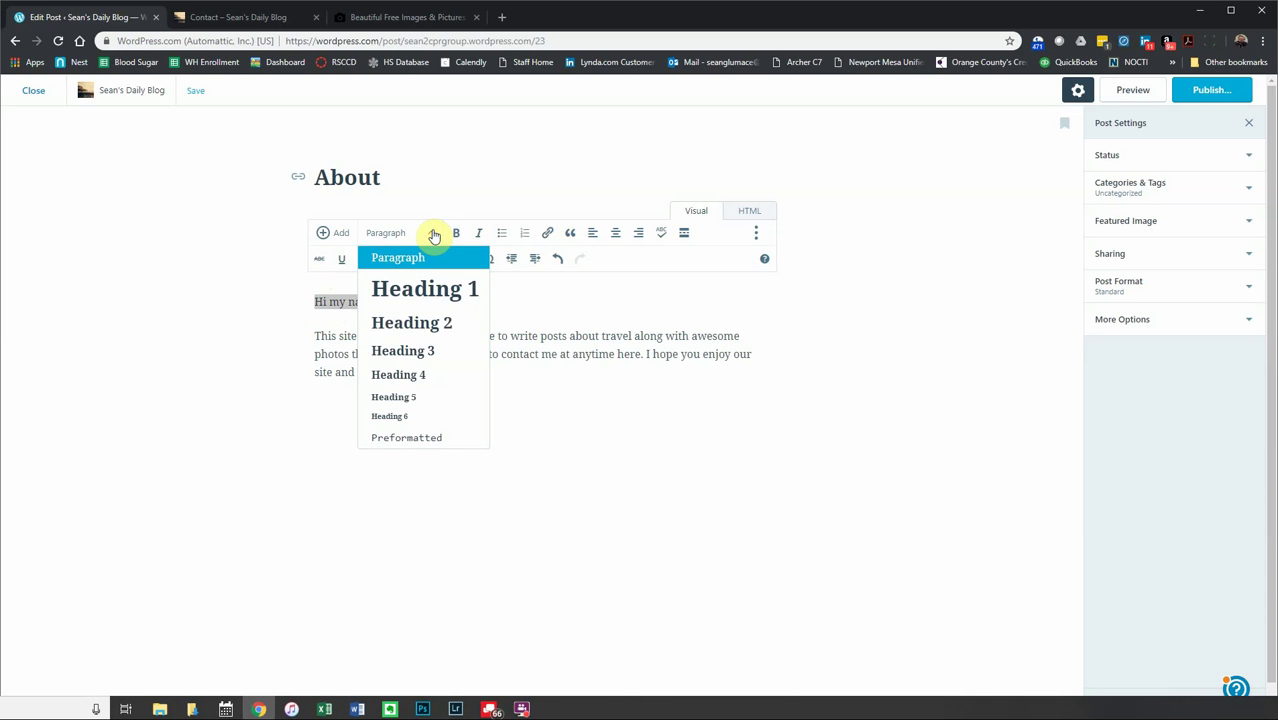
left_click(434, 290)
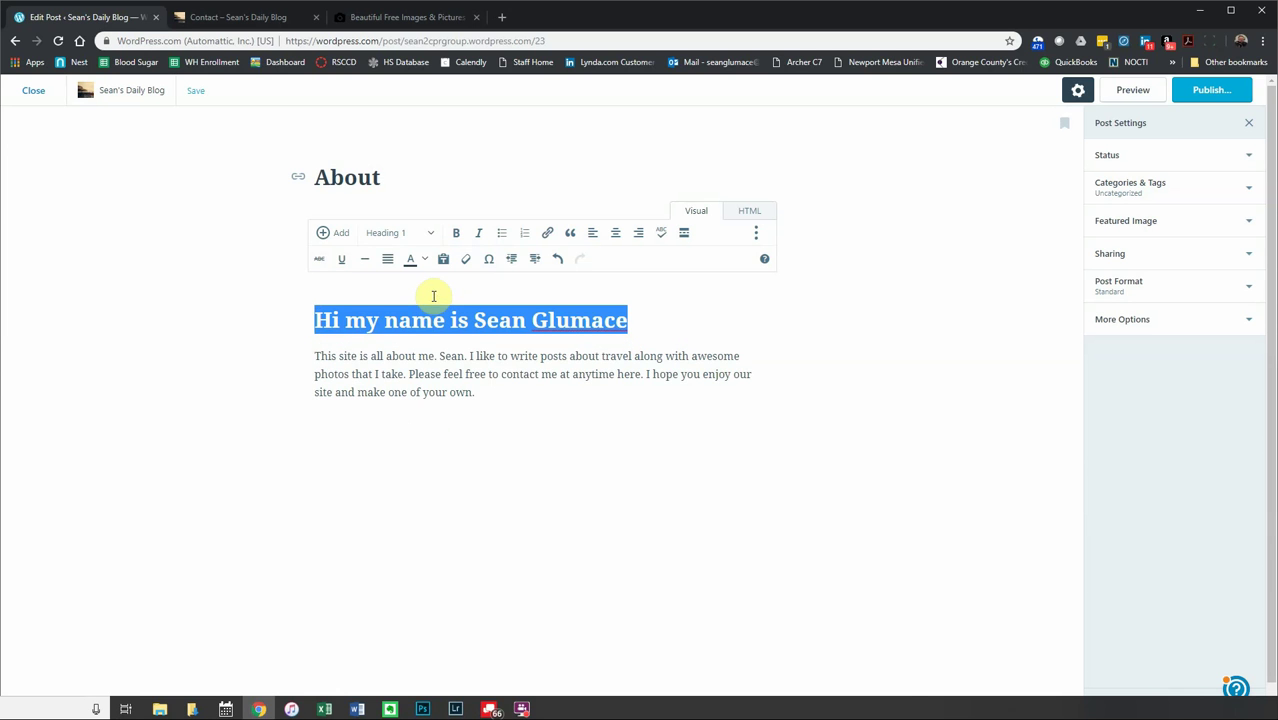
left_click(429, 233)
left_click(420, 322)
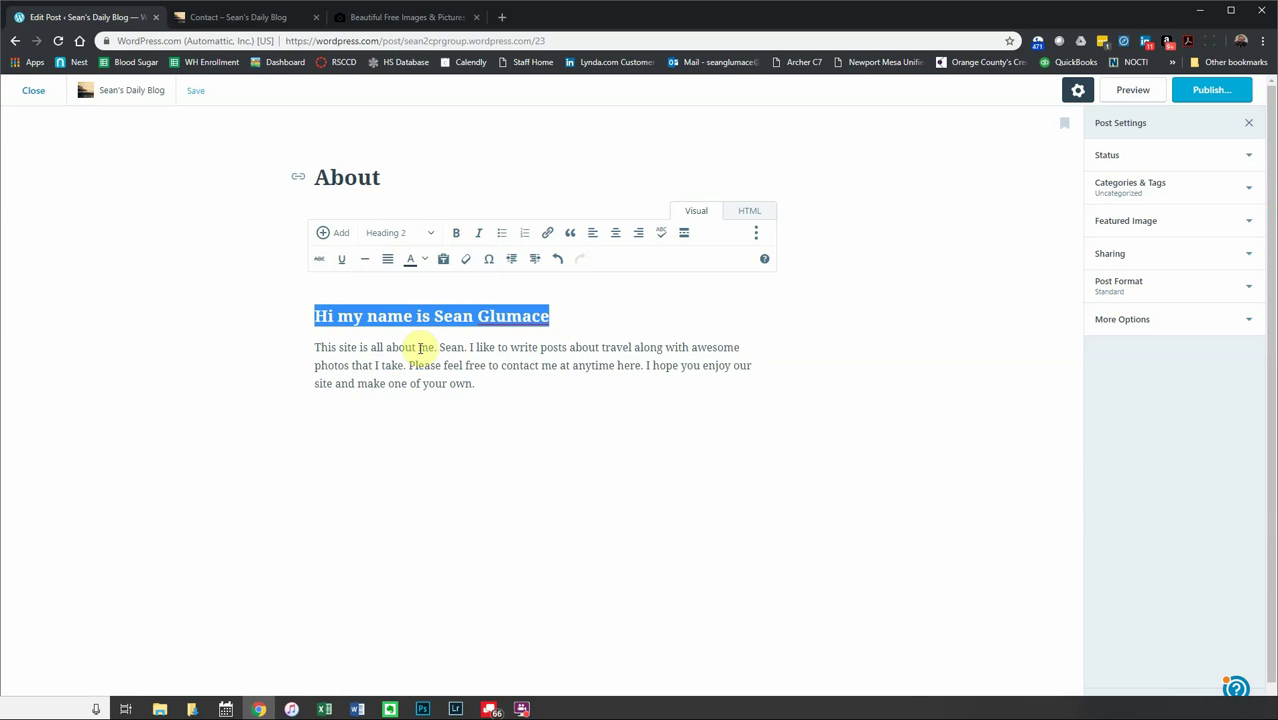
left_click(420, 347)
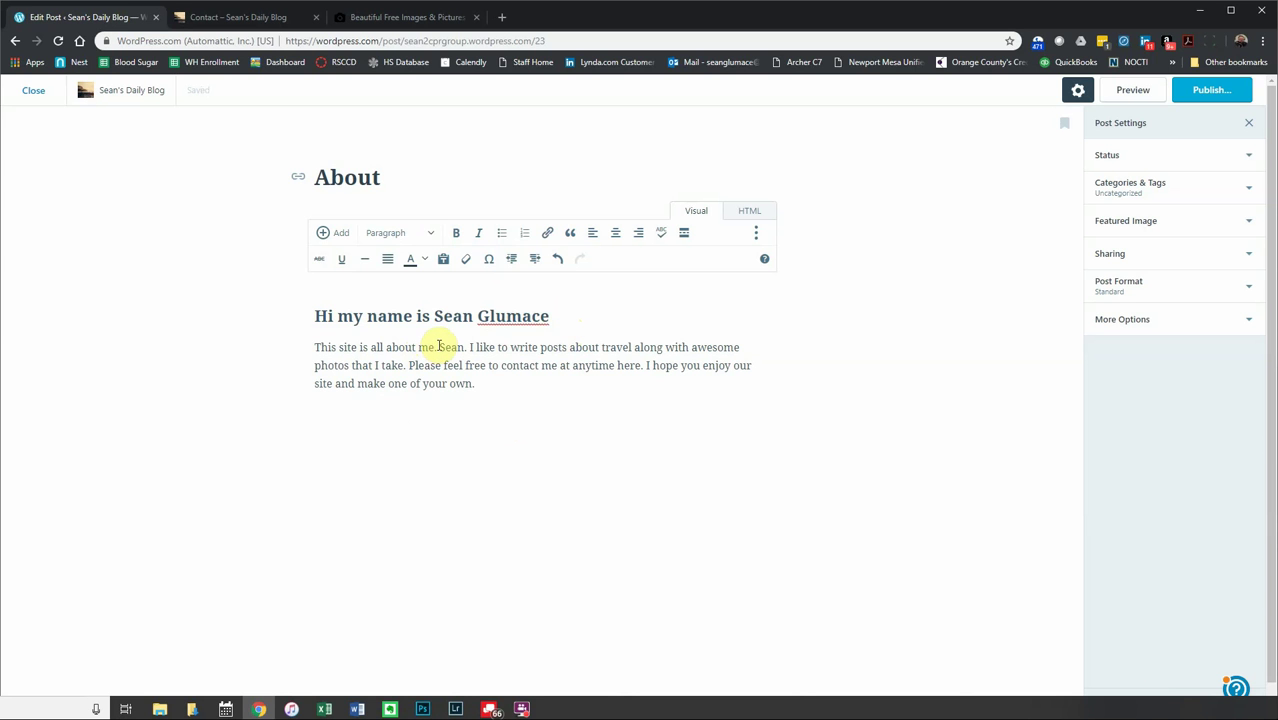
- Italicize the author's first name in the paragraph
left_click_drag(438, 347, 465, 347)
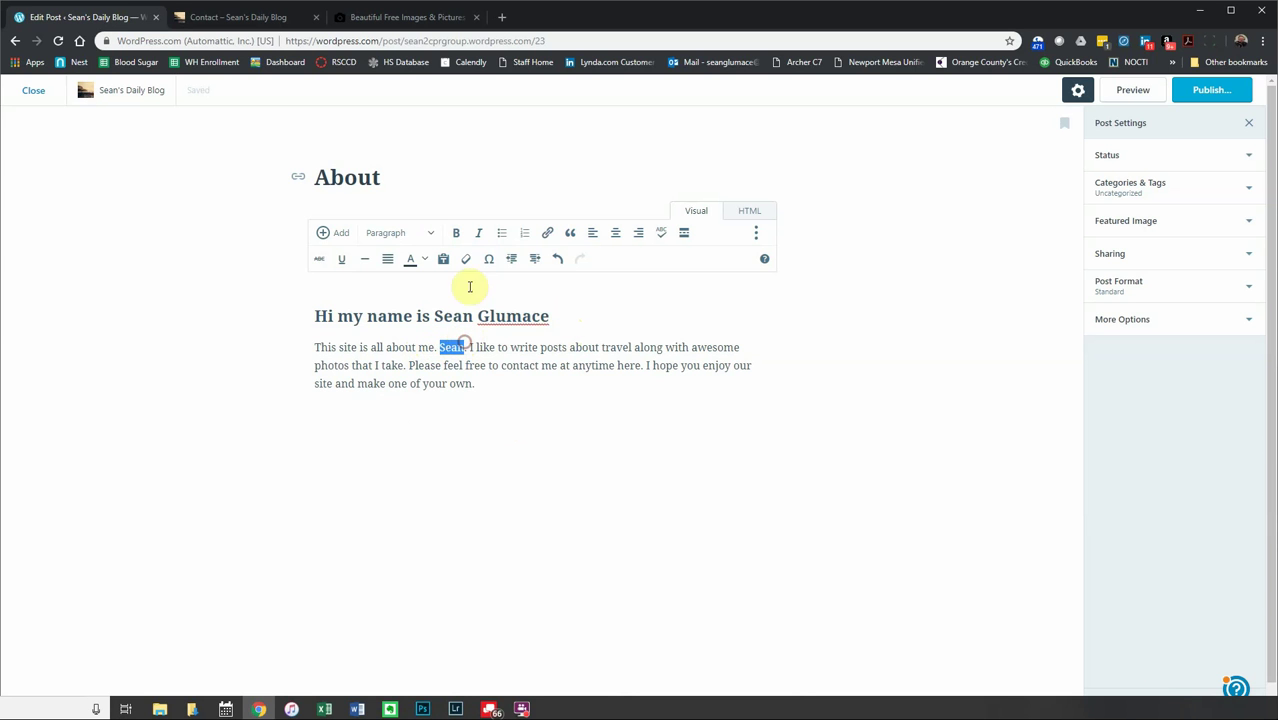
left_click(478, 233)
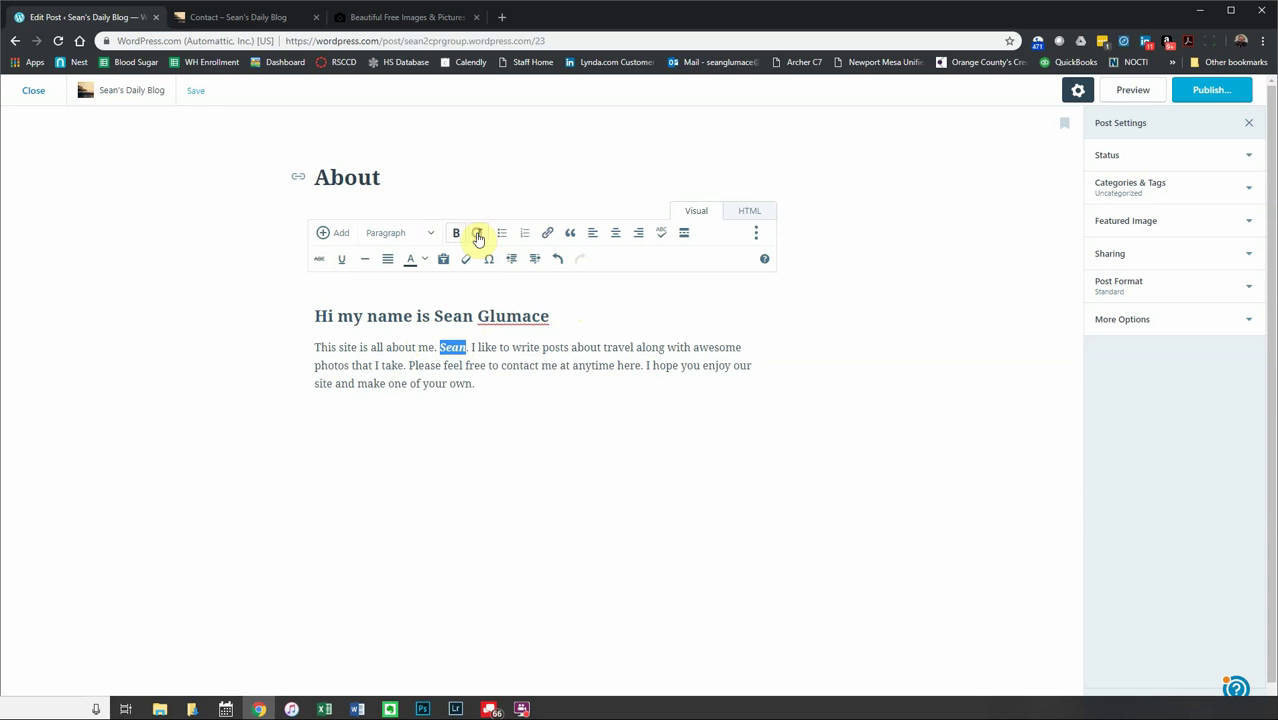
left_click(494, 378)
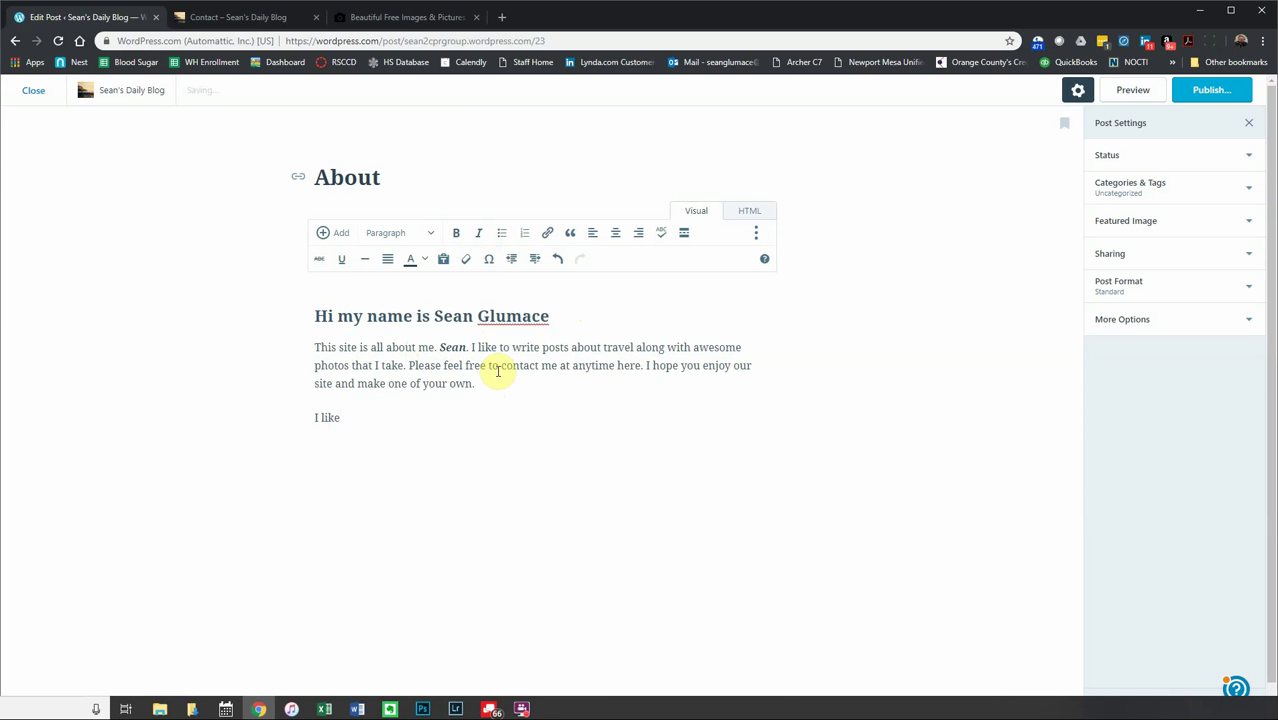
- Type the liked items 'Travel', 'Dogs & Photography' and 'and stuff' on separate lines
type("Dog")
key("BackSpace")
key("BackSpace")
key("BackSpace")
key("BackSpace")
type("Travel")
key("Return")
type("Dogs ")
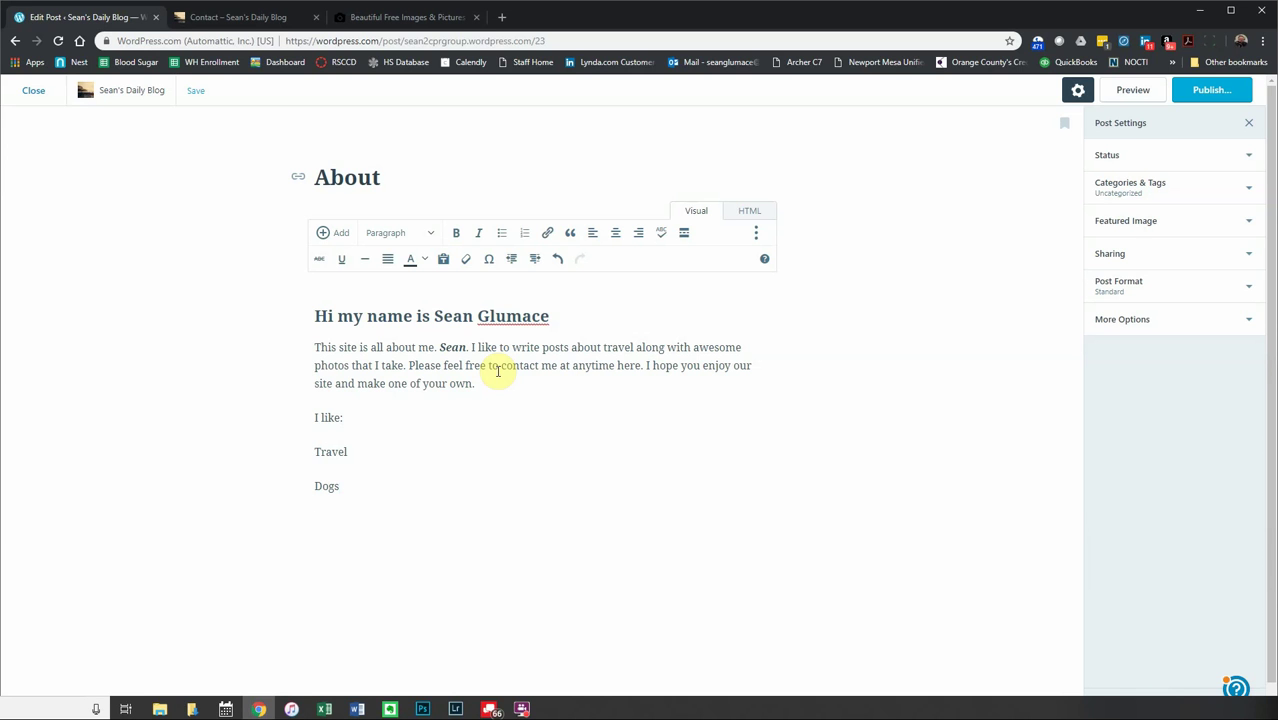
type("& Photography")
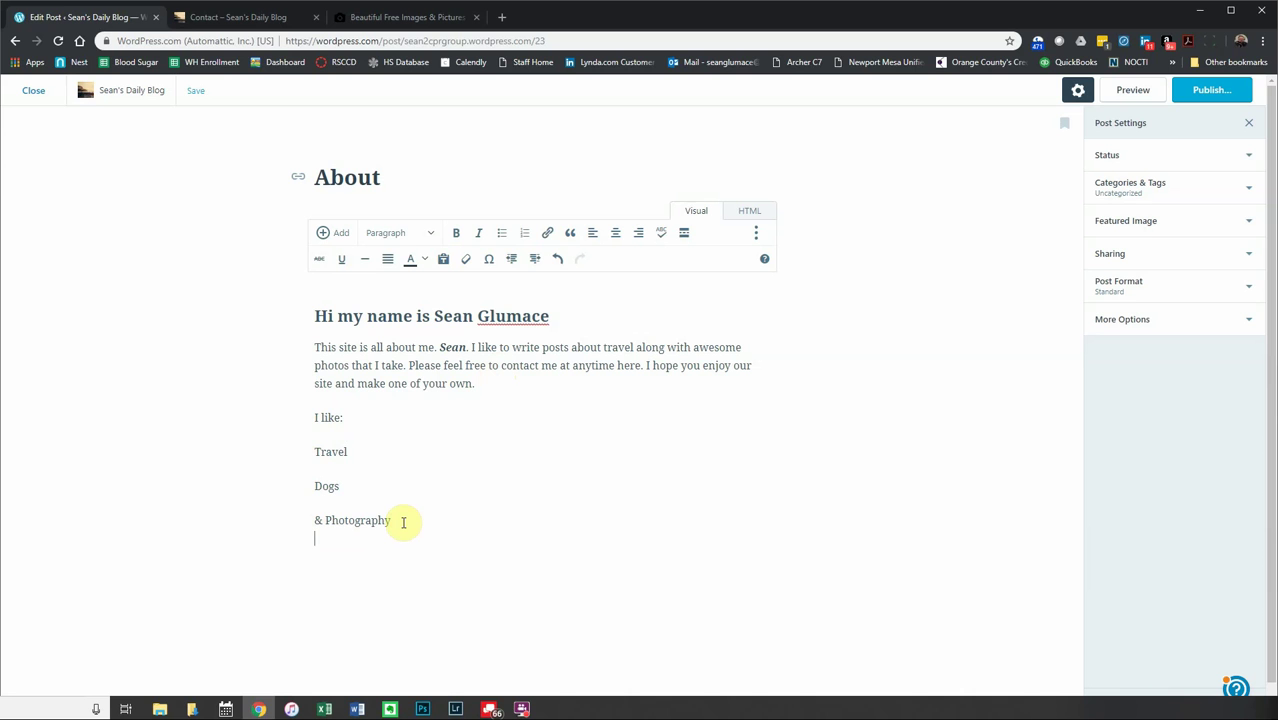
type("and stuff")
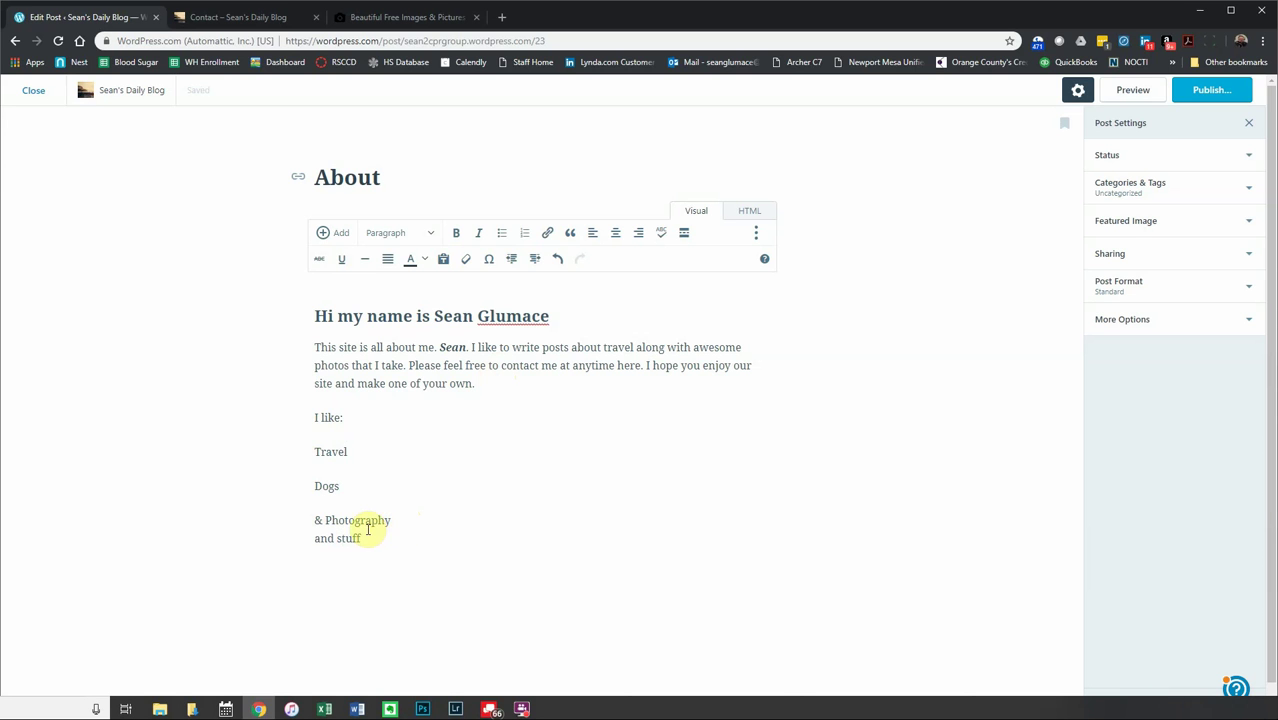
- Turn the liked-items lines into a numbered list, trying bullets first
left_click_drag(366, 538, 316, 520)
left_click_drag(334, 460, 316, 456)
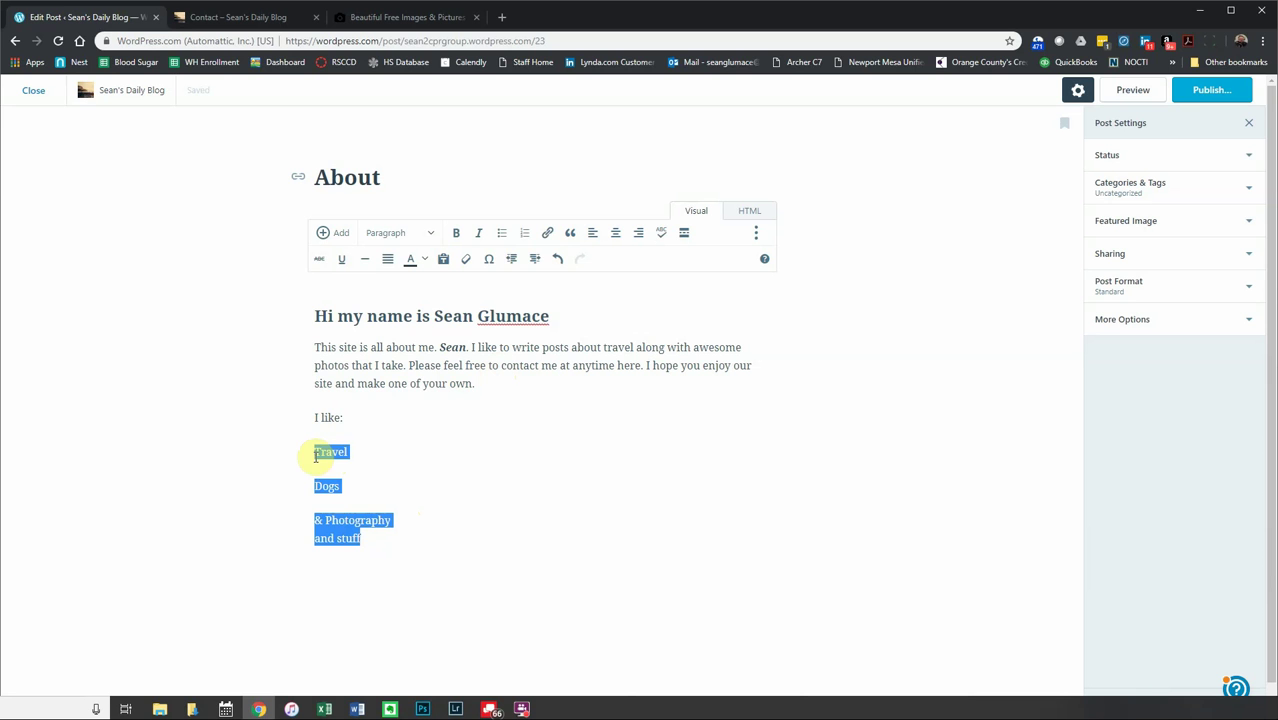
left_click(505, 237)
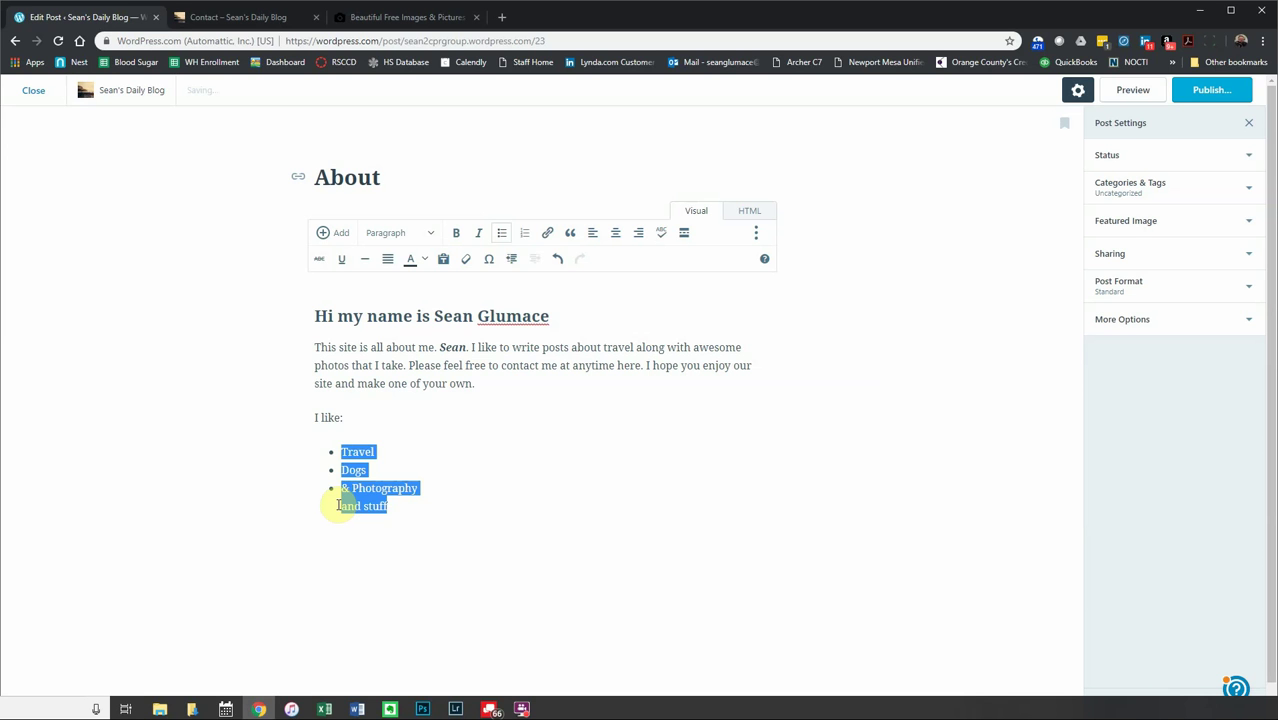
left_click(524, 234)
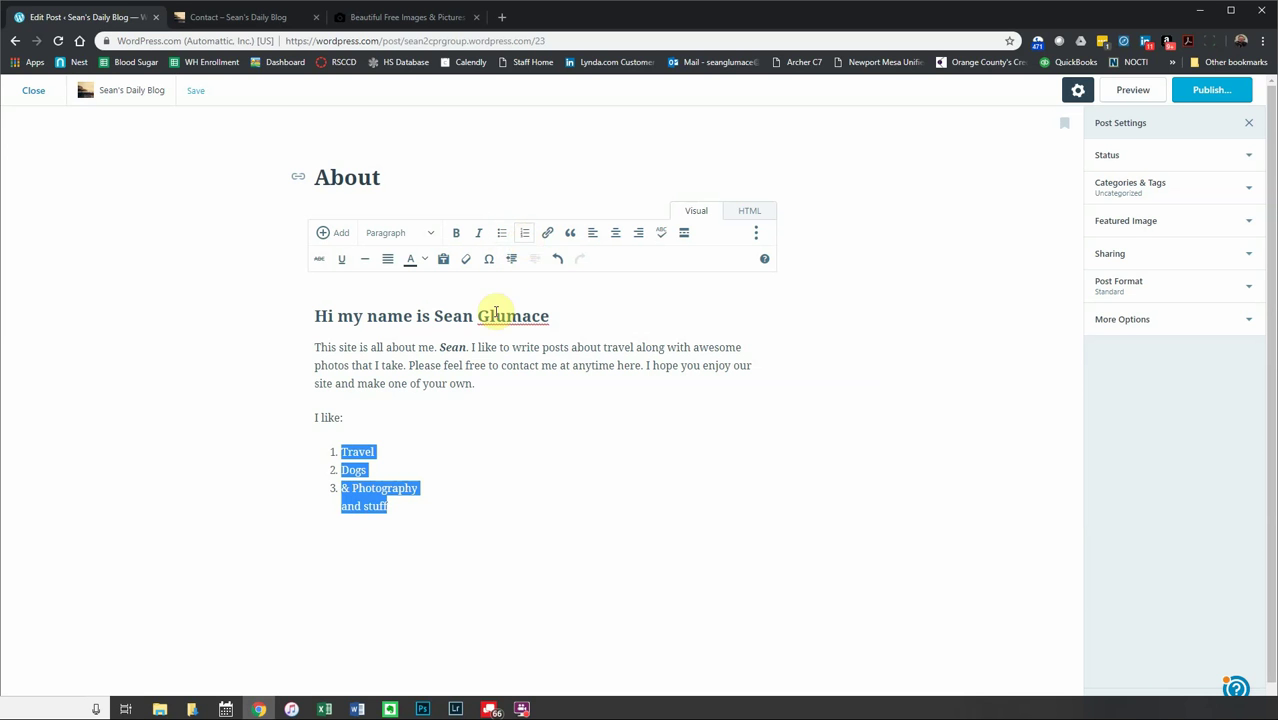
- Delete the leftover 'and stuff' line from the list
left_click_drag(392, 507, 328, 511)
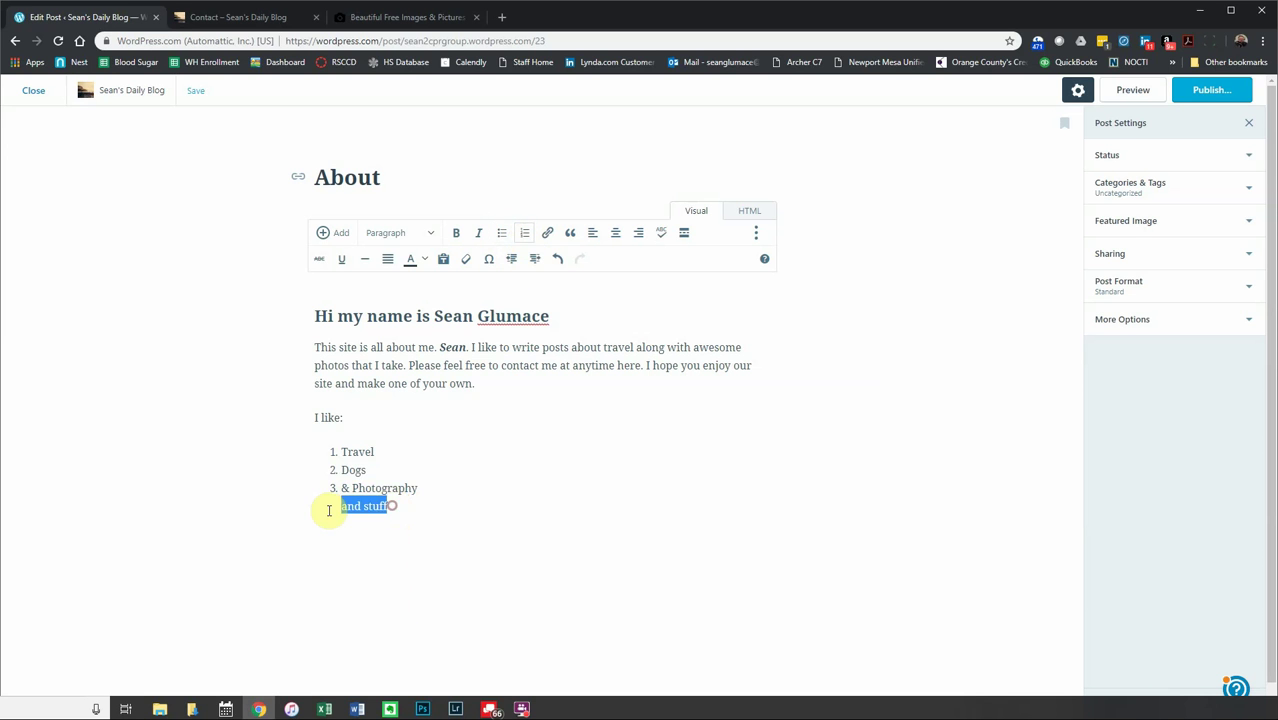
key("BackSpace")
key("BackSpace")
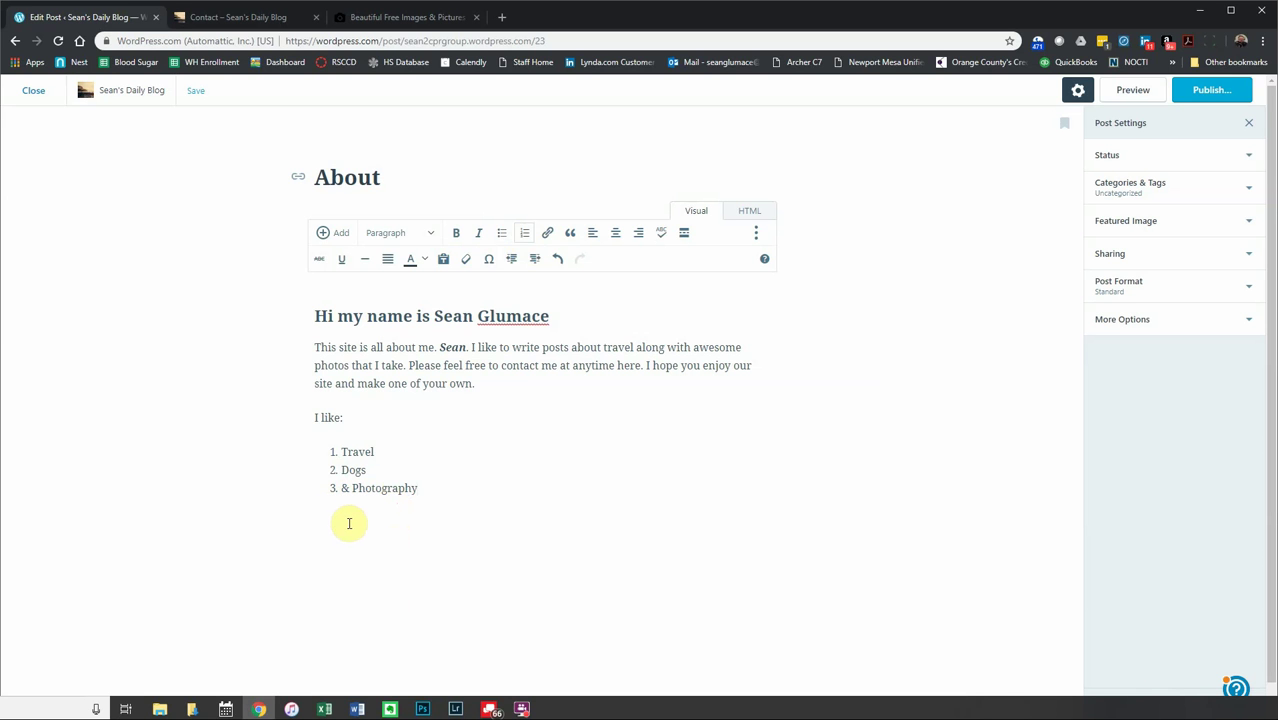
left_click(425, 450)
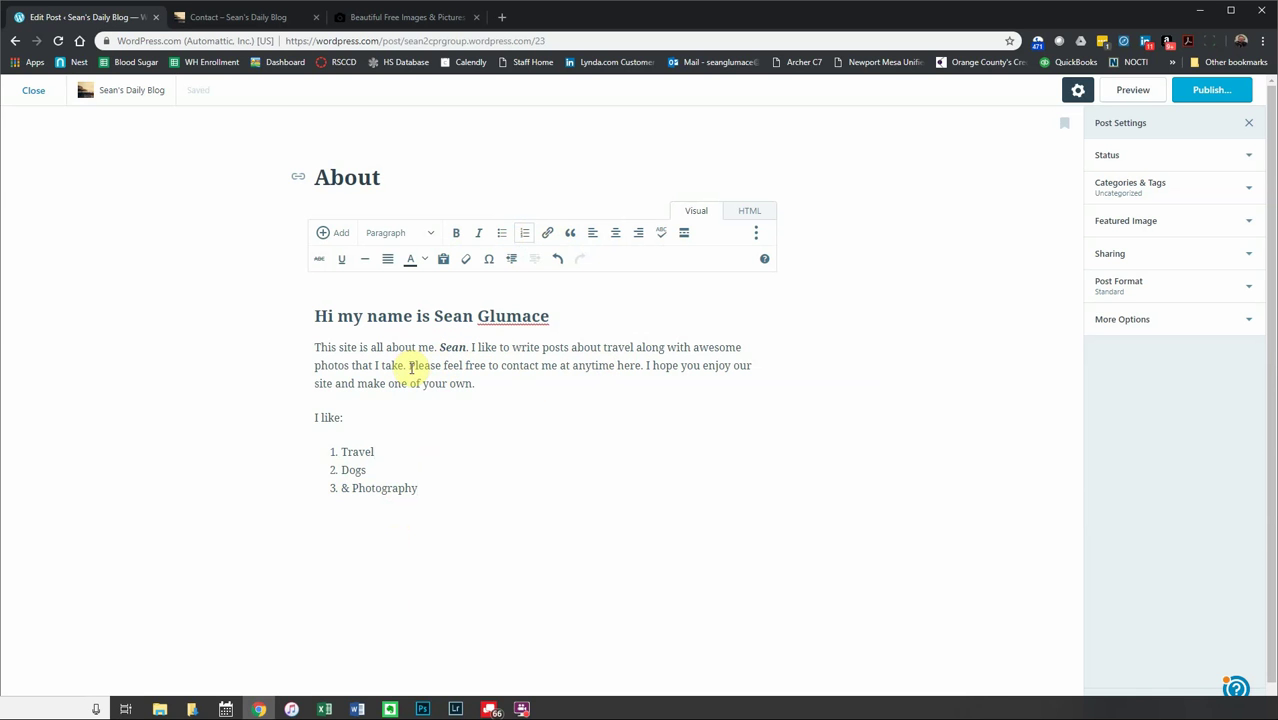
- Link 'Please feel free to contact me at anytime here' to the Contact page
left_click_drag(408, 365, 642, 368)
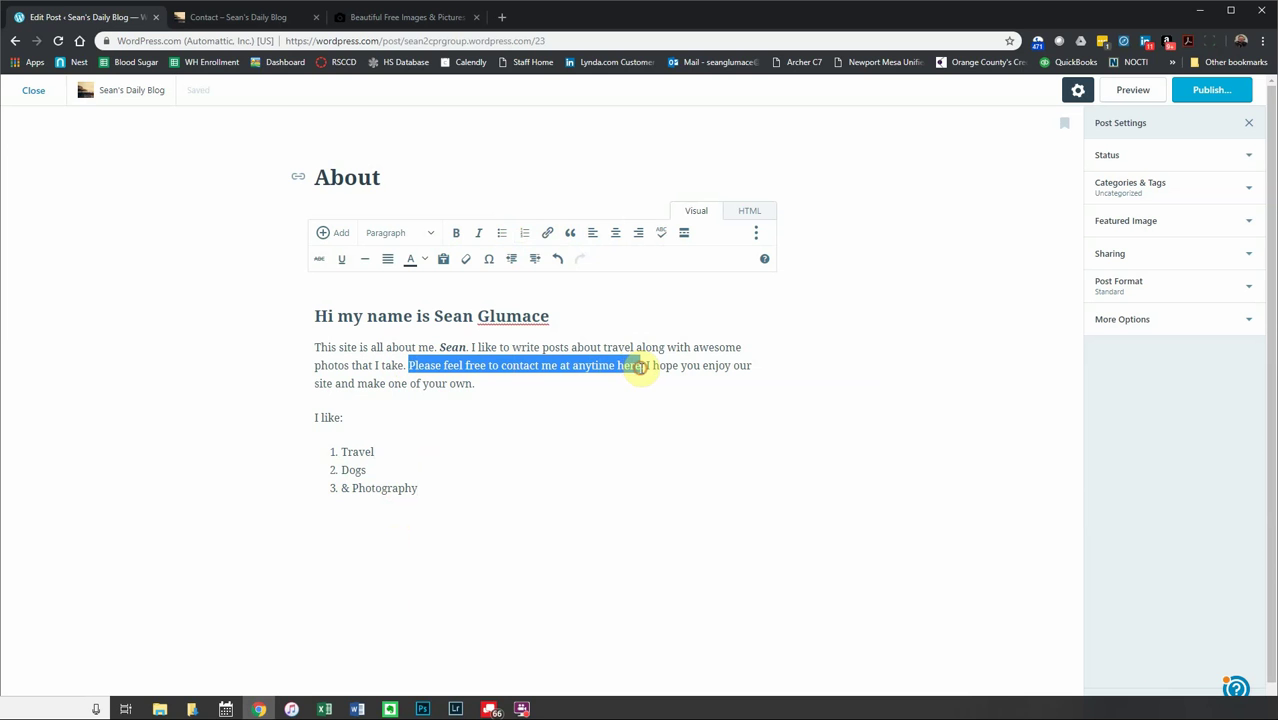
left_click(547, 236)
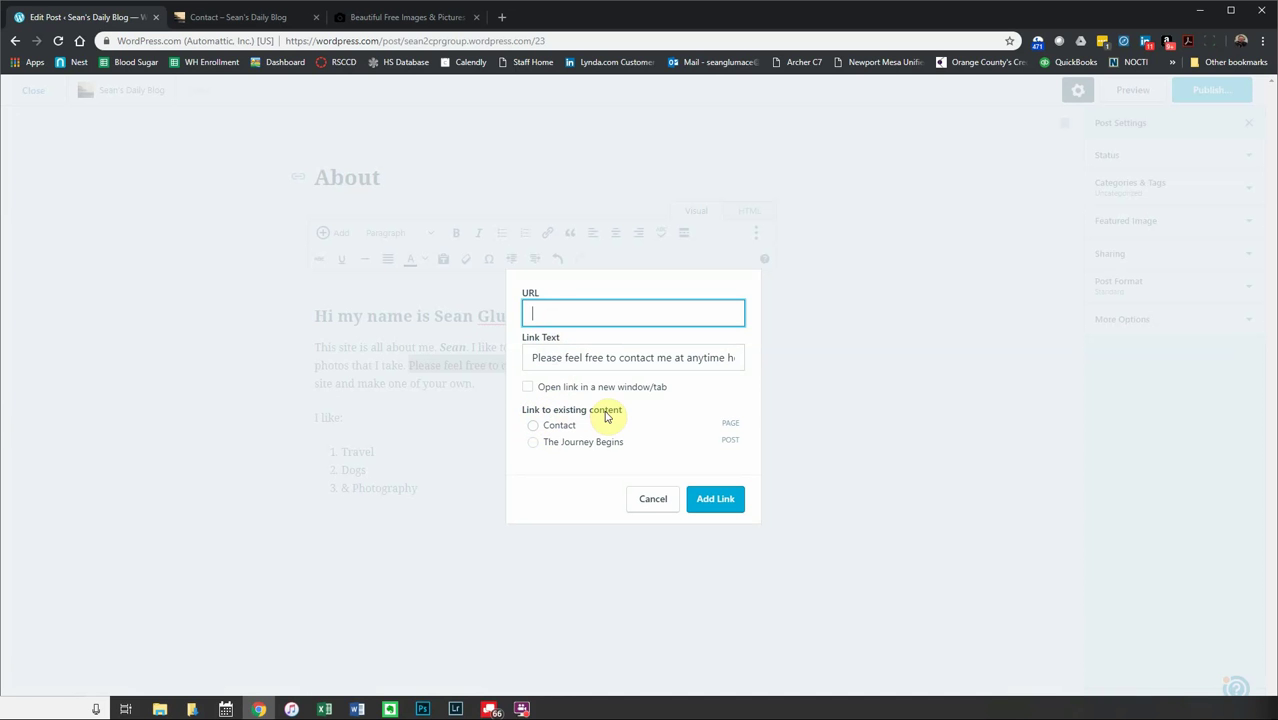
left_click(533, 428)
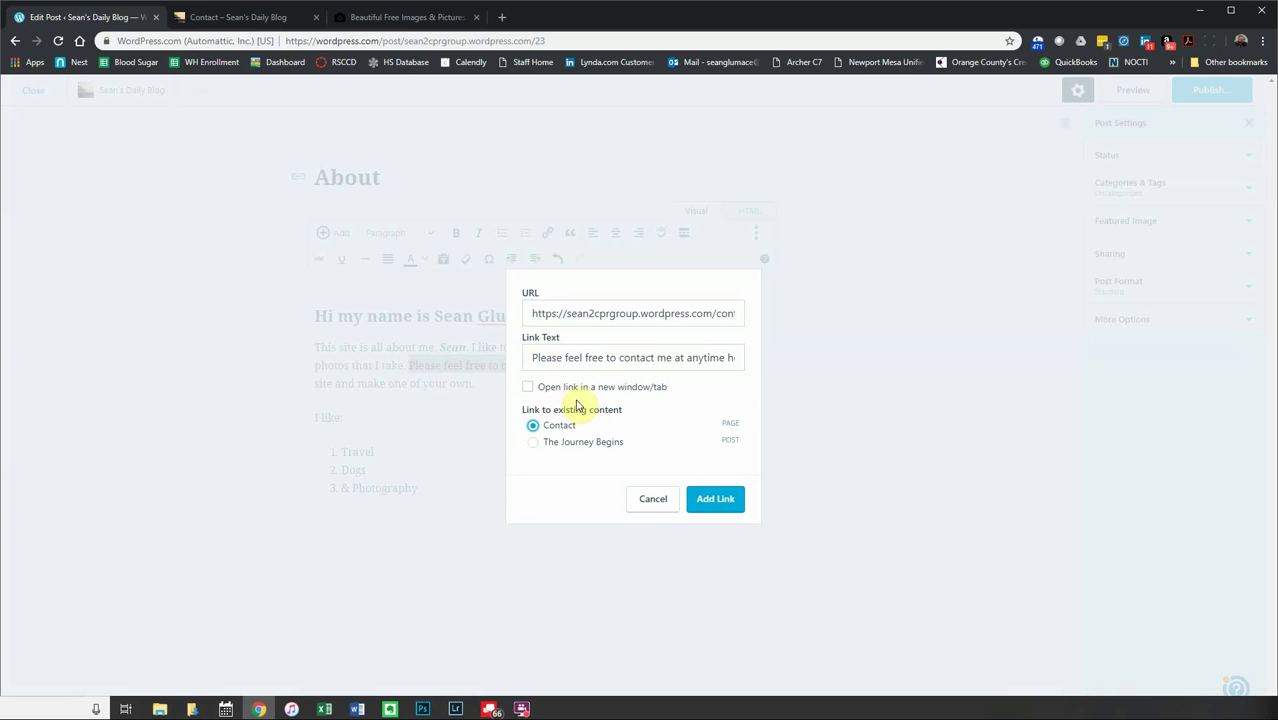
left_click(717, 501)
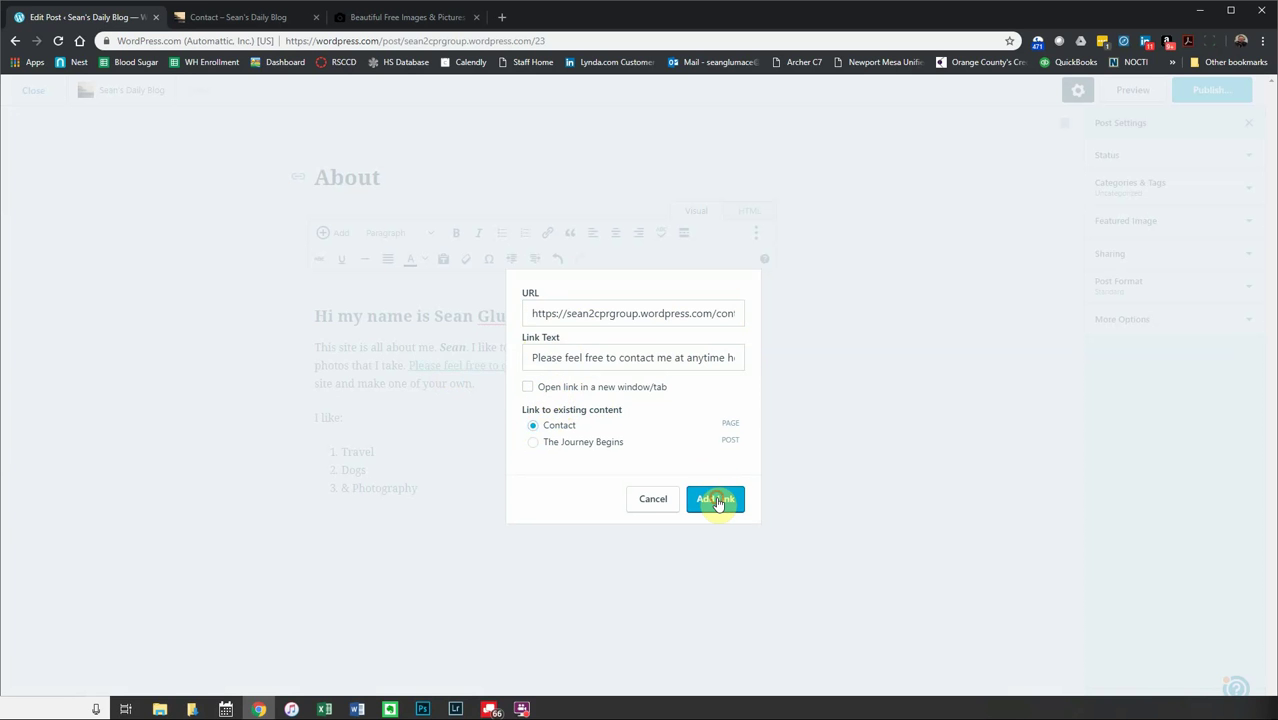
left_click(530, 386)
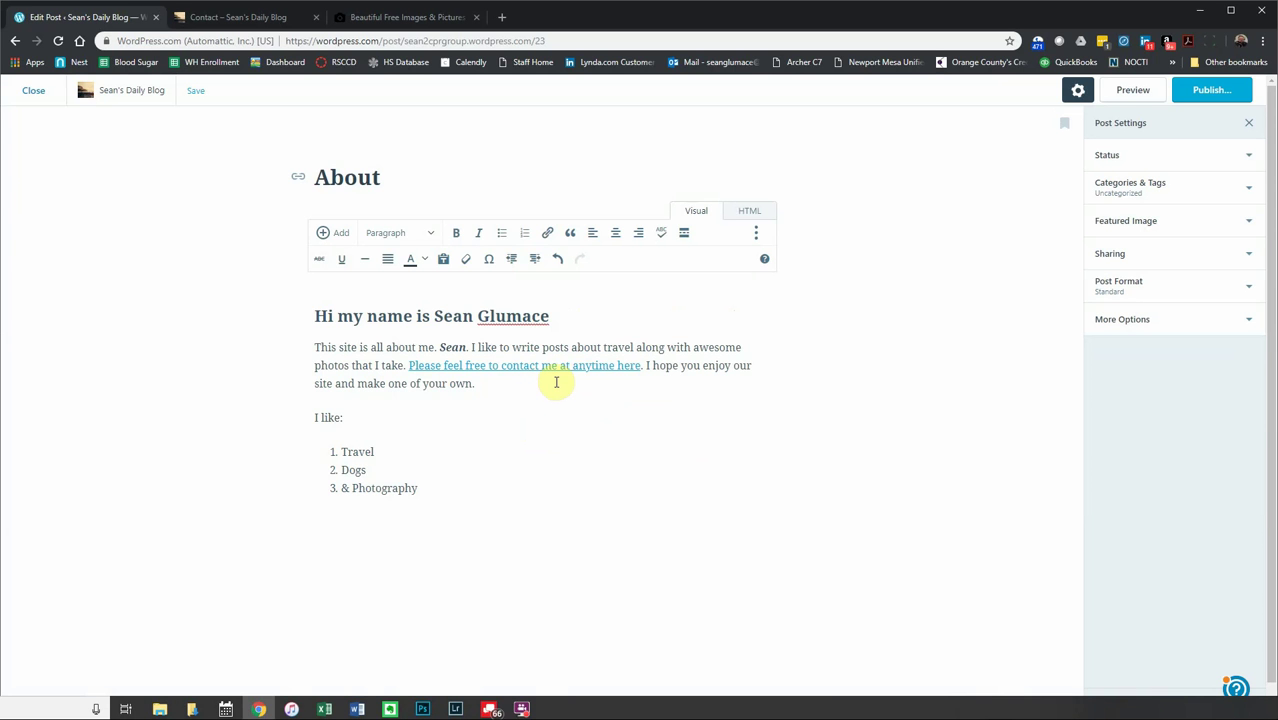
- Add the line 'To be or not to be.' after & Photography as a blockquote
left_click(457, 487)
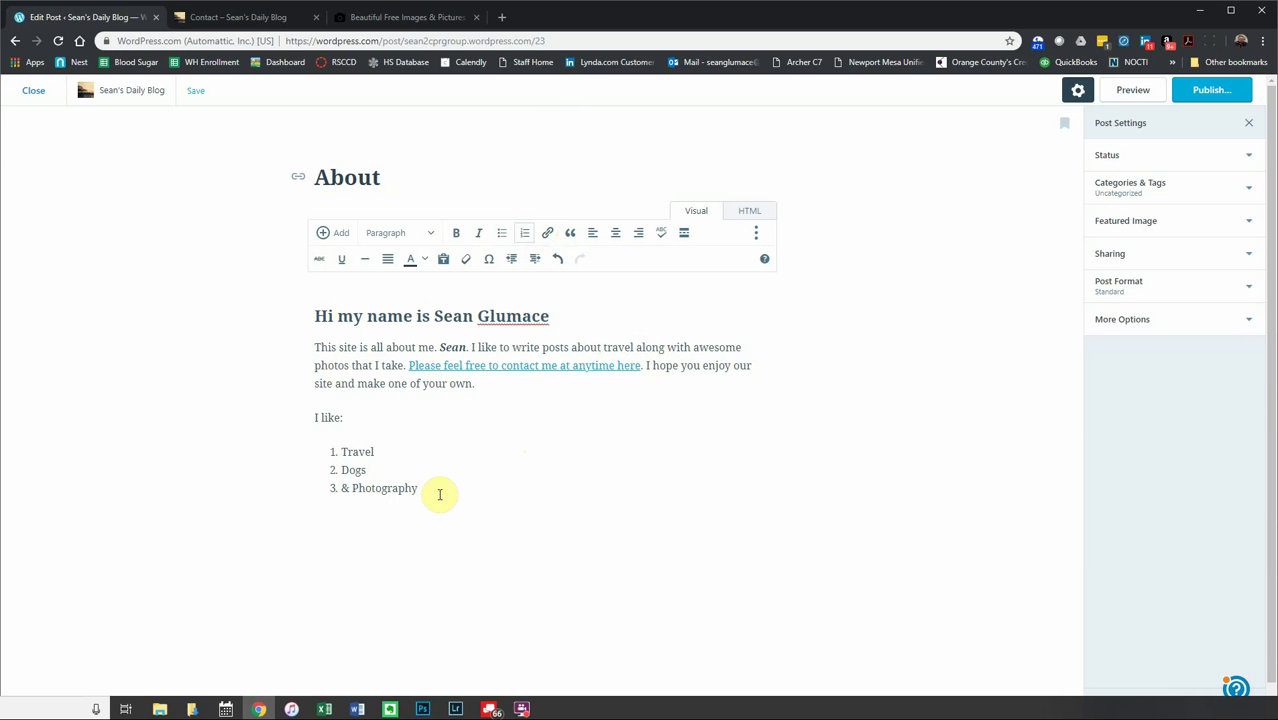
key("Return")
key("Return")
type("To be or not to be.")
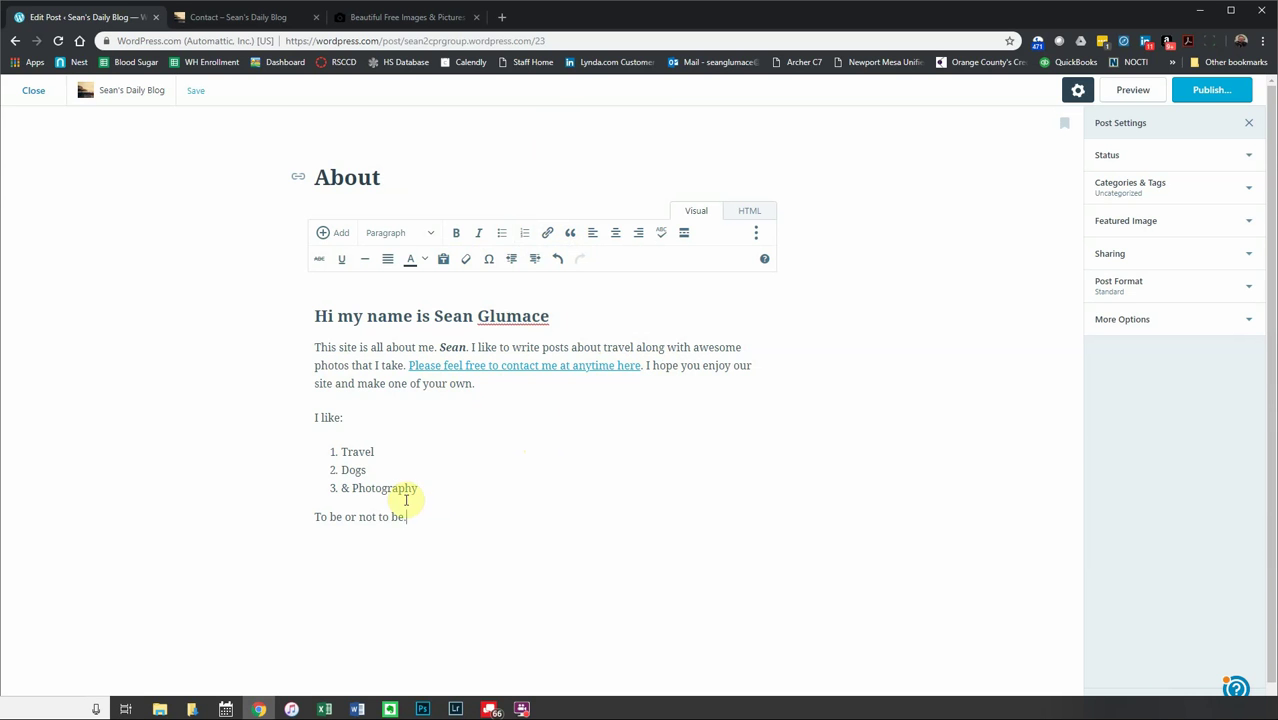
left_click_drag(428, 516, 283, 518)
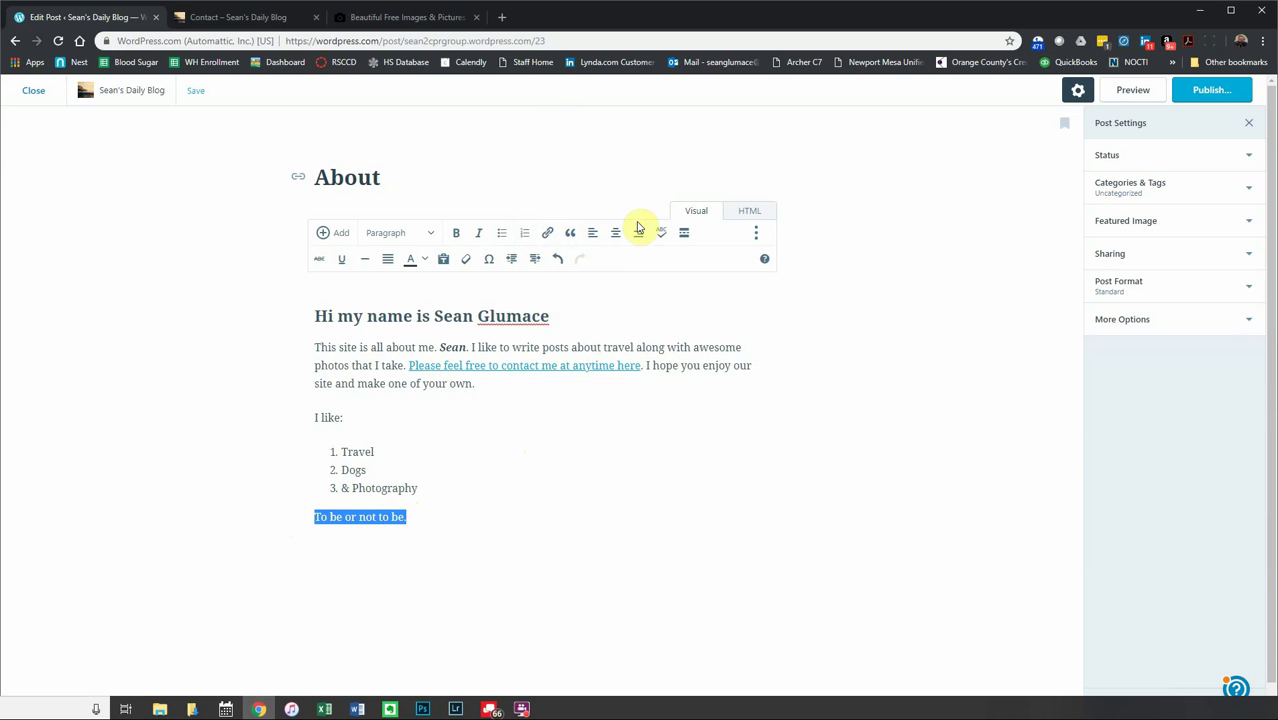
left_click(570, 240)
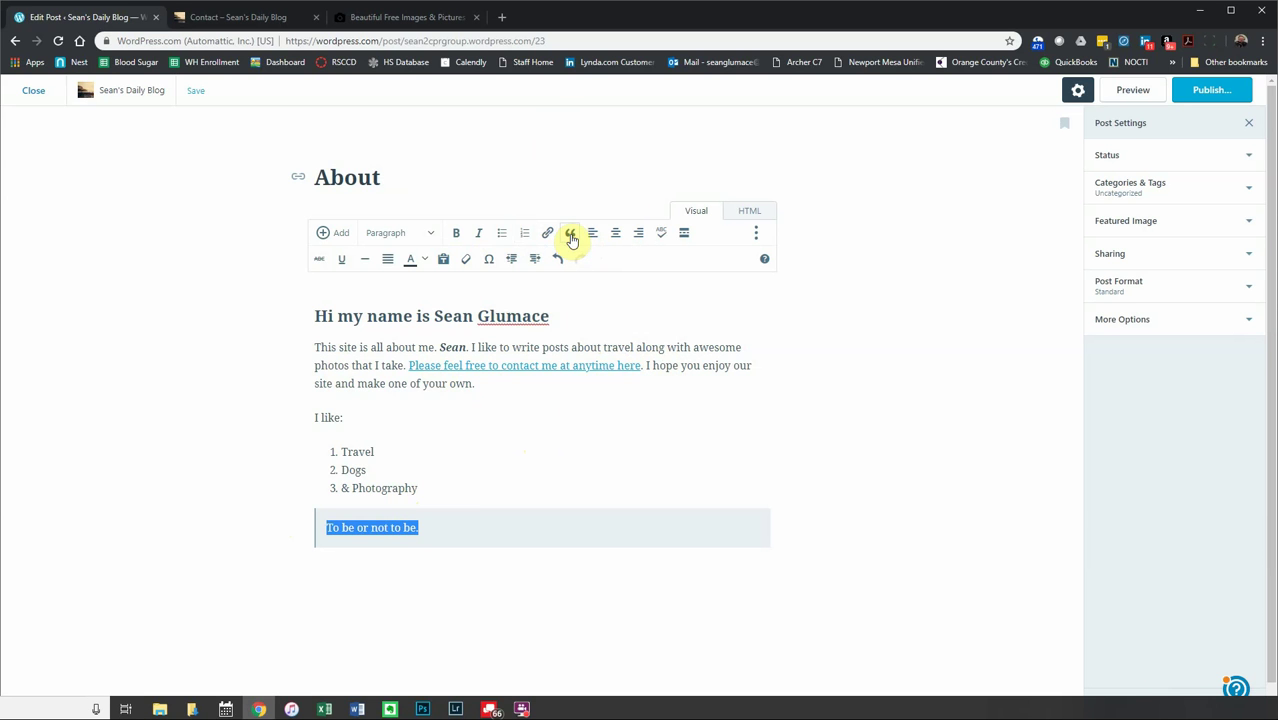
left_click(448, 481)
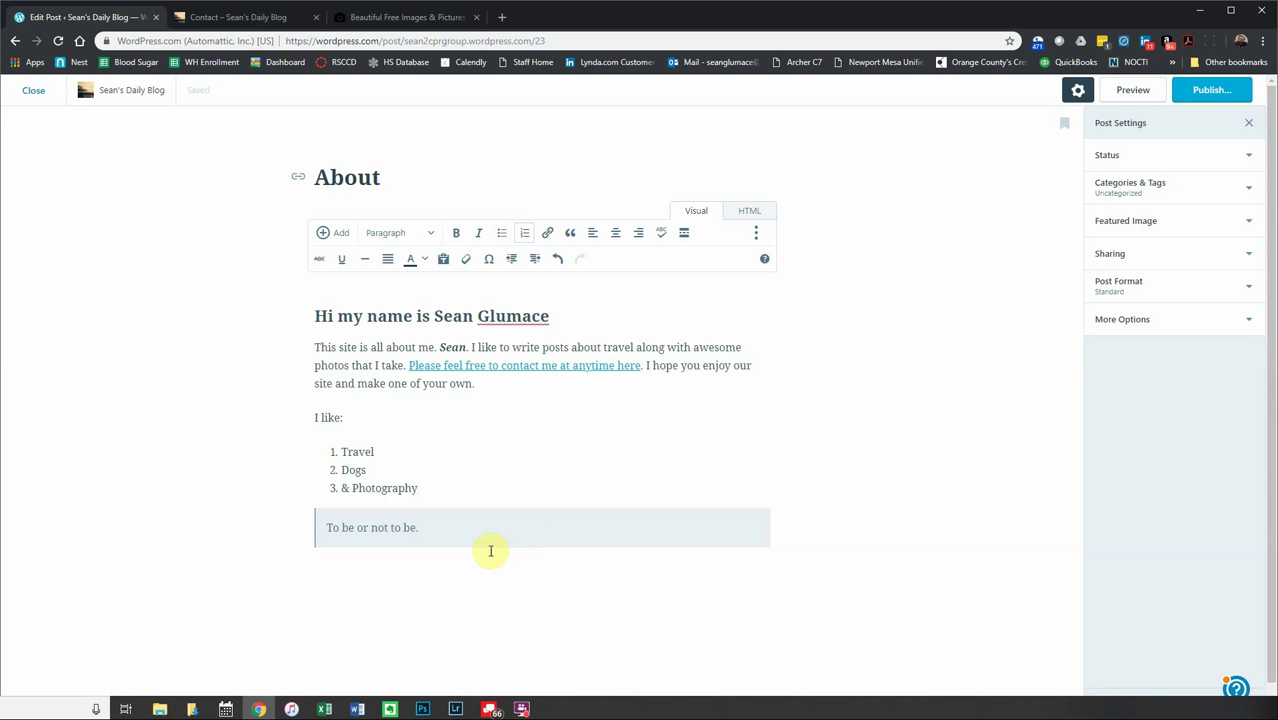
- Try centre and right alignment on the intro paragraph, restore left alignment, and enable proofreading
left_click_drag(492, 383, 274, 346)
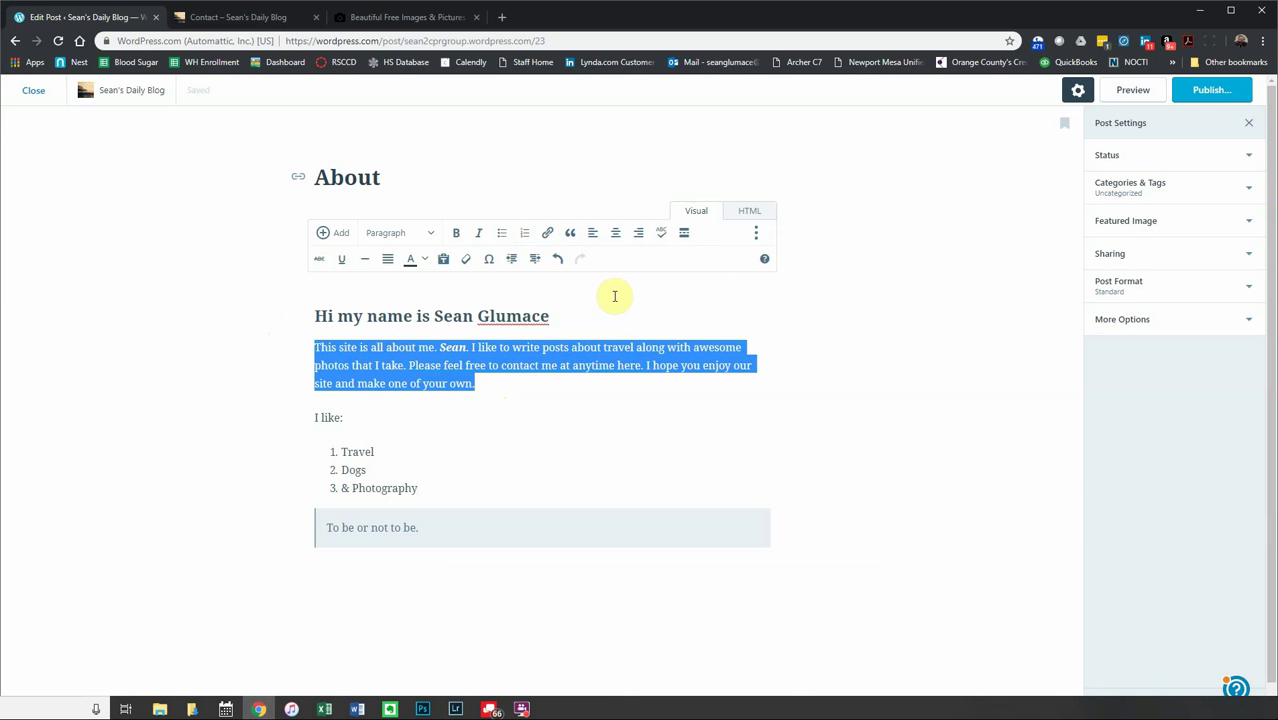
left_click(614, 240)
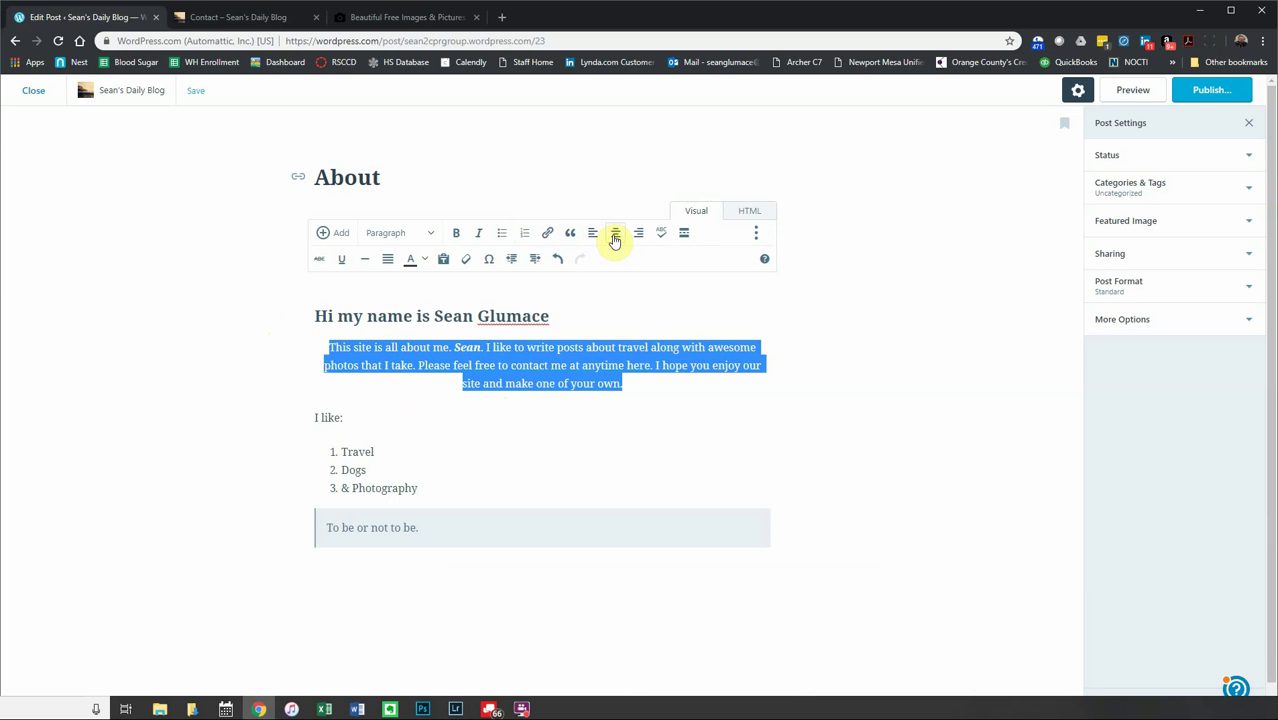
left_click(641, 238)
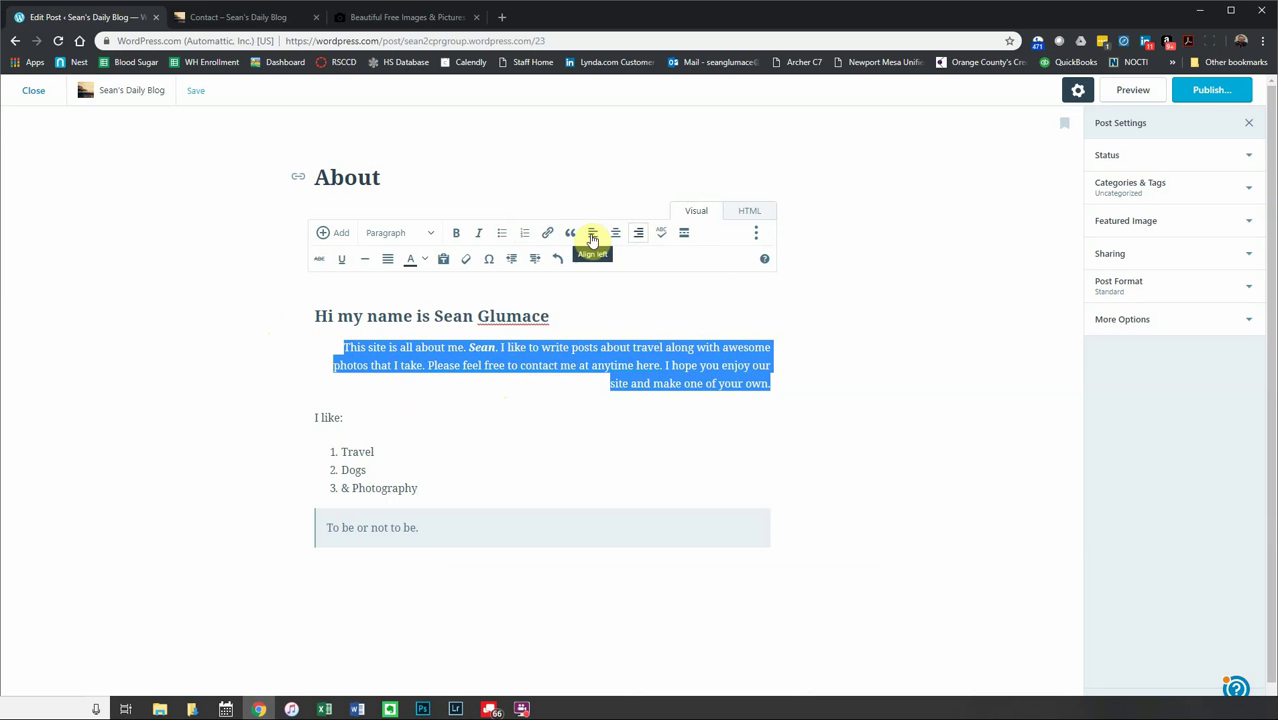
left_click(591, 238)
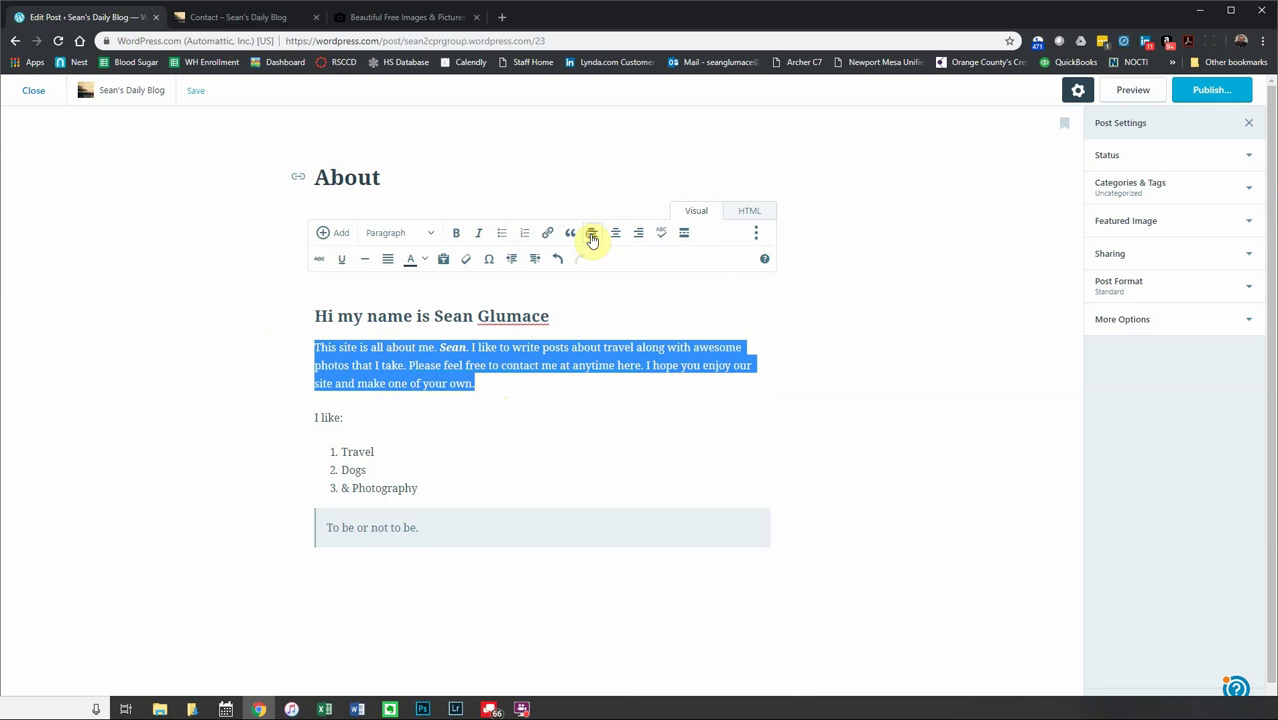
left_click(661, 235)
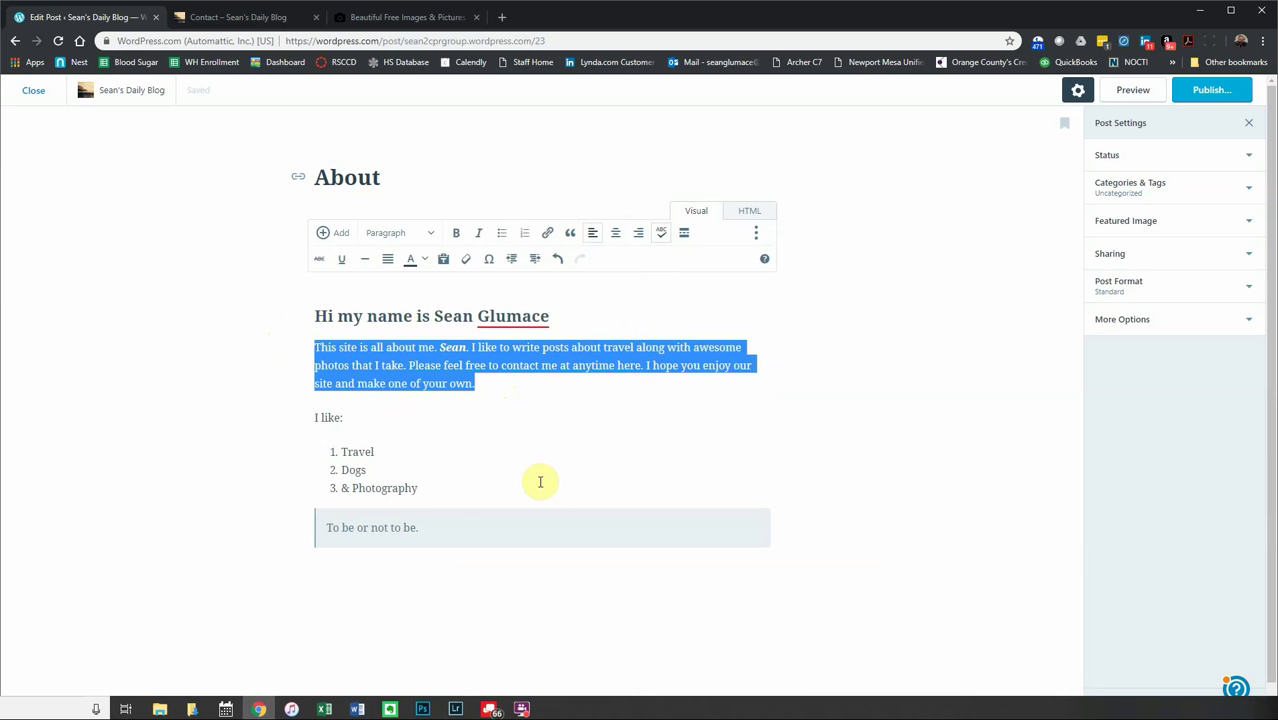
- Retype the flagged surname in the greeting heading to clear its spelling error
left_click(536, 320)
right_click(545, 320)
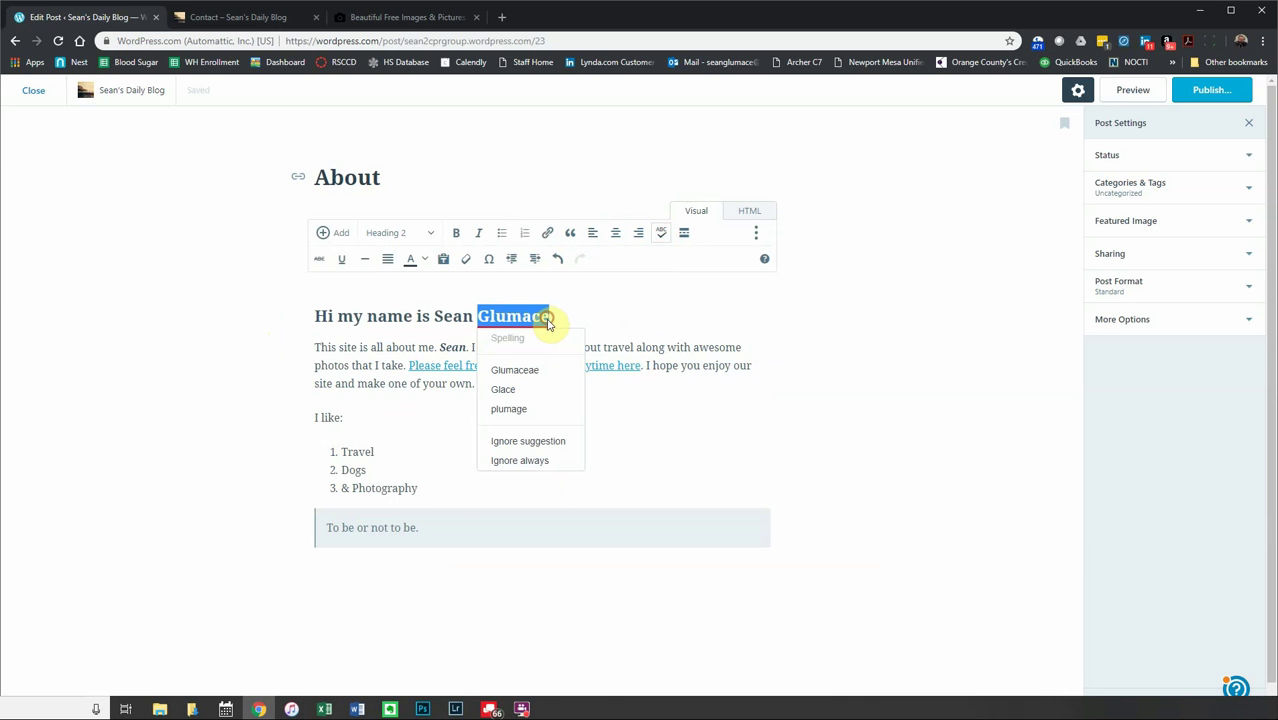
key("BackSpace")
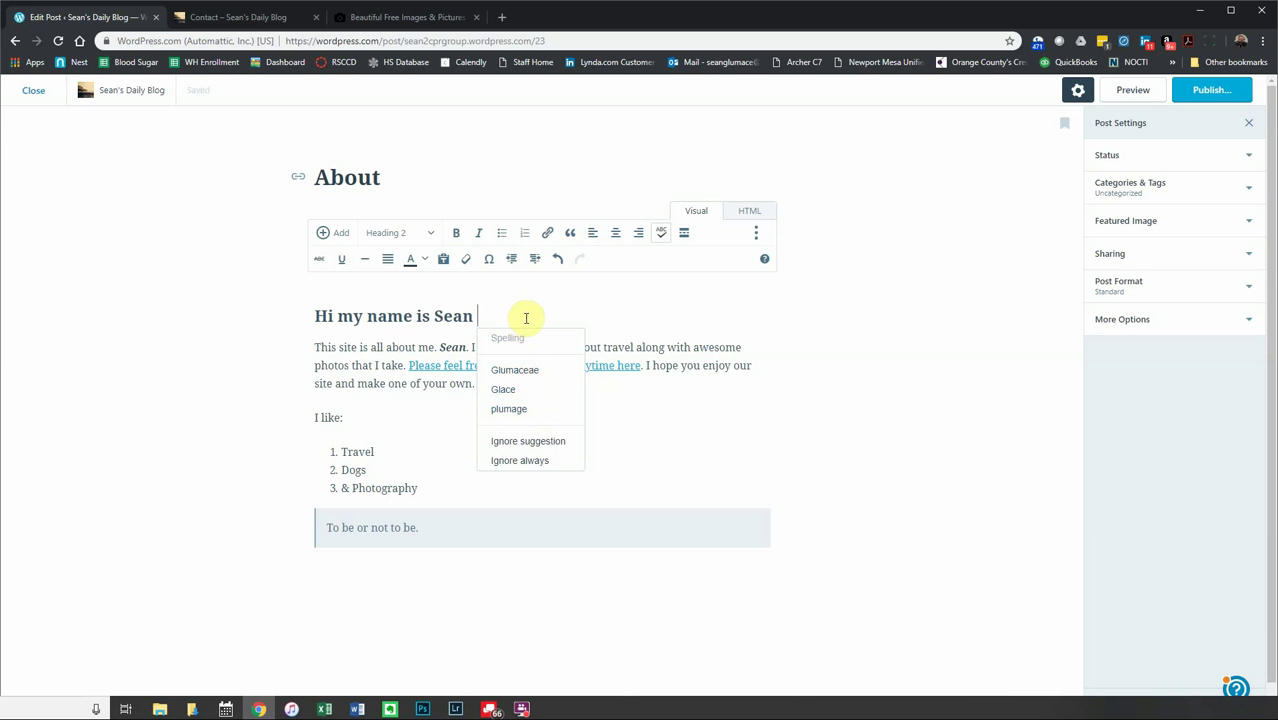
type("Glumace")
left_click(657, 393)
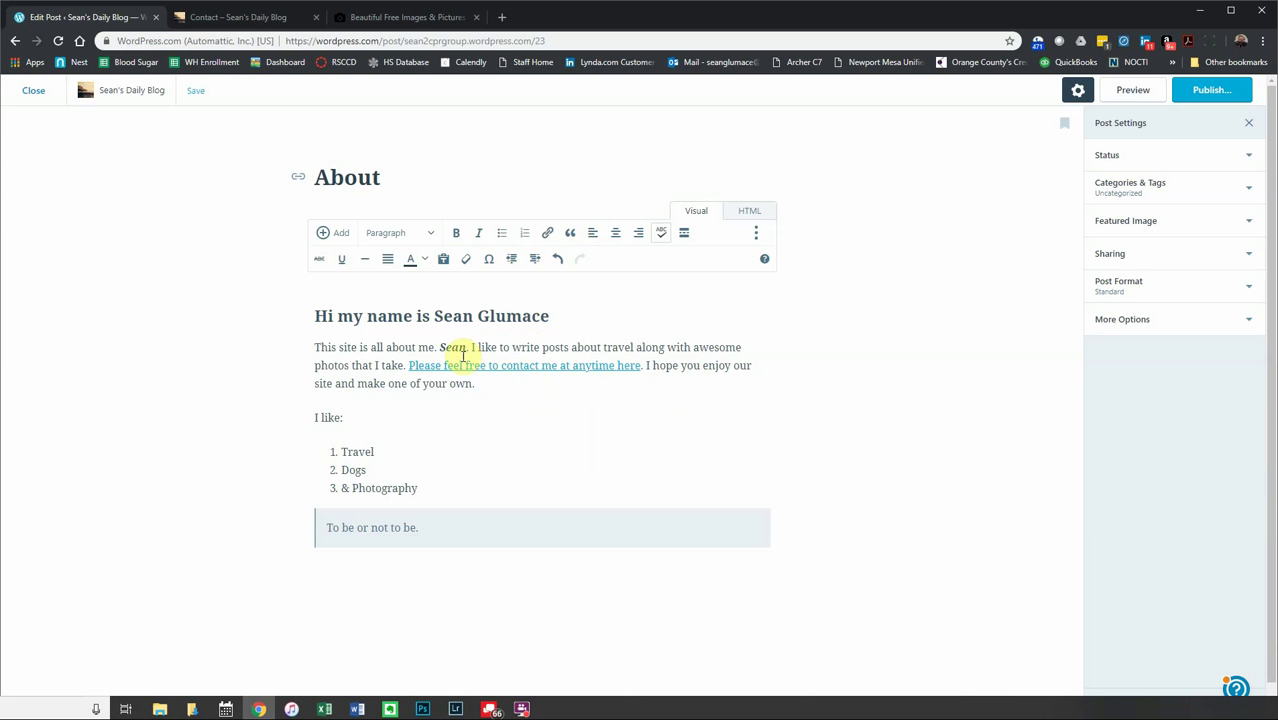
left_click_drag(431, 316, 549, 320)
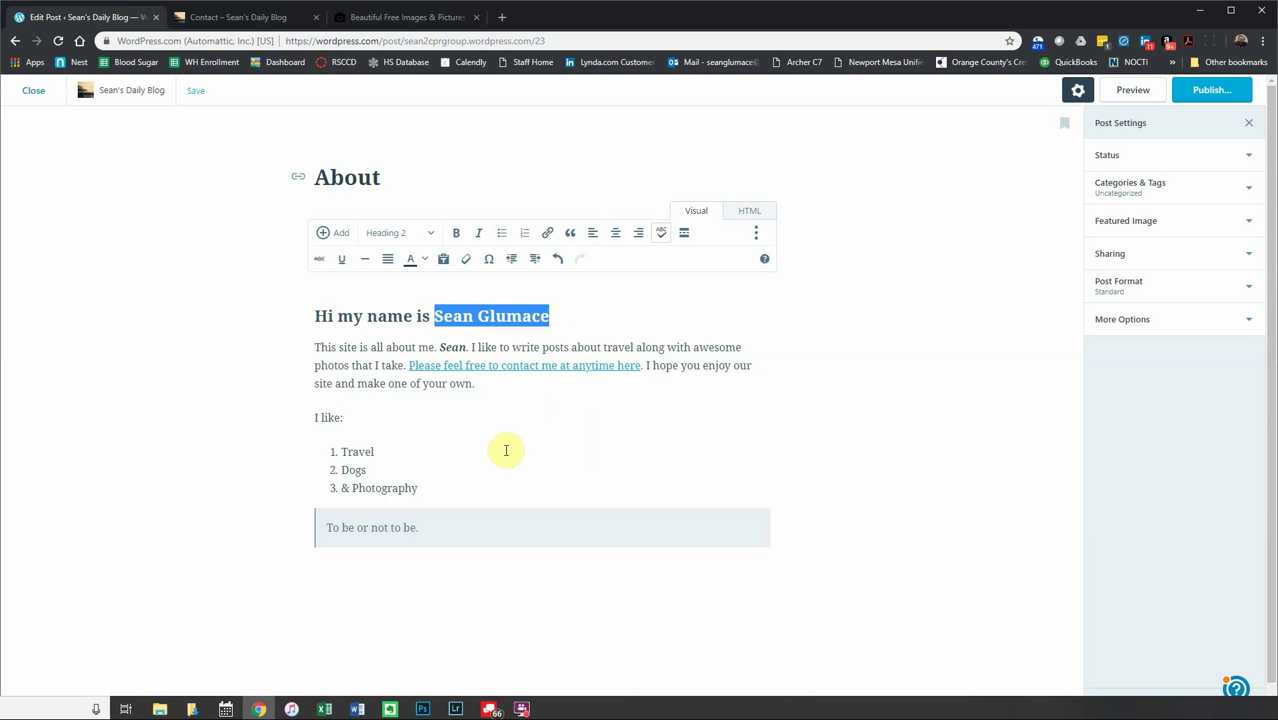
left_click(655, 424)
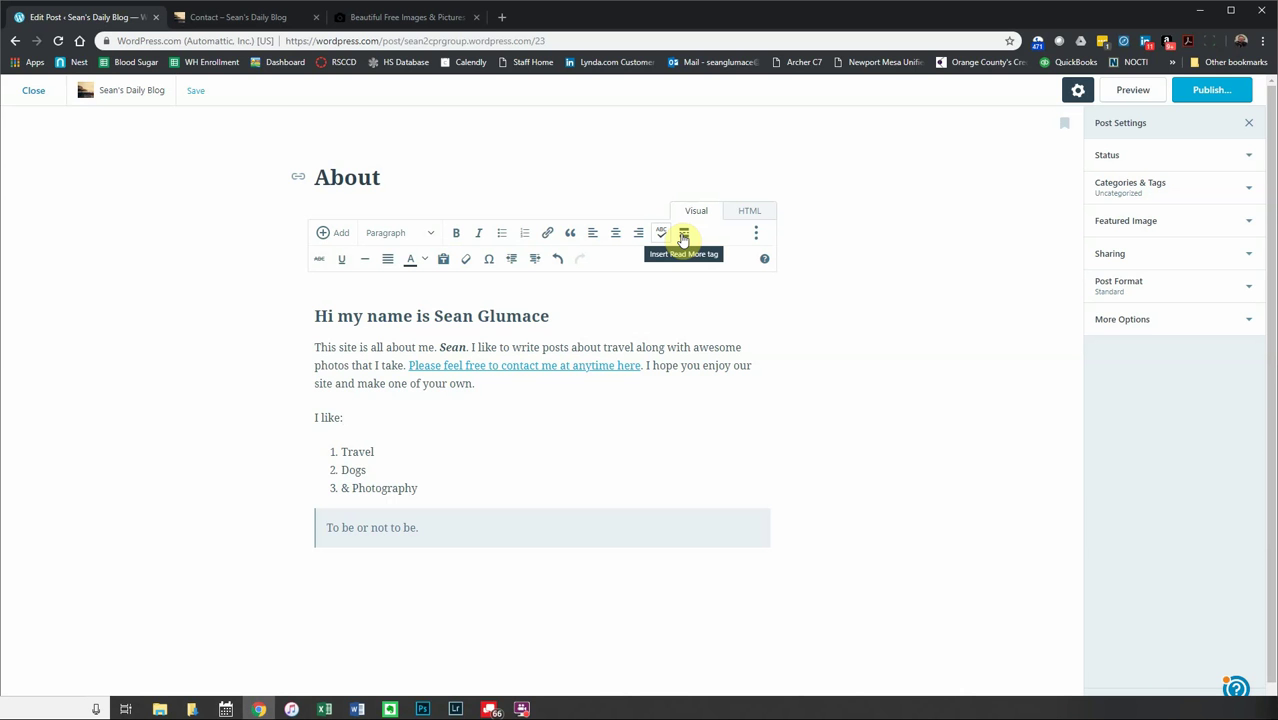
- Strike through 'I like to write posts' and underline 'awesome' in the intro paragraph
left_click(663, 234)
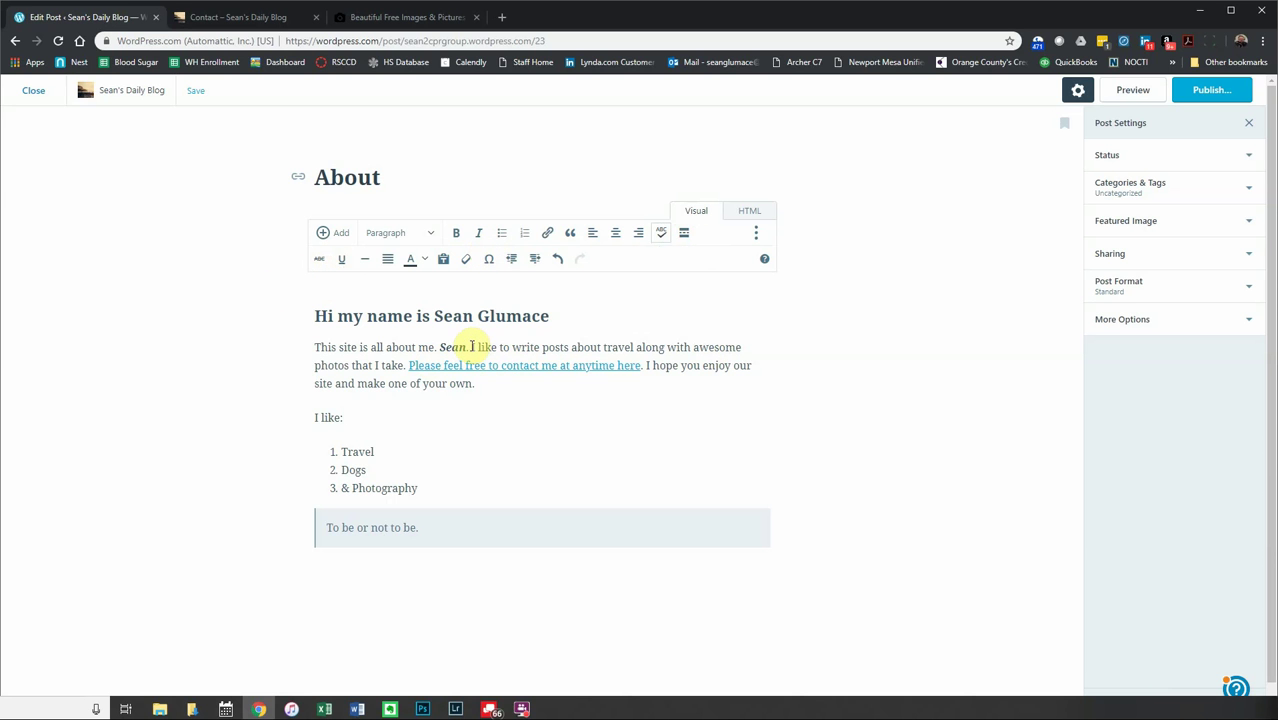
left_click_drag(472, 347, 569, 347)
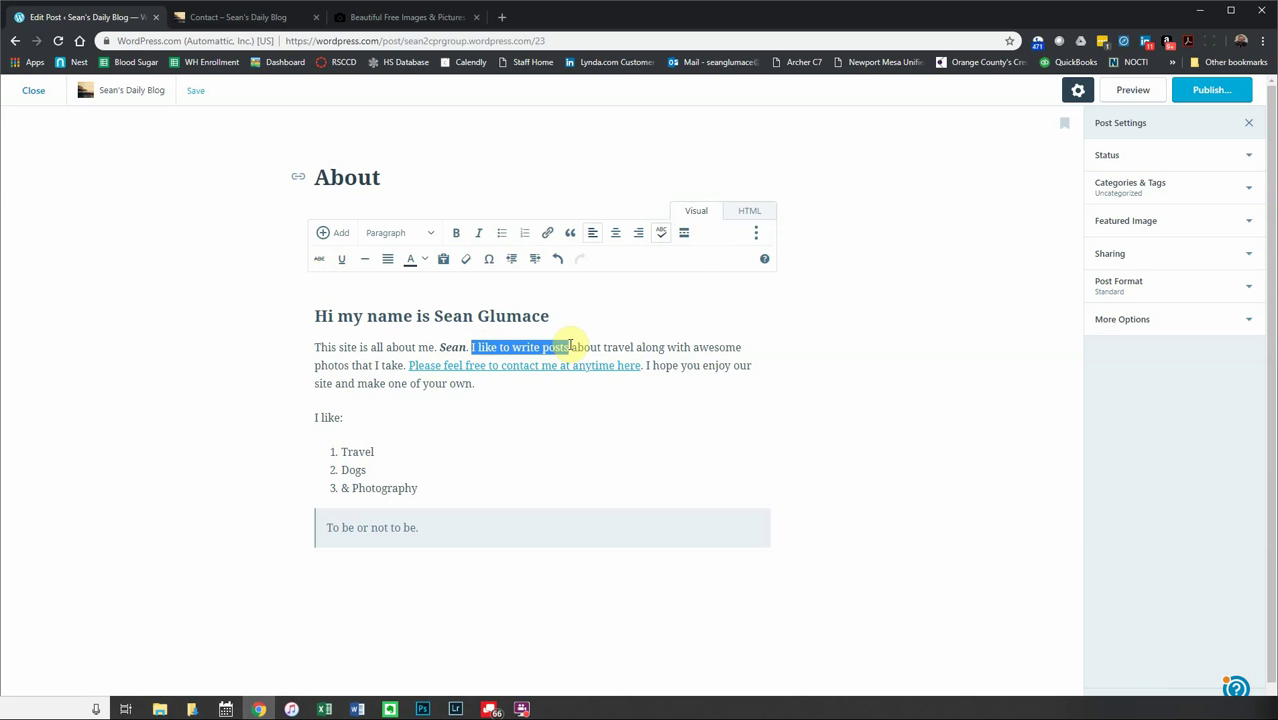
left_click(320, 259)
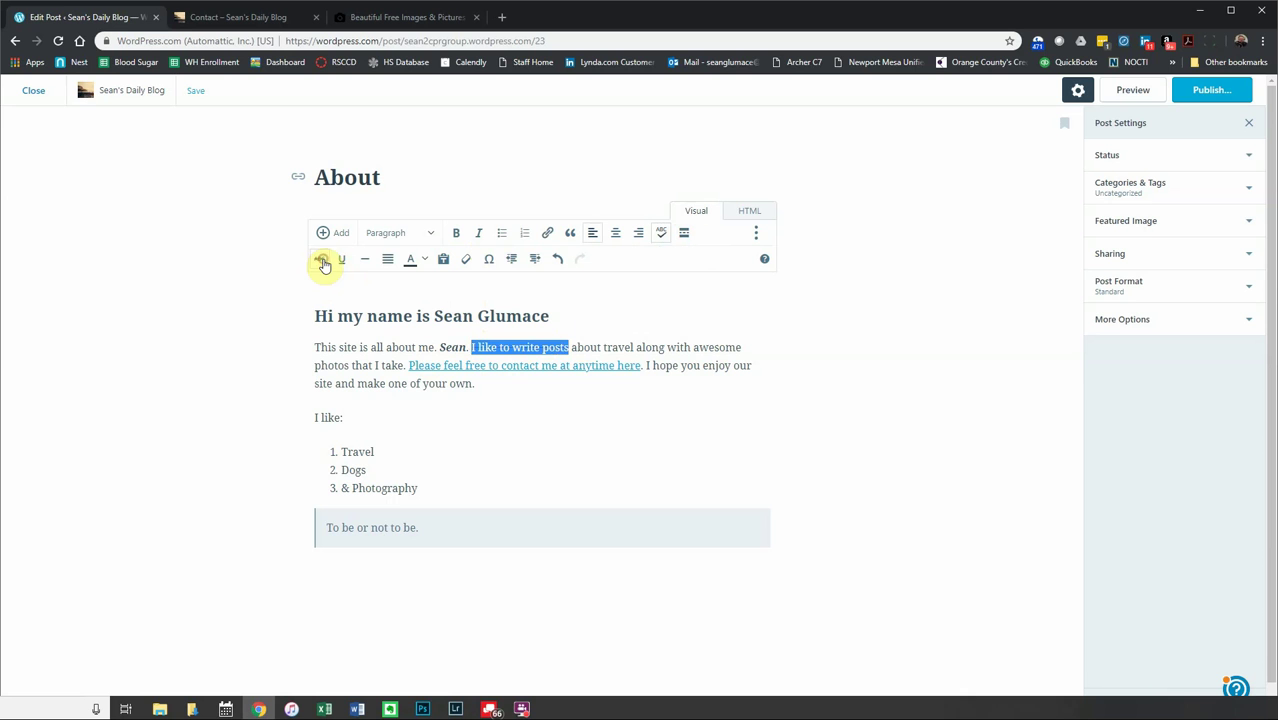
left_click(610, 355)
left_click(614, 340)
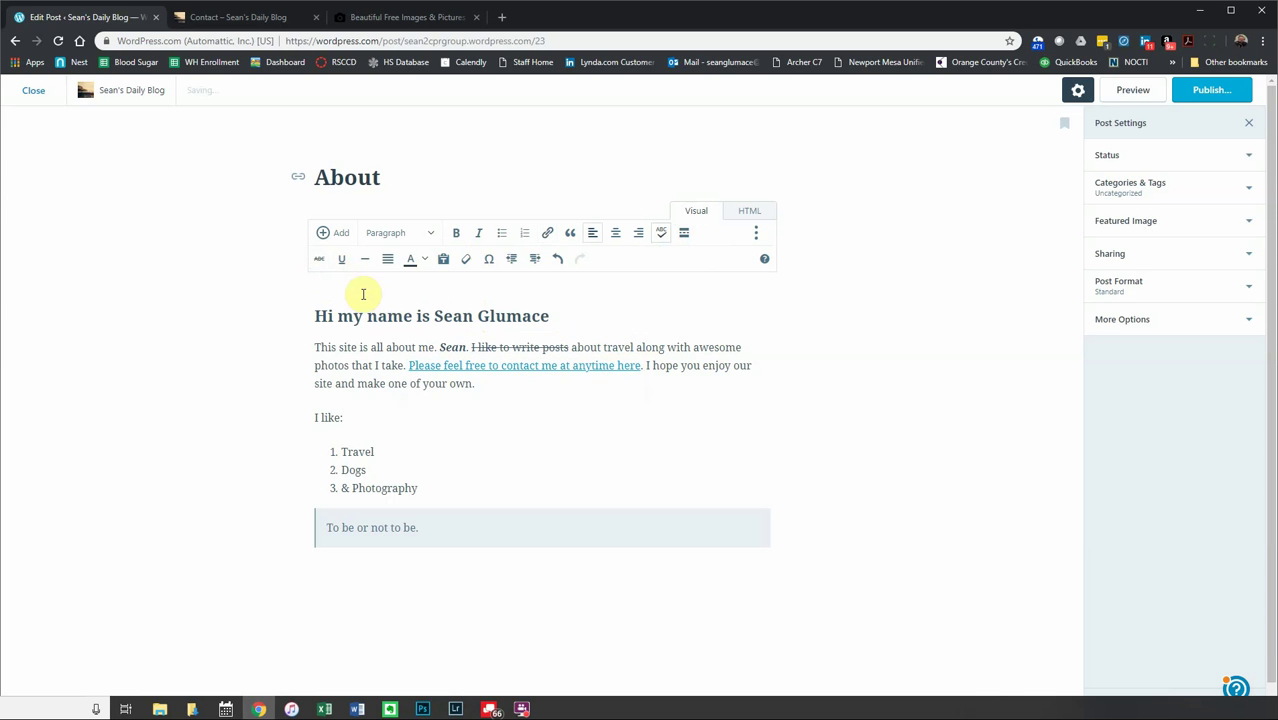
left_click_drag(738, 346, 691, 345)
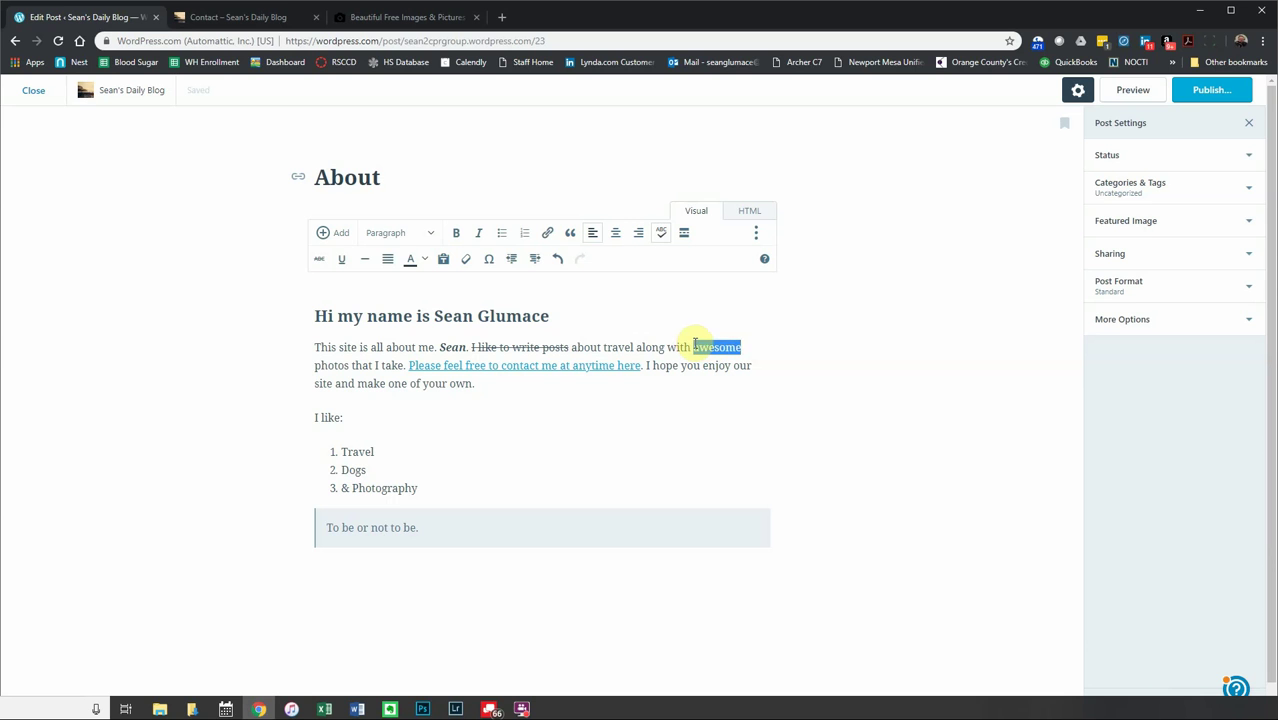
left_click(343, 262)
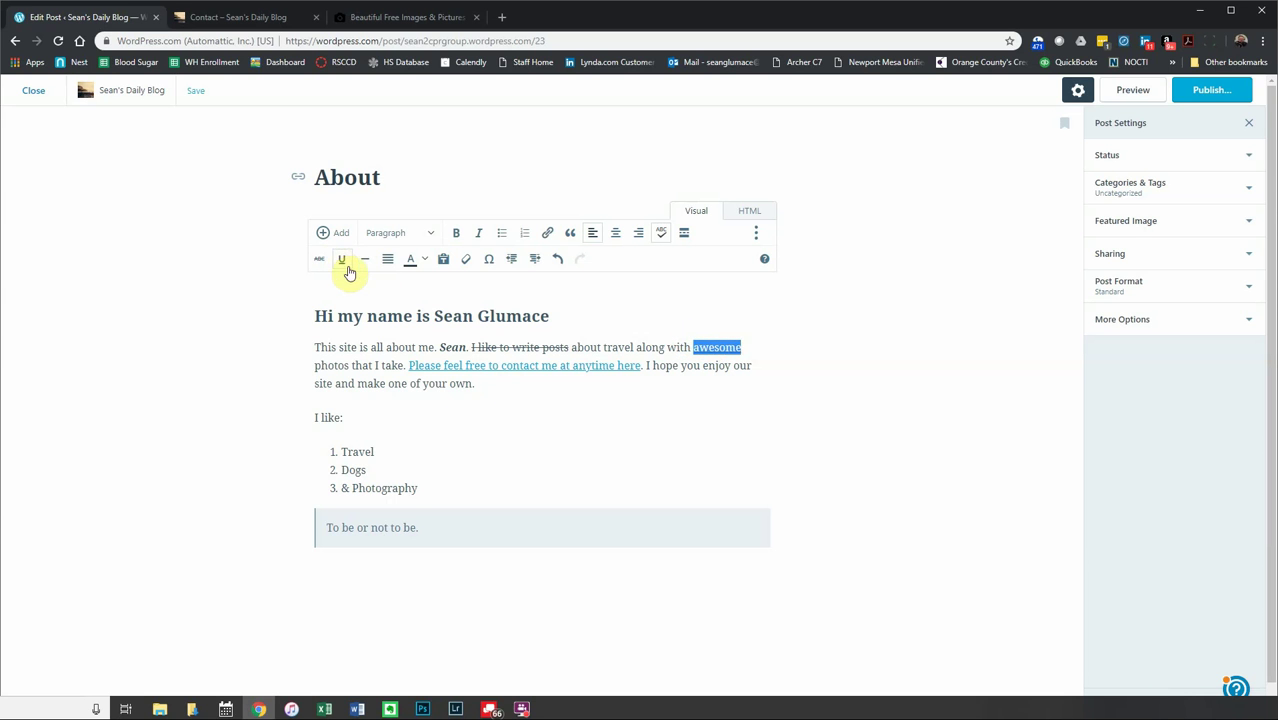
- Insert a horizontal line below the intro paragraph
left_click(492, 382)
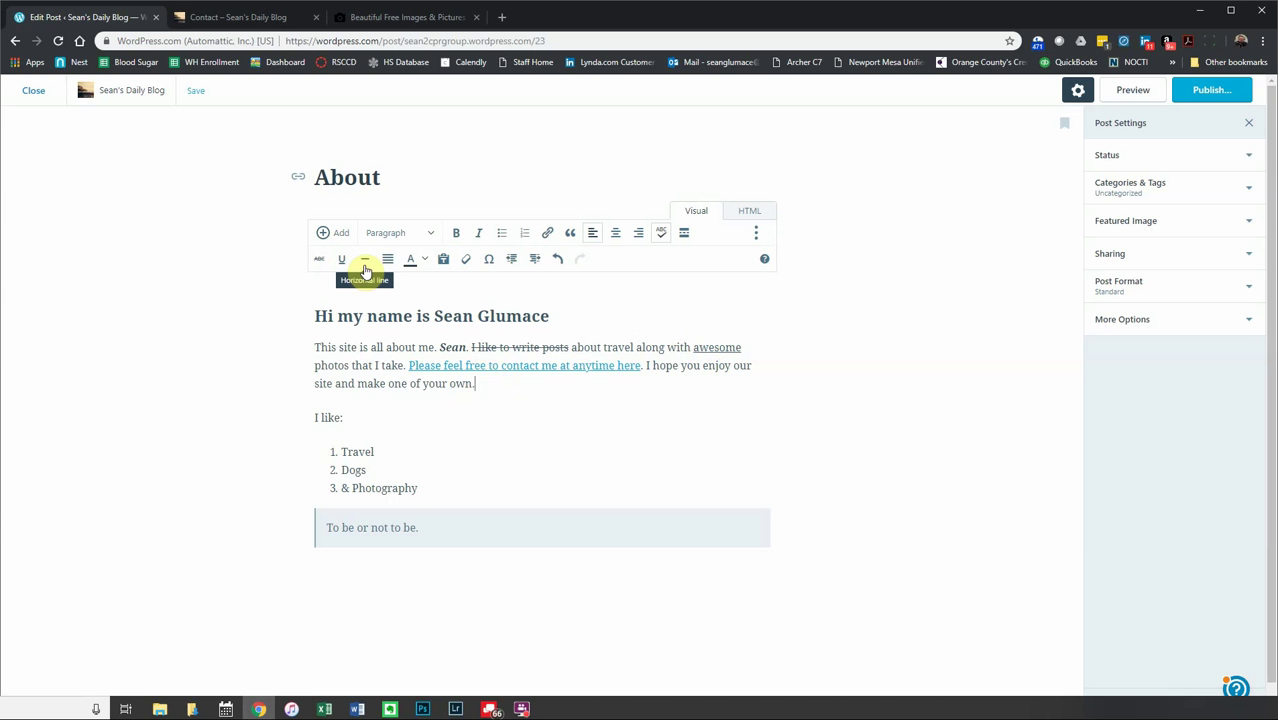
key("Return")
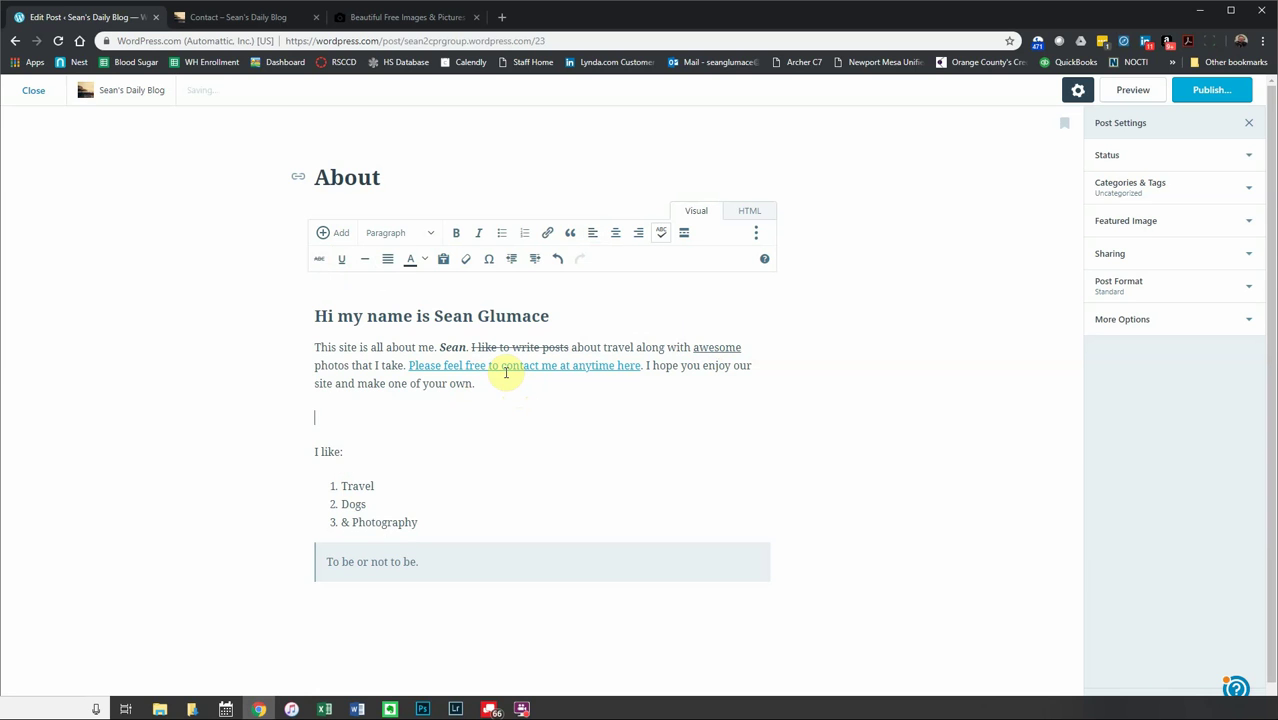
left_click(363, 265)
- Justify the intro paragraph
left_click(497, 384)
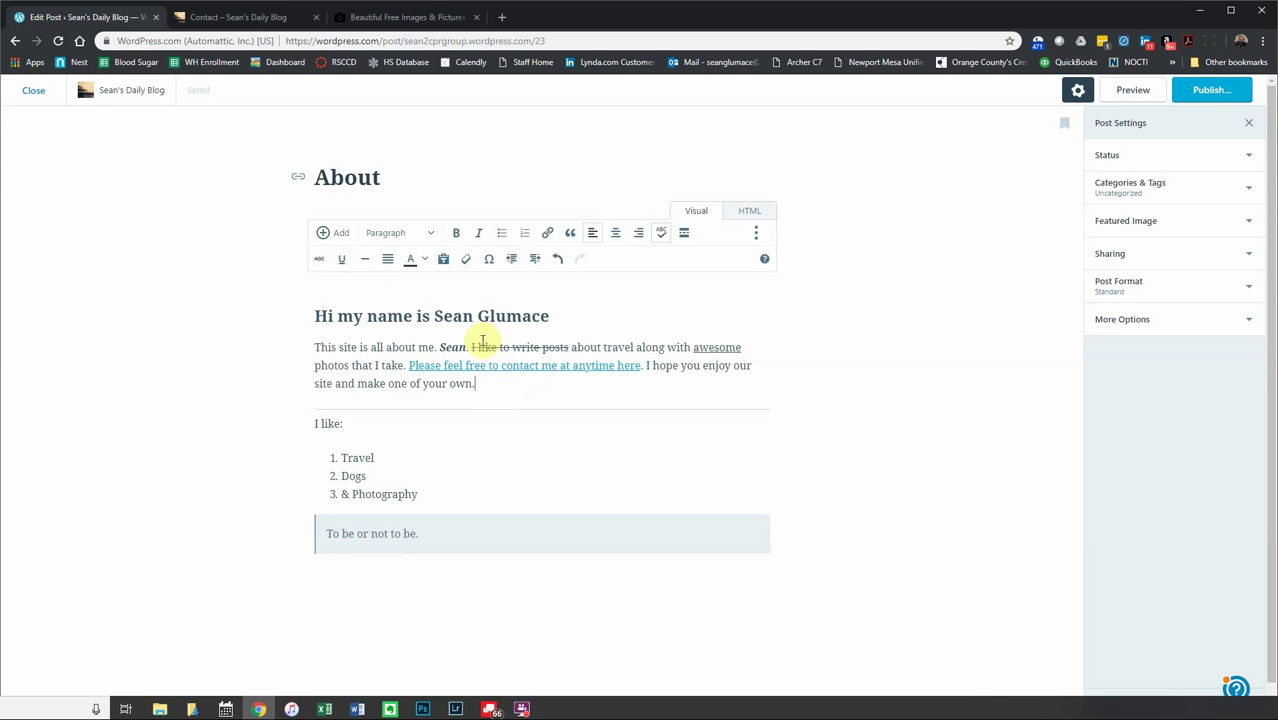
left_click_drag(483, 387, 314, 342)
left_click(388, 260)
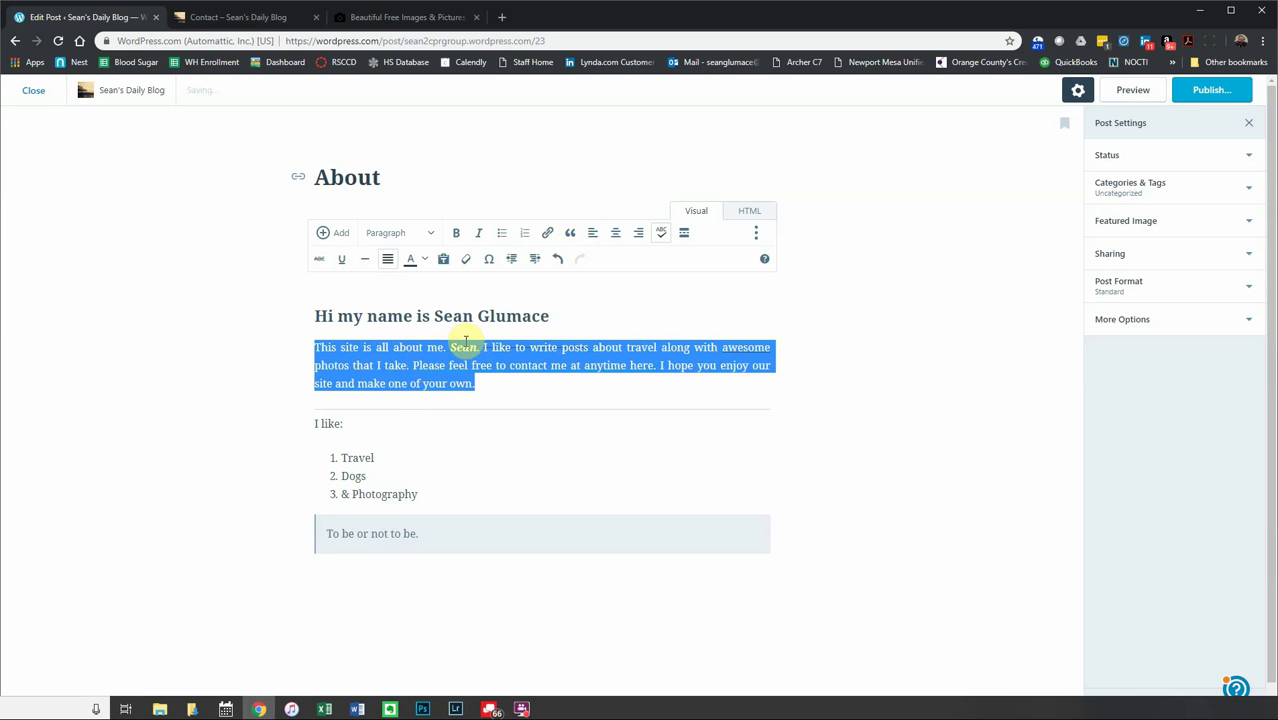
- Remove justification from the intro paragraph and colour the author's first name dark navy
left_click(389, 262)
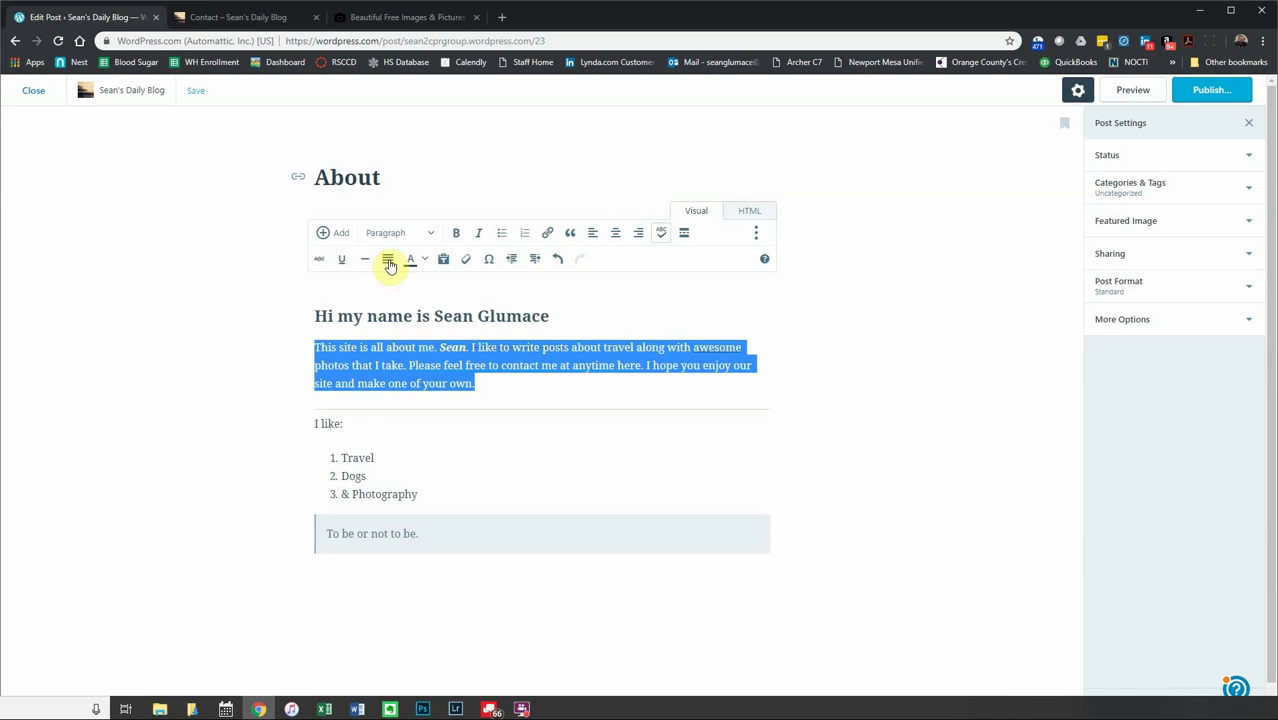
left_click(768, 367)
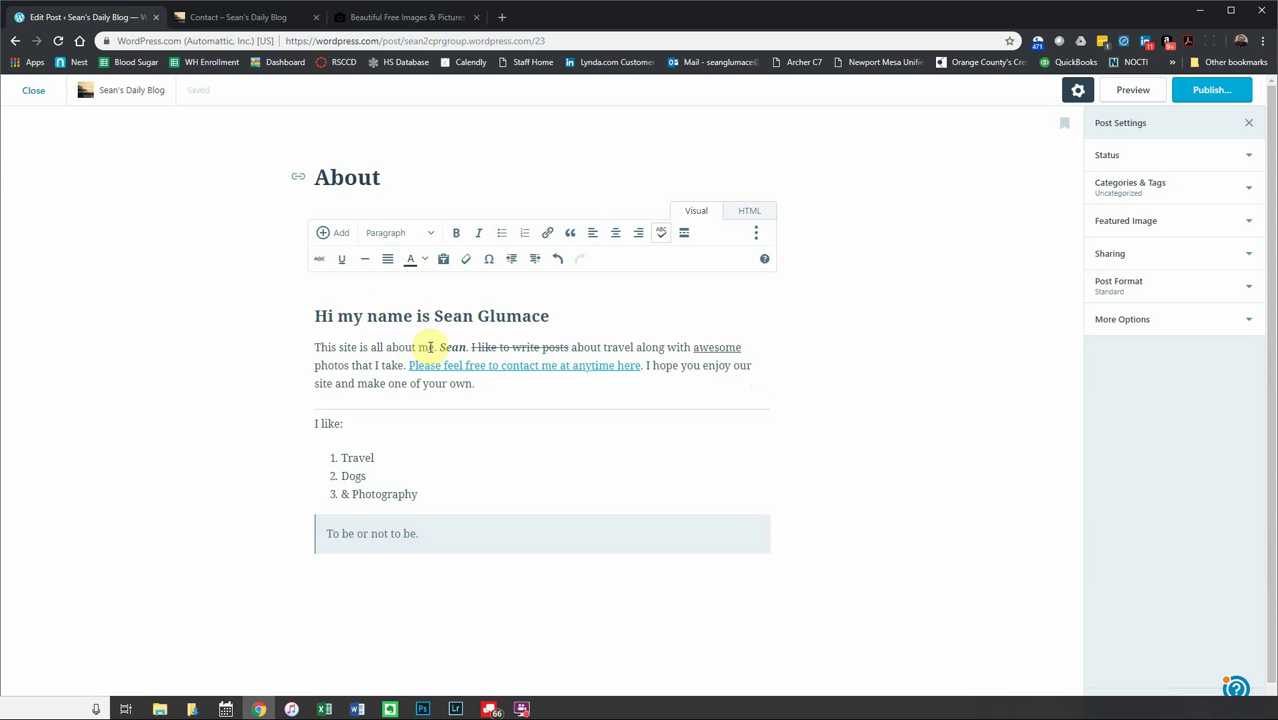
double_click(465, 347)
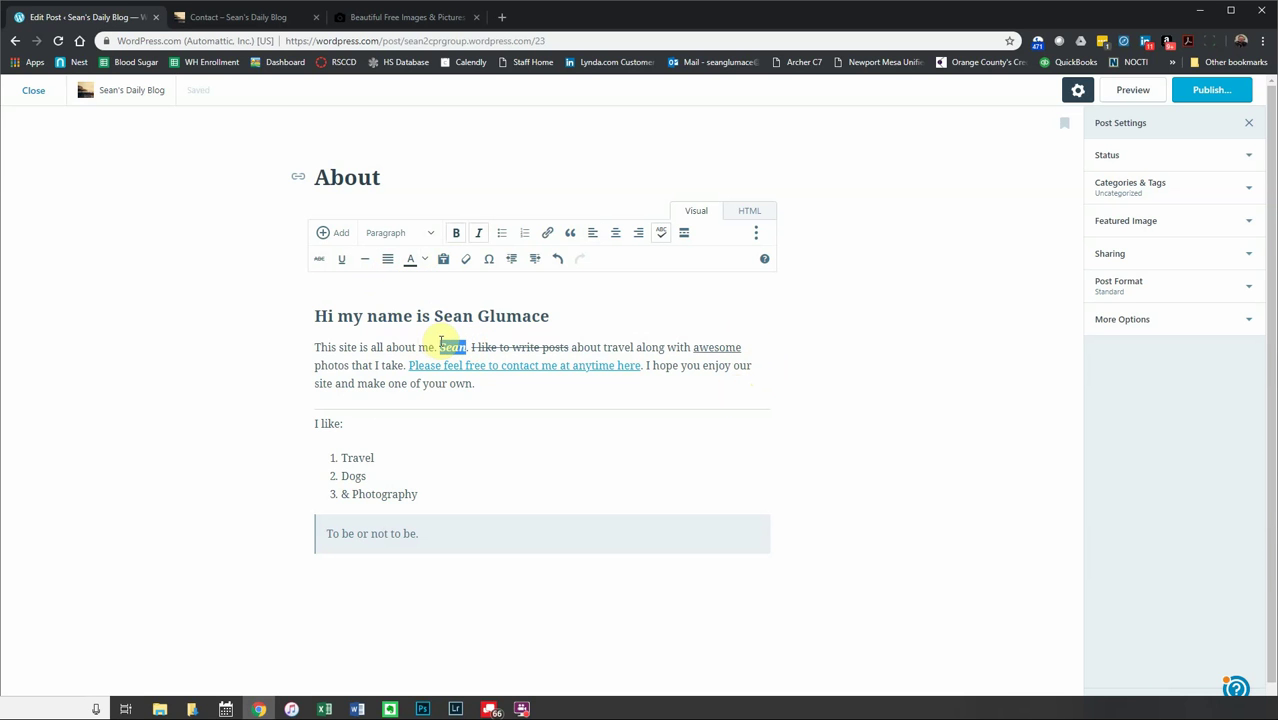
left_click(426, 265)
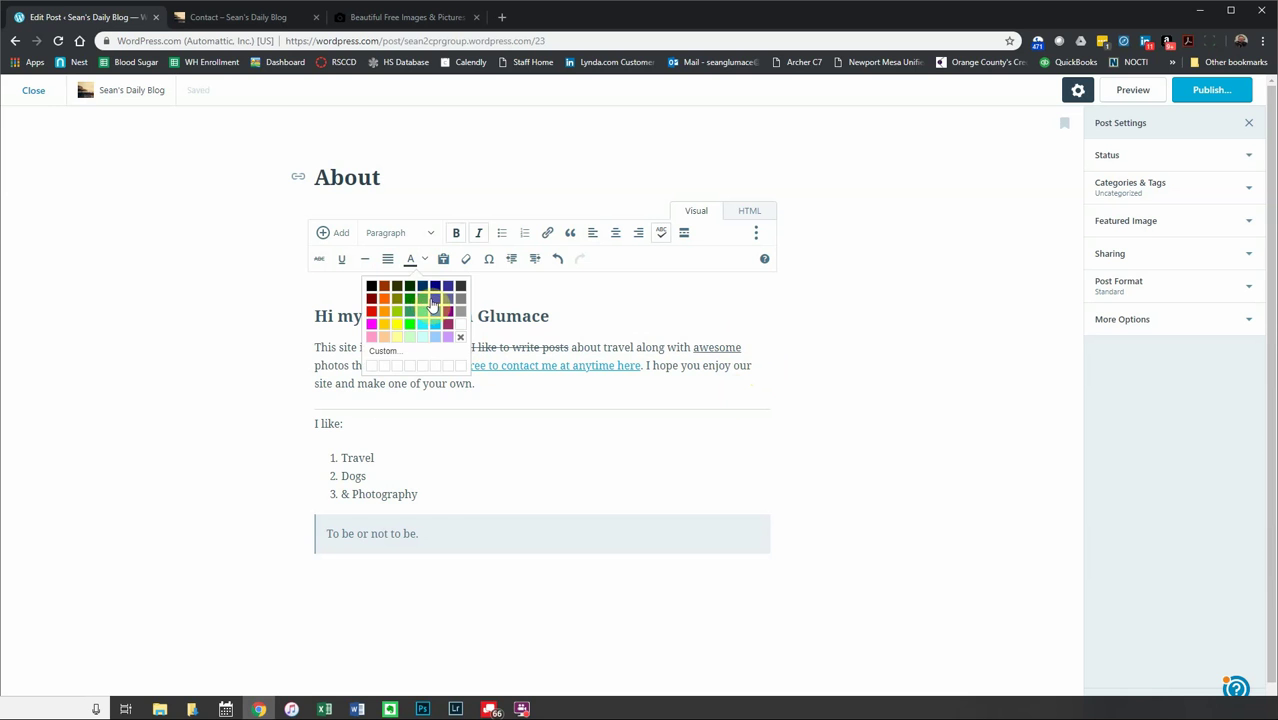
left_click(436, 290)
left_click(477, 378)
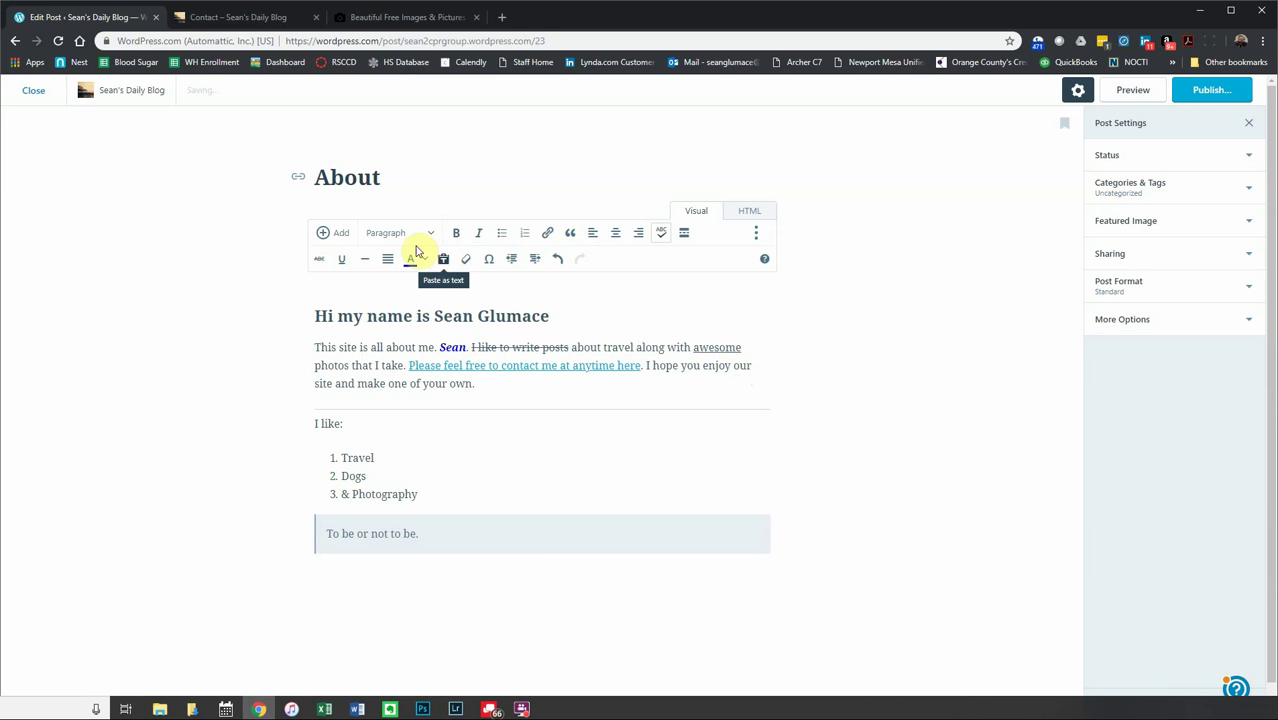
- In a new tab, find Wikipedia and open the Island article via 'tropical island'
left_click(506, 18)
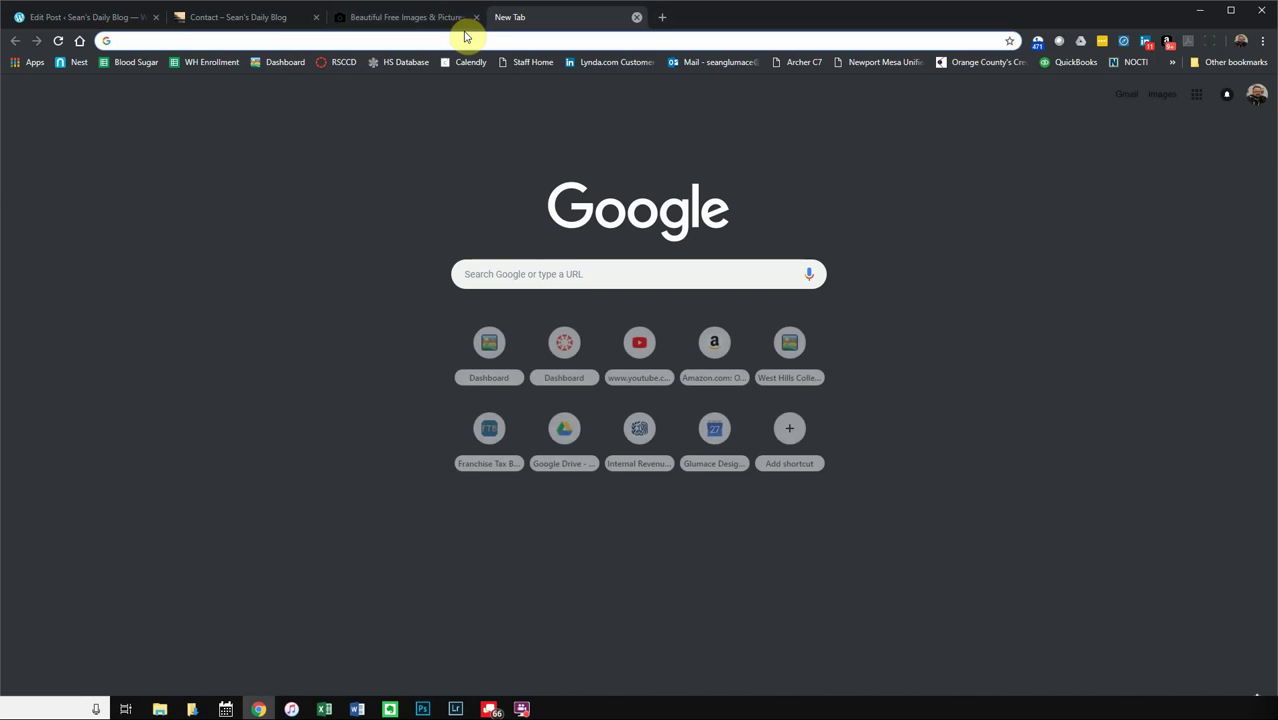
type("wiki")
key("Return")
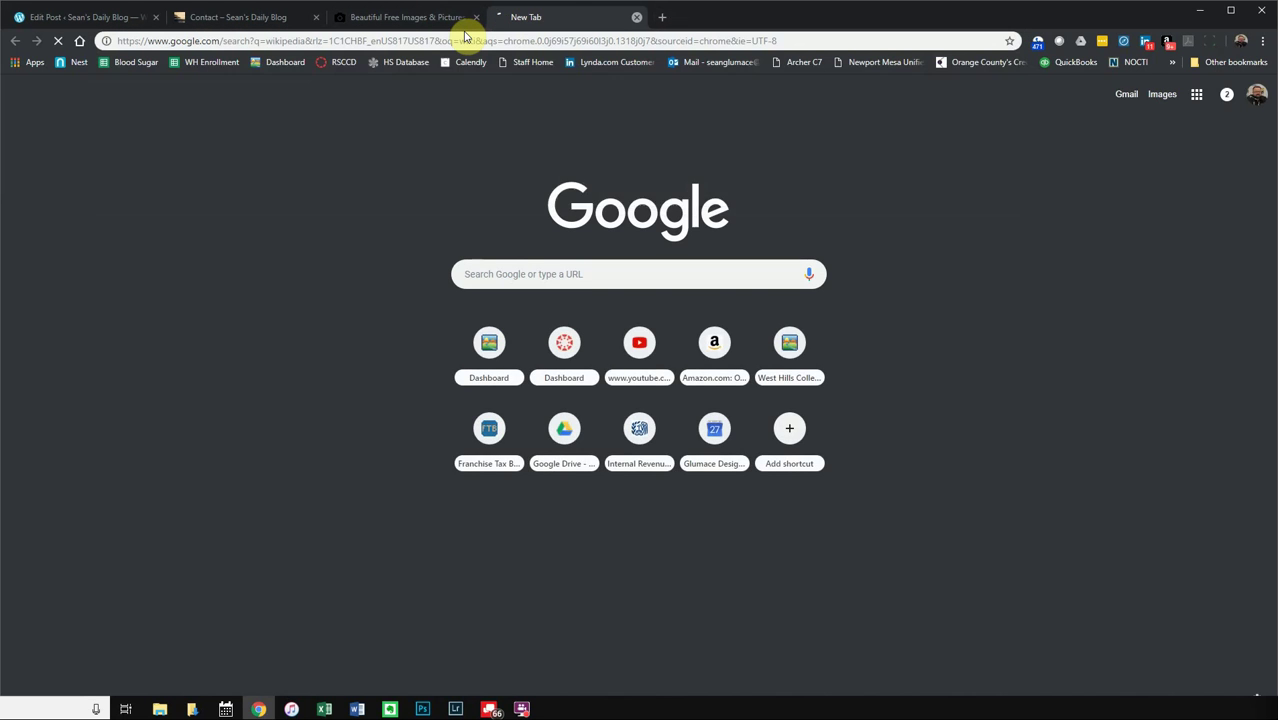
left_click(143, 199)
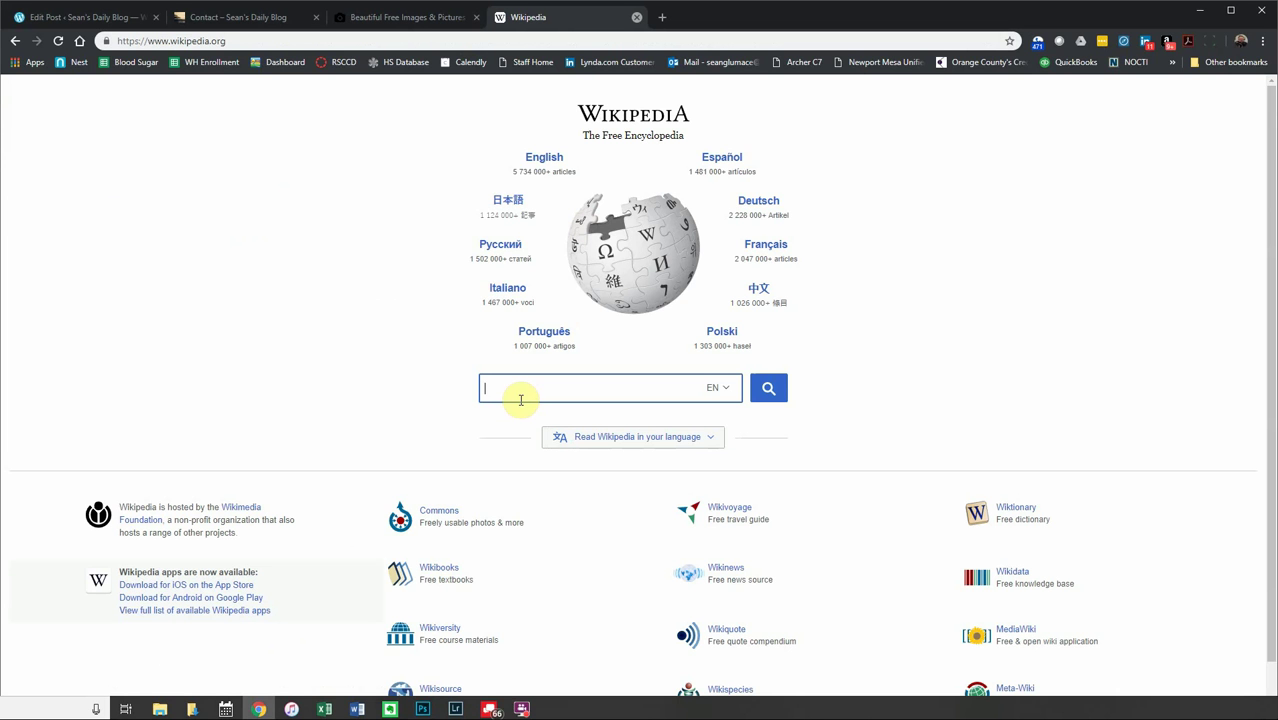
type("tropical island")
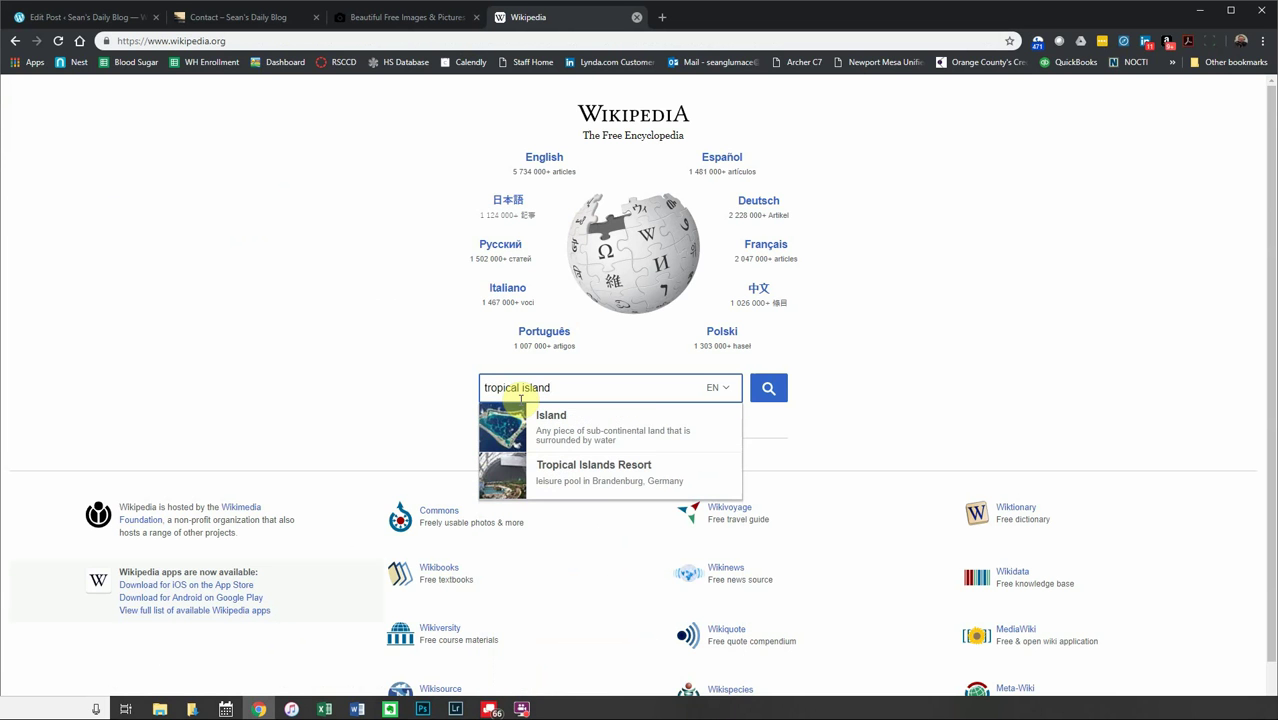
left_click(590, 437)
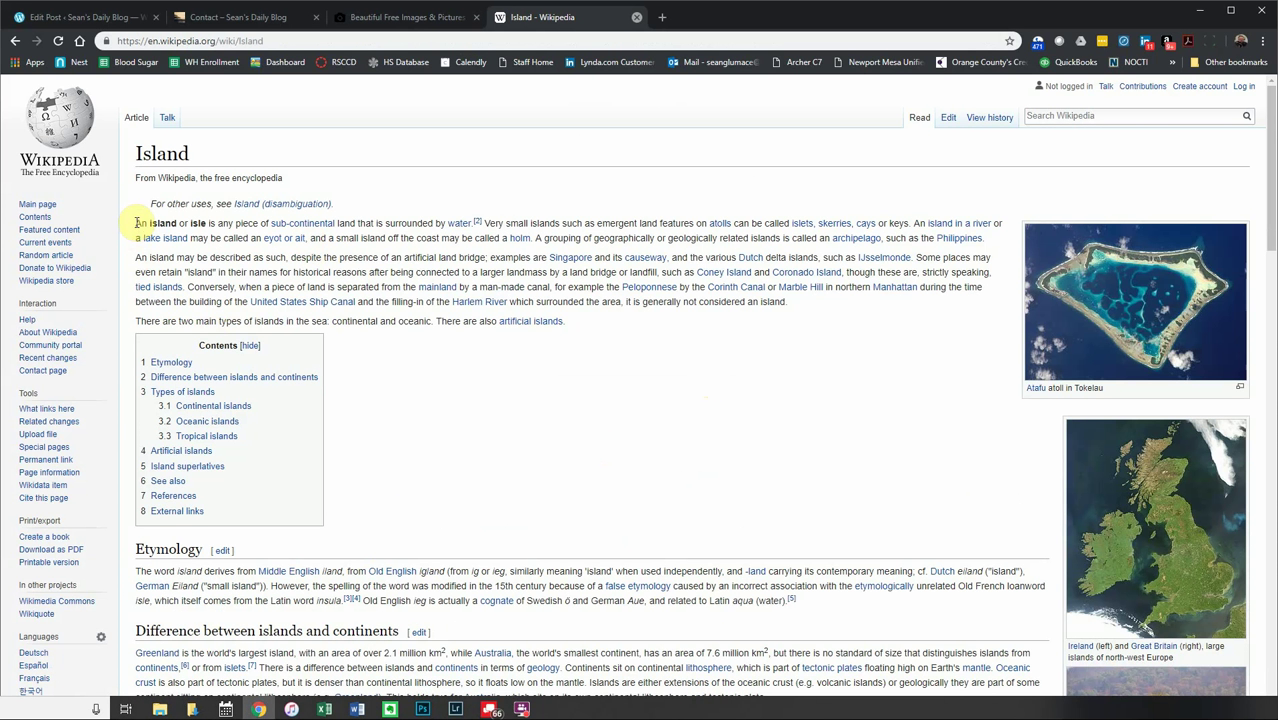
- Copy the Island article's opening paragraphs and place the cursor in the WordPress post
left_click_drag(133, 222, 757, 308)
right_click(577, 285)
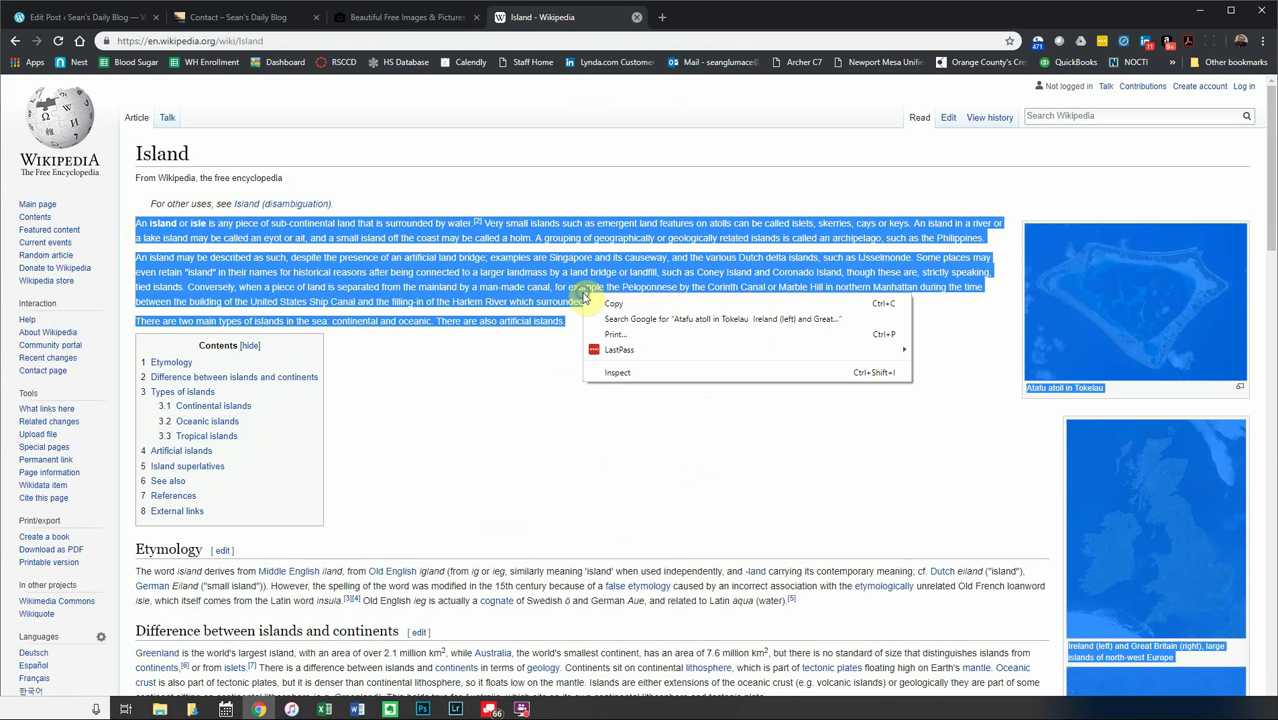
left_click(603, 297)
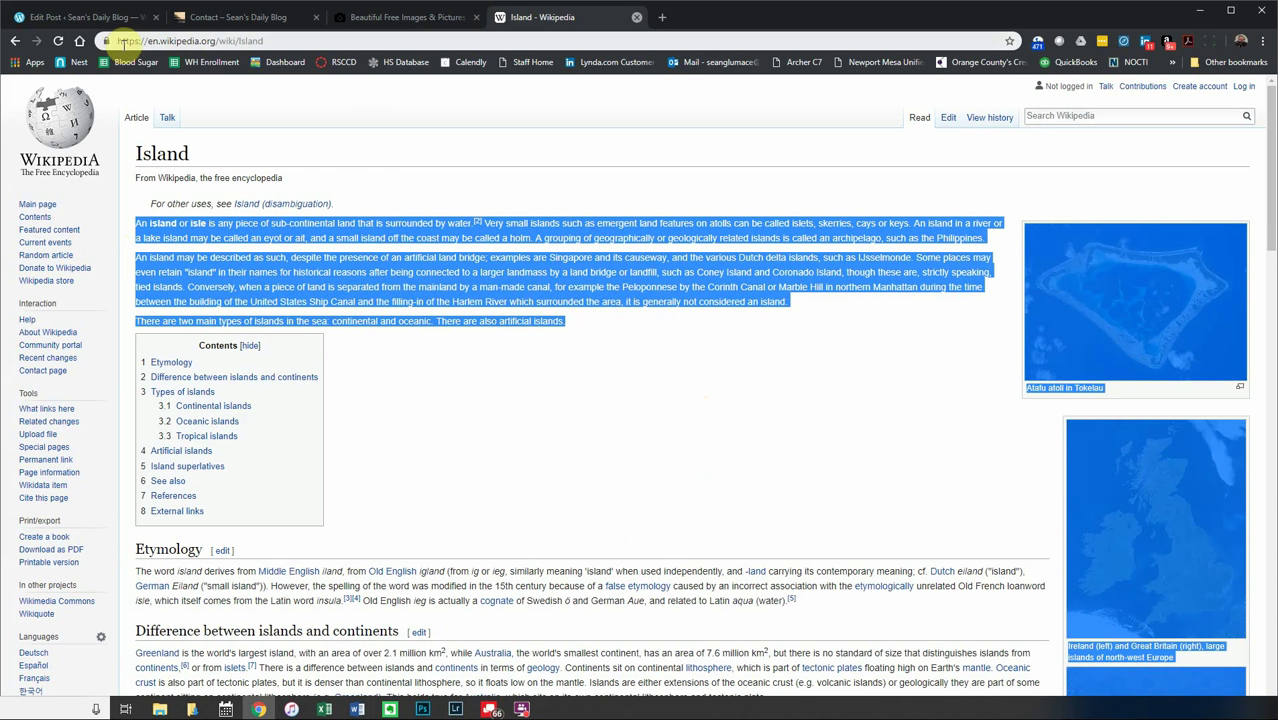
left_click(85, 17)
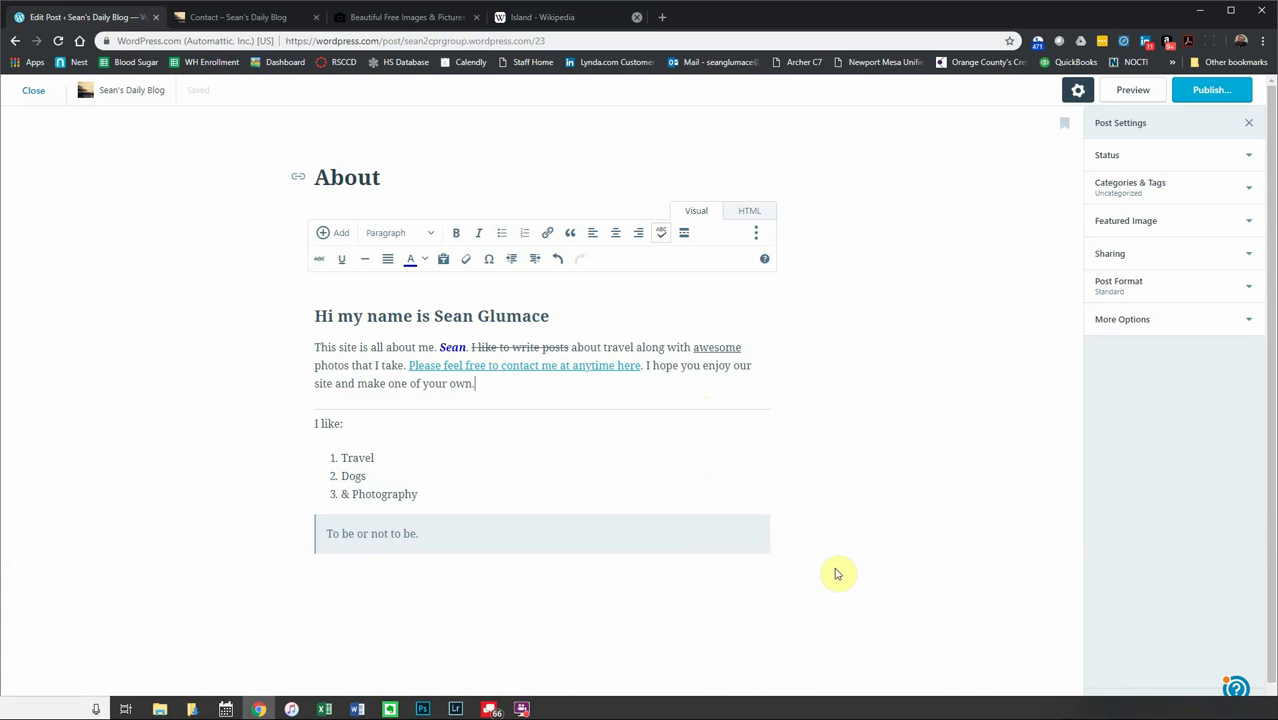
left_click(382, 576)
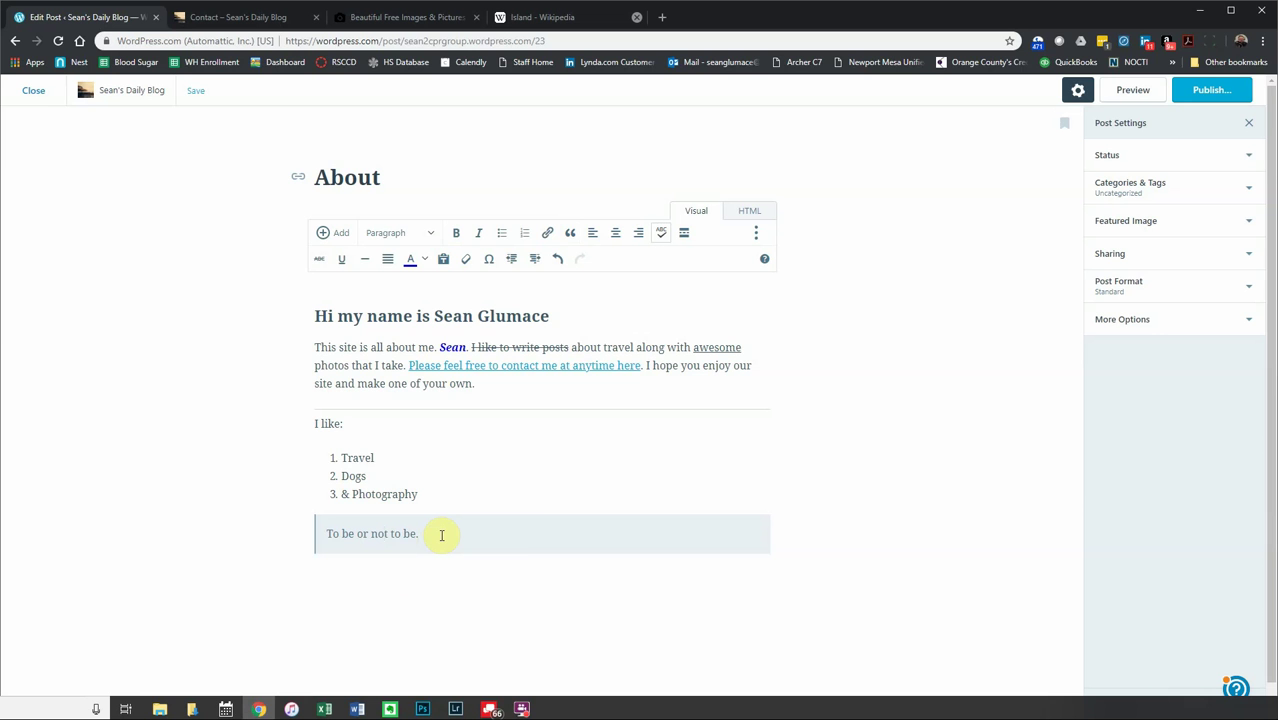
- Paste the Wikipedia text into the post, review it, then undo the paste
key("ctrl+v")
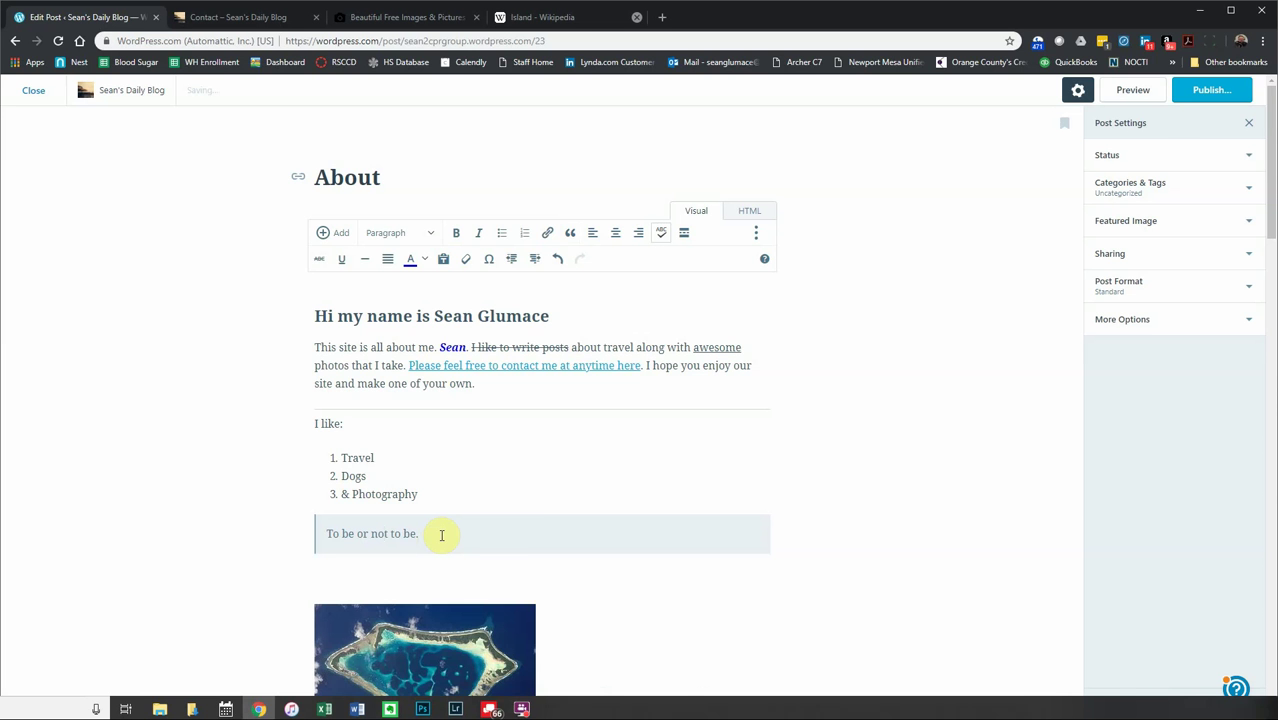
scroll(437, 540, "down", 2)
scroll(437, 540, "down", 2)
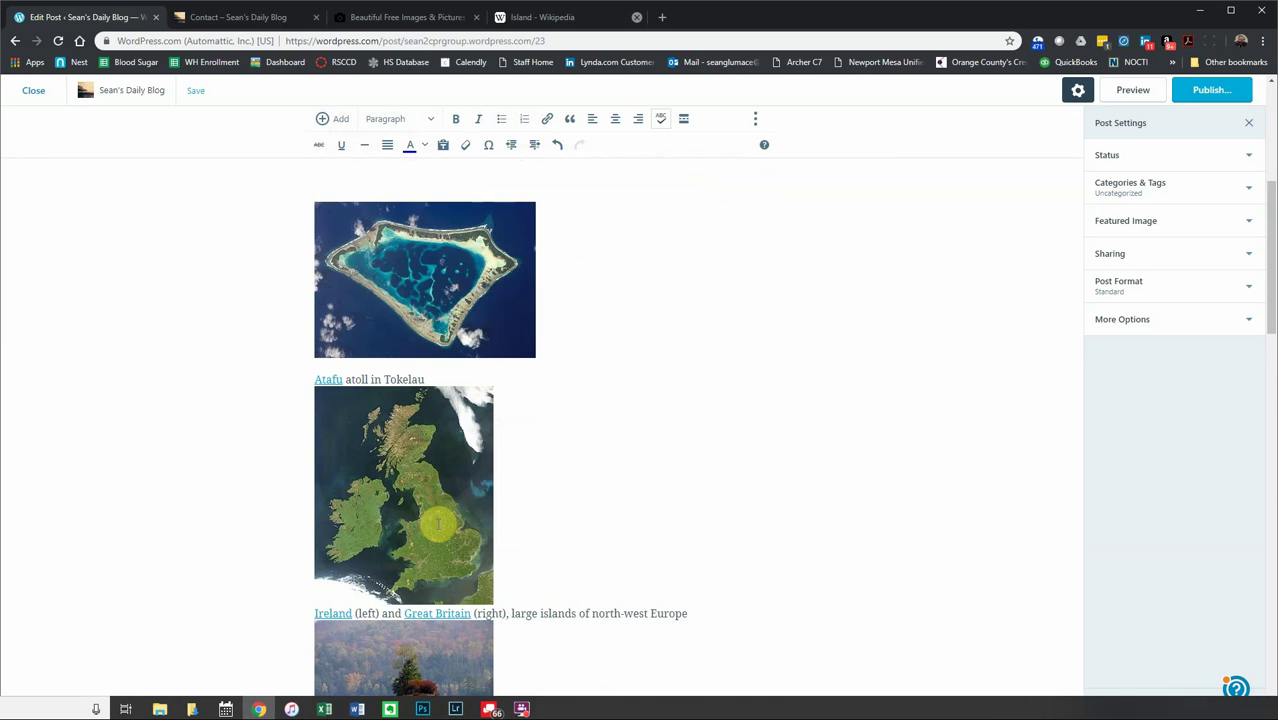
scroll(556, 524, "down", 3)
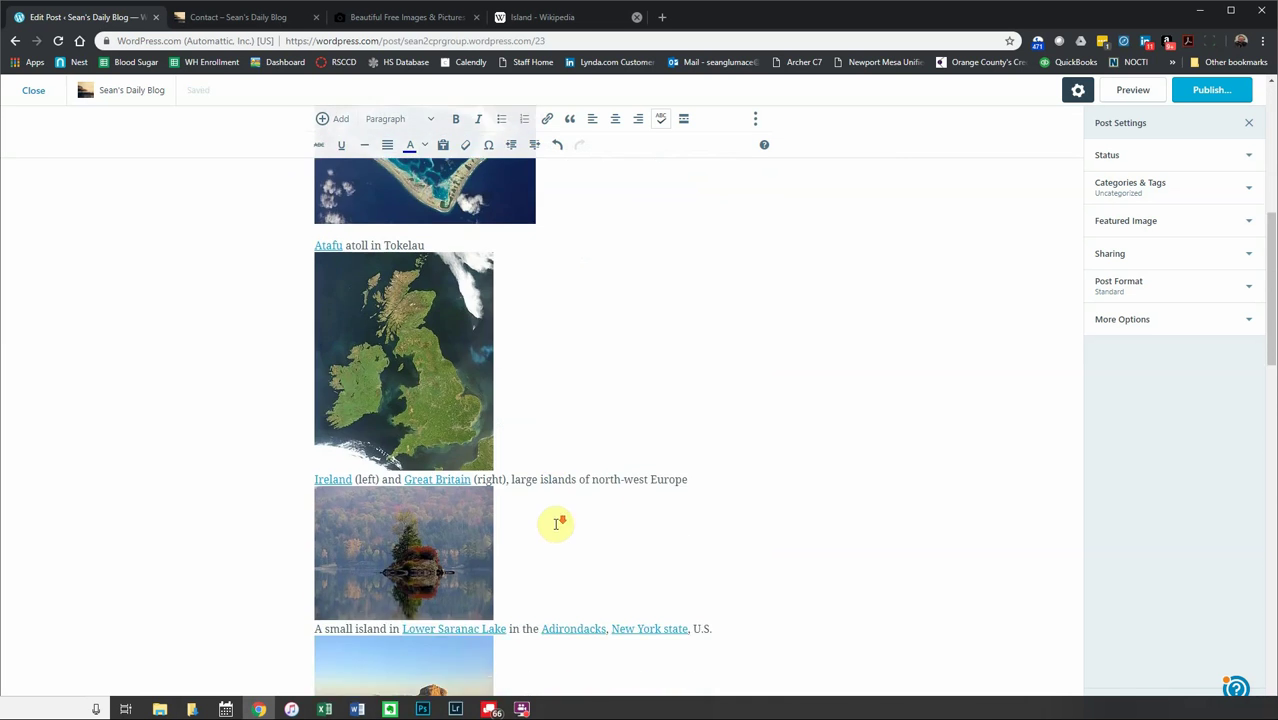
scroll(556, 524, "down", 9)
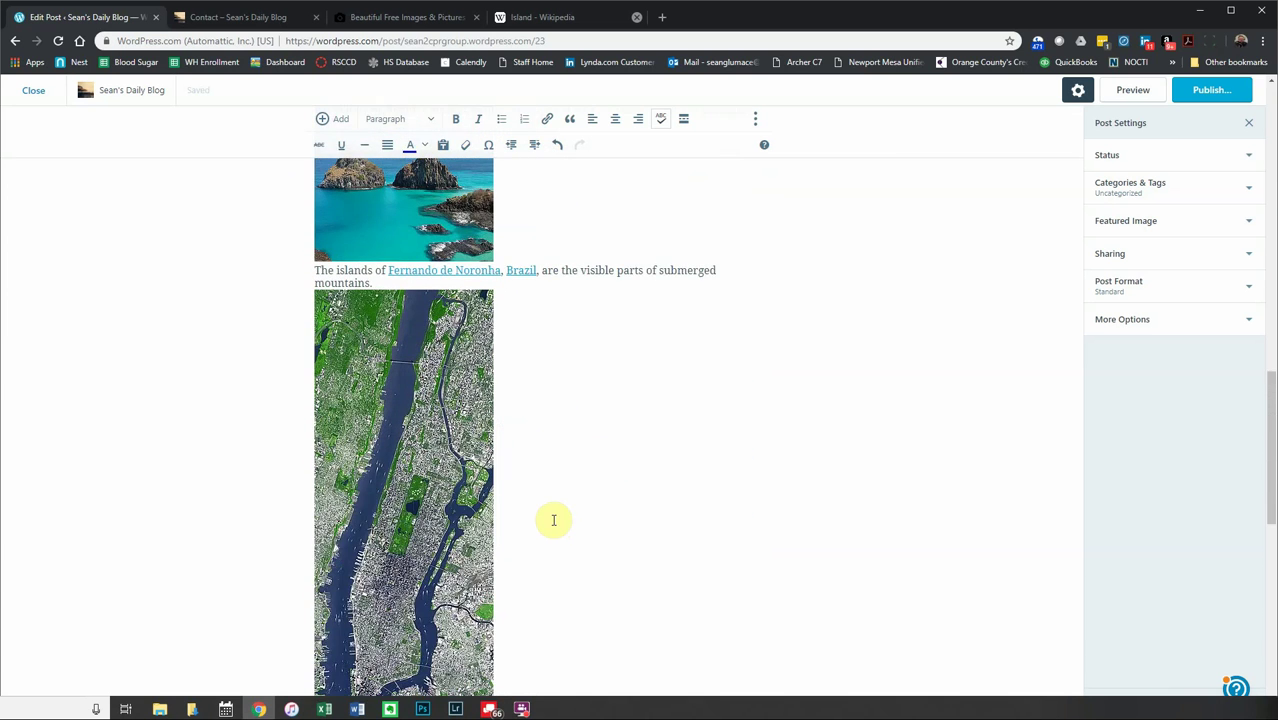
scroll(556, 520, "down", 5)
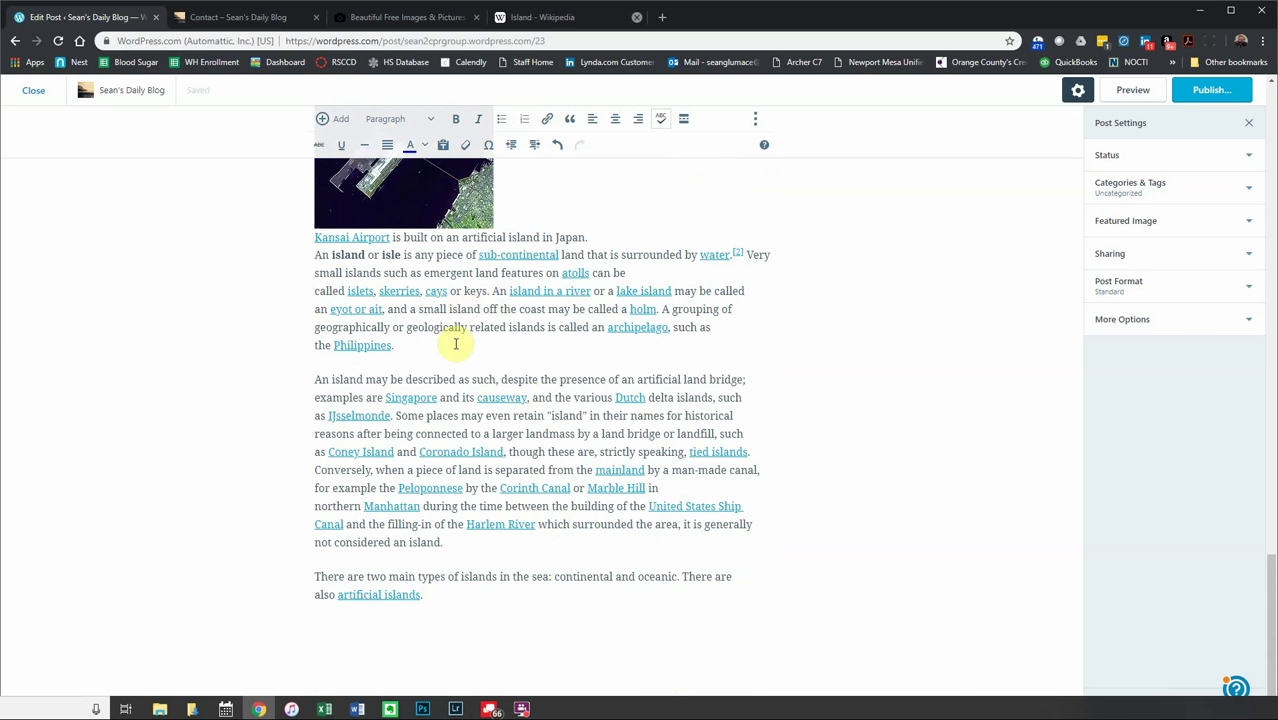
scroll(487, 455, "up", 12)
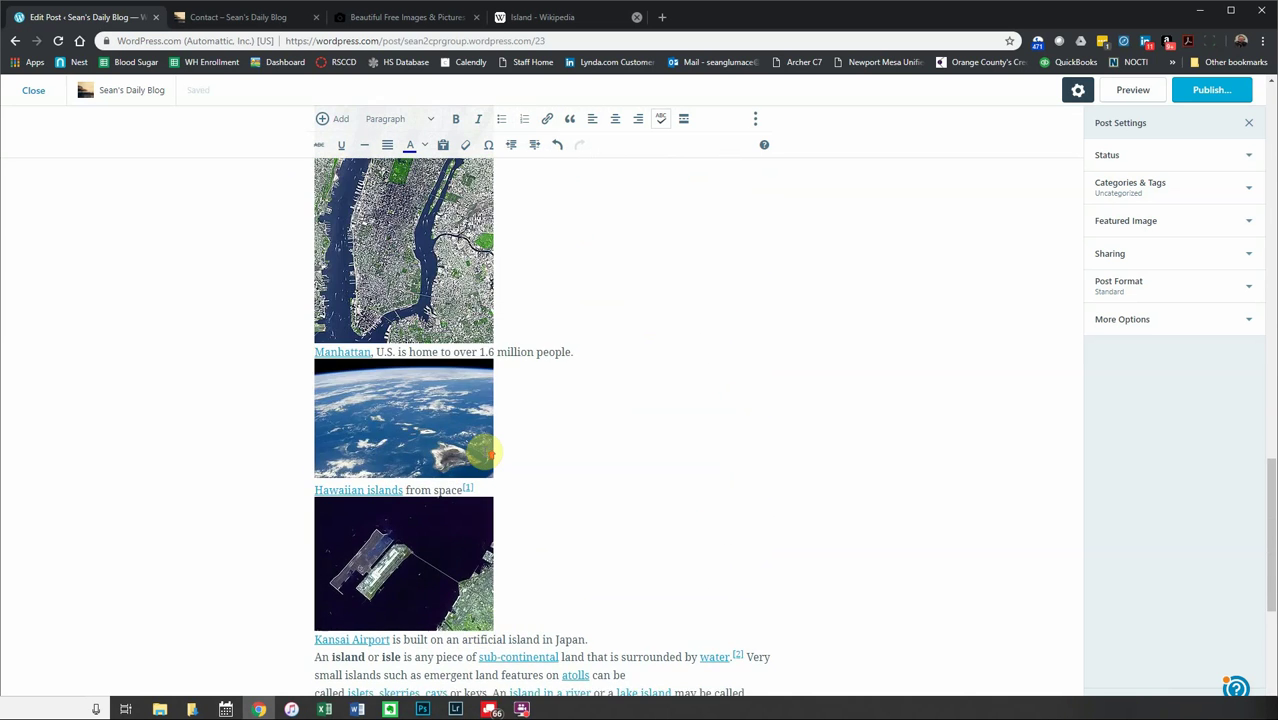
scroll(487, 455, "up", 6)
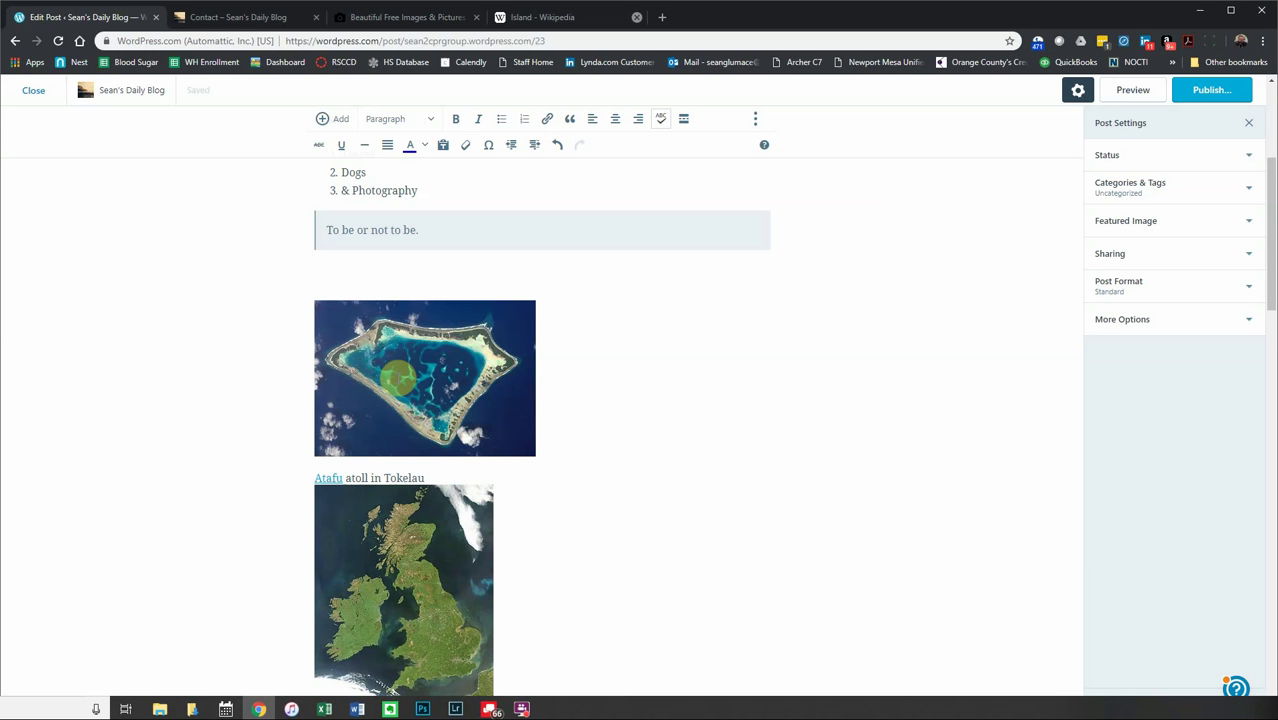
key("ctrl+z")
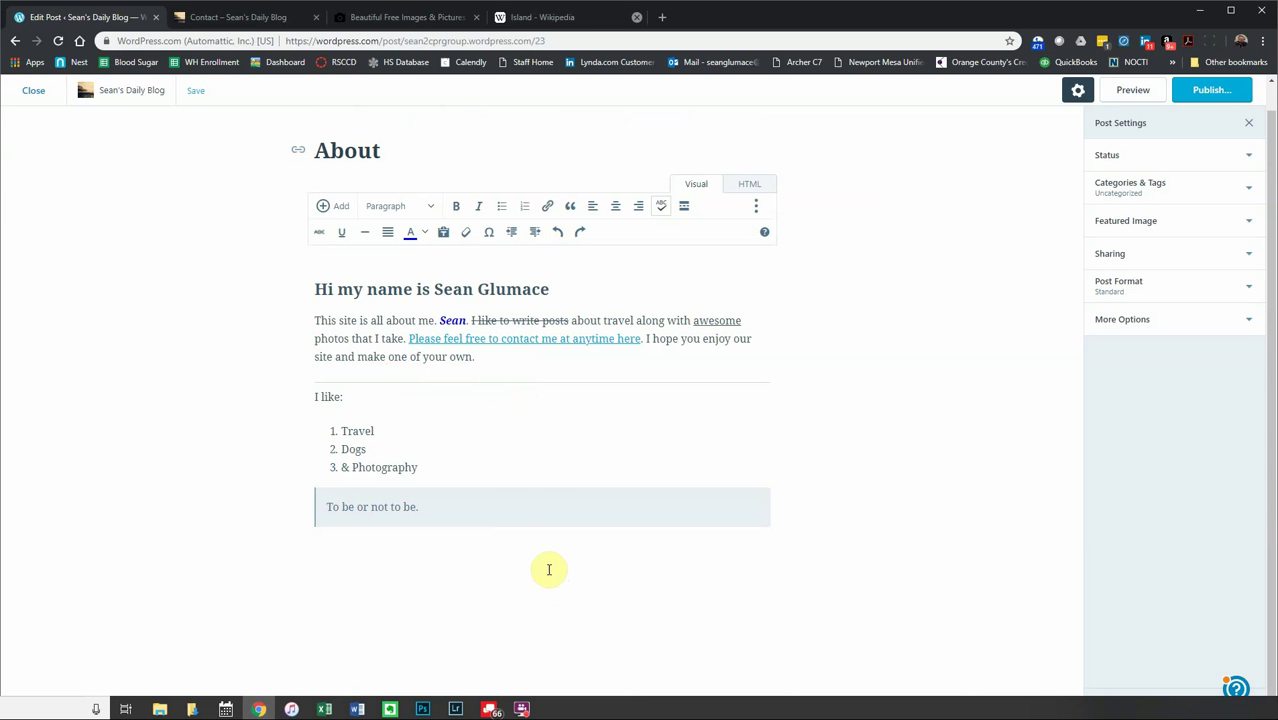
- Turn on plain-text pasting, paste the copied Wikipedia island text, then undo the paste
left_click(444, 233)
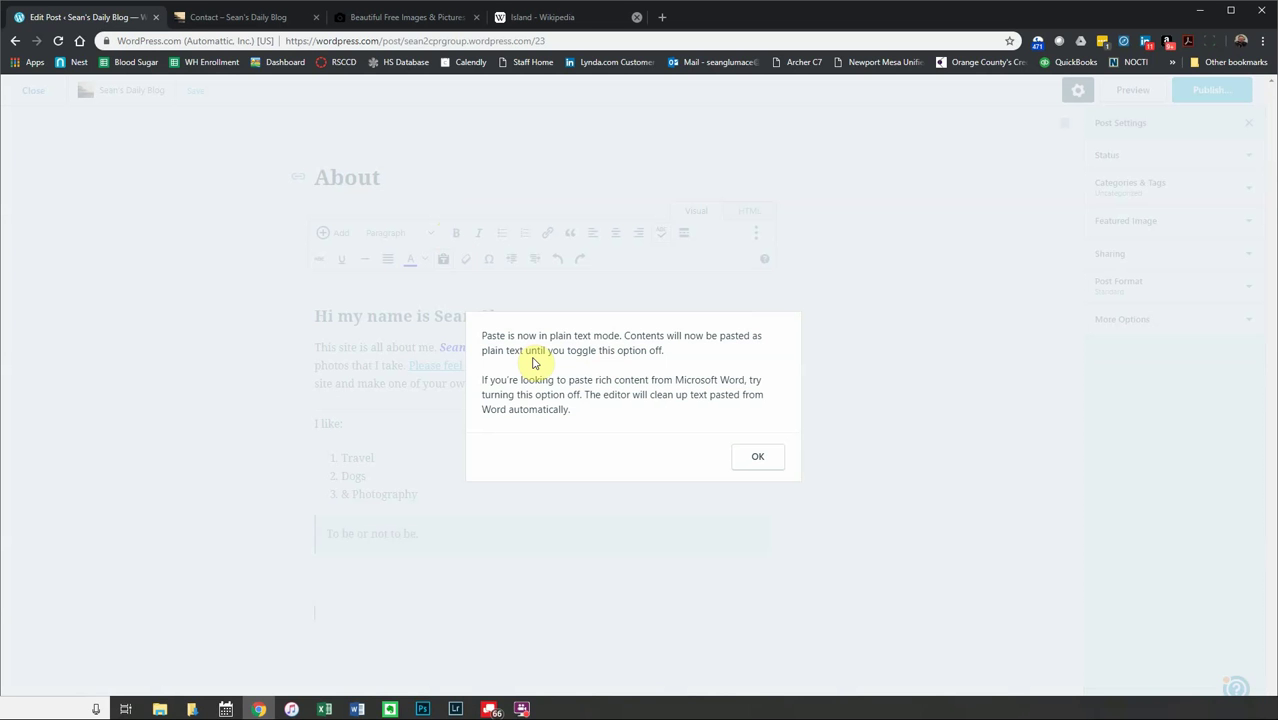
left_click(757, 456)
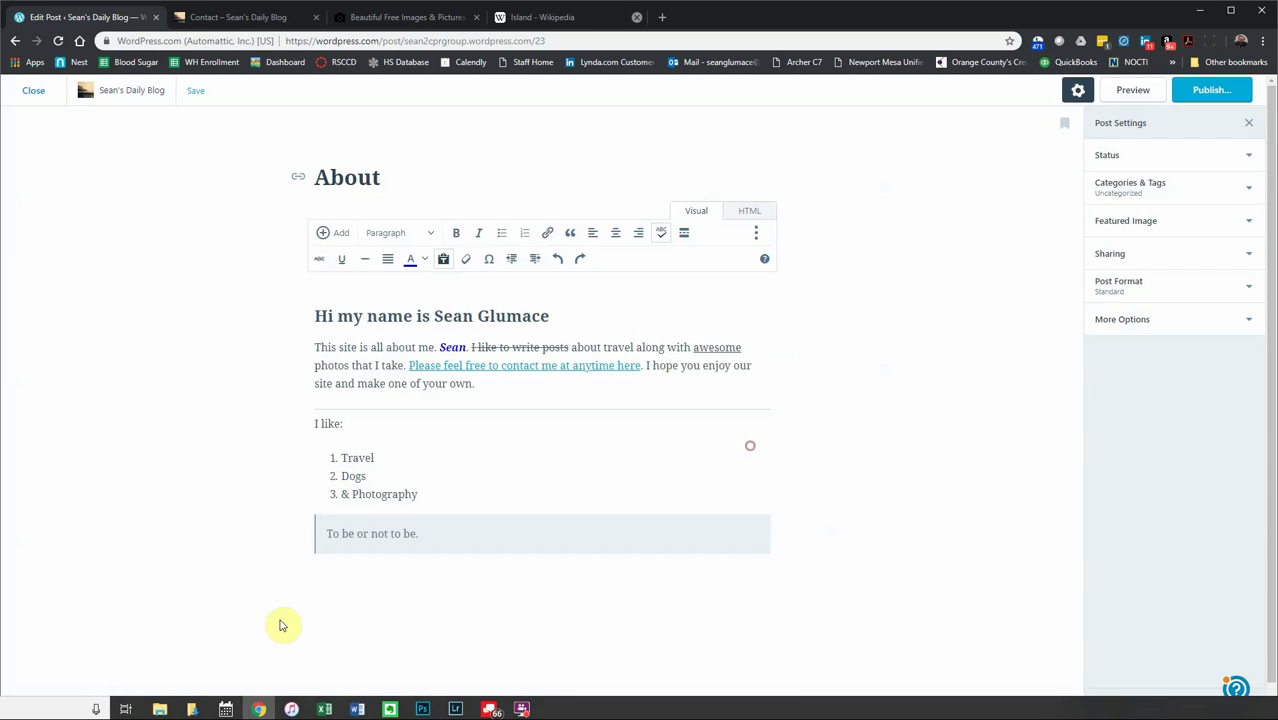
key("ctrl+v")
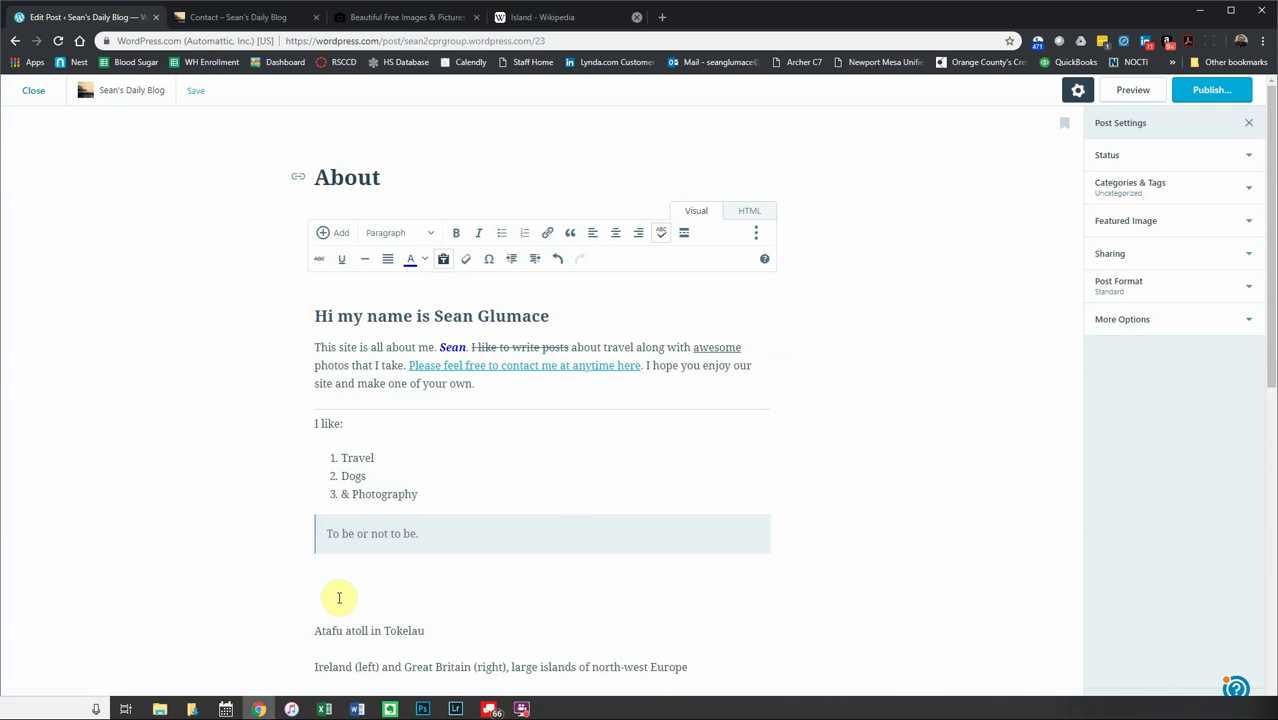
scroll(368, 485, "down", 7)
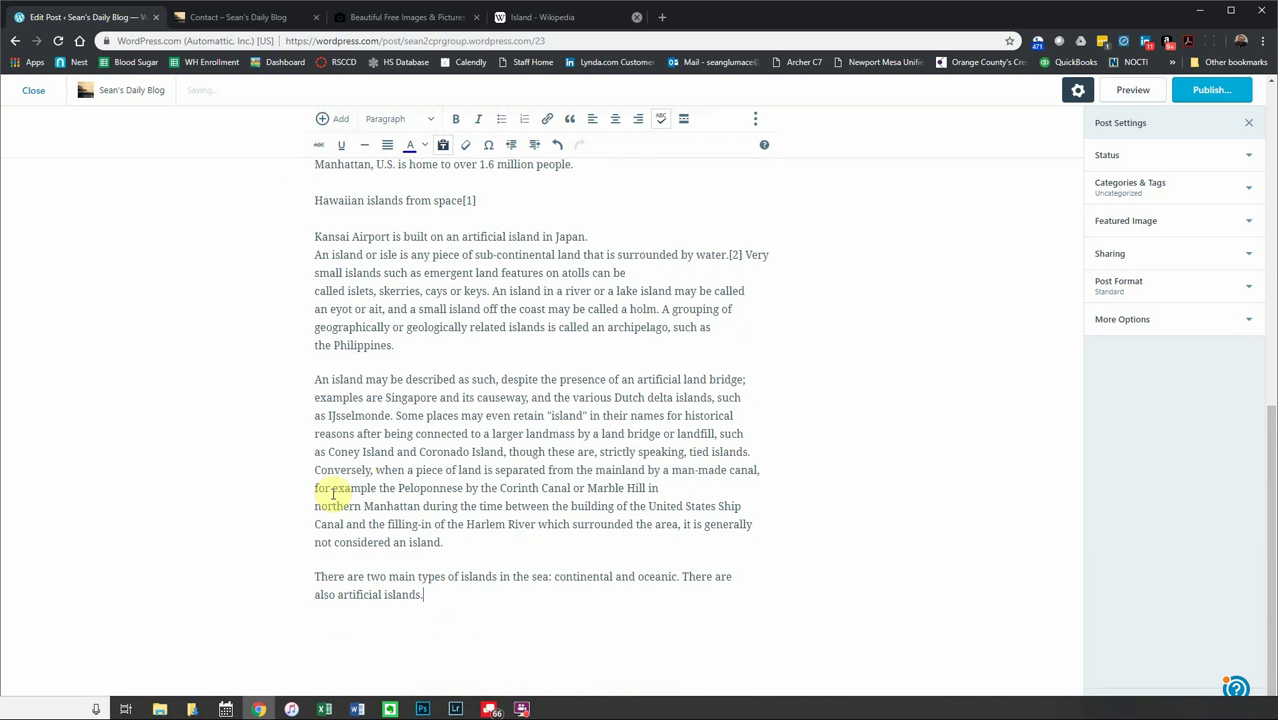
scroll(325, 467, "up", 5)
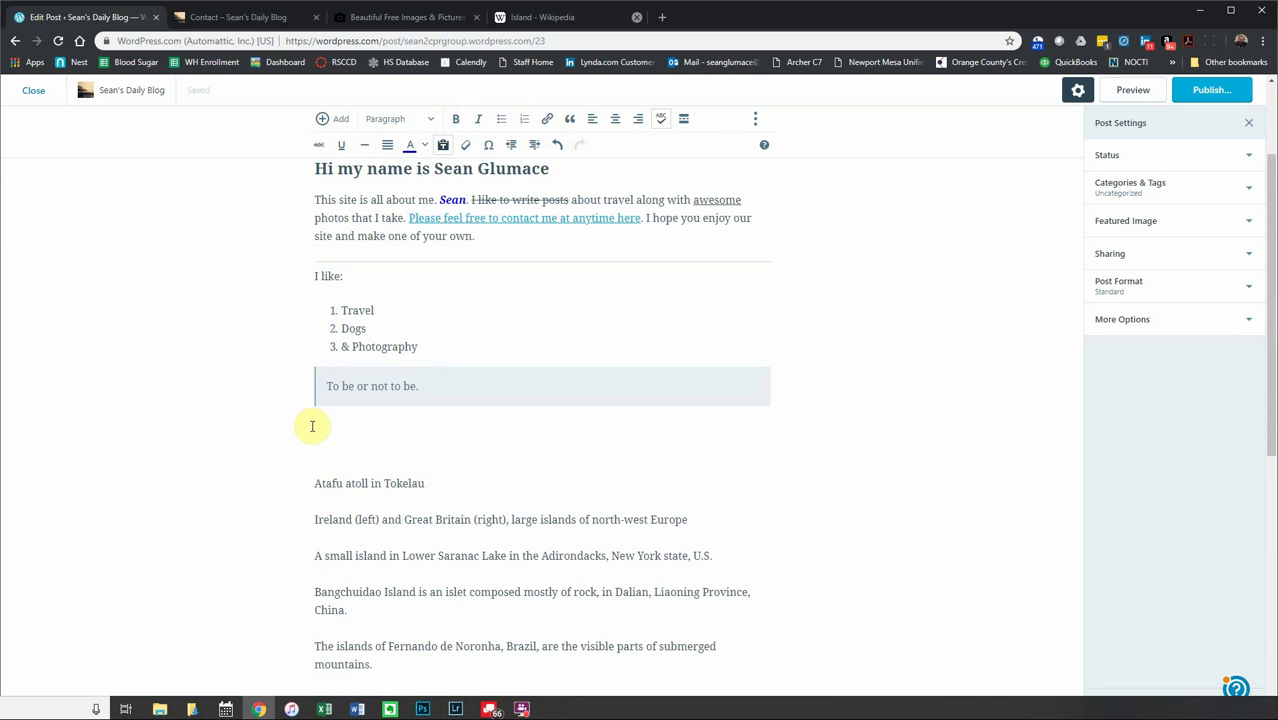
key("ctrl+z")
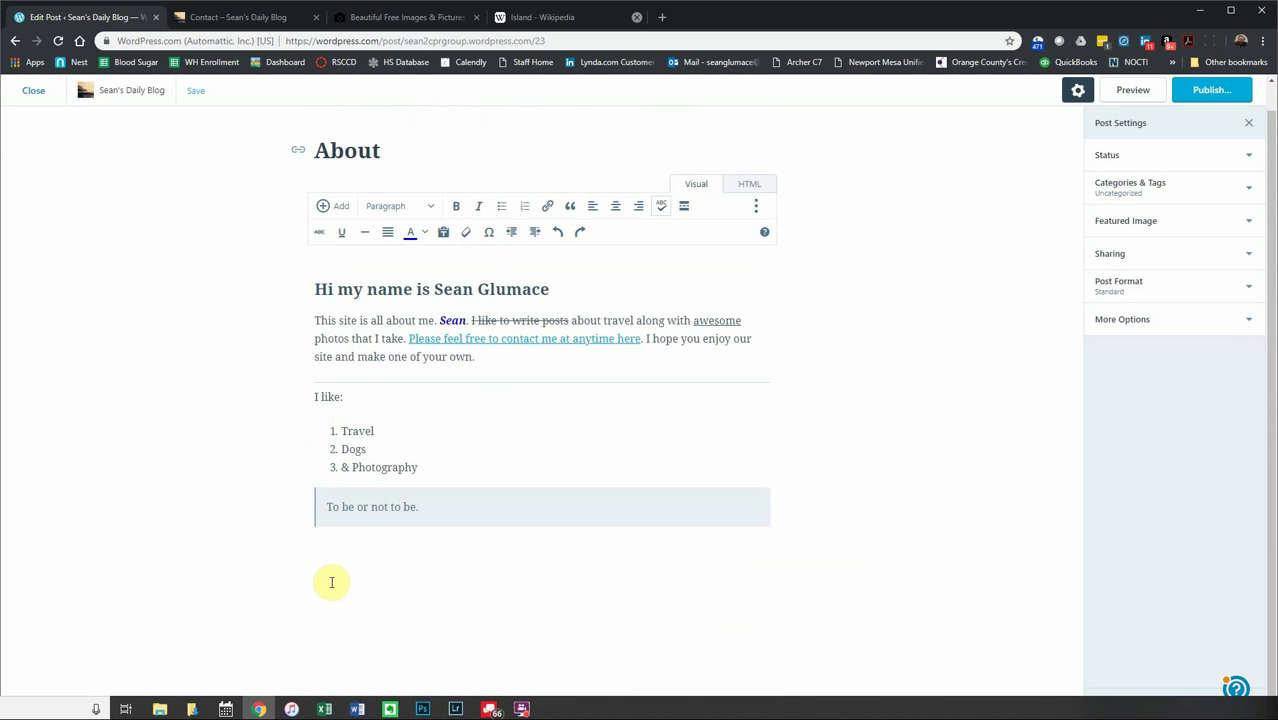
- Paste the island captions as plain text from the right-click menu, then undo it
right_click(332, 582)
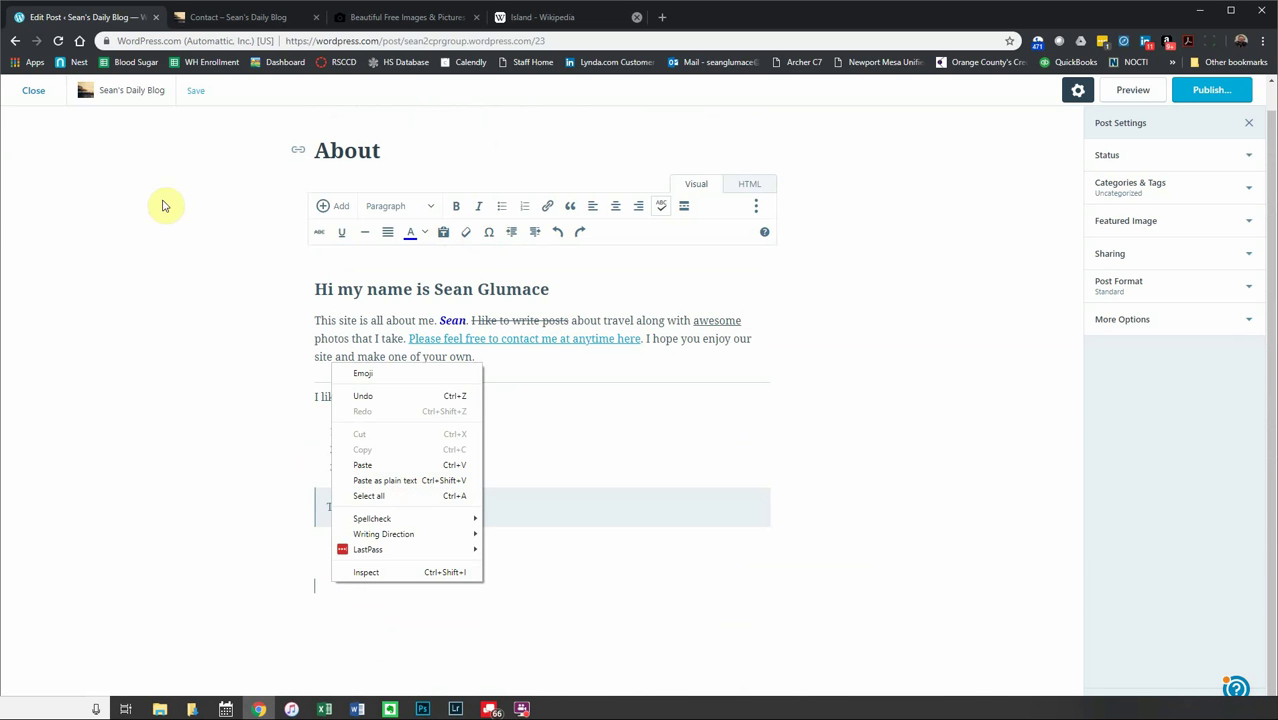
mouse_move(403, 523)
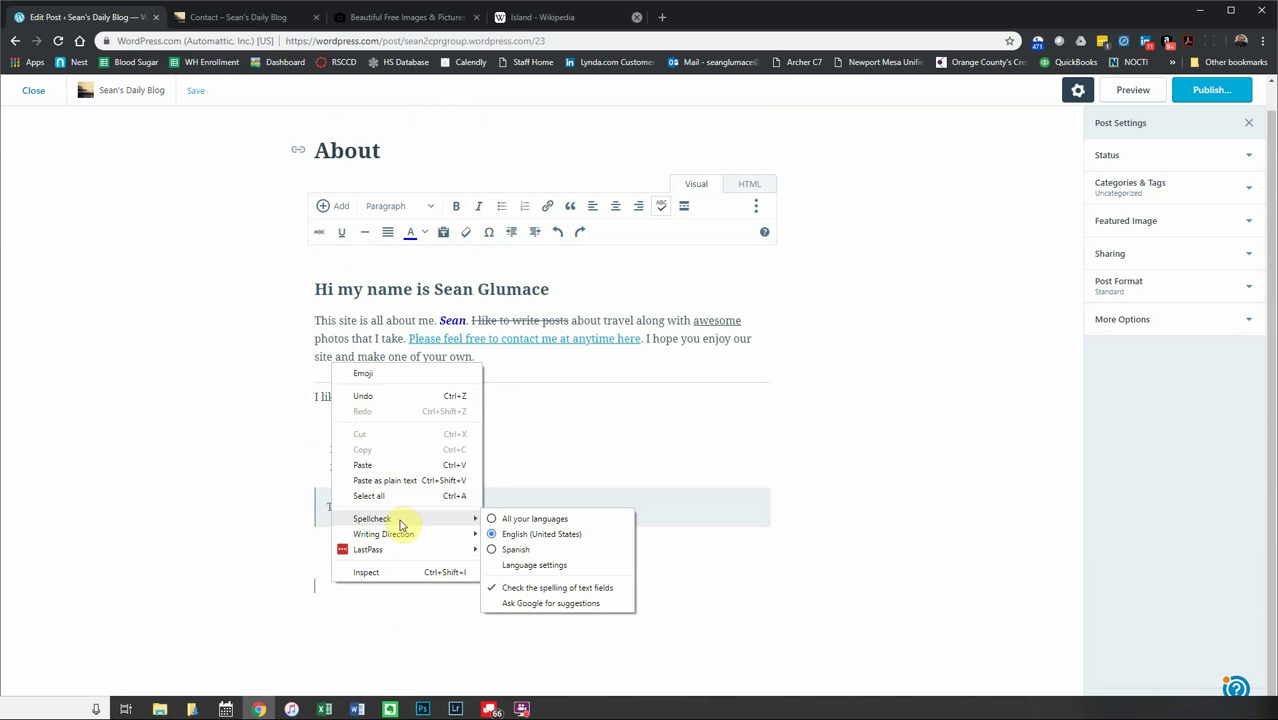
left_click(405, 480)
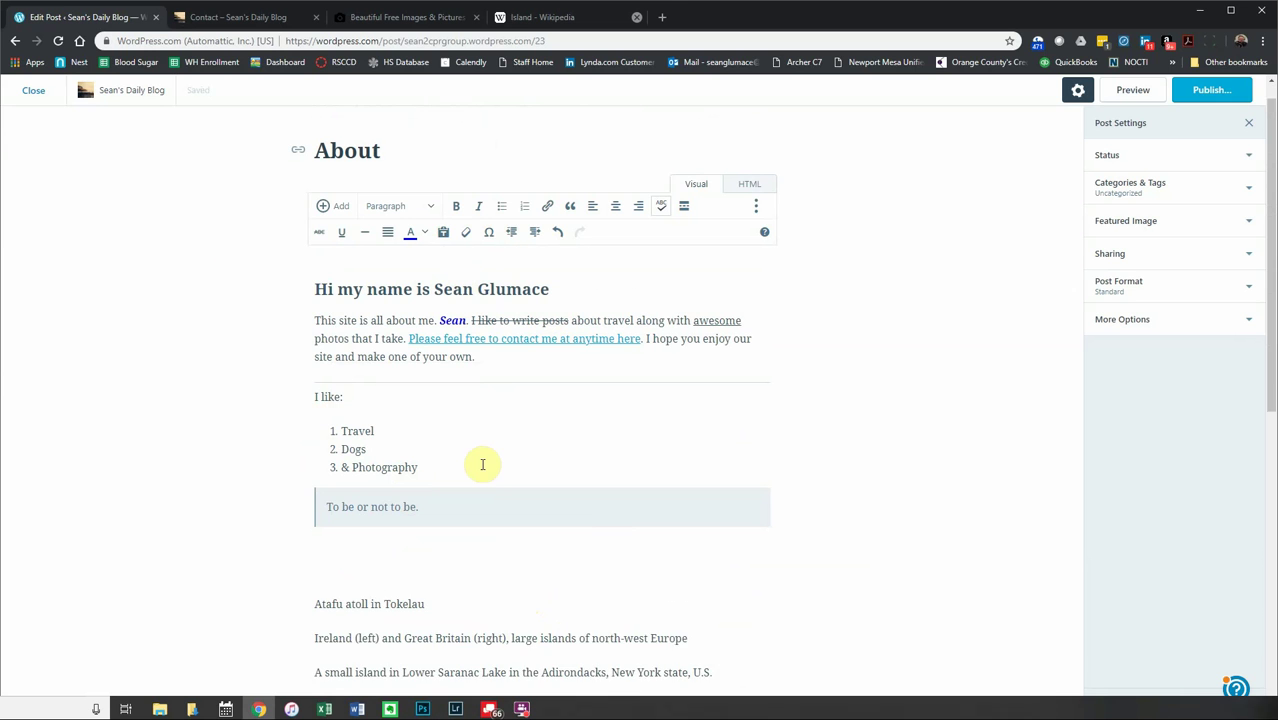
key("ctrl+z")
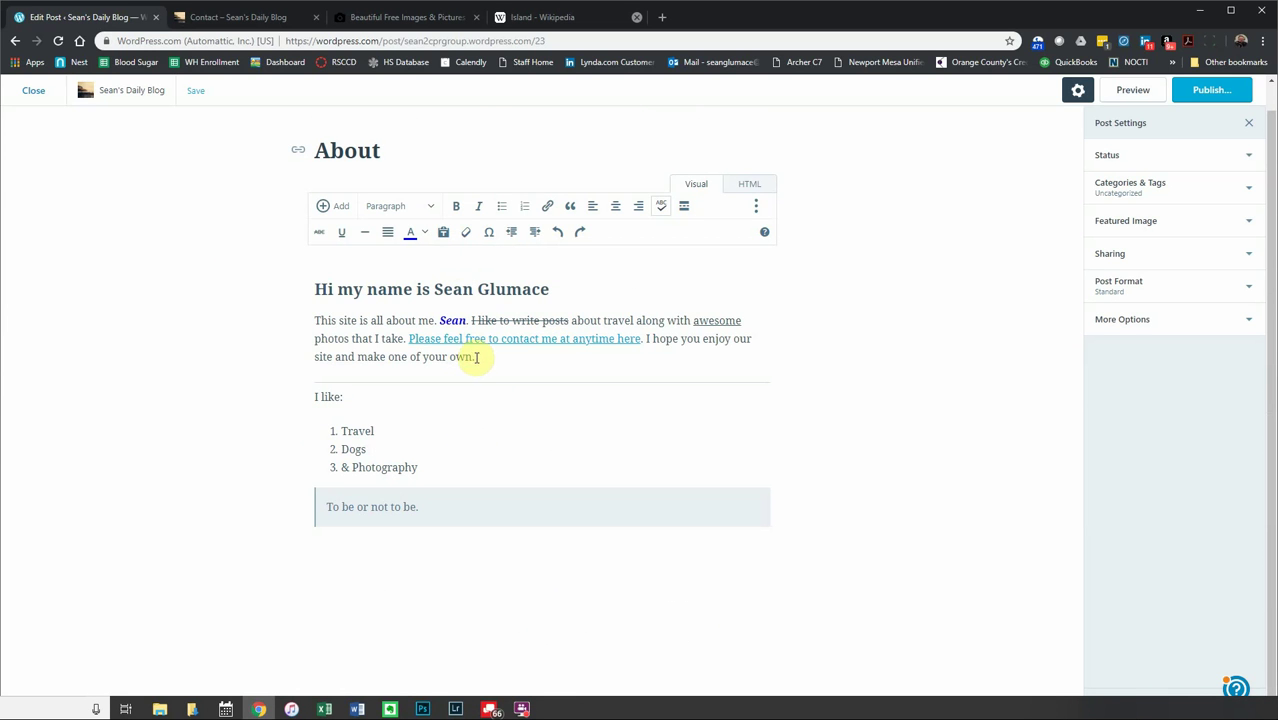
left_click_drag(476, 357, 318, 321)
left_click(466, 236)
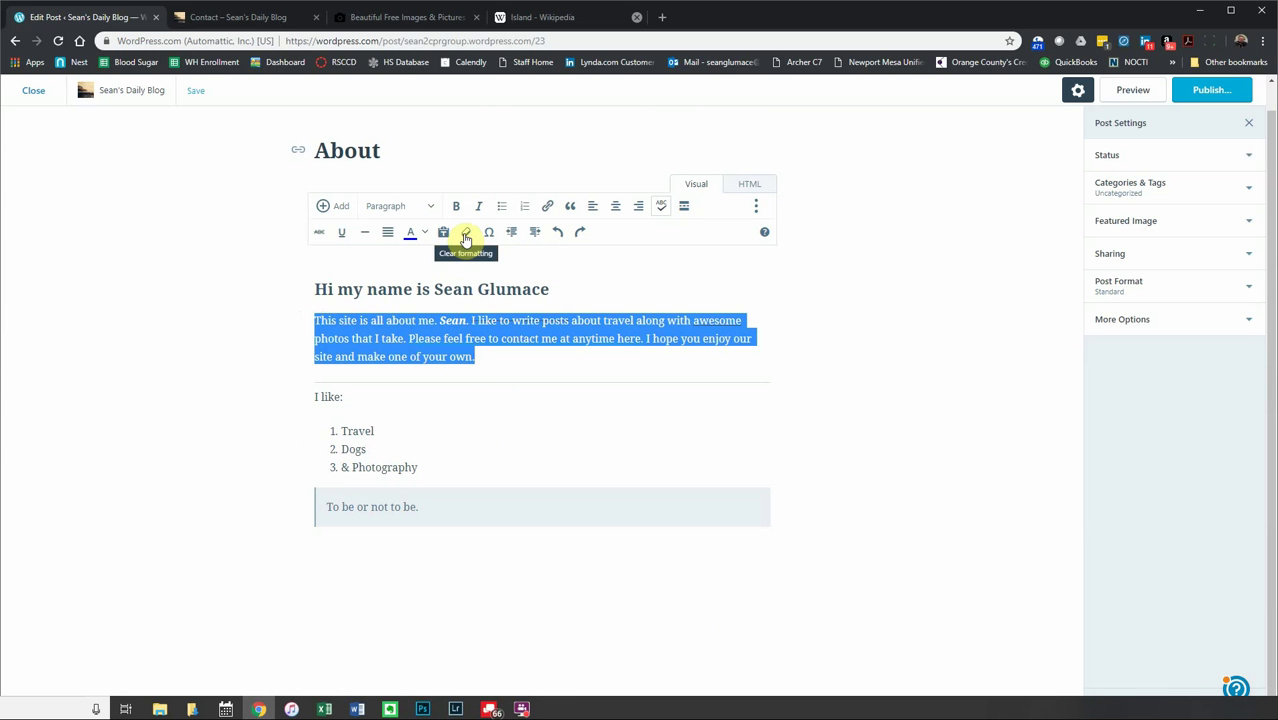
left_click(466, 236)
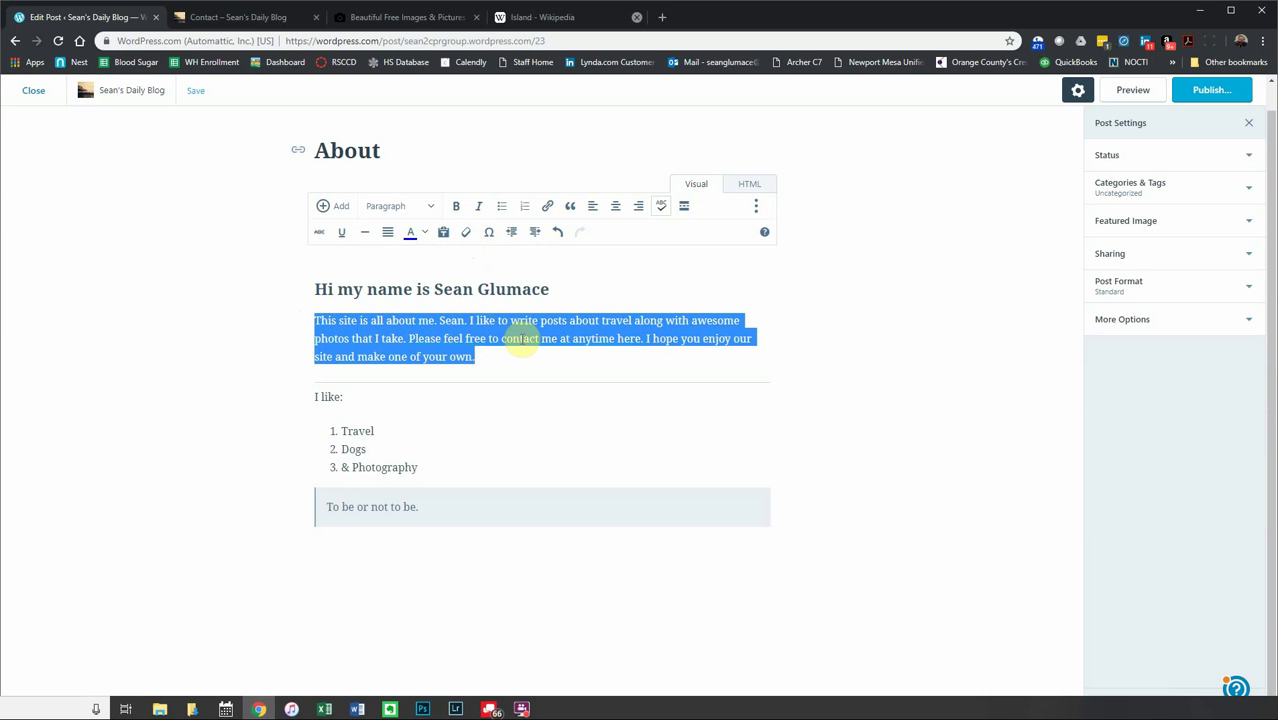
key("ctrl+z")
key("ctrl+z")
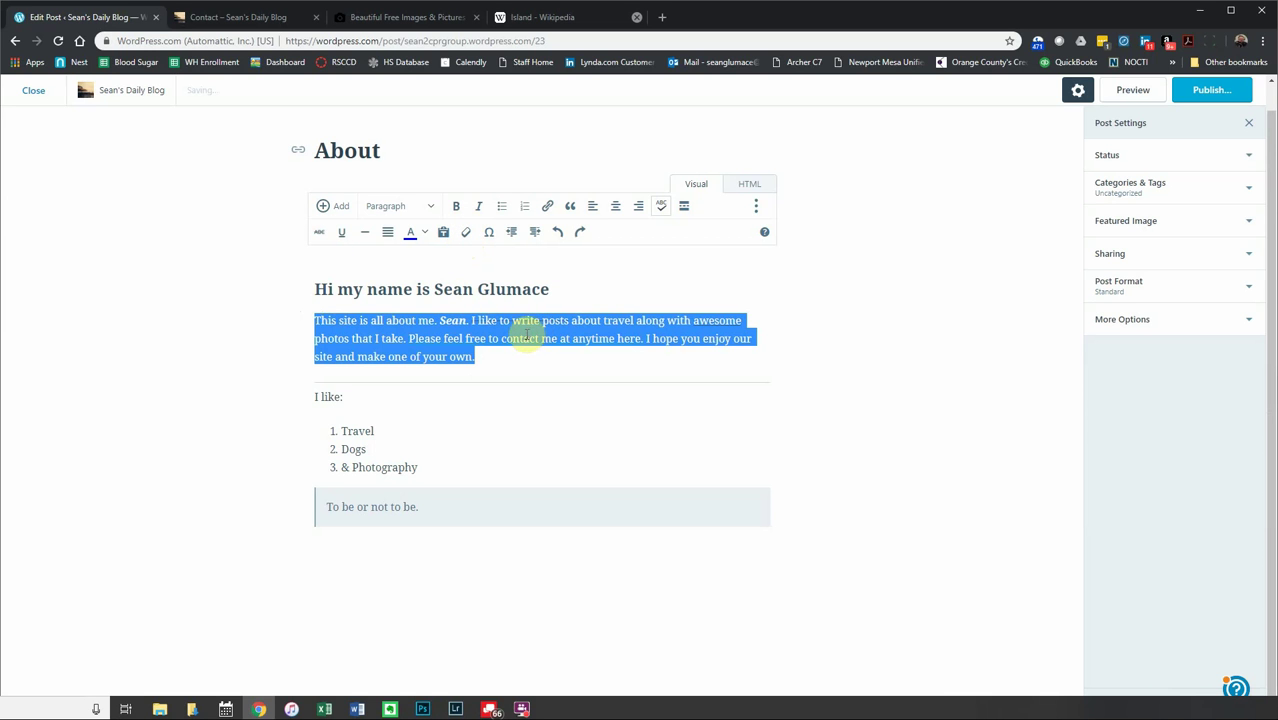
left_click(534, 371)
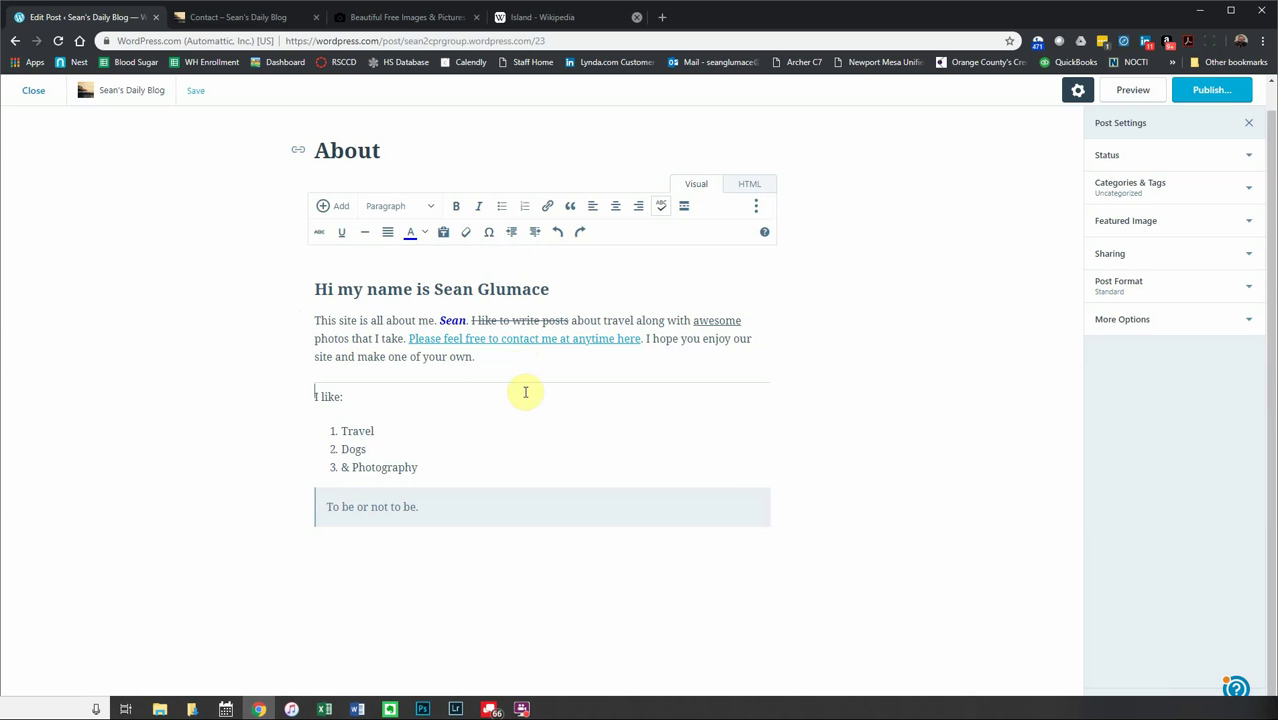
left_click(490, 234)
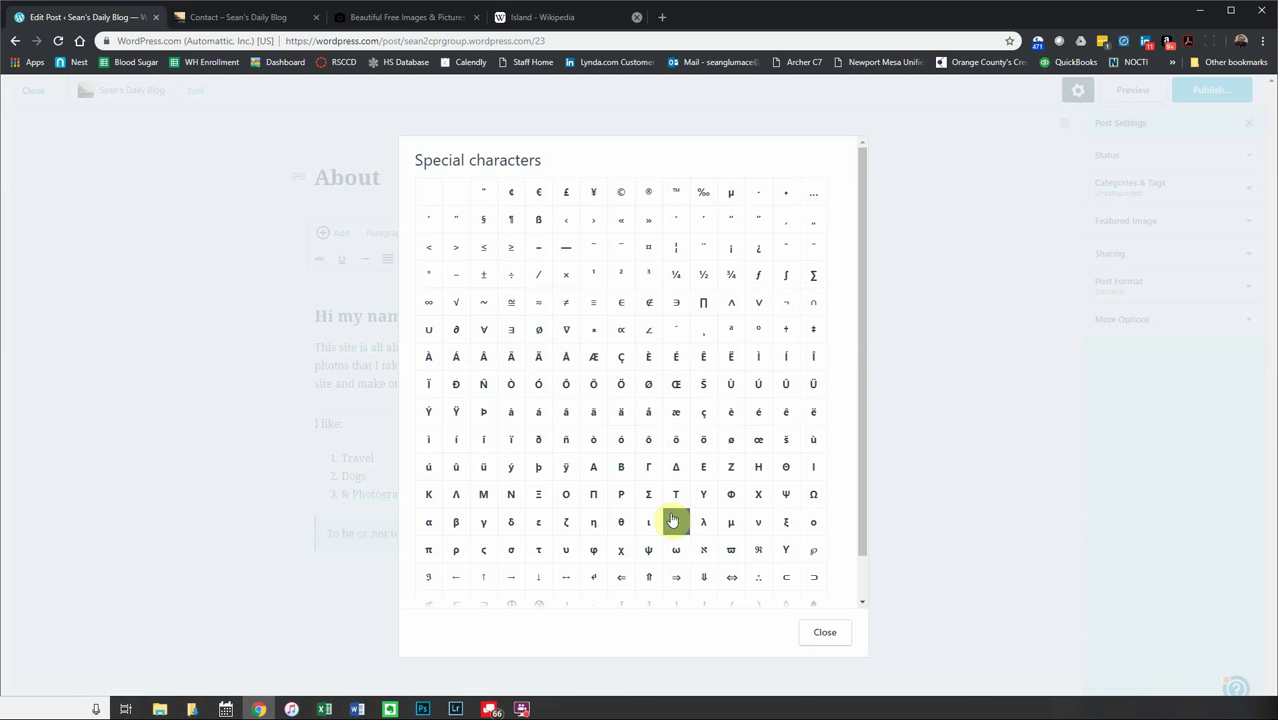
left_click_drag(864, 337, 840, 380)
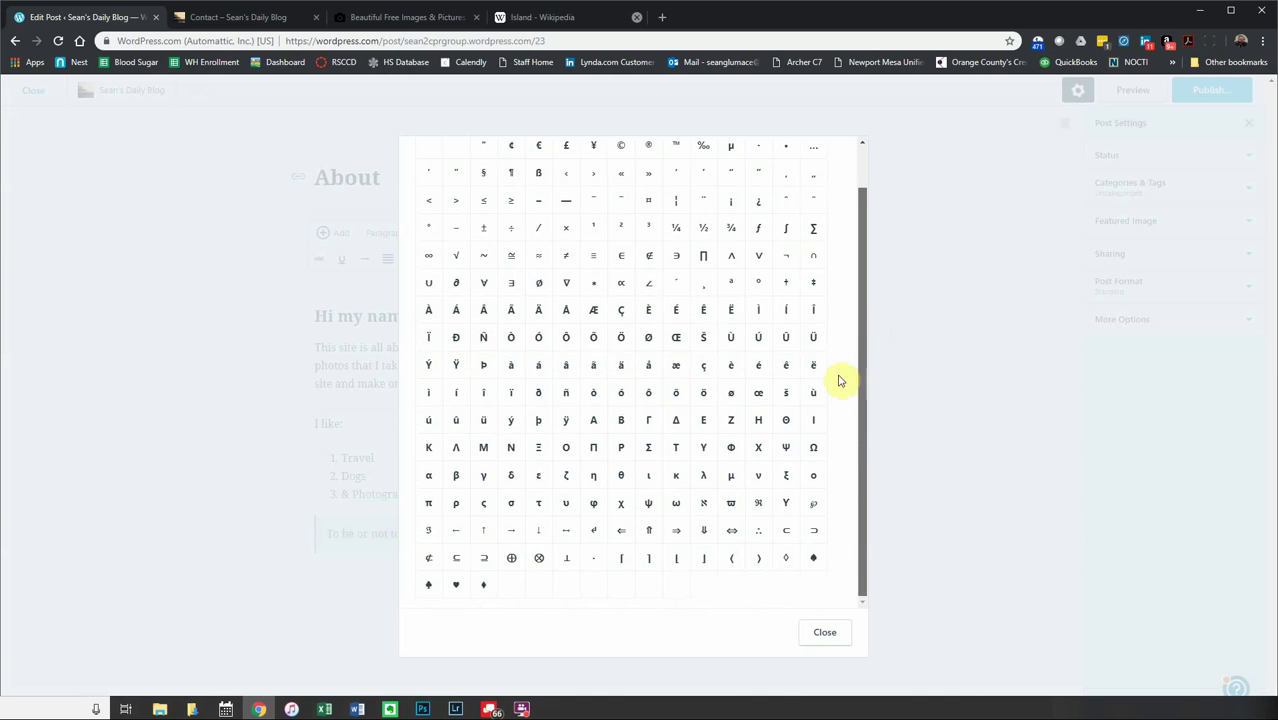
scroll(840, 380, "up", 1)
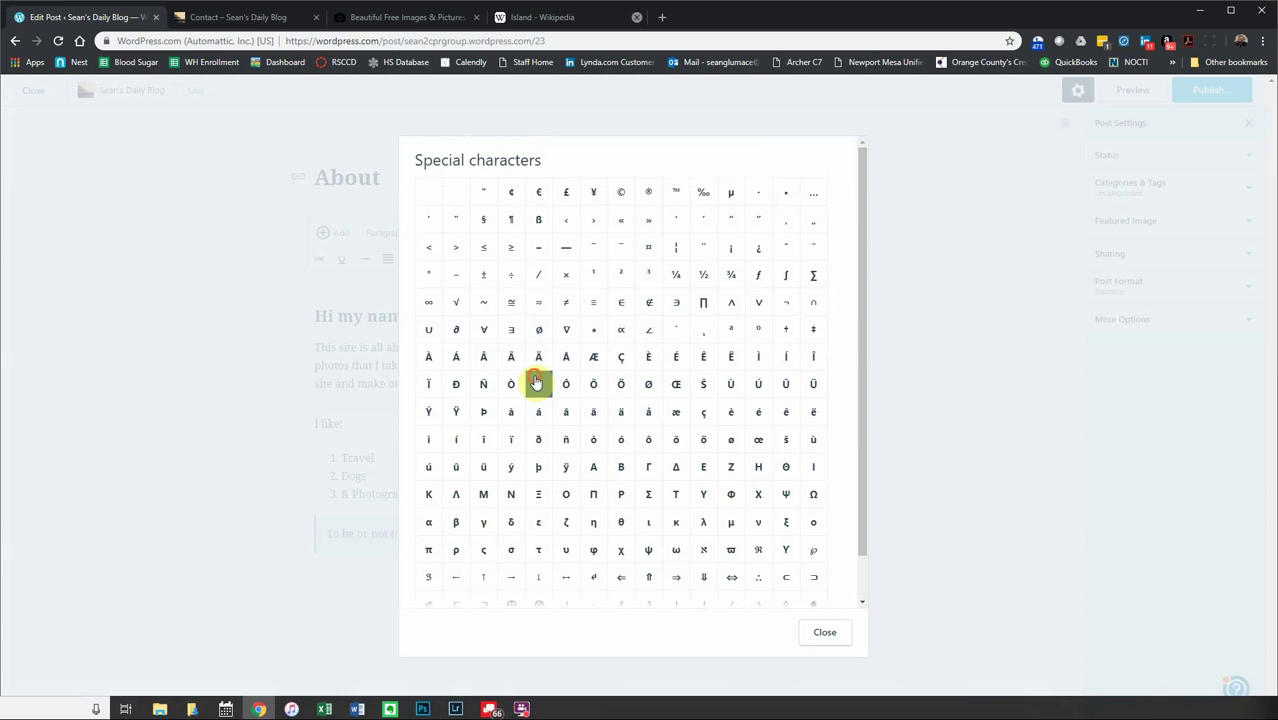
left_click(538, 302)
left_click(822, 632)
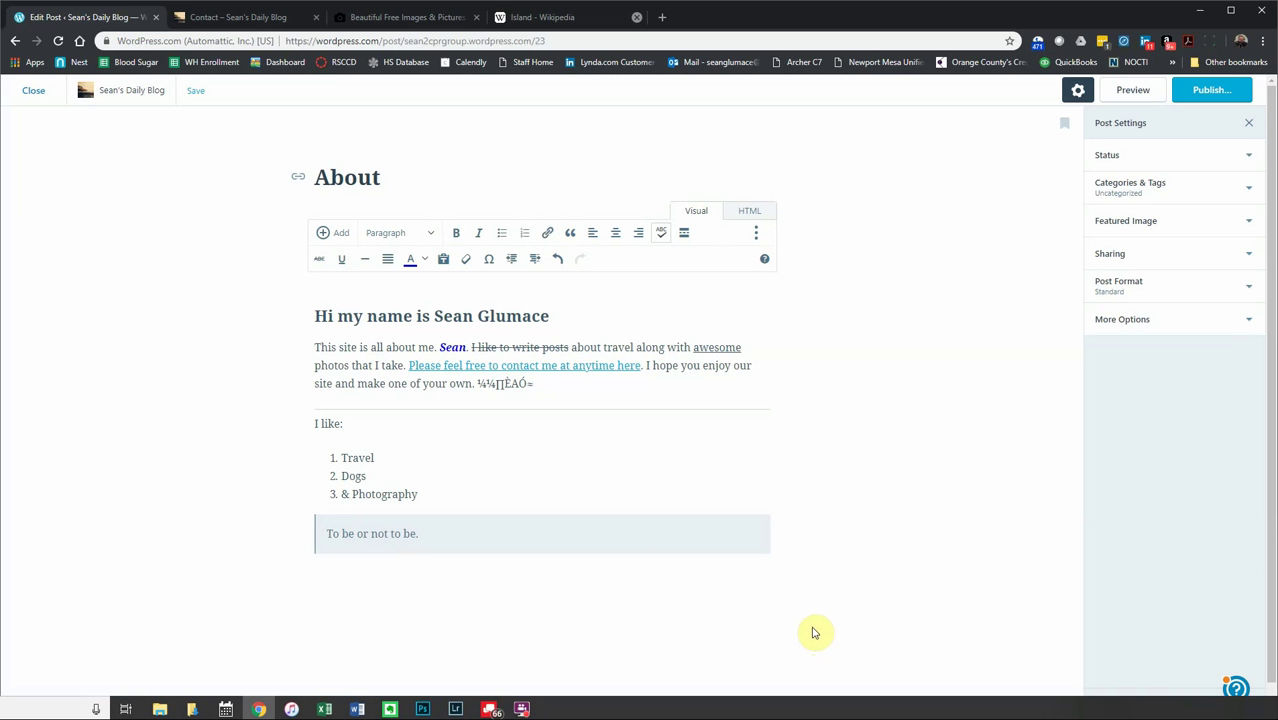
left_click_drag(536, 385, 487, 389)
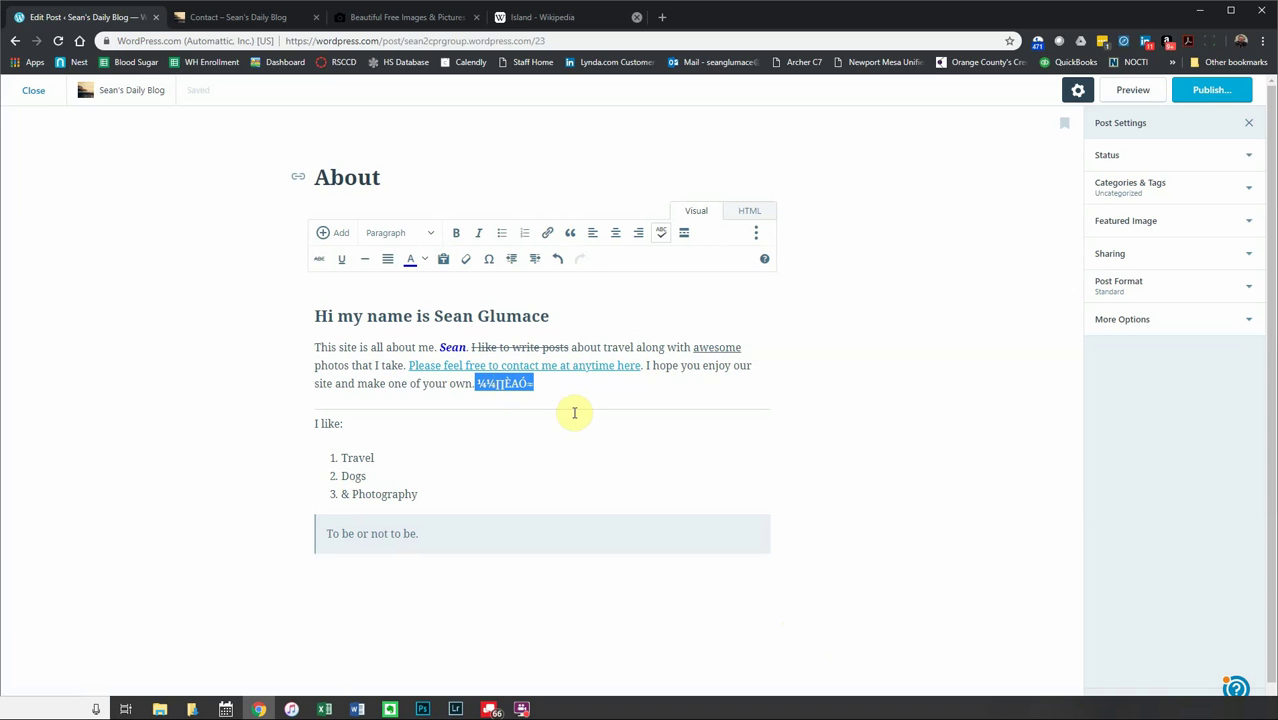
key("BackSpace")
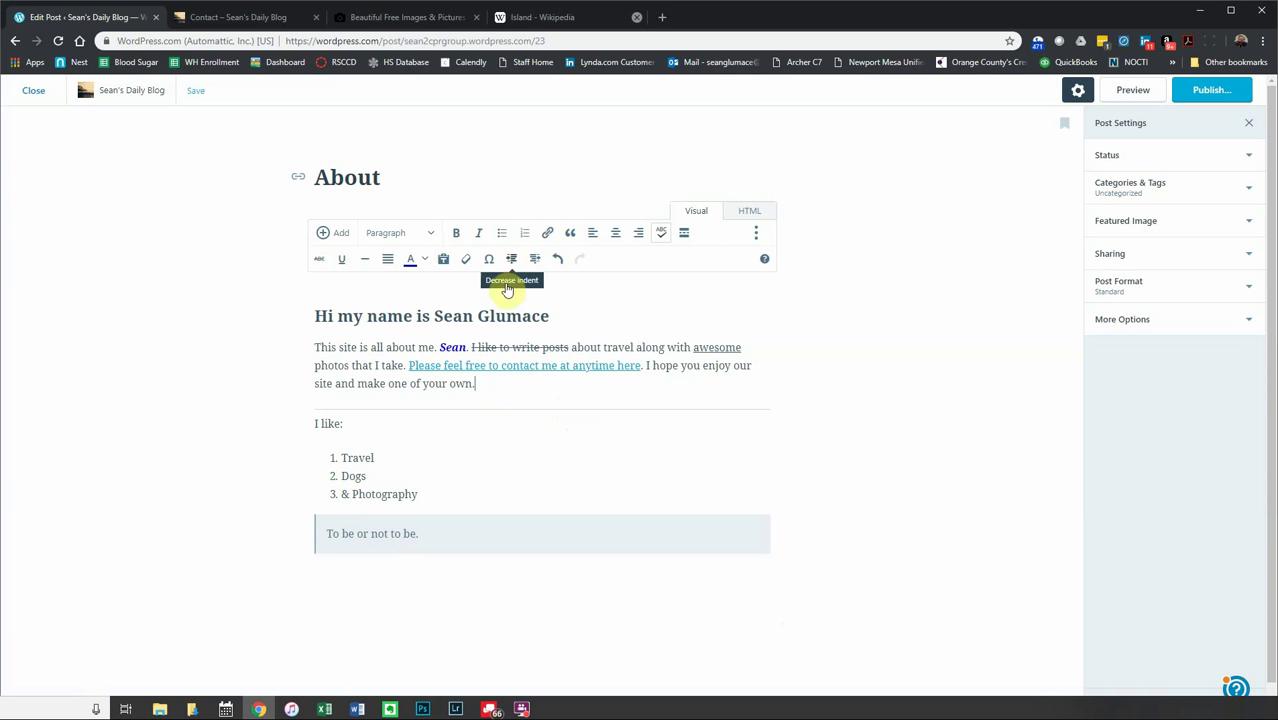
- Indent the intro paragraph and nest Dogs and & Photography under Travel
left_click_drag(478, 384, 300, 354)
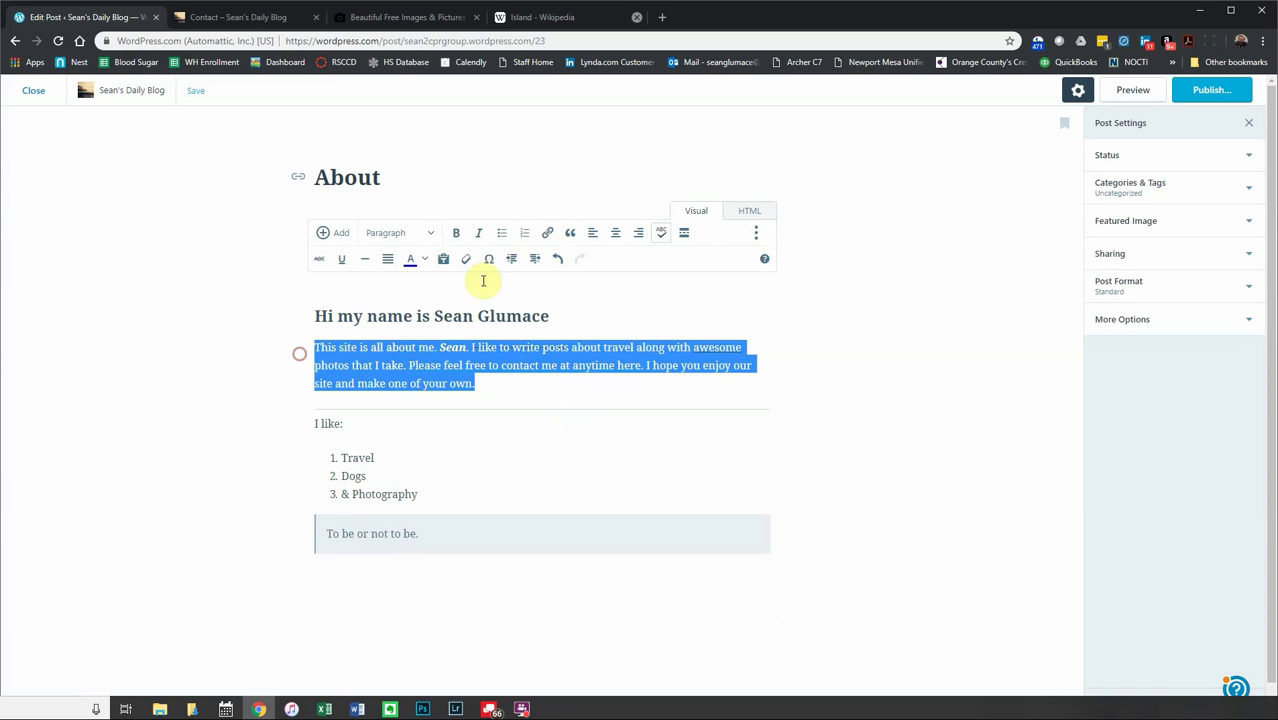
left_click(536, 260)
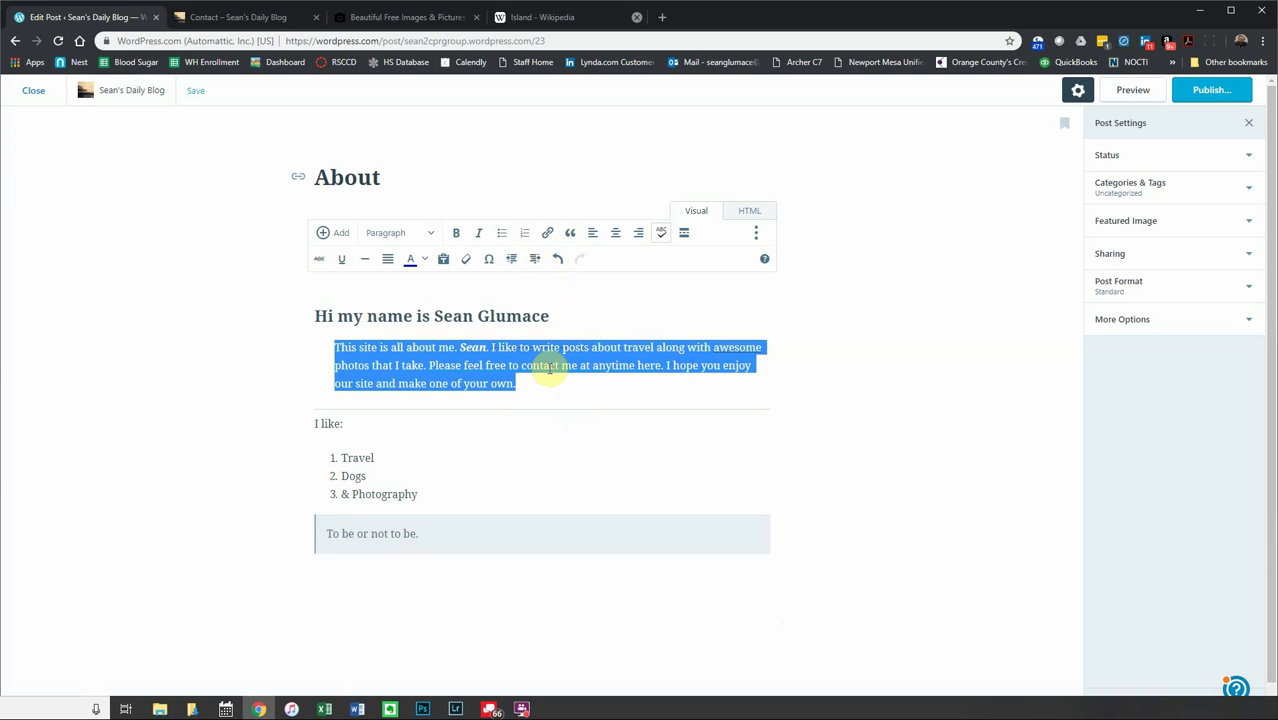
left_click_drag(425, 496, 322, 476)
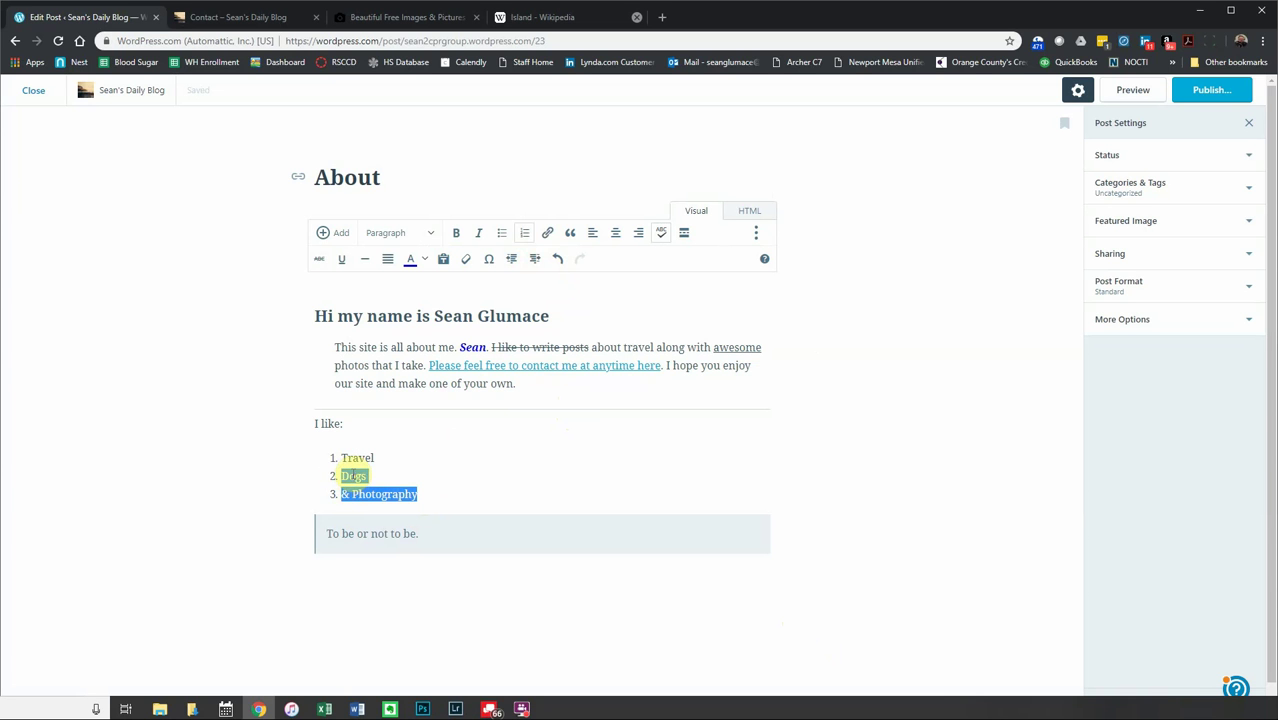
left_click(536, 262)
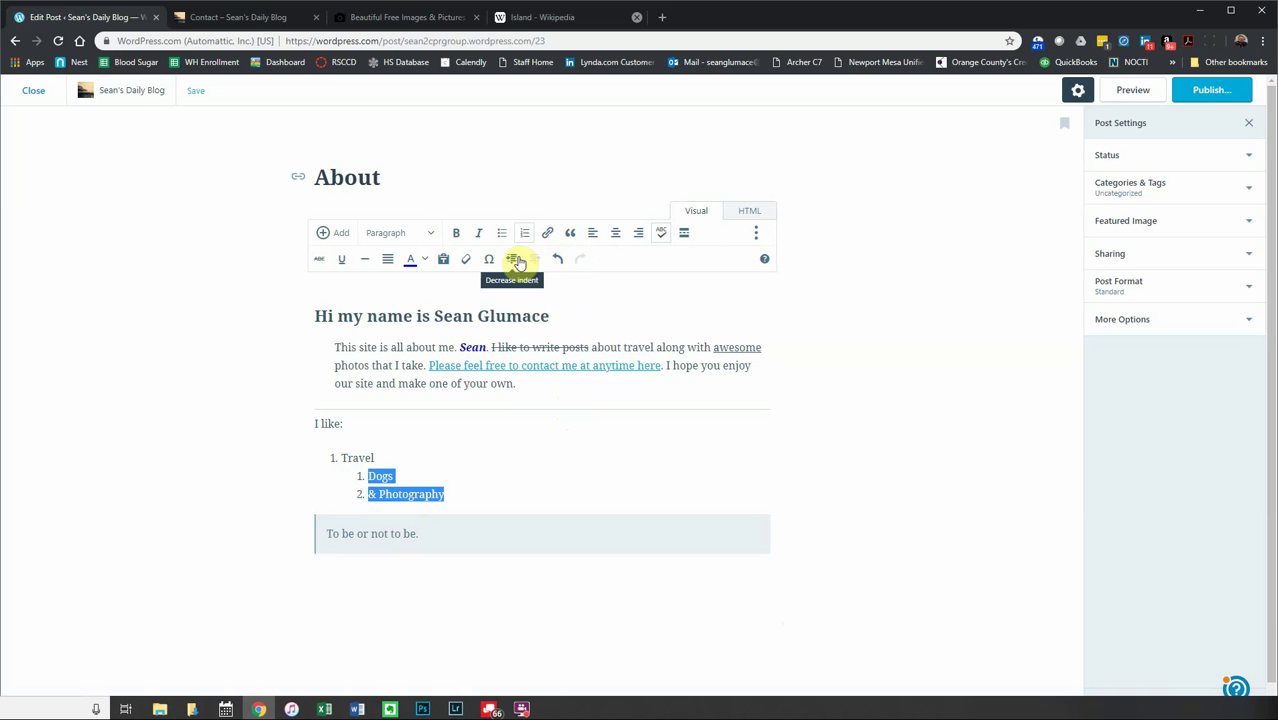
- Return Dogs and & Photography to the top level of the numbered list
left_click(513, 261)
left_click(530, 261)
left_click(508, 262)
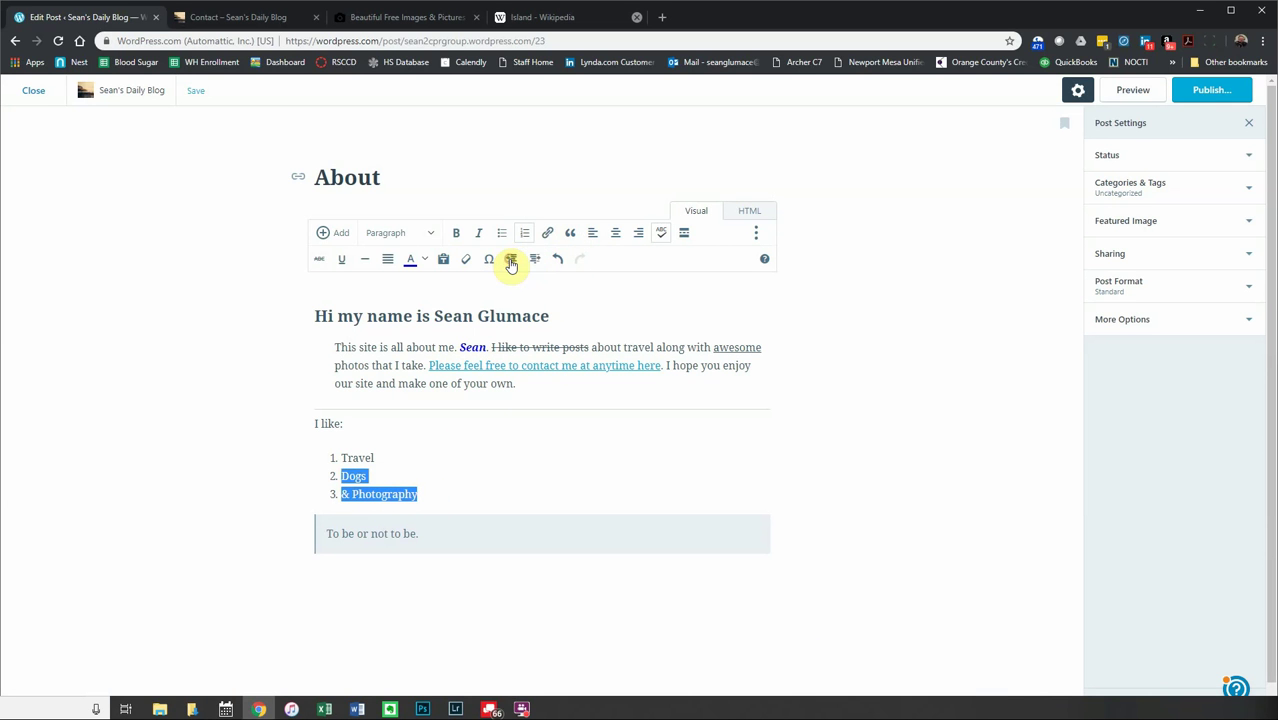
left_click(583, 266)
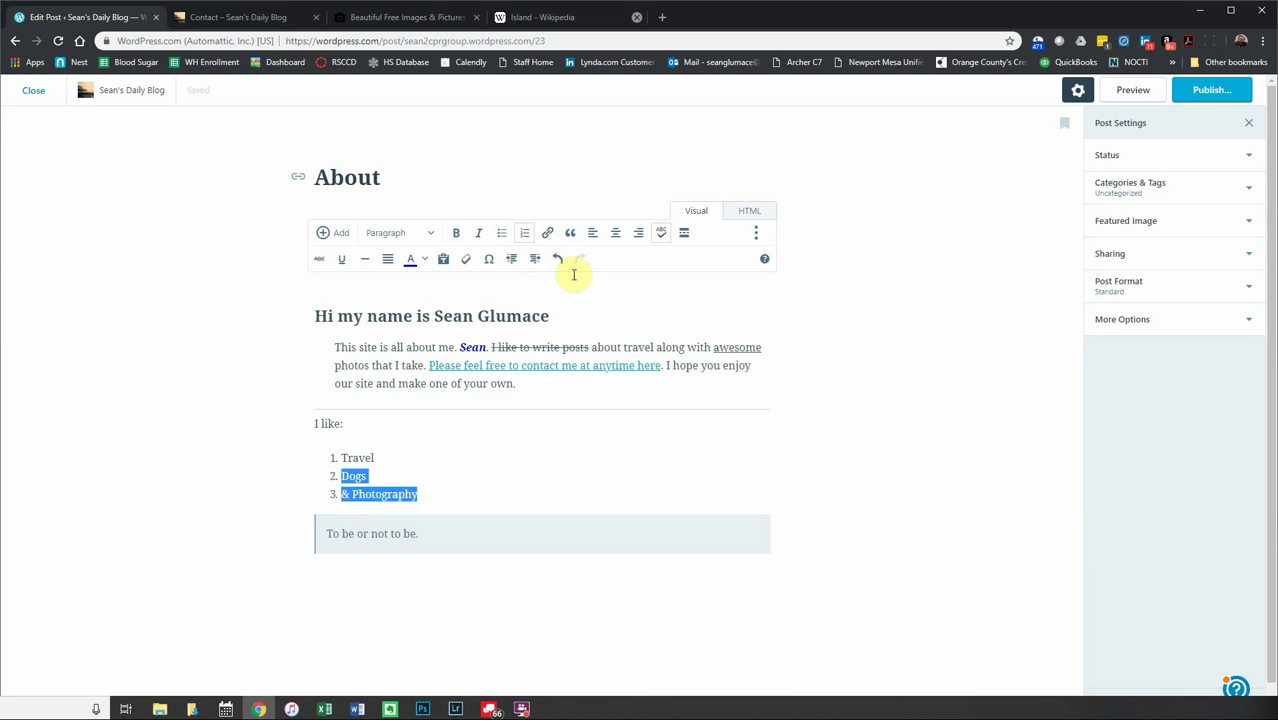
left_click(543, 456)
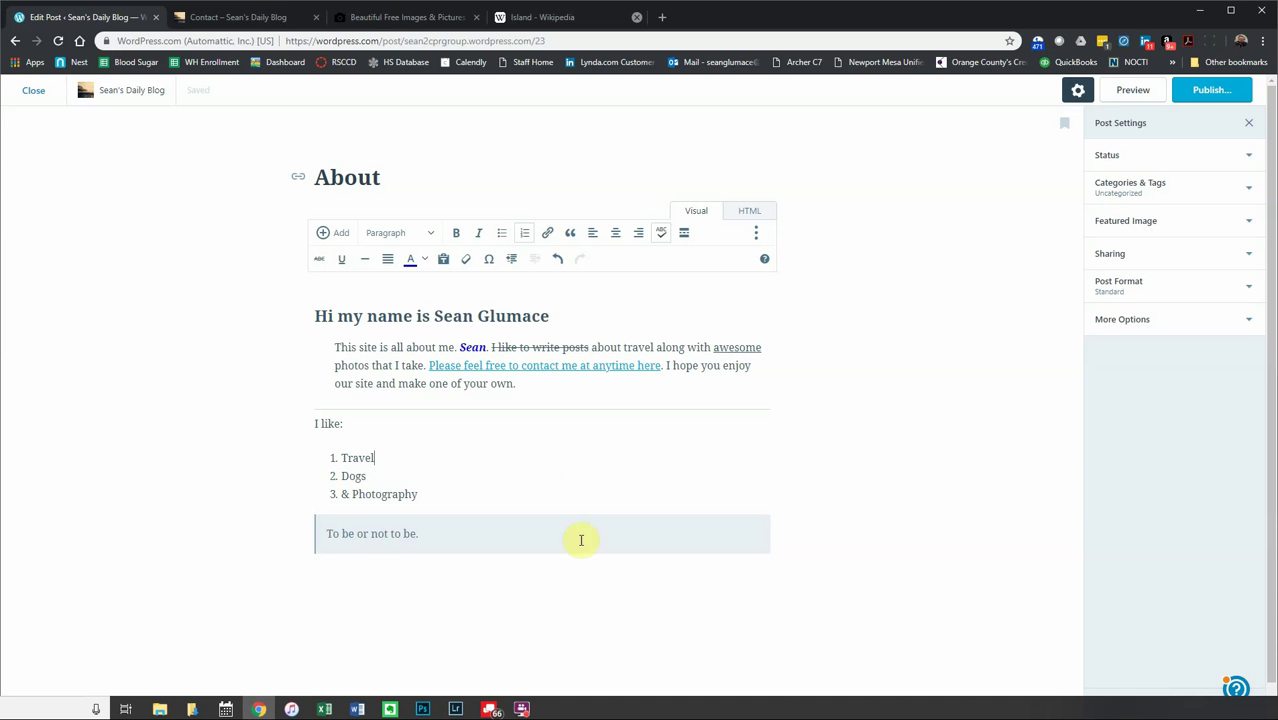
- Insert an empty line above the 'Hi my name is Sean Glumace' heading and open the media library
left_click(316, 315)
key("Return")
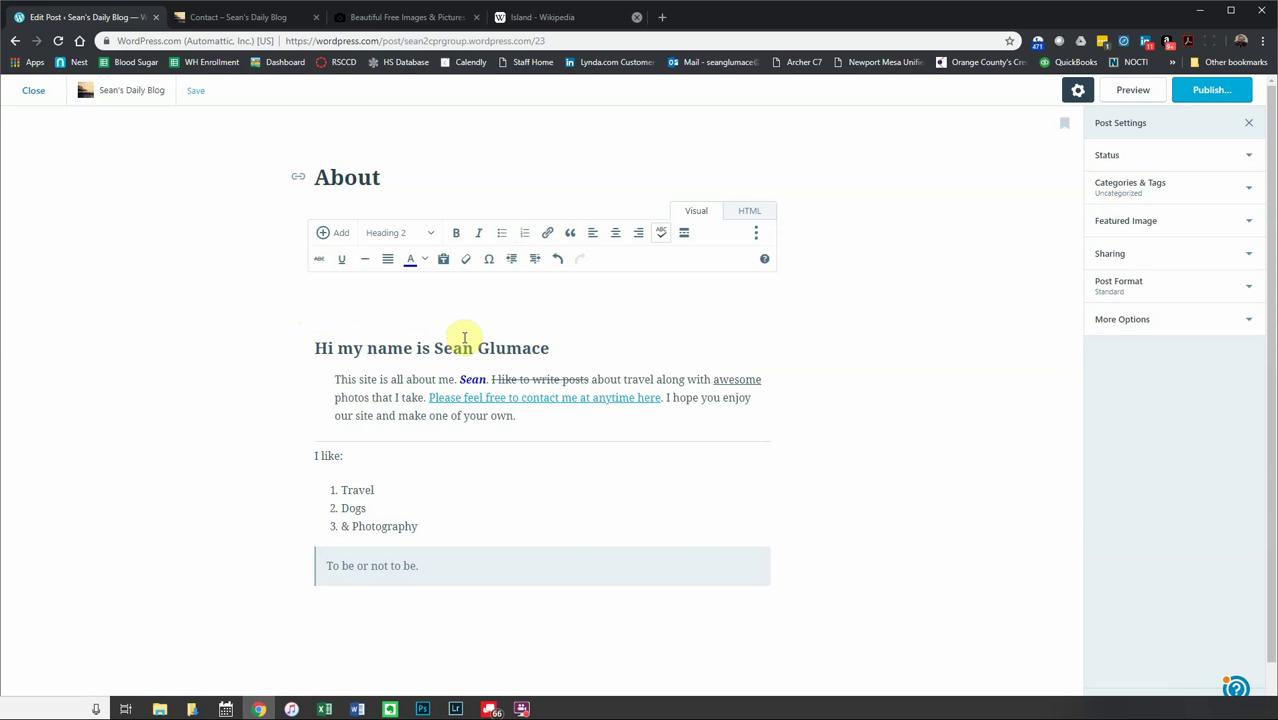
left_click(339, 236)
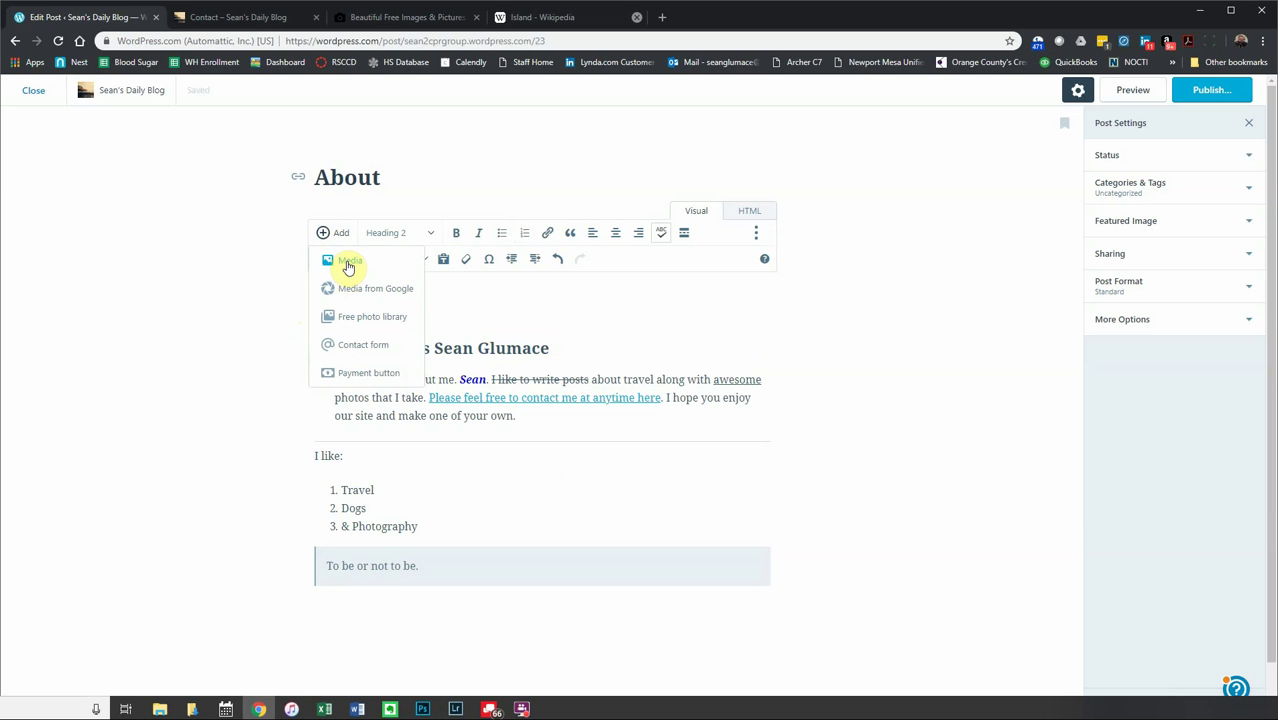
left_click(348, 264)
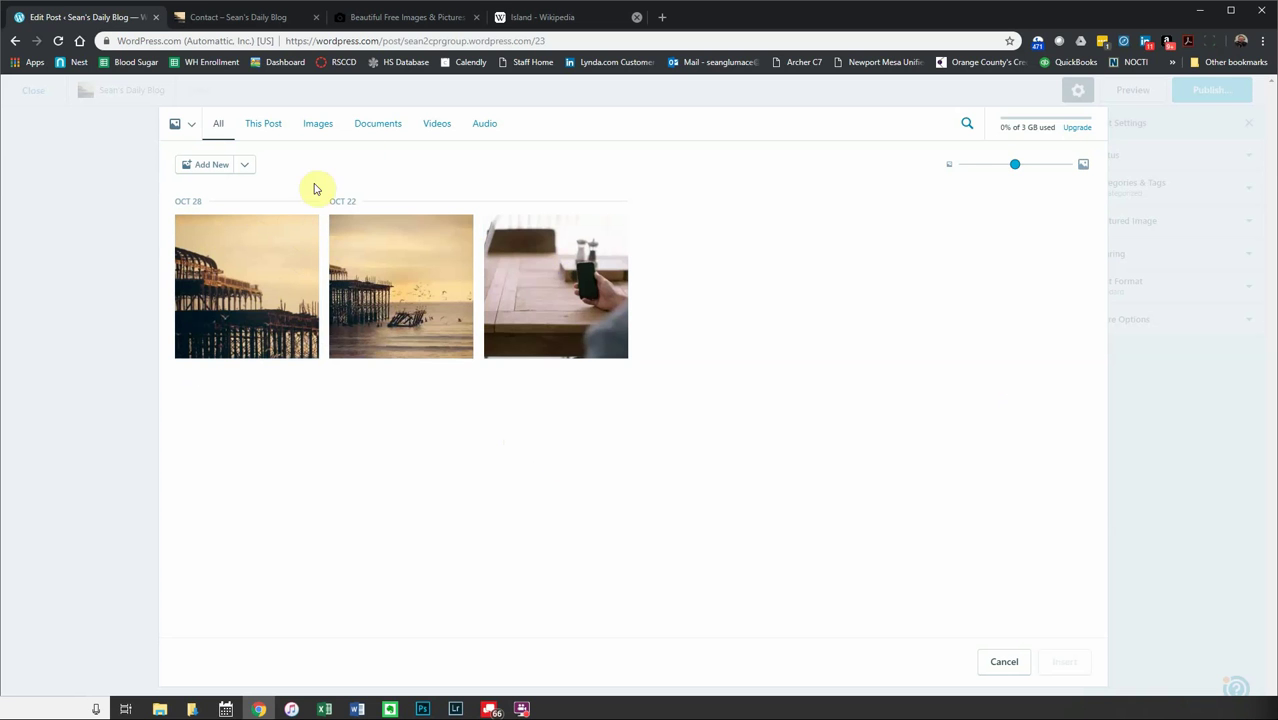
- Browse the media filters, close the Island Wikipedia tab, and cancel the media library
left_click(257, 134)
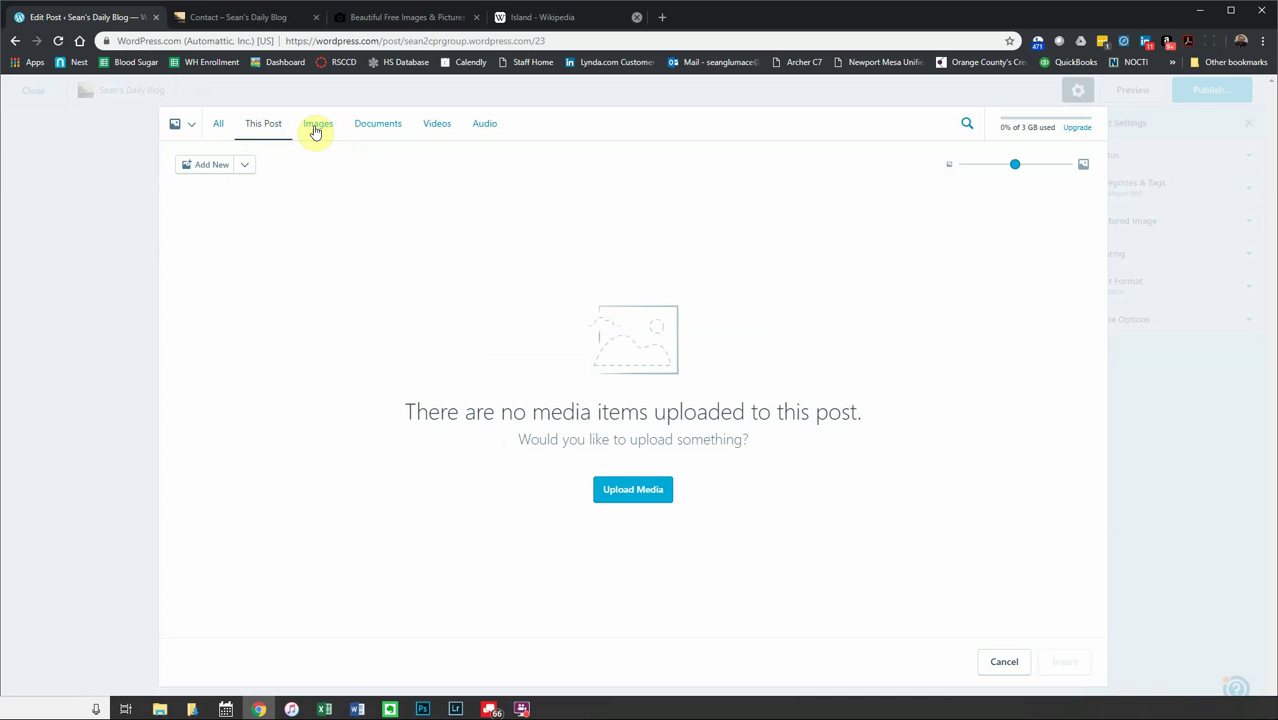
left_click(315, 132)
left_click(380, 133)
left_click(437, 125)
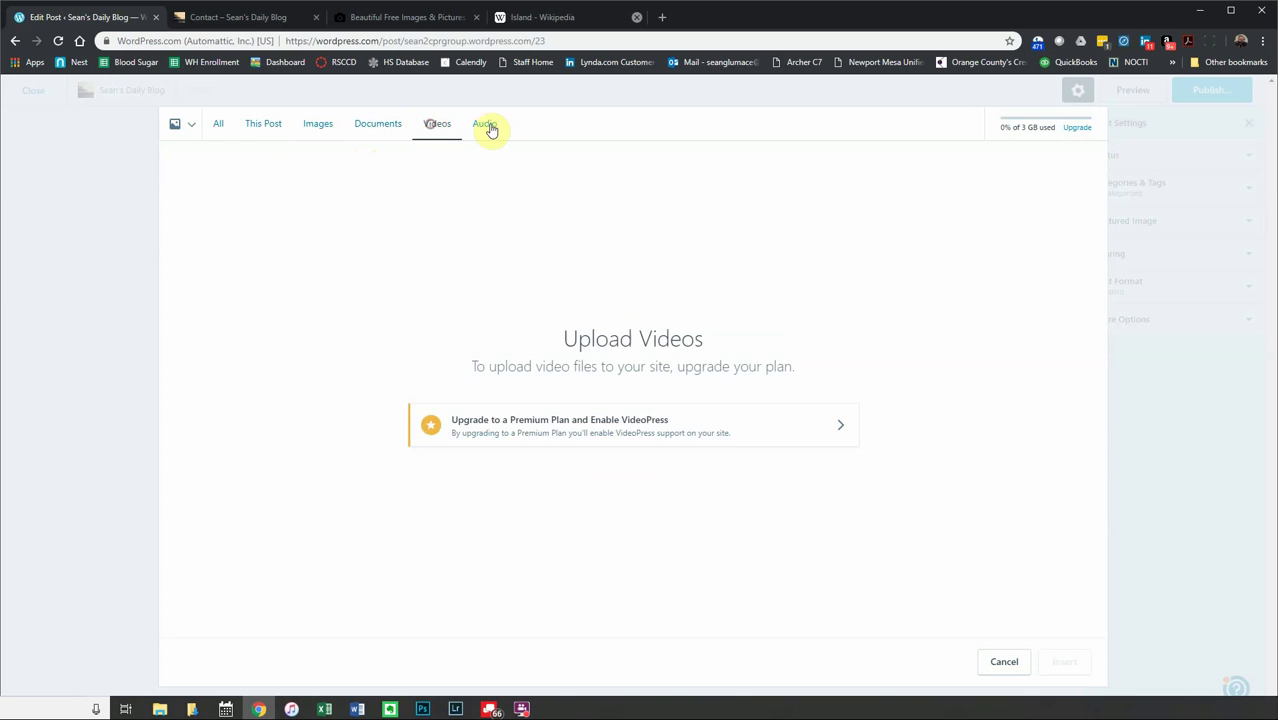
left_click(485, 126)
left_click(218, 124)
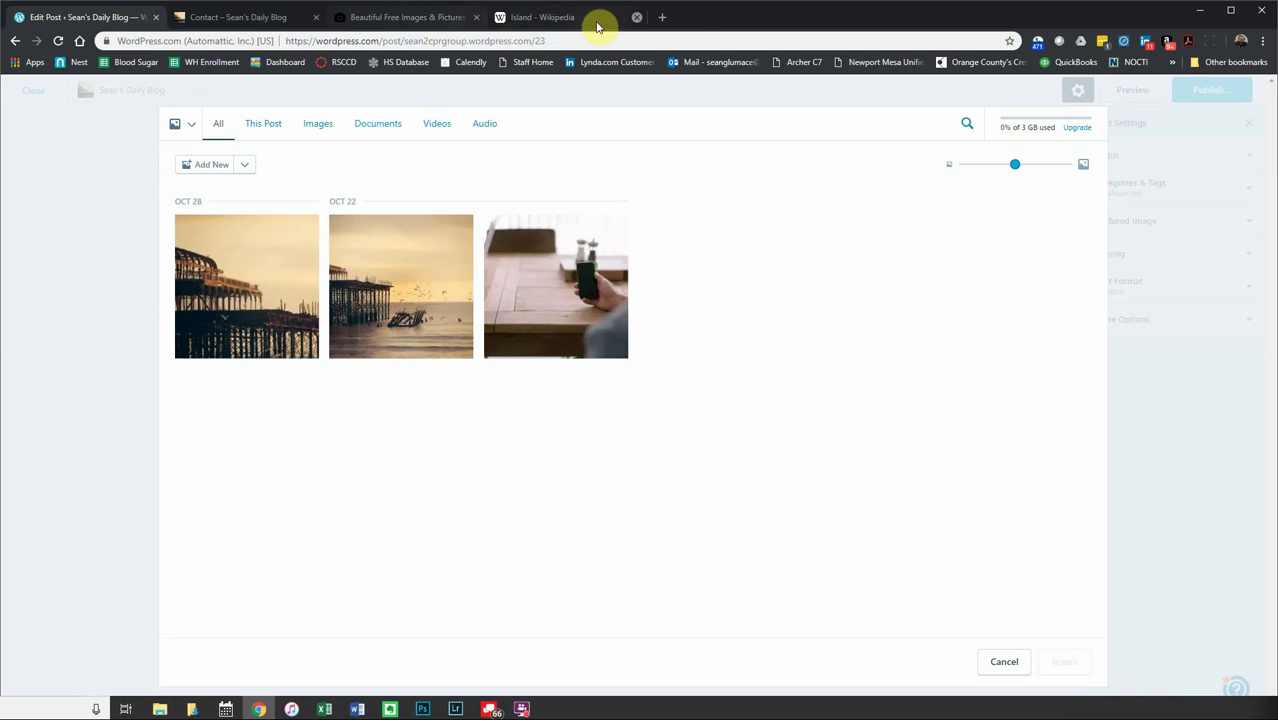
left_click(637, 17)
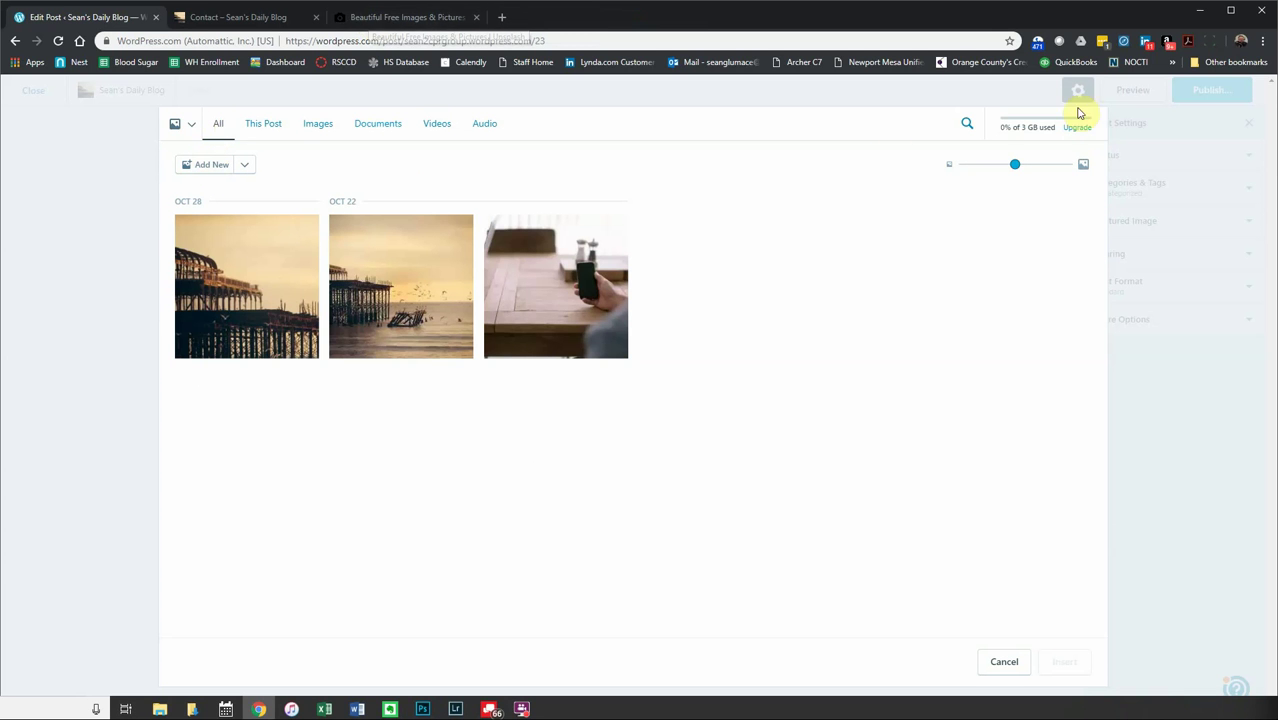
left_click(113, 147)
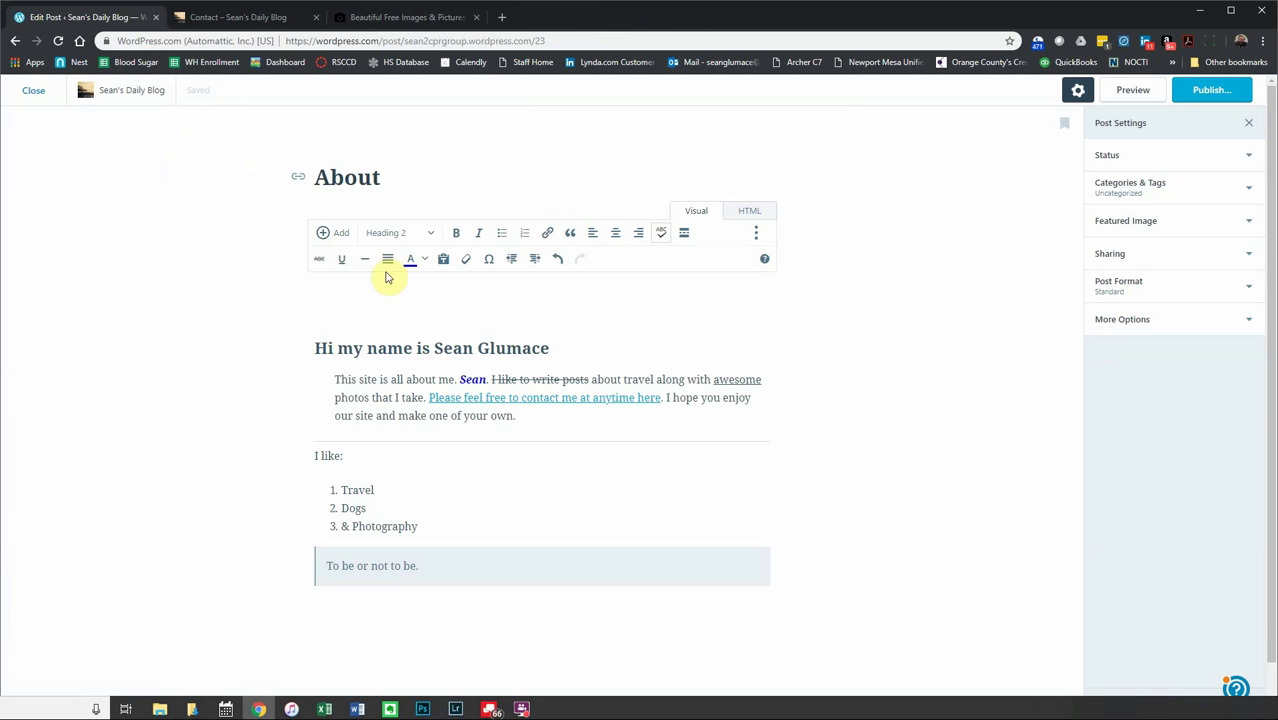
- Go to Unsplash and scroll through the free photo grid
left_click(420, 17)
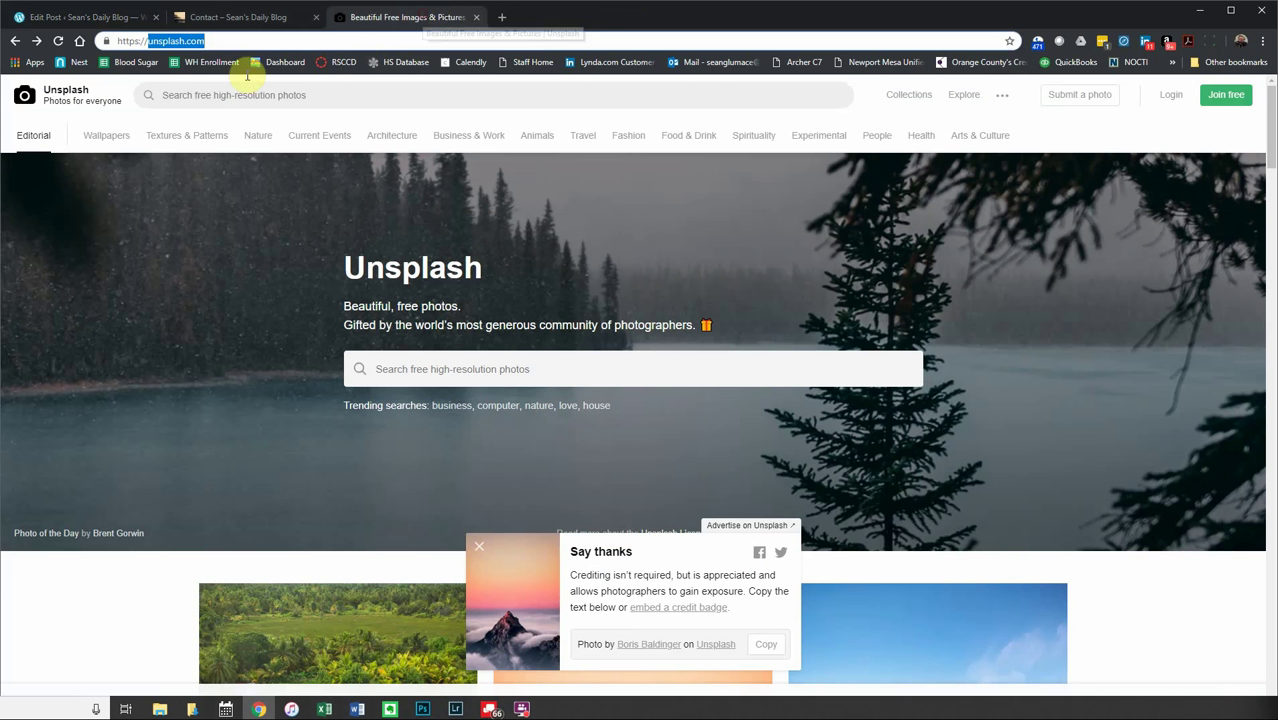
left_click(176, 44)
left_click(414, 370)
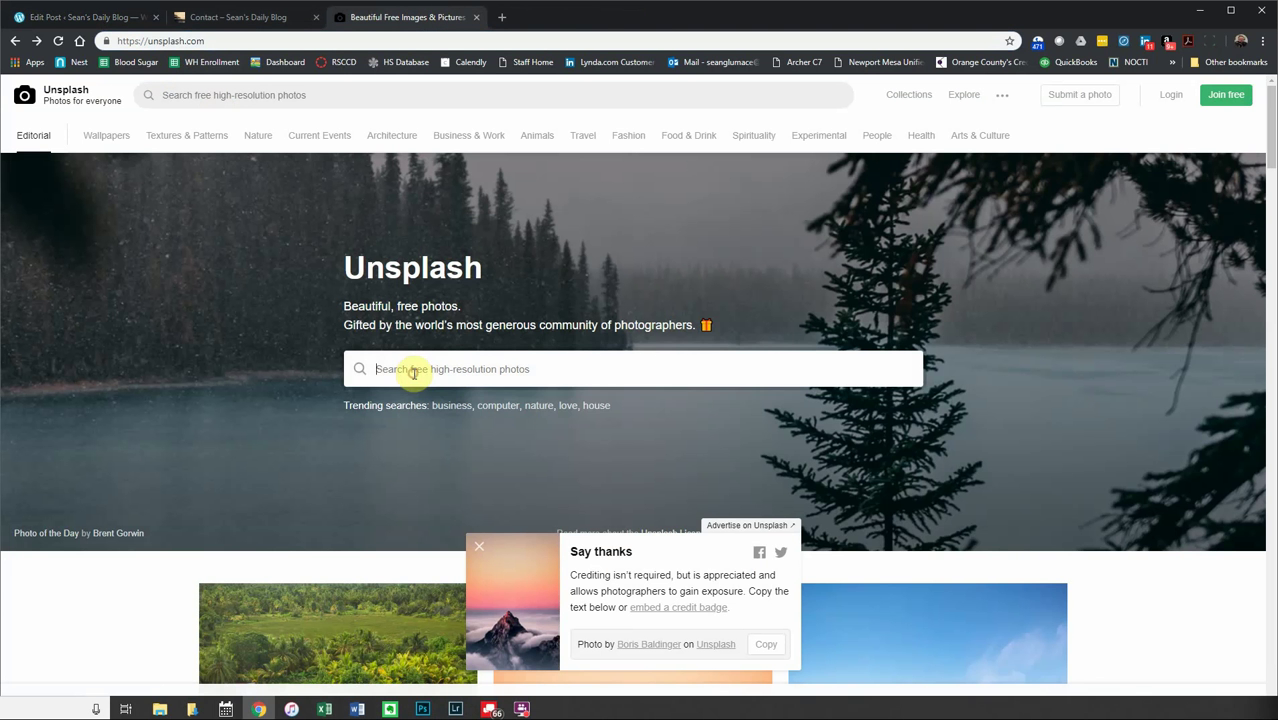
scroll(770, 490, "down", 3)
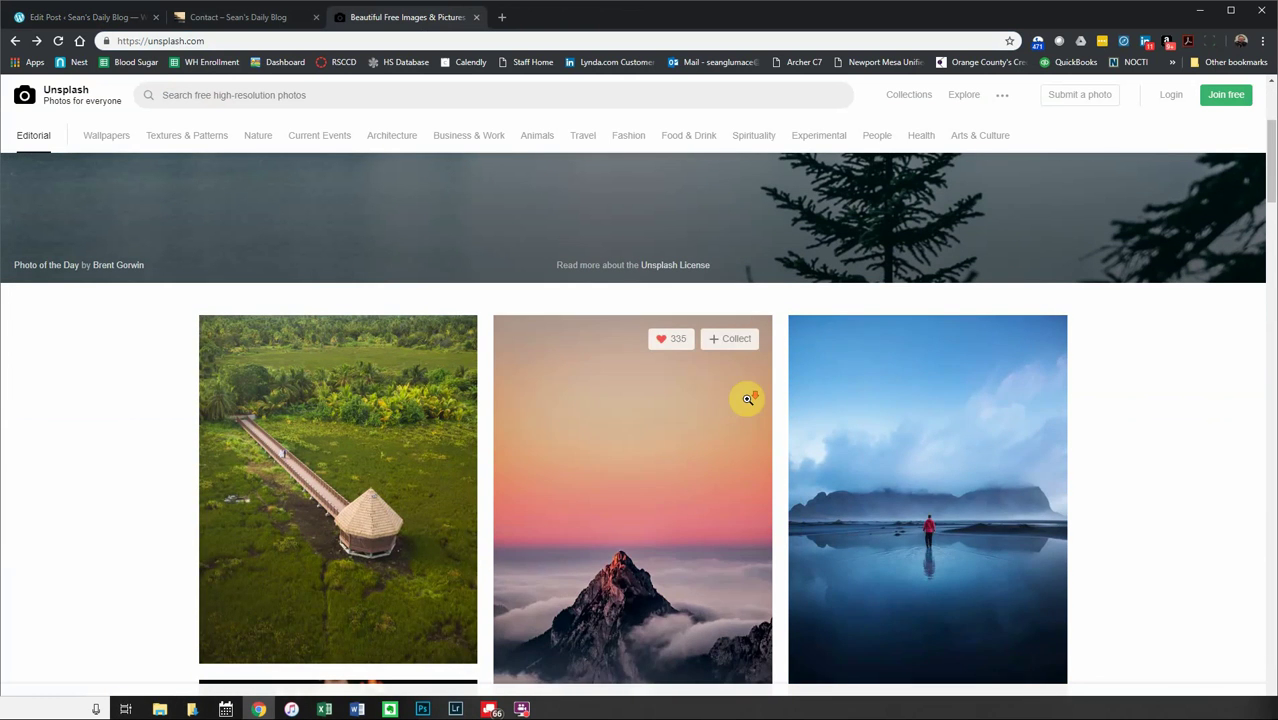
scroll(747, 396, "down", 3)
scroll(748, 421, "down", 6)
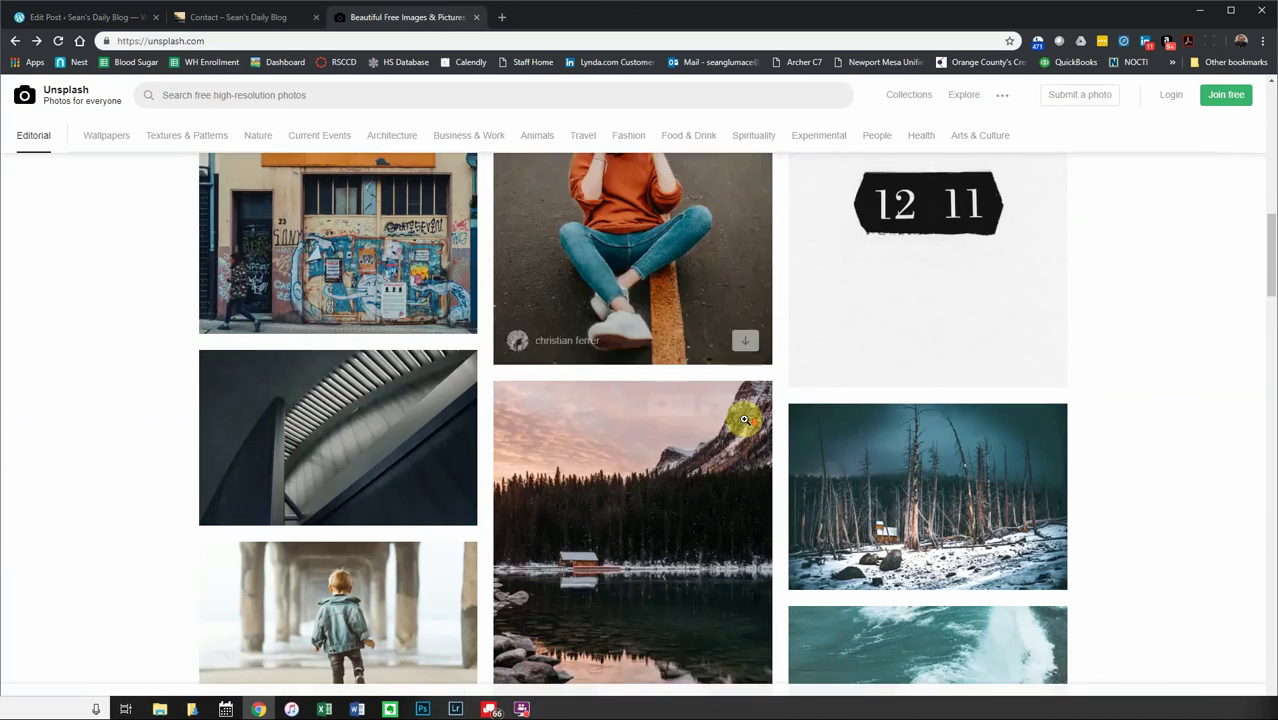
scroll(744, 418, "down", 2)
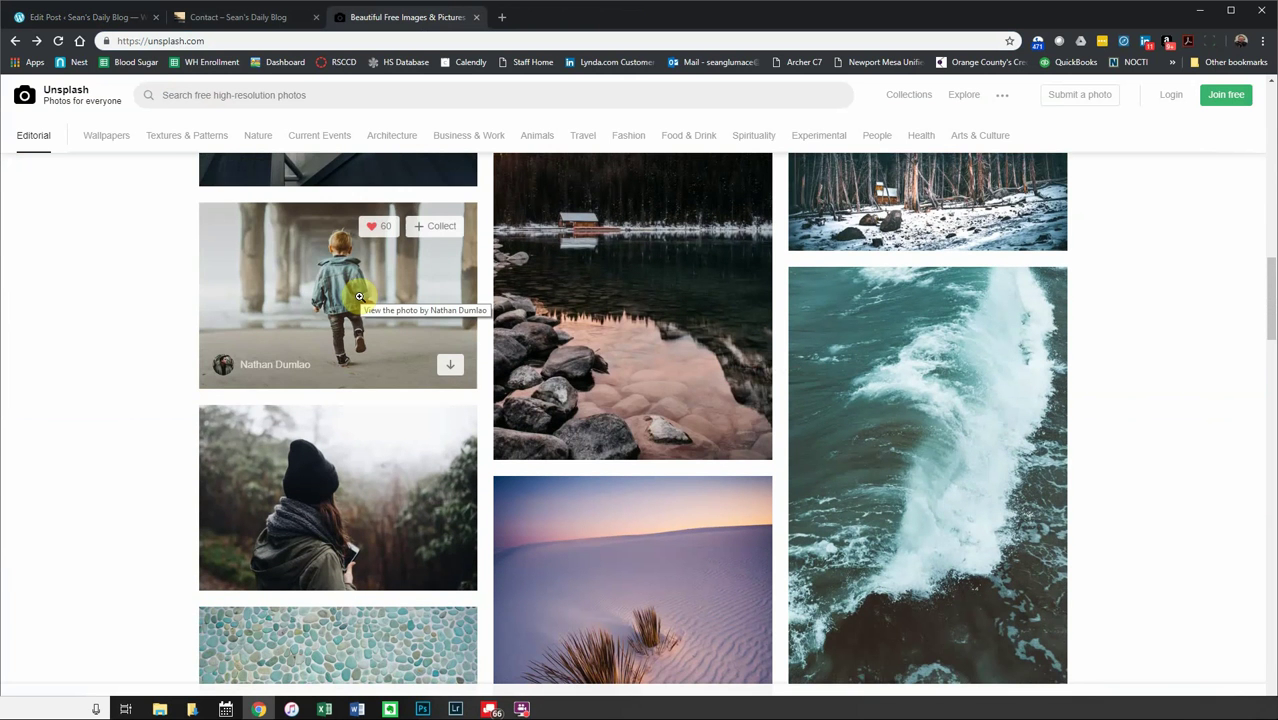
- Open the photo of the boy walking under the pier and download it free
left_click(359, 297)
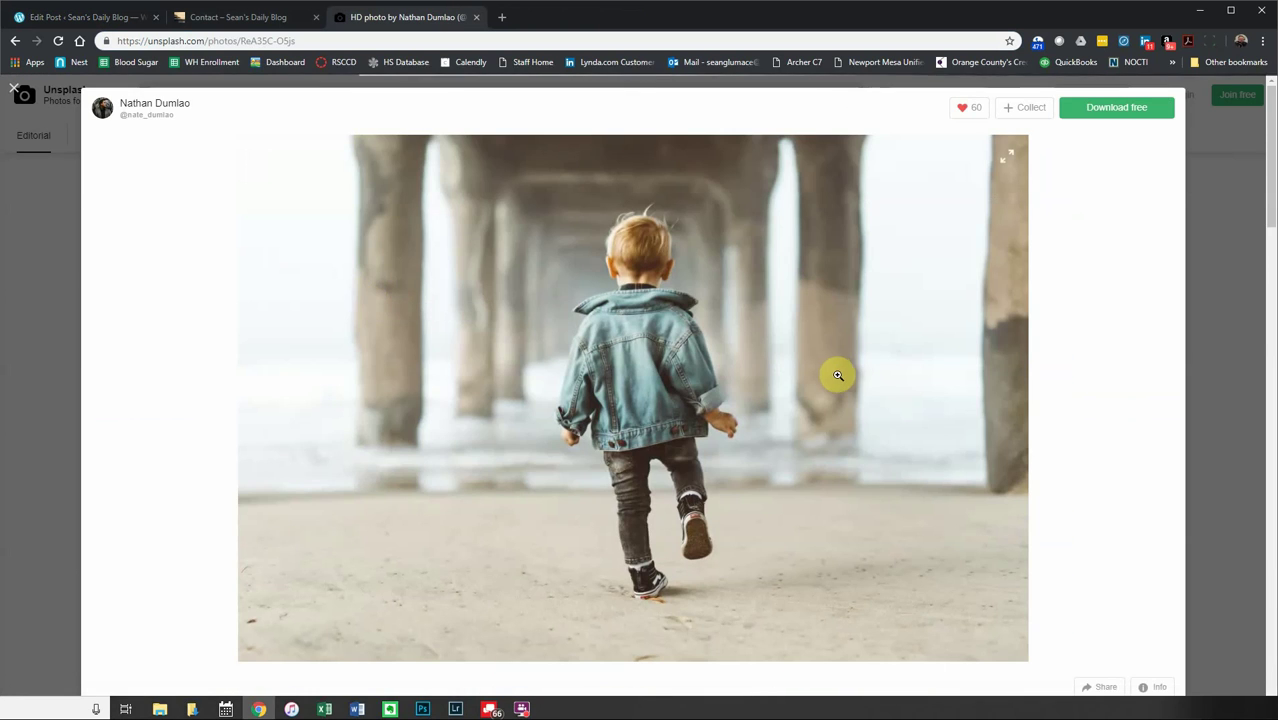
scroll(1007, 432, "down", 3)
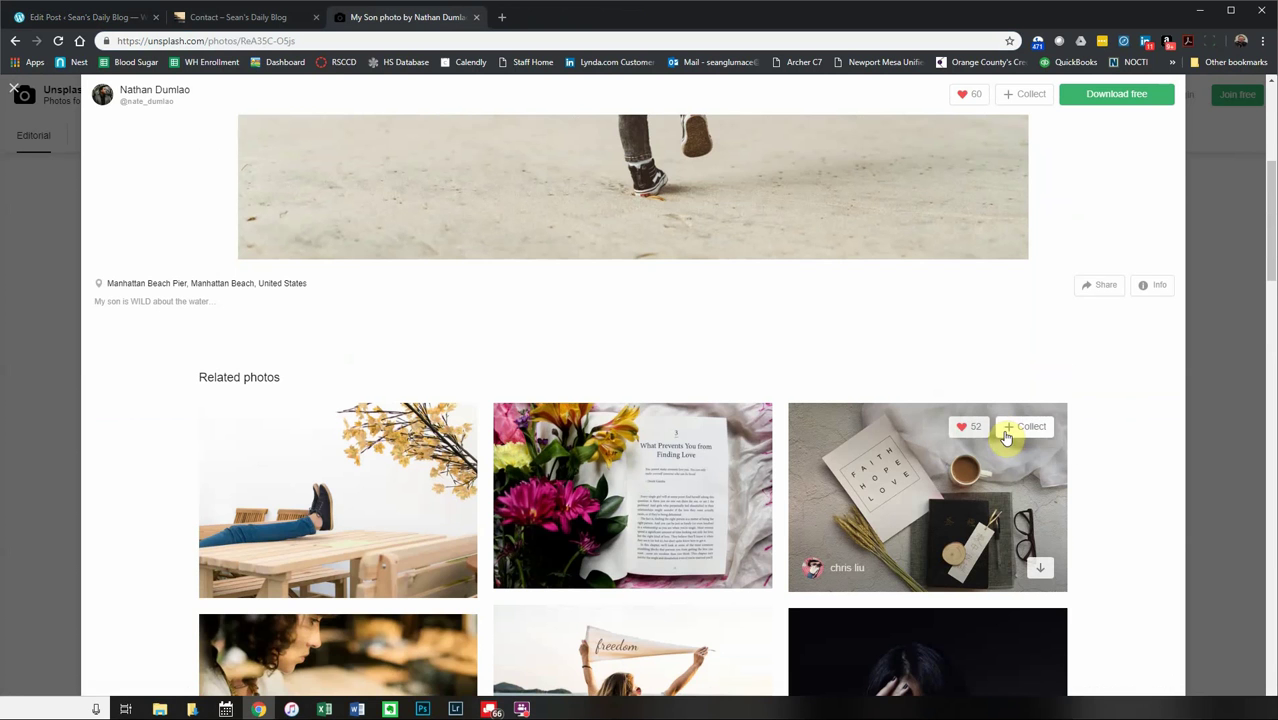
scroll(1005, 432, "up", 4)
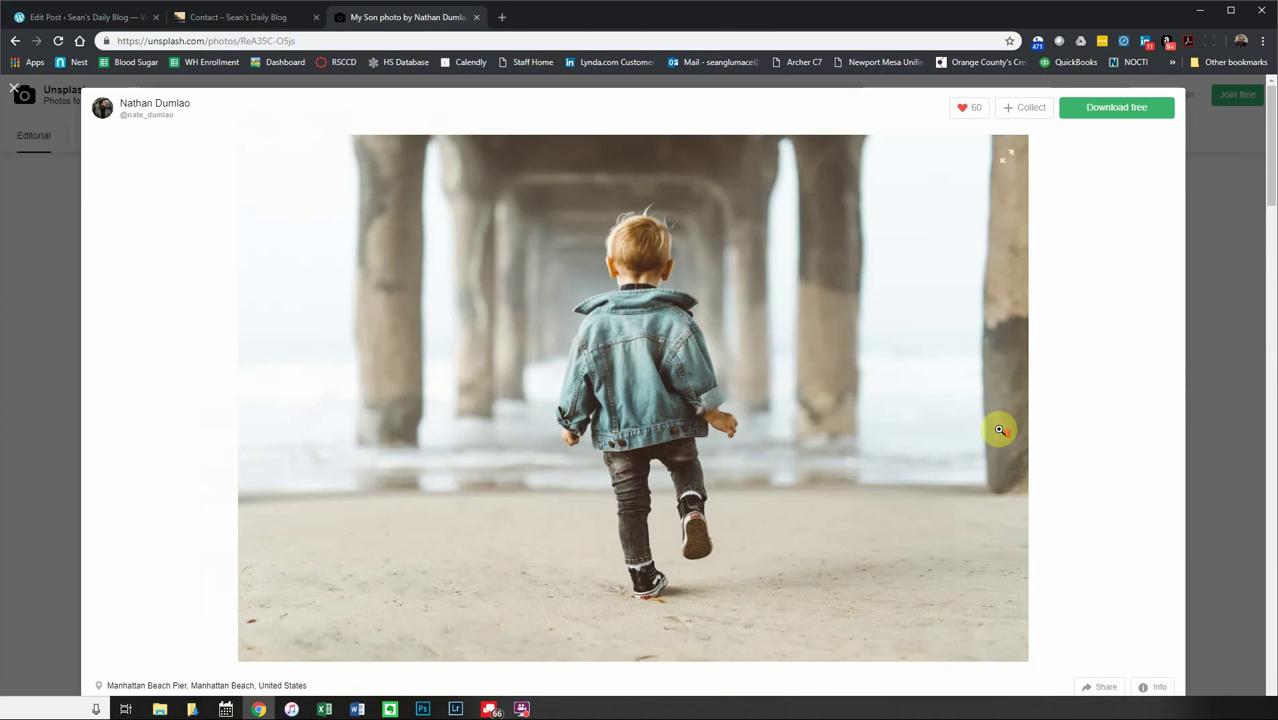
left_click(1108, 117)
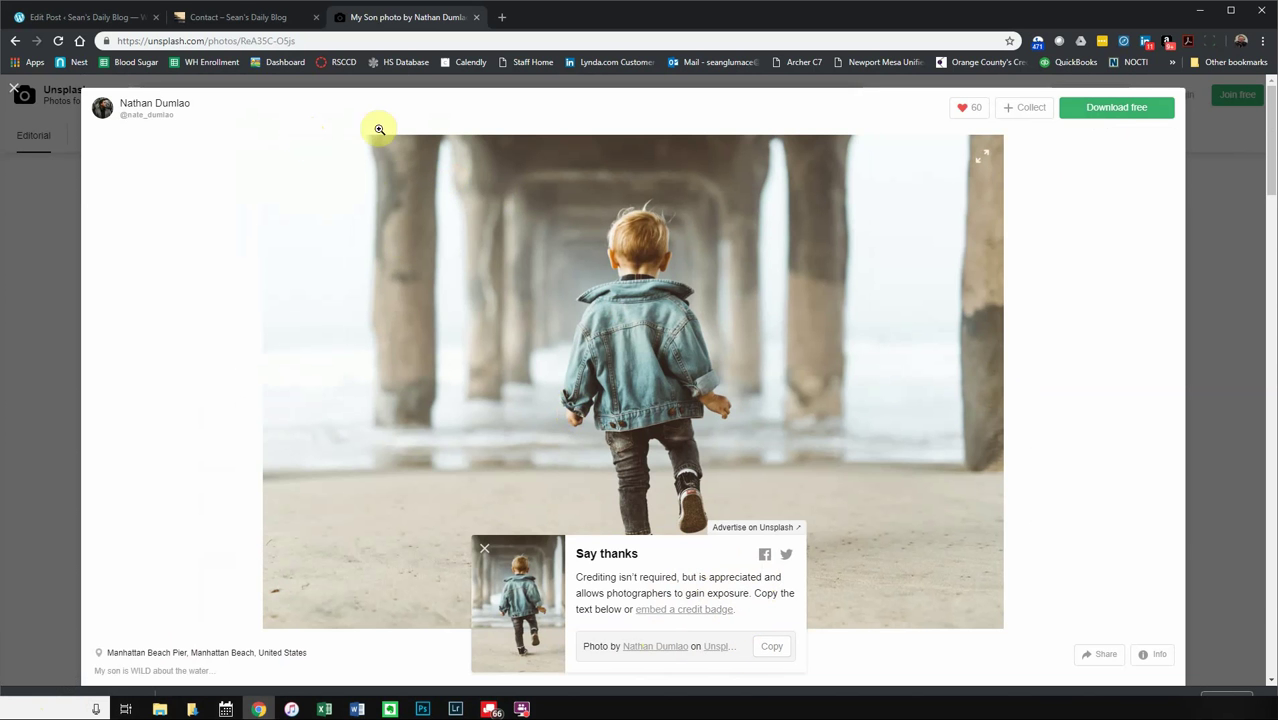
left_click(258, 20)
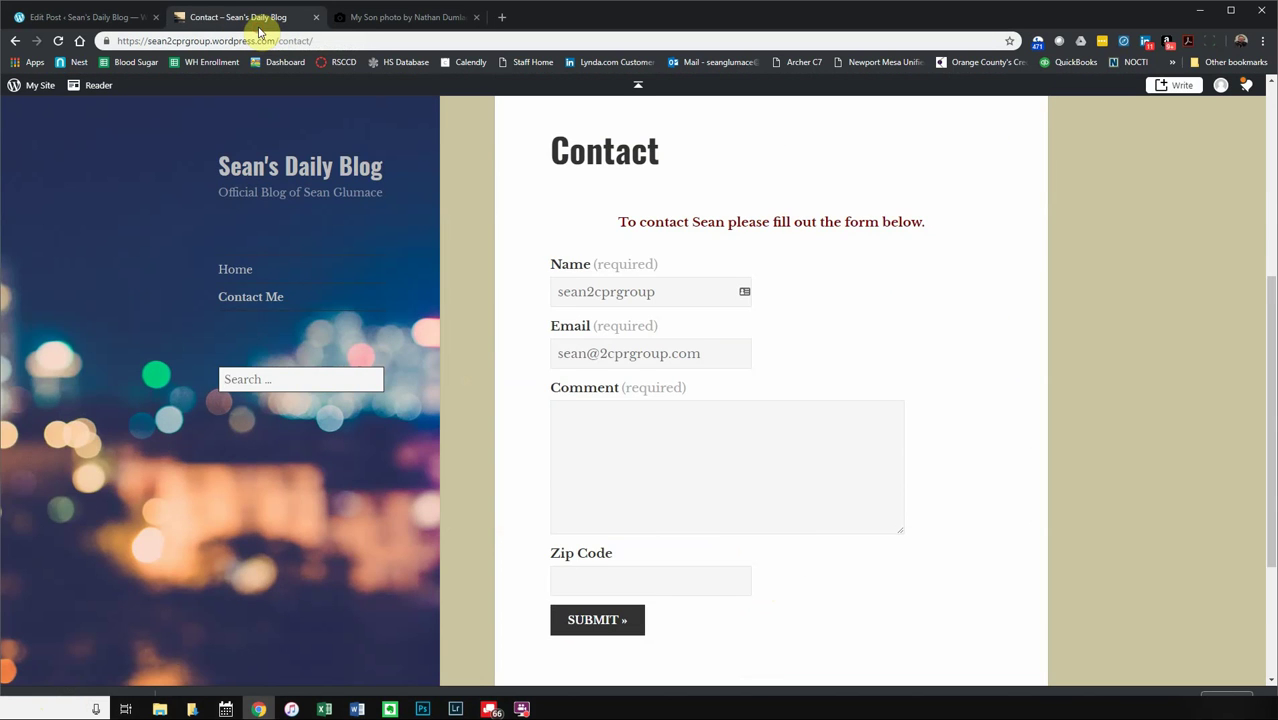
- Back in the About post, turn the empty line above the heading into a plain paragraph
left_click(77, 20)
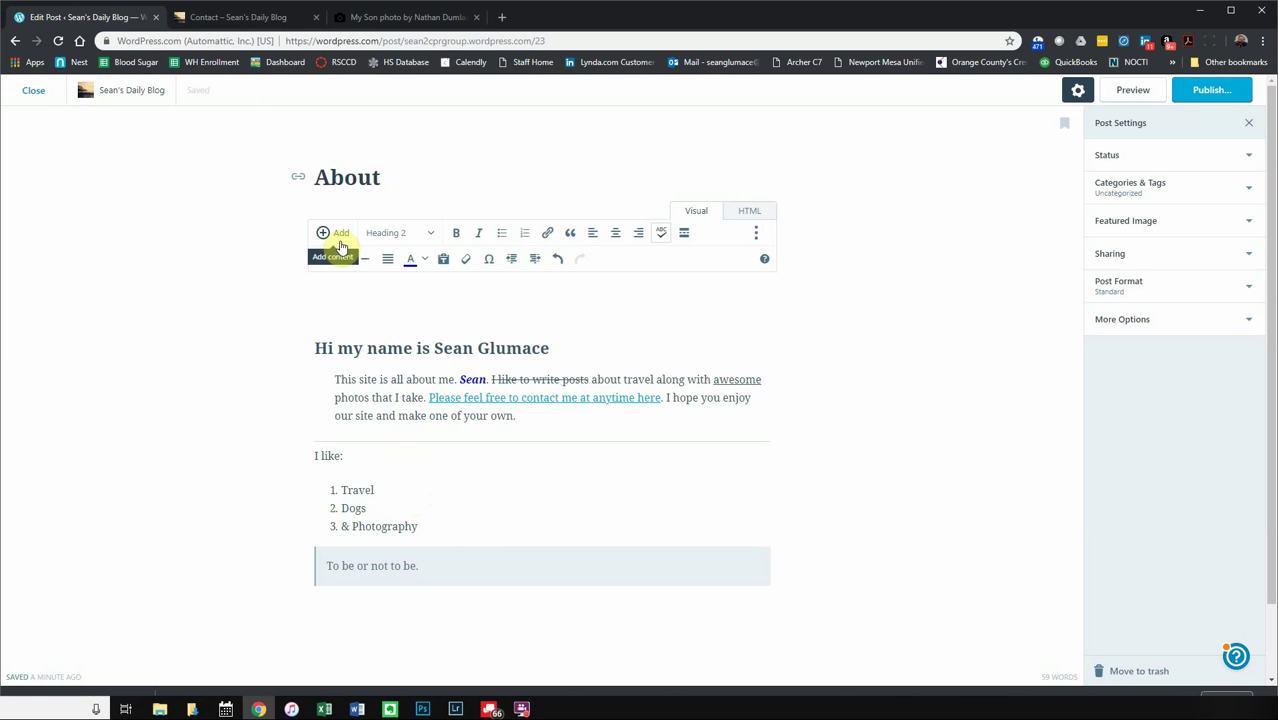
left_click(361, 308)
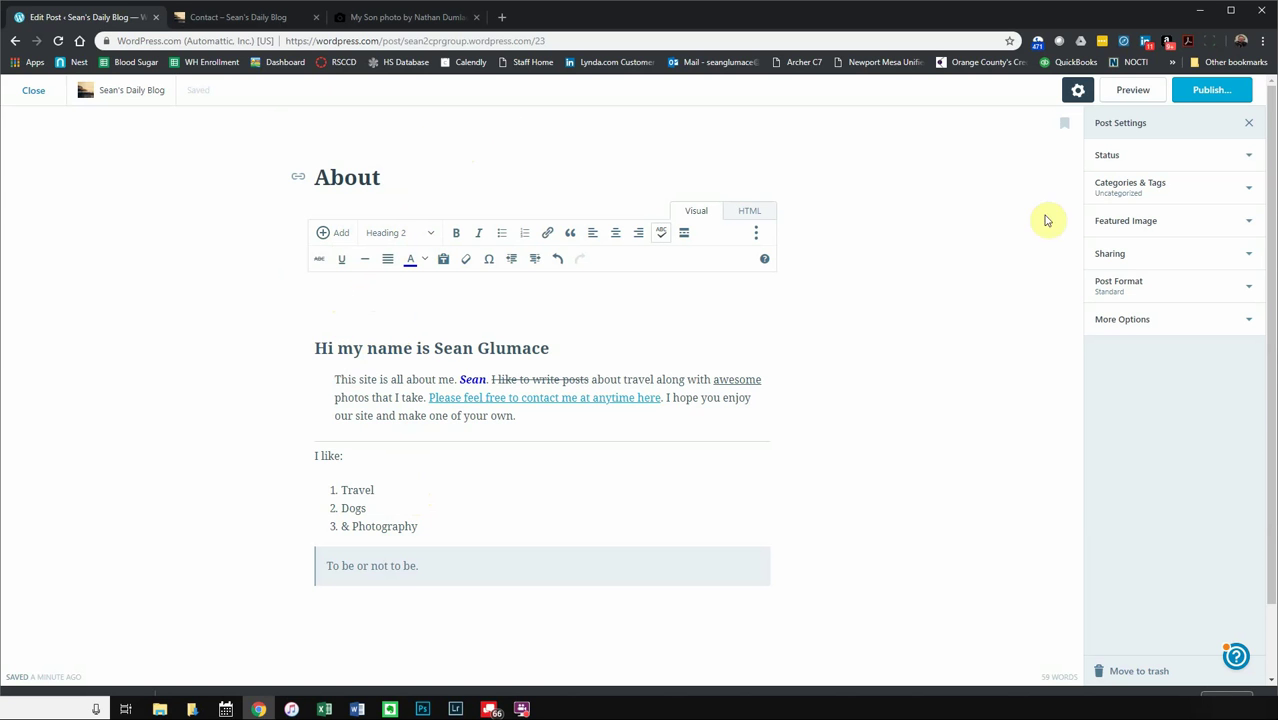
left_click(327, 309)
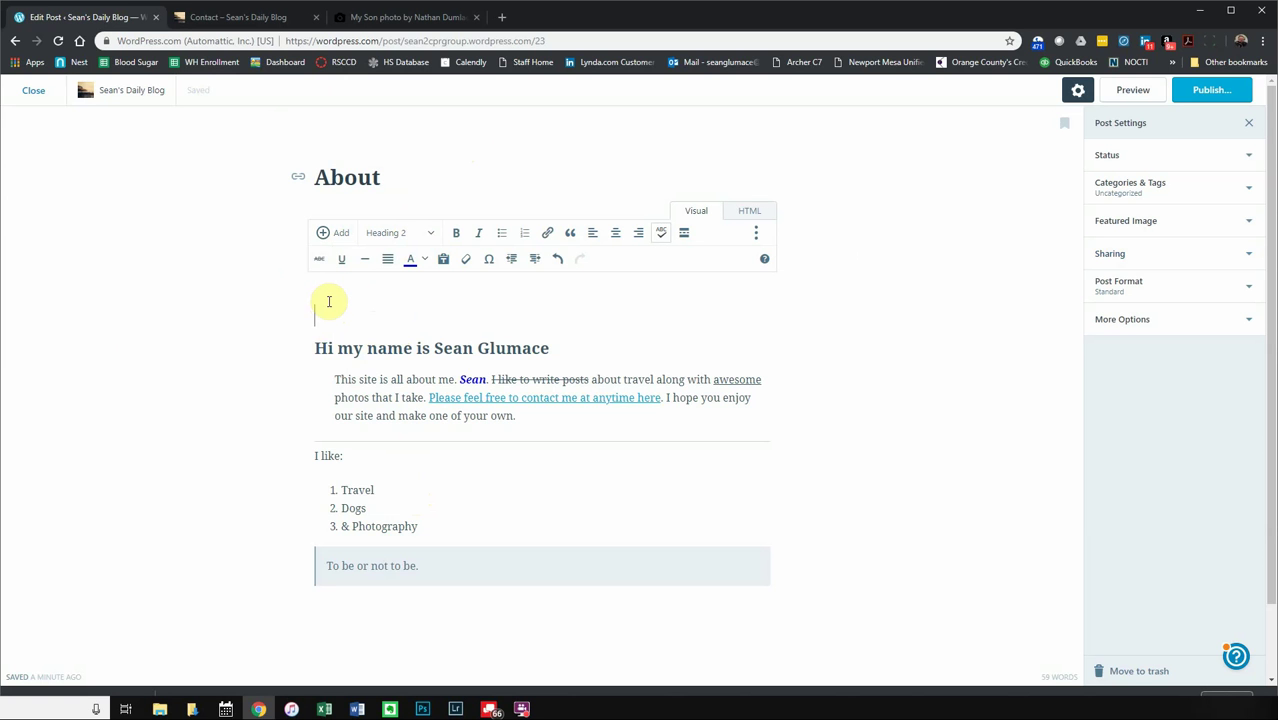
key("Return")
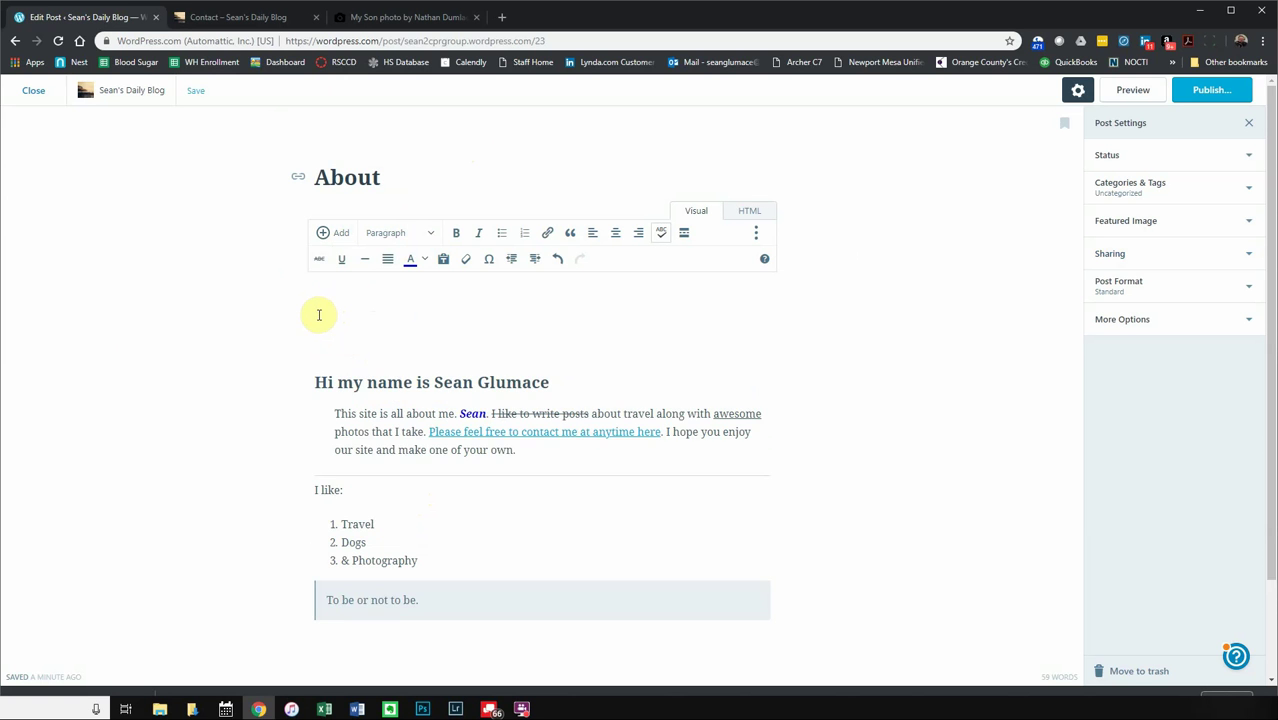
key("BackSpace")
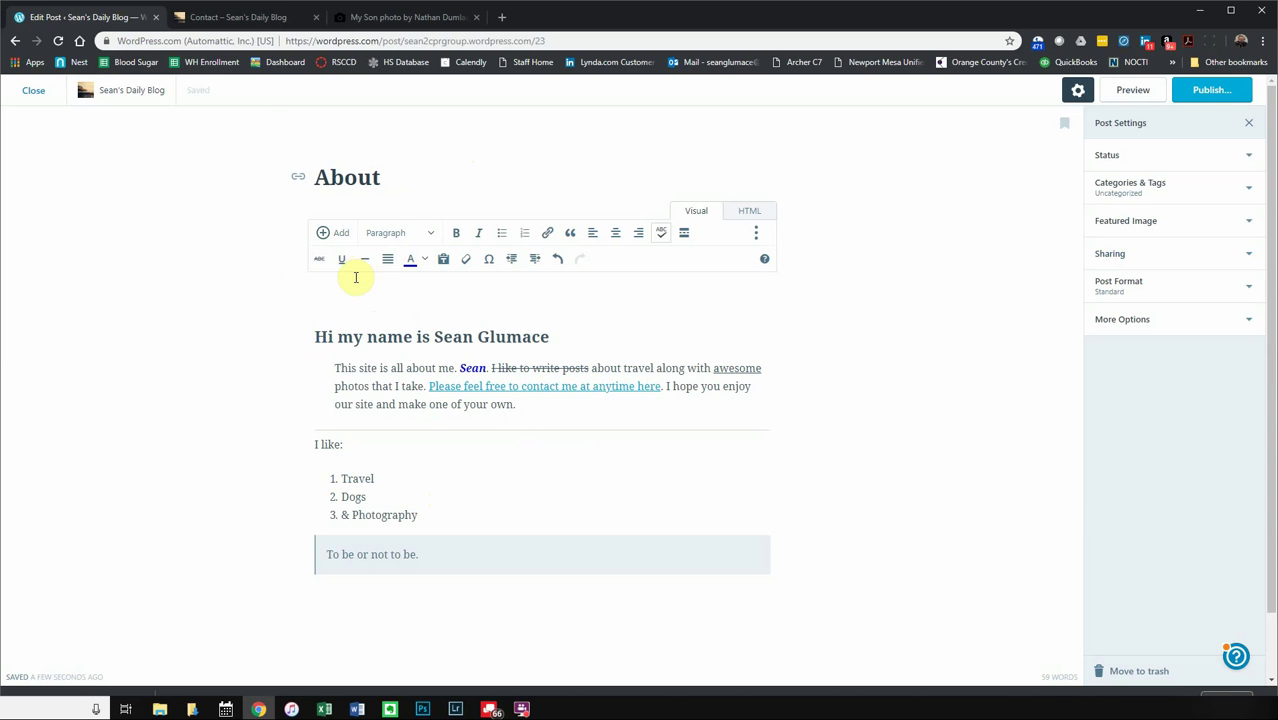
left_click(340, 234)
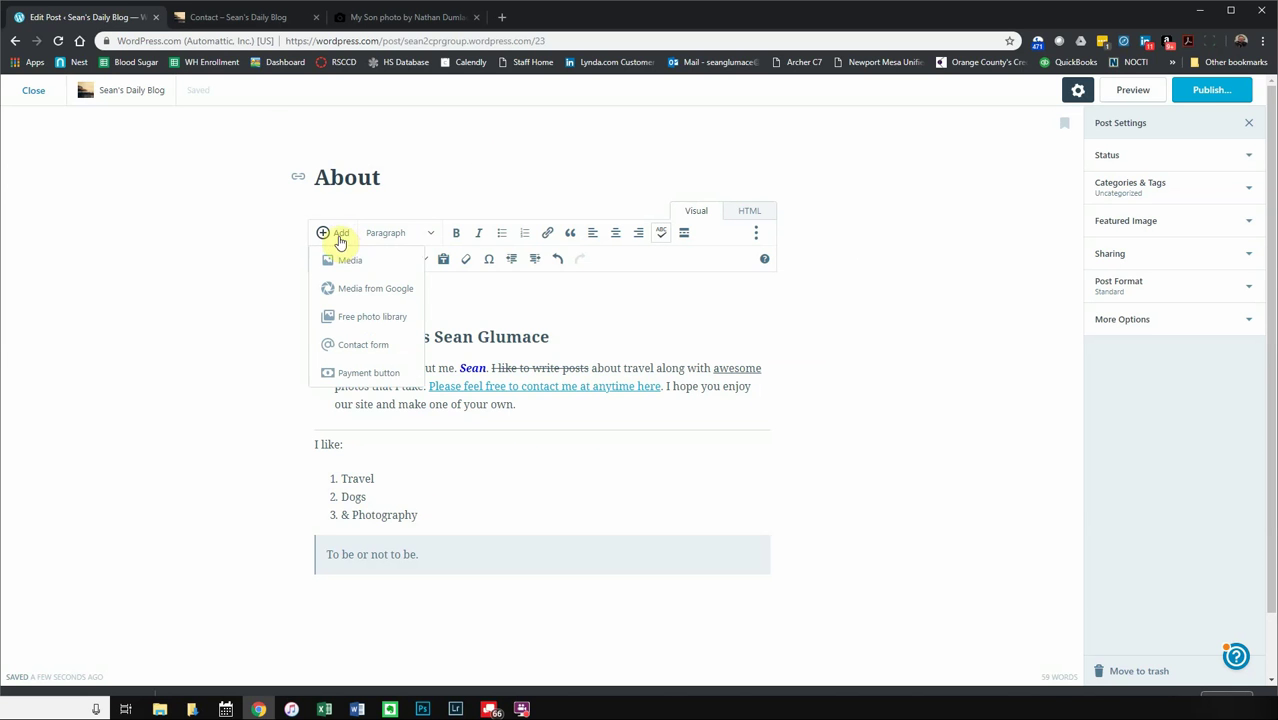
- Upload the downloaded boy photo from Downloads and insert it above the heading
left_click(346, 263)
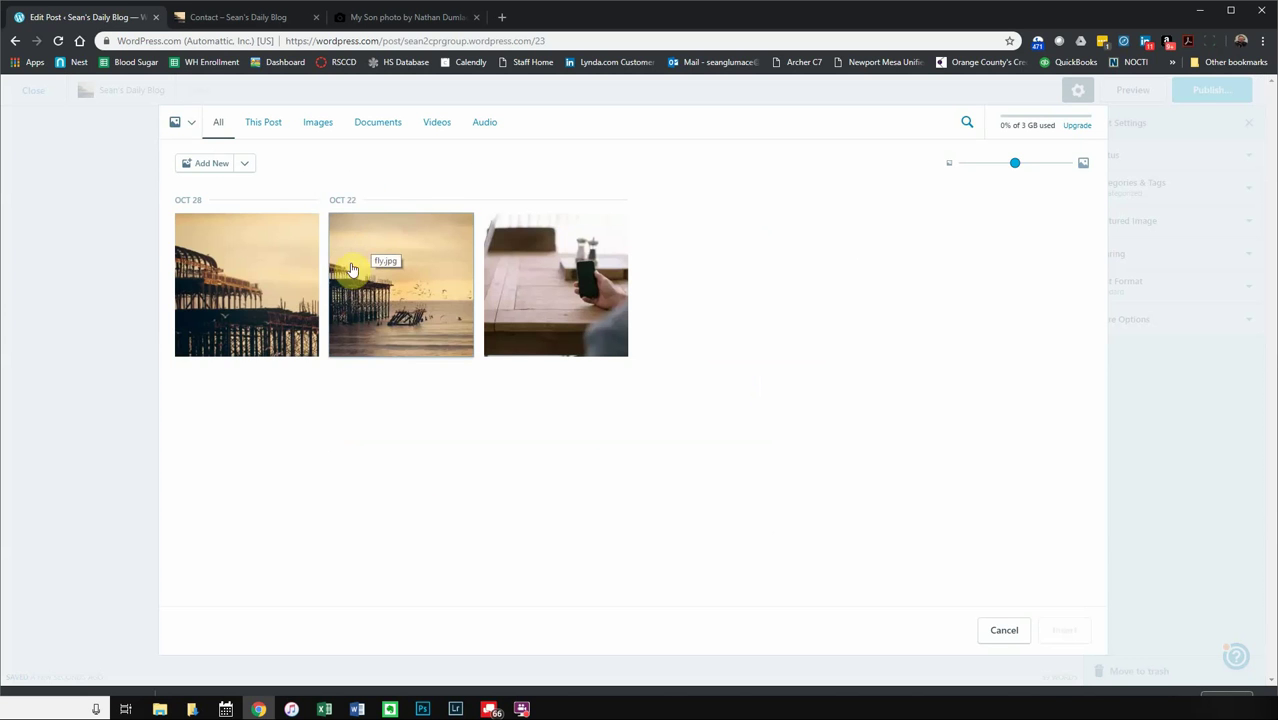
left_click(205, 168)
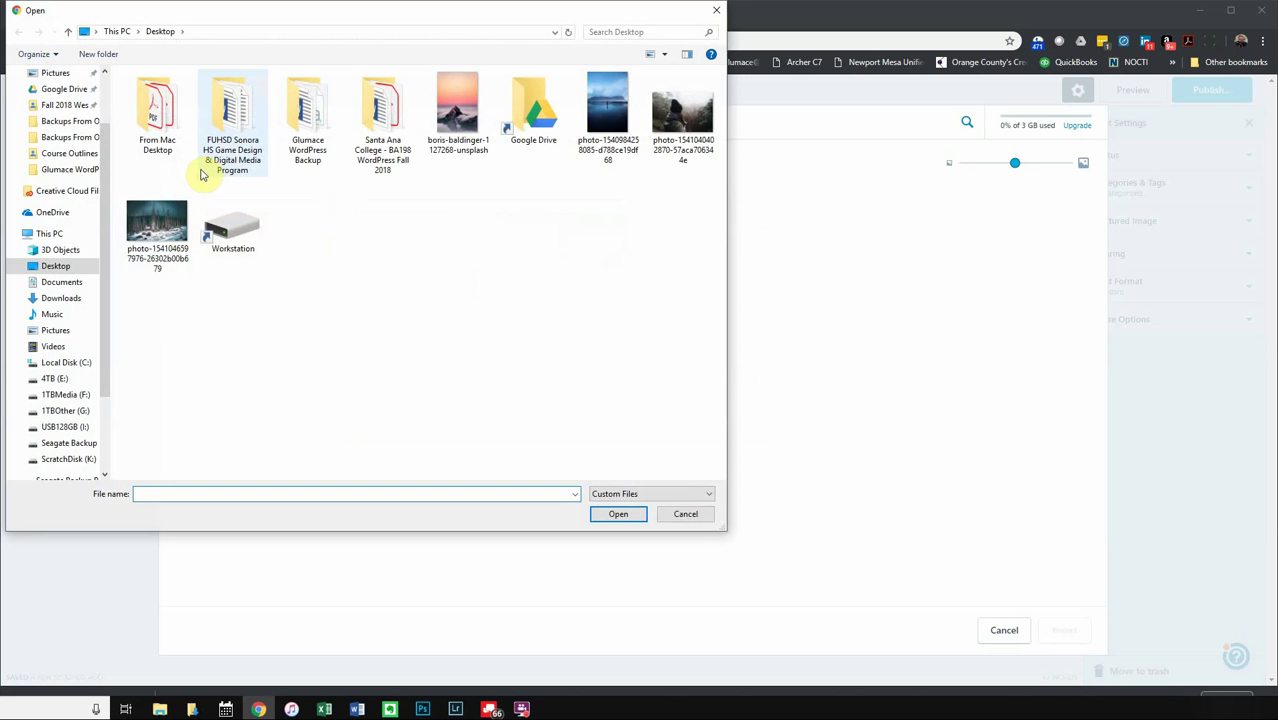
left_click(72, 303)
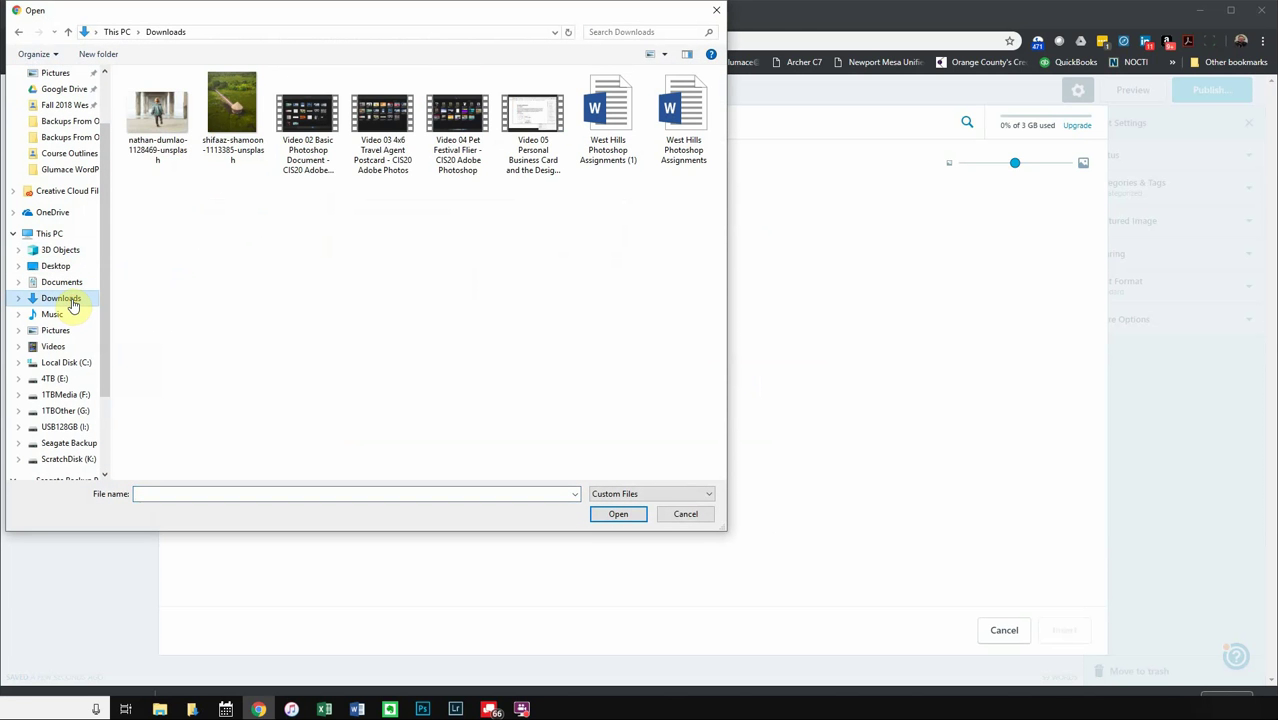
double_click(178, 135)
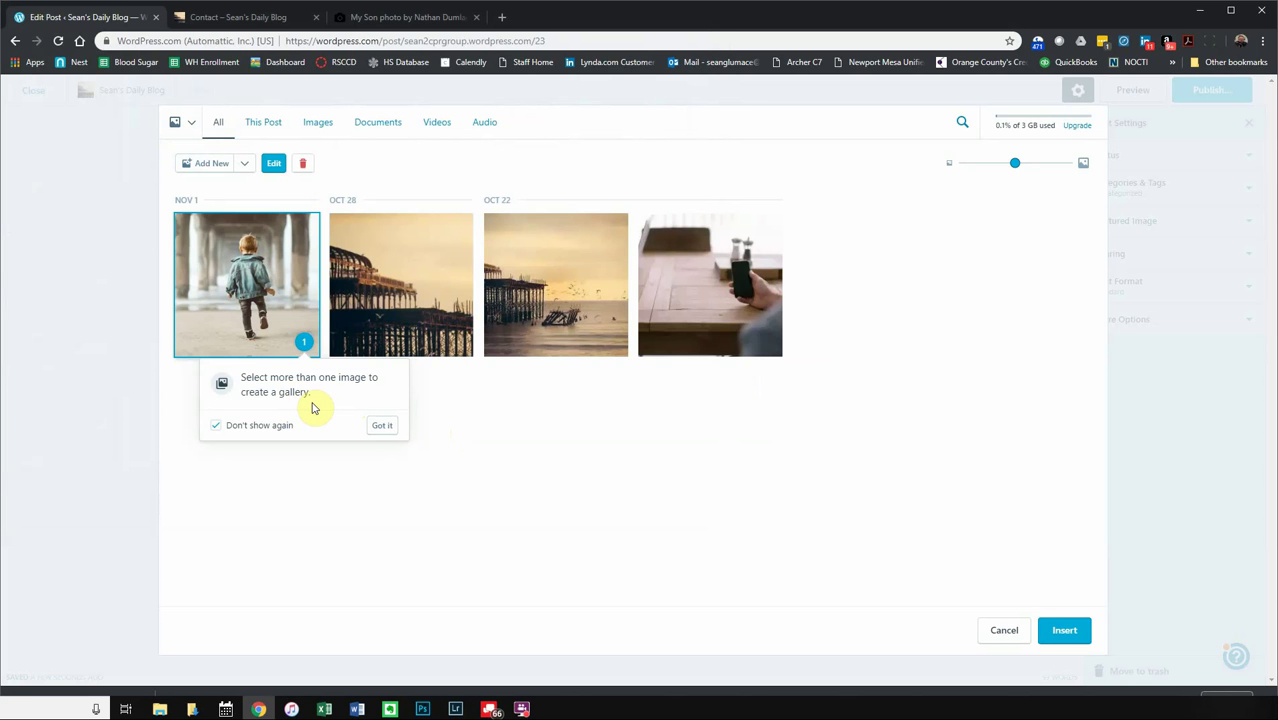
left_click(383, 426)
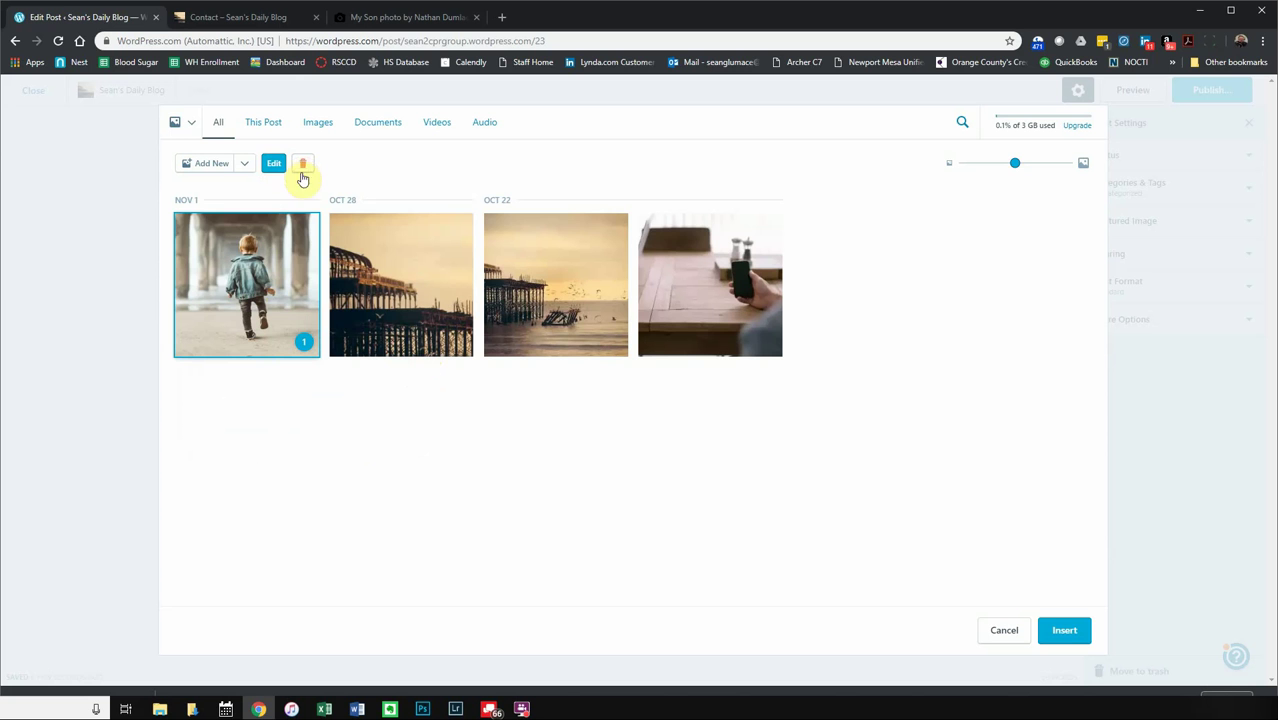
left_click(276, 311)
left_click(276, 312)
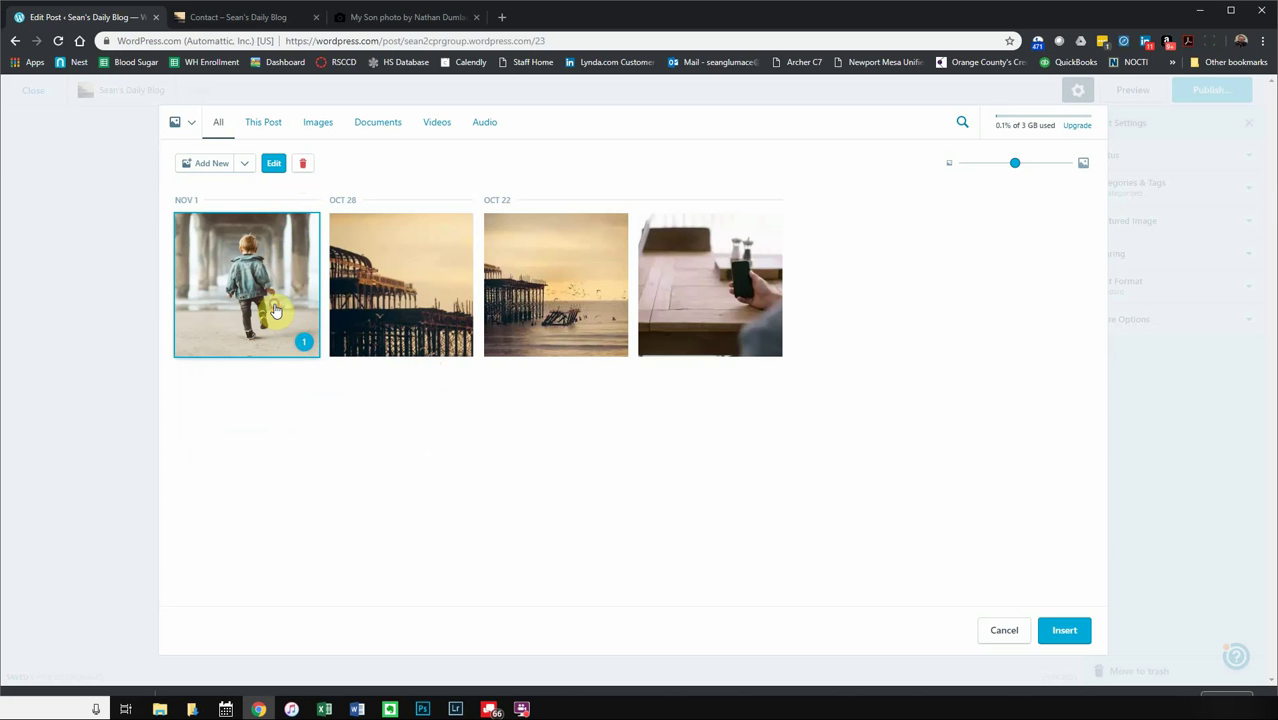
left_click(281, 283)
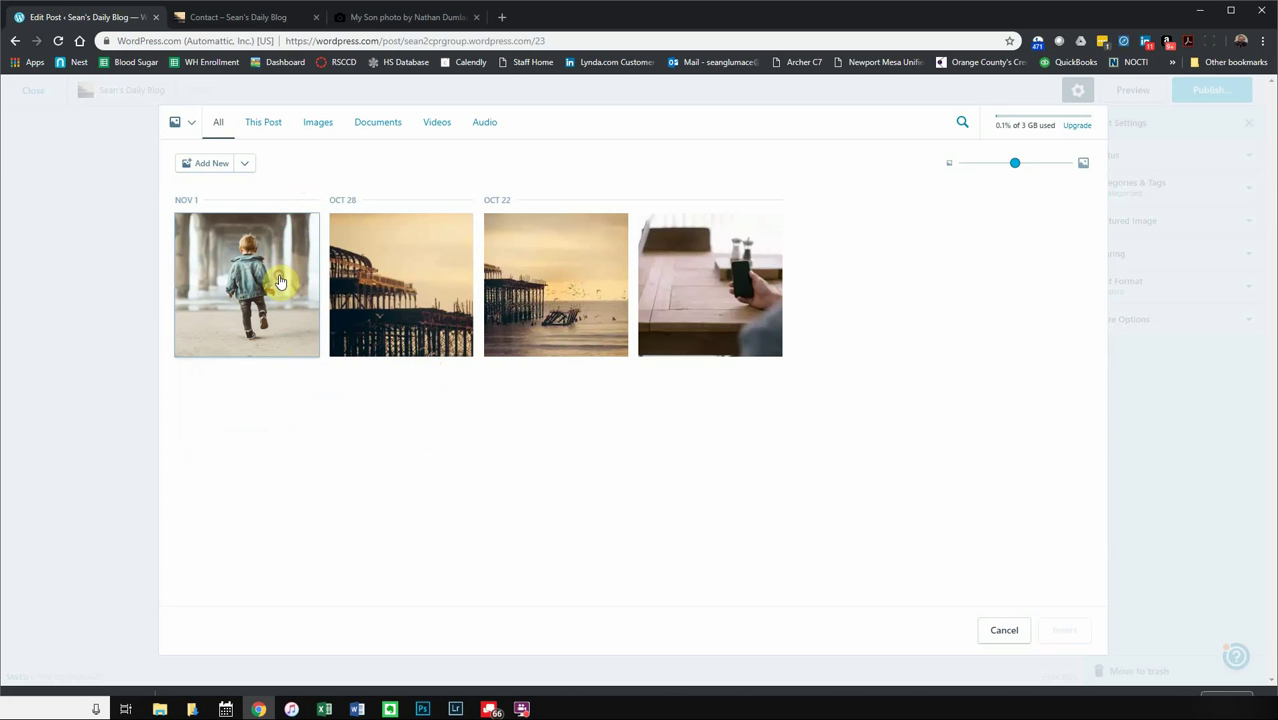
left_click(281, 283)
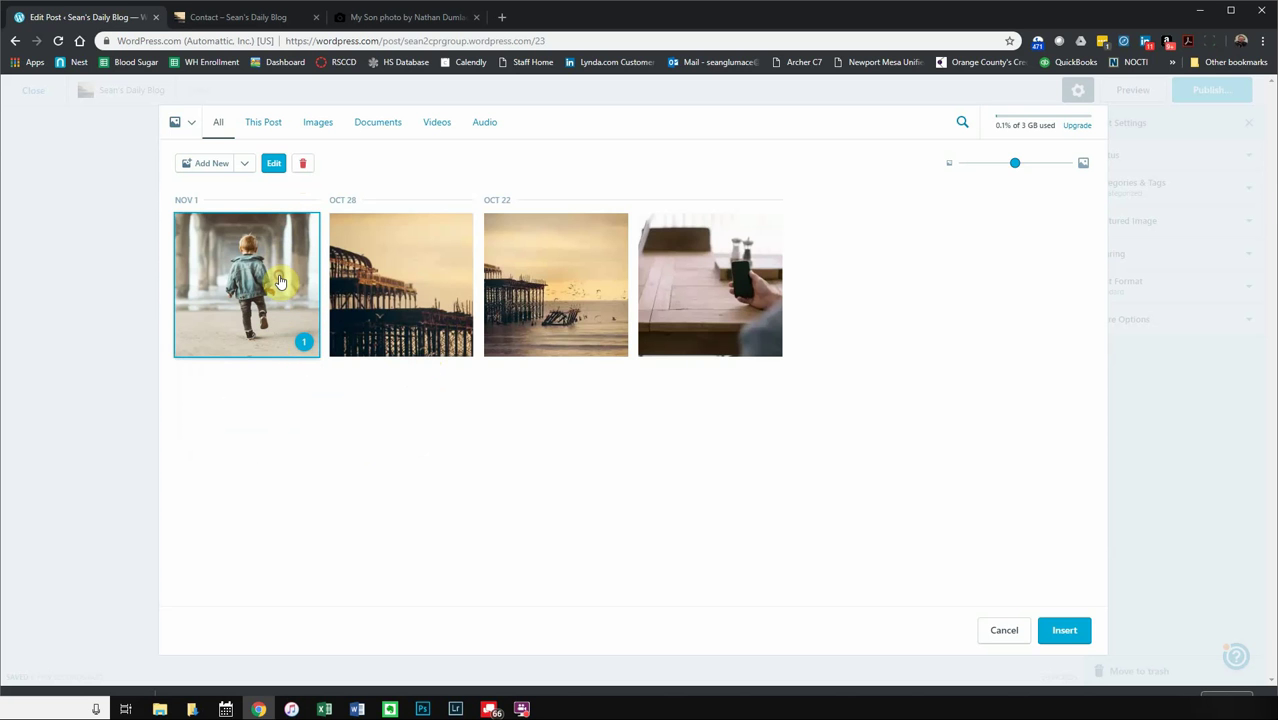
left_click(1072, 638)
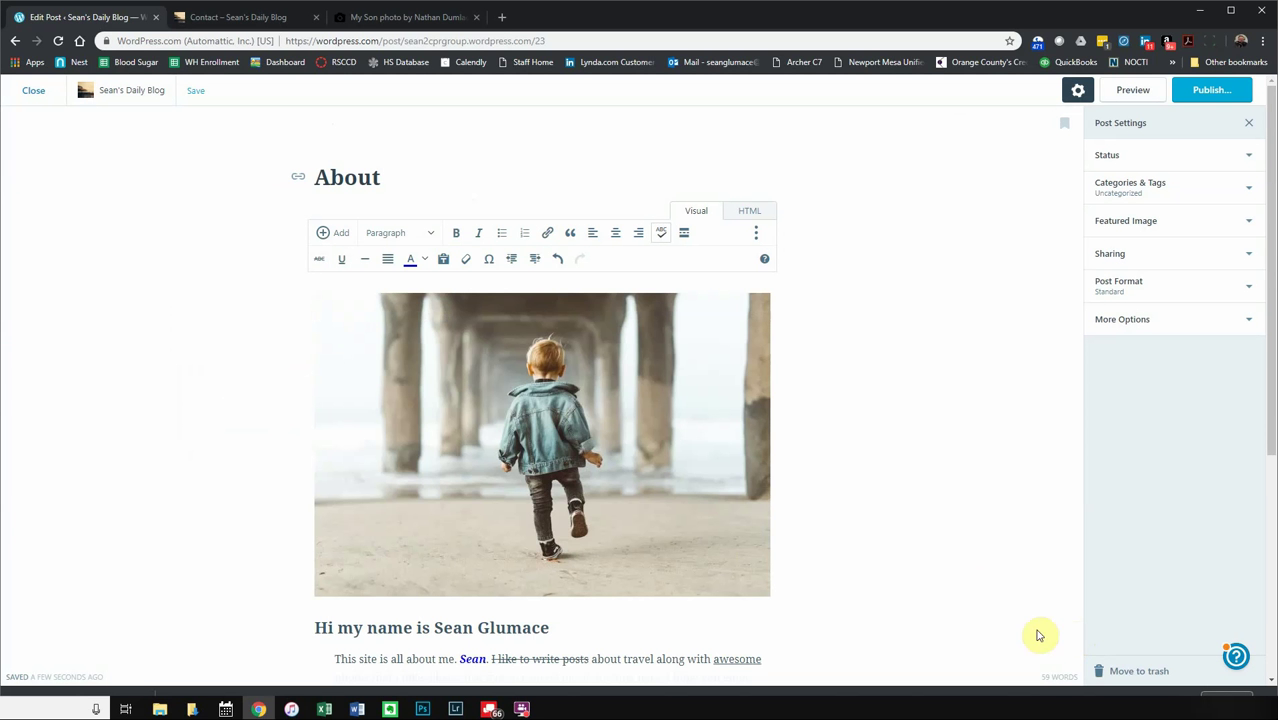
- Resize the boy photo, align it centre, and restore it to full content width
scroll(748, 508, "down", 1)
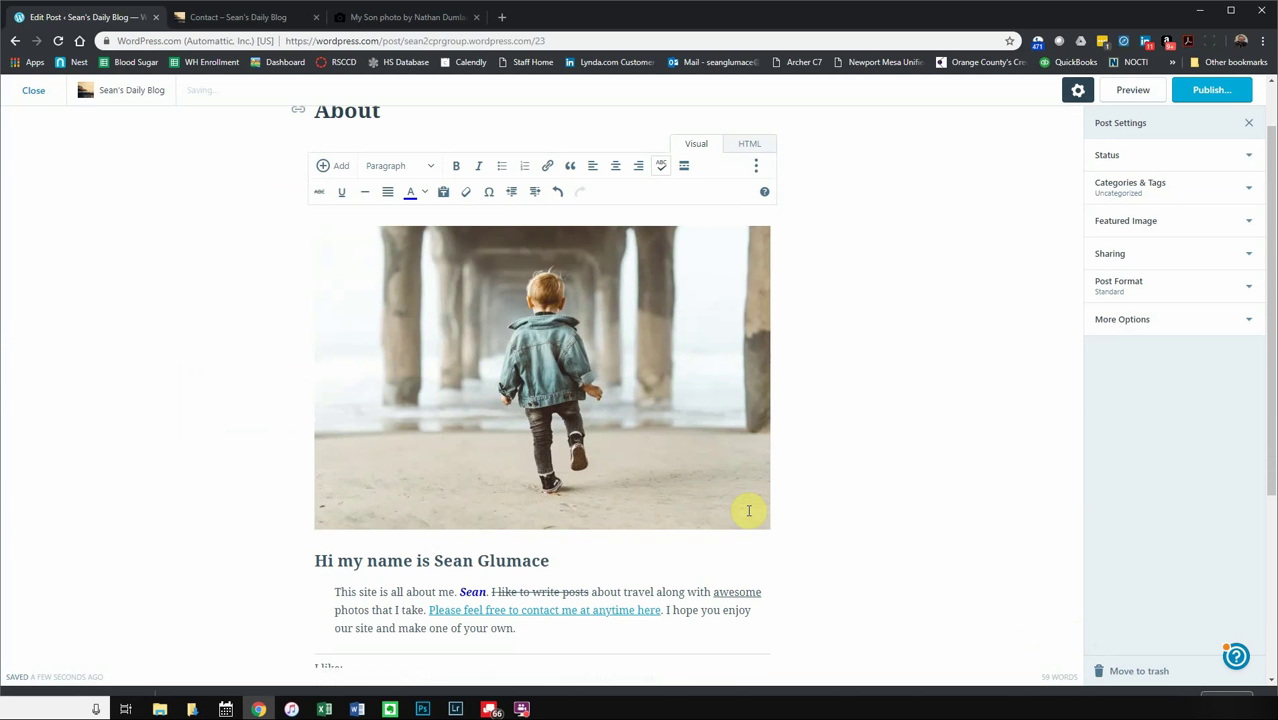
left_click(656, 435)
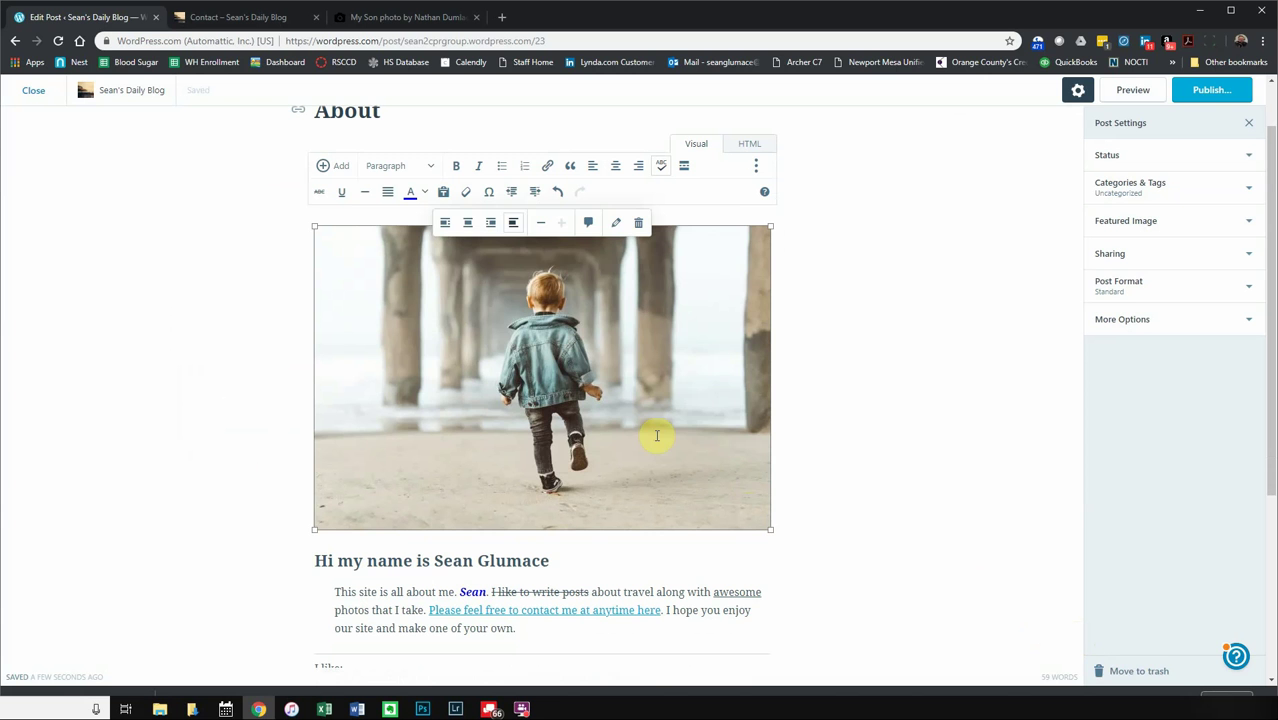
left_click(831, 425)
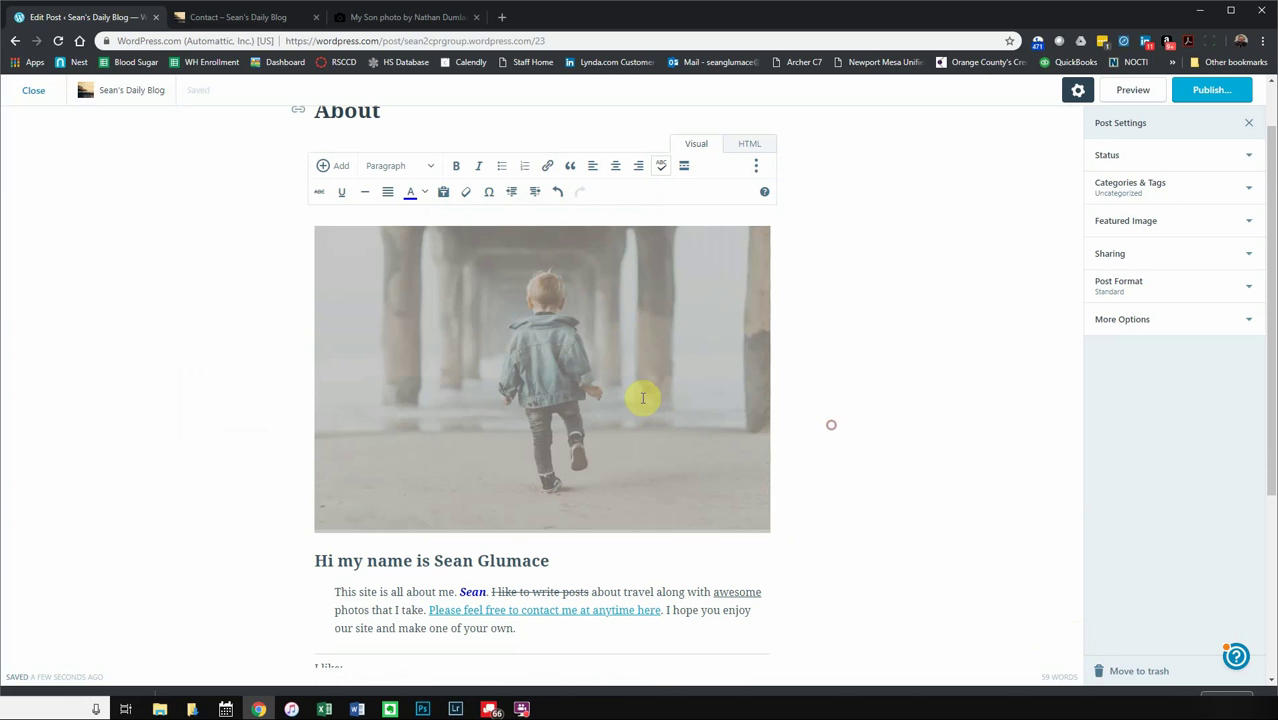
left_click(643, 398)
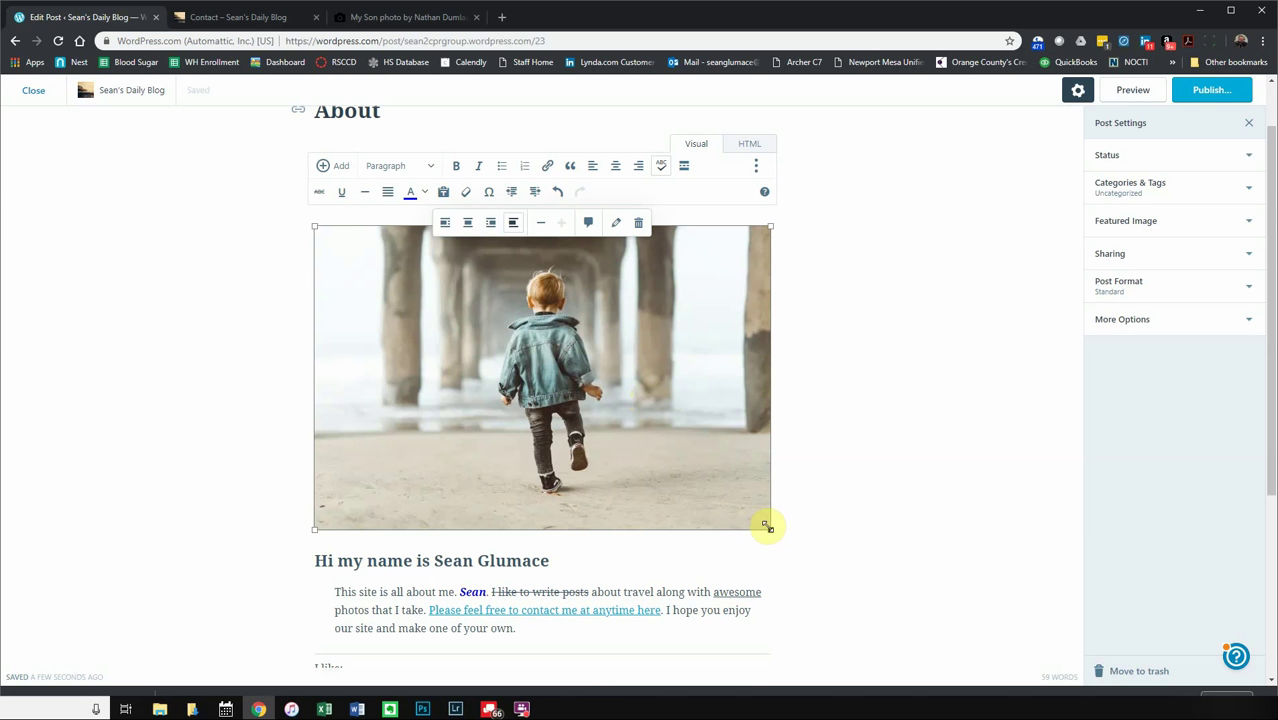
left_click_drag(769, 529, 550, 438)
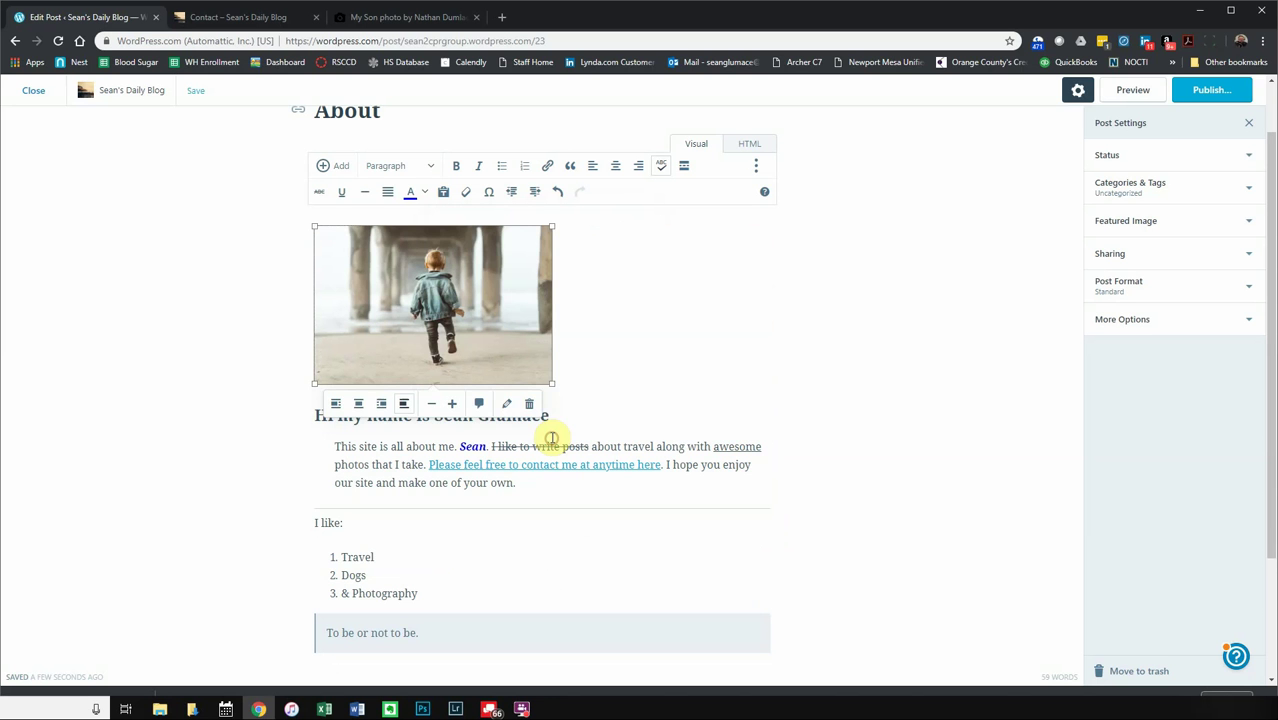
left_click(456, 303)
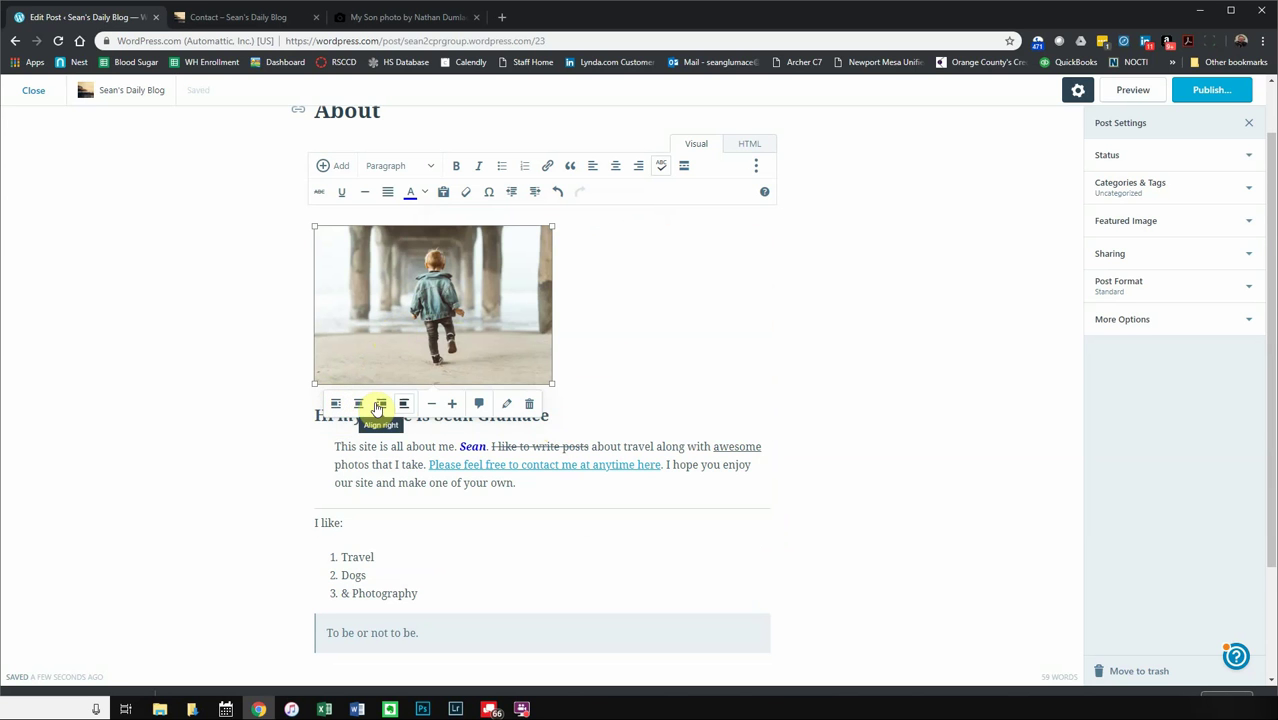
left_click(360, 406)
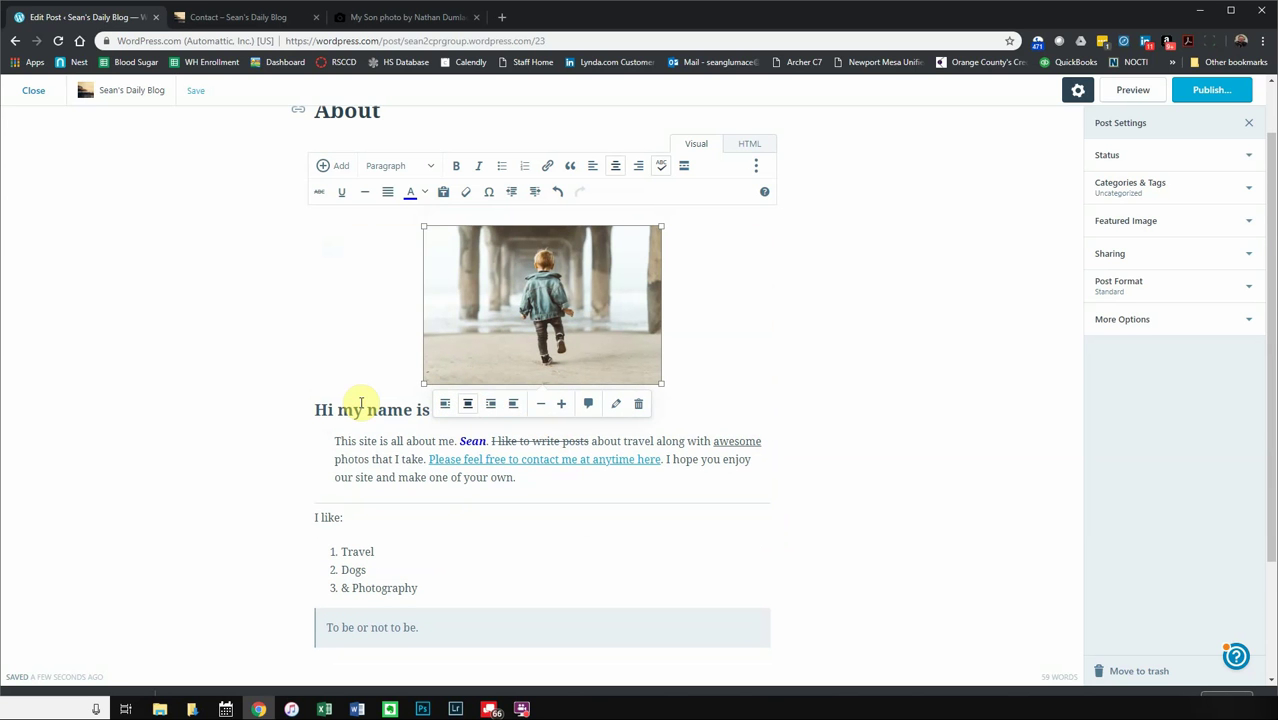
left_click(564, 406)
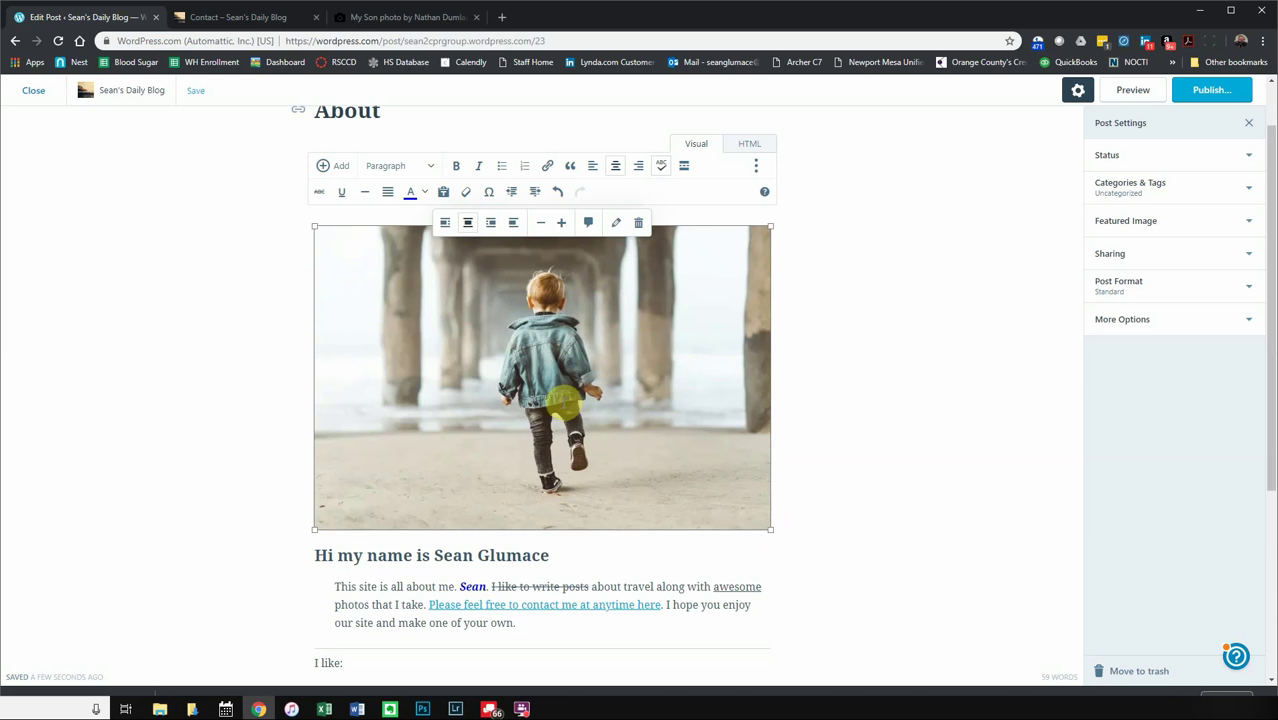
left_click(541, 223)
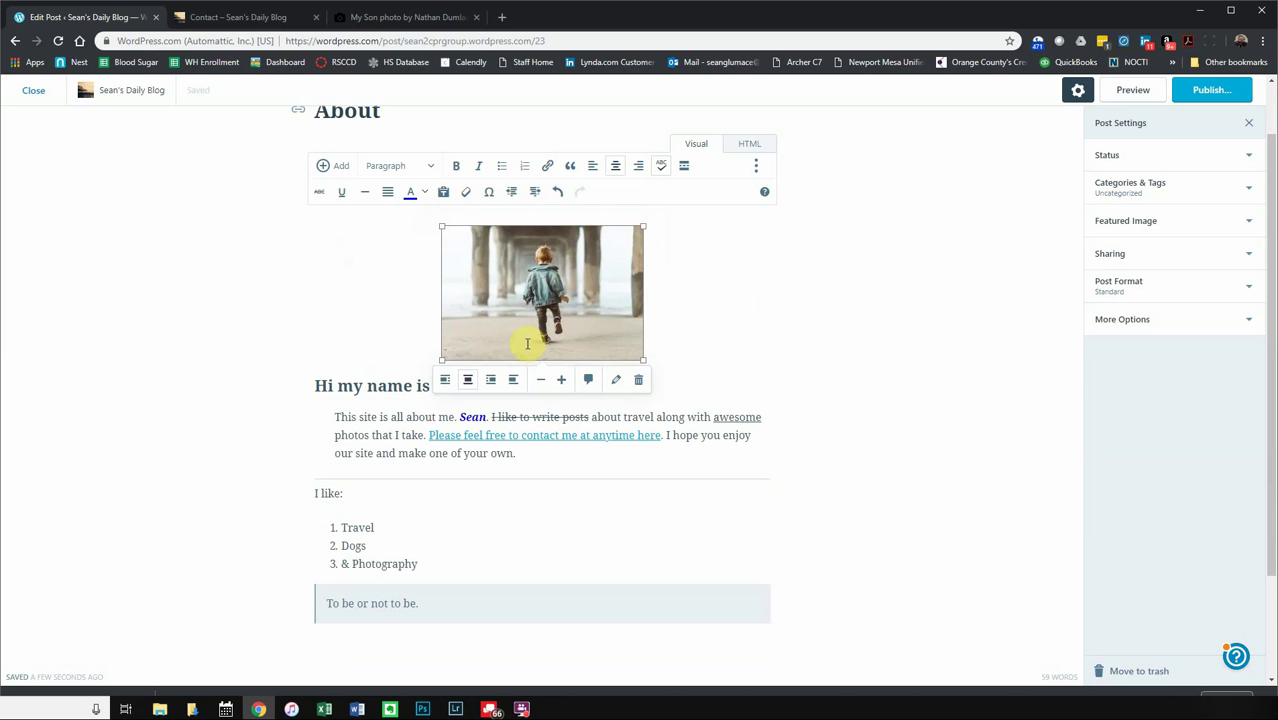
left_click(561, 379)
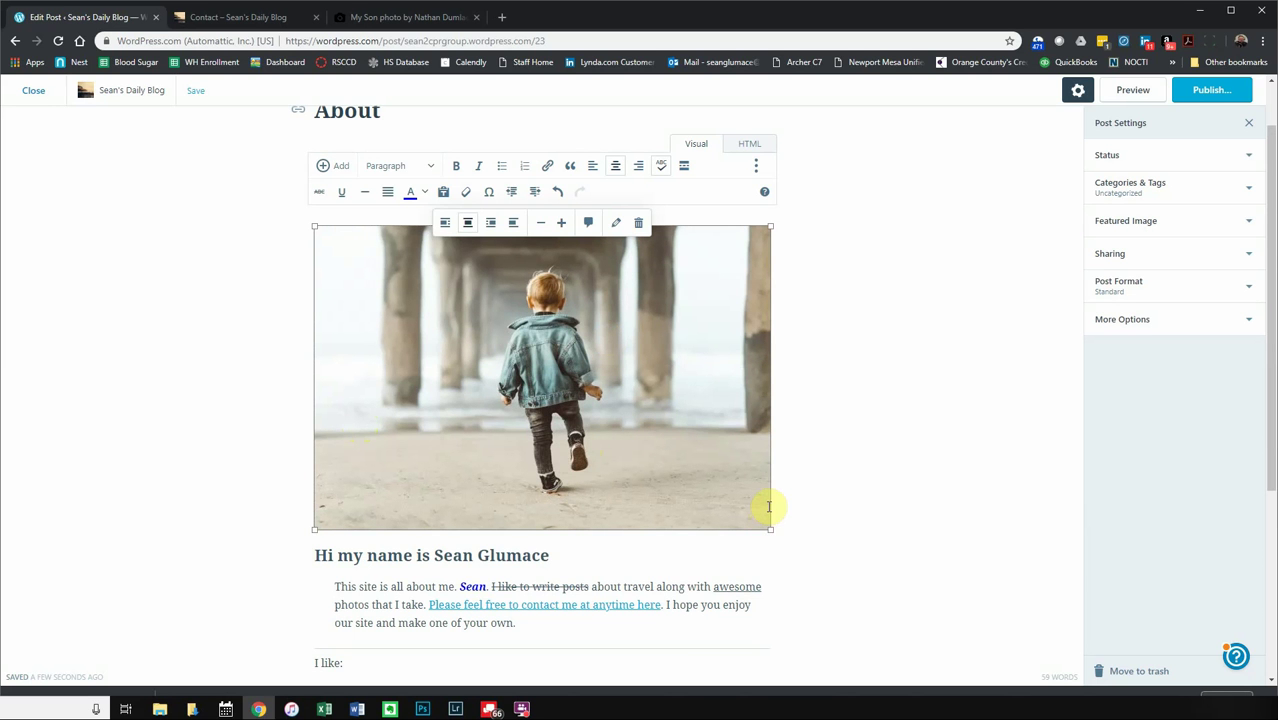
- Caption the boy photo 'Me at the beach' and open its media details
left_click(590, 235)
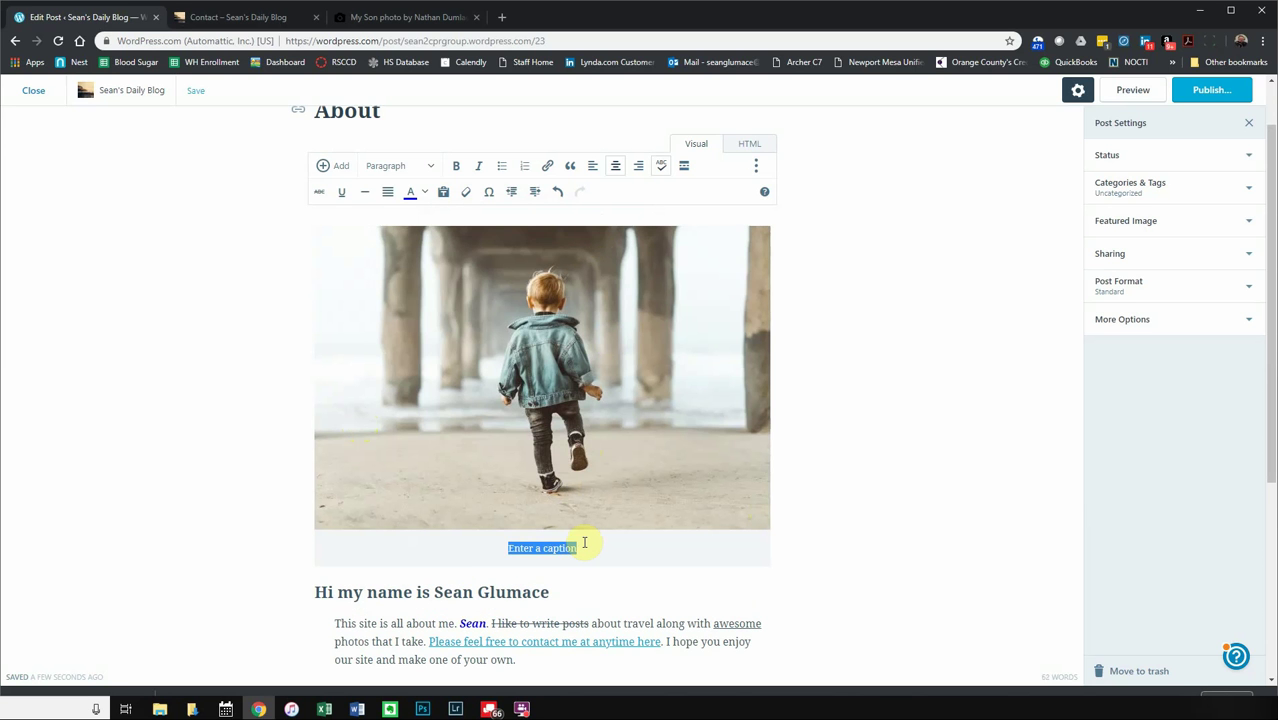
type("Me at the beach.")
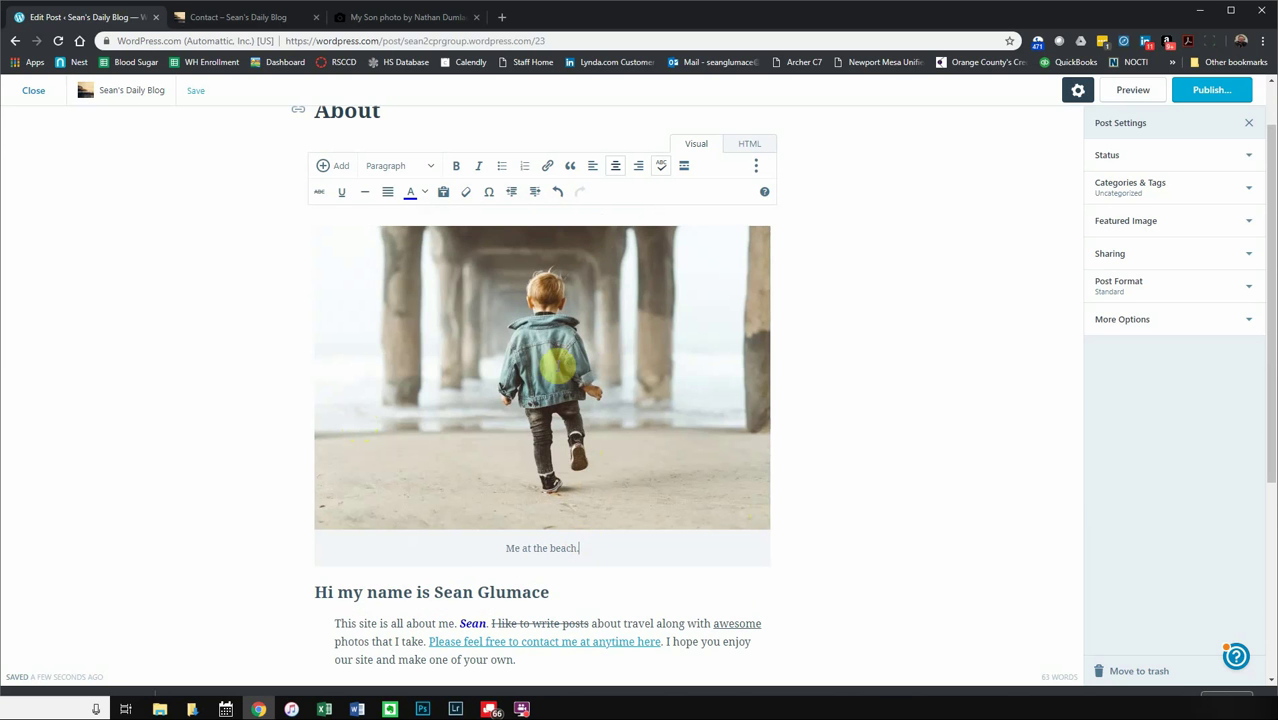
left_click(553, 306)
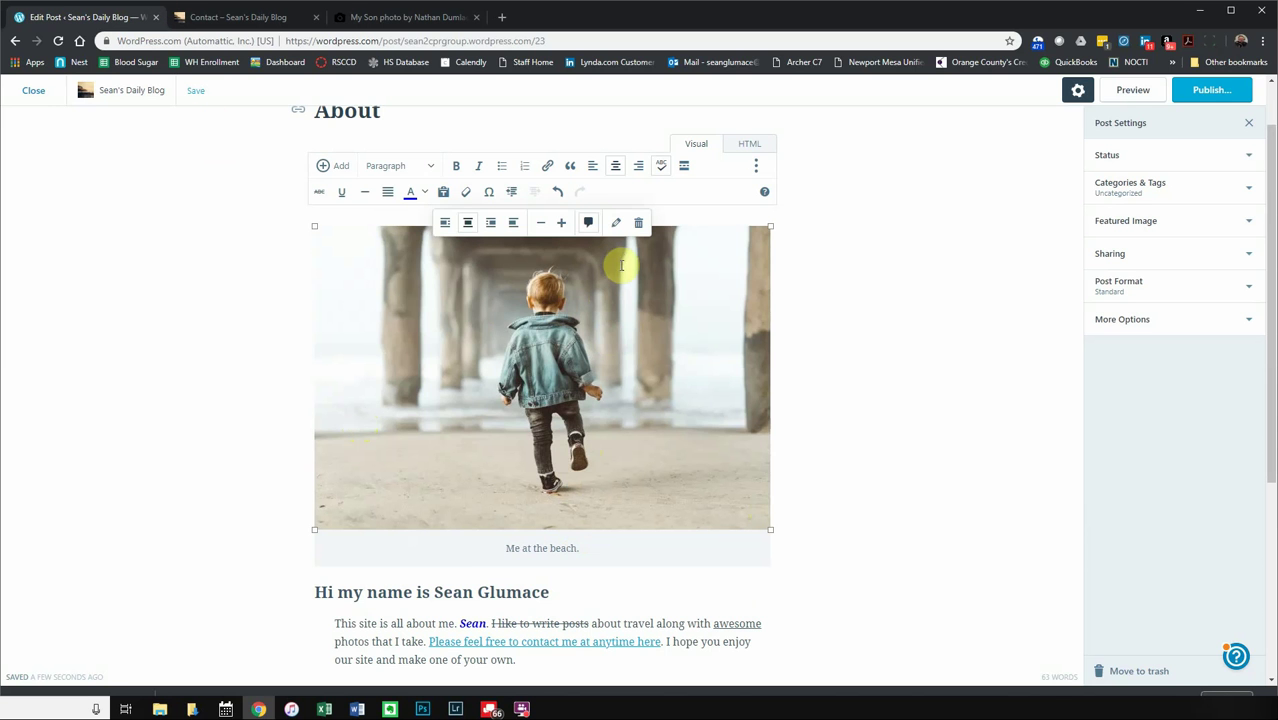
left_click(616, 225)
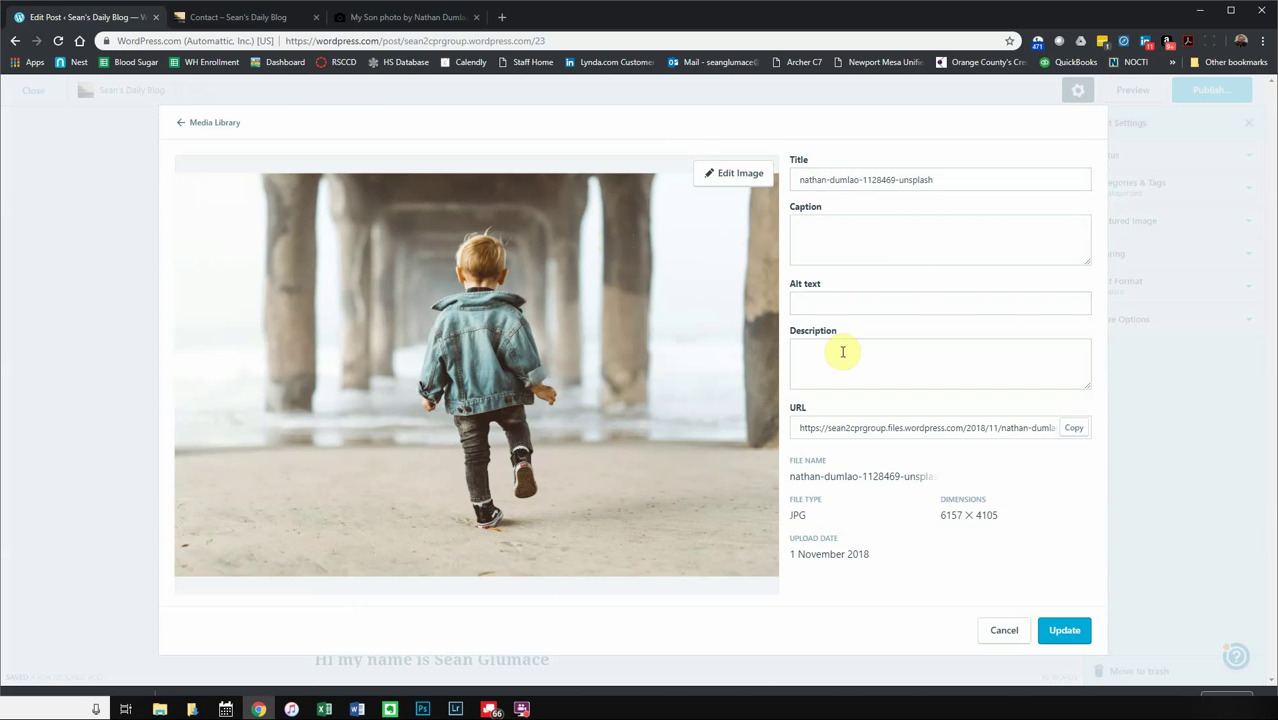
- Retitle the photo 'me-at-beach' and fill in the alt text 'Me at the beach'
left_click(955, 178)
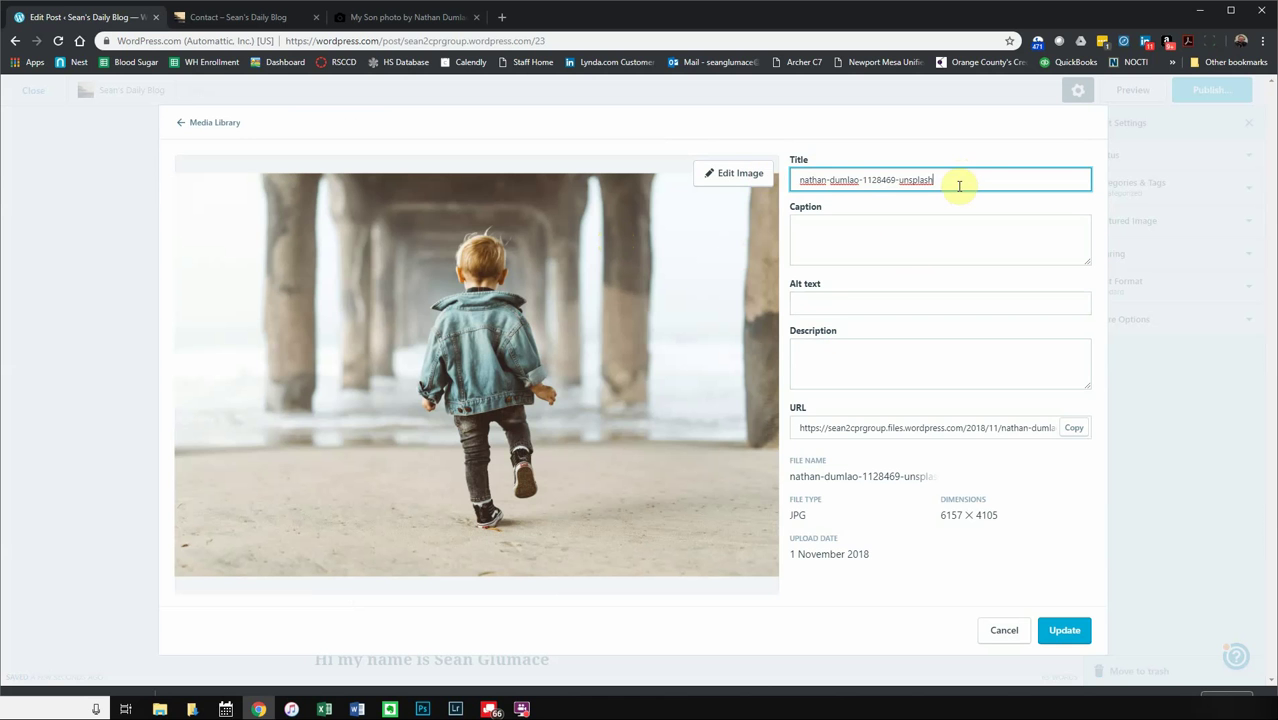
triple_click(957, 184)
type("meat")
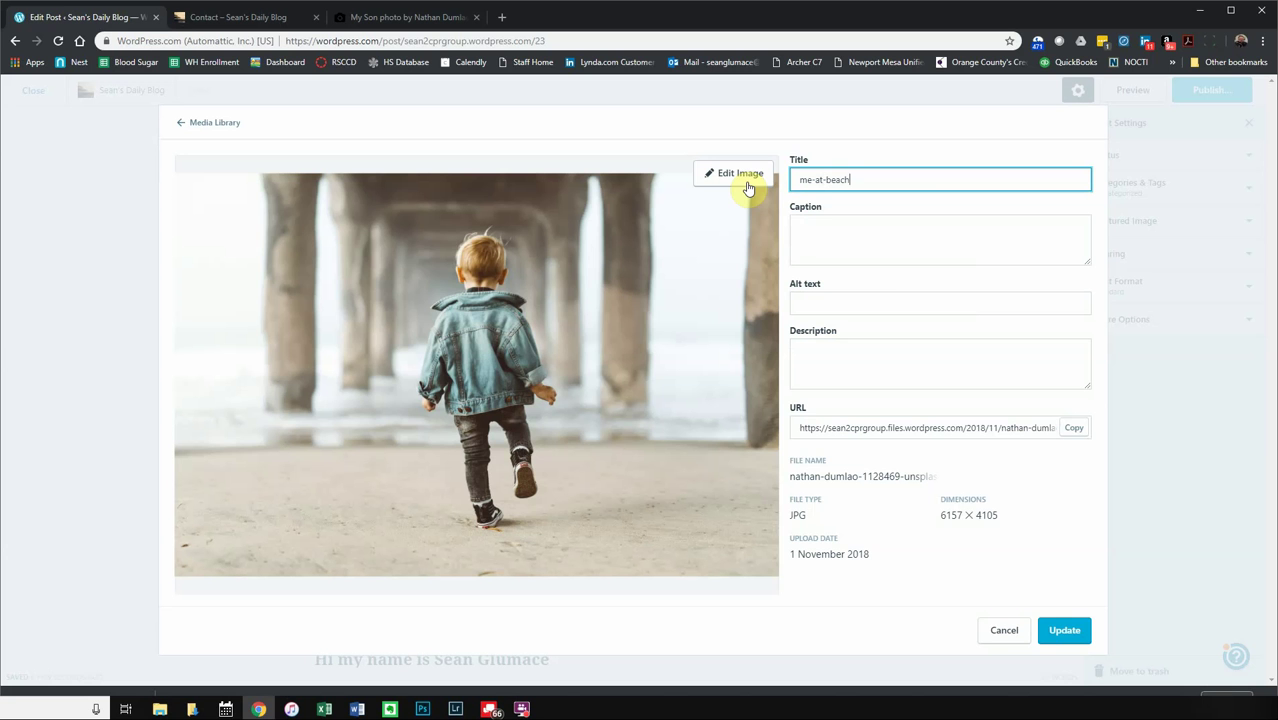
left_click(862, 239)
left_click(866, 306)
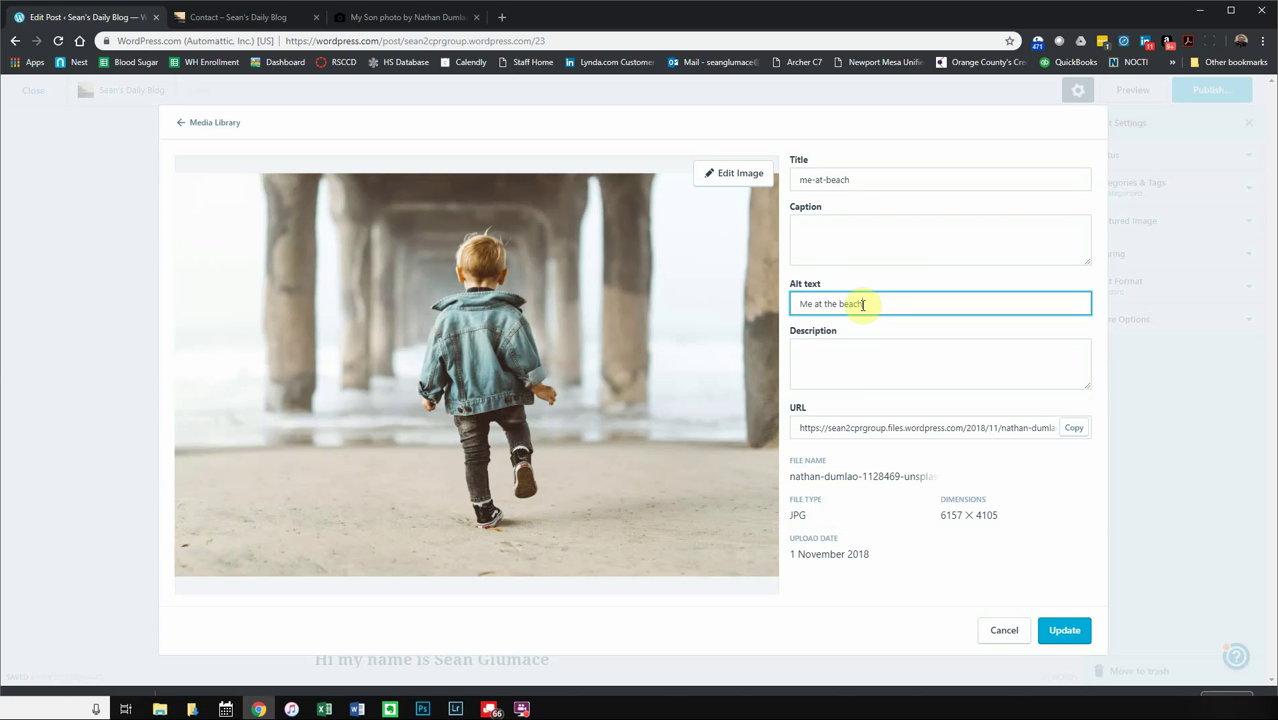
- Copy the alt text into the Description box and highlight the image's web address
left_click(850, 374)
left_click(895, 302)
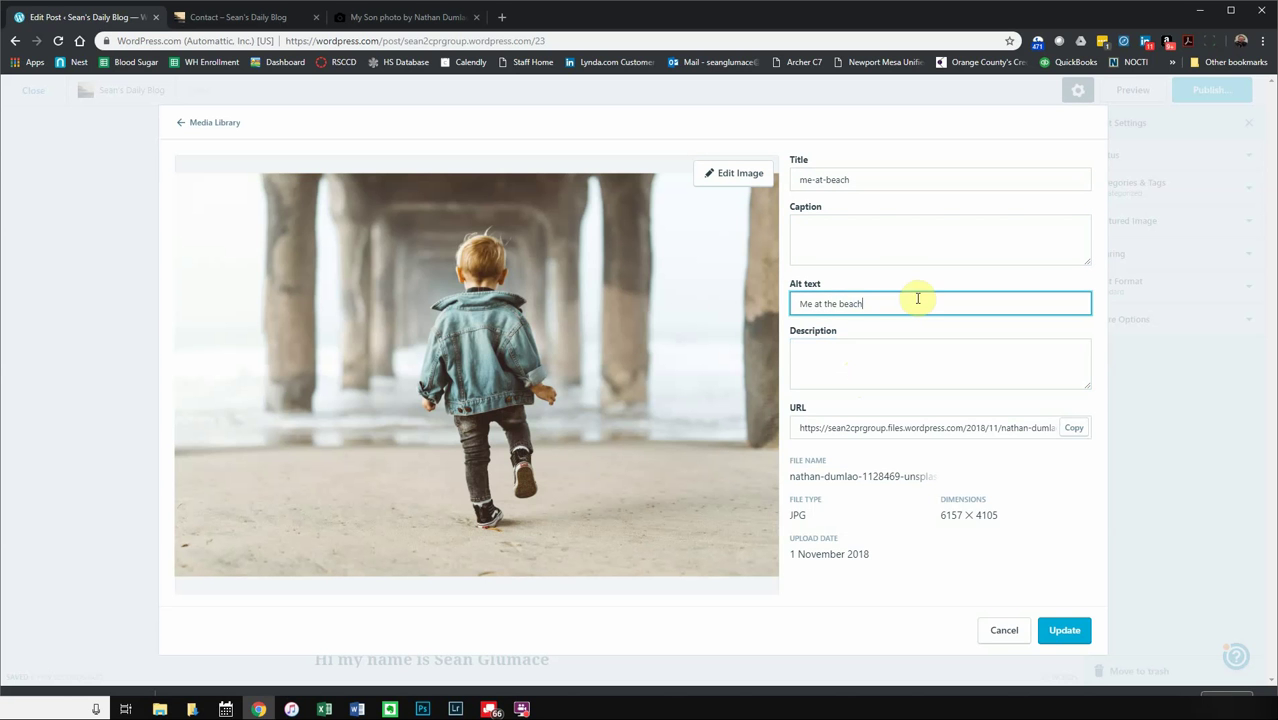
left_click_drag(917, 298, 789, 306)
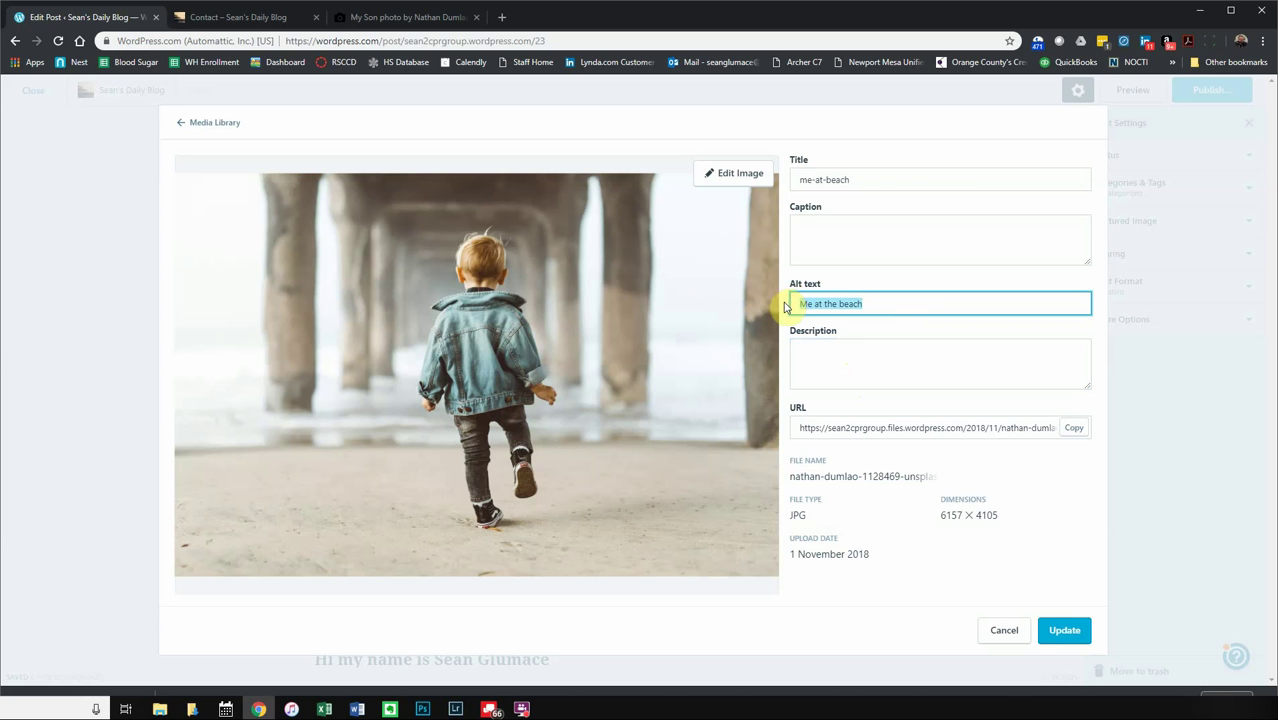
key("ctrl+c")
left_click(876, 354)
key("ctrl+v")
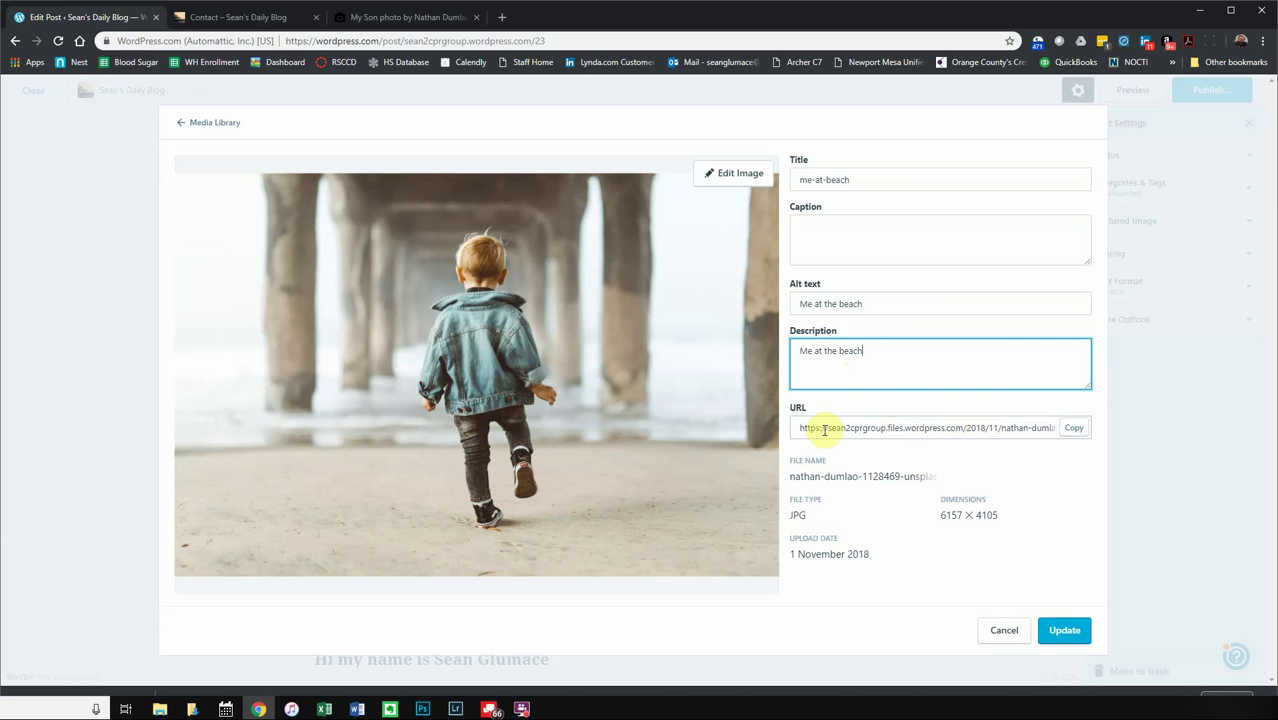
left_click_drag(822, 428, 976, 446)
left_click_drag(1120, 444, 714, 437)
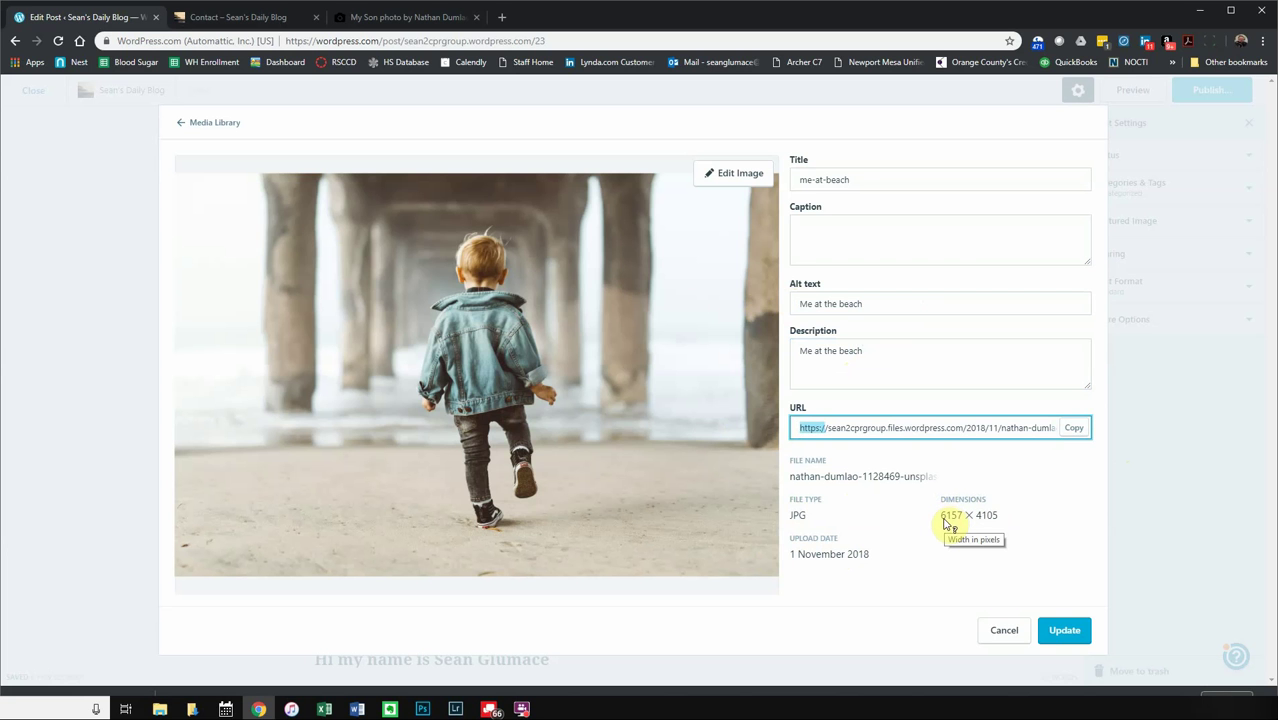
- Crop the boy photo tighter from the top-left, right and bottom edges
left_click(727, 178)
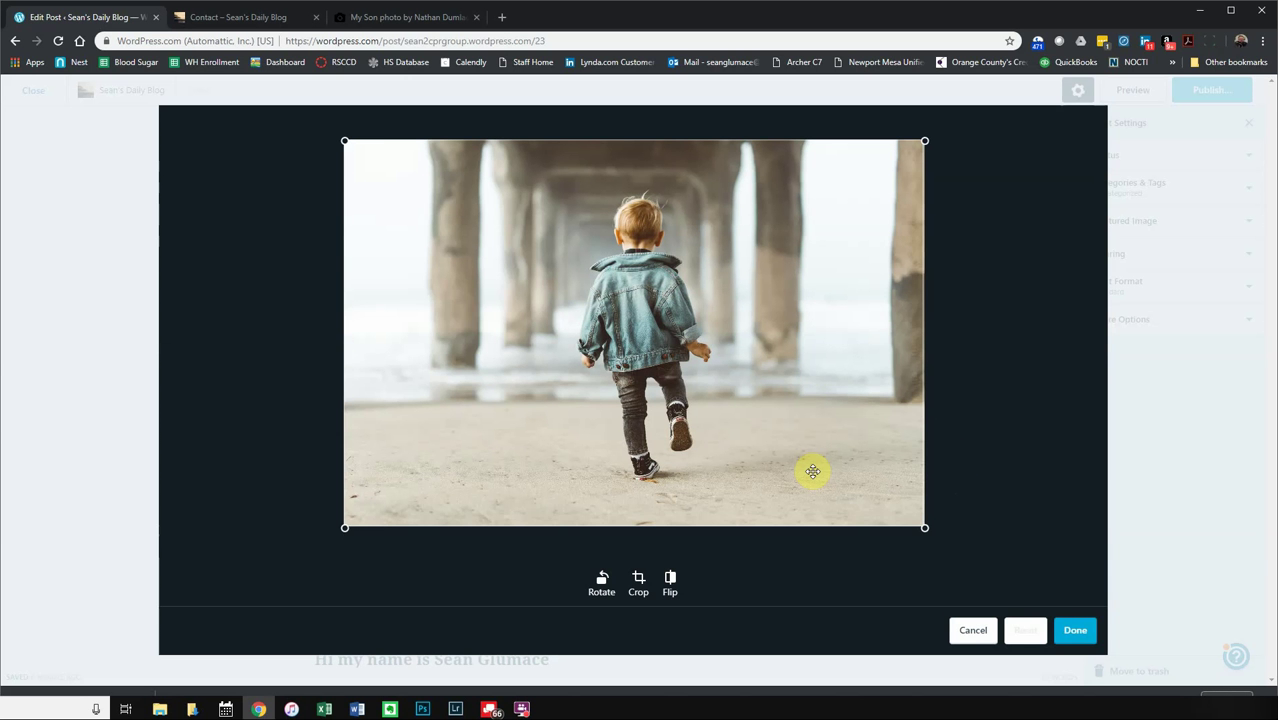
left_click_drag(345, 141, 514, 150)
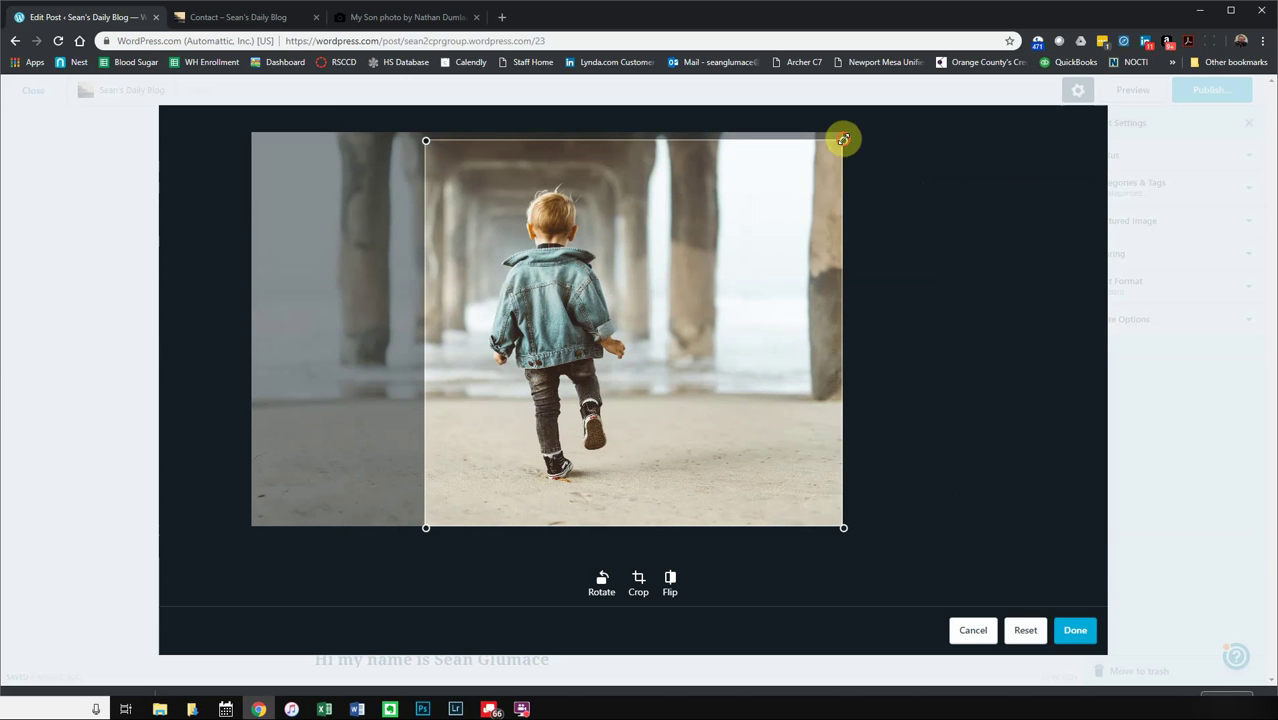
left_click_drag(843, 138, 699, 143)
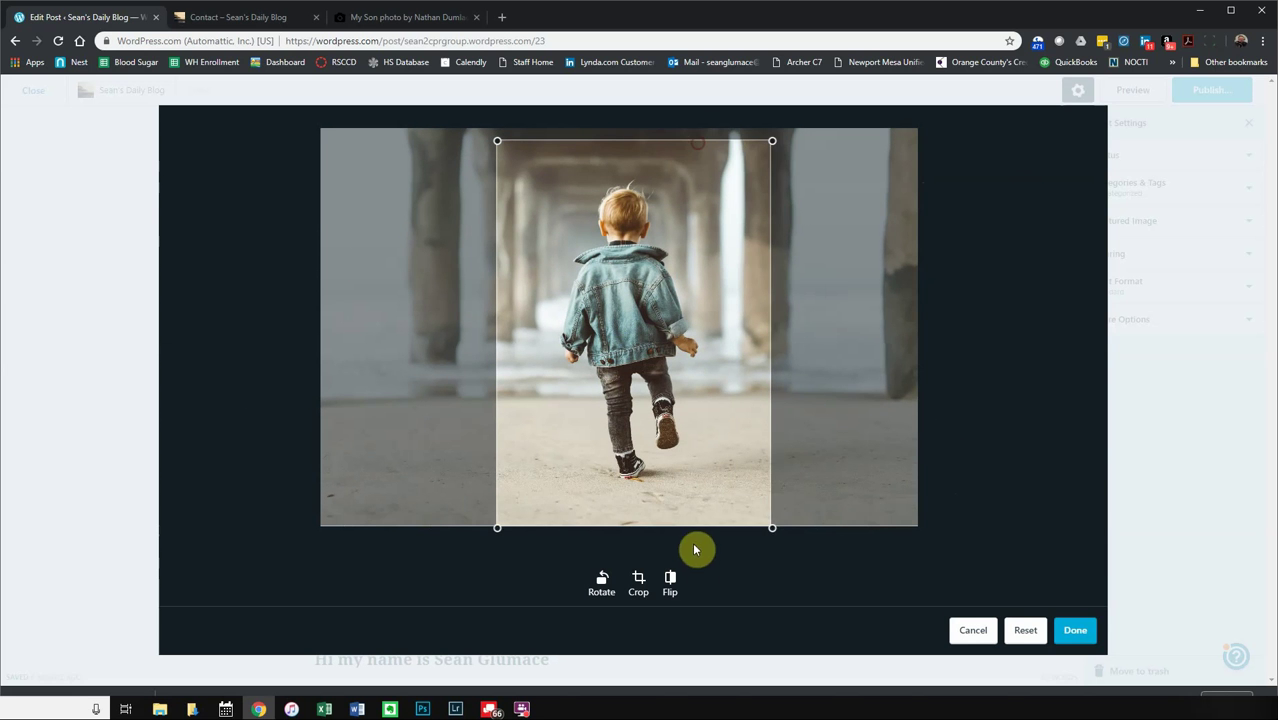
left_click_drag(770, 526, 758, 493)
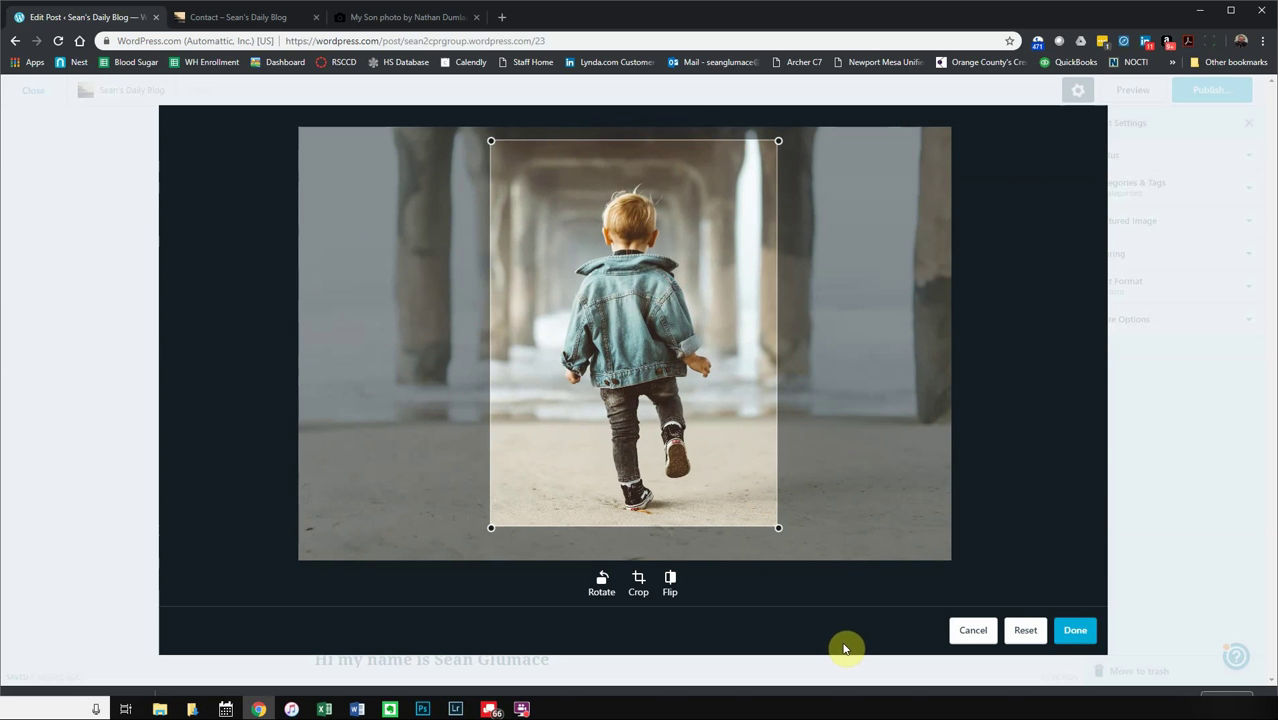
- Try rotating and mirroring the photo, then apply the crop and update the post
left_click(597, 590)
left_click(597, 590)
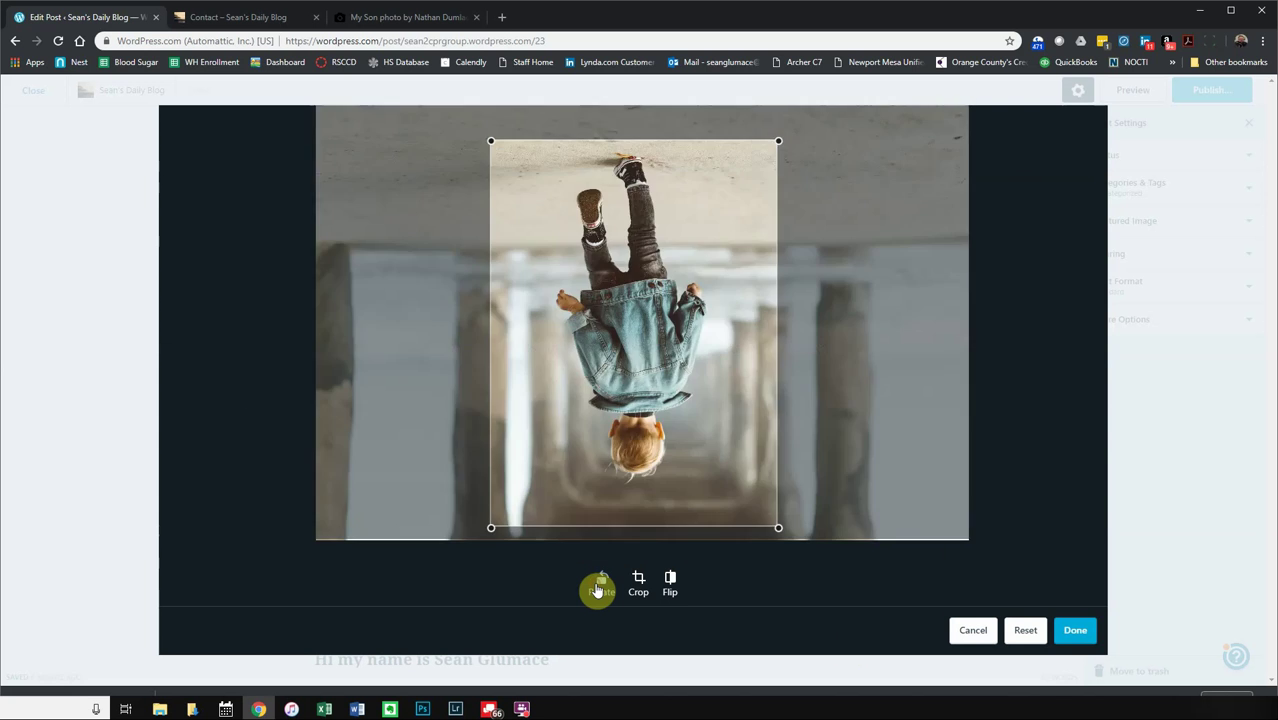
left_click(597, 590)
left_click(597, 590)
left_click(670, 588)
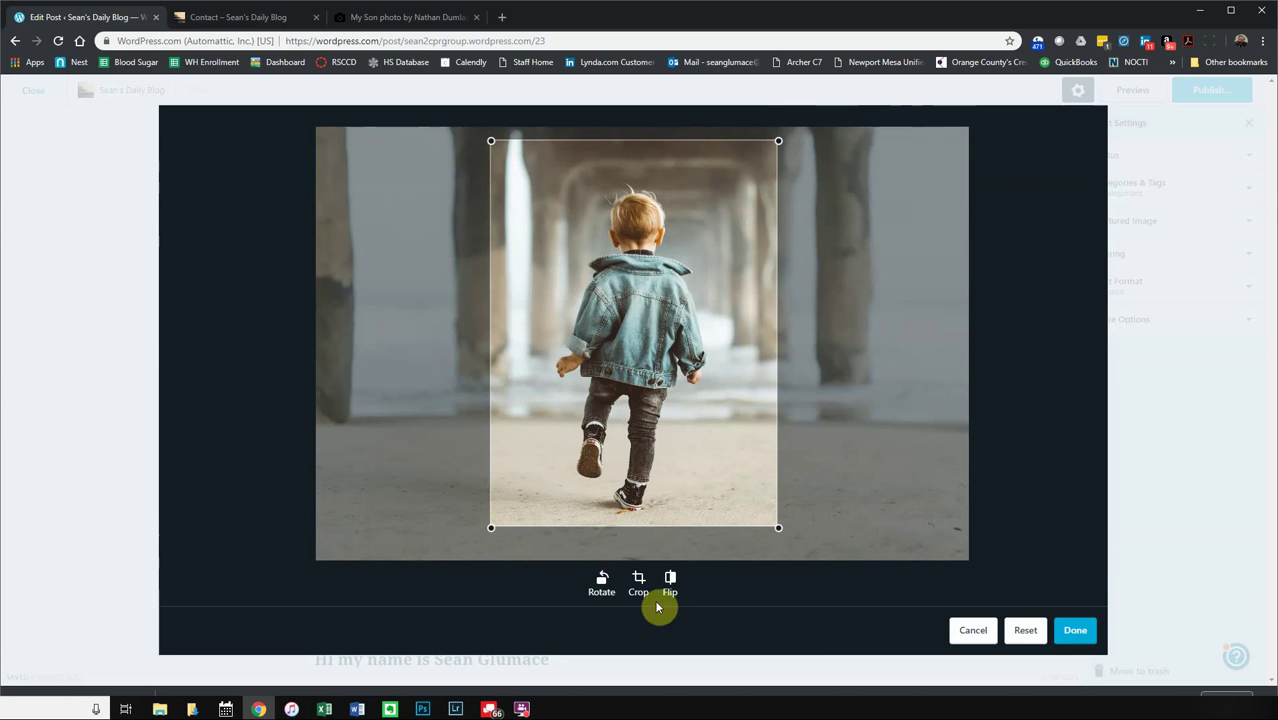
left_click(1075, 632)
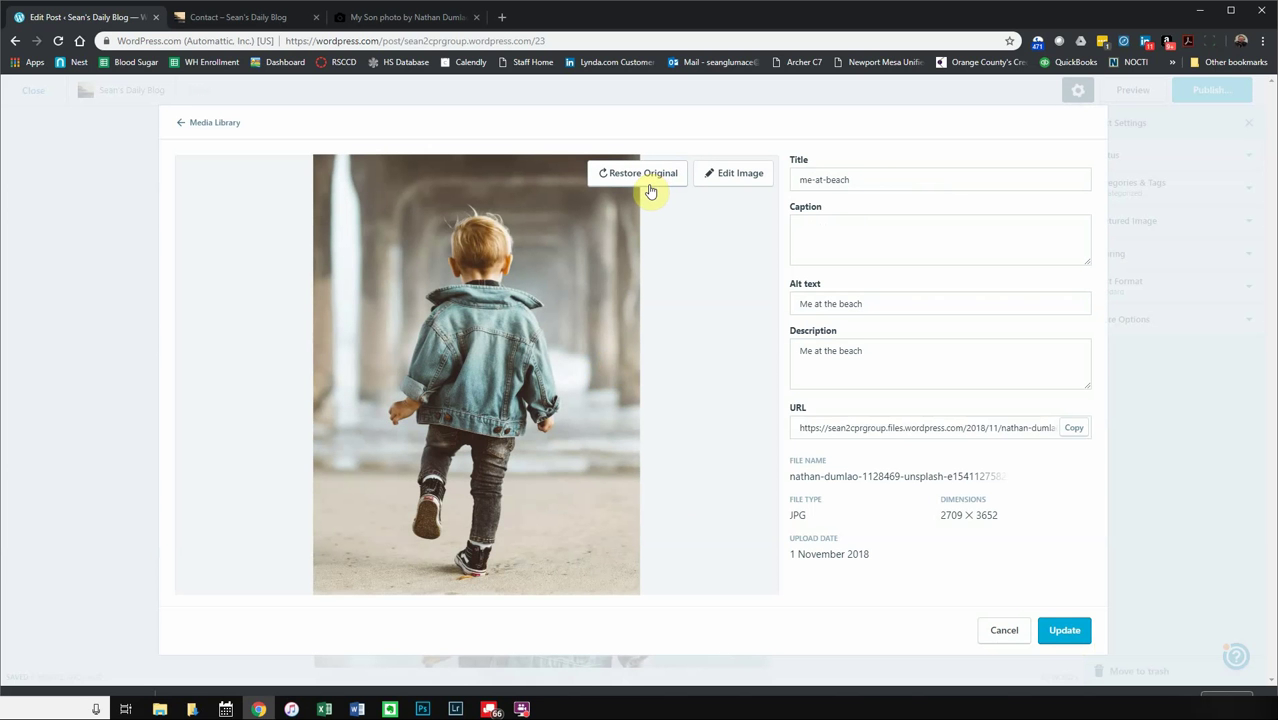
left_click(1063, 629)
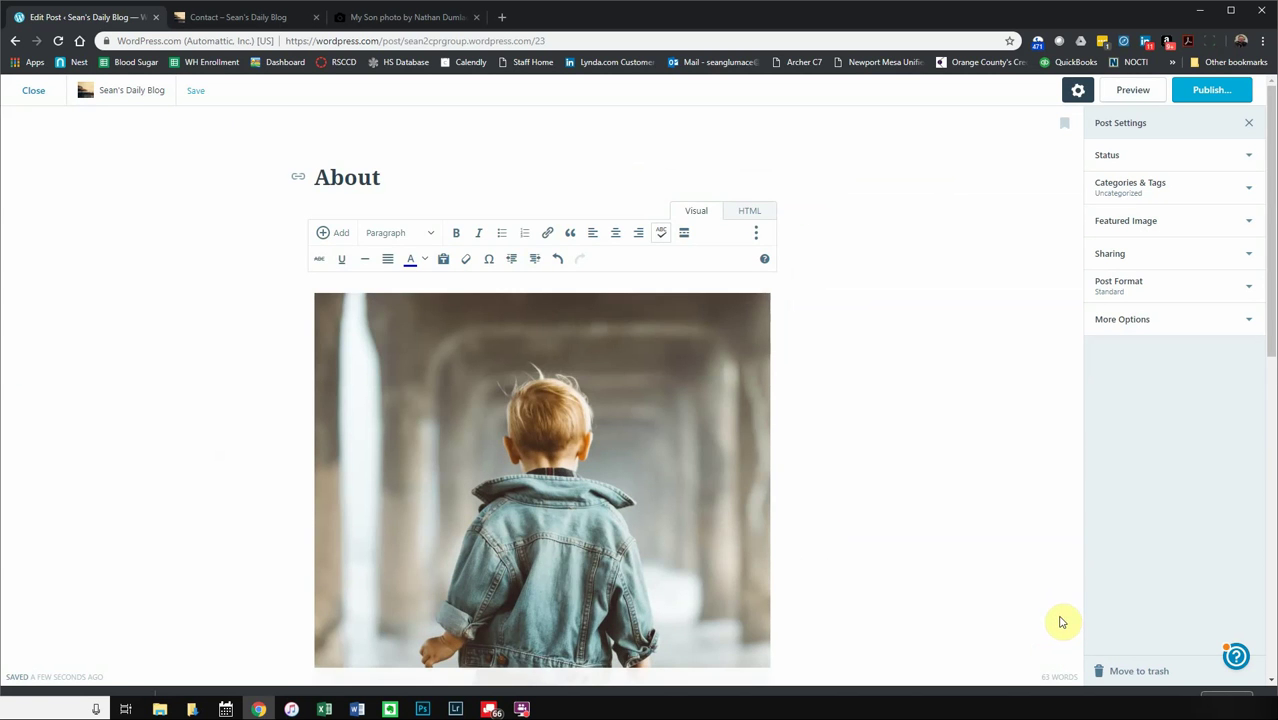
- Shrink the beach photo, drag it to a medium size, and centre it
scroll(668, 454, "down", 6)
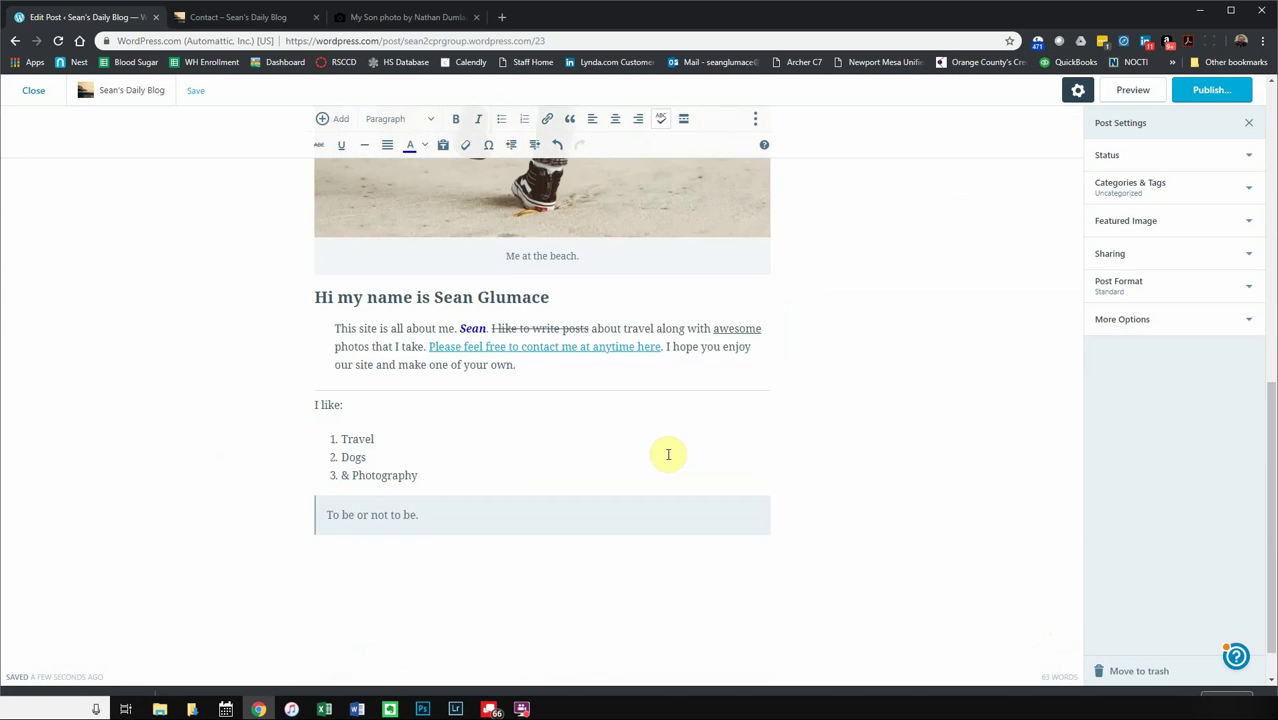
scroll(668, 454, "up", 8)
scroll(668, 451, "down", 3)
left_click(605, 372)
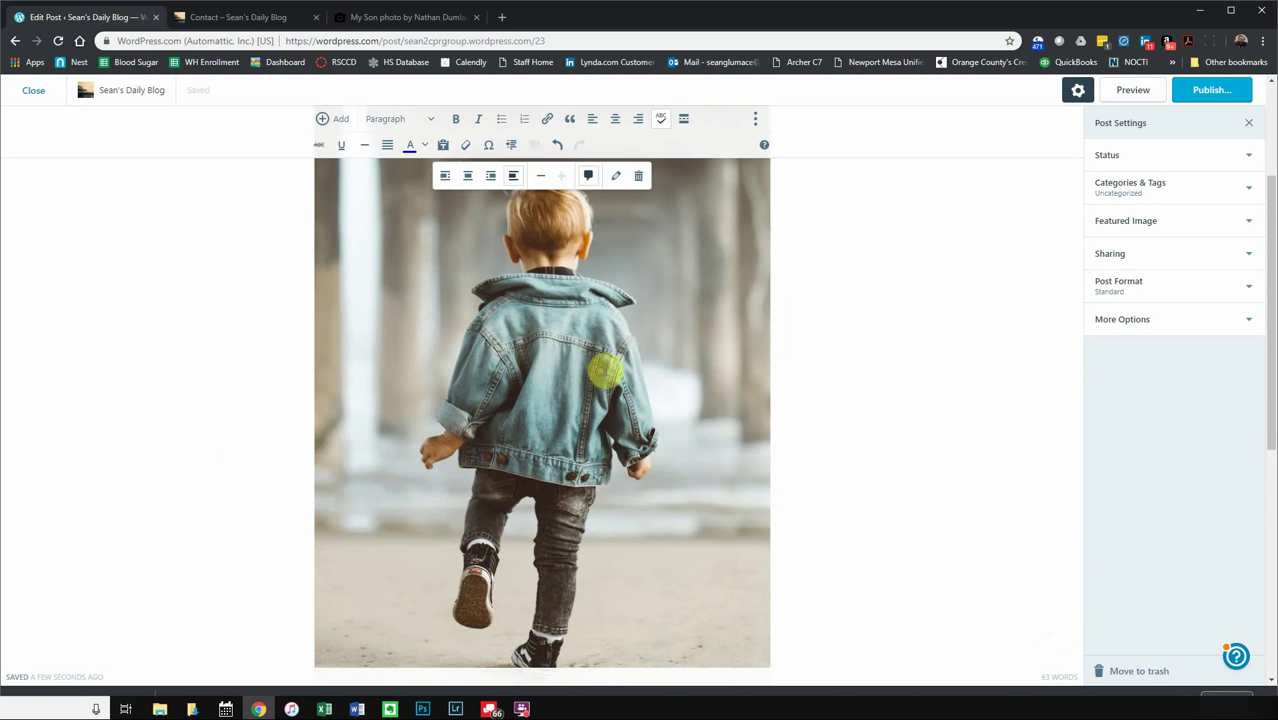
left_click(536, 174)
left_click(580, 327)
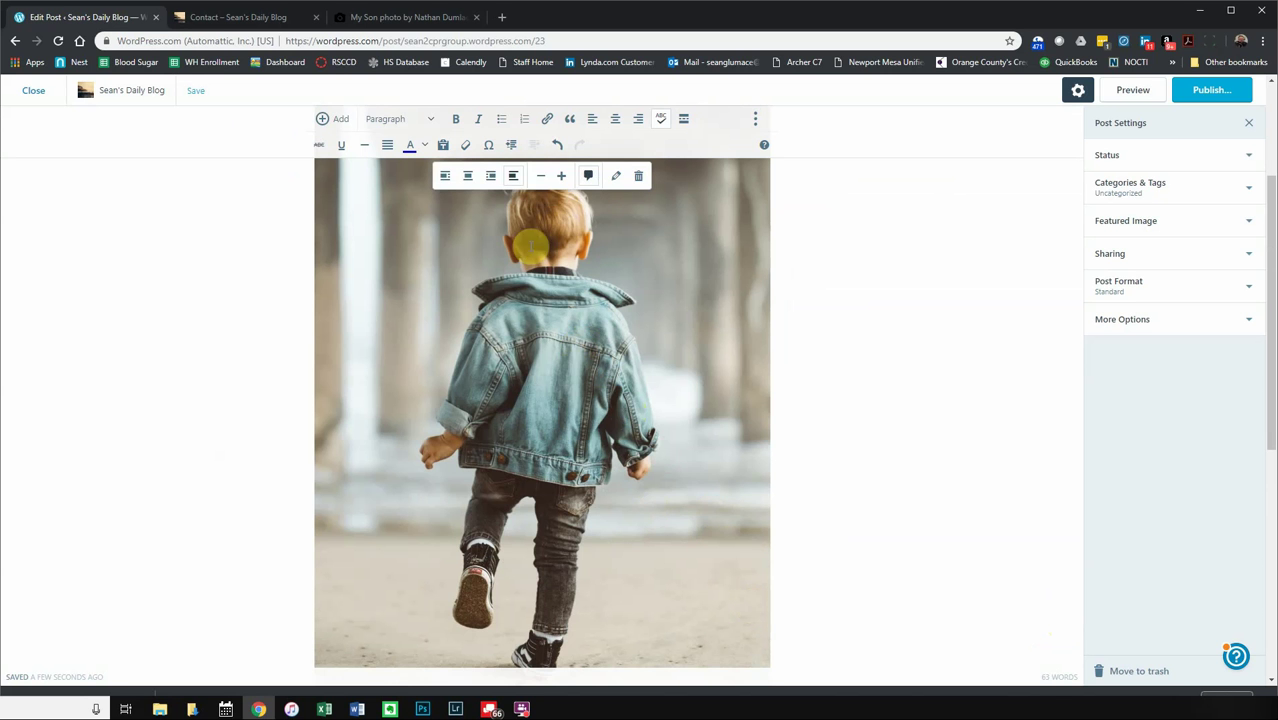
left_click(539, 180)
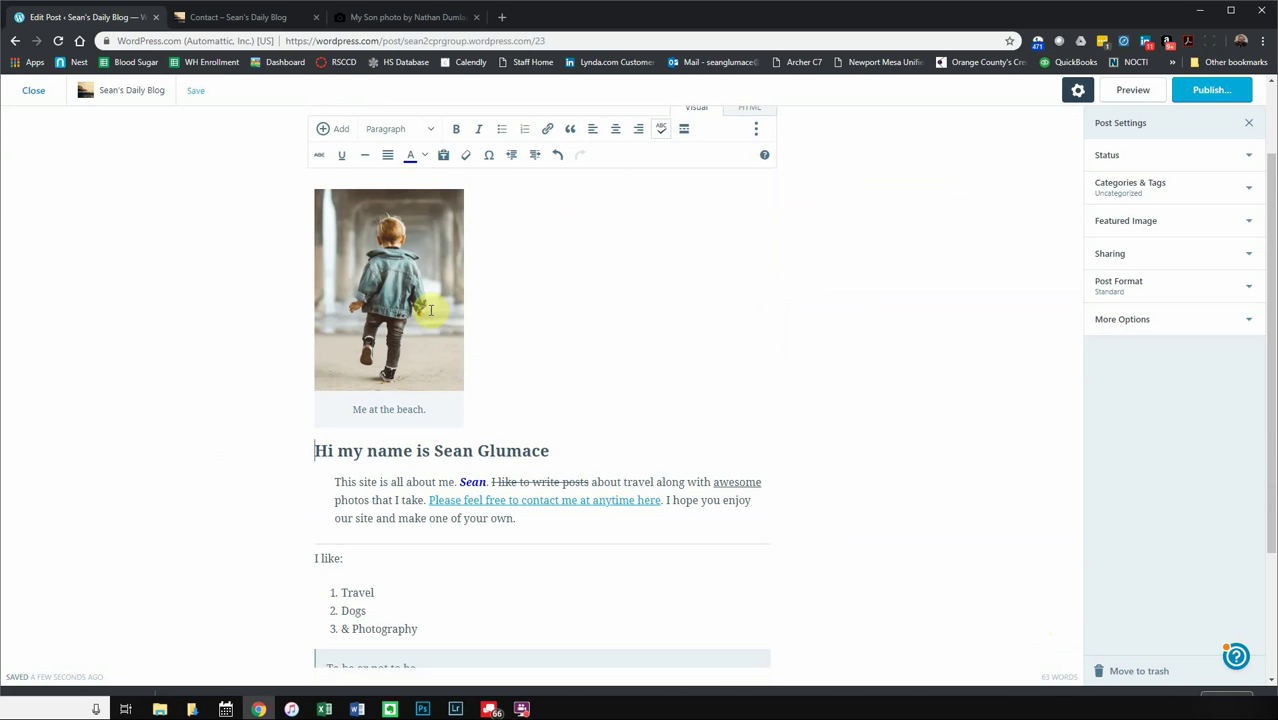
left_click(426, 269)
left_click_drag(462, 390, 535, 475)
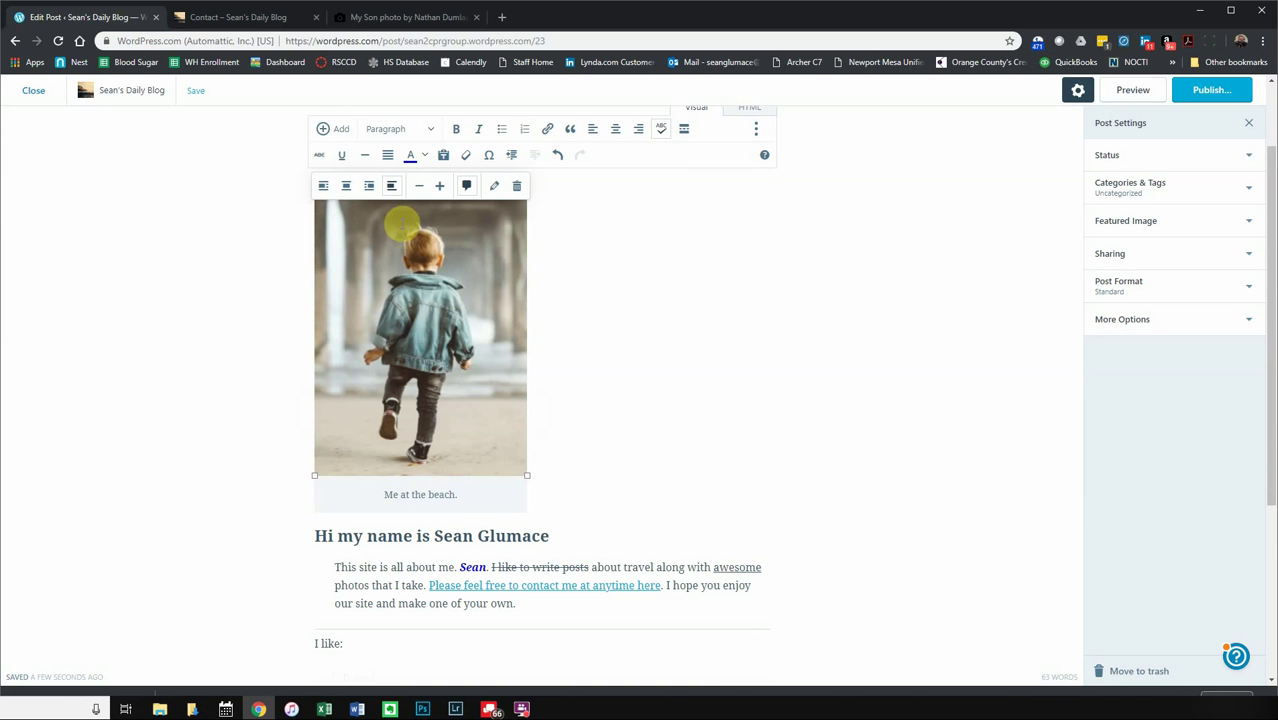
left_click(346, 185)
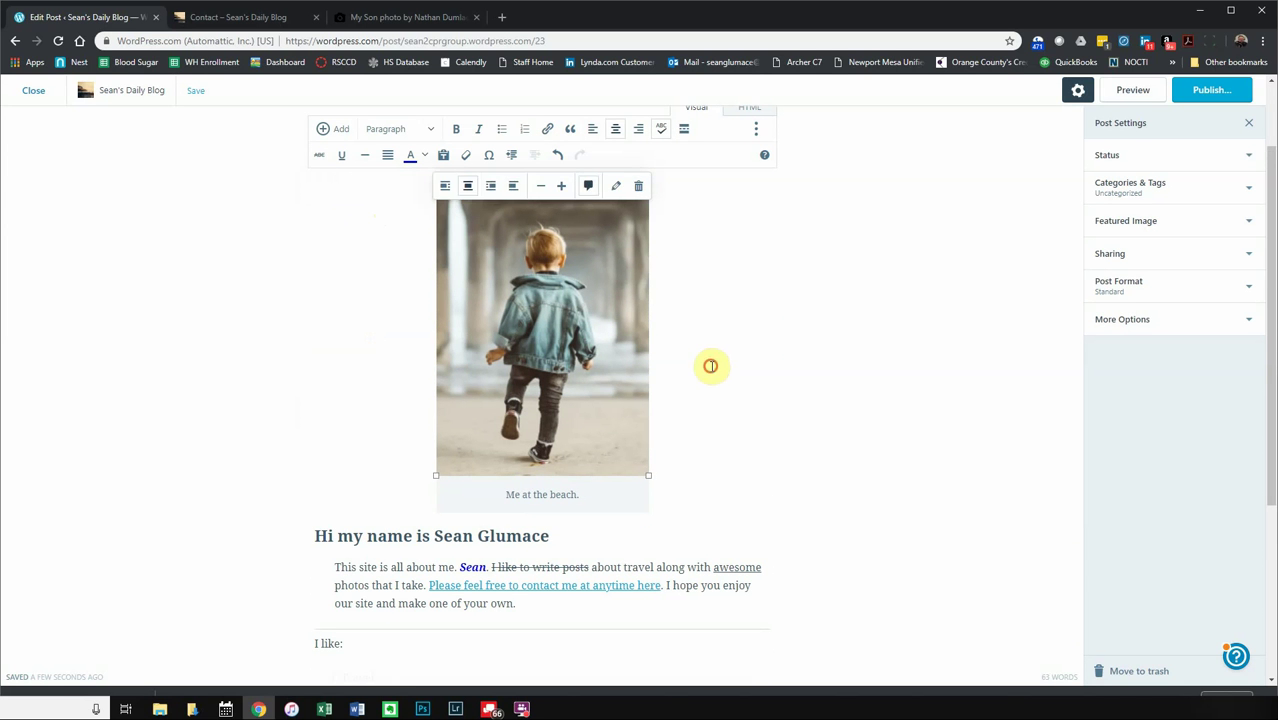
- Remove the 'Me at the beach.' caption and re-centre the photo above the heading
left_click(708, 385)
left_click(587, 285)
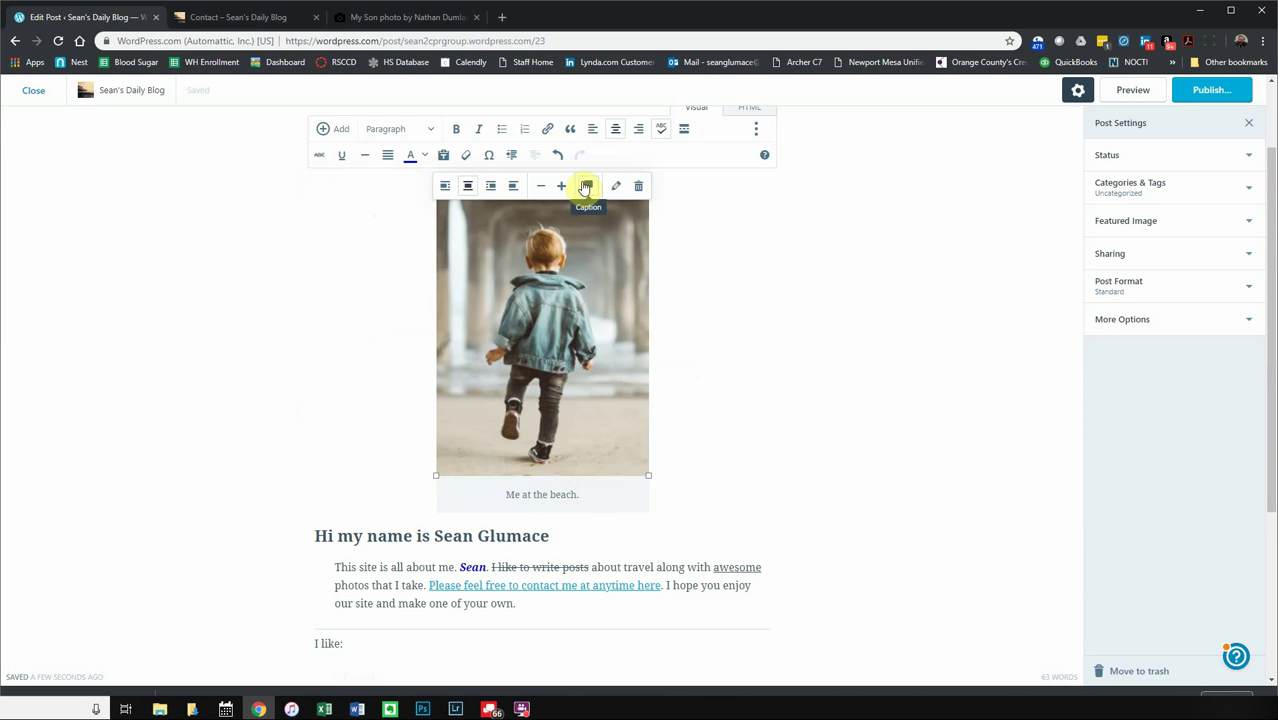
left_click(587, 185)
left_click(448, 330)
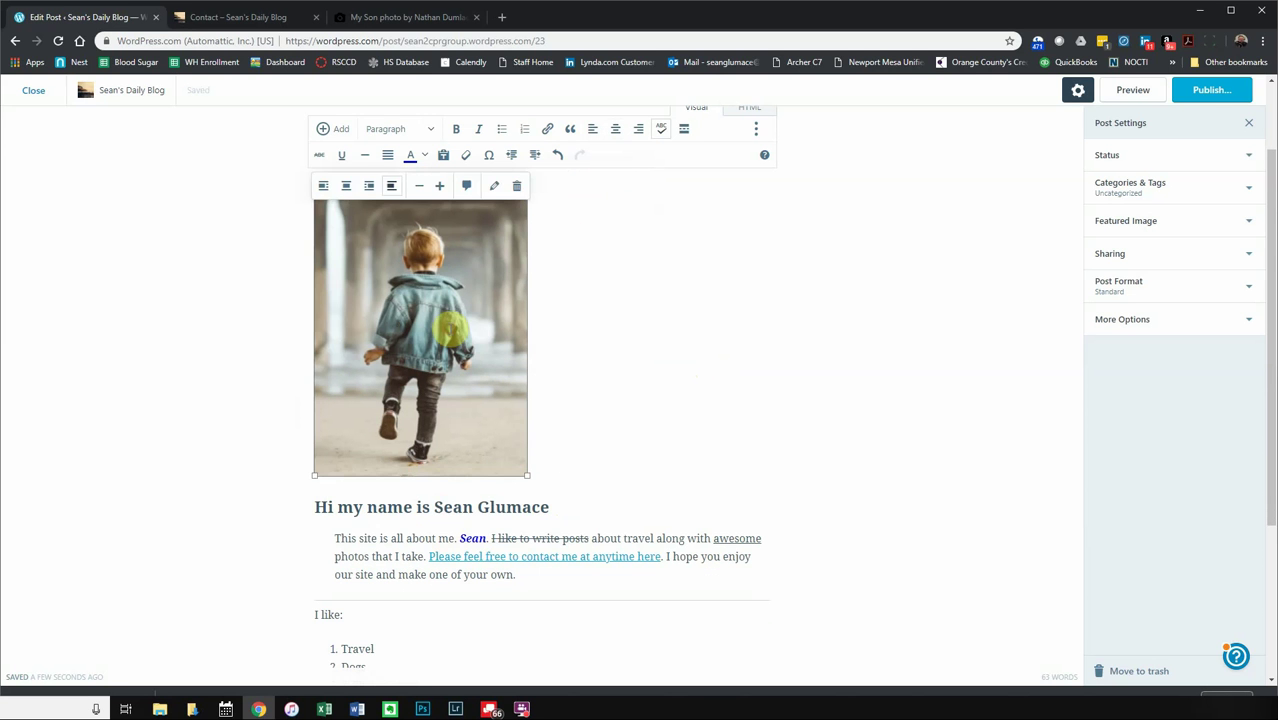
left_click(355, 187)
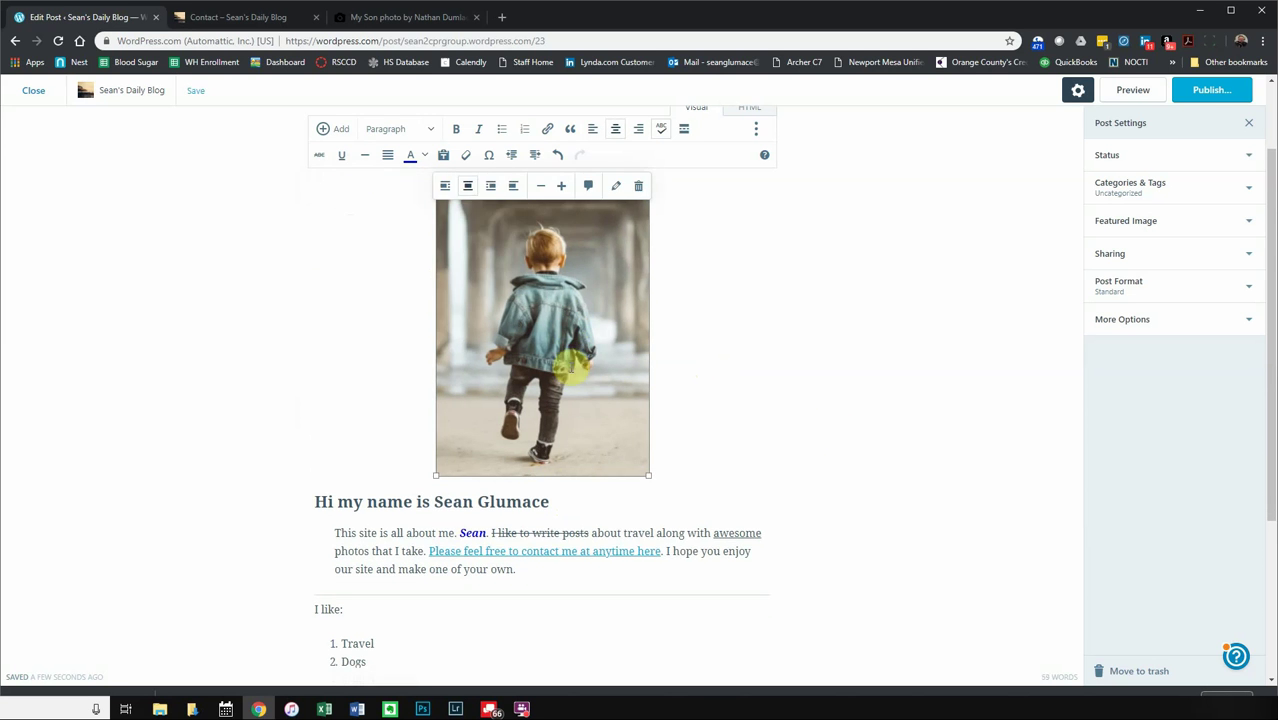
left_click(713, 400)
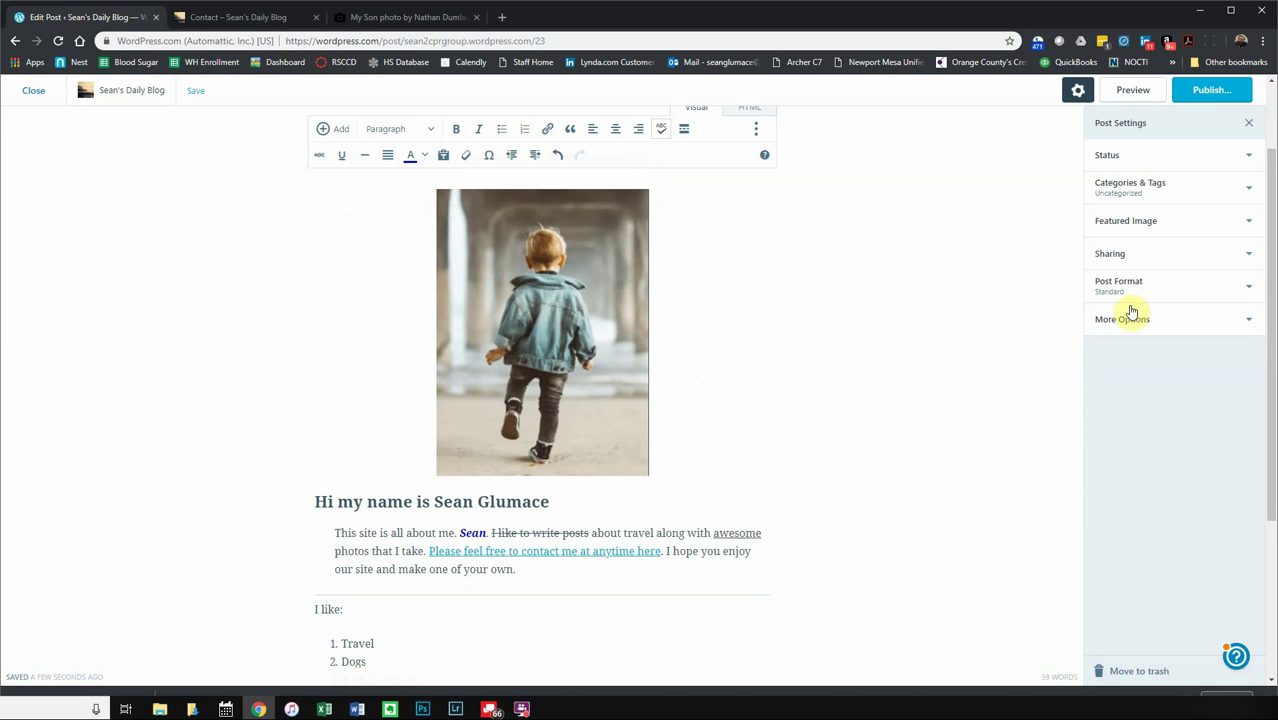
left_click(1210, 95)
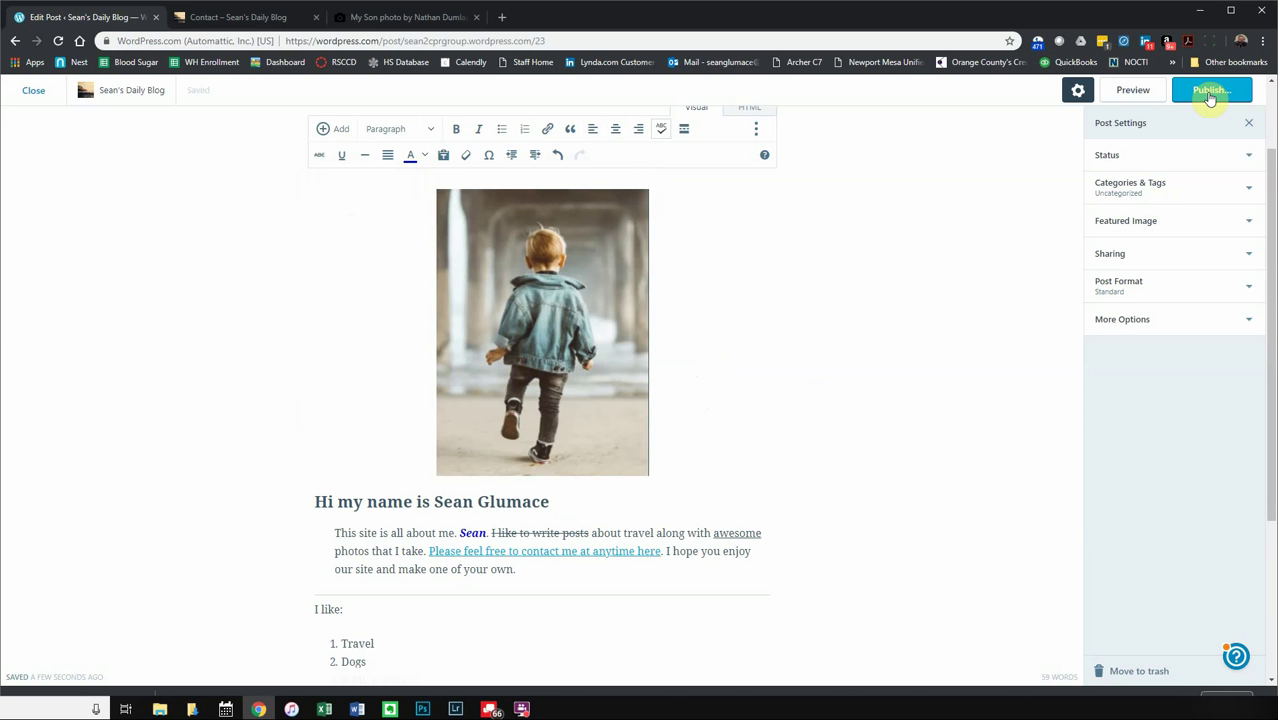
- Publish the About post and scroll through the live page
left_click(1210, 93)
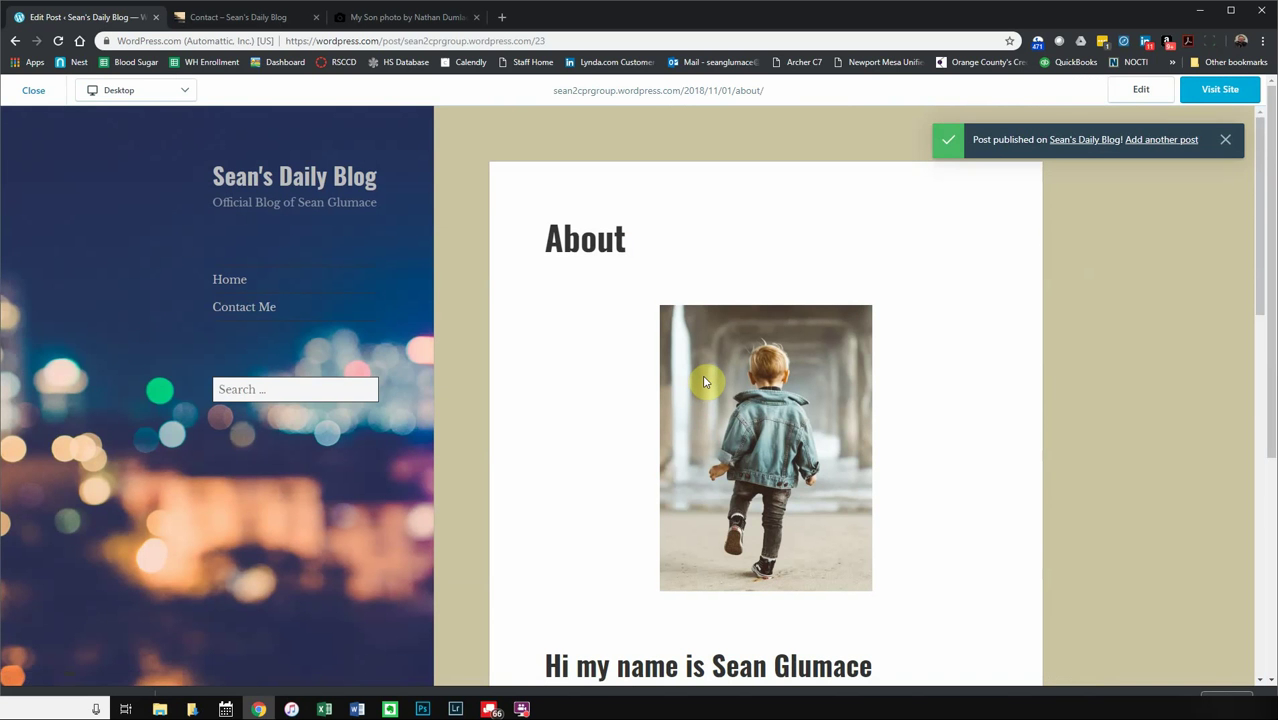
scroll(897, 418, "down", 4)
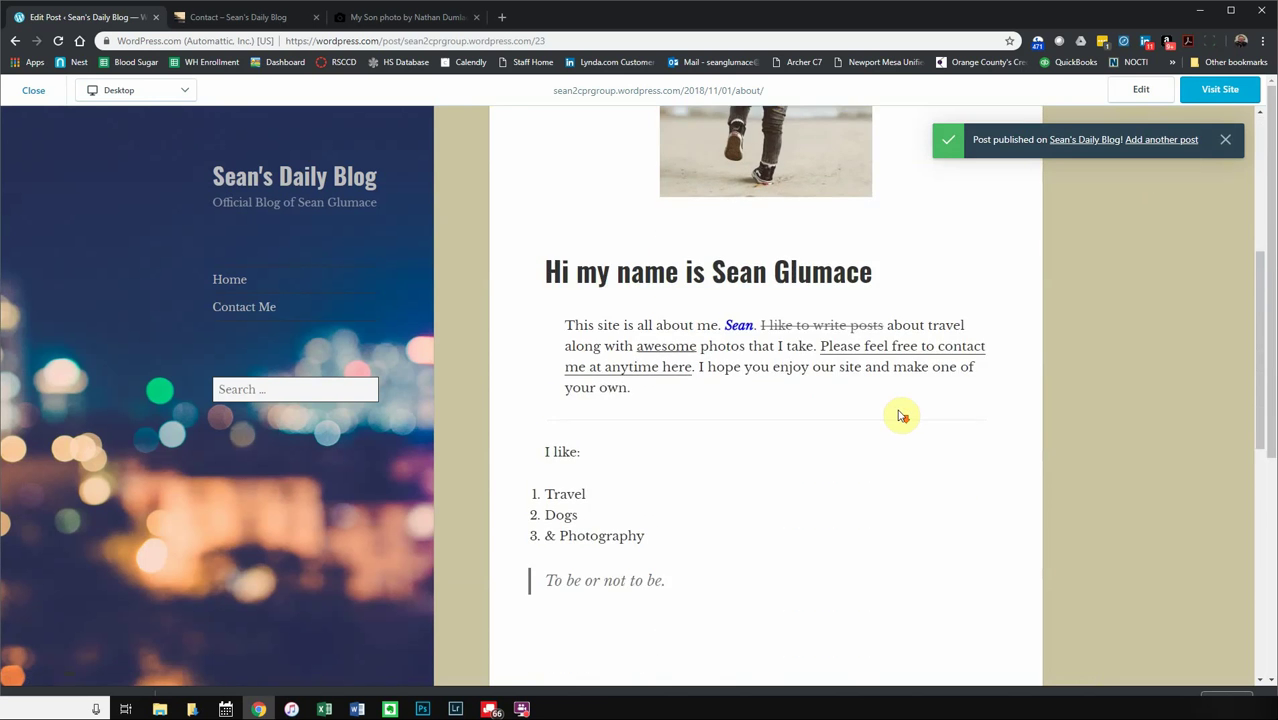
scroll(900, 415, "down", 5)
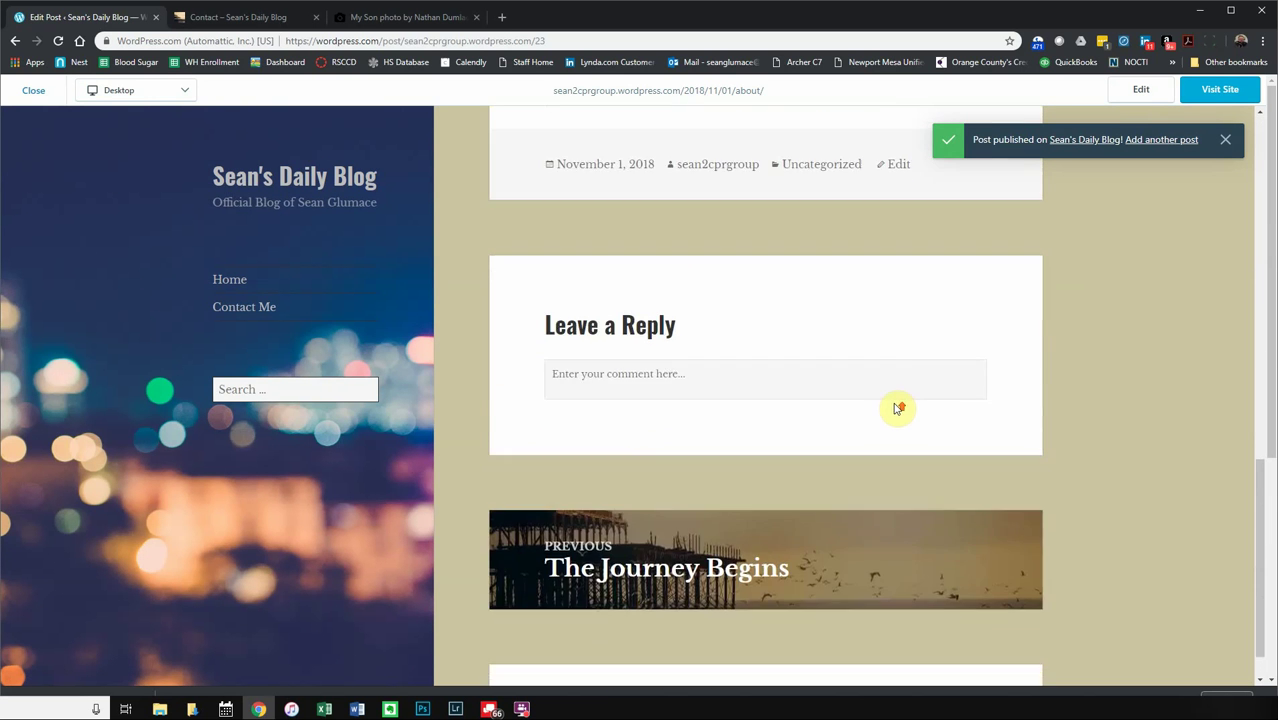
scroll(897, 408, "up", 9)
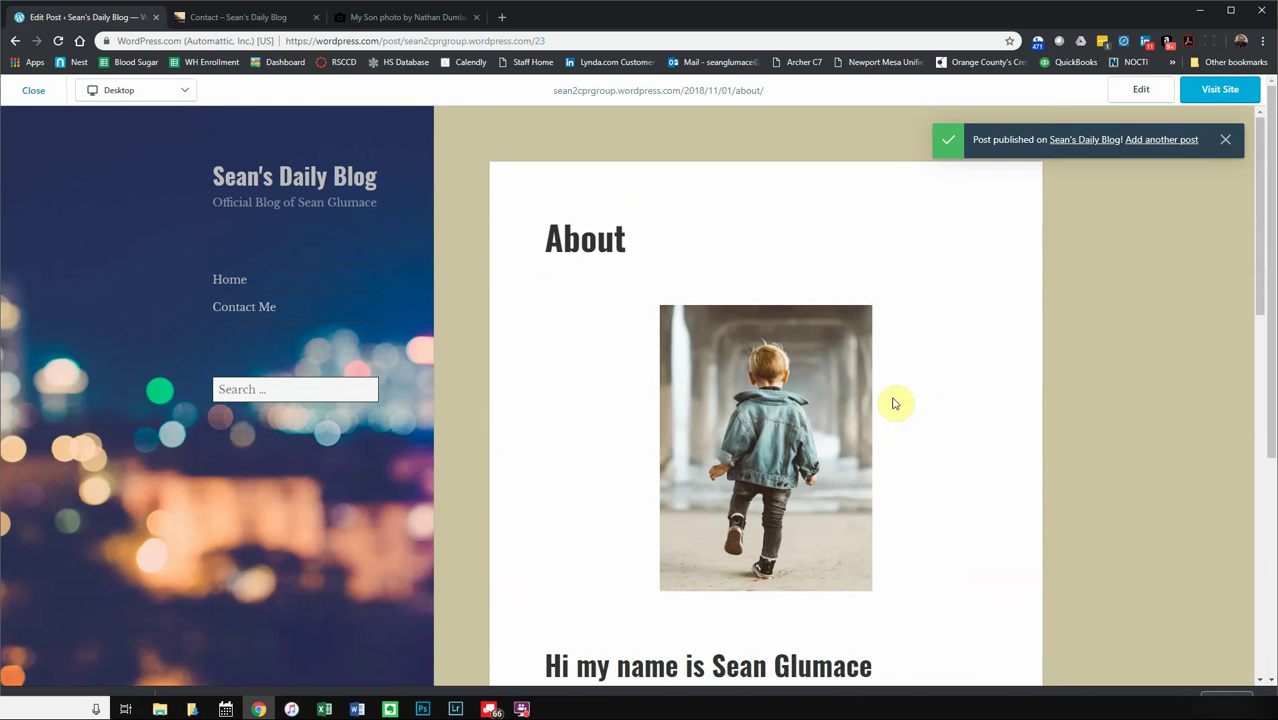
scroll(897, 404, "down", 1)
scroll(775, 520, "down", 1)
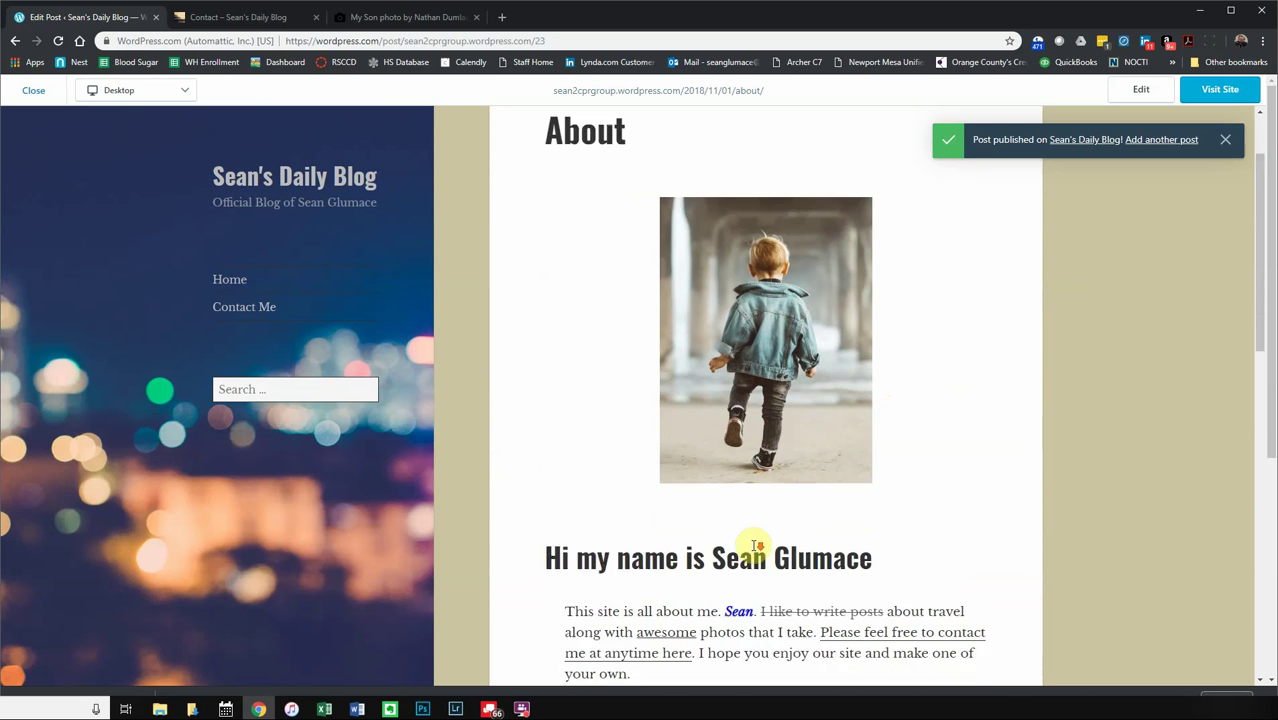
scroll(755, 545, "down", 1)
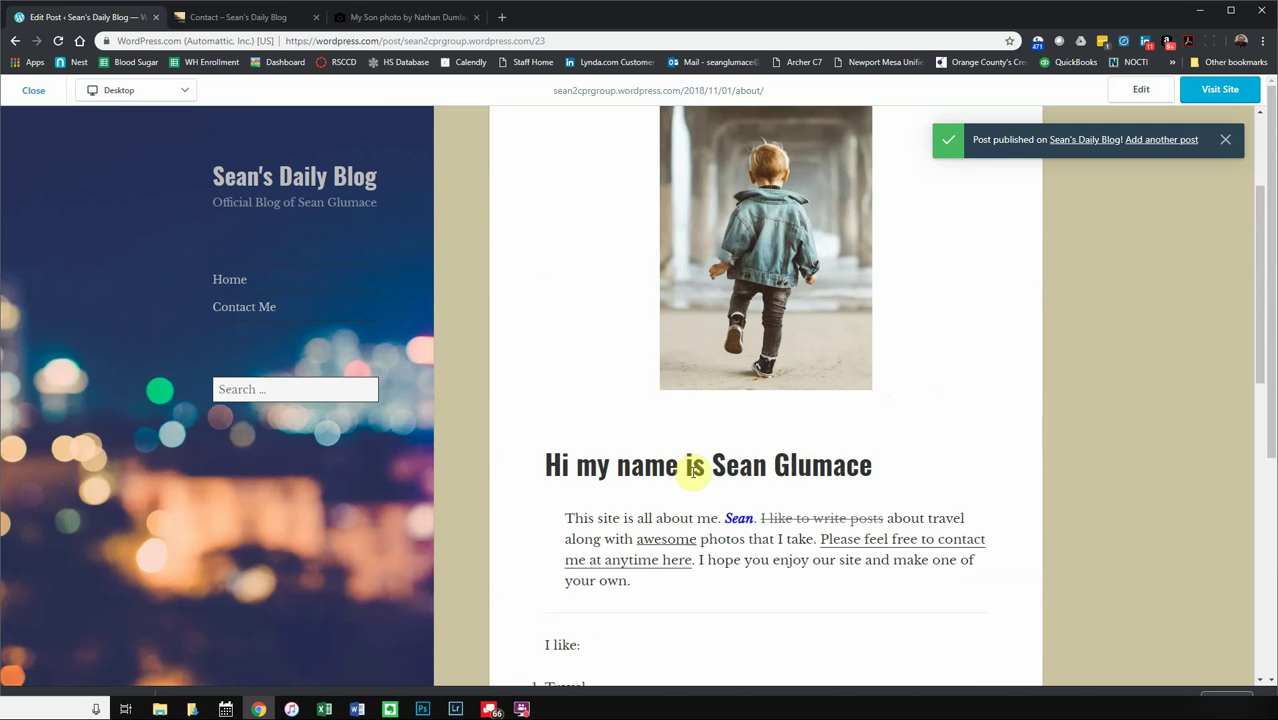
scroll(710, 460, "down", 3)
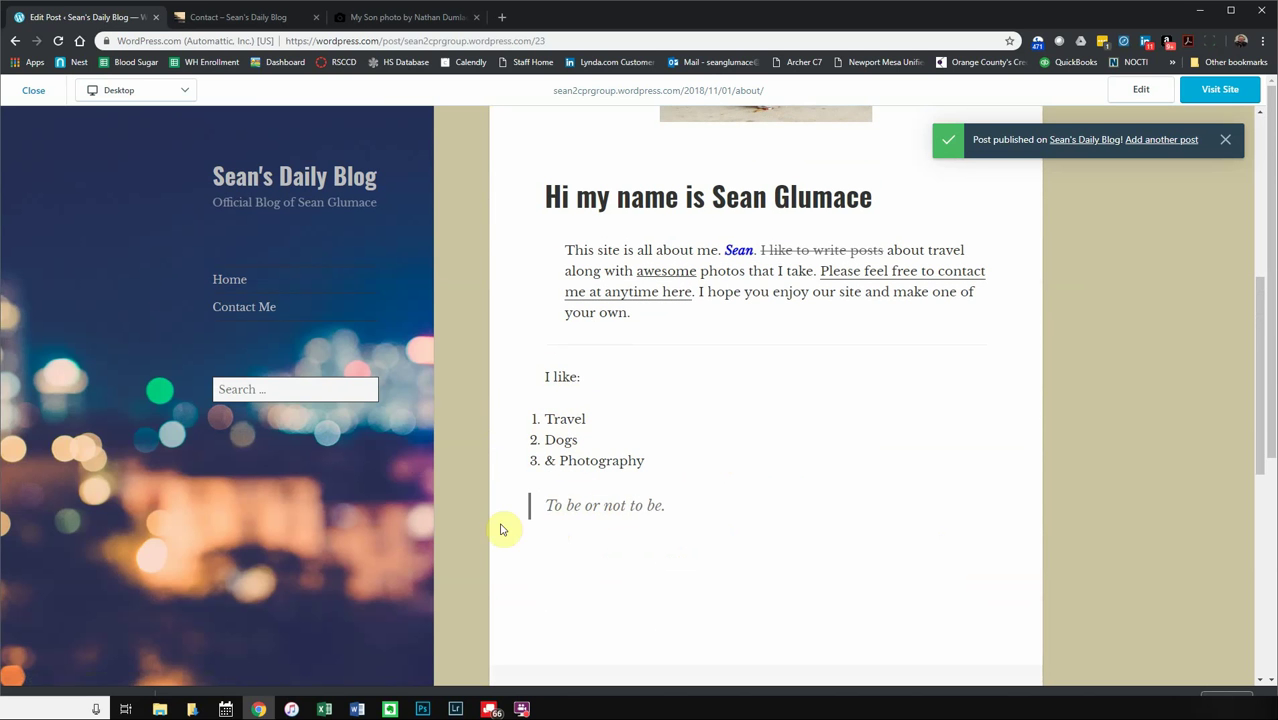
scroll(707, 477, "down", 7)
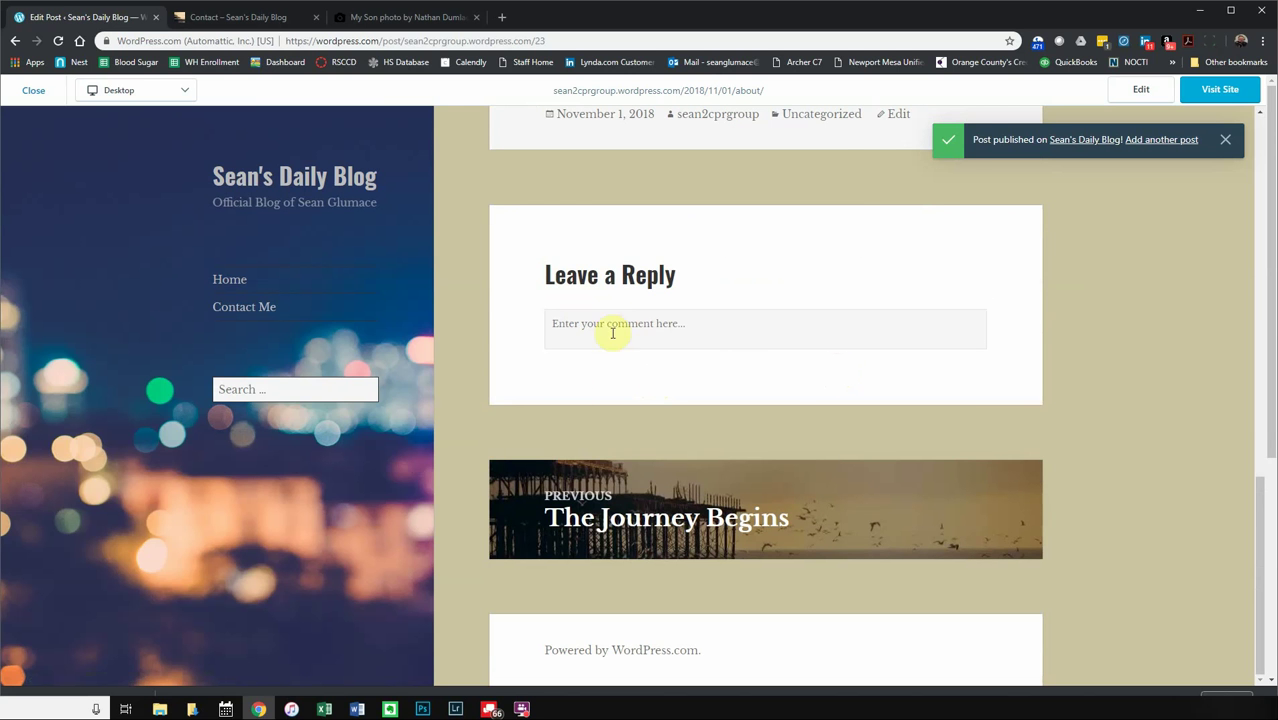
scroll(765, 322, "up", 10)
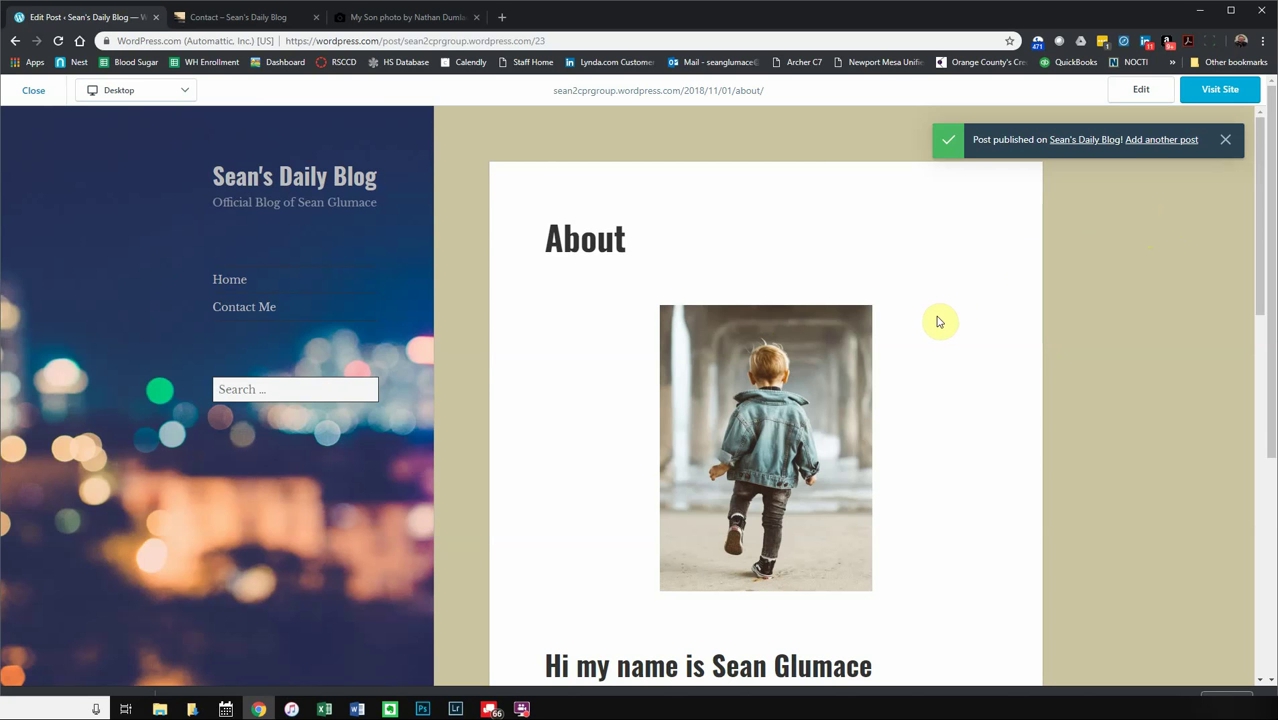
- Dismiss the published notice and return to editing the post
left_click(1227, 139)
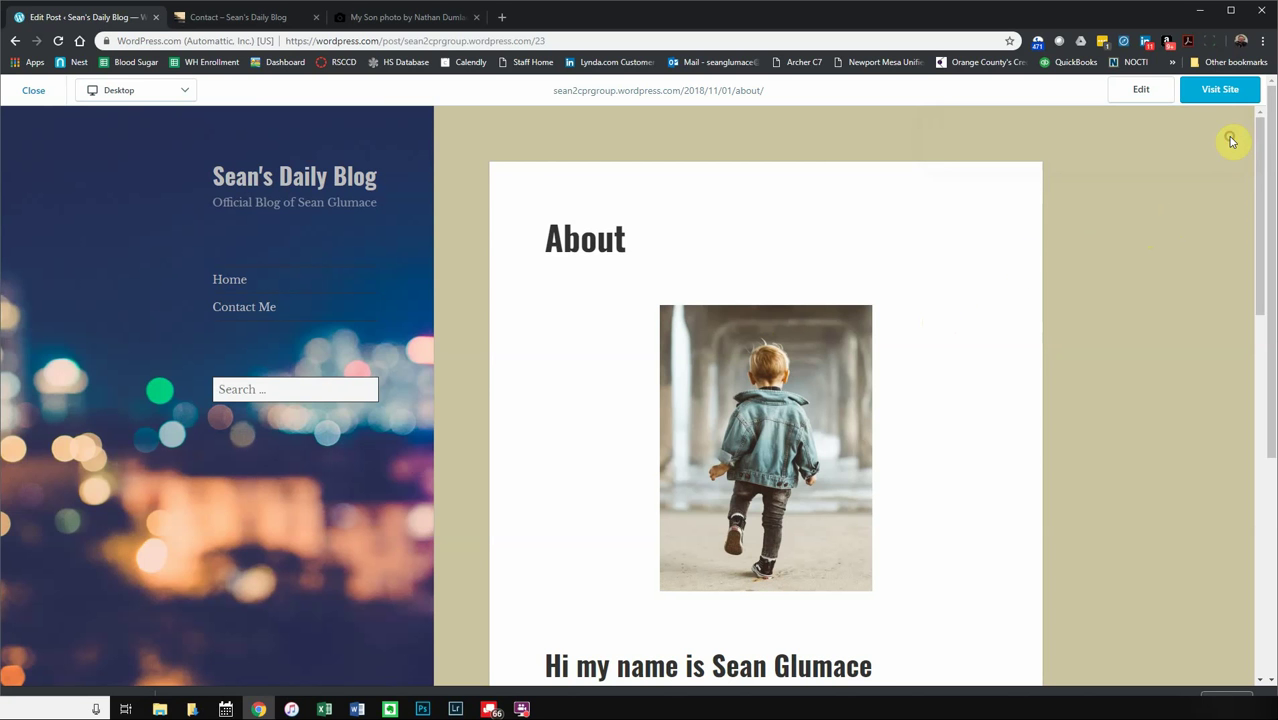
scroll(898, 381, "down", 4)
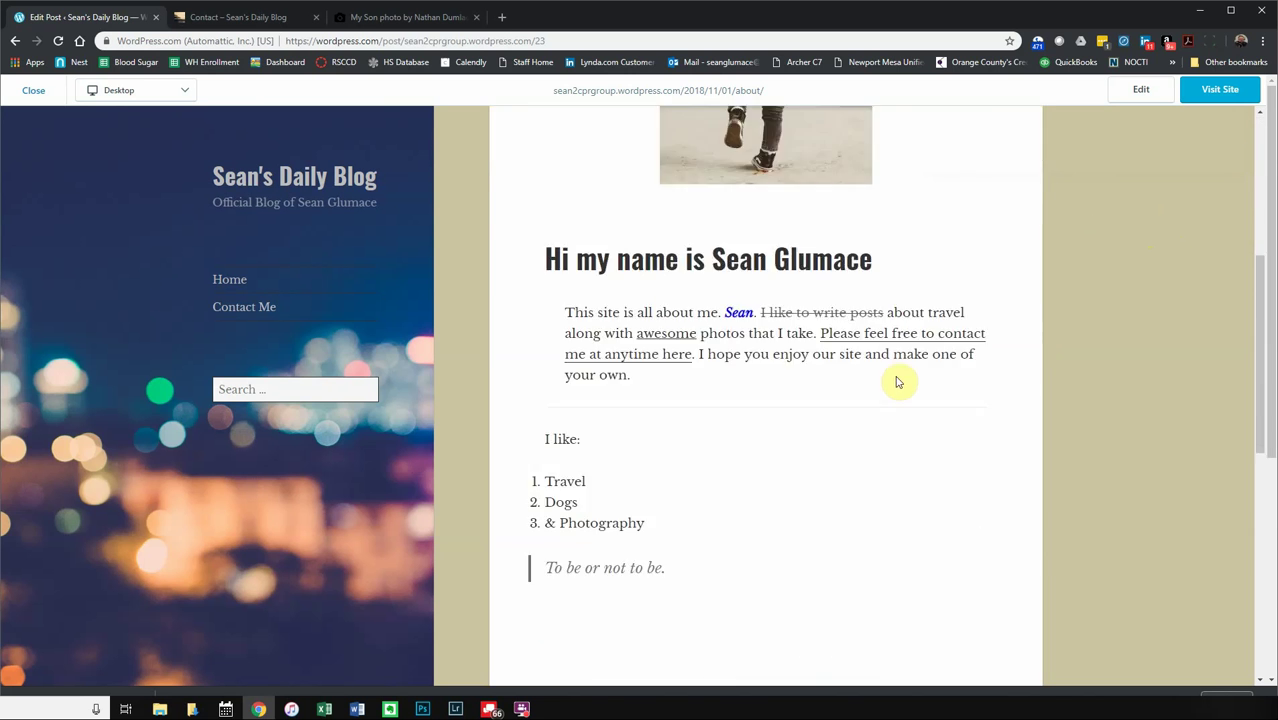
scroll(898, 380, "down", 7)
scroll(892, 368, "up", 11)
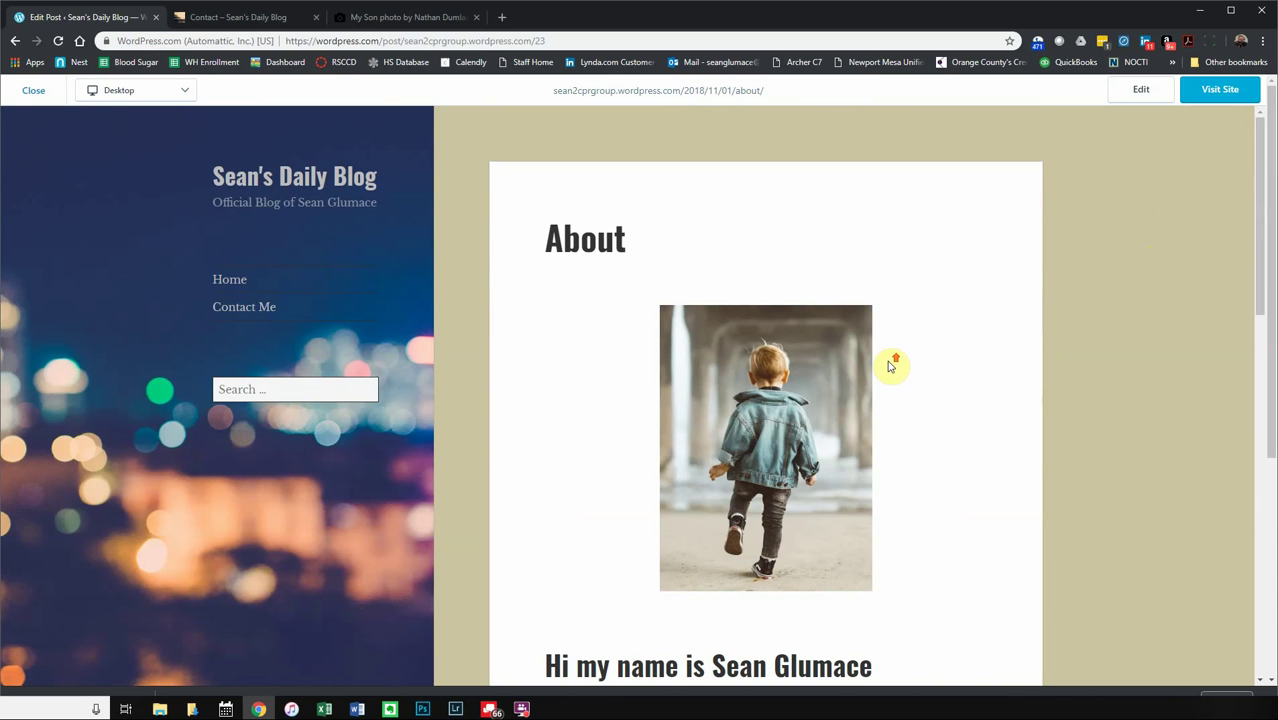
left_click(1158, 92)
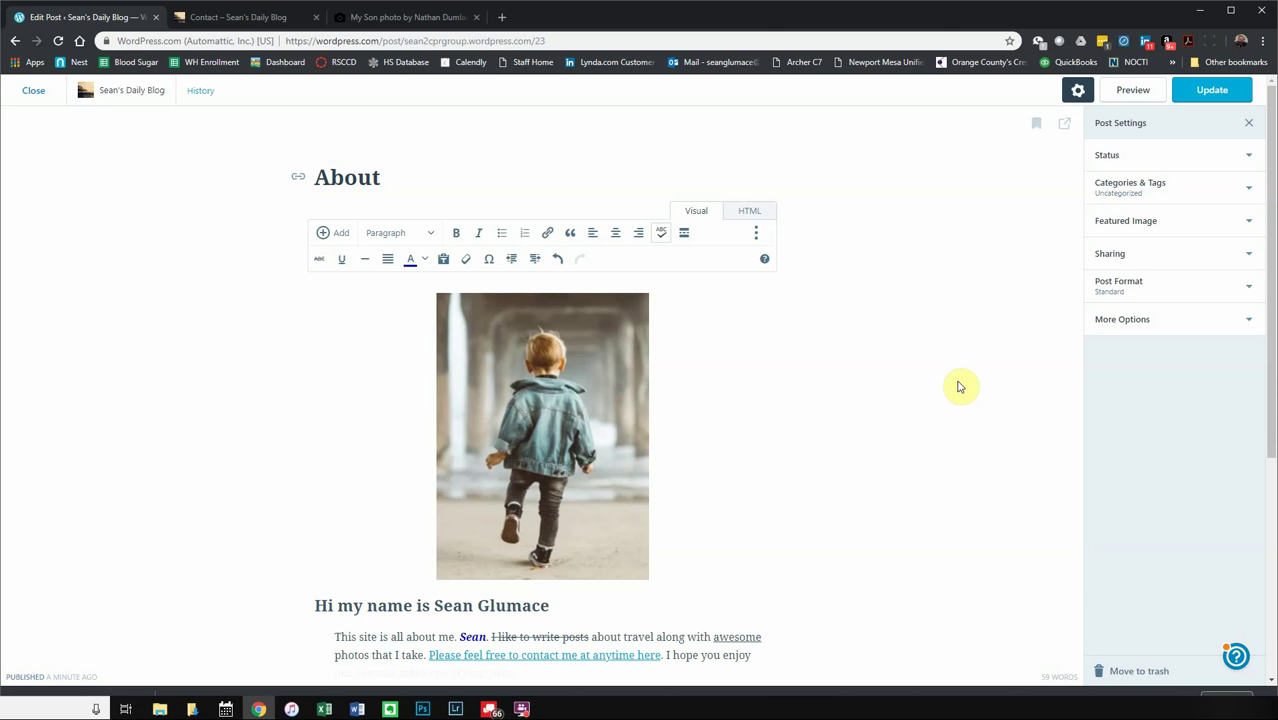
left_click(1250, 158)
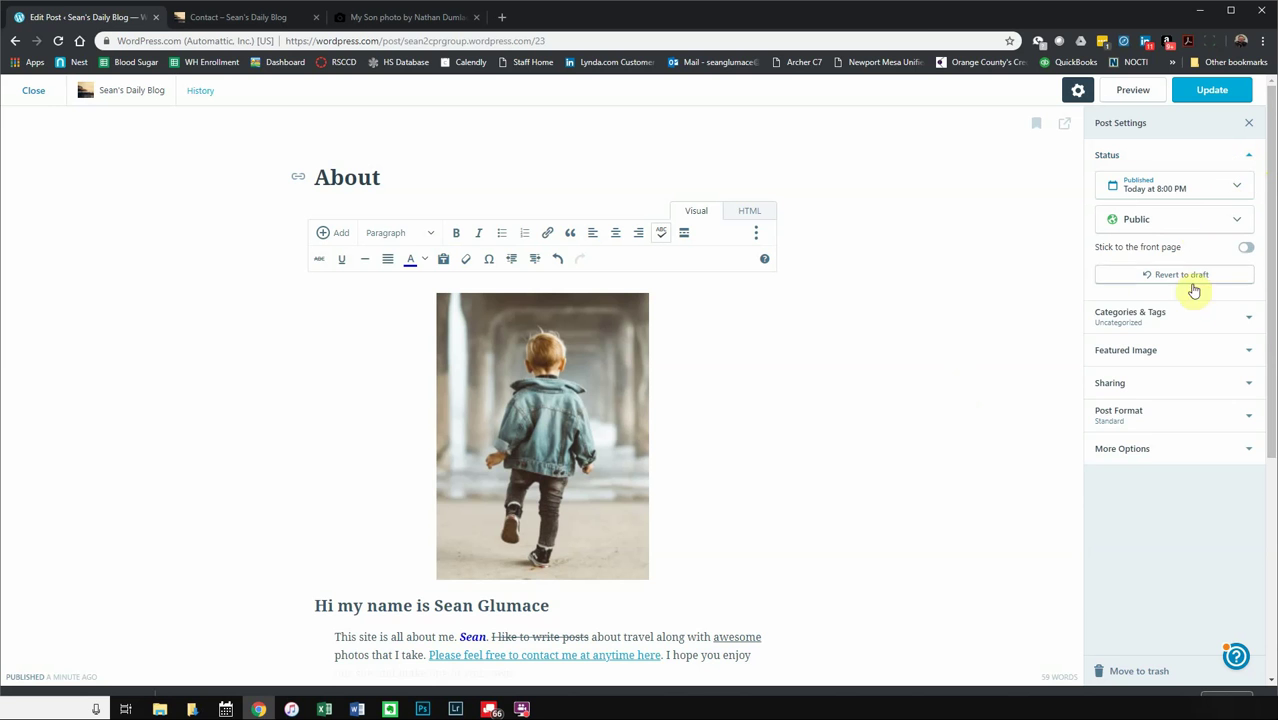
left_click(1250, 318)
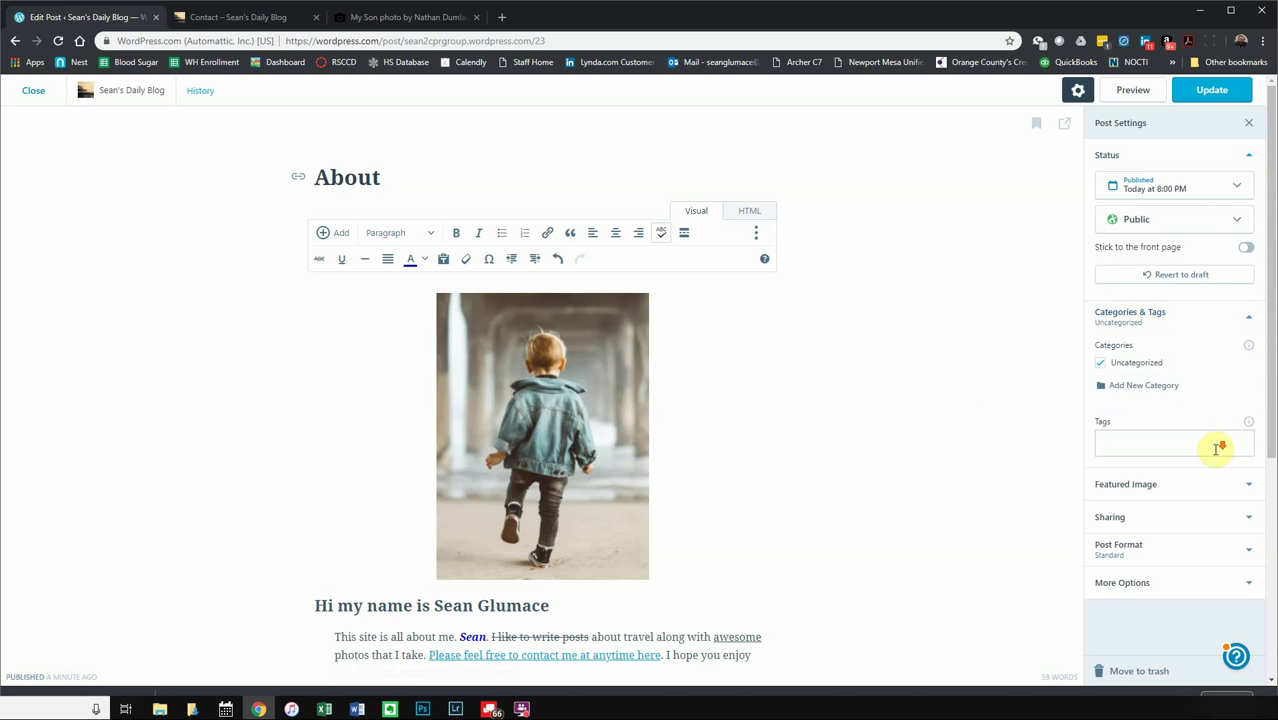
scroll(1214, 448, "down", 1)
left_click(1249, 318)
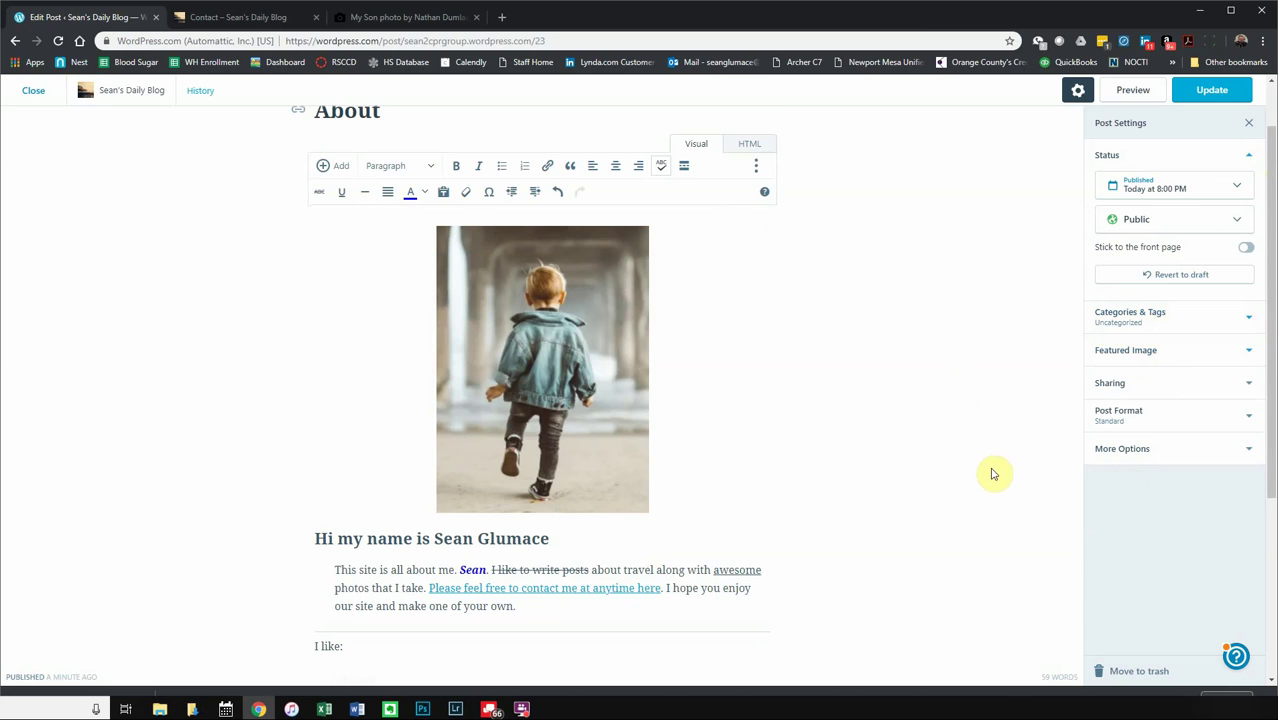
scroll(920, 462, "up", 1)
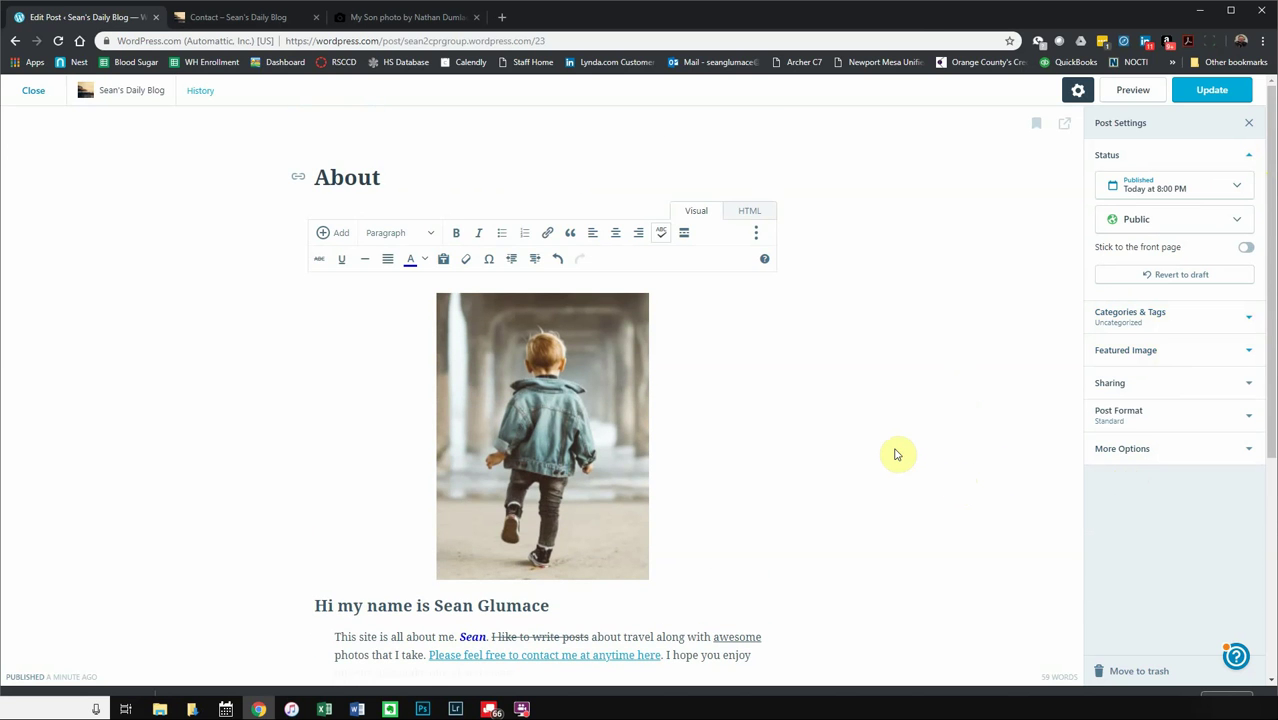
scroll(893, 465, "down", 3)
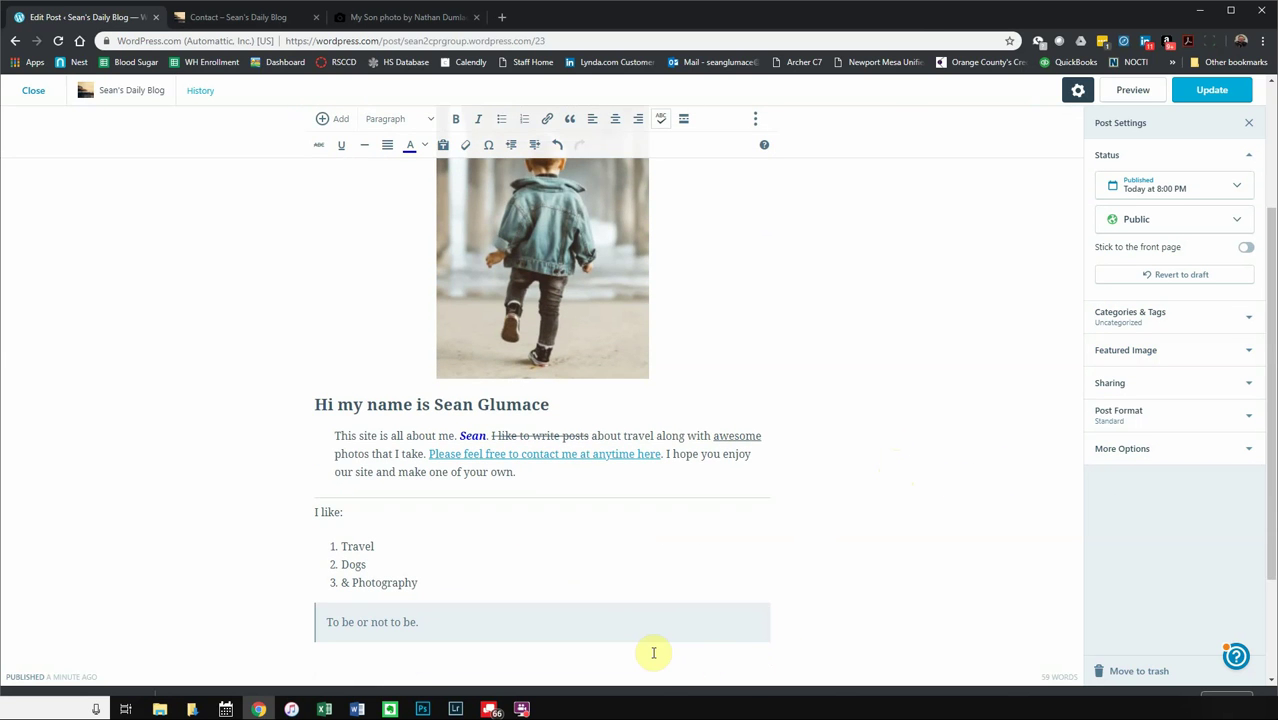
- Copy the About post's photo-through-quote content and close the post editor
key("ctrl+a")
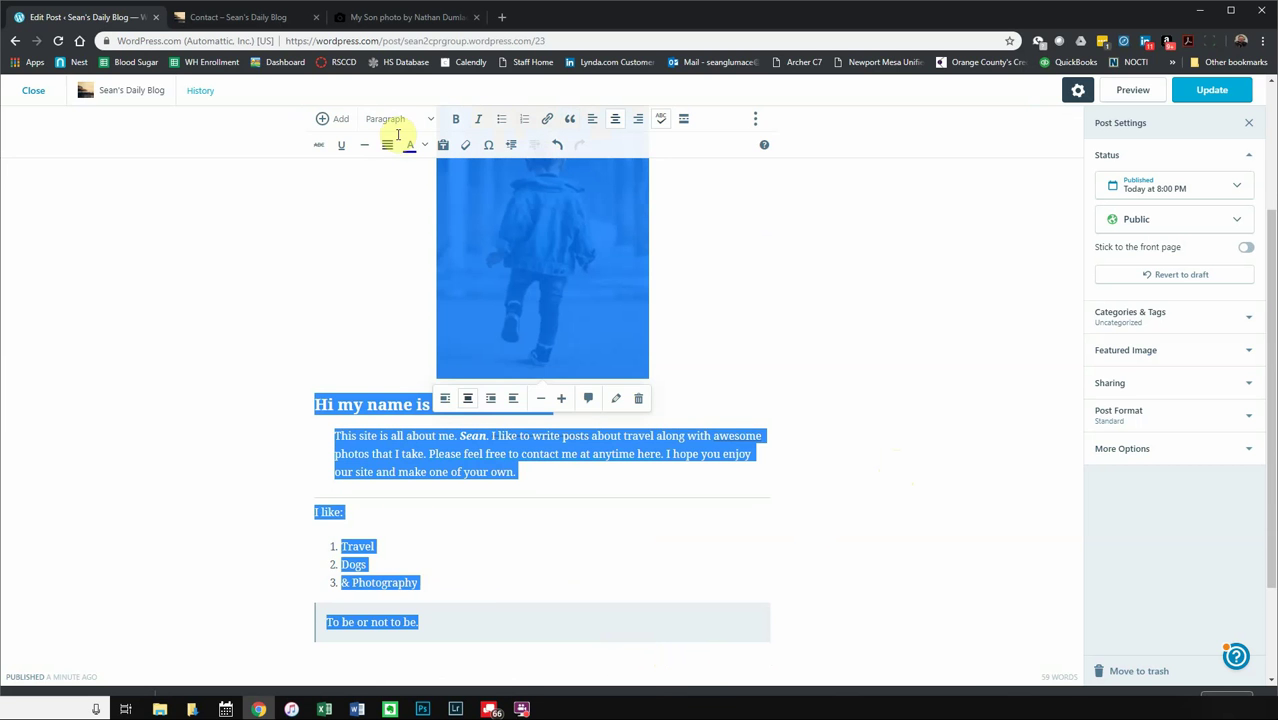
scroll(385, 465, "up", 3)
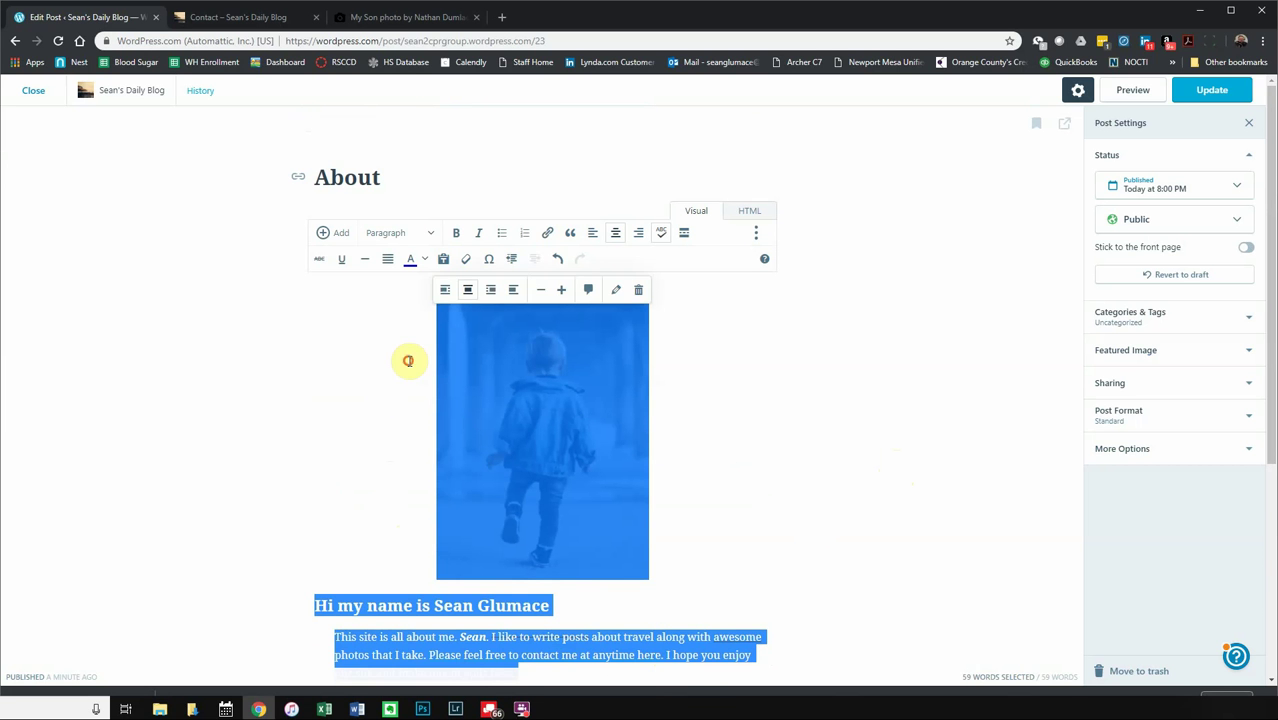
left_click(757, 436)
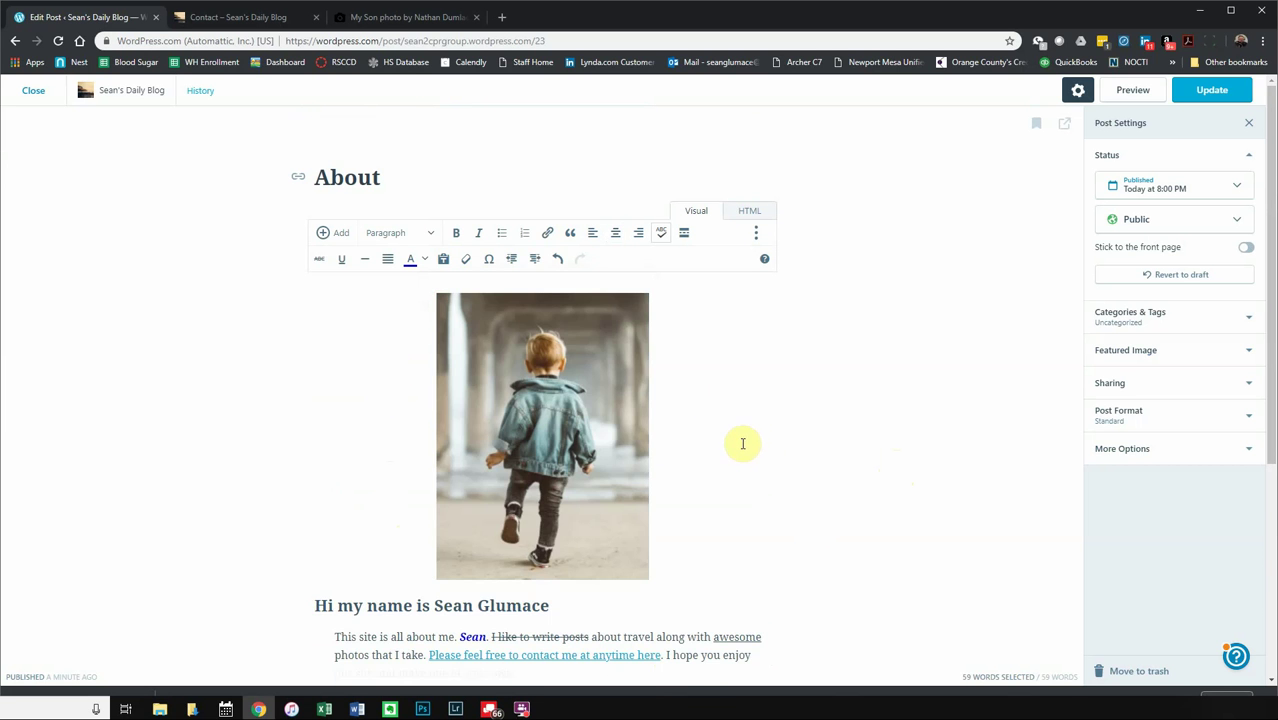
key("ctrl+a")
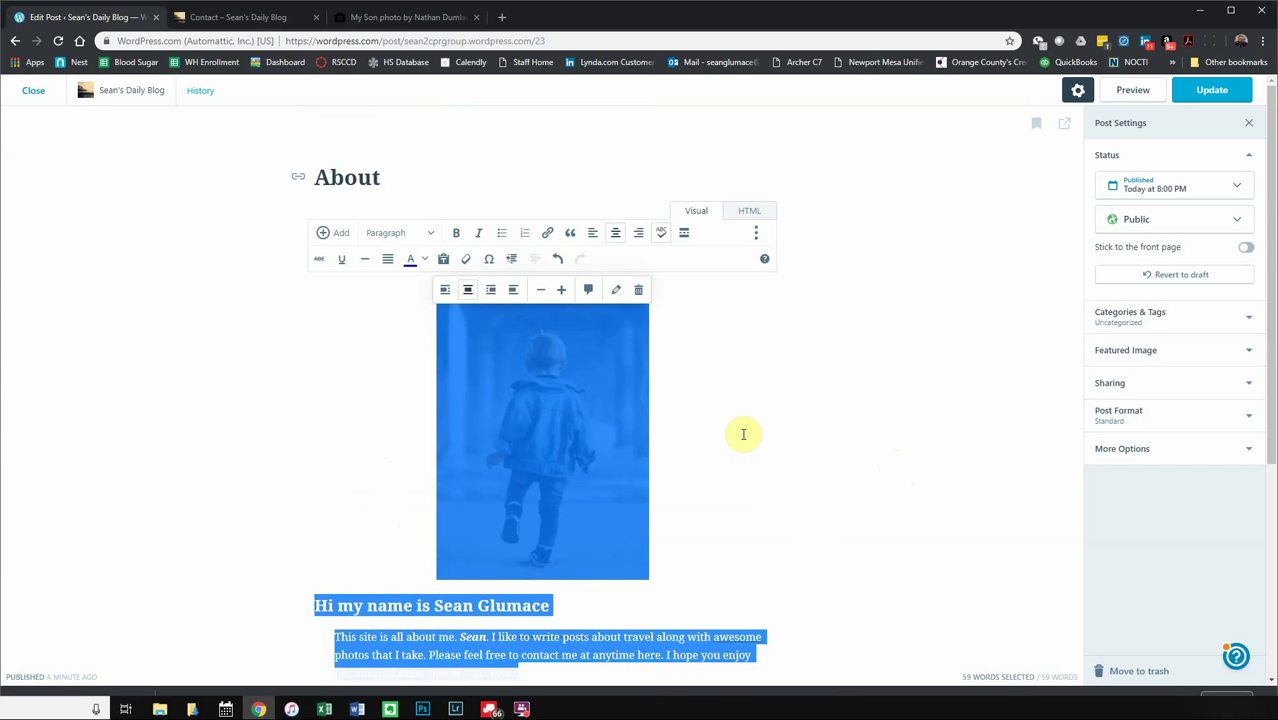
left_click(366, 348)
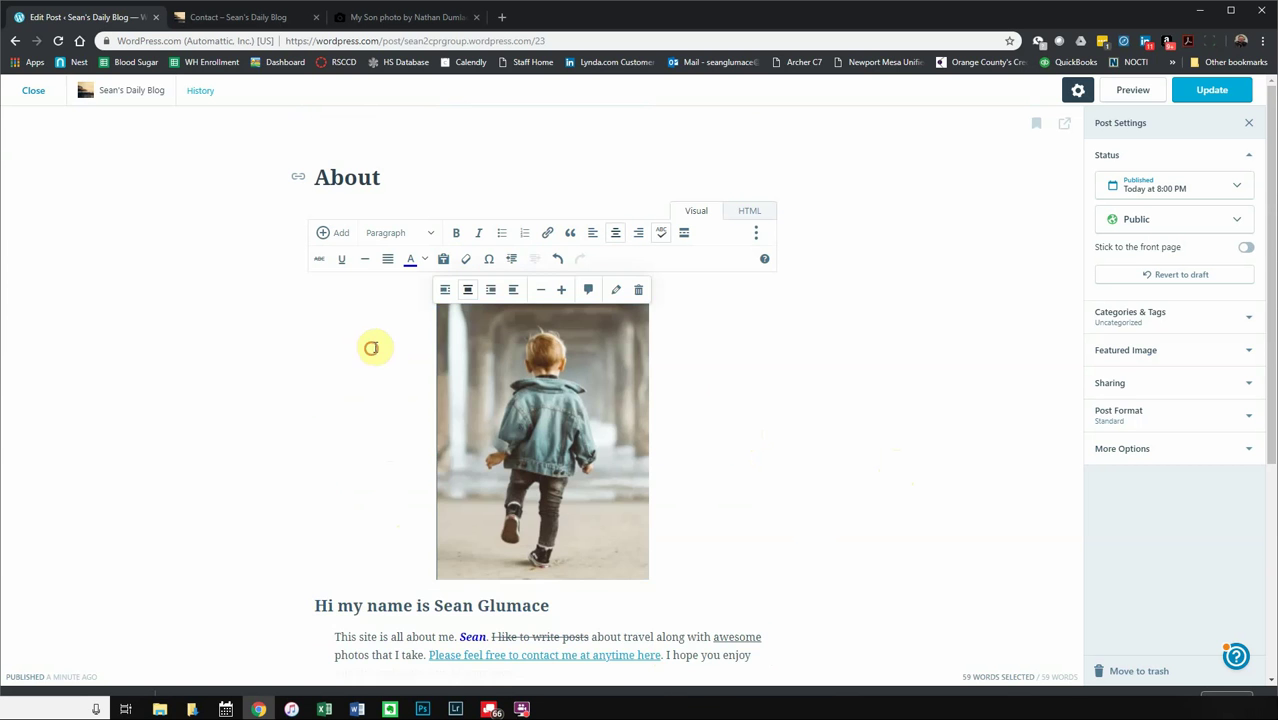
left_click_drag(583, 470, 709, 586)
scroll(631, 439, "up", 5)
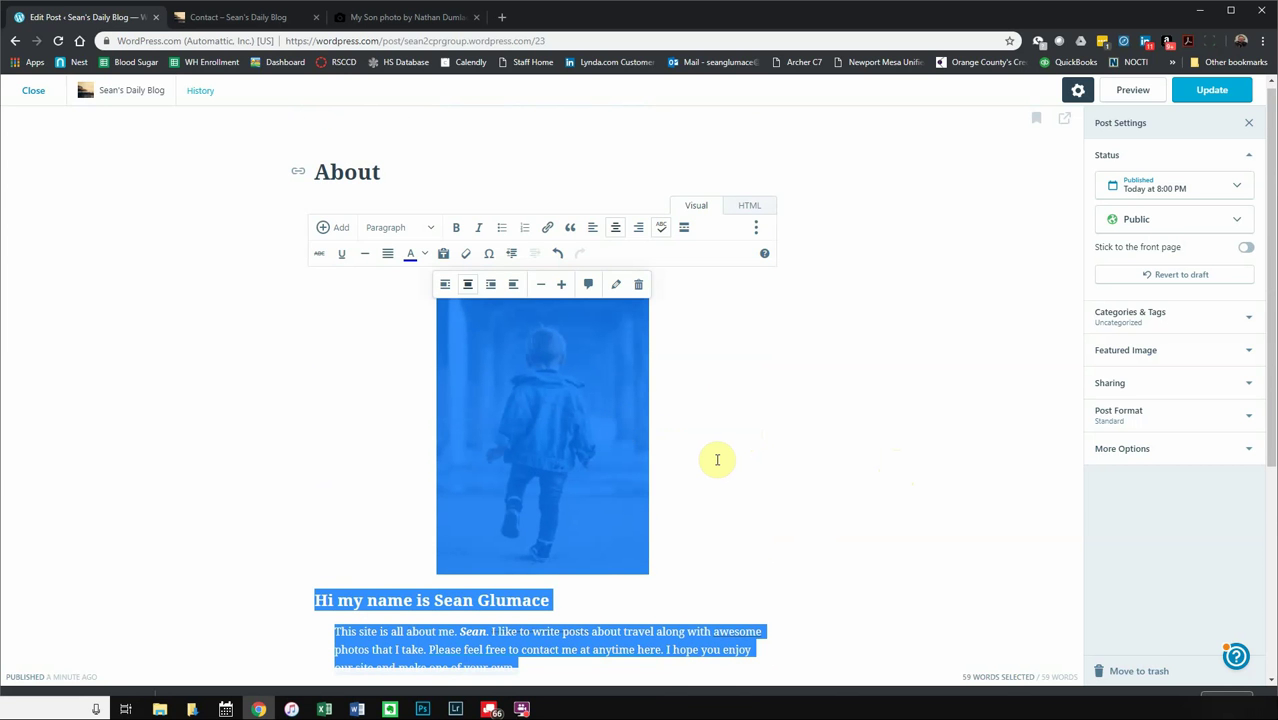
right_click(673, 462)
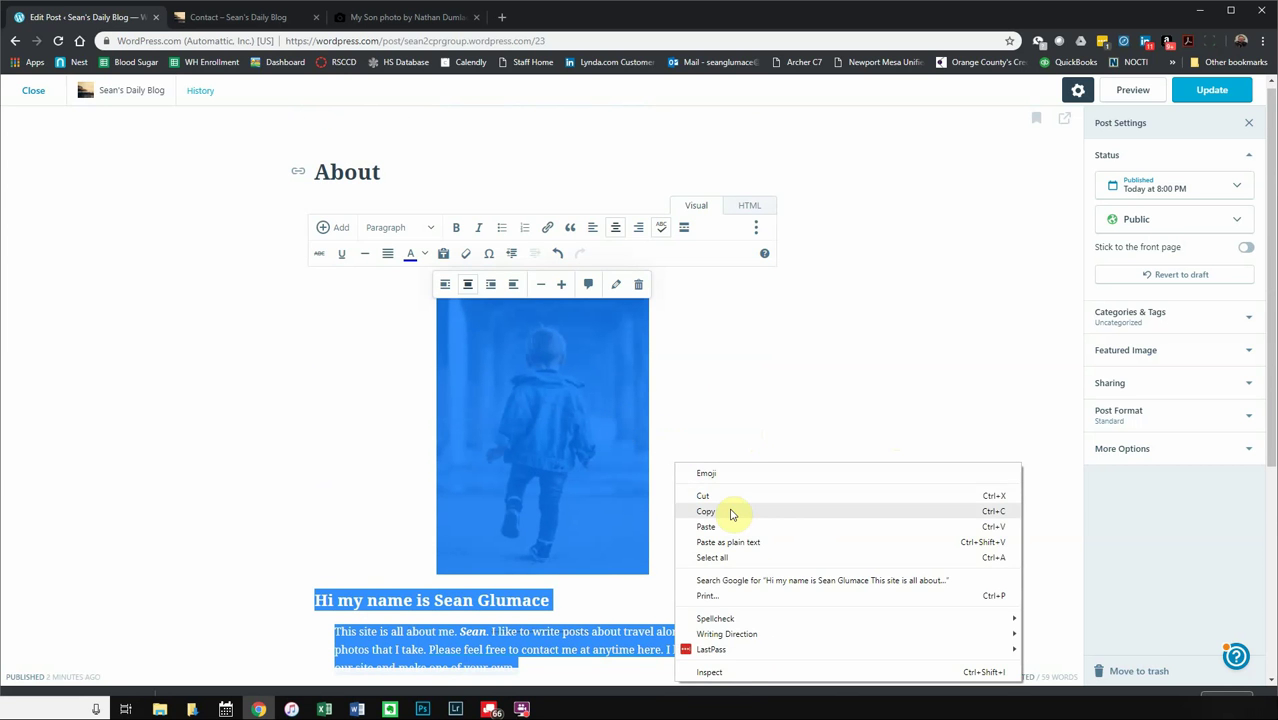
left_click(731, 511)
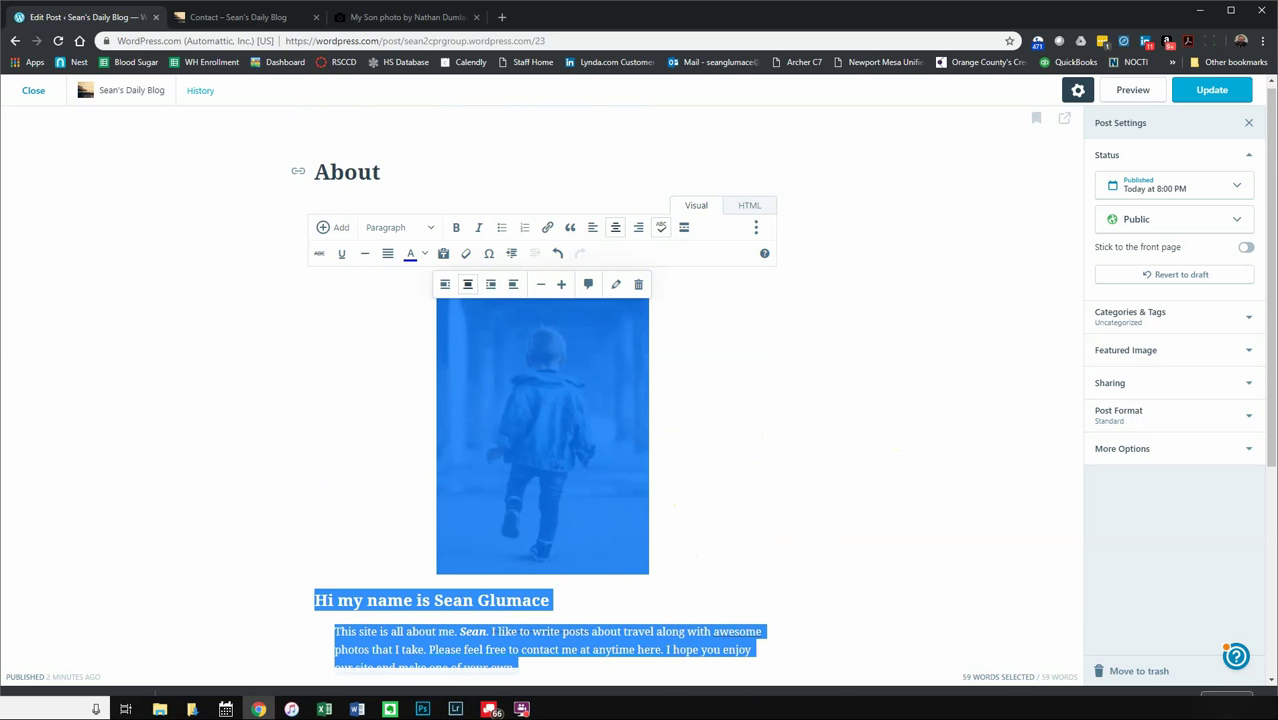
left_click(27, 91)
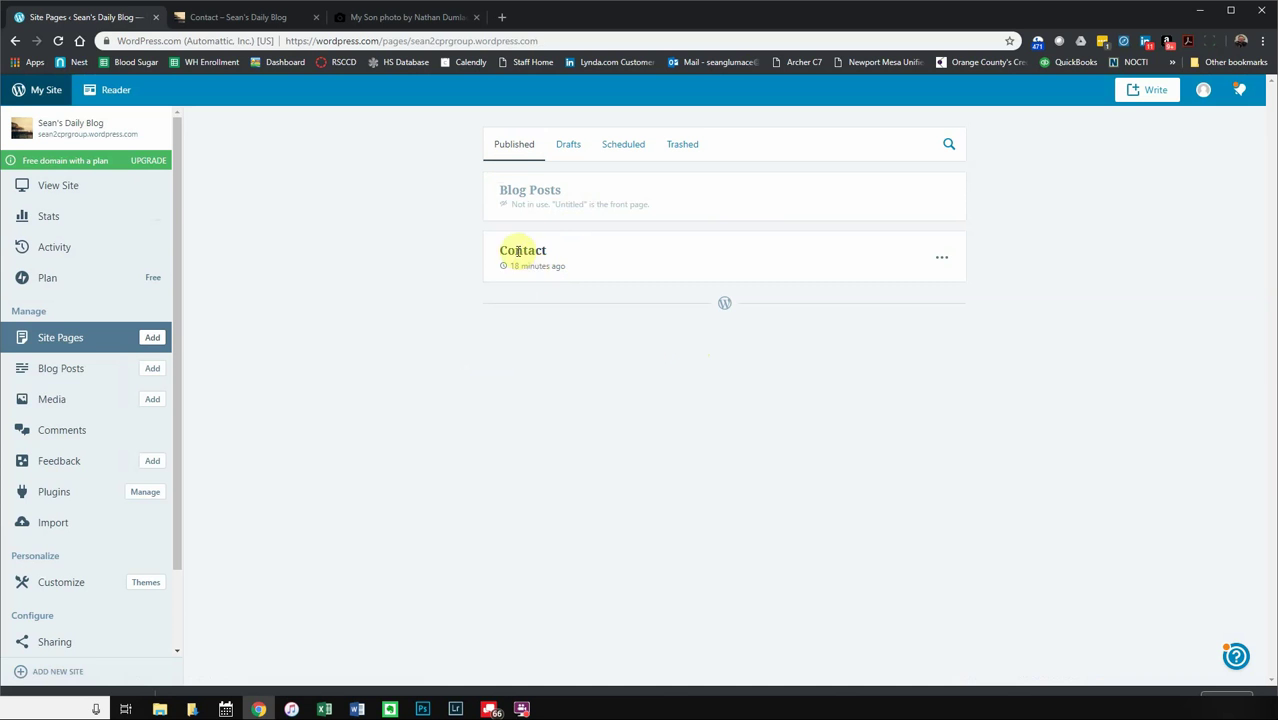
- Move the About blog post to the trash
left_click(61, 370)
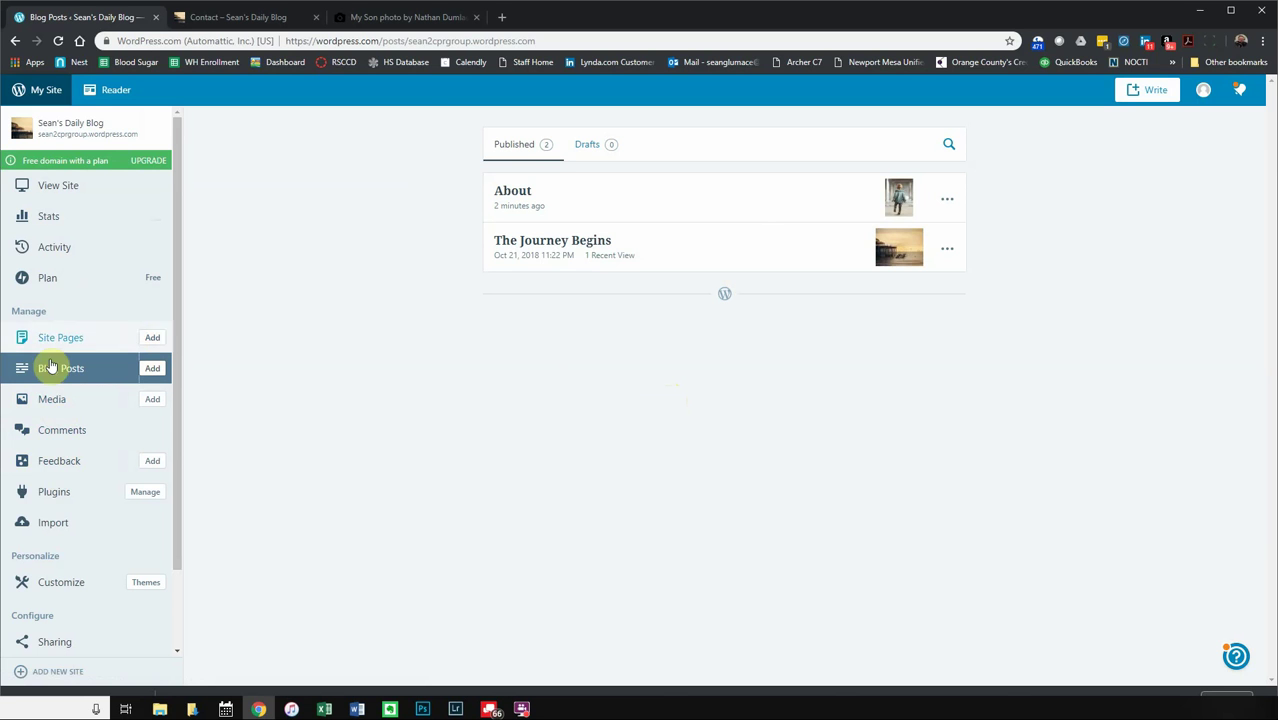
left_click(950, 201)
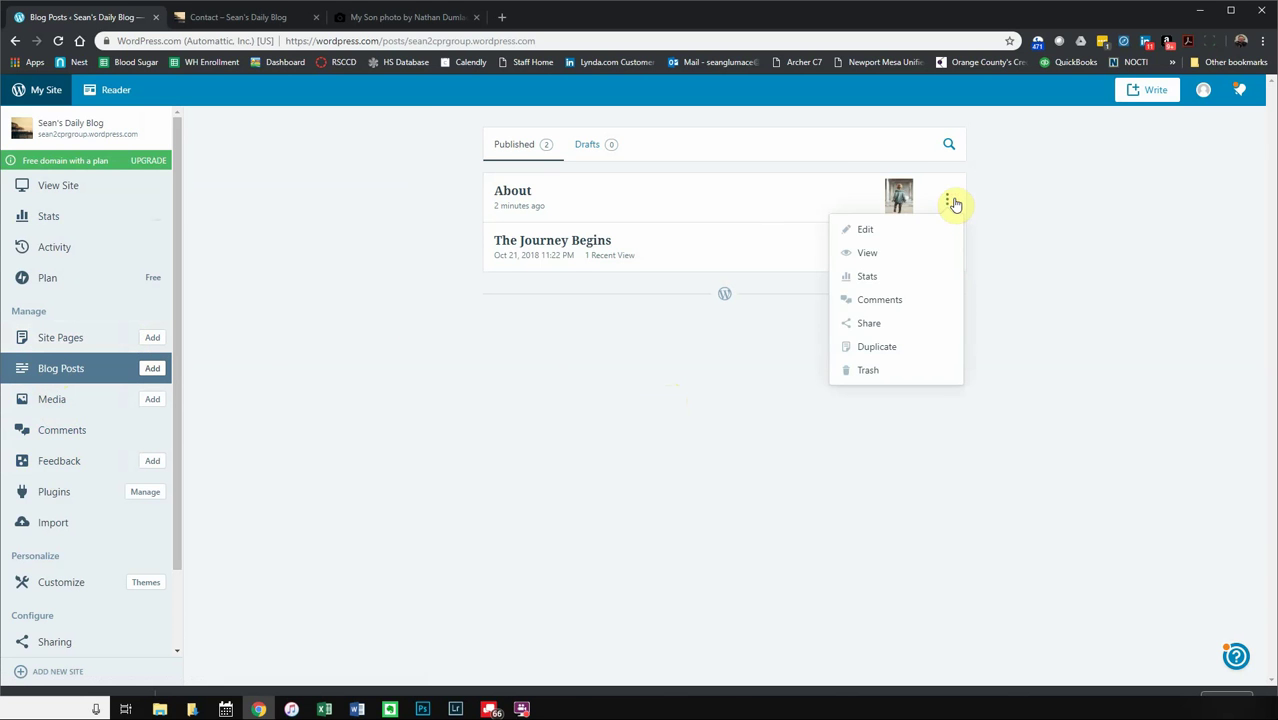
left_click(866, 374)
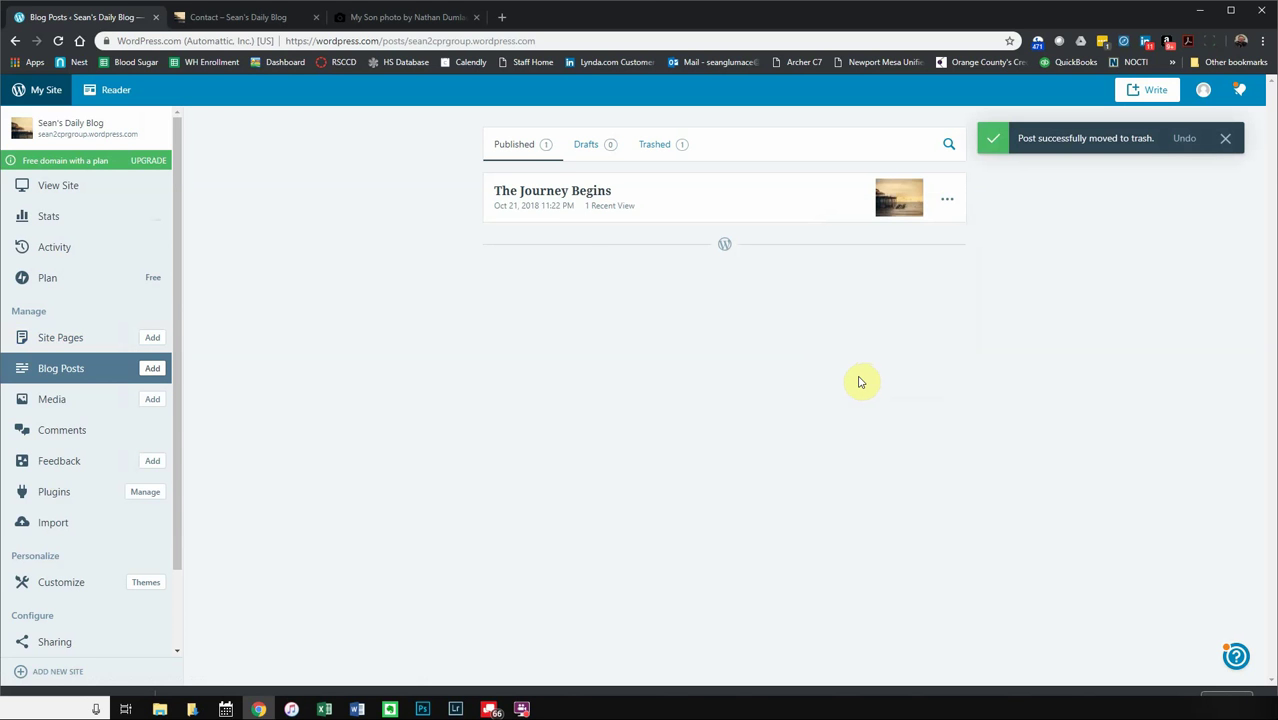
- Permanently delete the trashed About post and return to the Published posts list
left_click(668, 148)
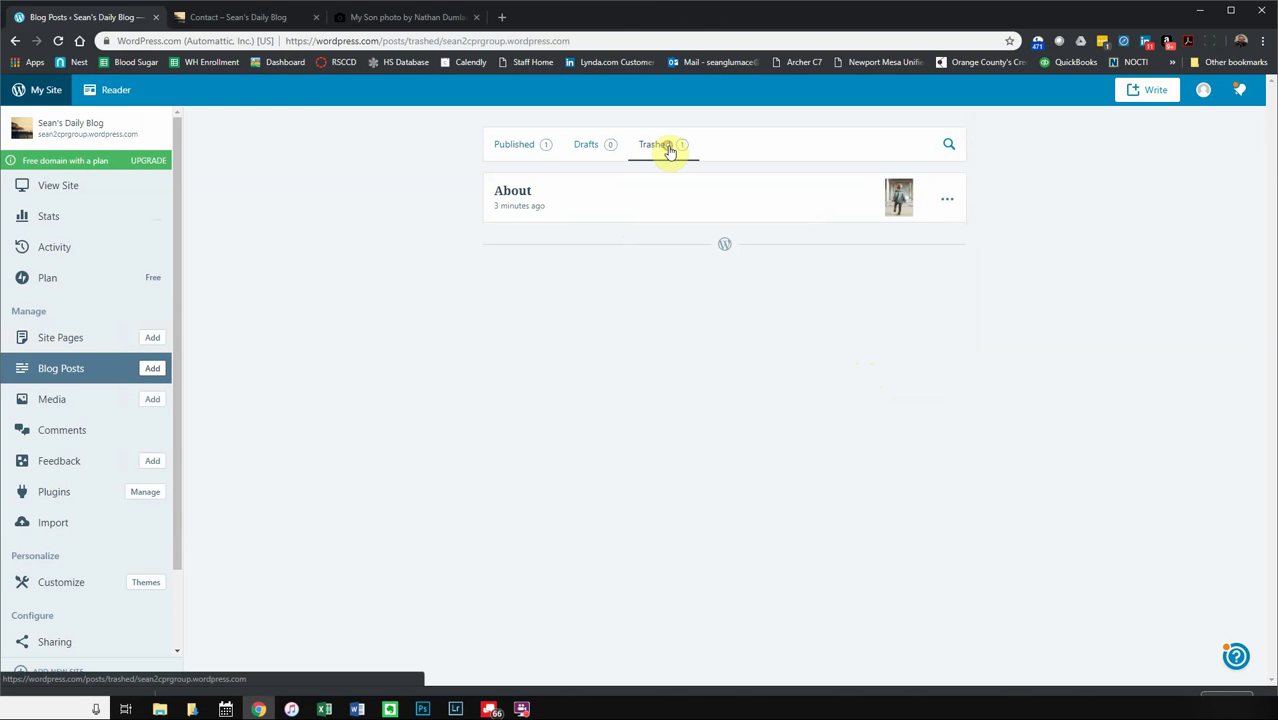
left_click(946, 201)
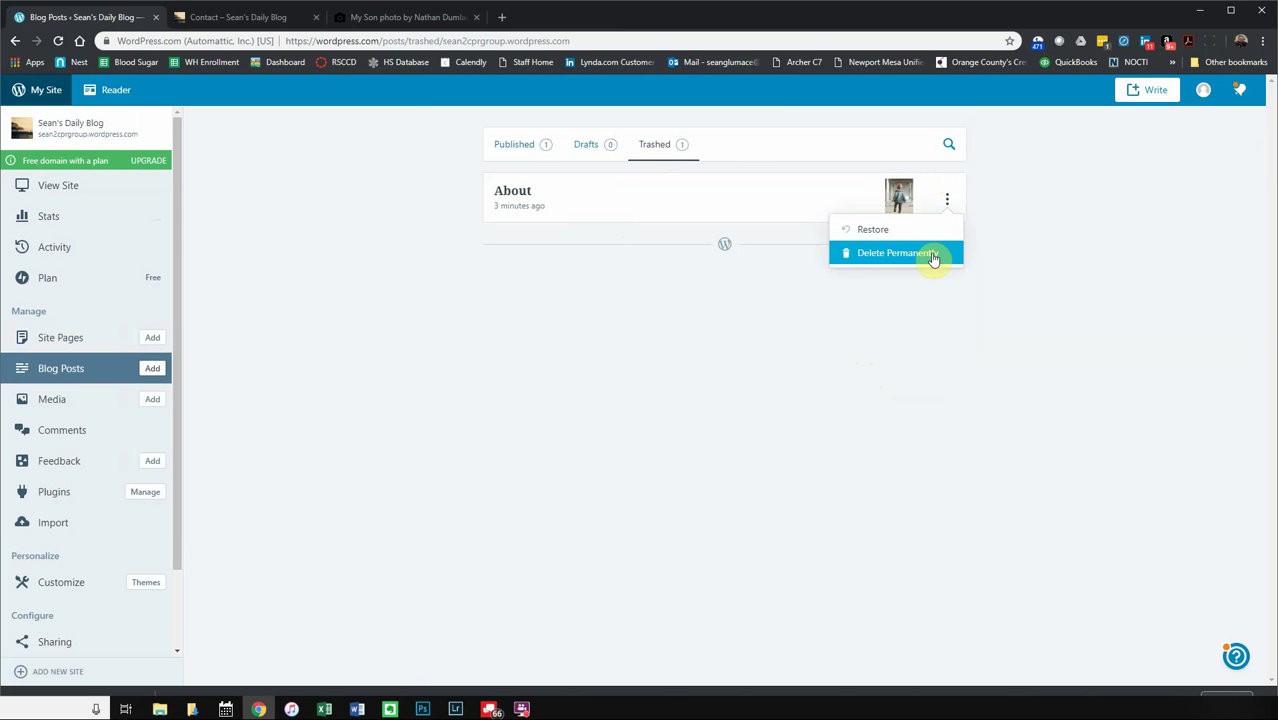
left_click(927, 256)
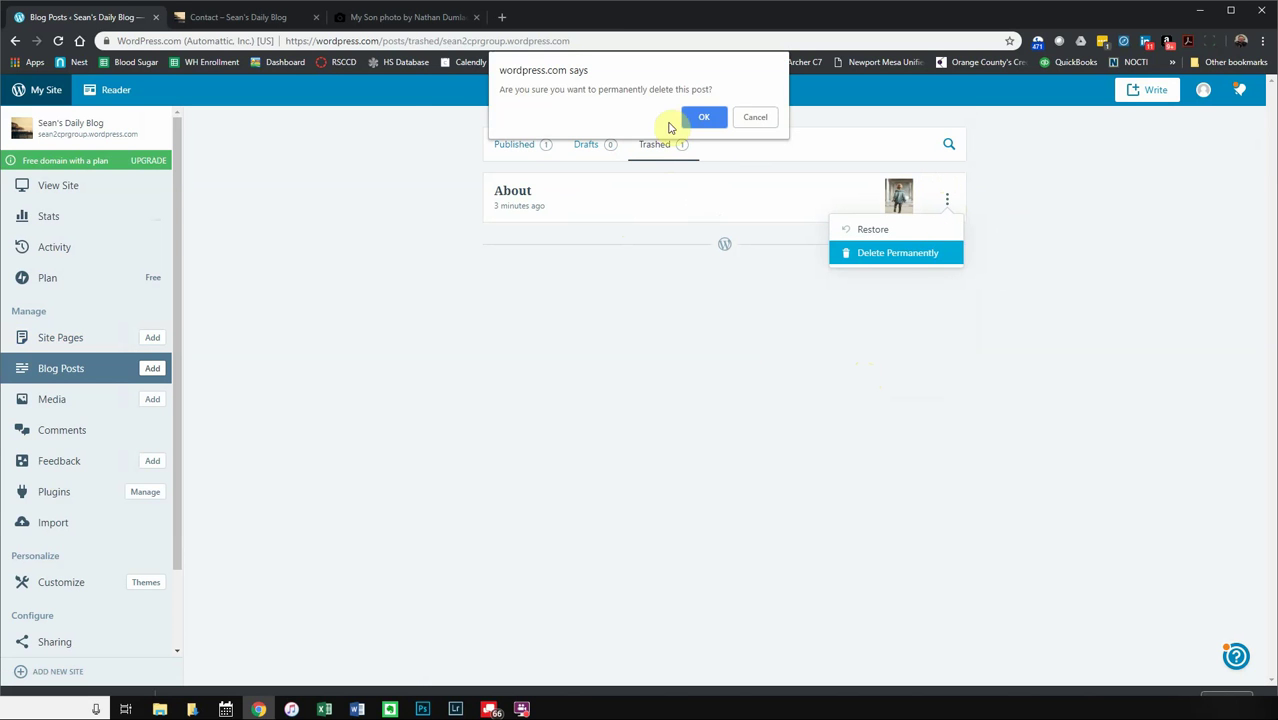
left_click(705, 117)
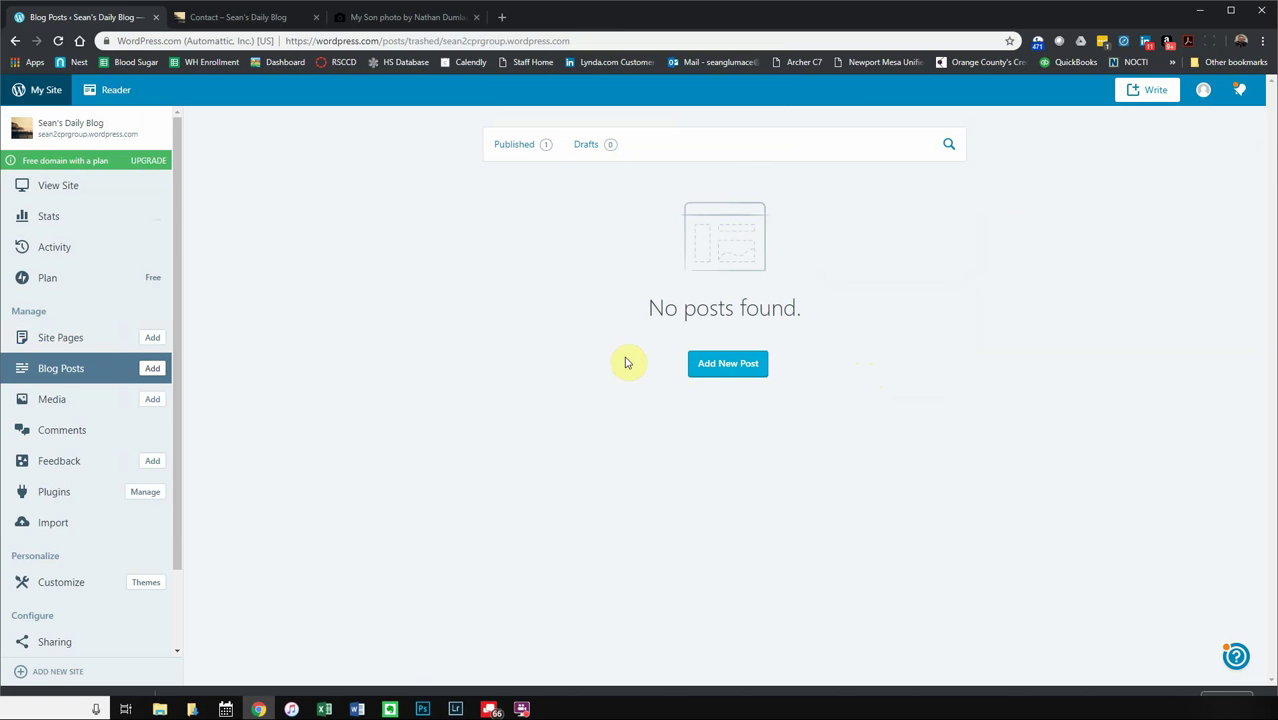
left_click(538, 145)
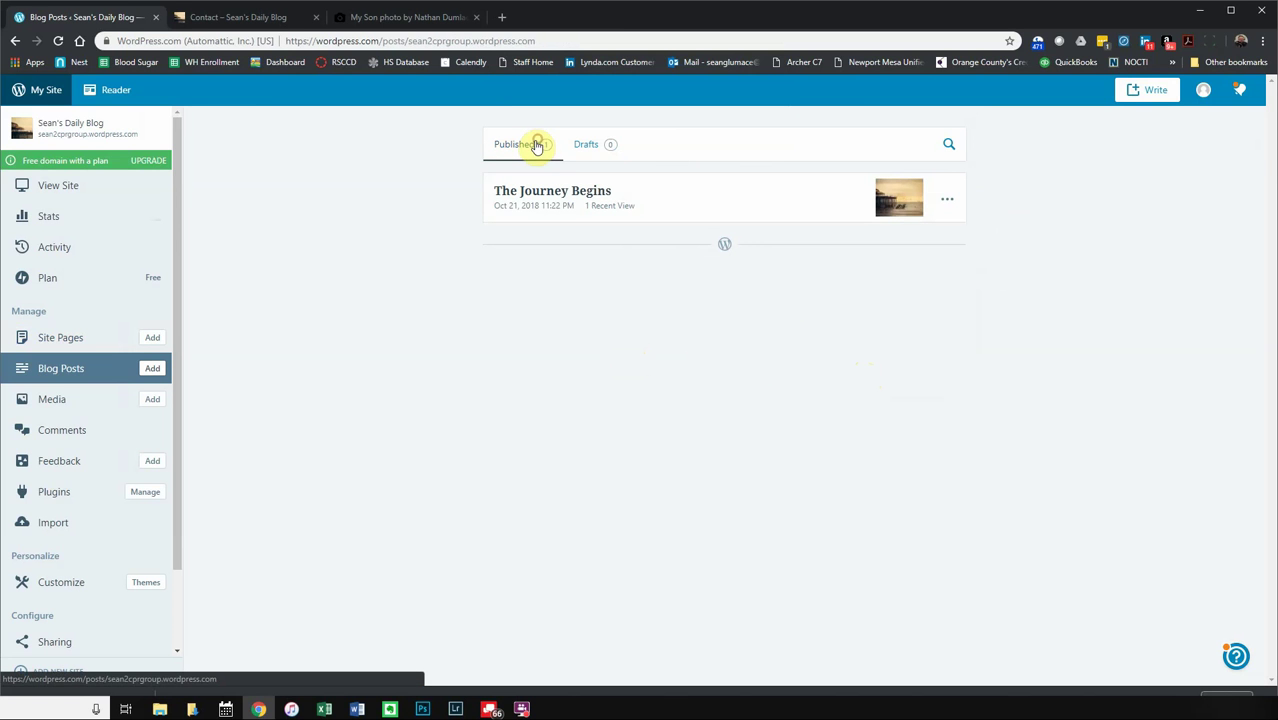
- Create a new site page titled 'About' and paste the copied post content into its body
left_click(75, 346)
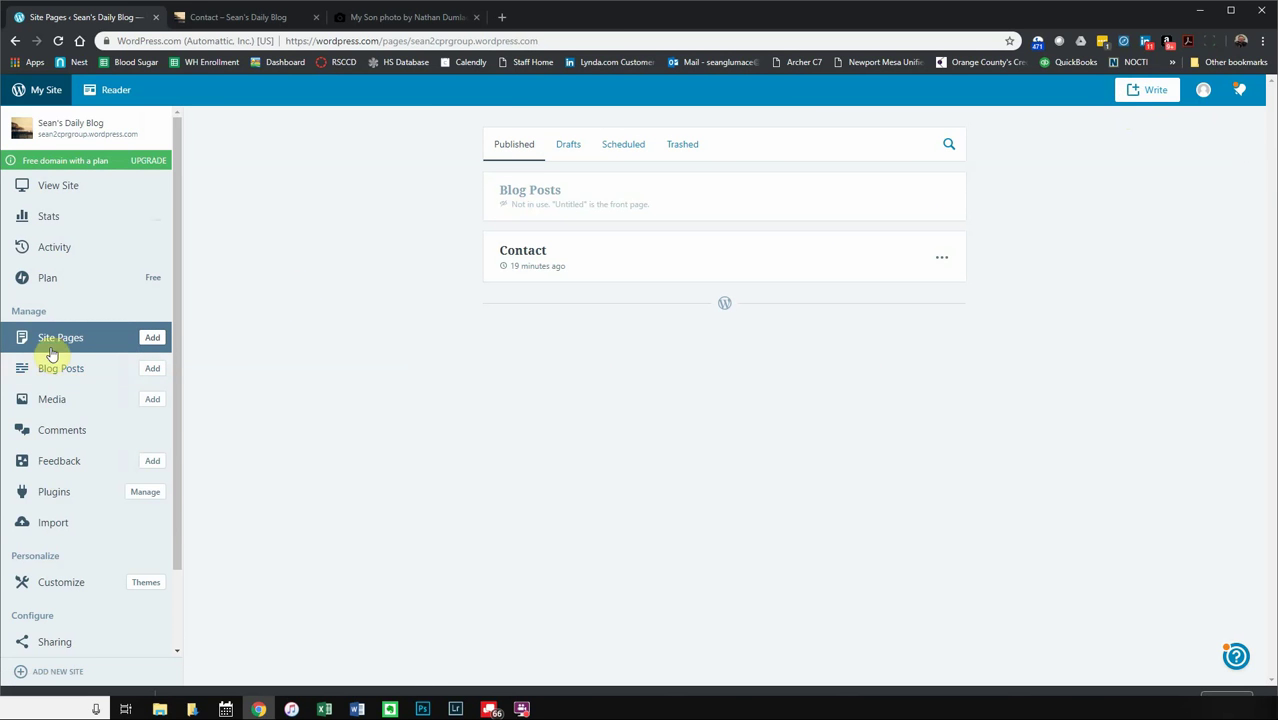
left_click(153, 340)
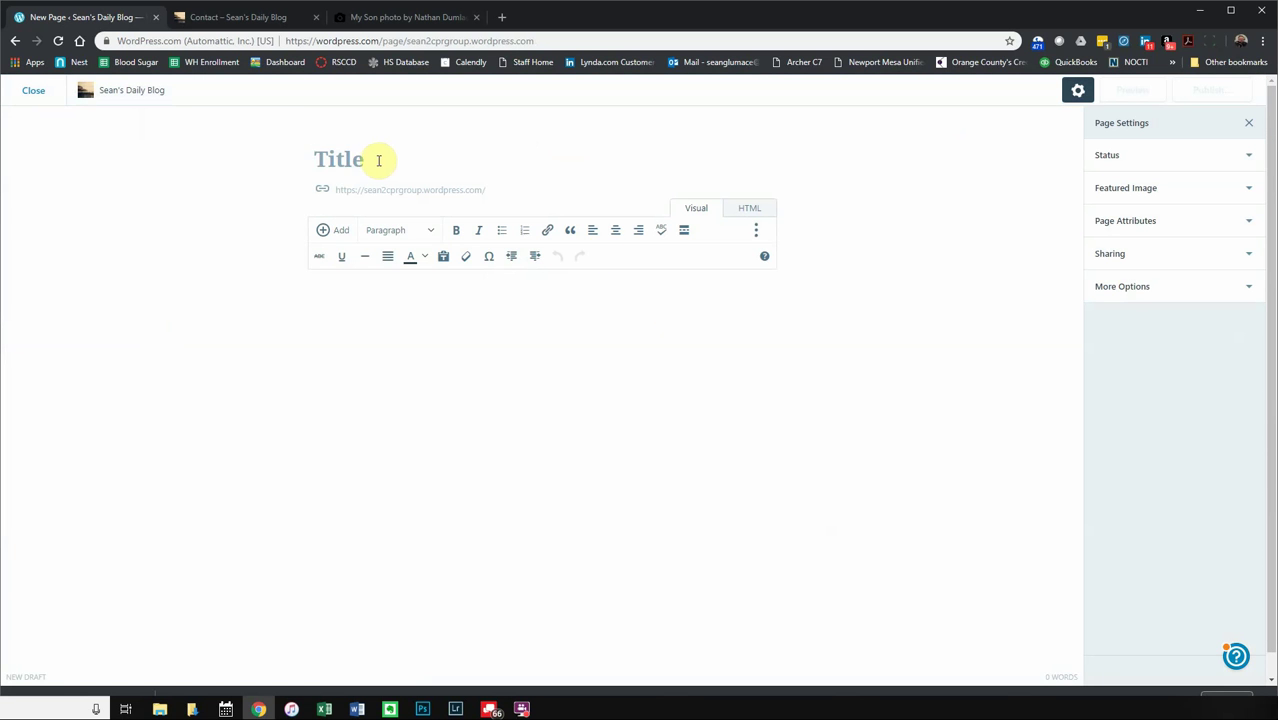
type("About")
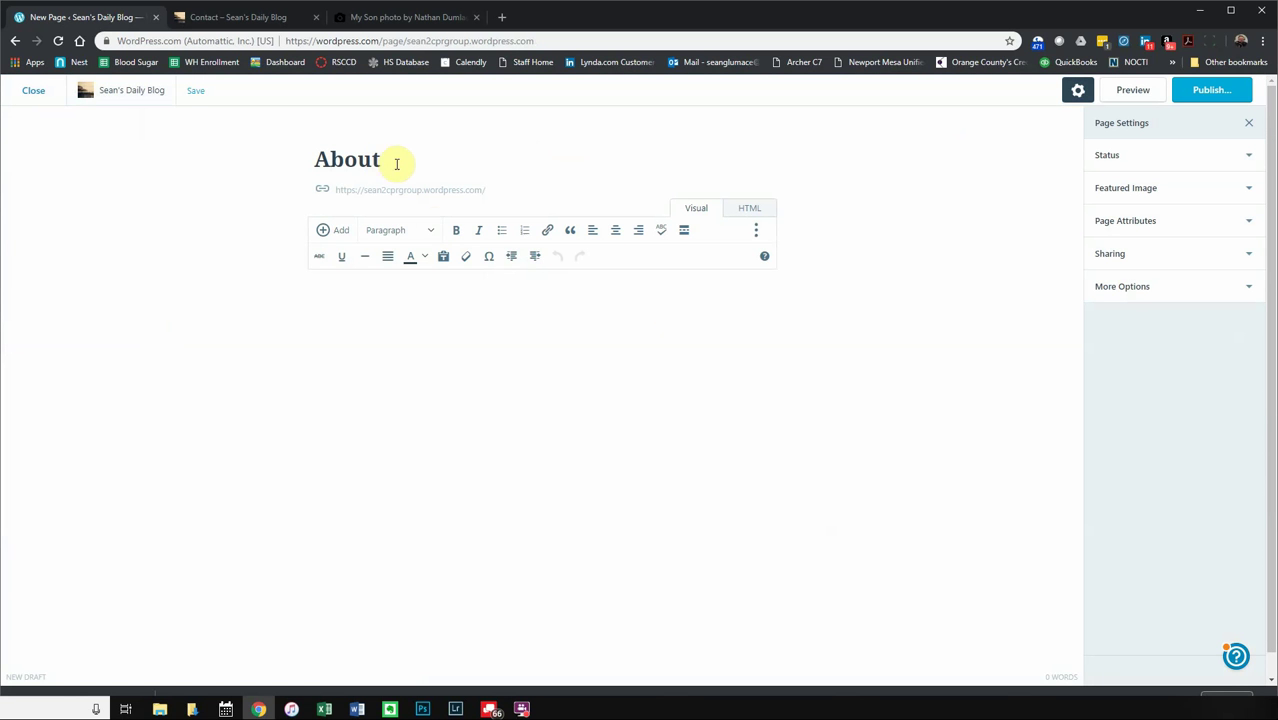
left_click(489, 358)
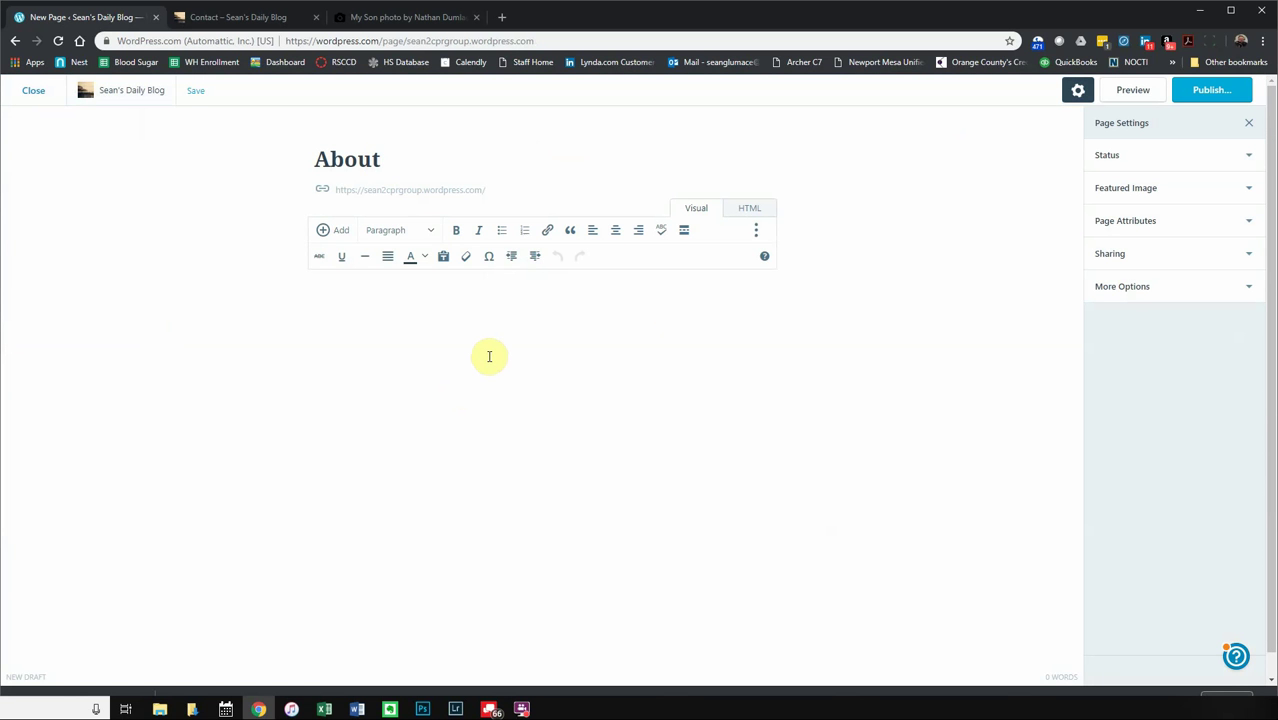
key("ctrl+v")
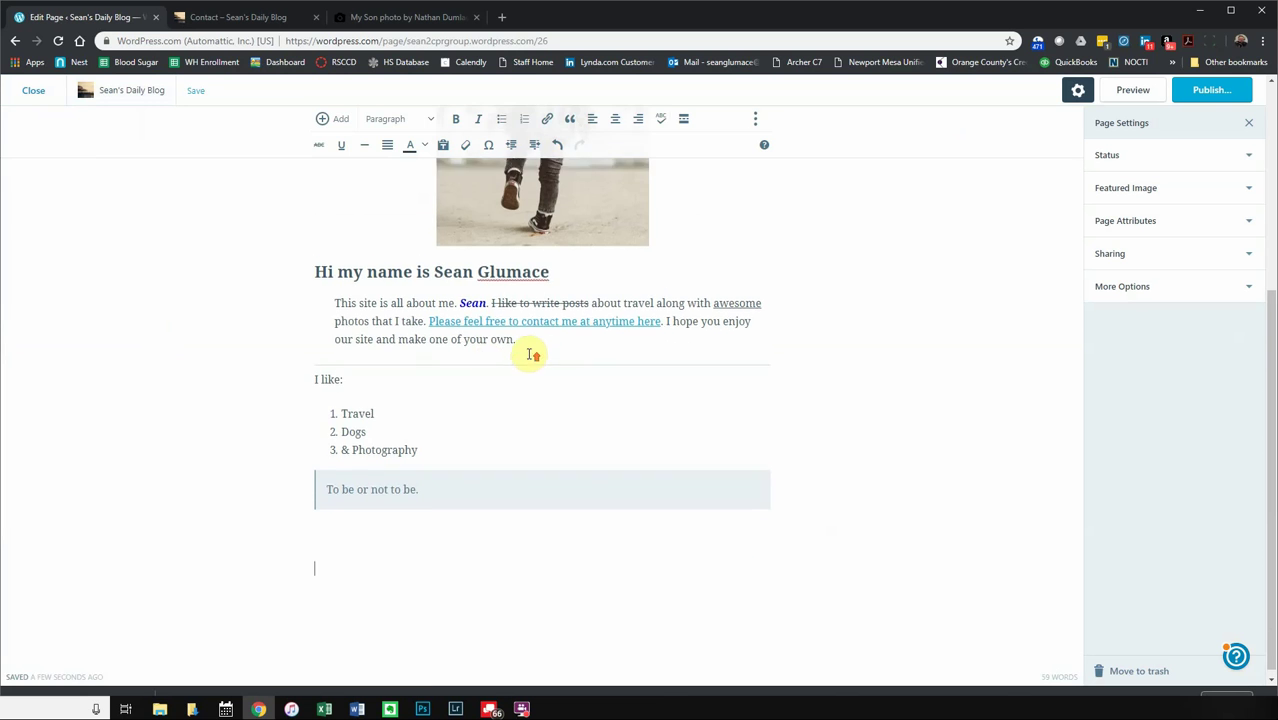
scroll(485, 357, "up", 3)
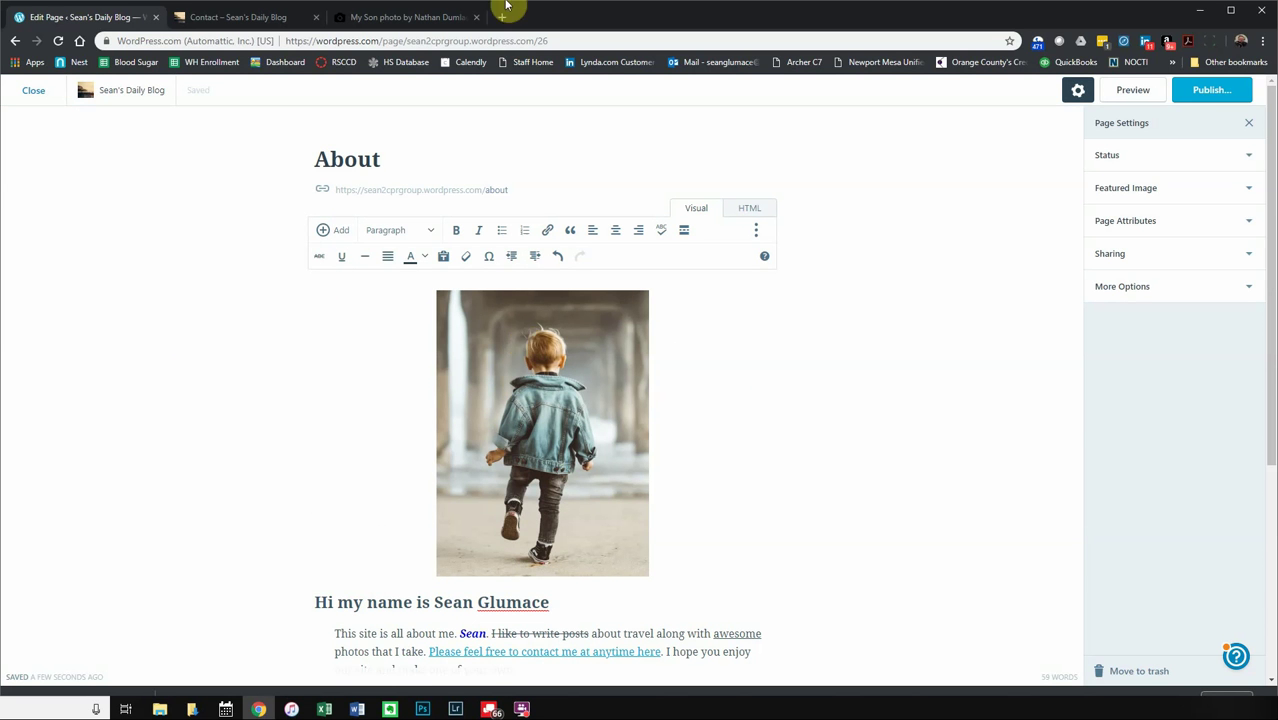
- Publish the About page and scroll through the live page at /about
left_click(1222, 91)
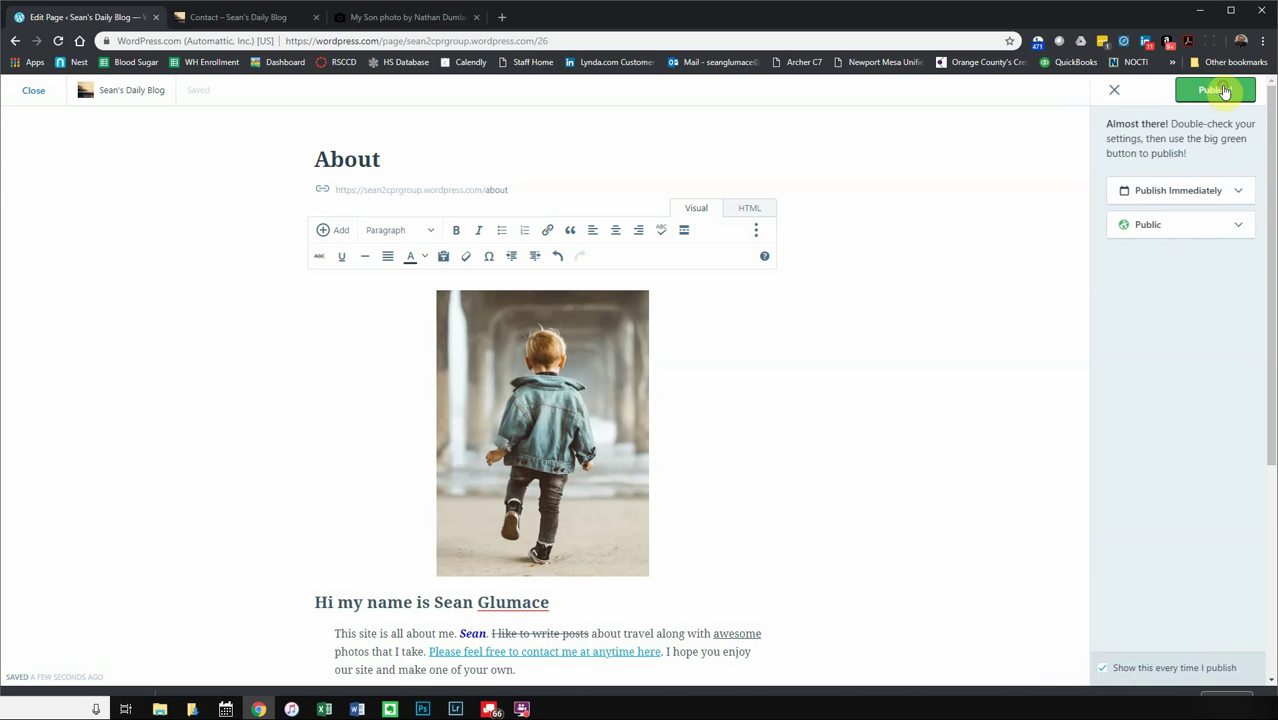
left_click(1222, 92)
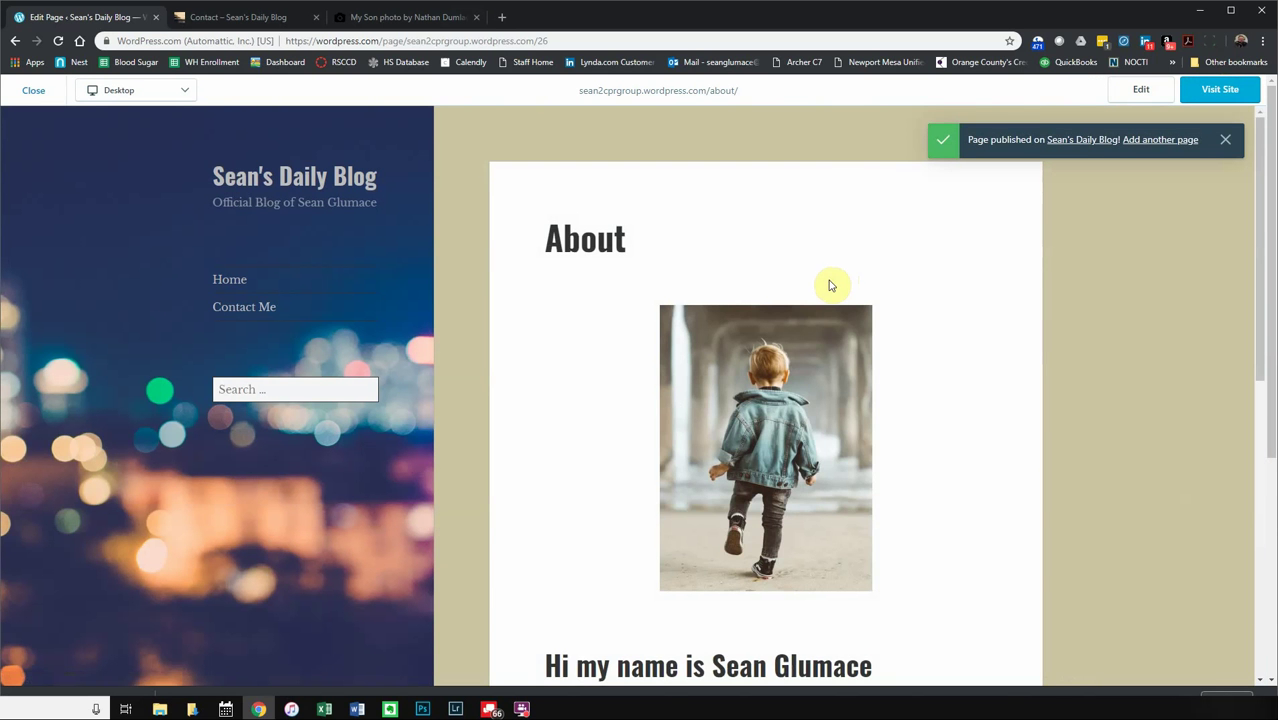
scroll(729, 430, "down", 7)
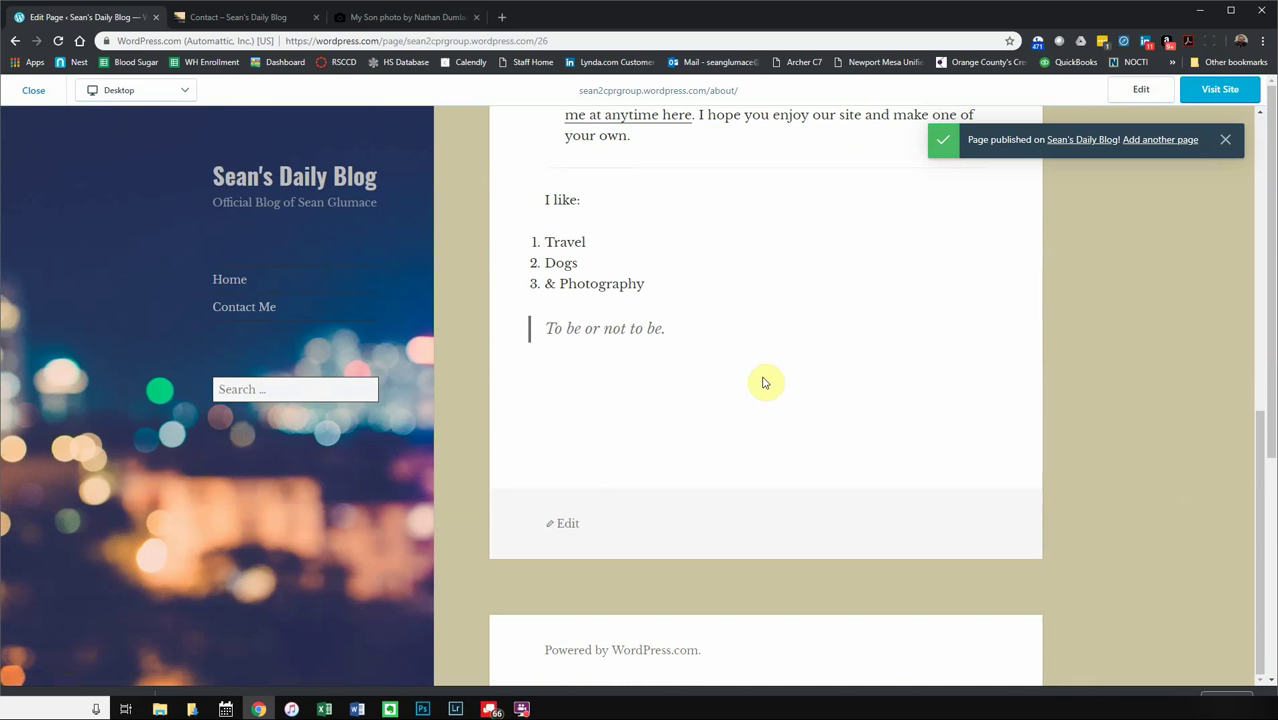
scroll(766, 382, "up", 10)
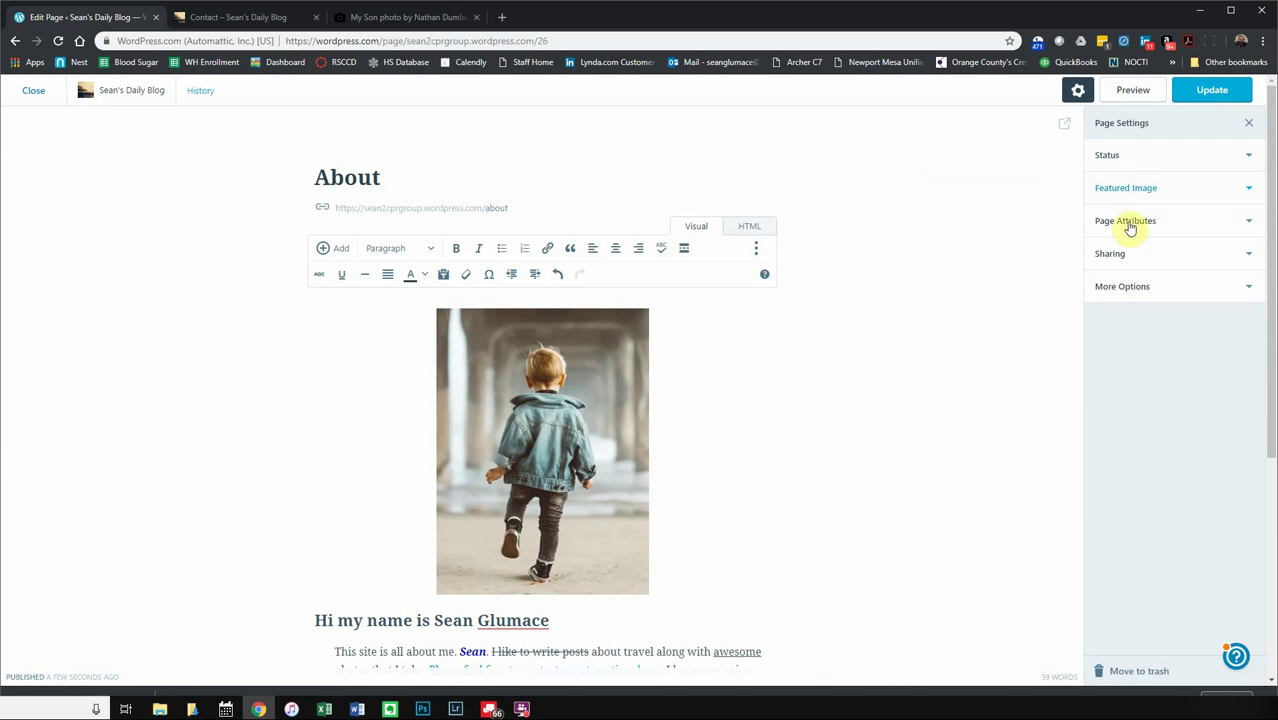
left_click(1134, 156)
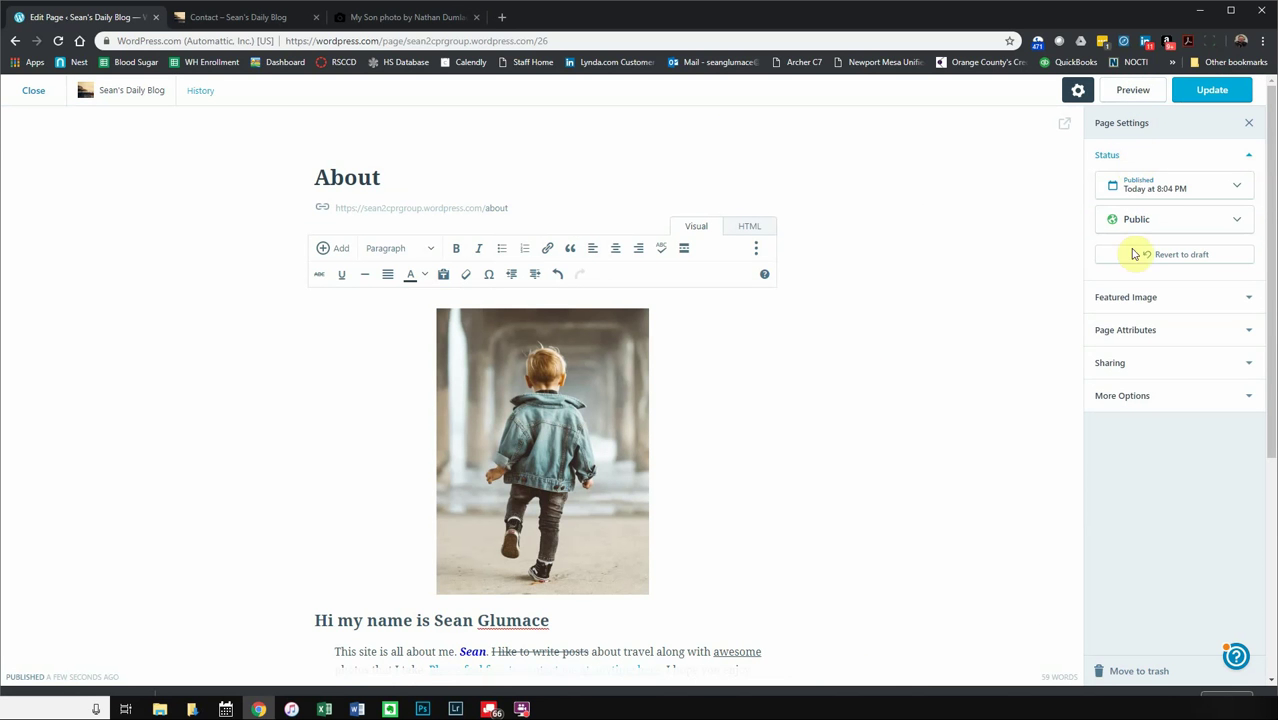
left_click(1138, 298)
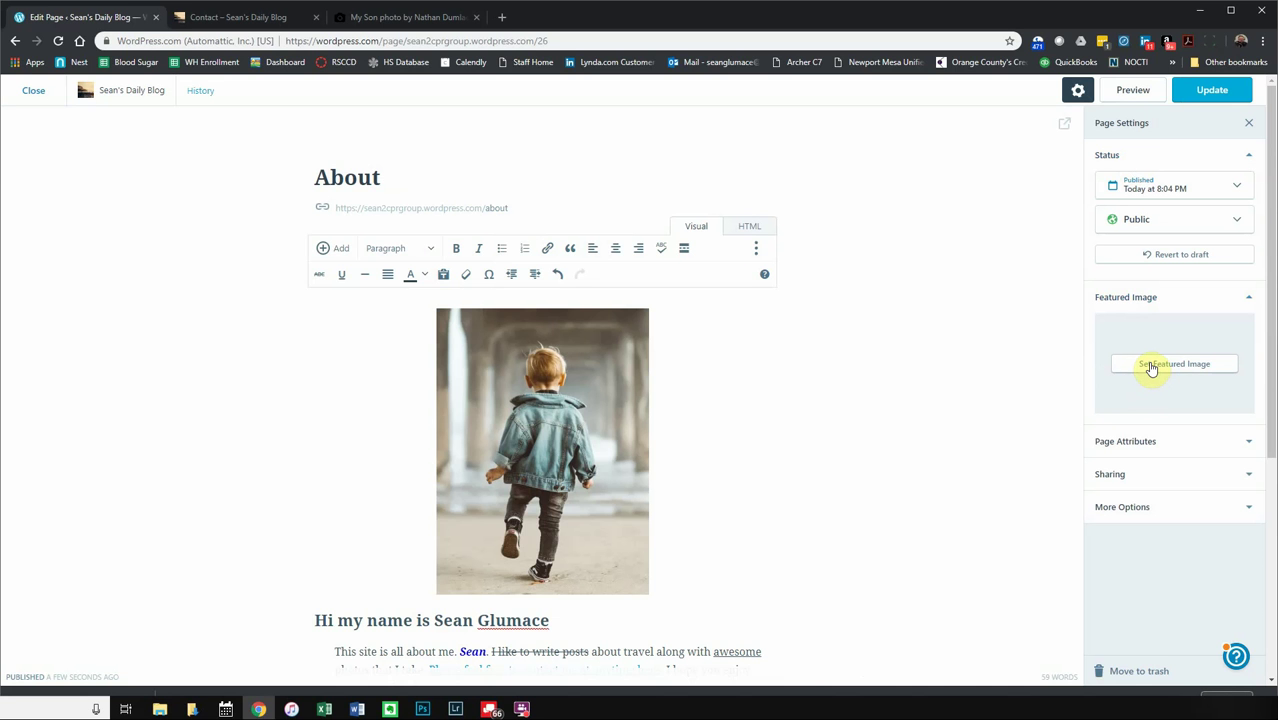
left_click(1148, 366)
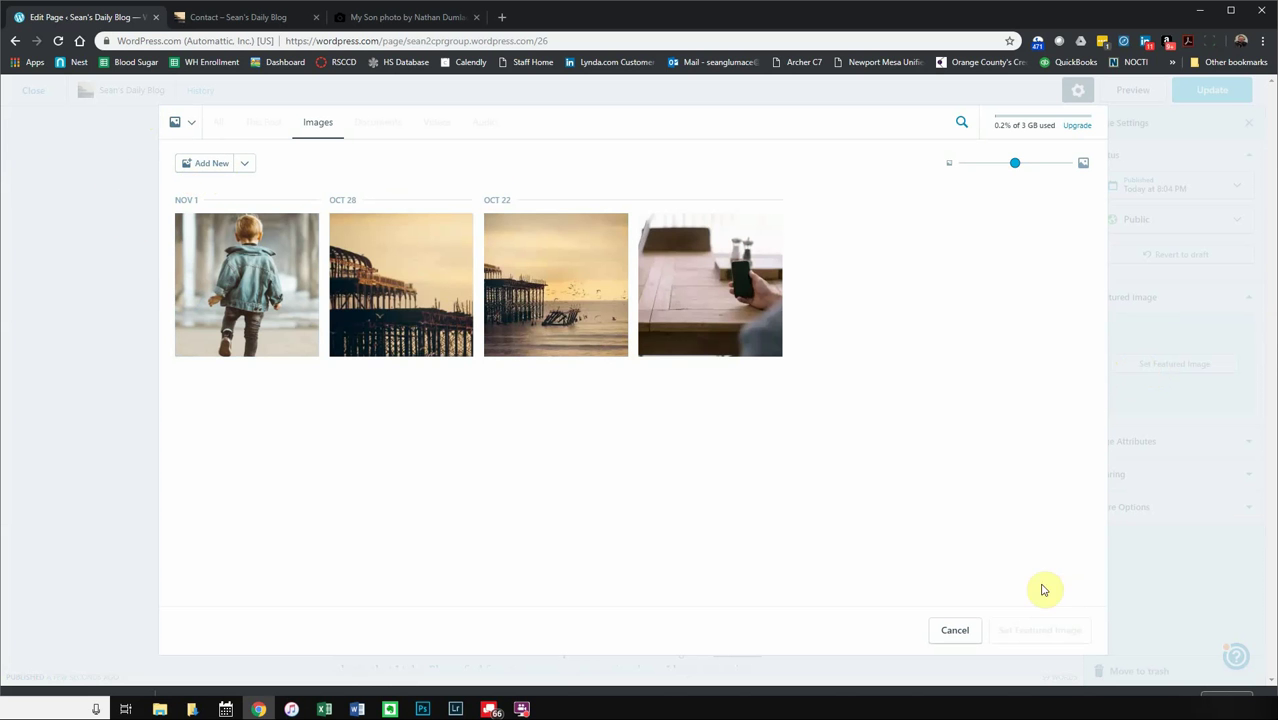
left_click(943, 628)
- Download the snowy forest cabin photo from Unsplash and copy its photographer credit
left_click(385, 17)
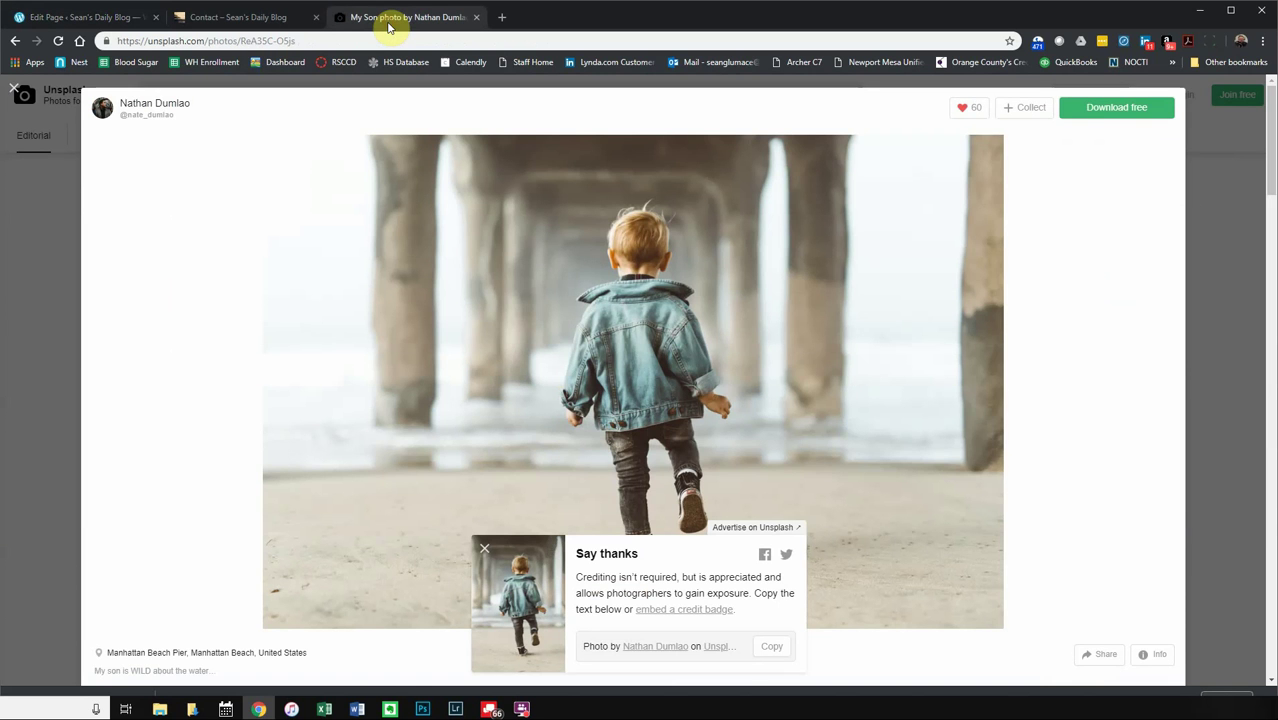
left_click(63, 222)
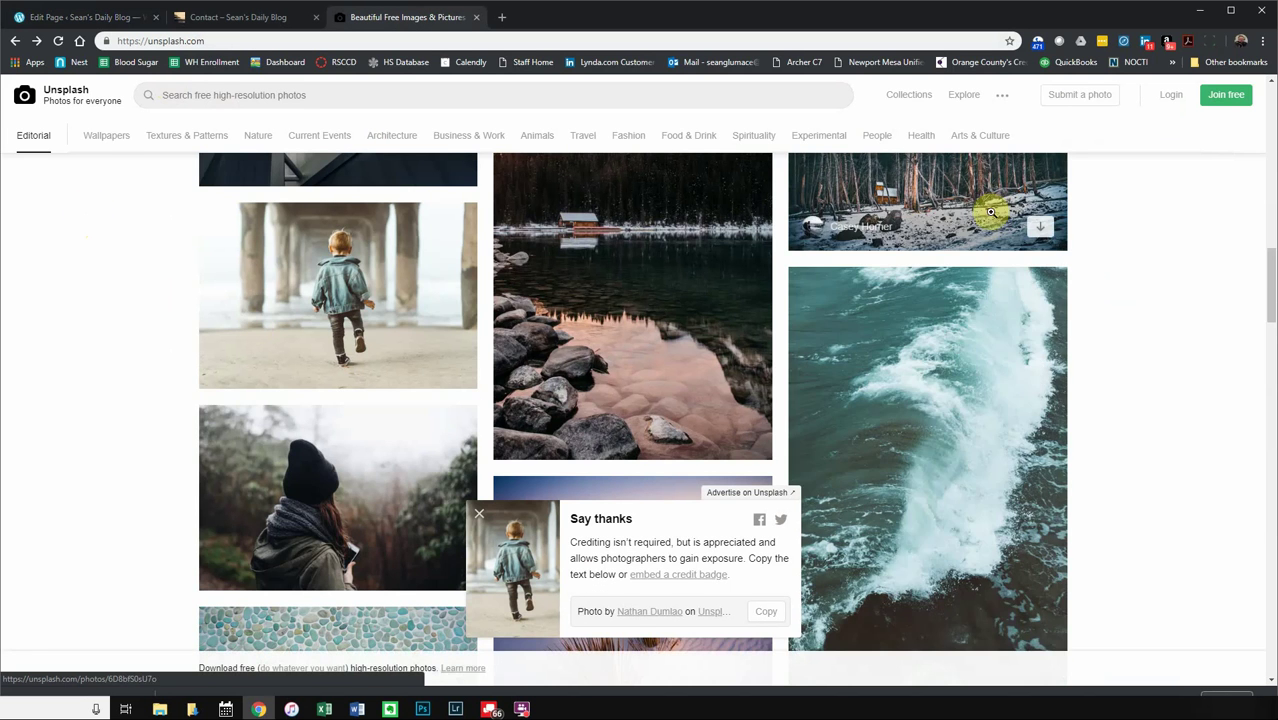
scroll(901, 411, "up", 2)
left_click(895, 378)
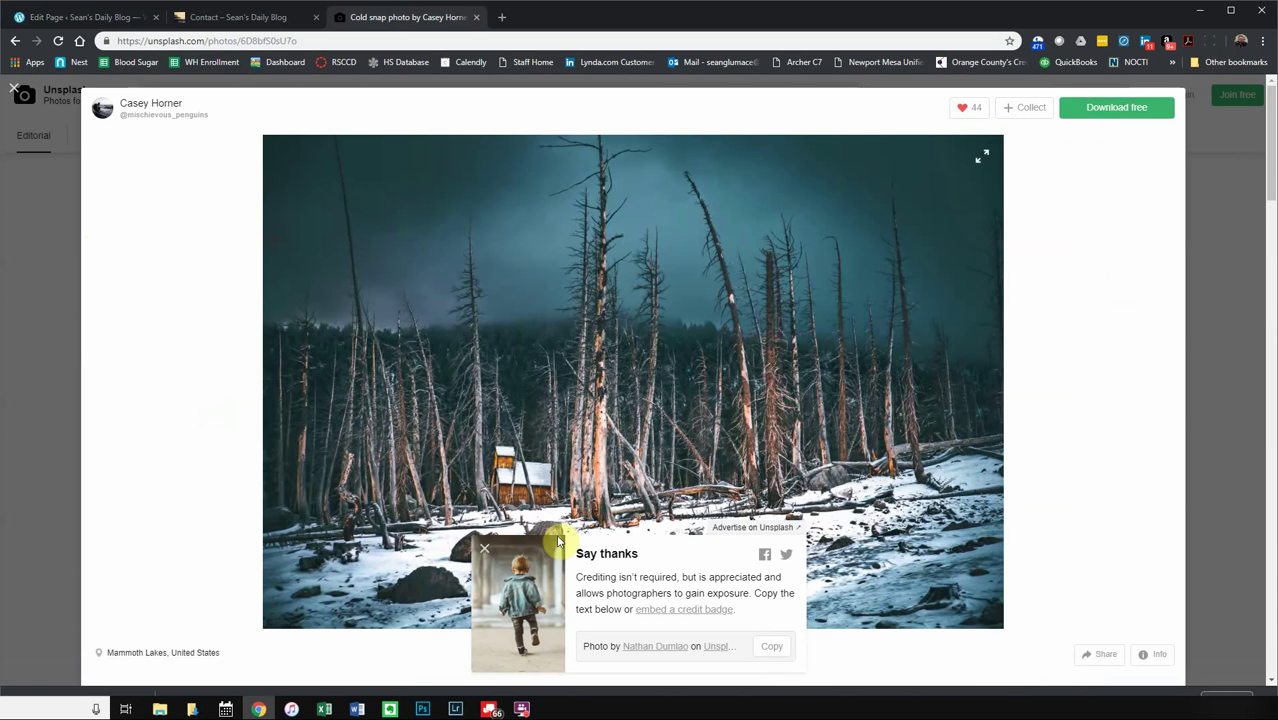
left_click(1116, 108)
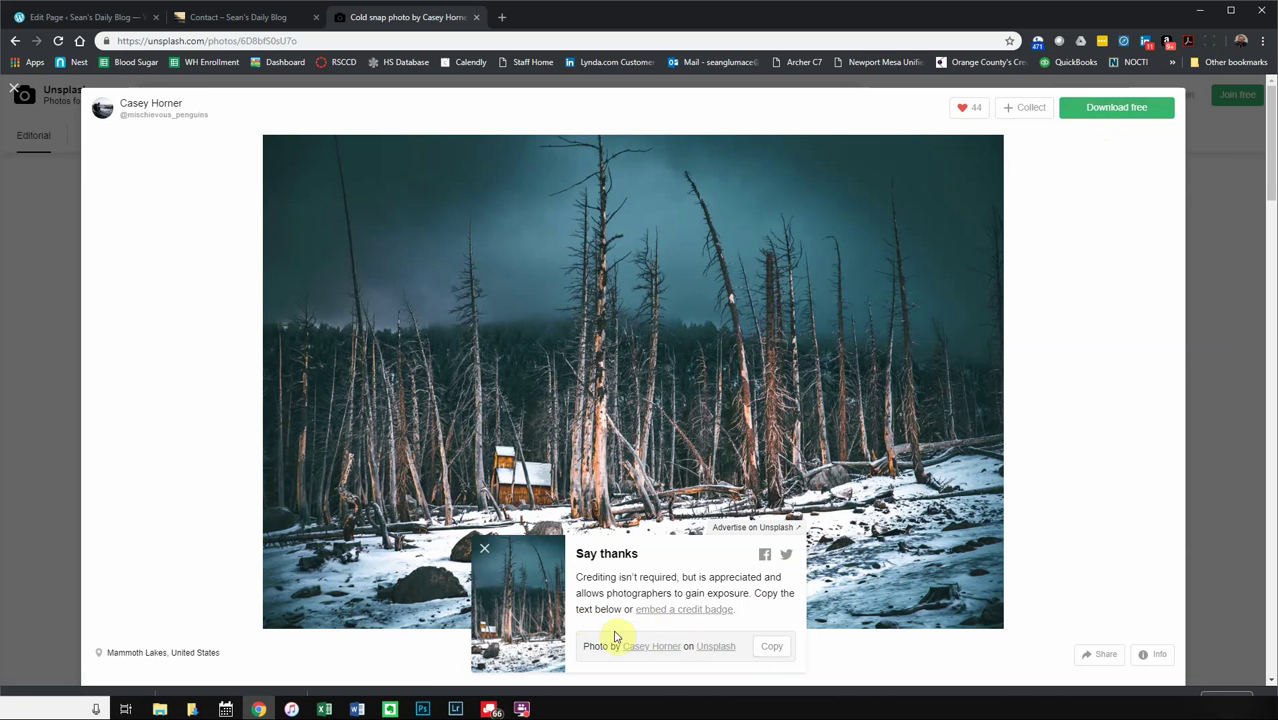
left_click(772, 648)
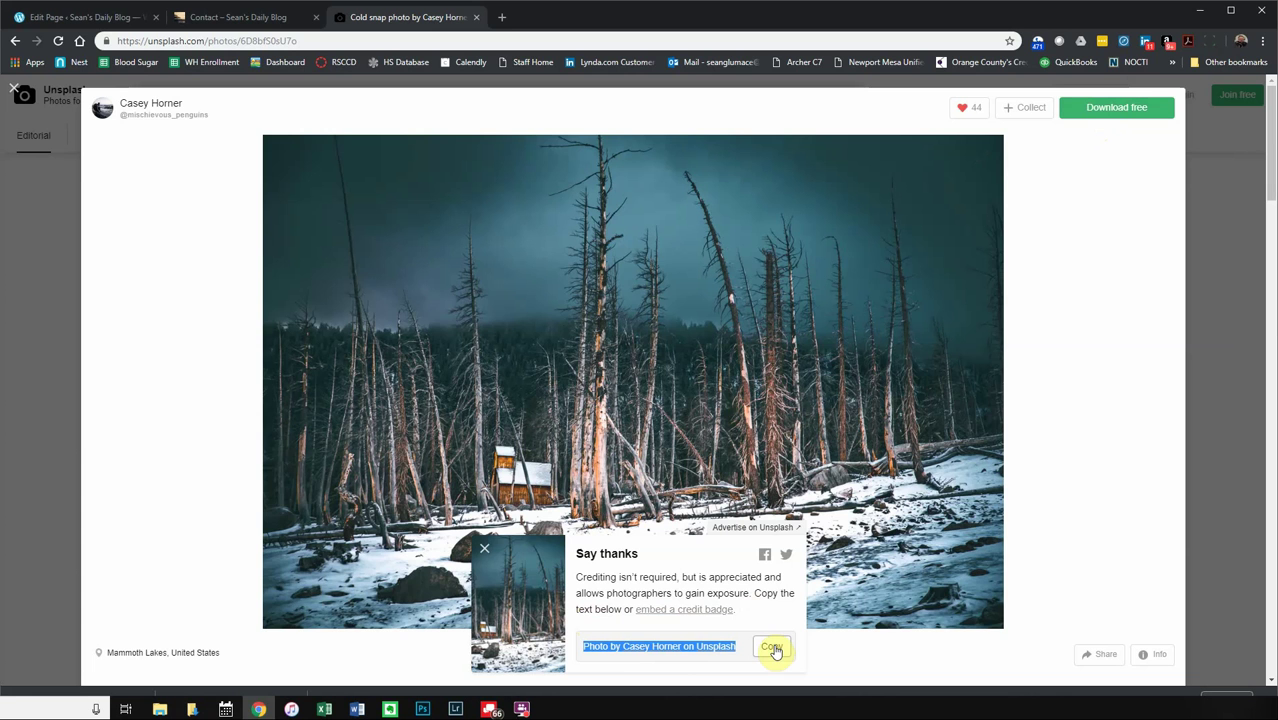
- Paste the Unsplash photo credit as a new line below the About page's quote
left_click(235, 17)
left_click(102, 20)
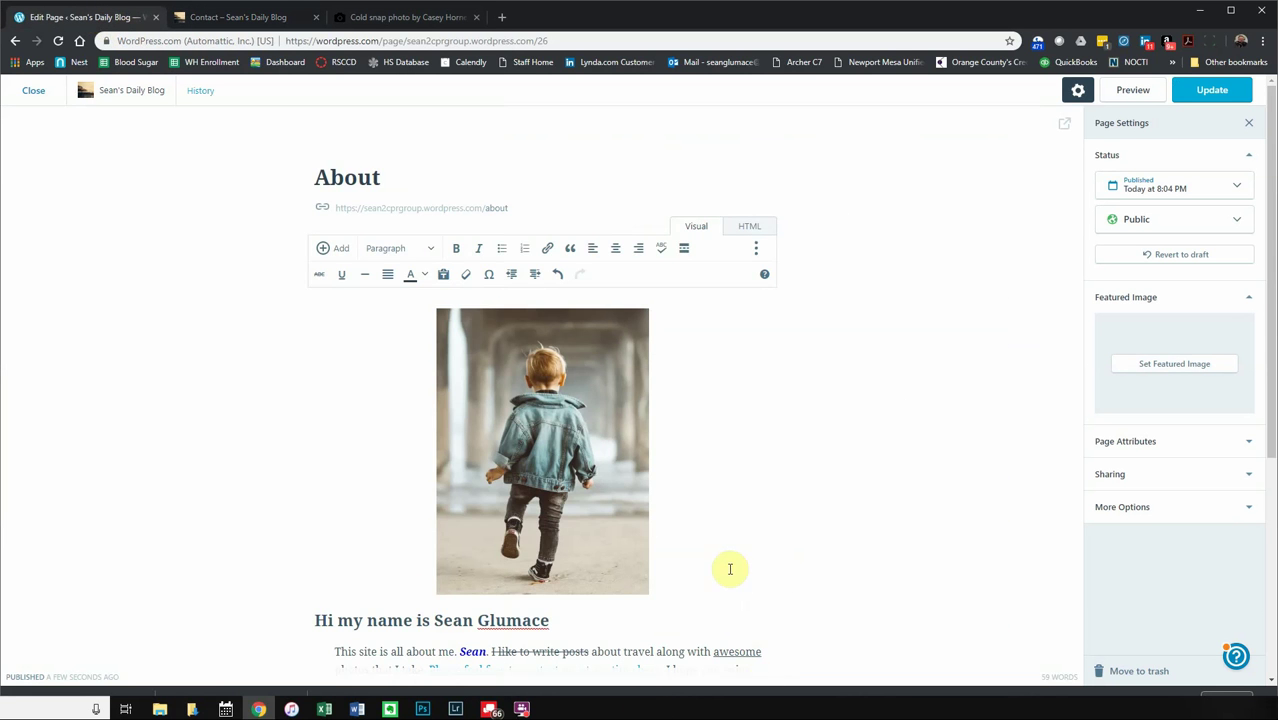
scroll(727, 565, "down", 3)
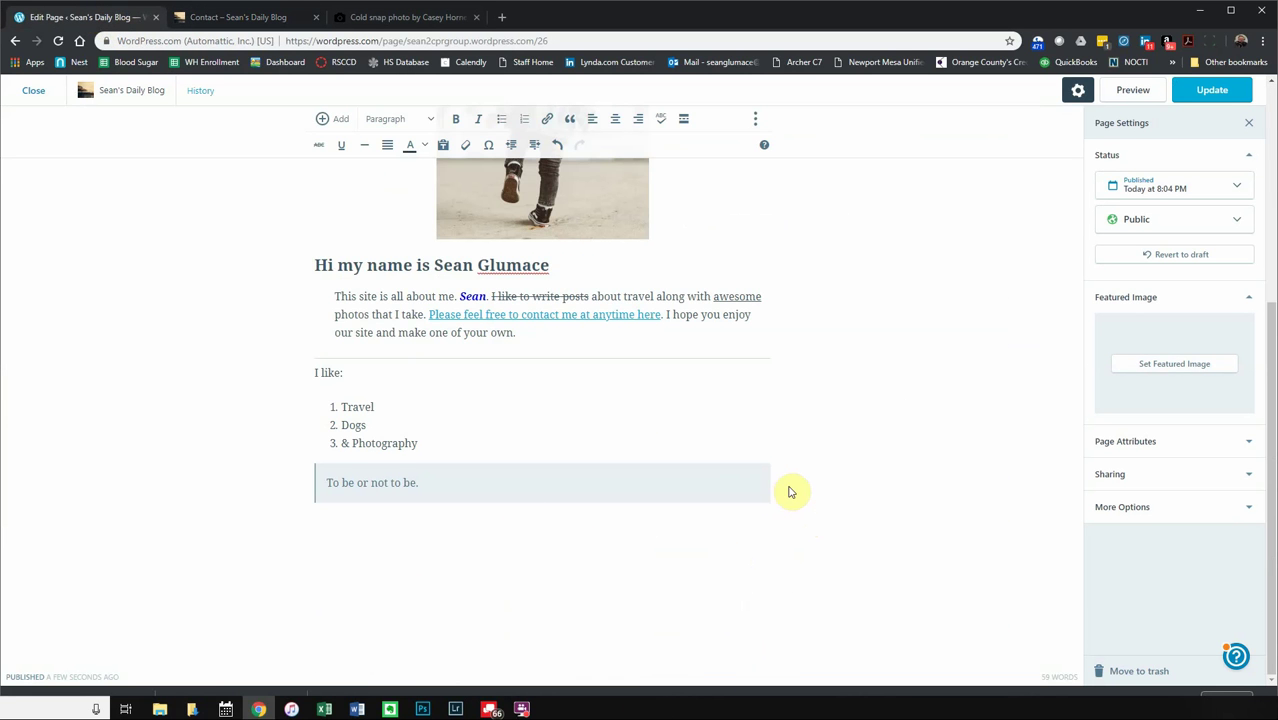
left_click(375, 521)
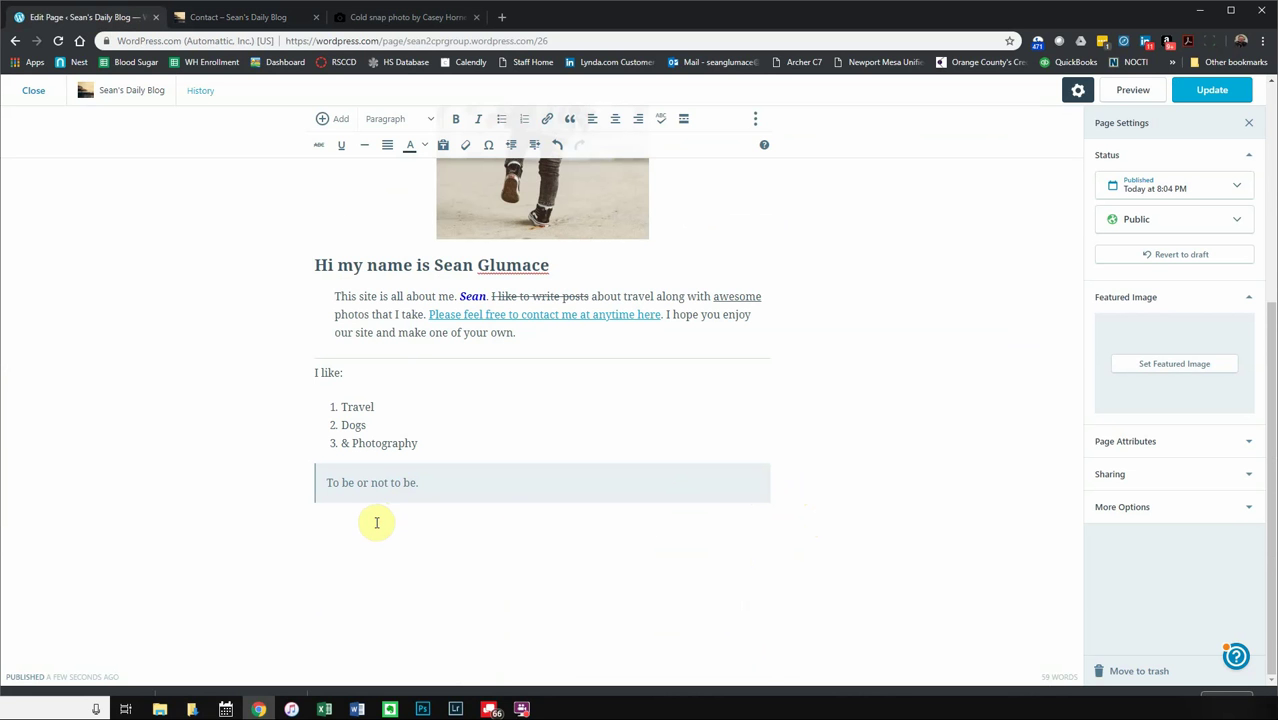
key("ctrl+v")
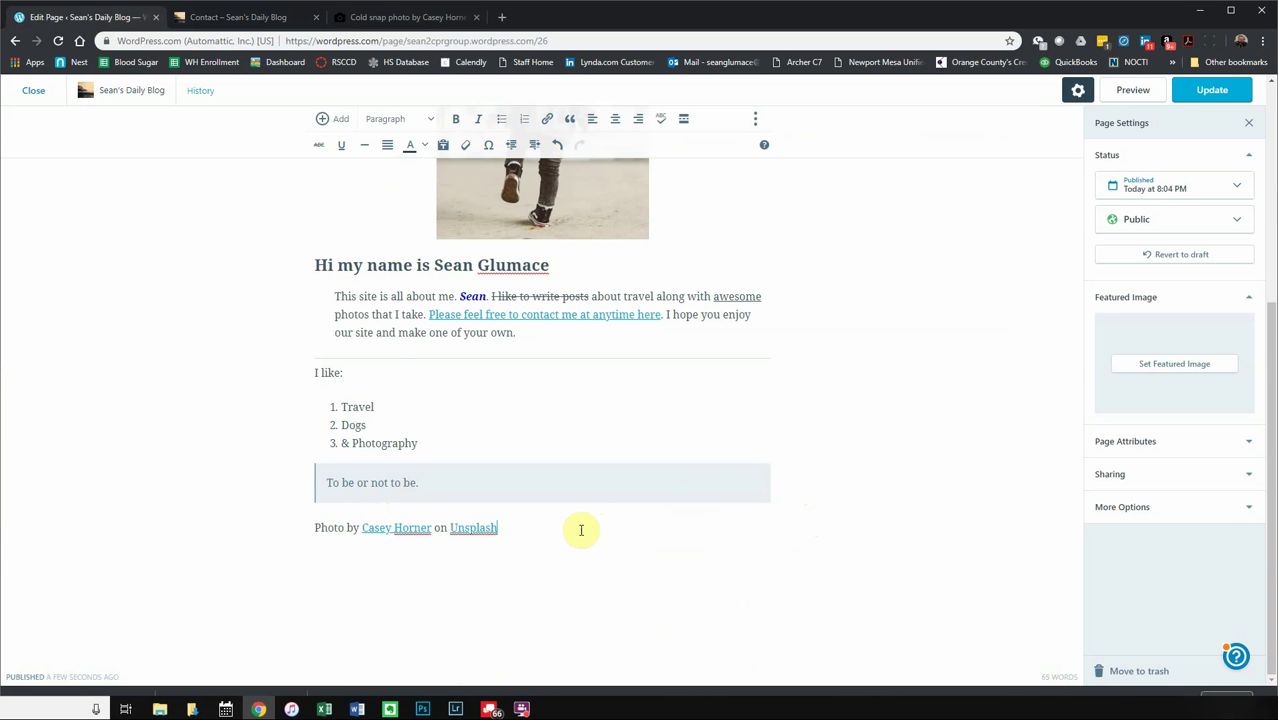
scroll(910, 447, "up", 4)
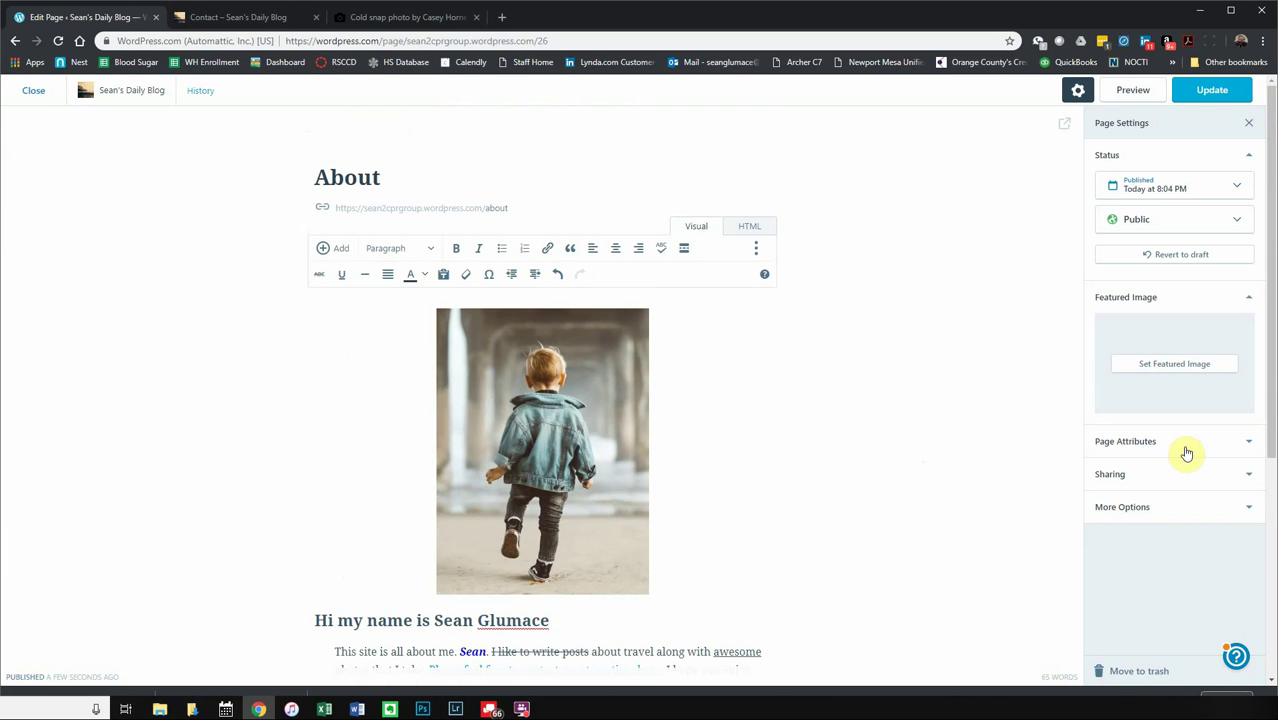
- Try twice to upload the downloaded cabin photo as featured image; both uploads fail
left_click(1143, 367)
left_click(201, 168)
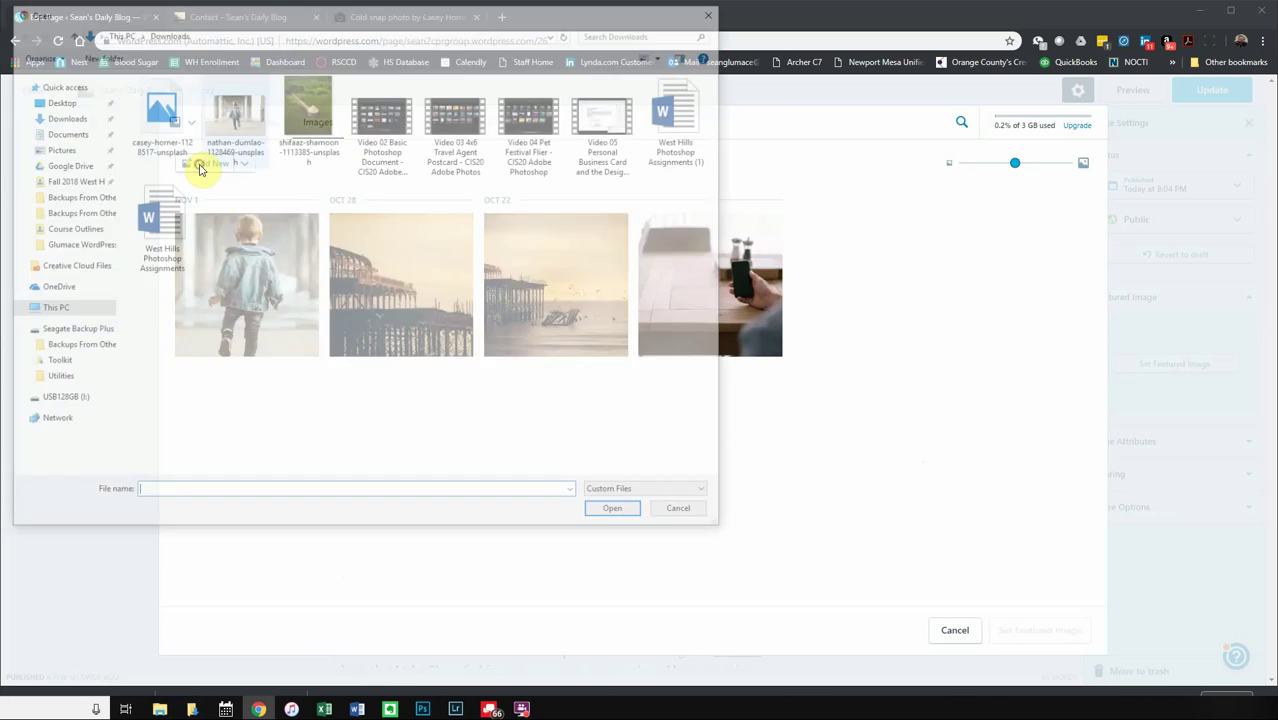
left_click(165, 120)
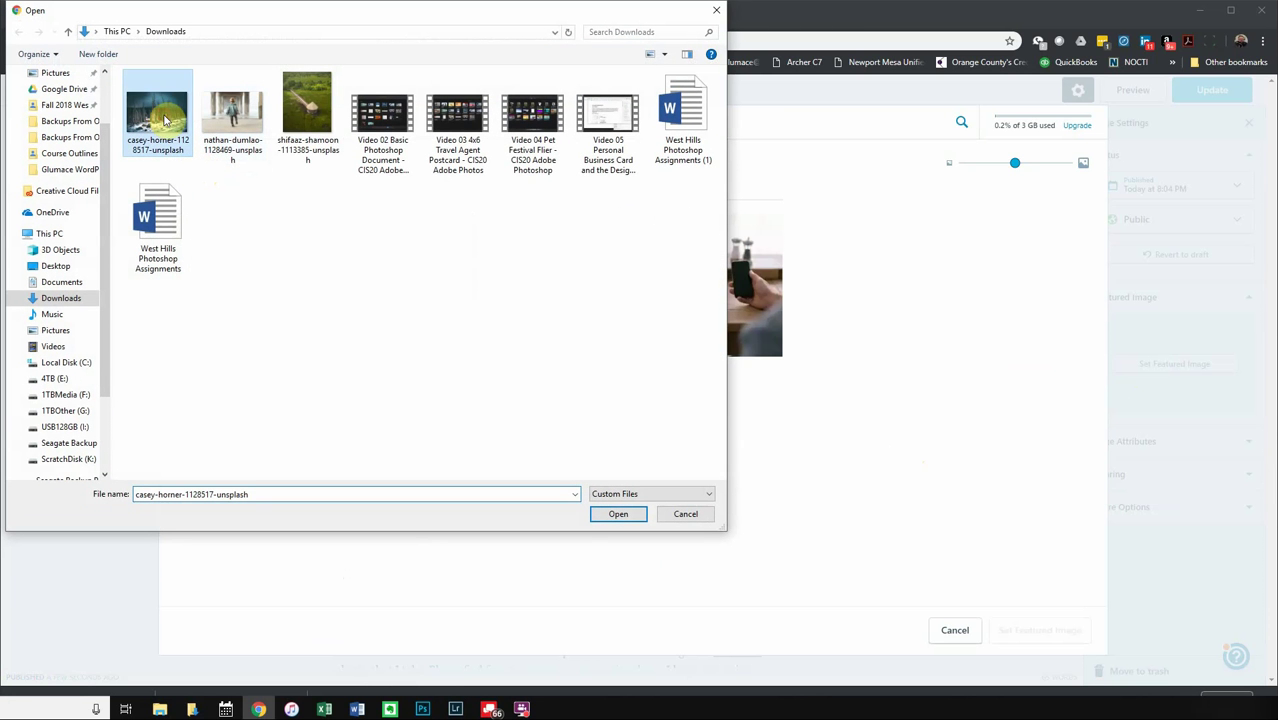
left_click(78, 298)
left_click(165, 118)
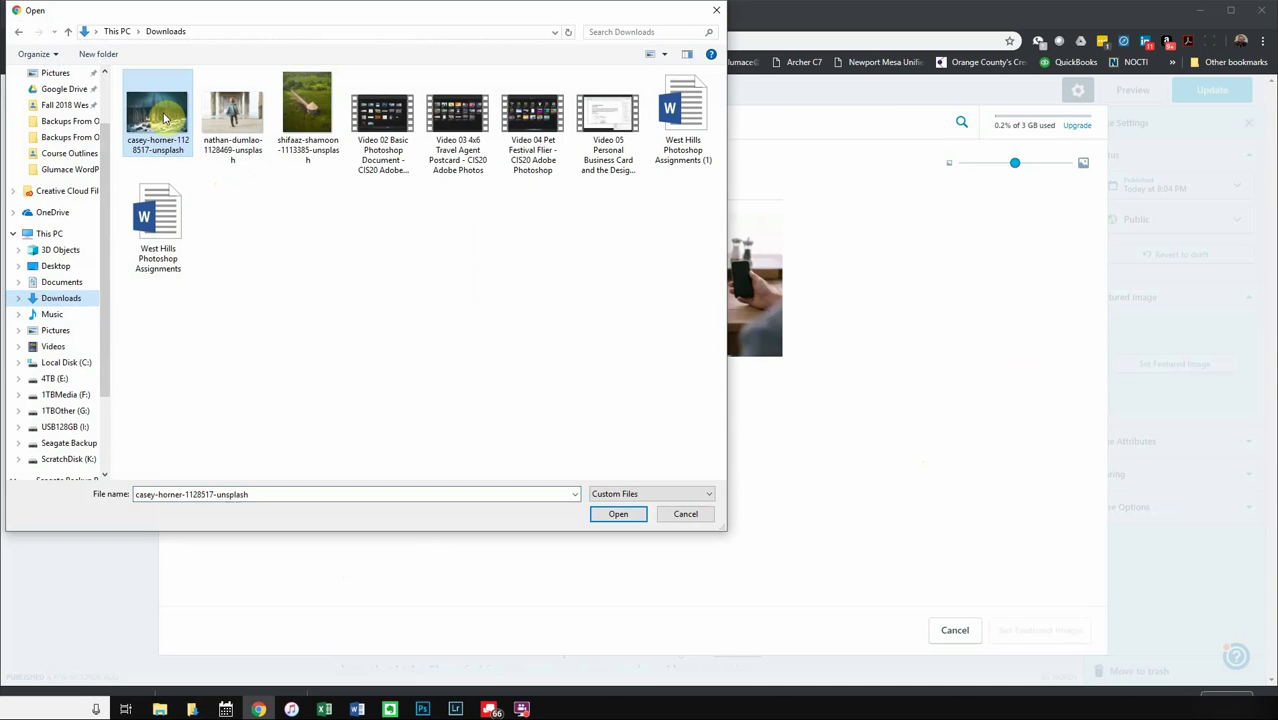
double_click(165, 118)
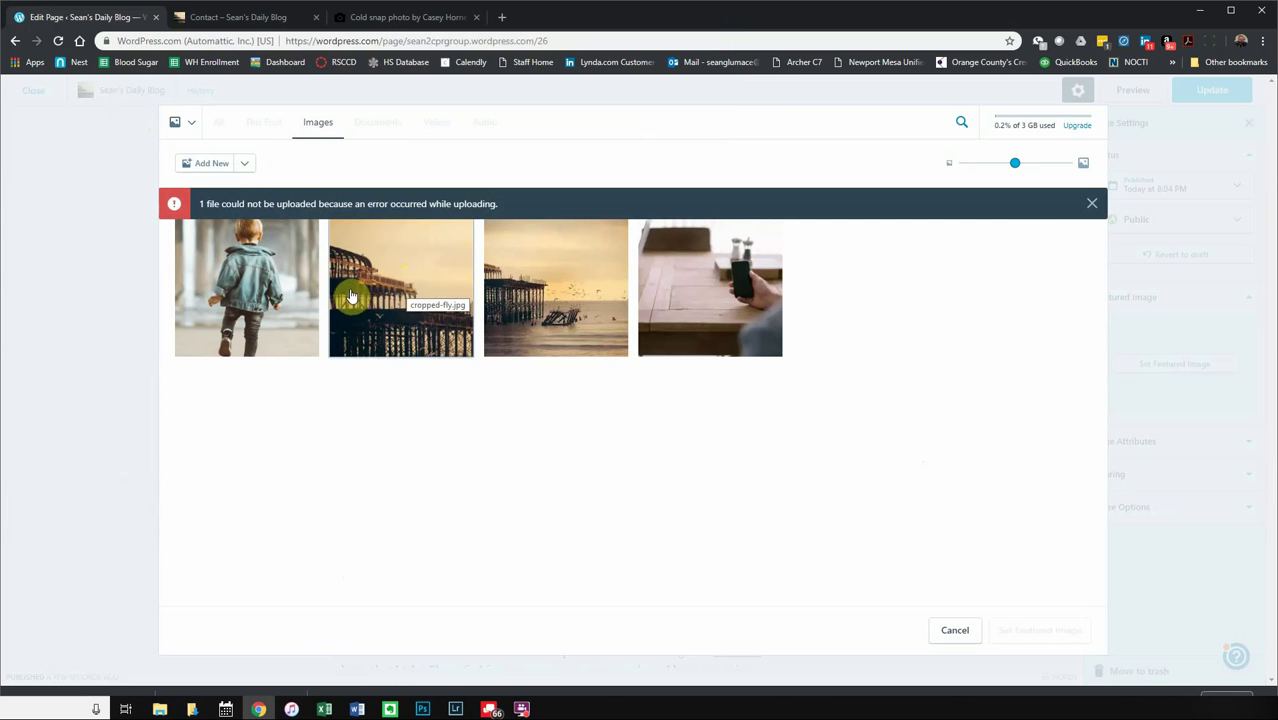
left_click(1091, 206)
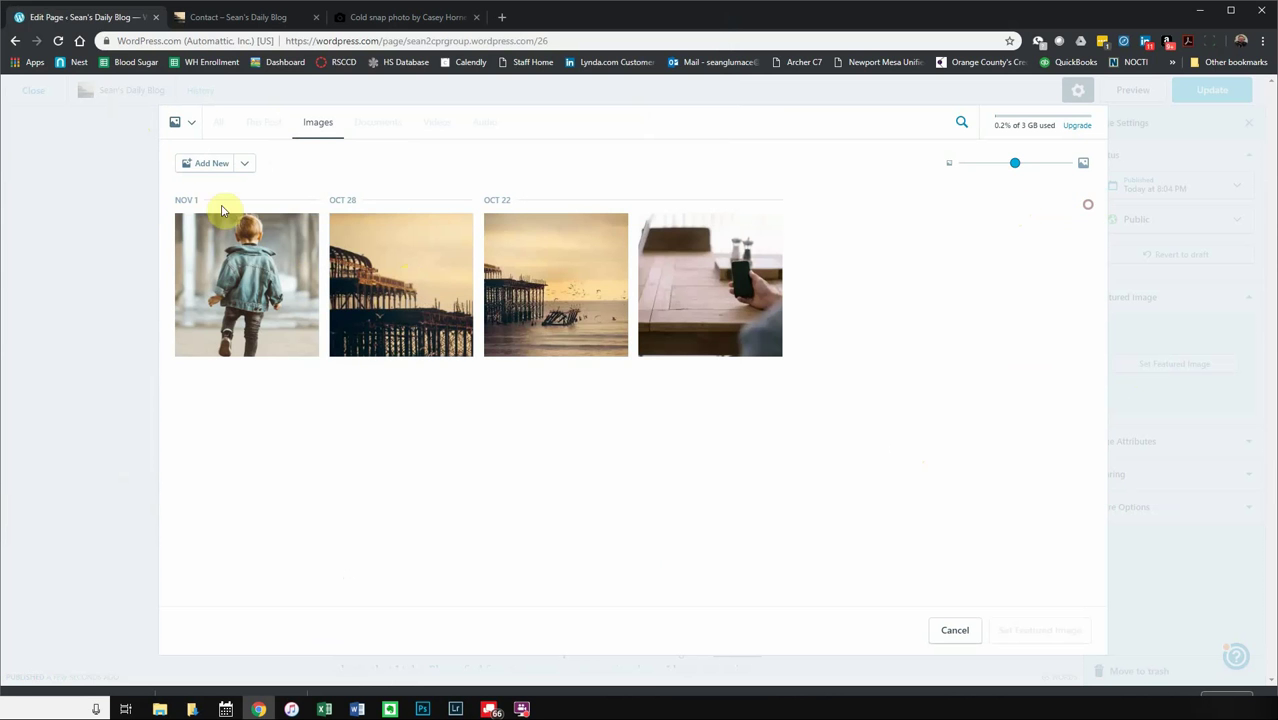
left_click(207, 165)
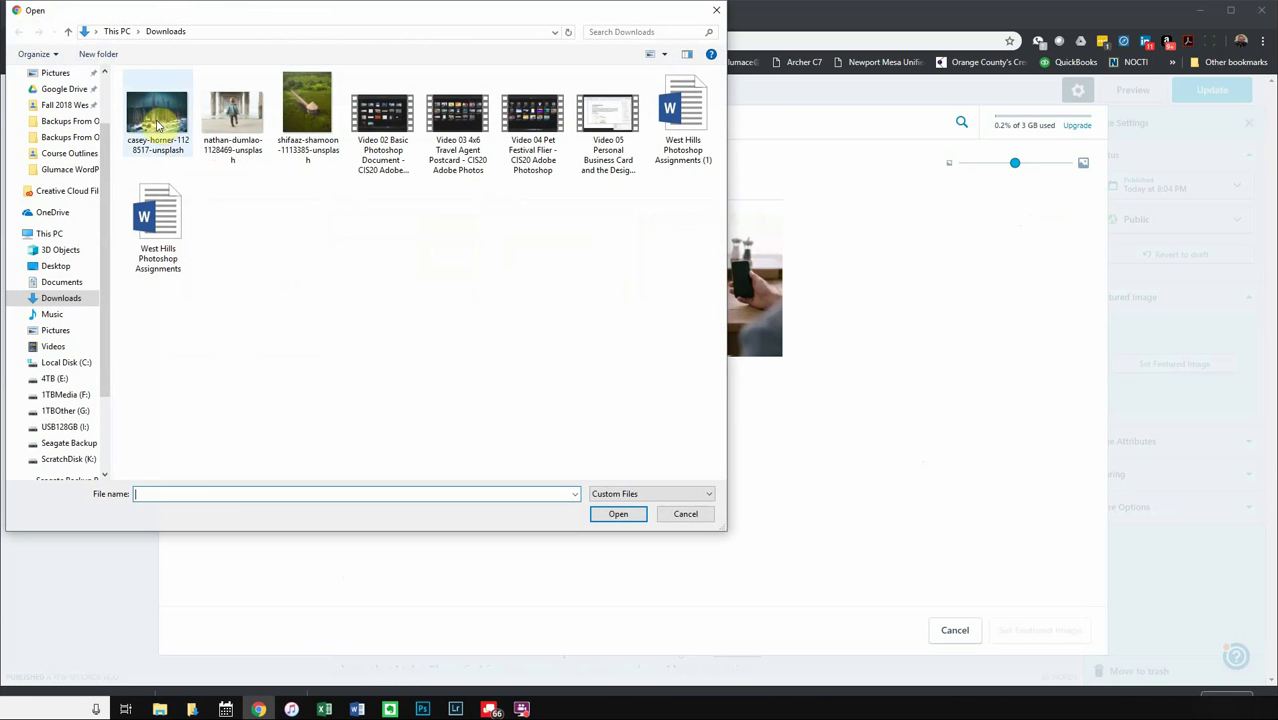
double_click(143, 125)
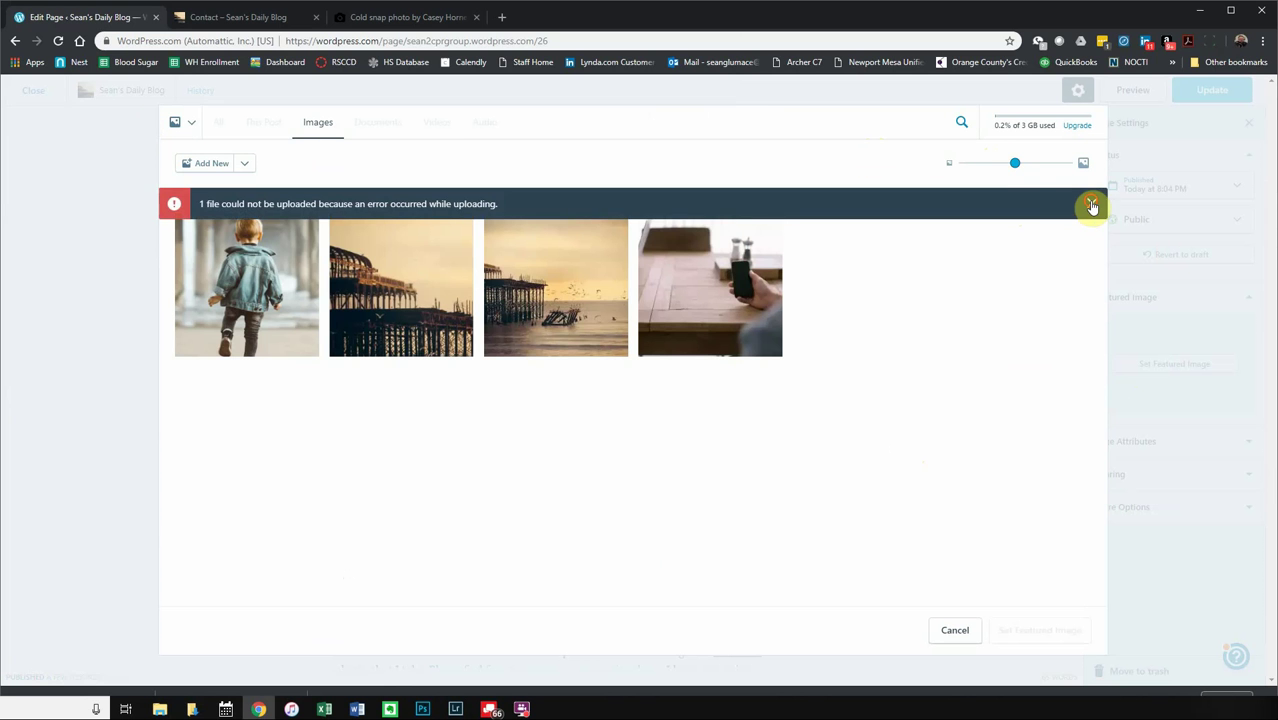
left_click(1090, 204)
- After a failed Desktop upload, set the Oct 28 pier photo as the featured image
left_click(203, 162)
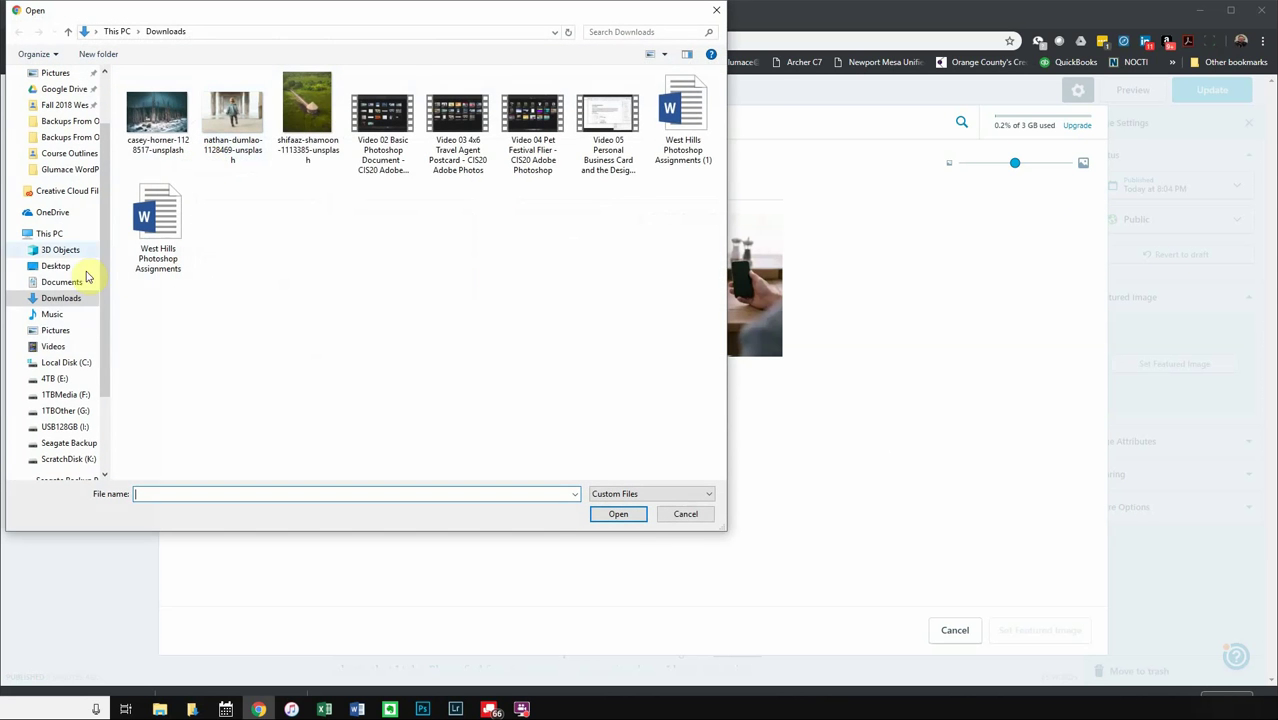
left_click(50, 266)
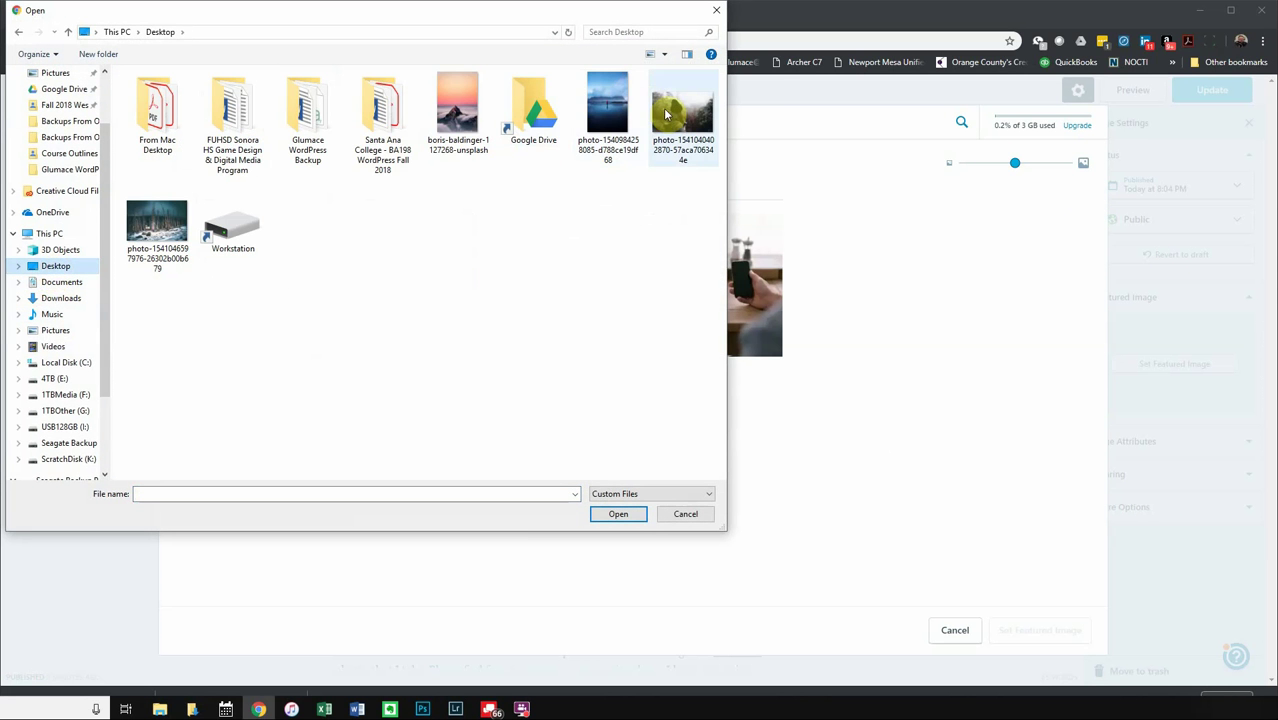
double_click(666, 116)
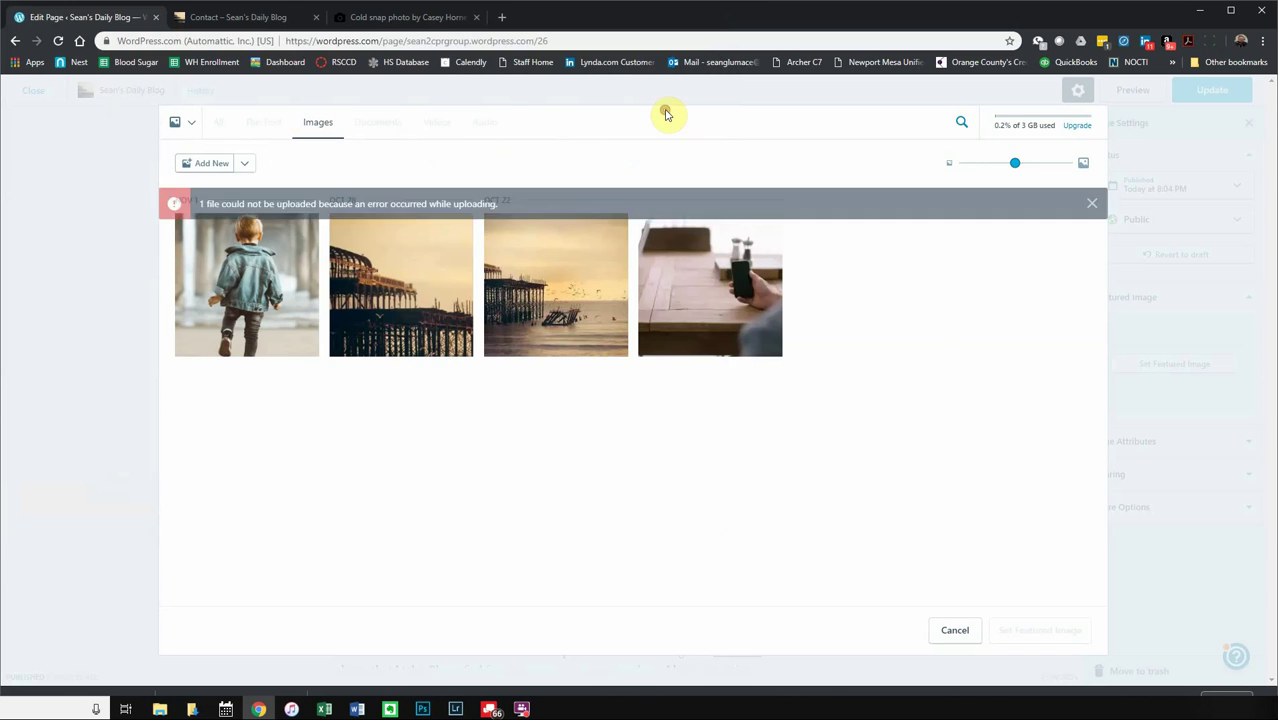
left_click(1093, 204)
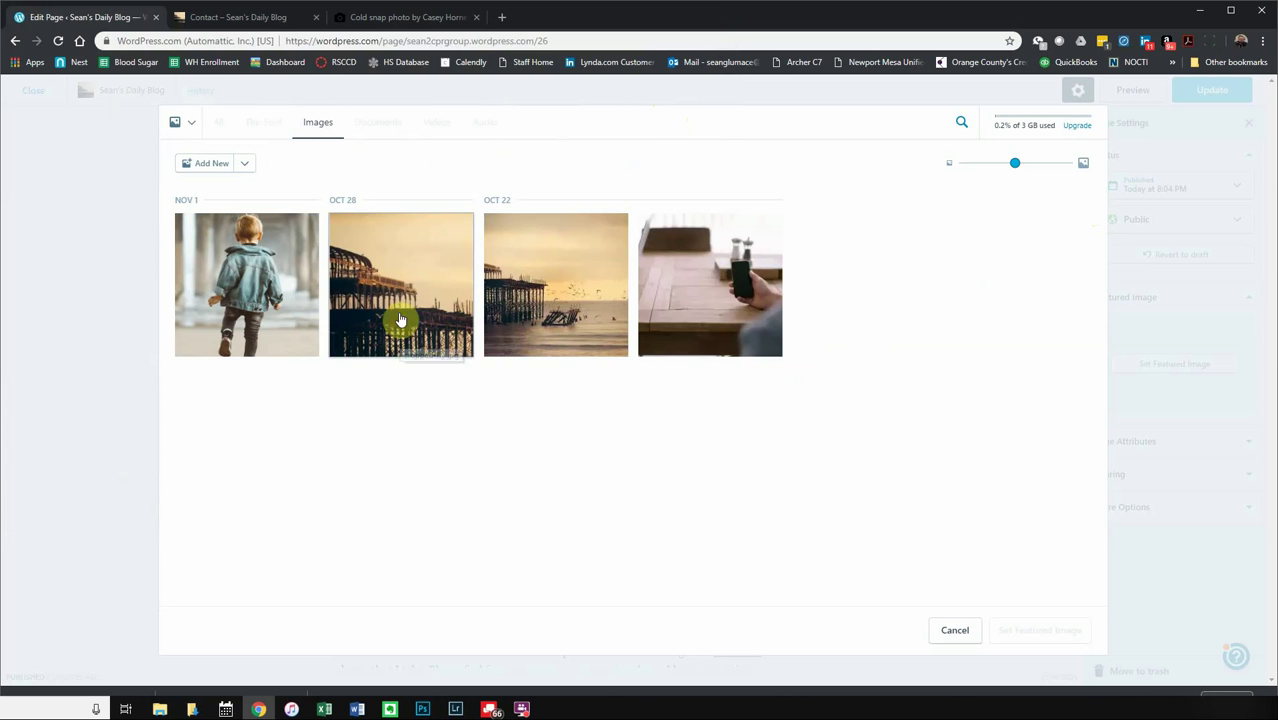
left_click(655, 287)
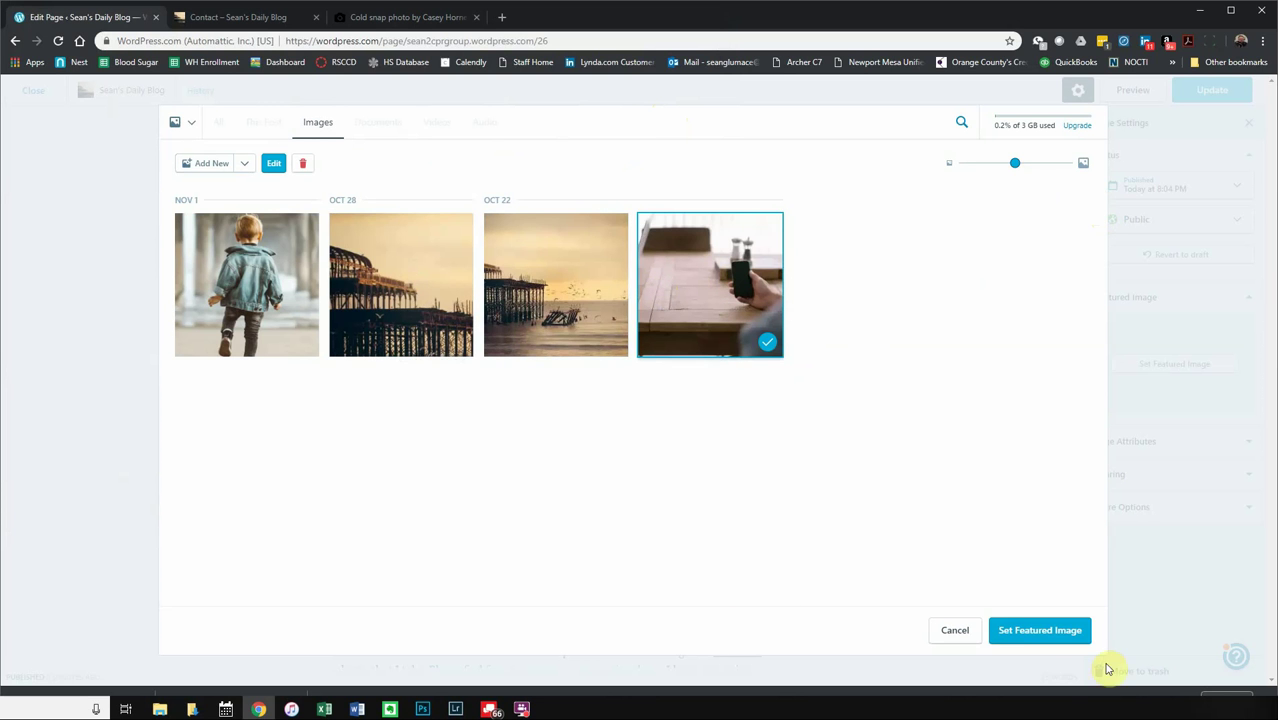
left_click(436, 296)
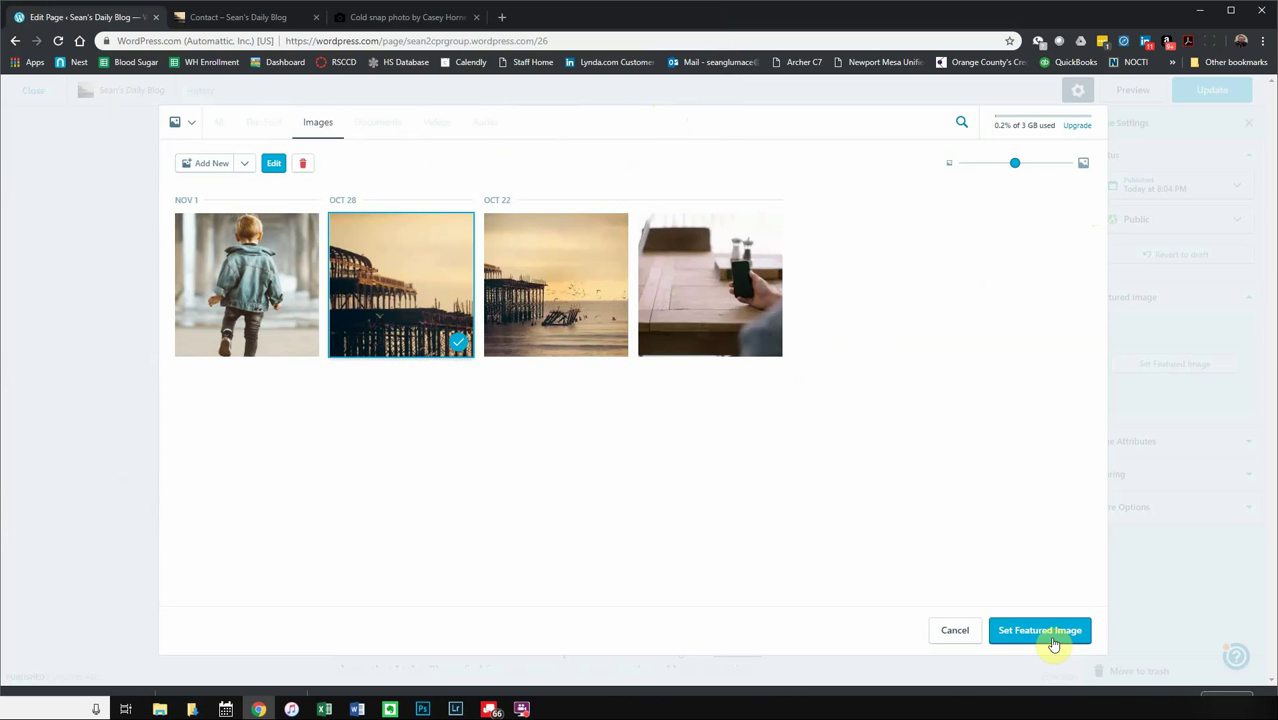
left_click(1053, 632)
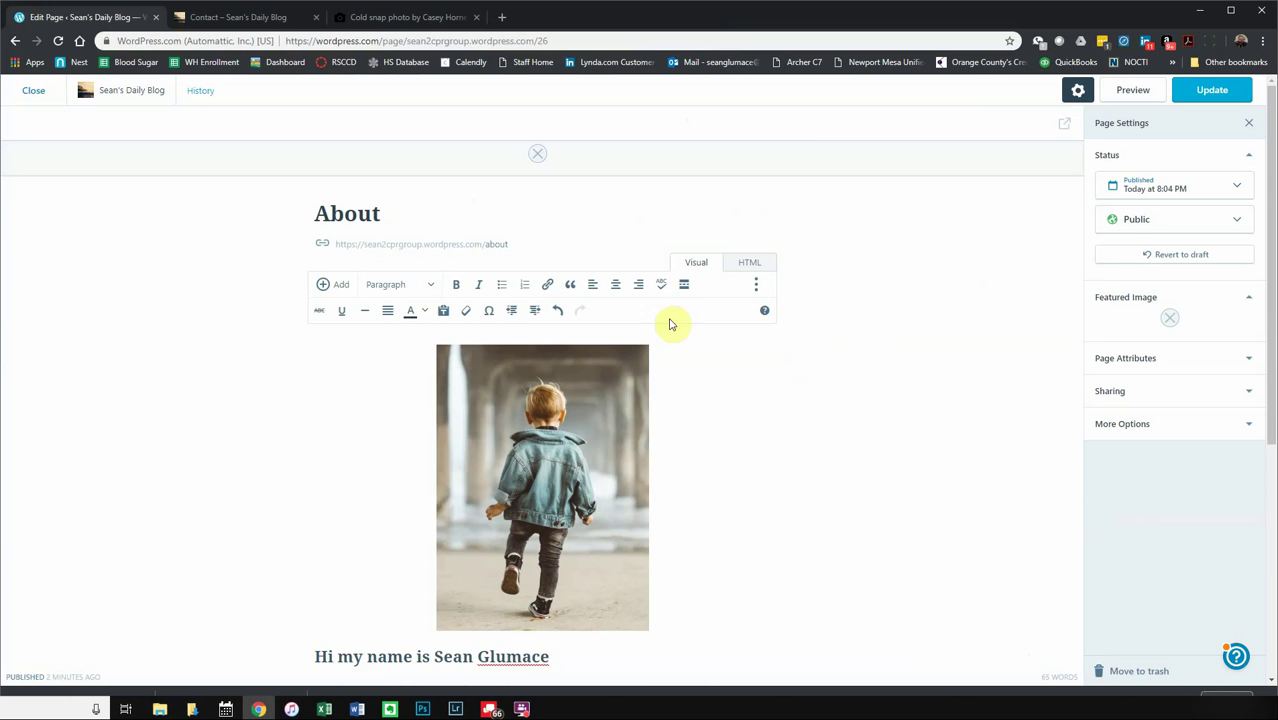
- Replace the featured image with the Oct 22 sunset pier photo (fly.jpg)
scroll(907, 456, "down", 3)
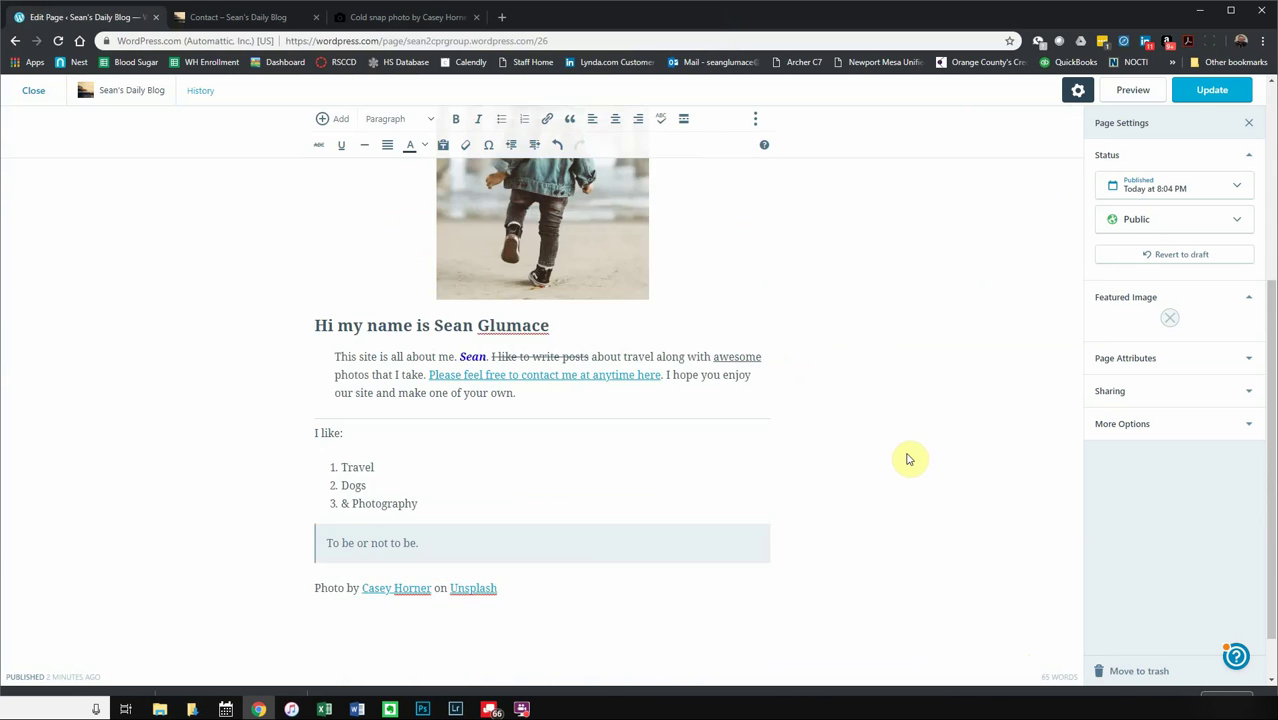
scroll(905, 445, "up", 3)
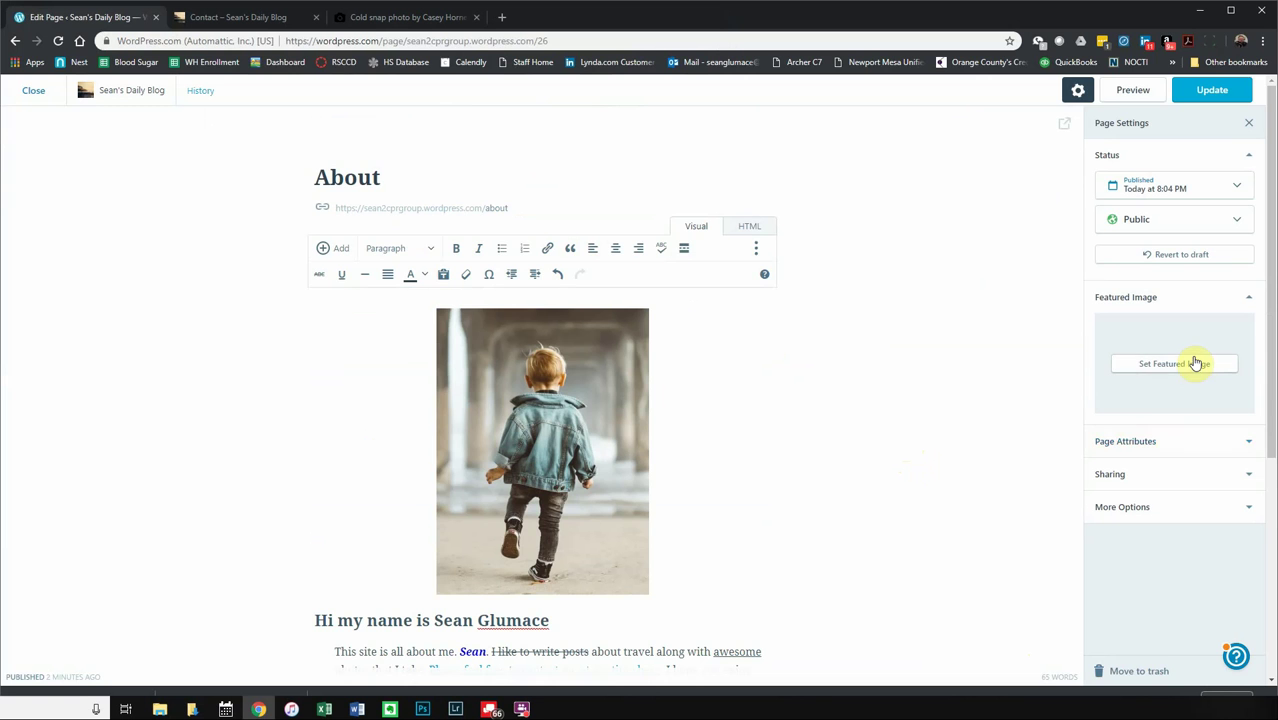
left_click(1187, 367)
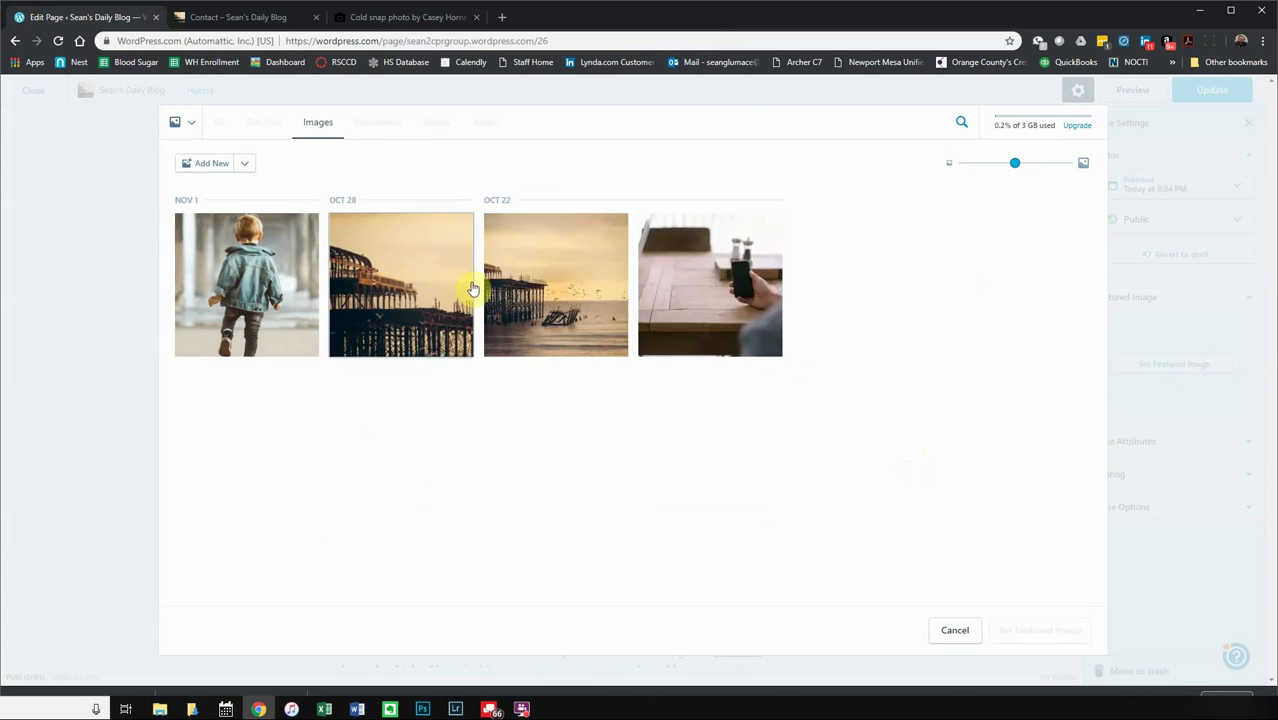
left_click(590, 280)
left_click(1077, 629)
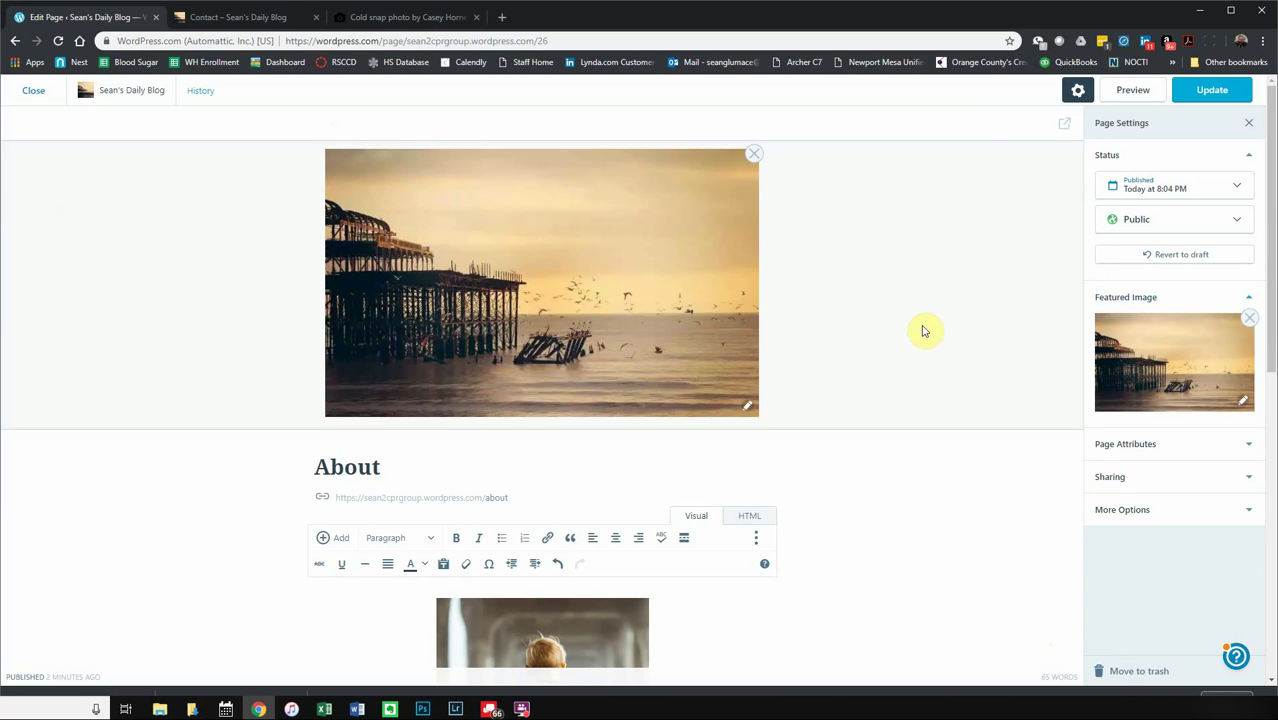
left_click(1249, 318)
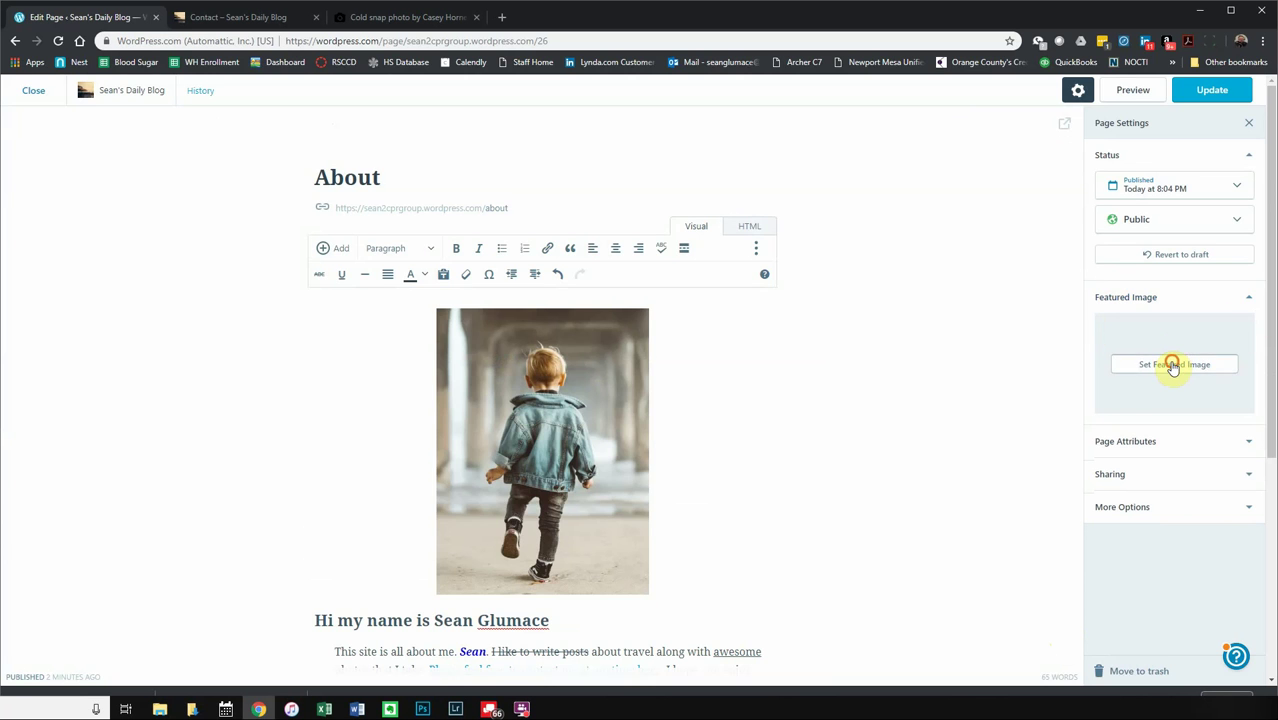
left_click(1174, 363)
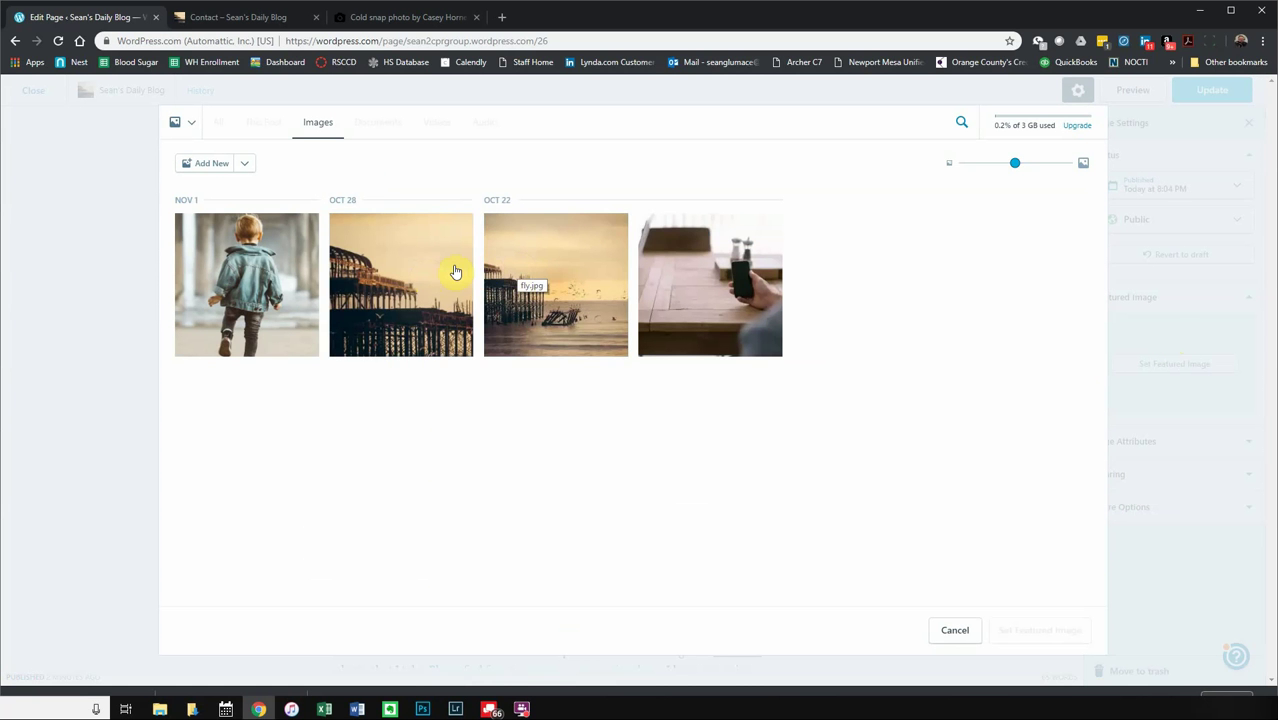
left_click(570, 266)
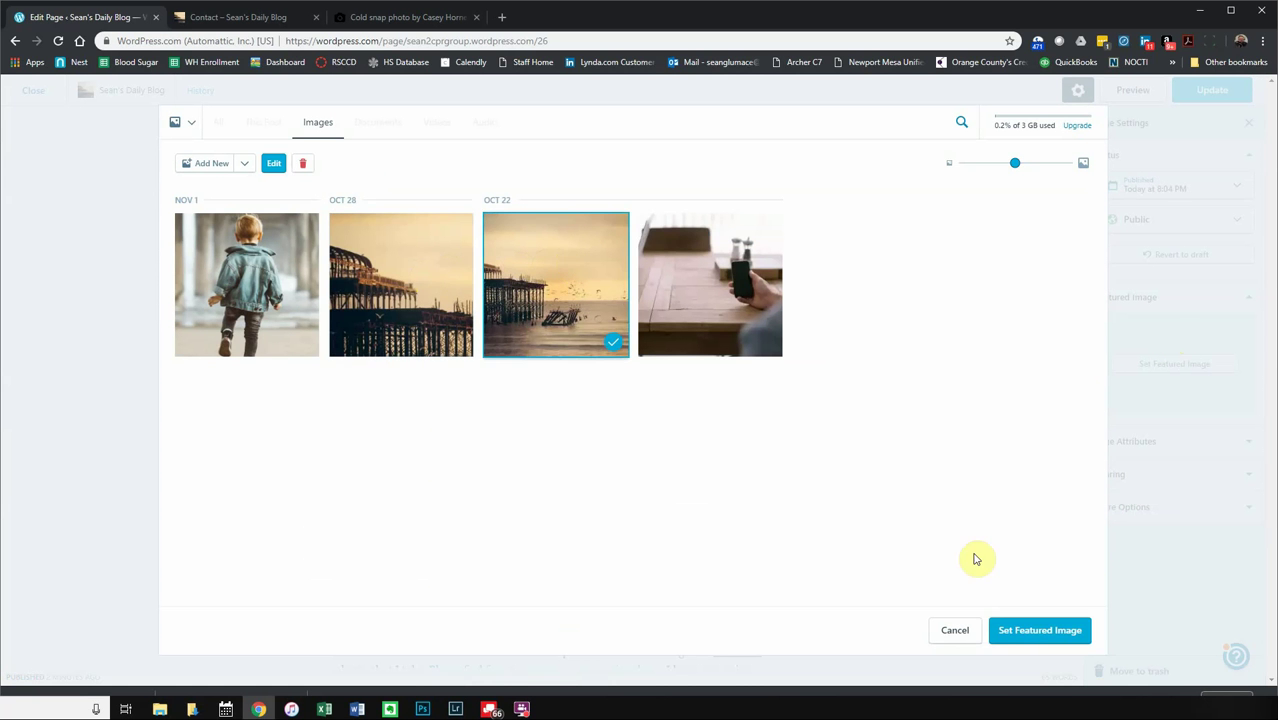
left_click(1020, 634)
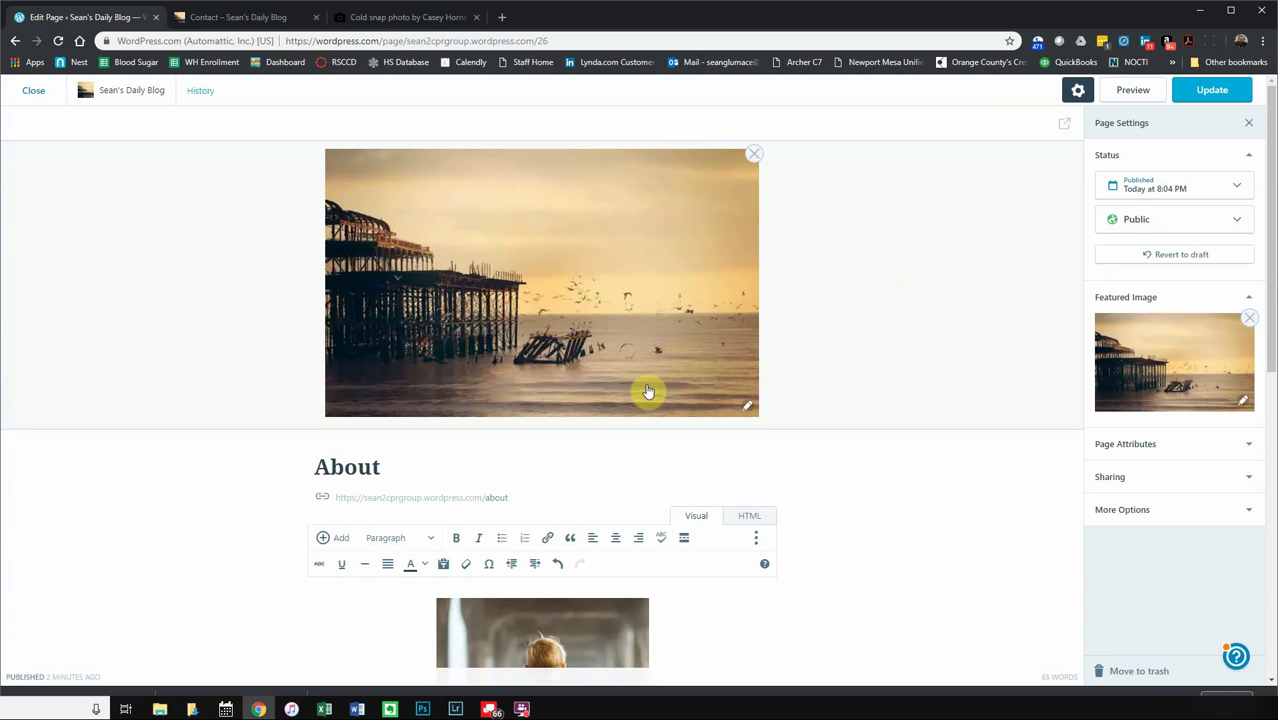
left_click(1158, 450)
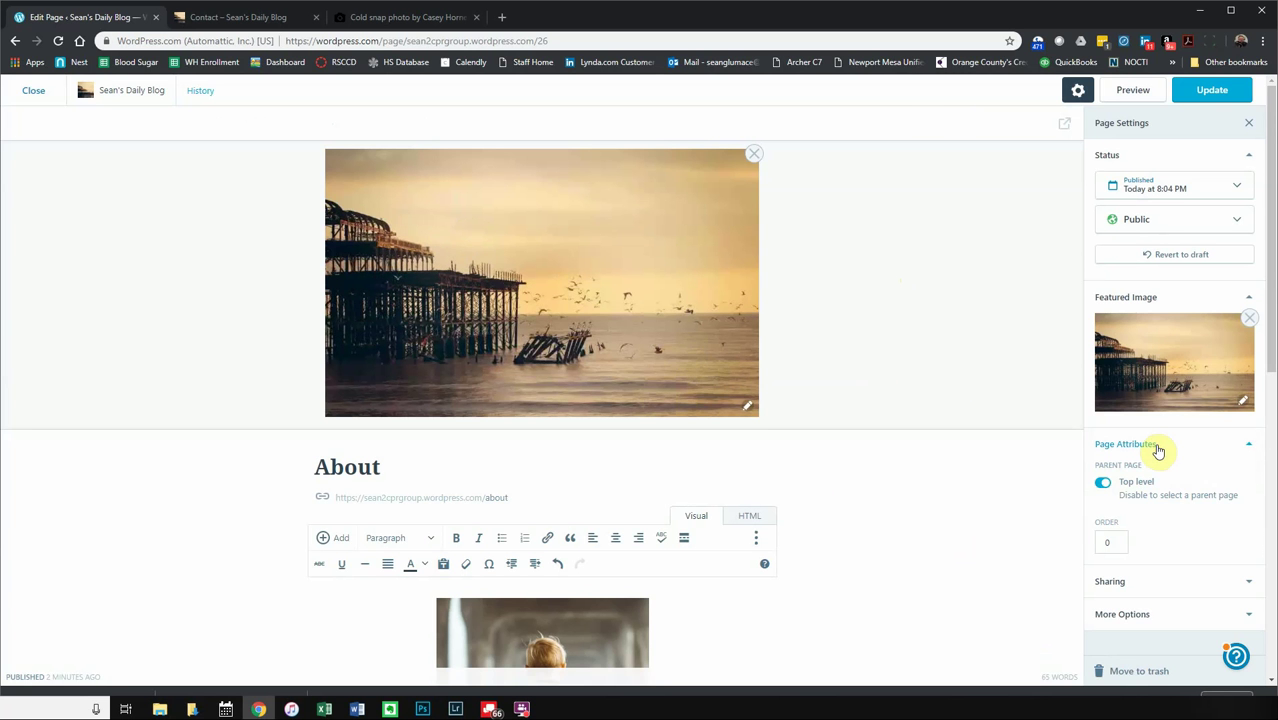
- Enable Allow Pingbacks & Trackbacks under More Options and update the About page
scroll(1158, 448, "down", 2)
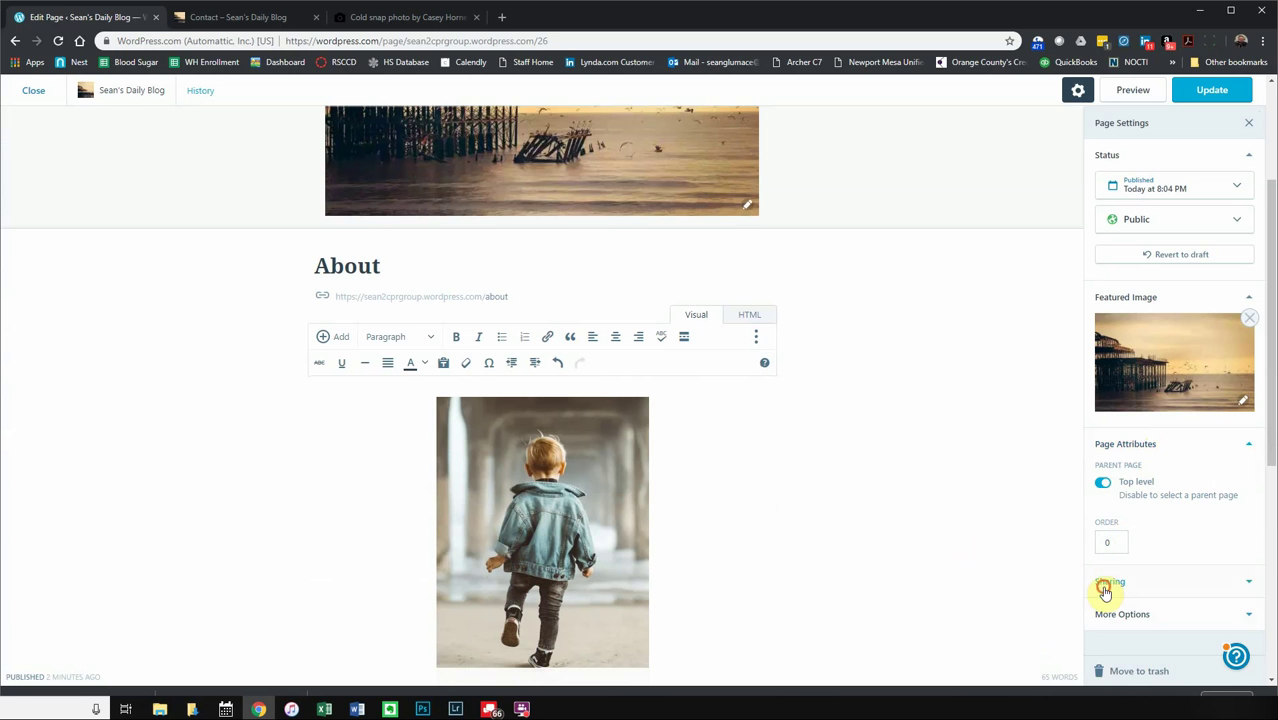
left_click(1105, 591)
scroll(1170, 550, "down", 1)
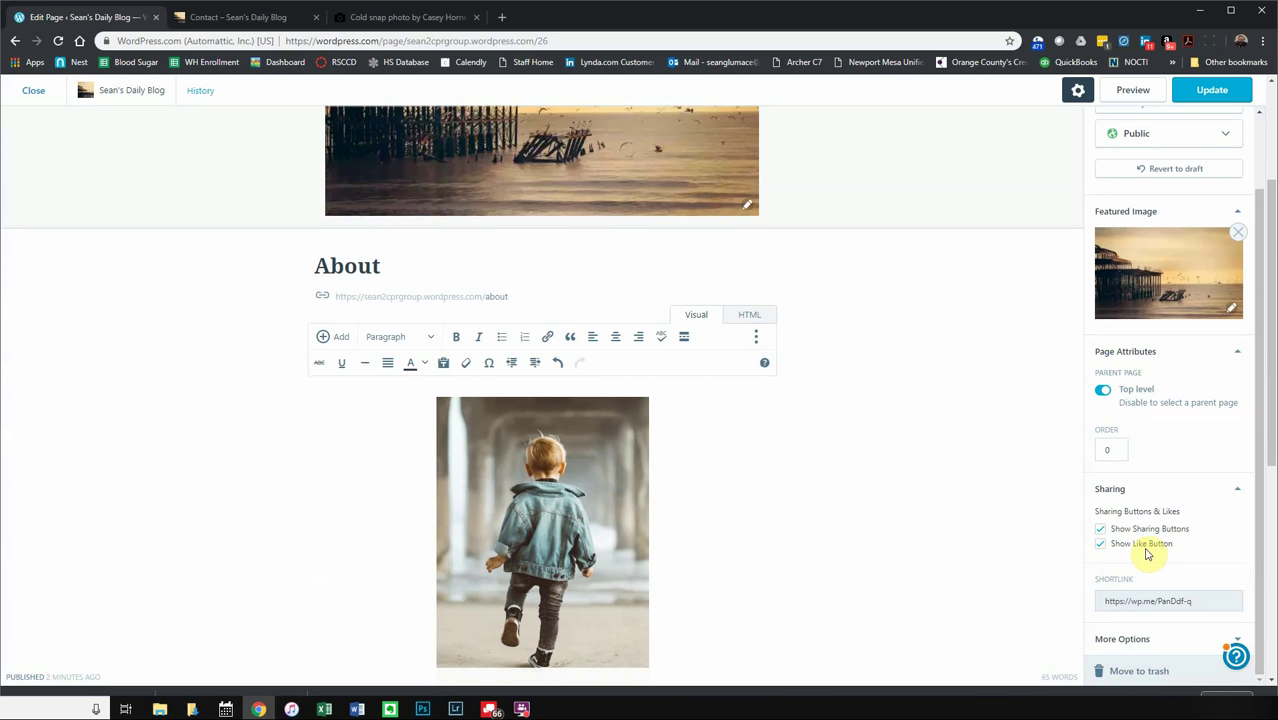
scroll(1150, 550, "down", 1)
left_click(1118, 640)
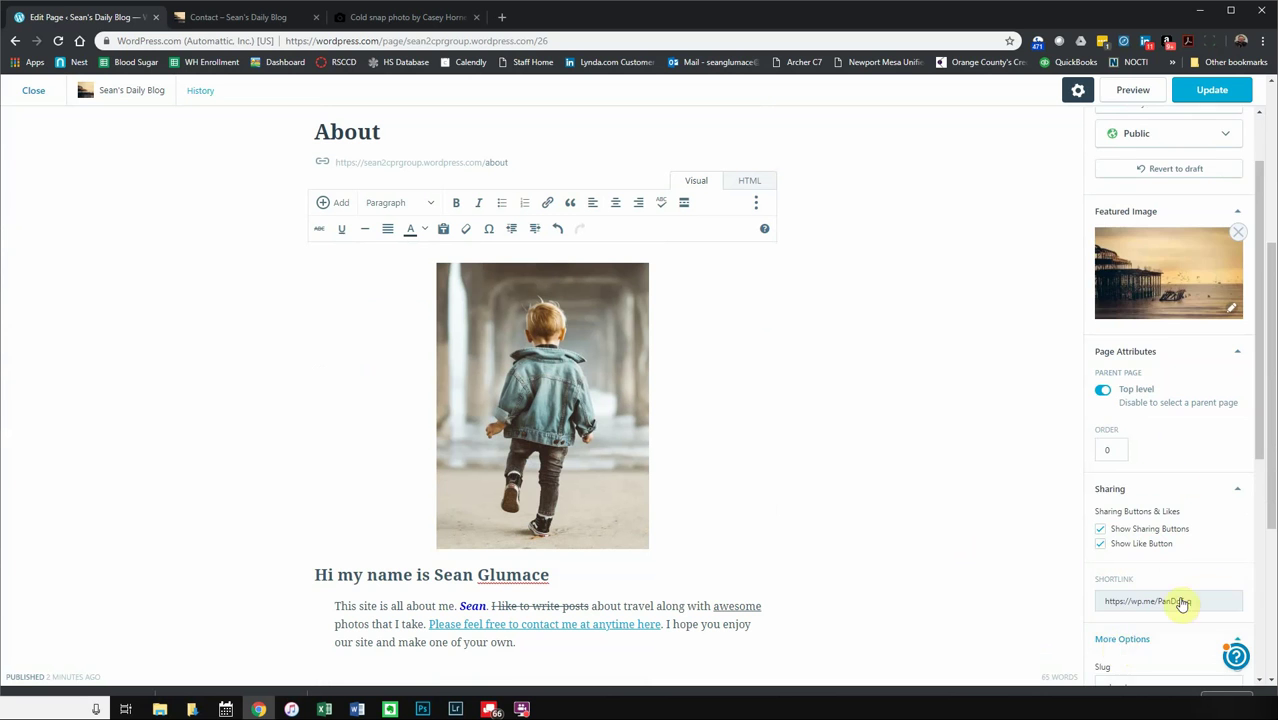
scroll(1180, 500, "down", 3)
scroll(1182, 478, "down", 1)
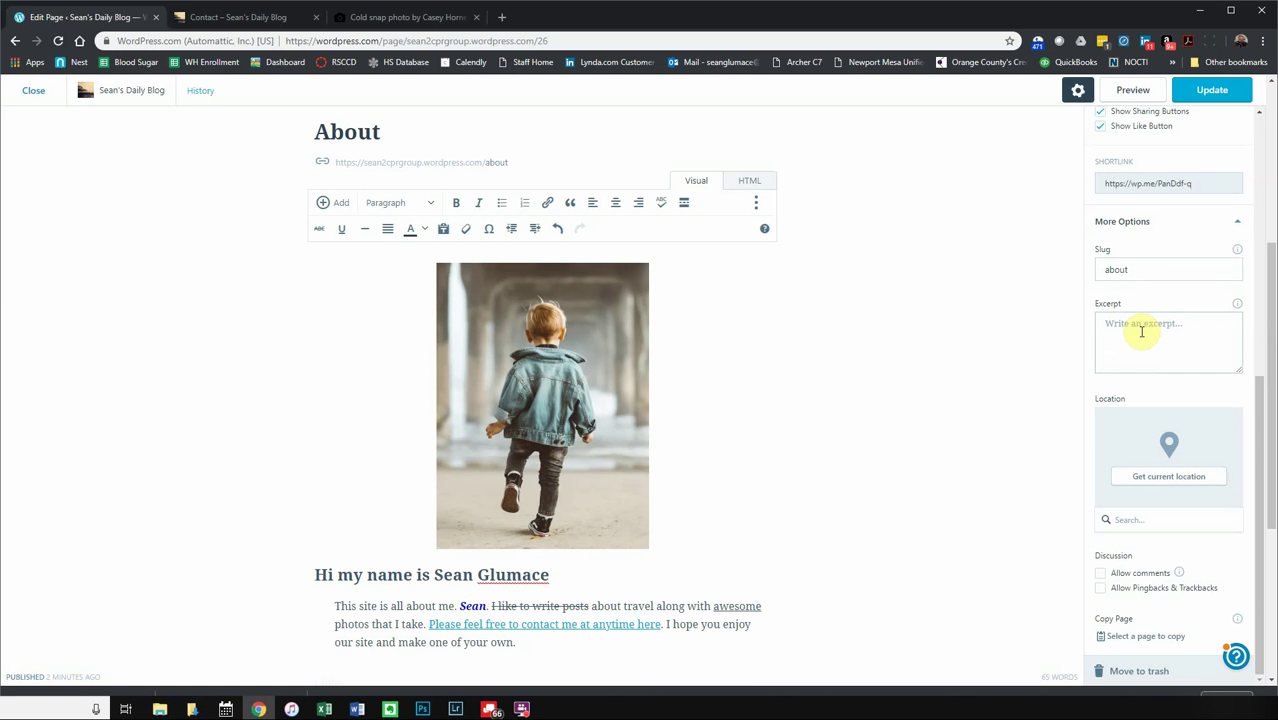
left_click(1101, 590)
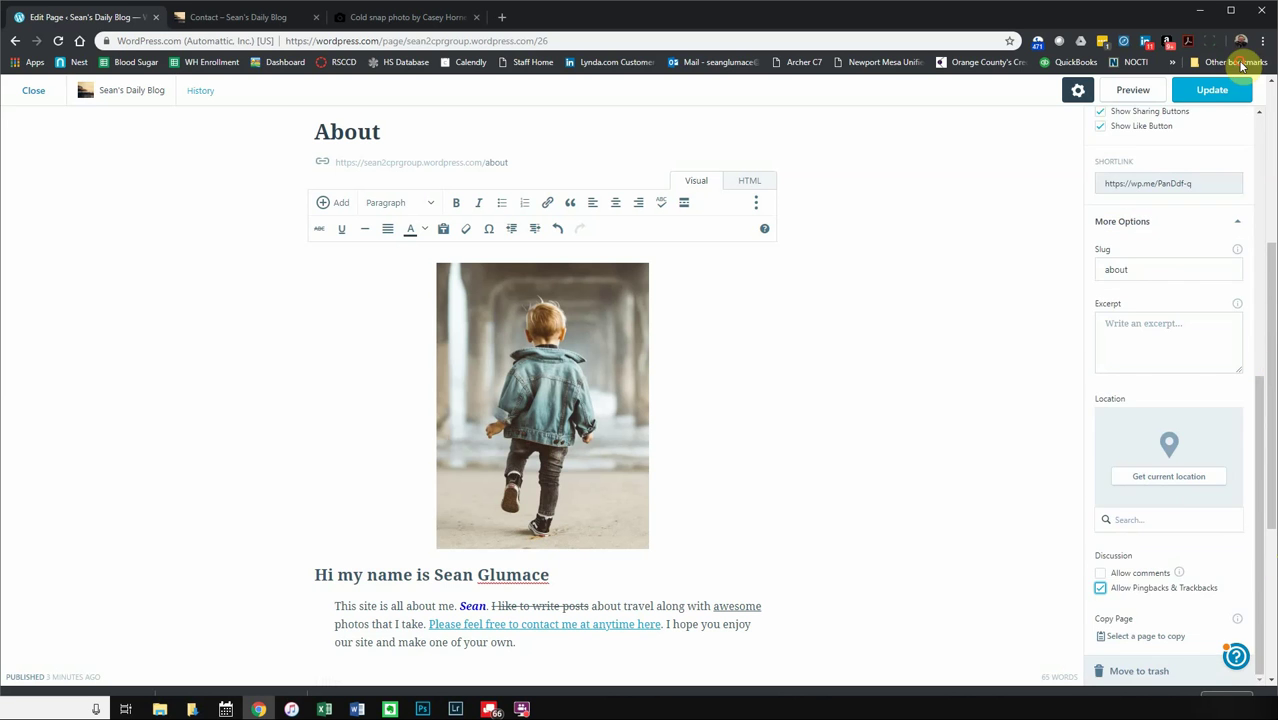
left_click(1212, 90)
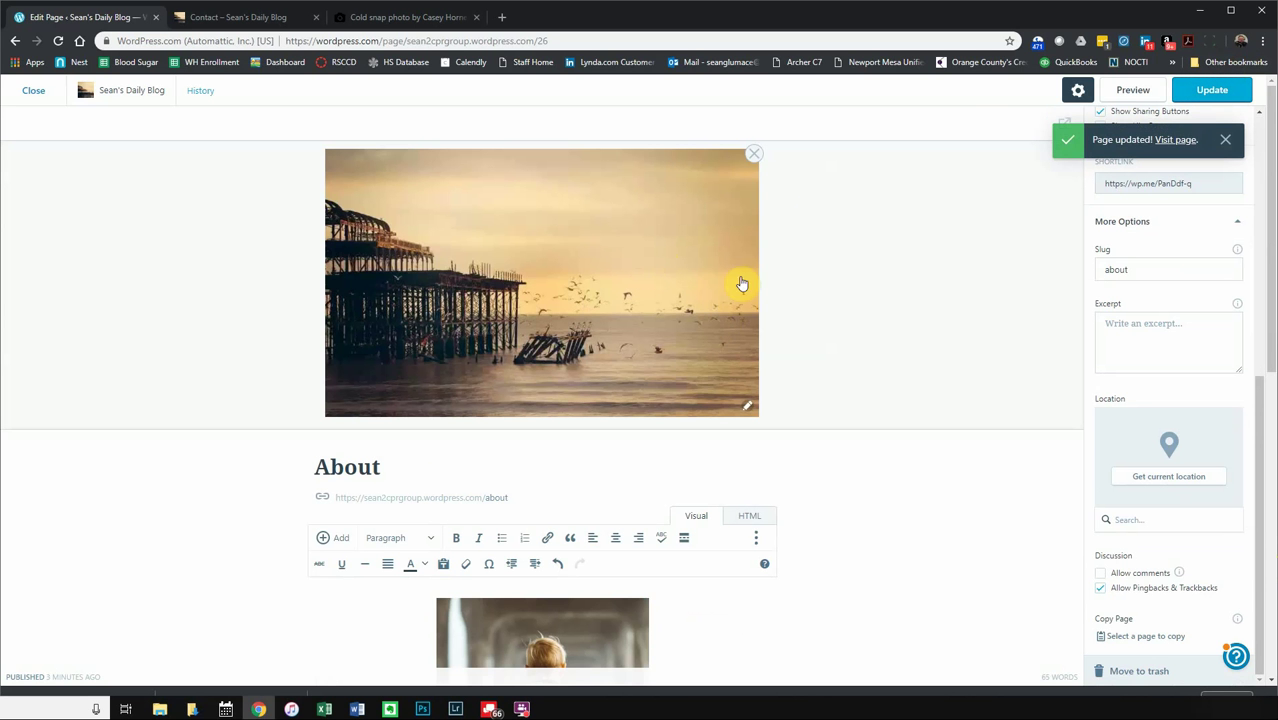
- Reload the Contact page, then close the About editor and go to the site Customizer
left_click(237, 20)
left_click(57, 42)
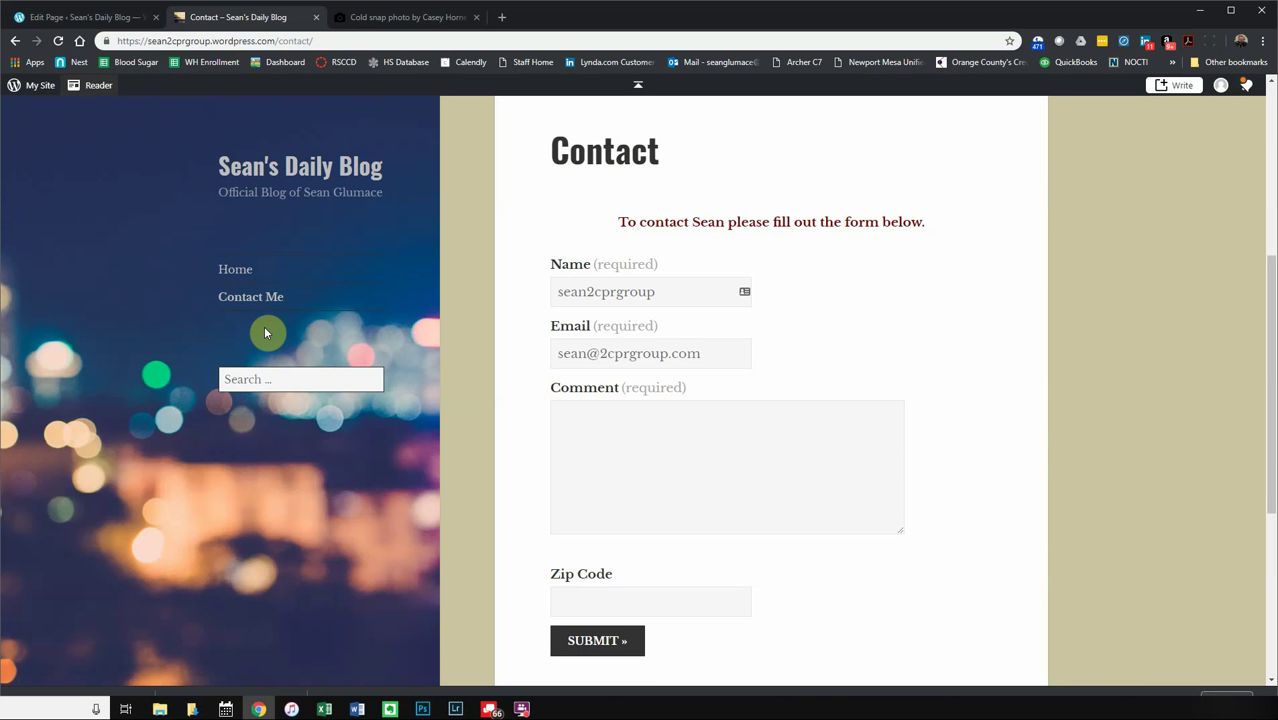
left_click(73, 16)
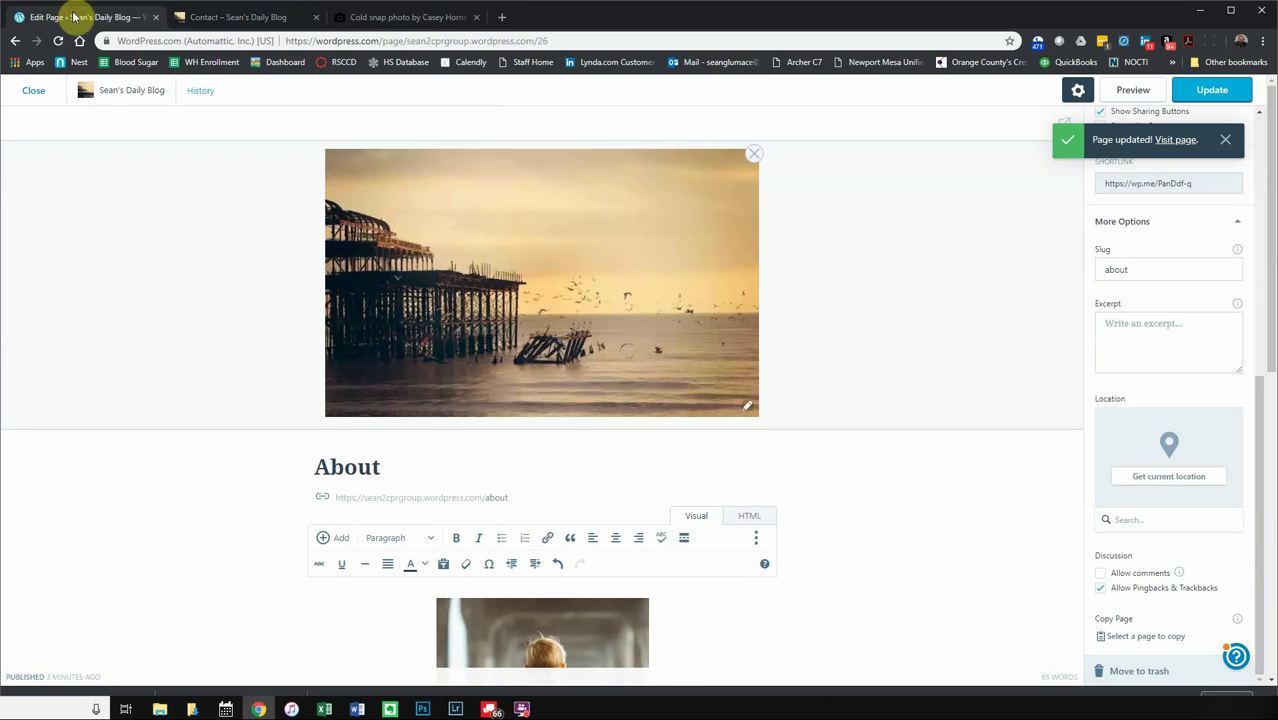
left_click(33, 90)
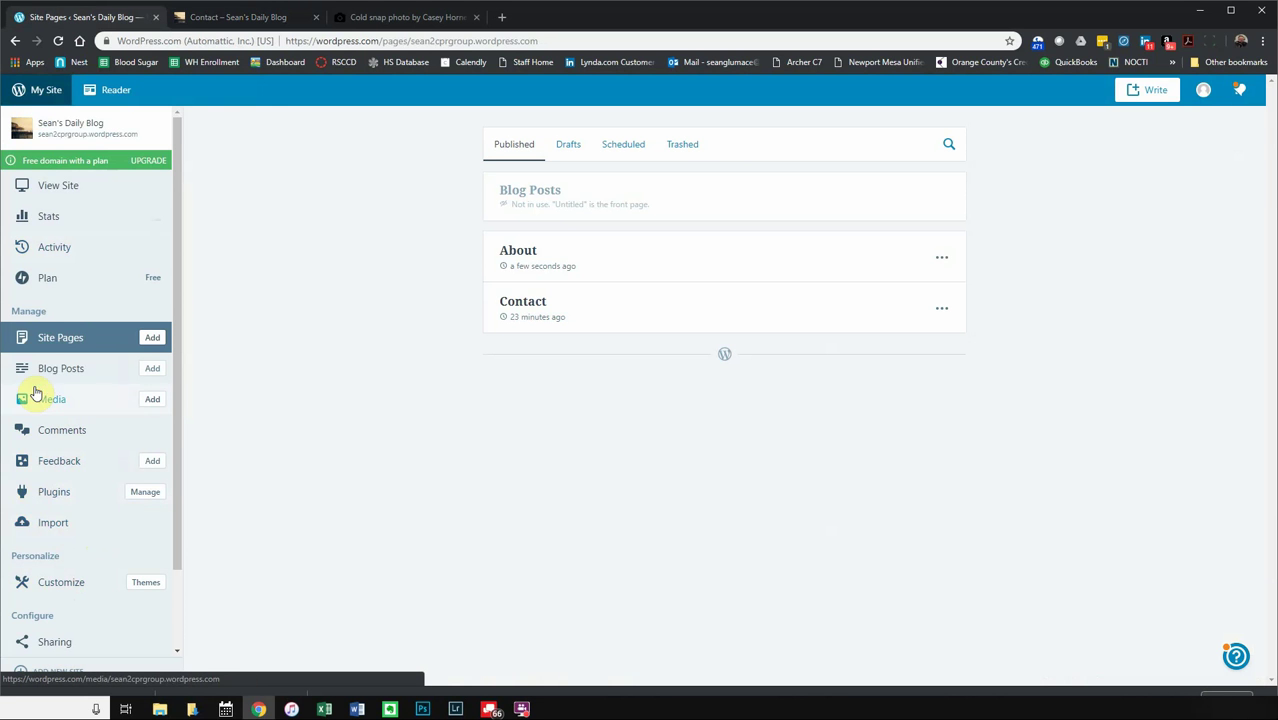
scroll(40, 410, "down", 2)
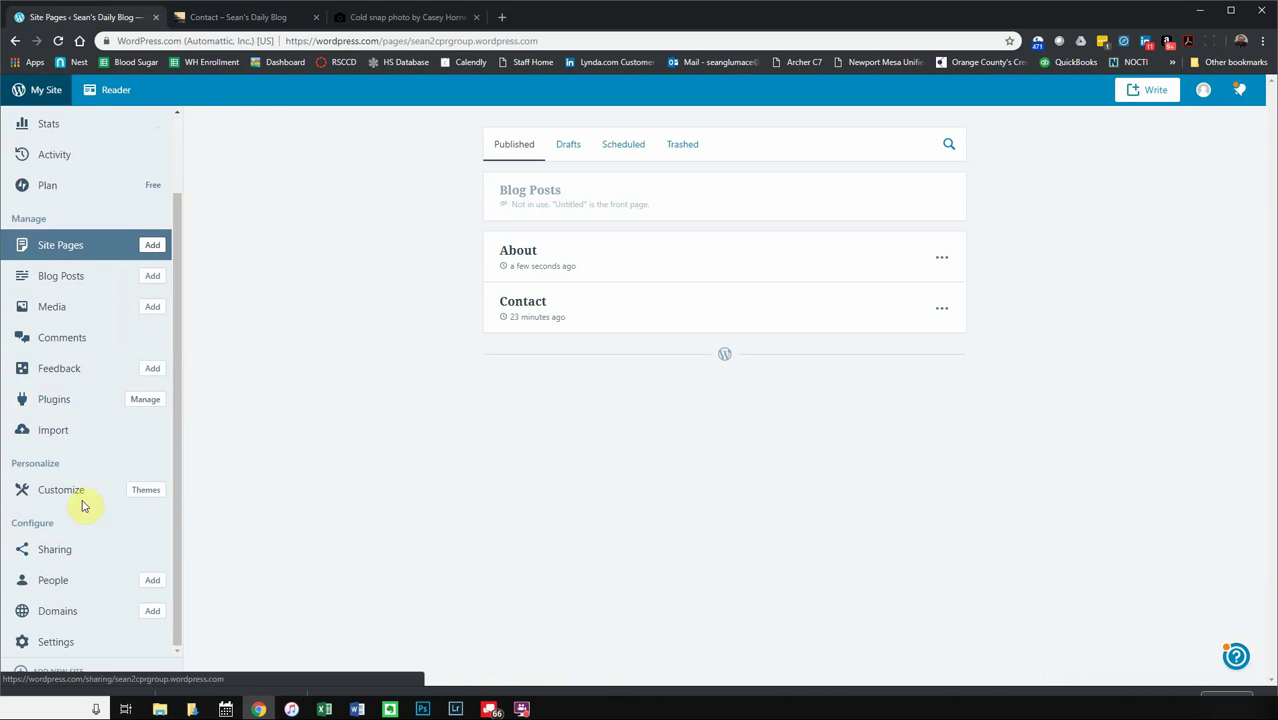
left_click(80, 490)
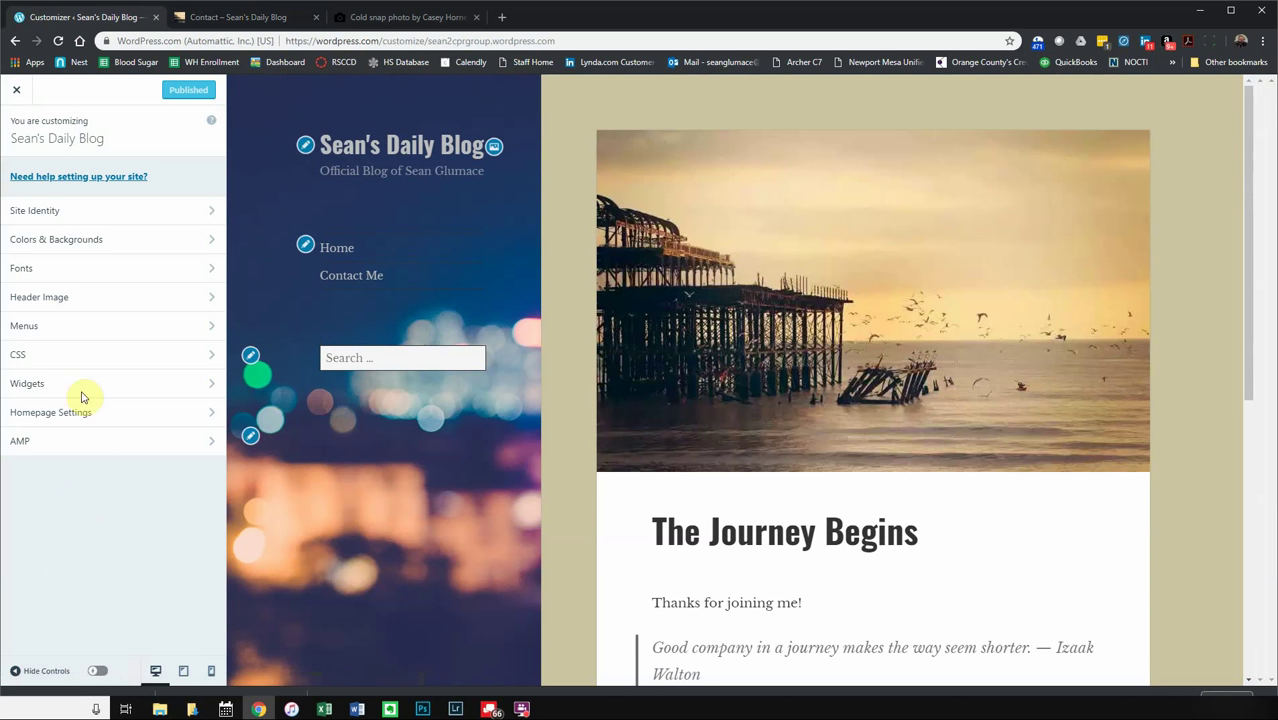
- Add About to the Primary menu, order it Home, About, Contact Me, and publish
left_click(86, 332)
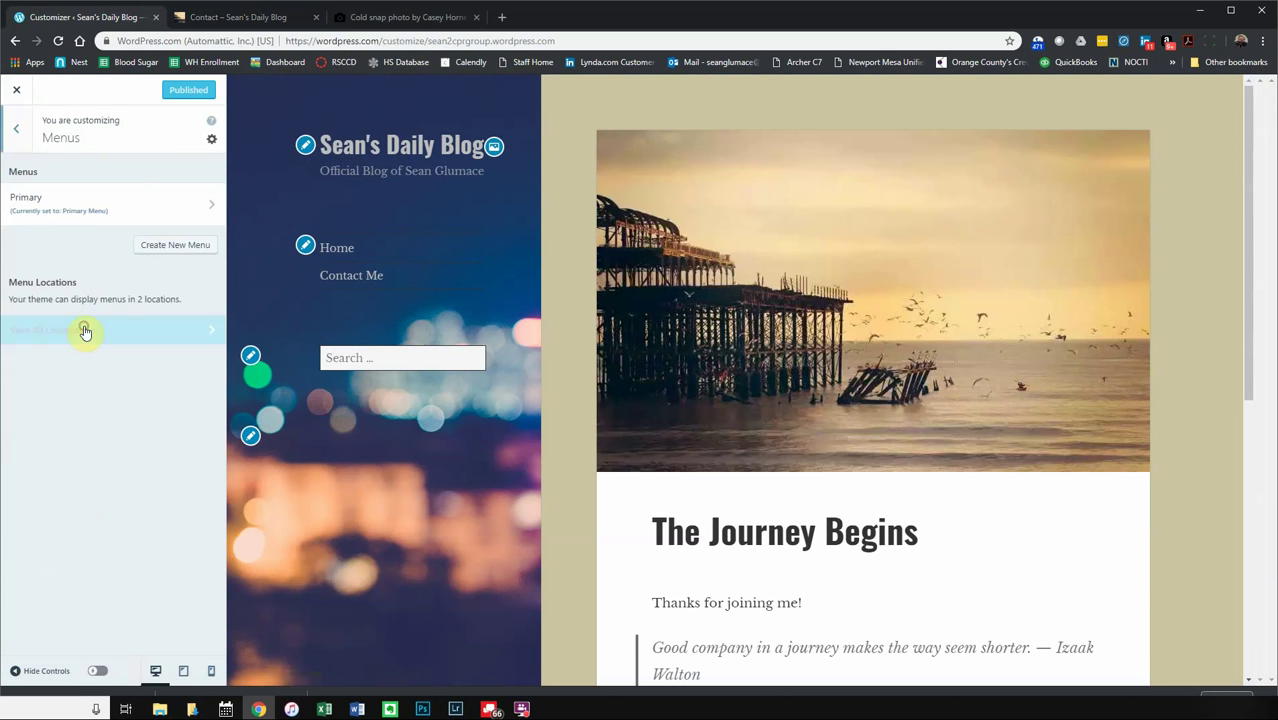
left_click(101, 205)
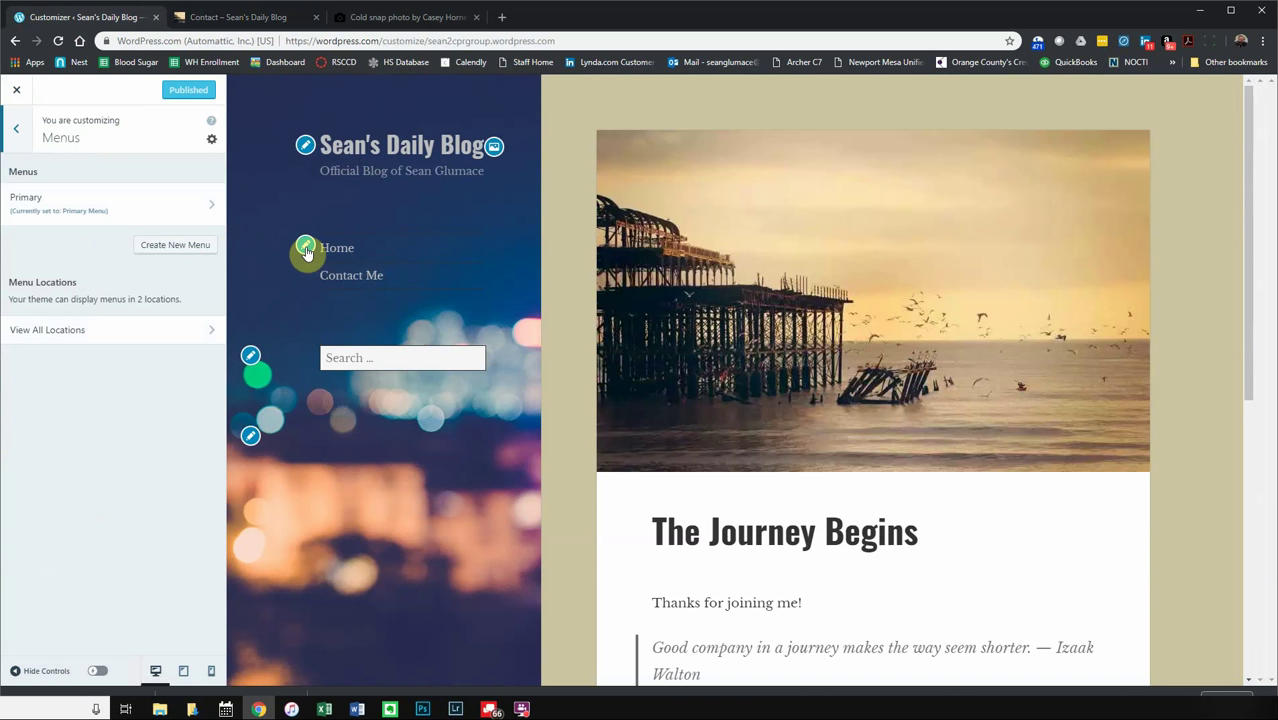
left_click(118, 218)
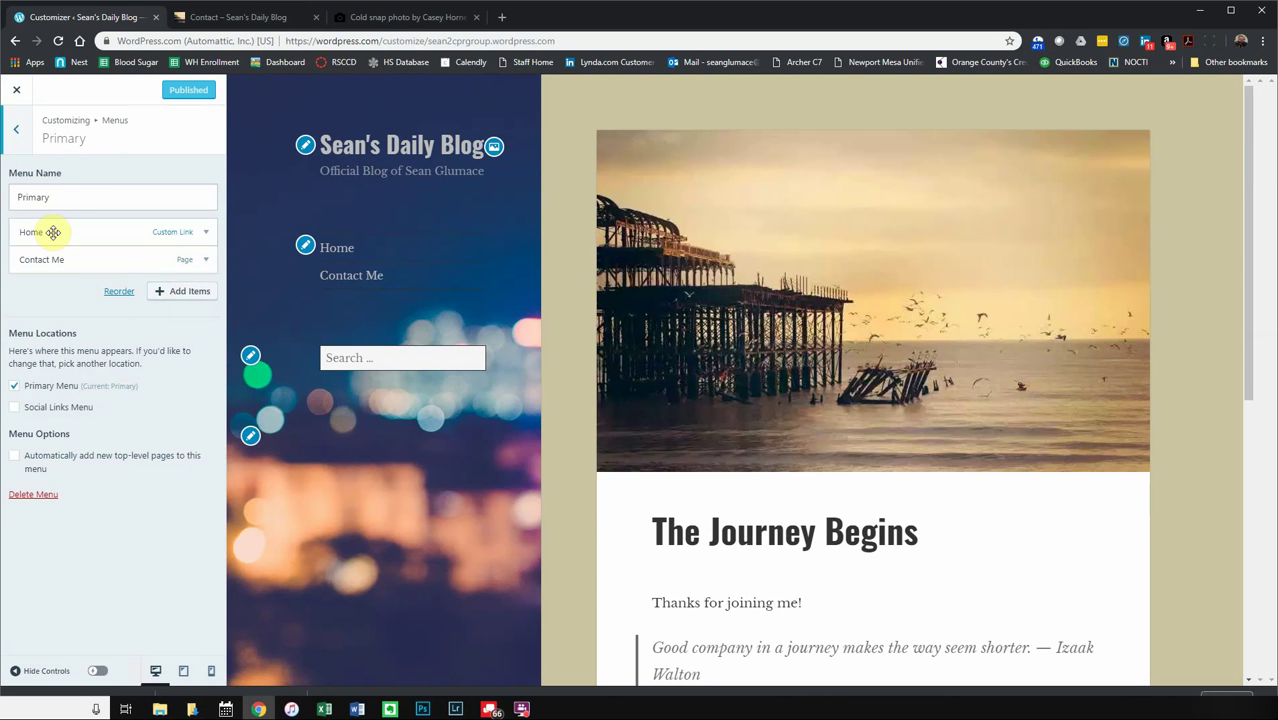
left_click(173, 294)
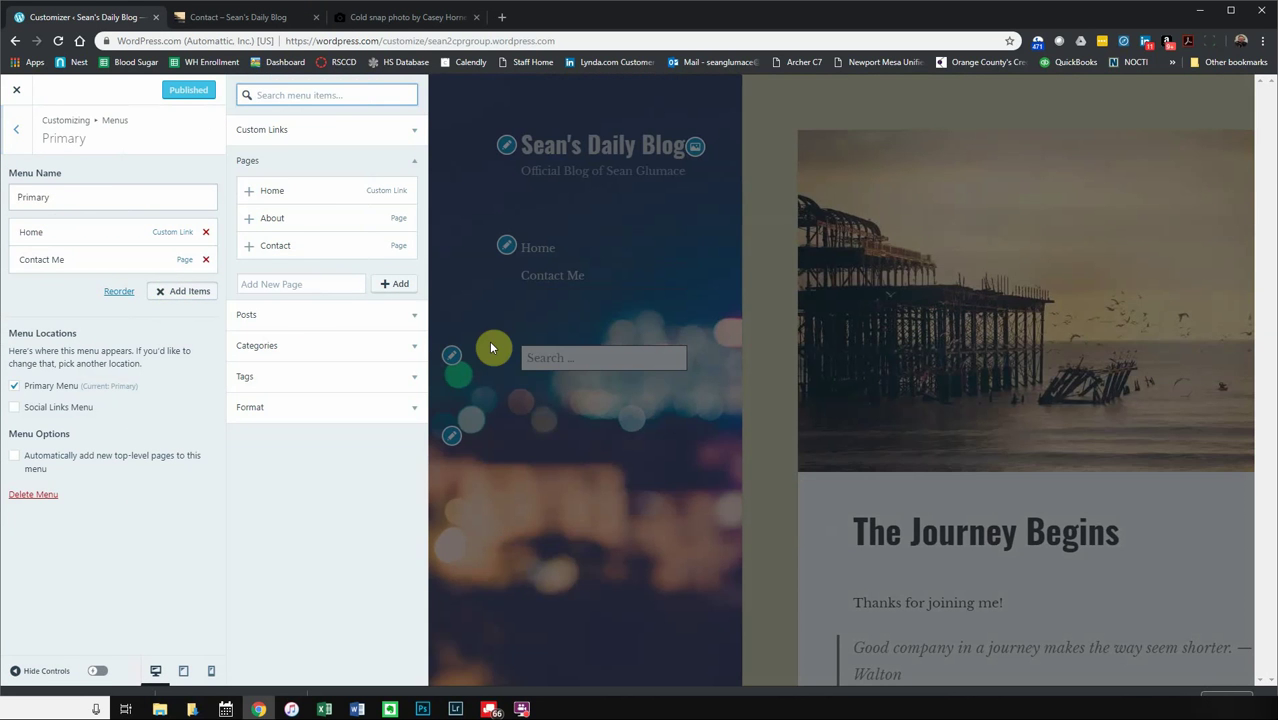
left_click(286, 220)
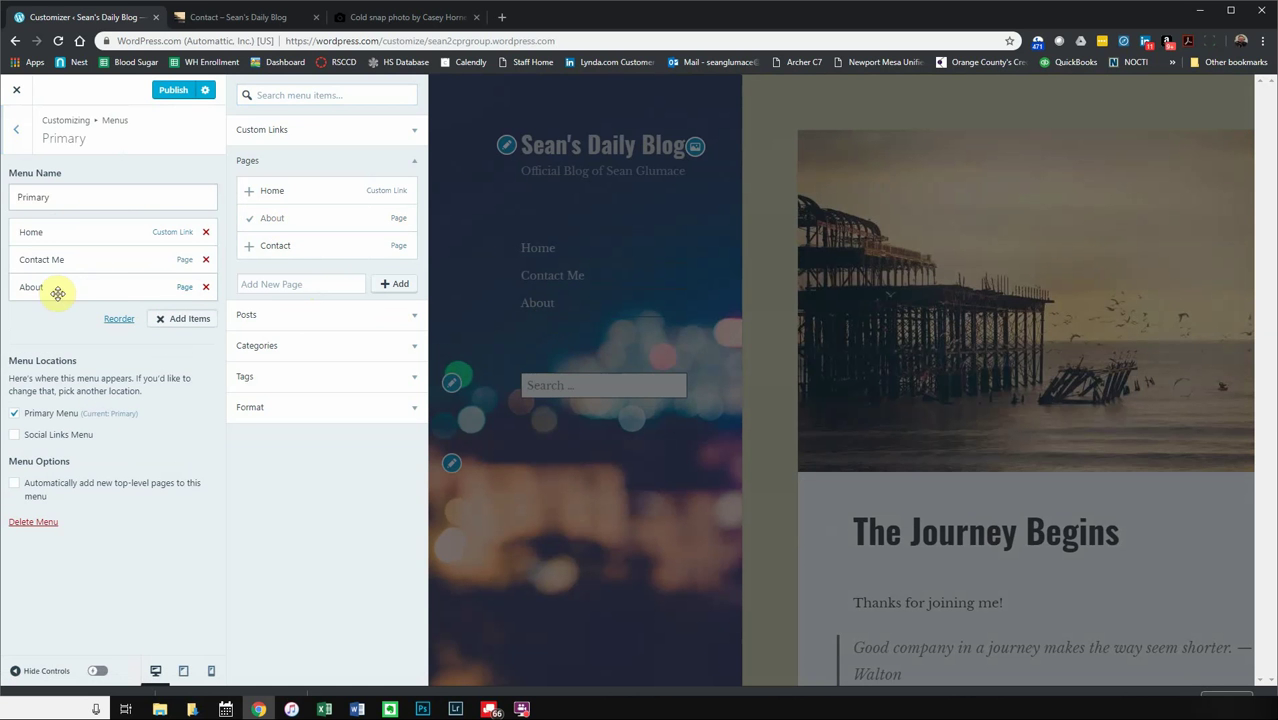
left_click_drag(59, 262, 79, 300)
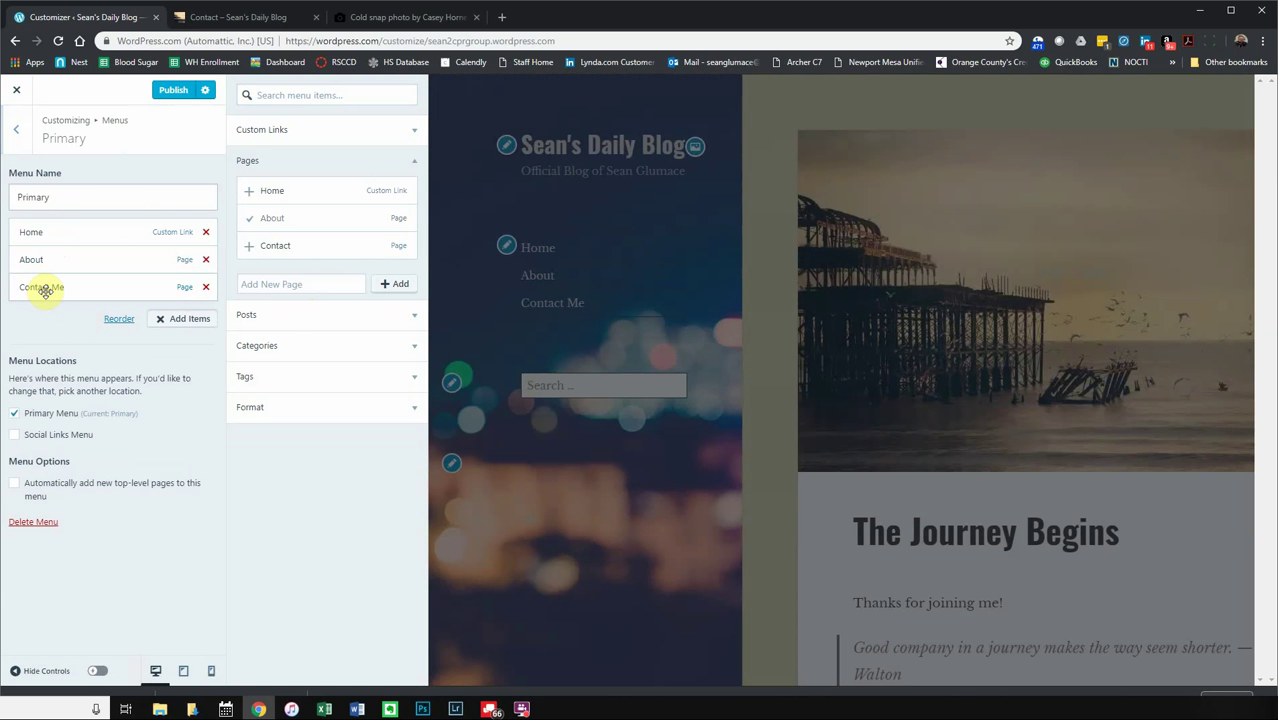
left_click(180, 91)
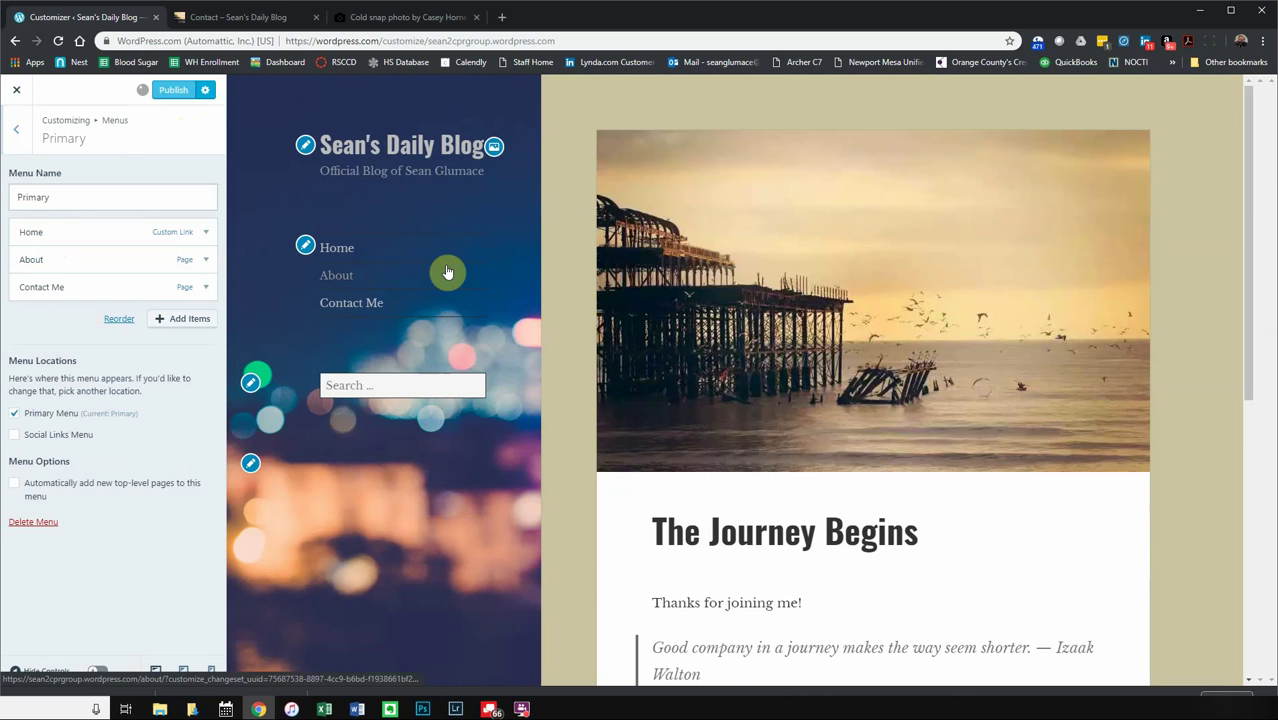
left_click(250, 17)
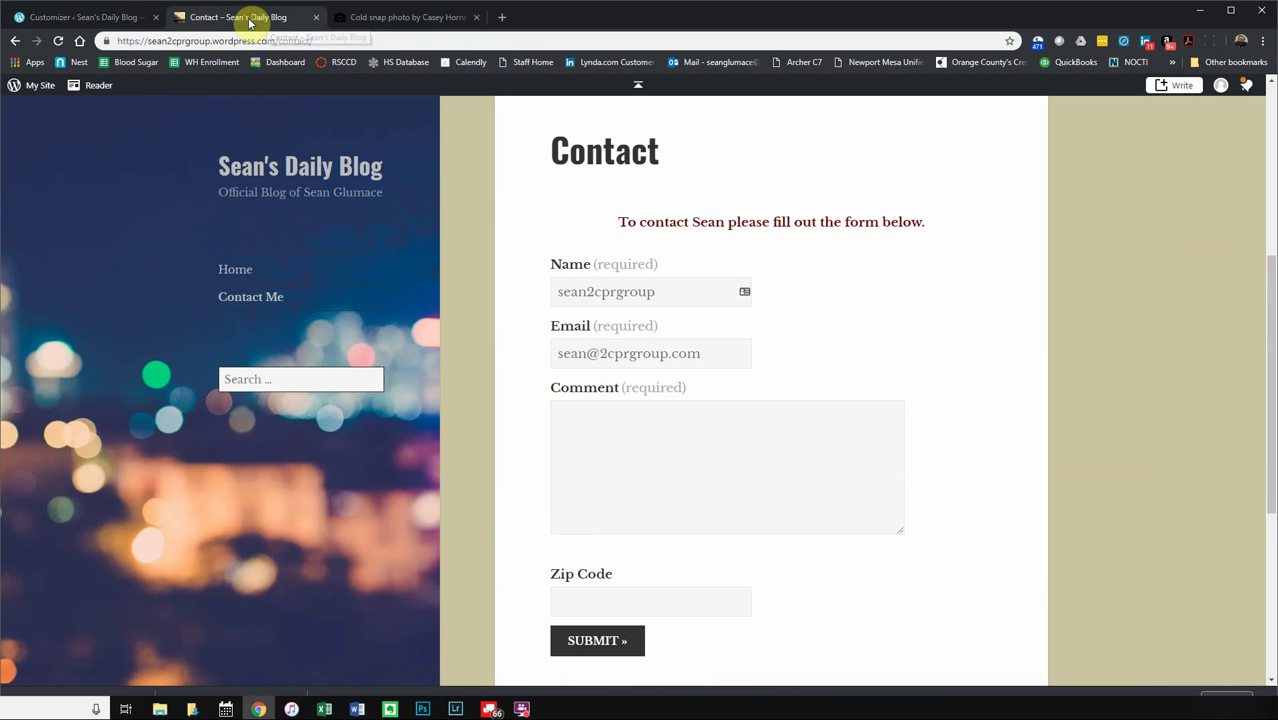
- Reload the Contact page and open the live About page with its pier header photo
left_click(58, 40)
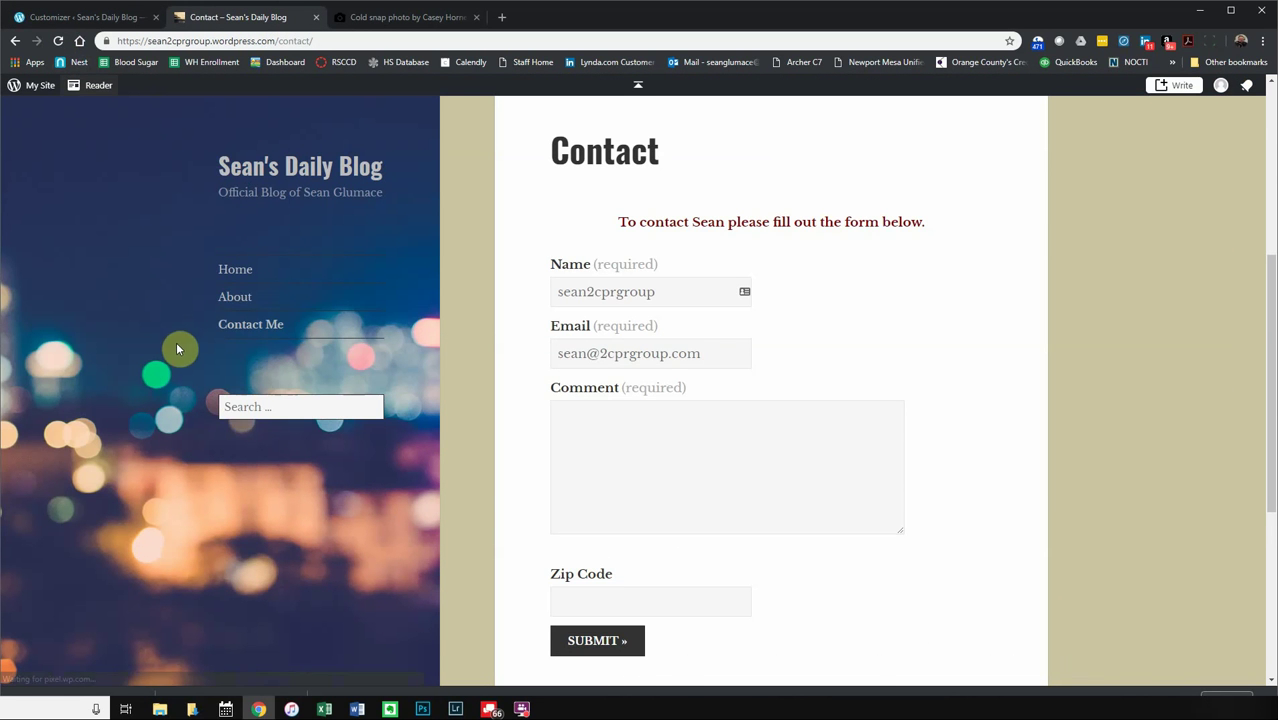
left_click(237, 299)
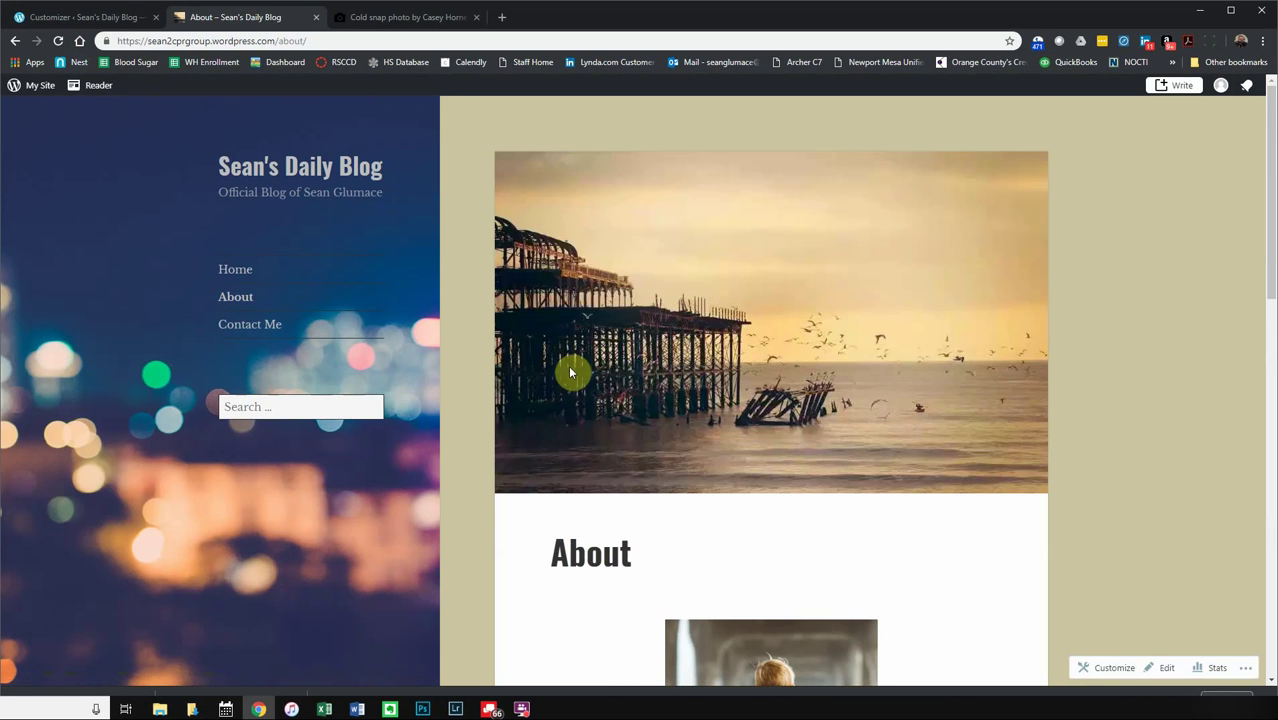
scroll(568, 378, "down", 5)
scroll(557, 370, "down", 6)
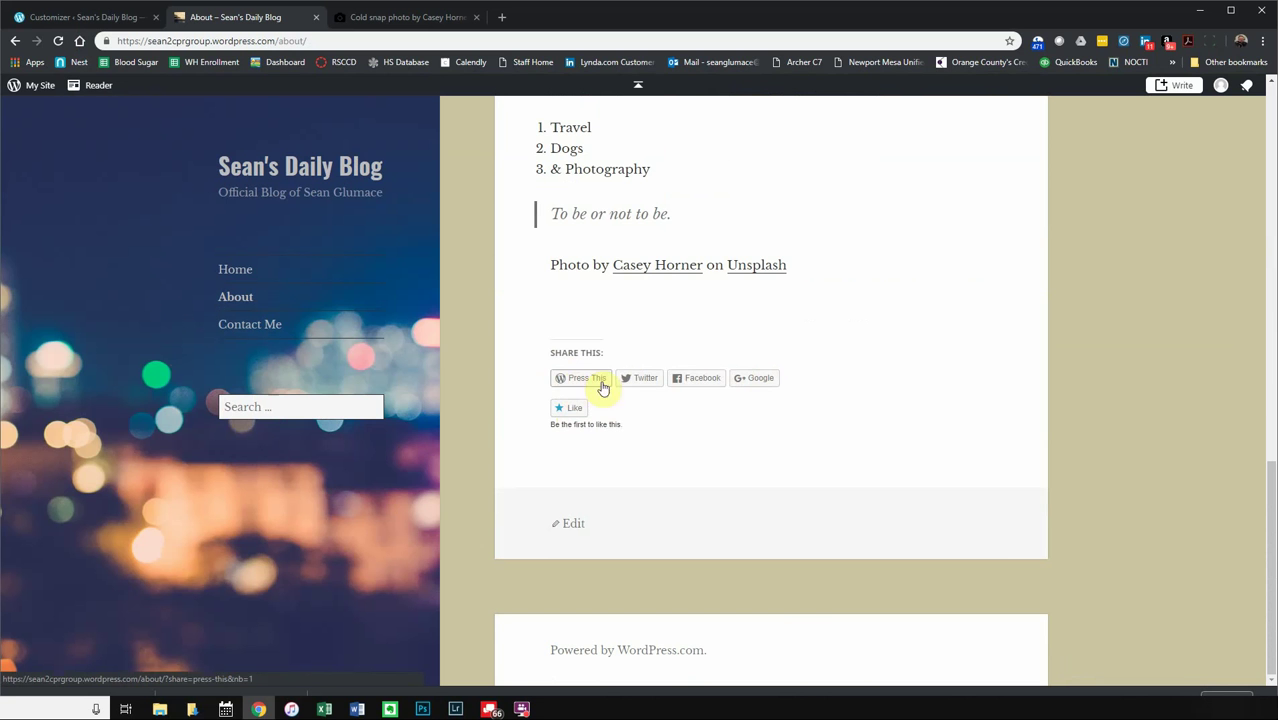
- Try sharing the About page to Facebook, close the share window, and return to the Customizer
left_click(700, 386)
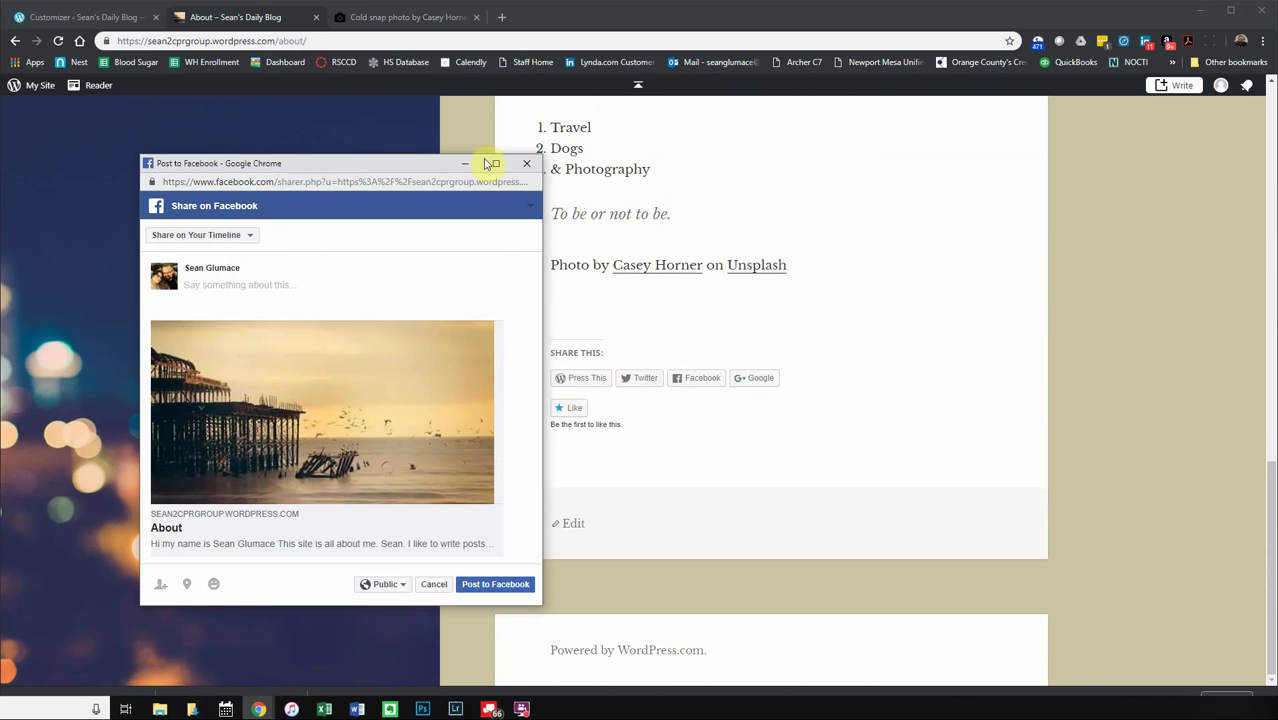
left_click(525, 165)
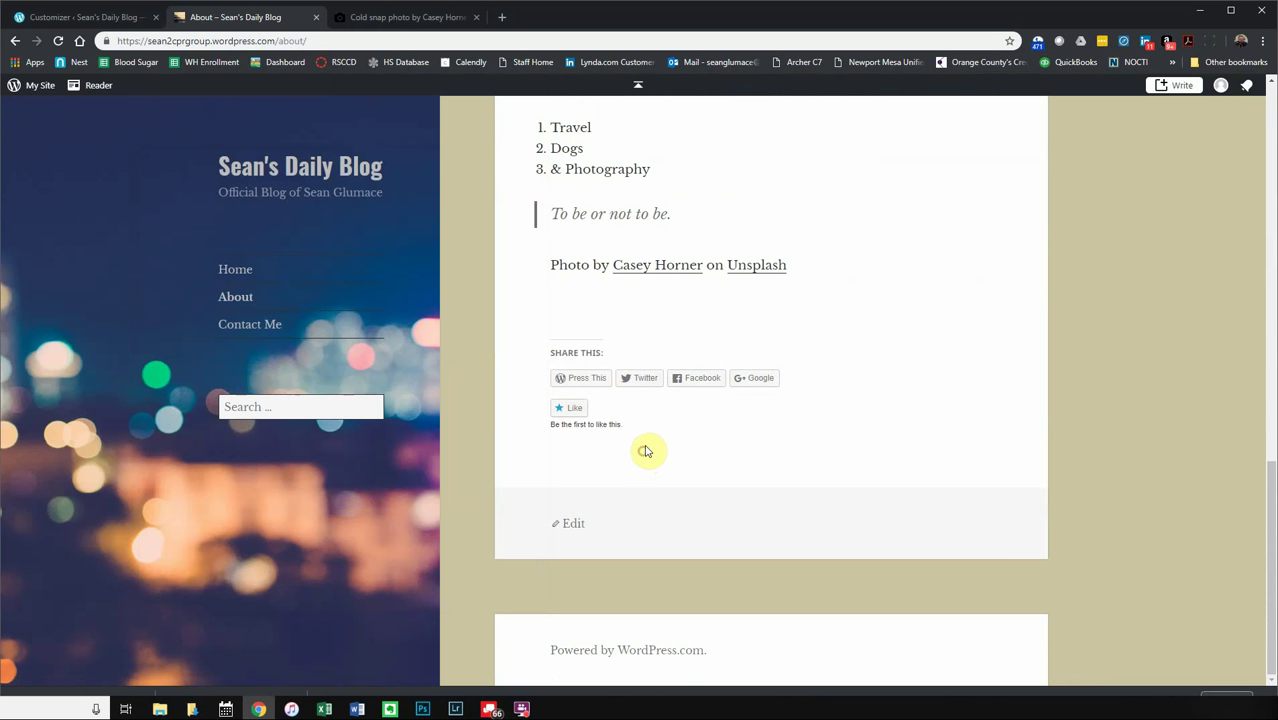
scroll(596, 400, "up", 20)
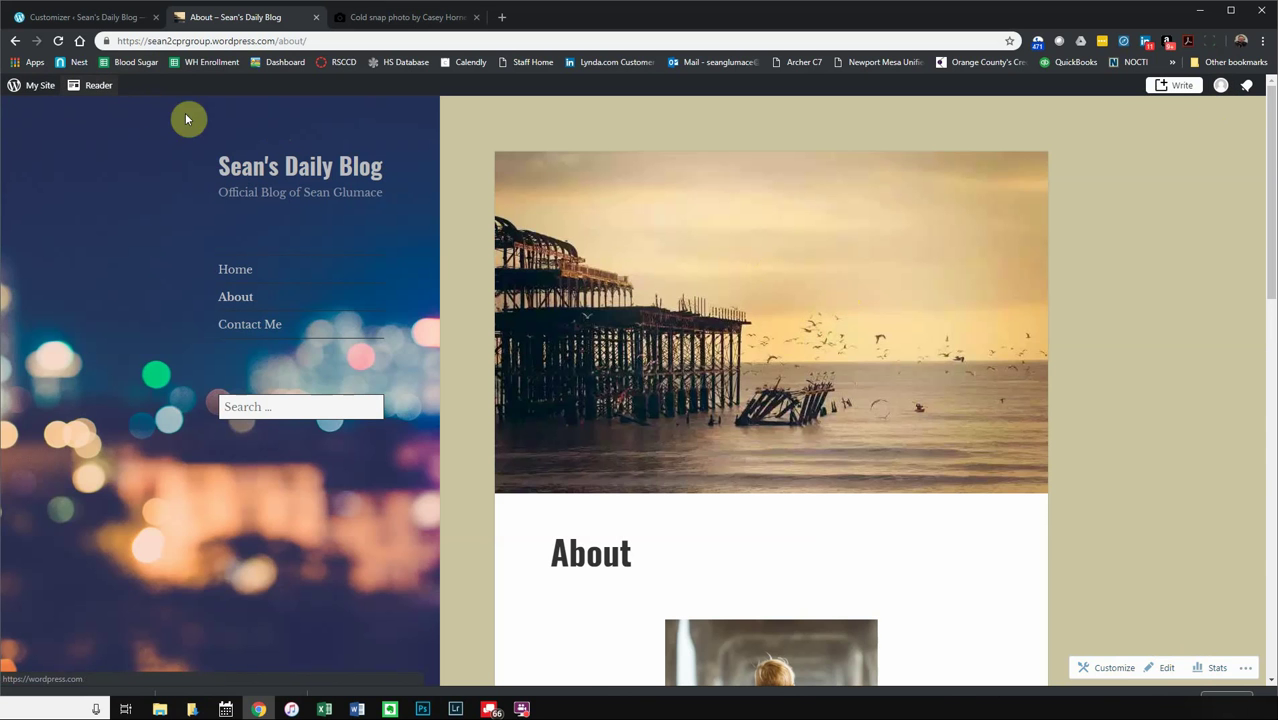
left_click(126, 20)
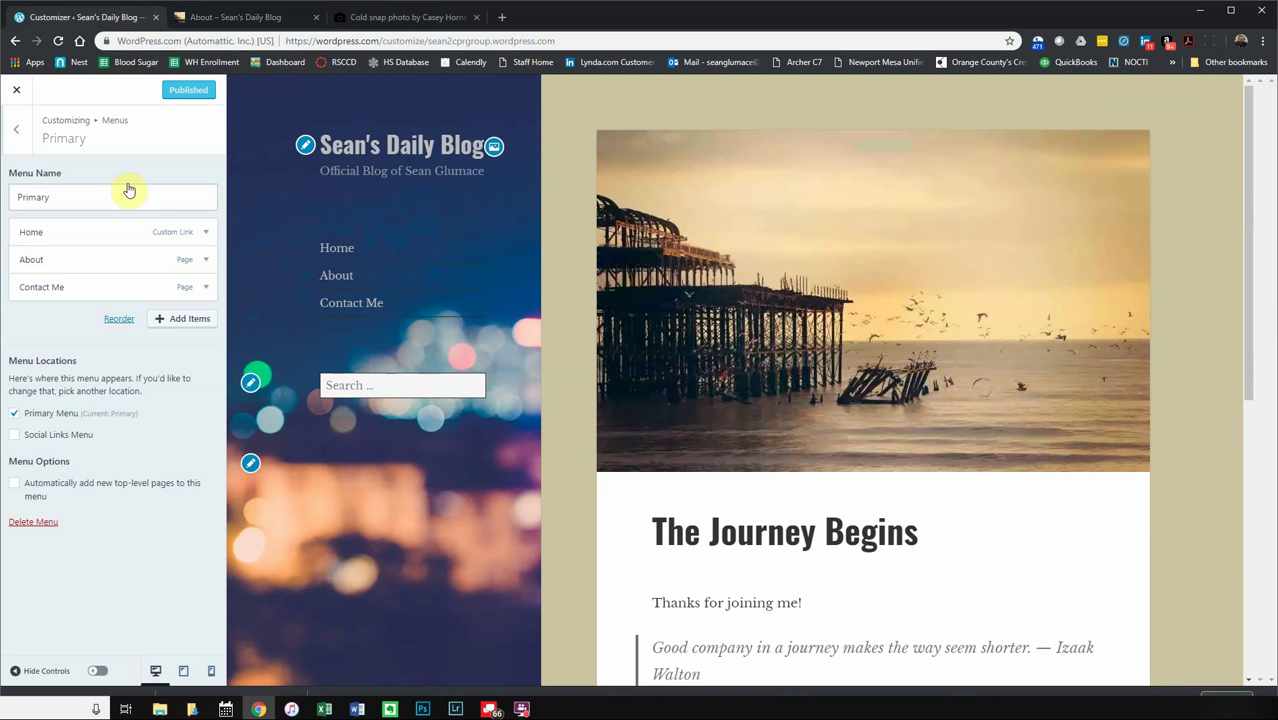
- Exit the Customizer and add a new post from the Blog Posts list
left_click(20, 94)
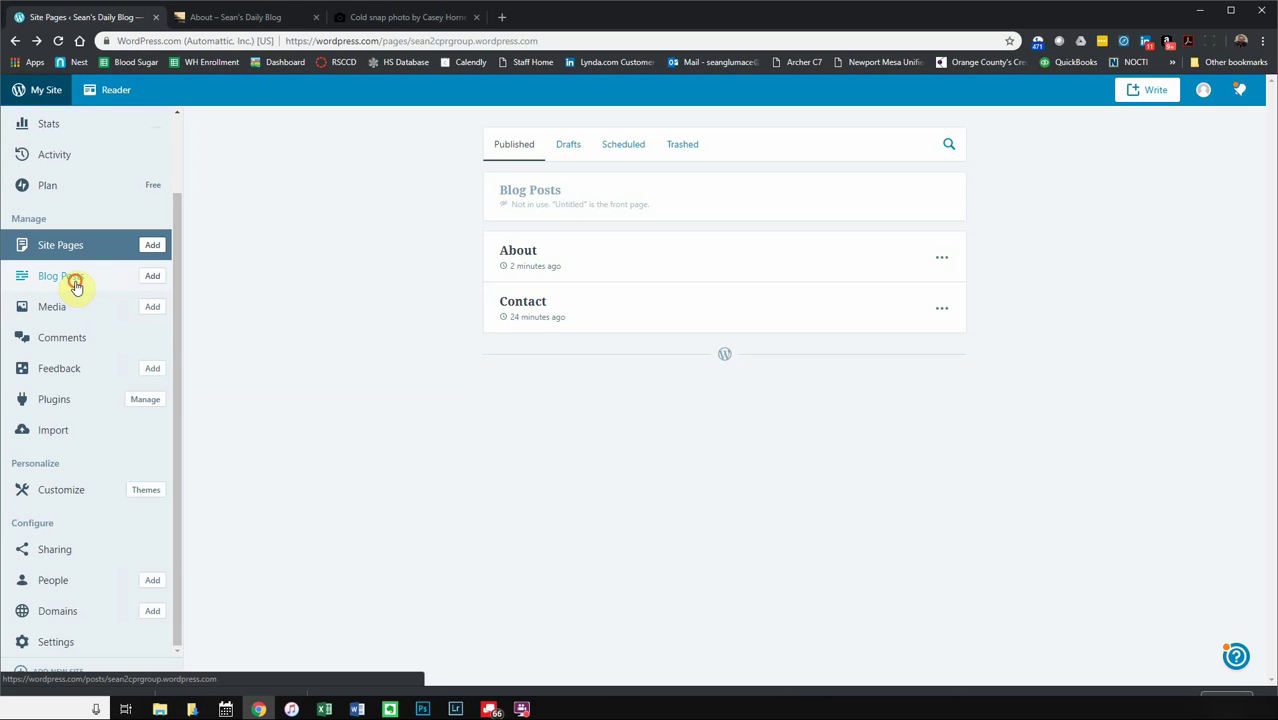
left_click(75, 284)
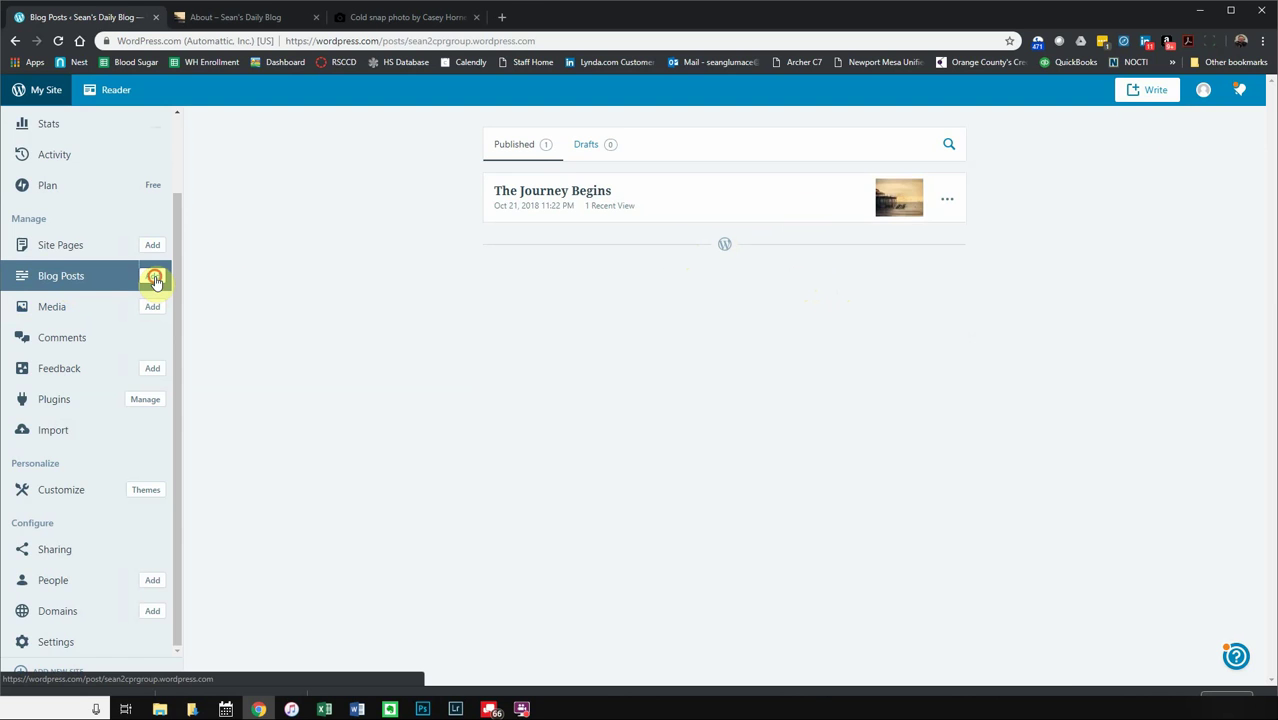
left_click(155, 279)
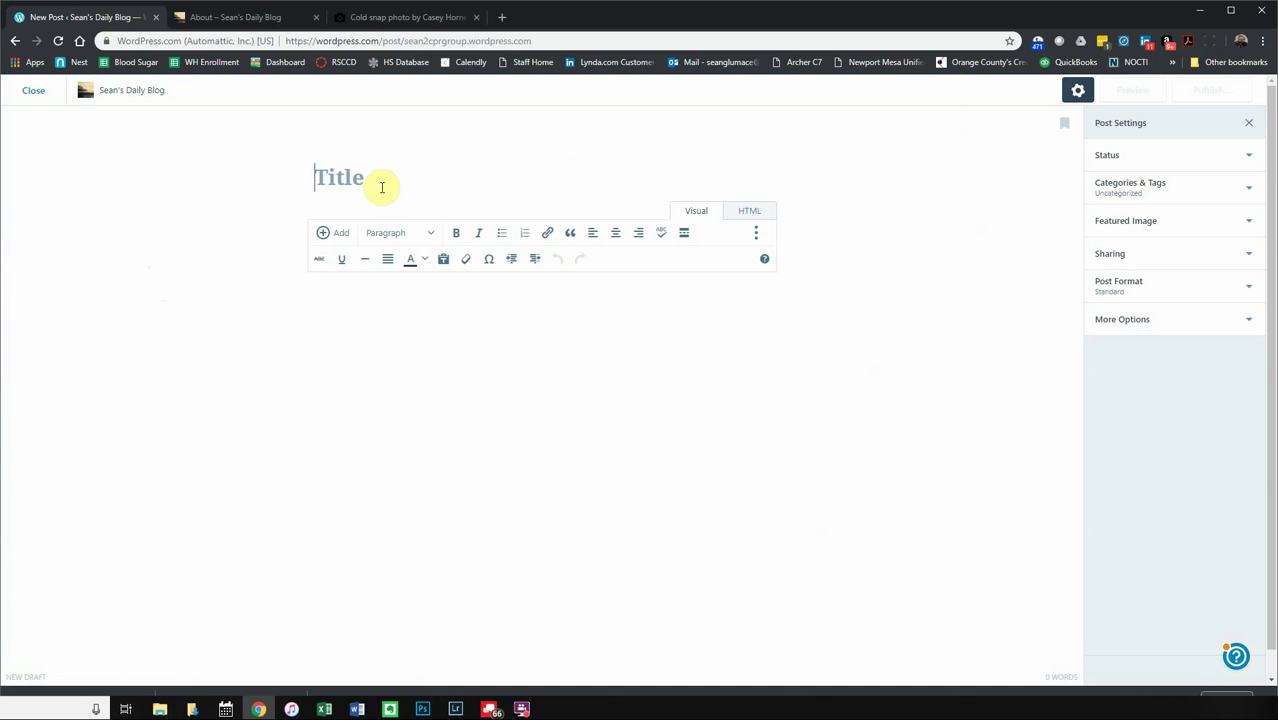
- Title the post 'Traveling in Europe - Summer 2018', add an opening sentence, and open a new tab
type("This is my")
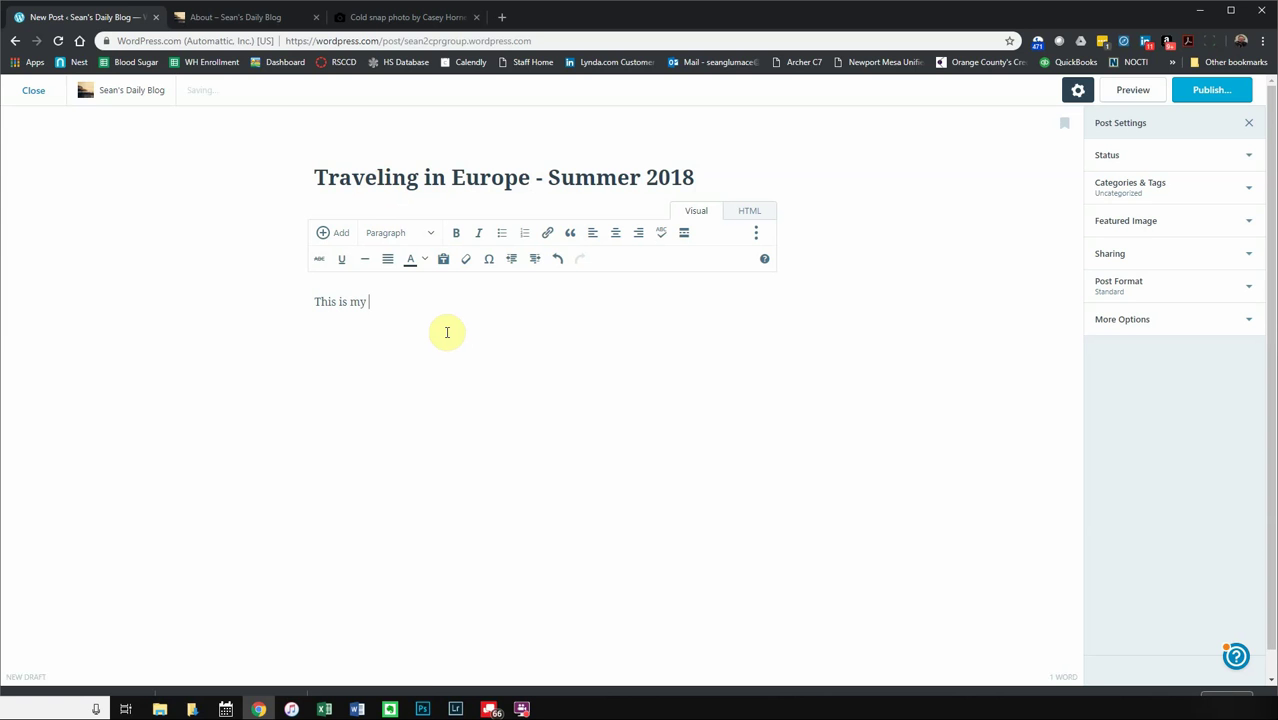
type("big post about traveling in Europe.")
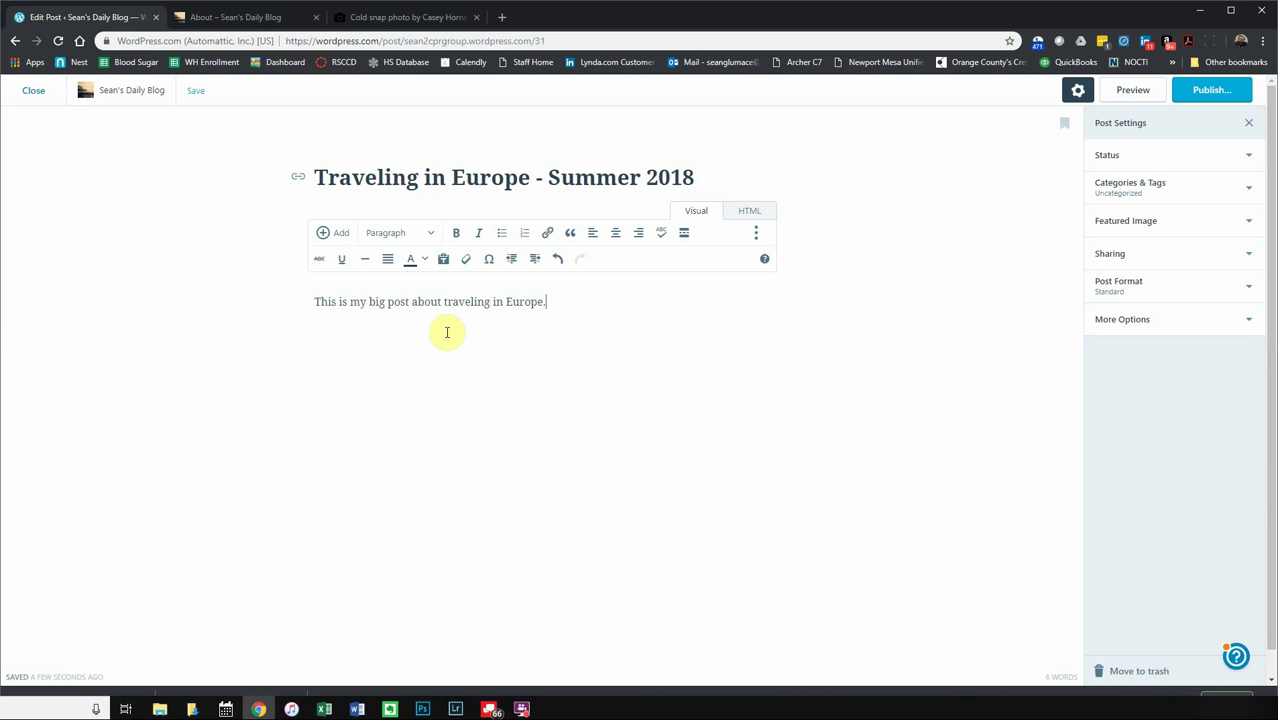
left_click(500, 20)
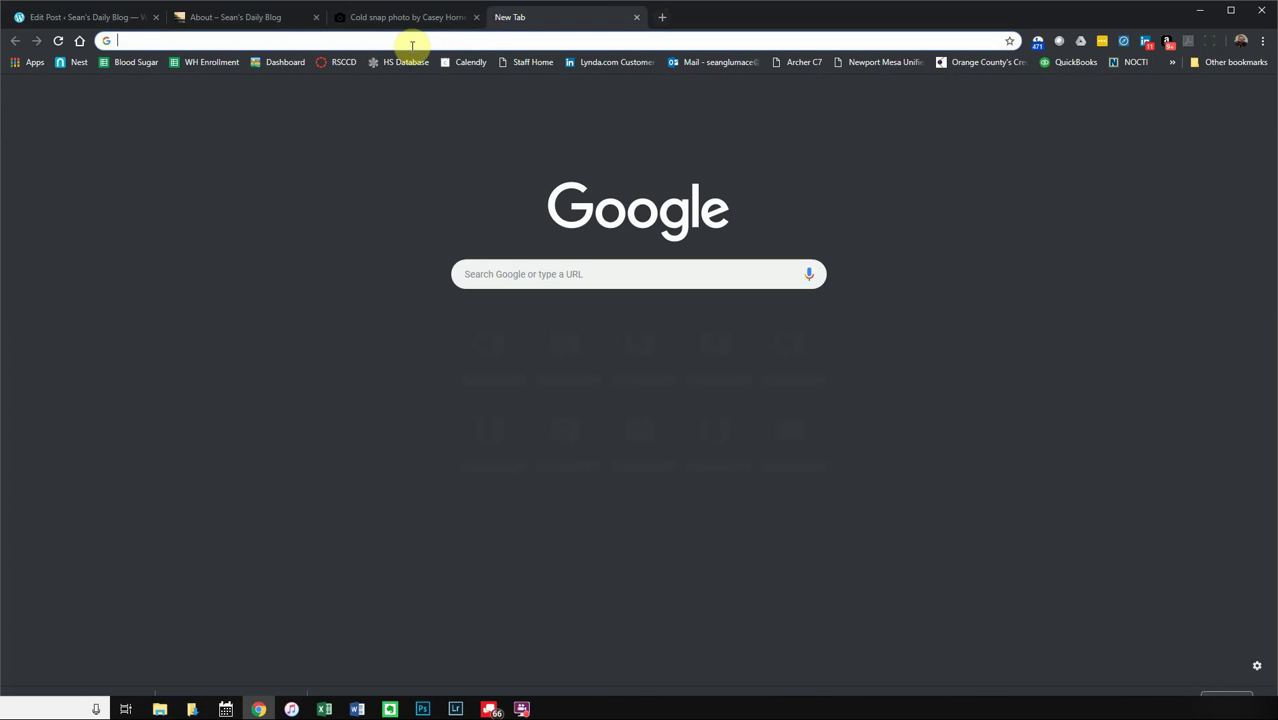
- Search Google for 'lorem ipsum' and open the lipsum.com 'Lorem Ipsum - All the facts' page
left_click(522, 277)
type("lor")
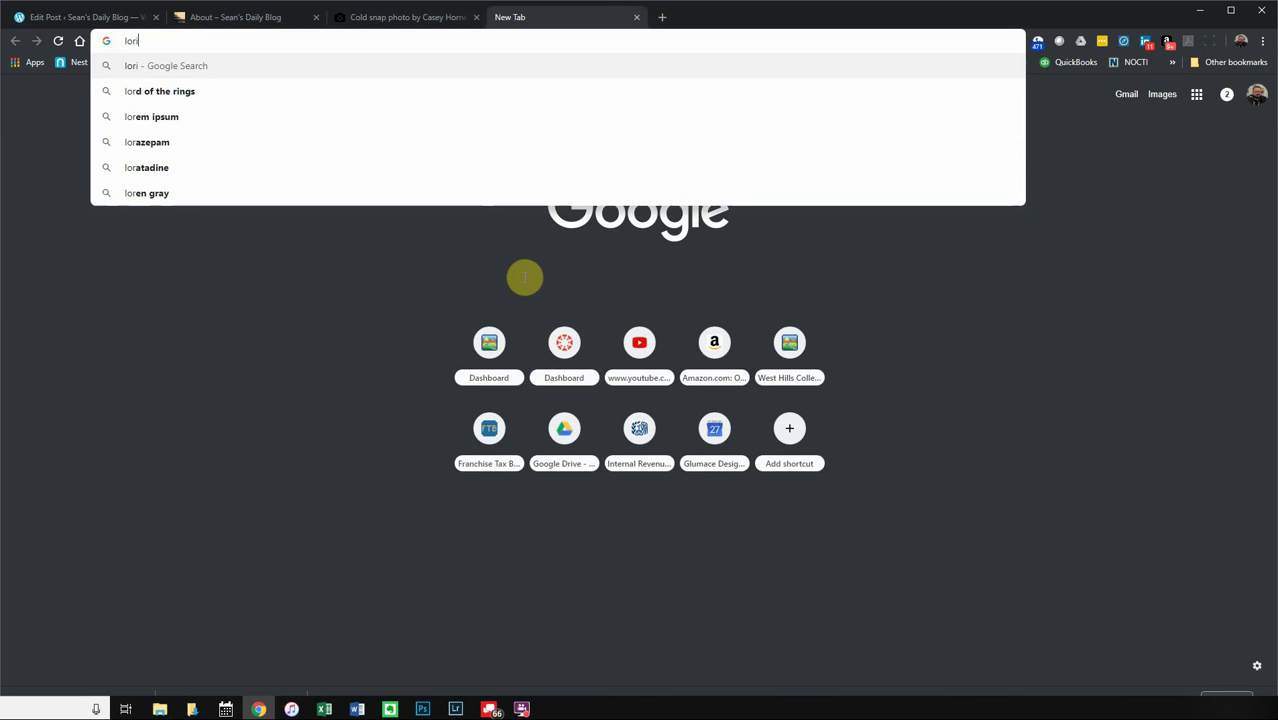
type("um i")
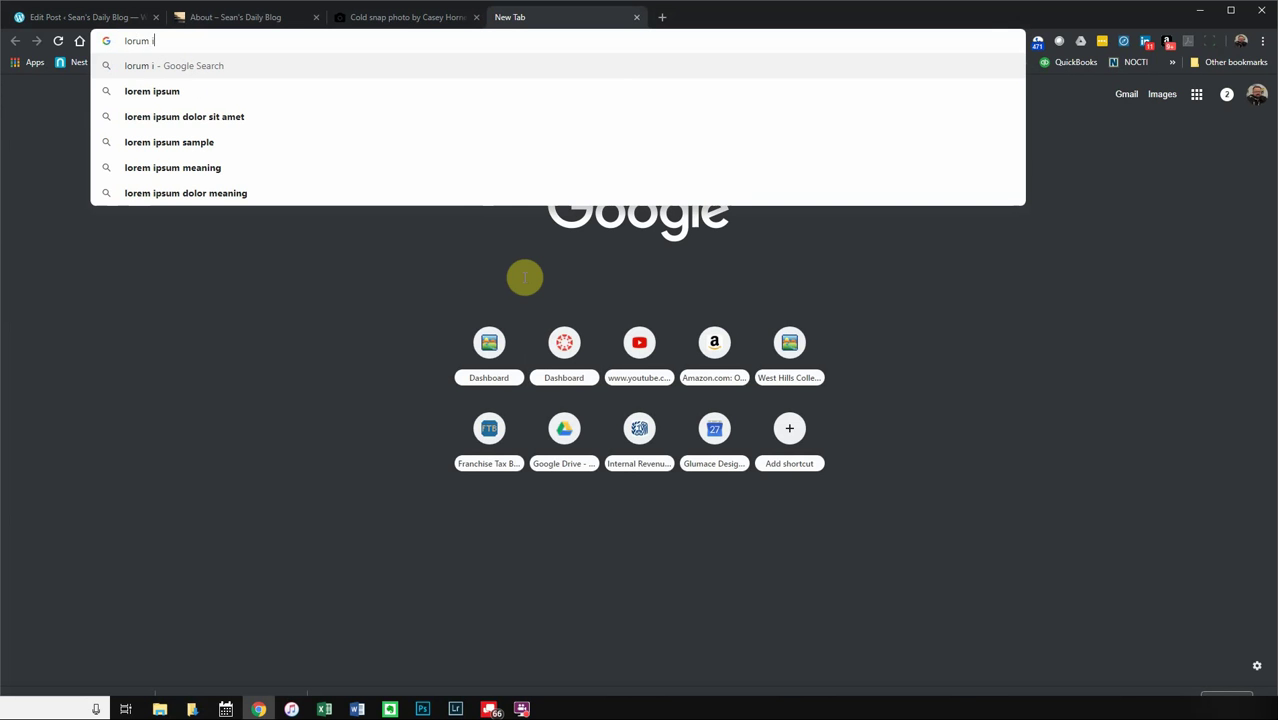
left_click(150, 92)
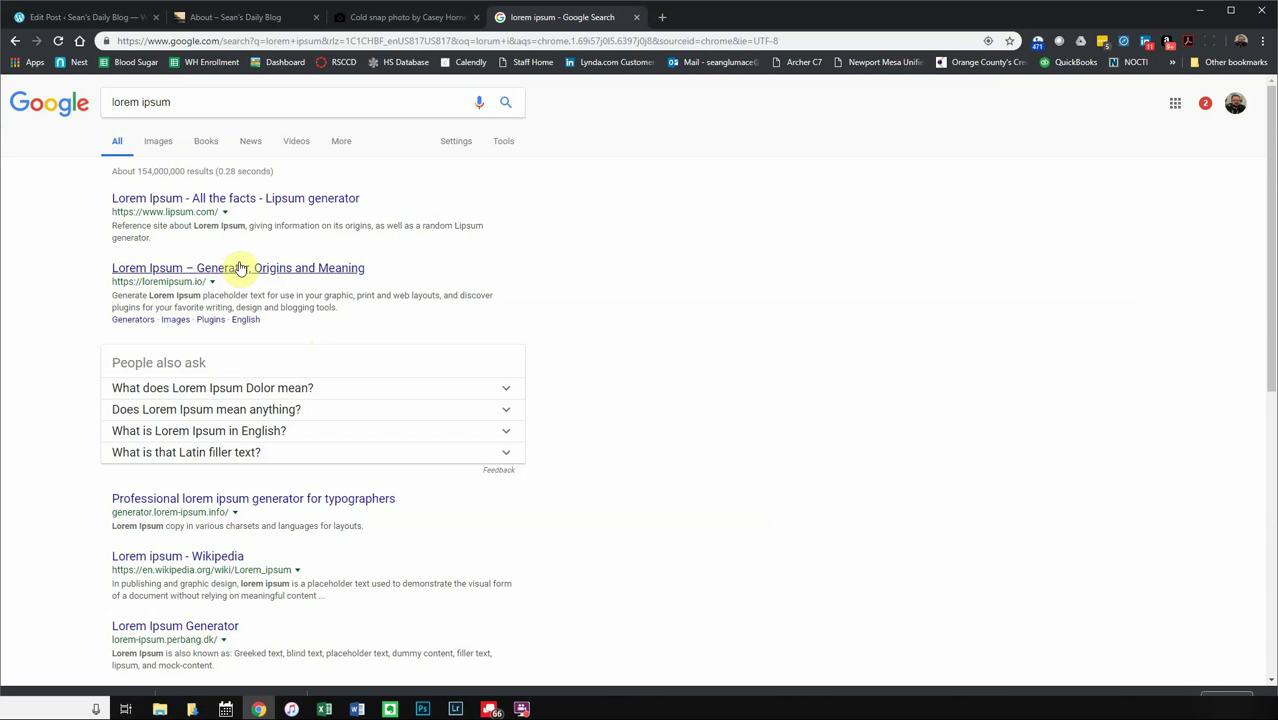
left_click(267, 204)
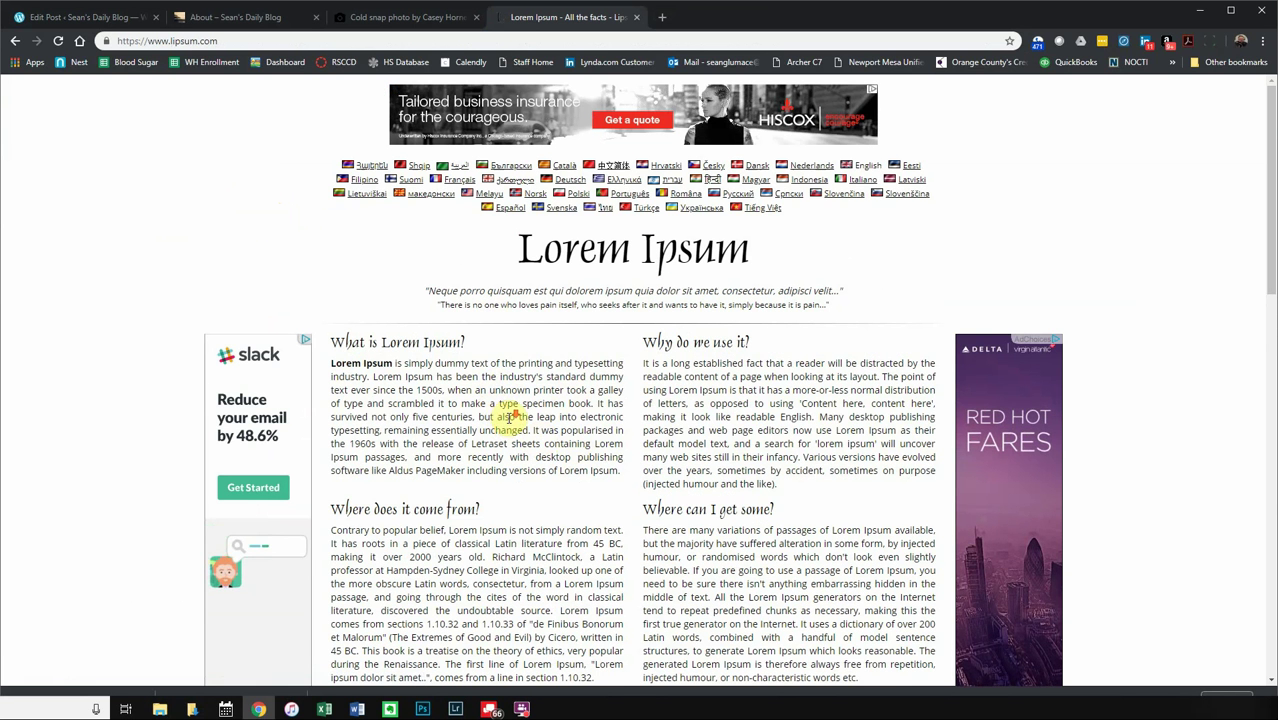
- Generate five paragraphs (444 words) of Lorem Ipsum on lipsum.com
scroll(510, 415, "down", 2)
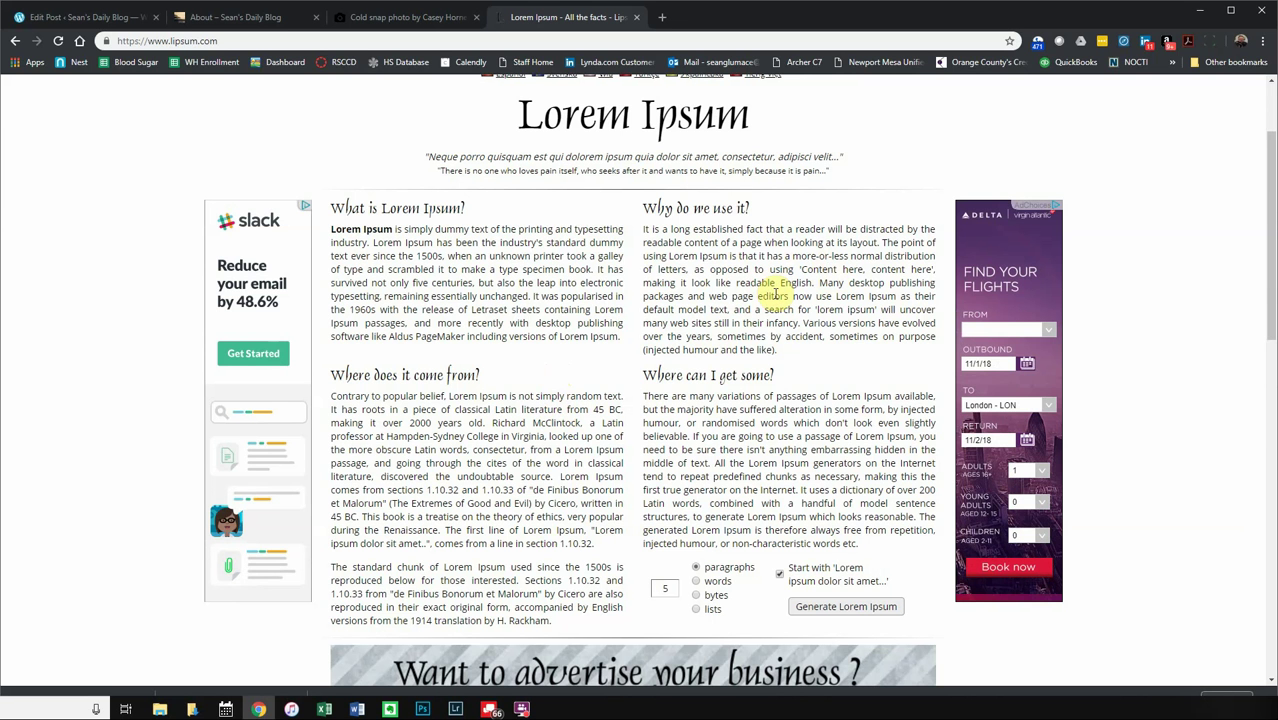
scroll(790, 340, "down", 3)
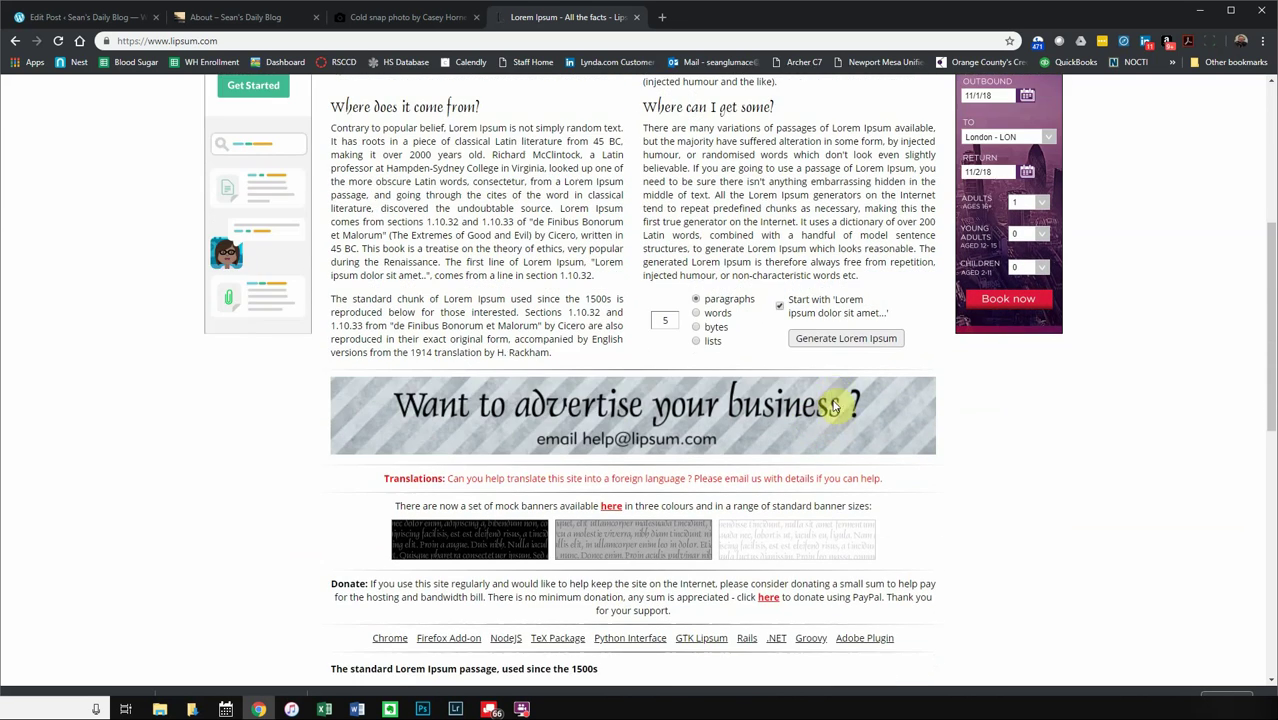
left_click(826, 339)
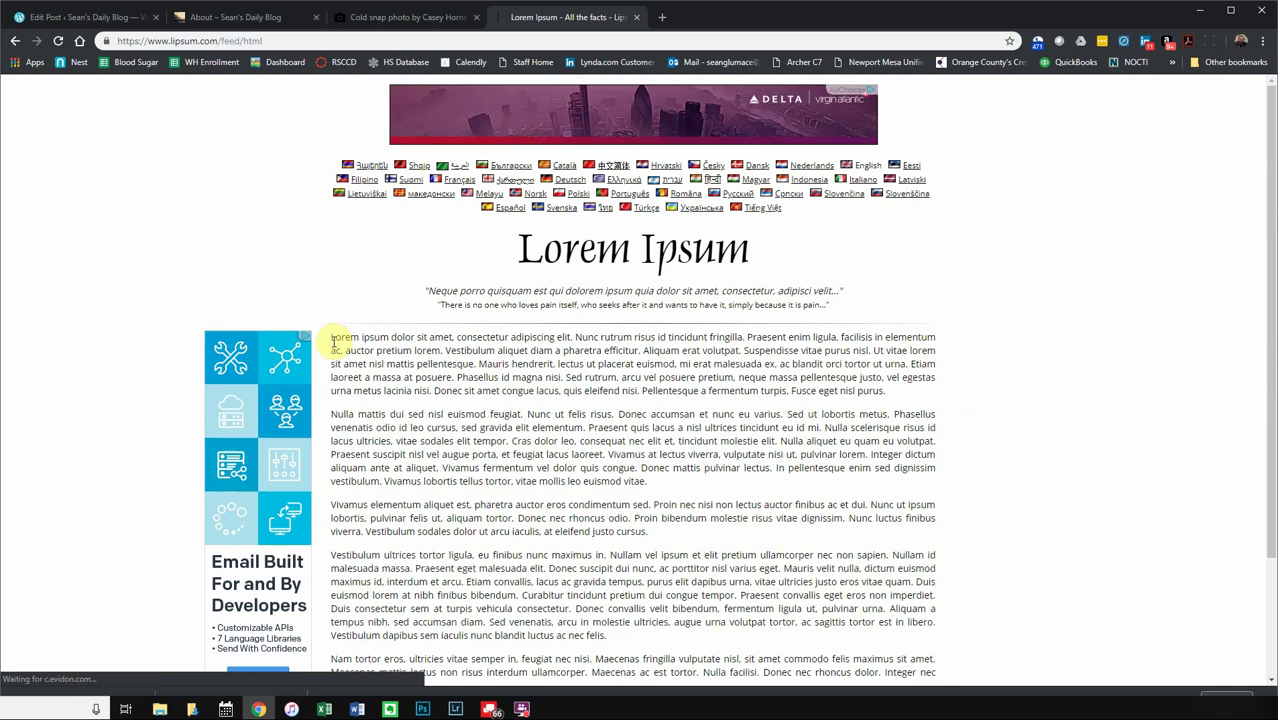
- Copy the generated paragraphs and switch back to the blog's About page tab
left_click_drag(331, 338, 647, 542)
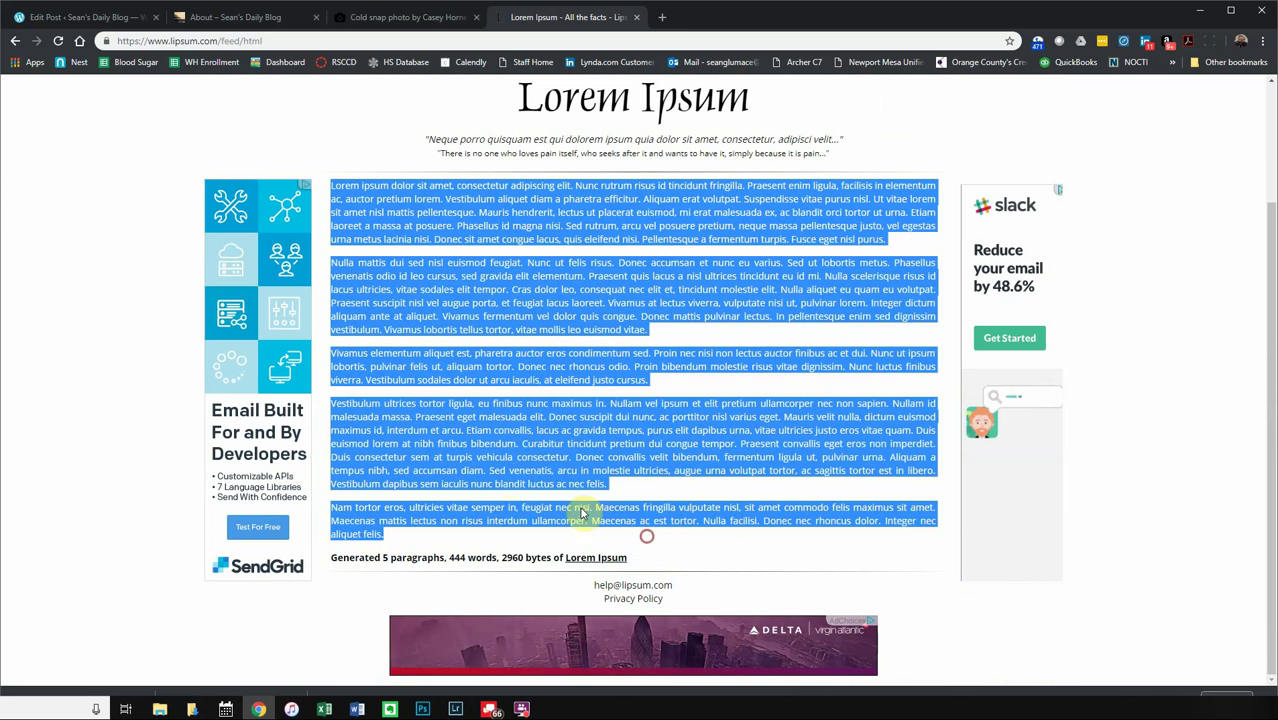
right_click(510, 483)
left_click(582, 492)
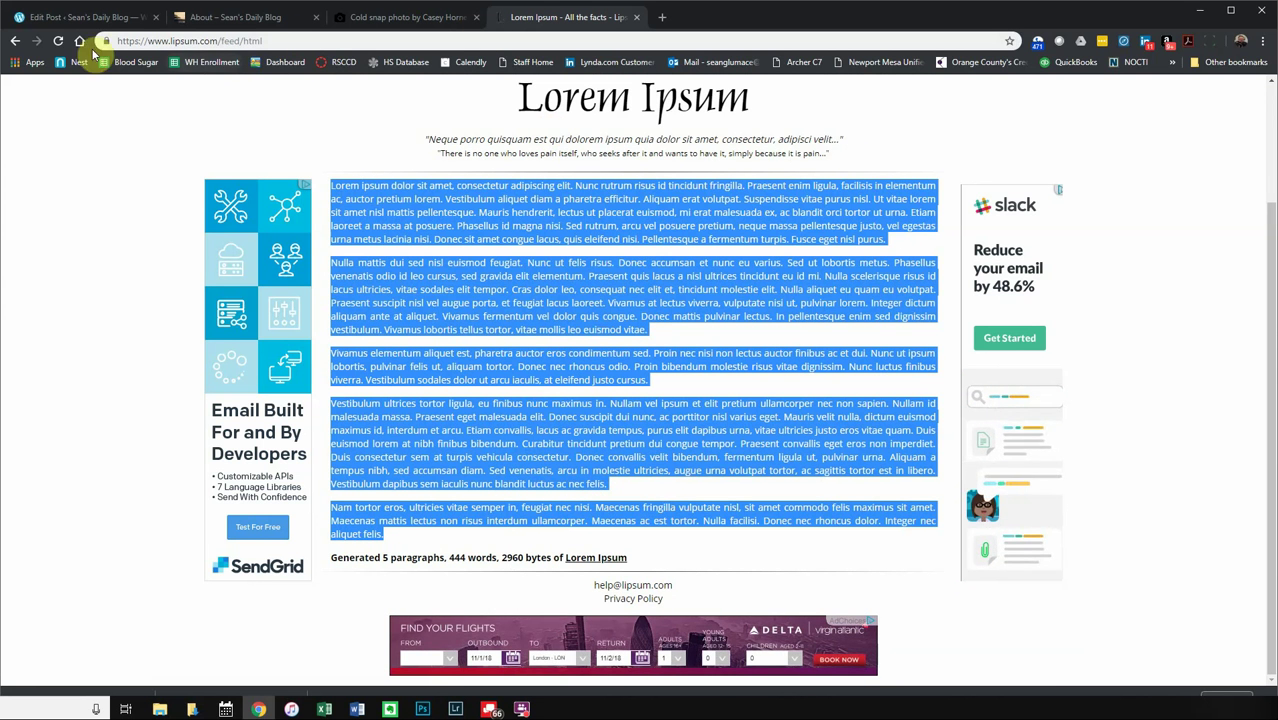
left_click(16, 41)
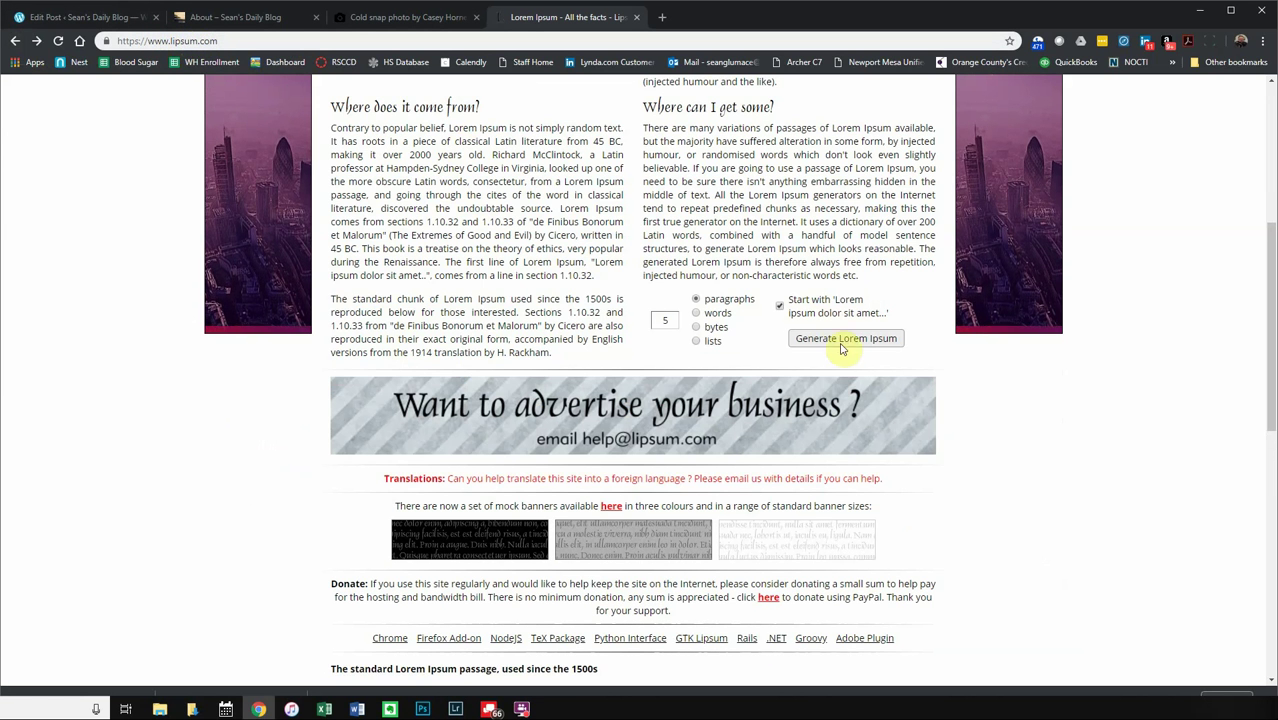
left_click(240, 26)
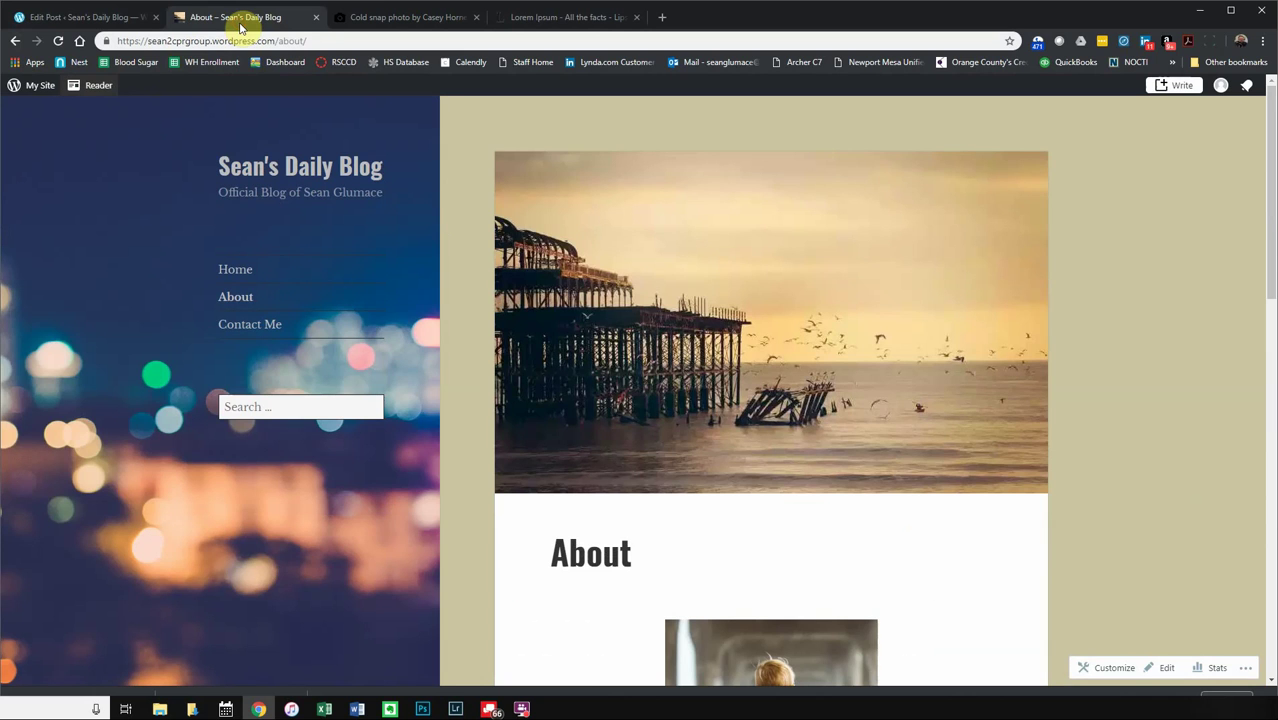
- Paste the Lorem Ipsum paragraphs into the post body, bringing it to 453 words
left_click(88, 18)
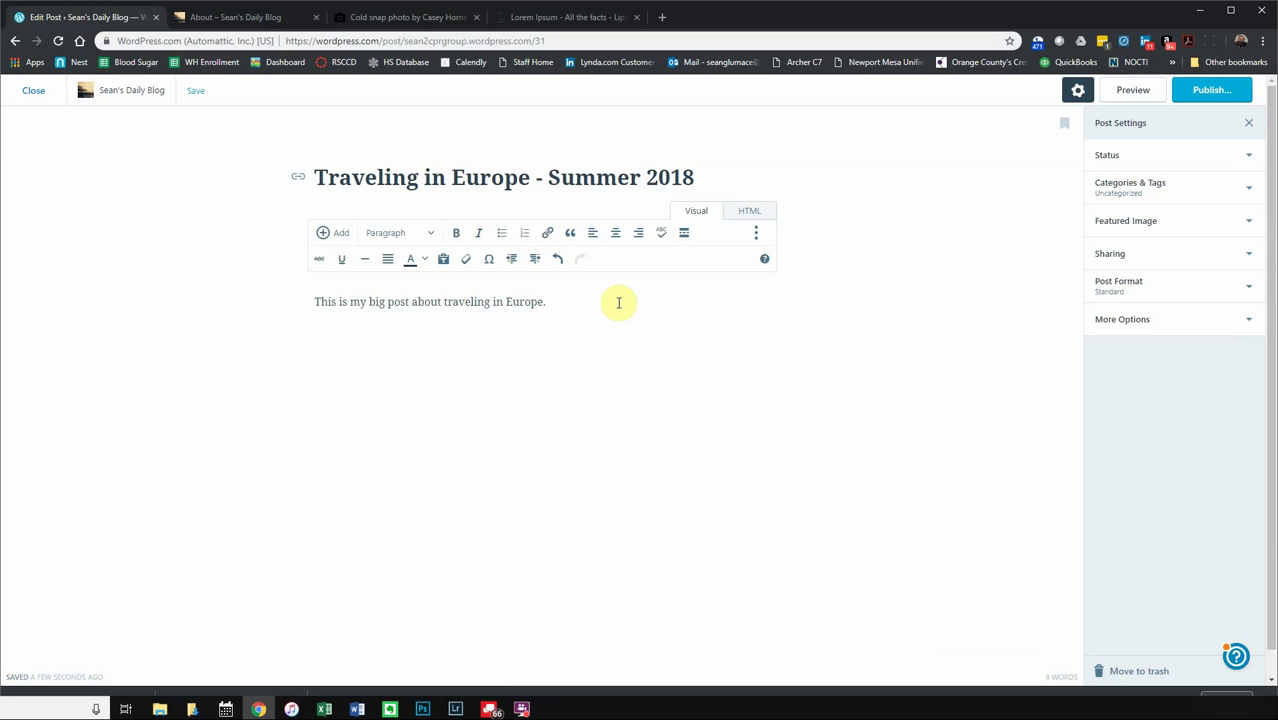
key("ctrl+v")
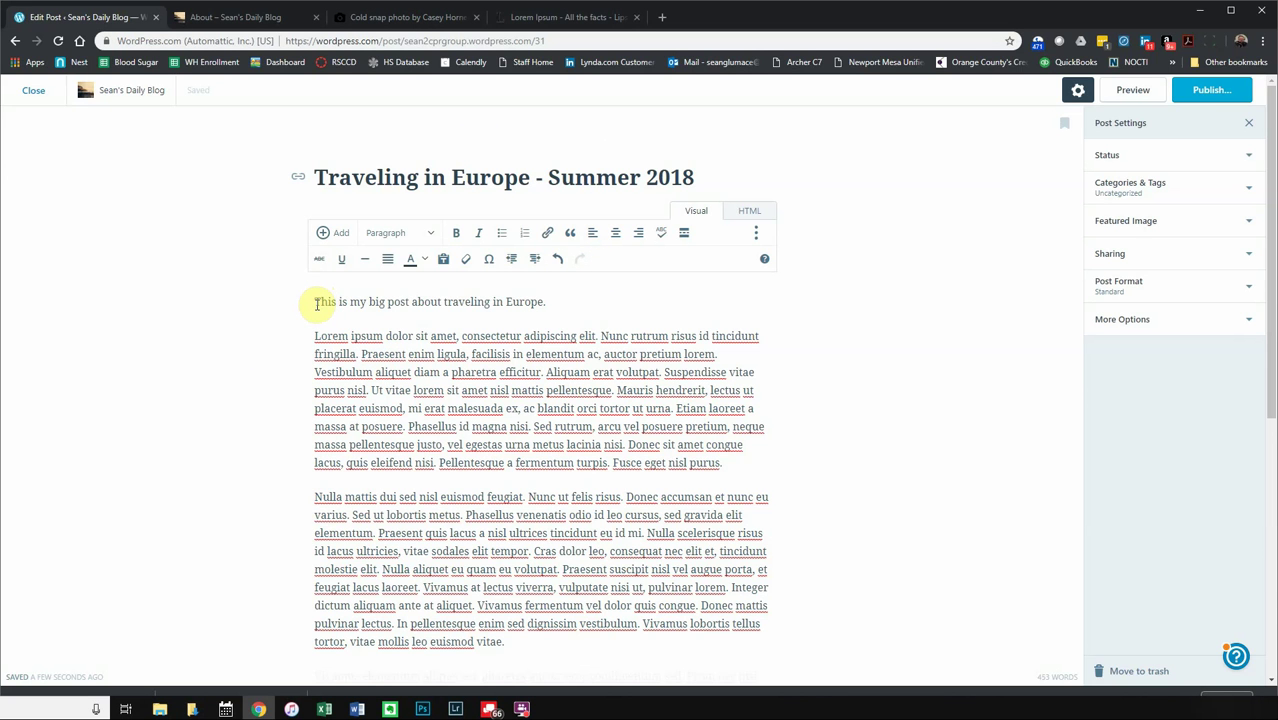
left_click(316, 303)
left_click(335, 236)
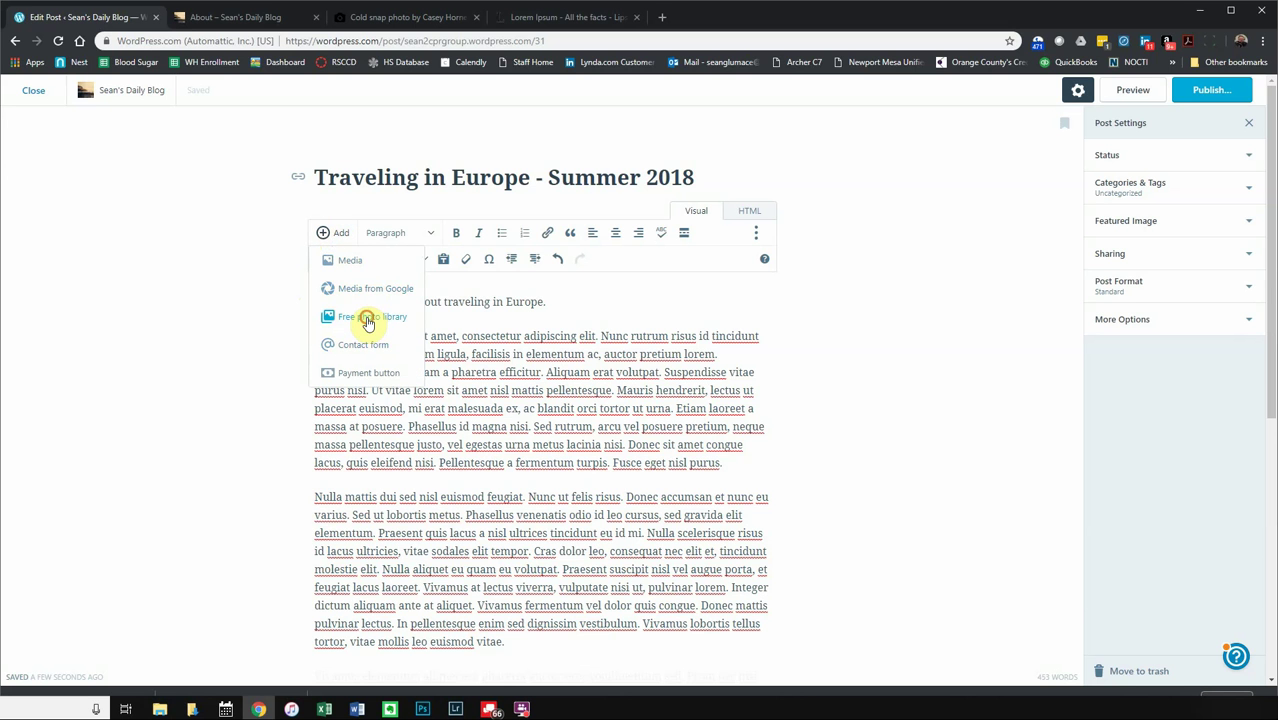
- Search the free photo library for 'london' and insert the bridge and Big Ben photo
left_click(368, 318)
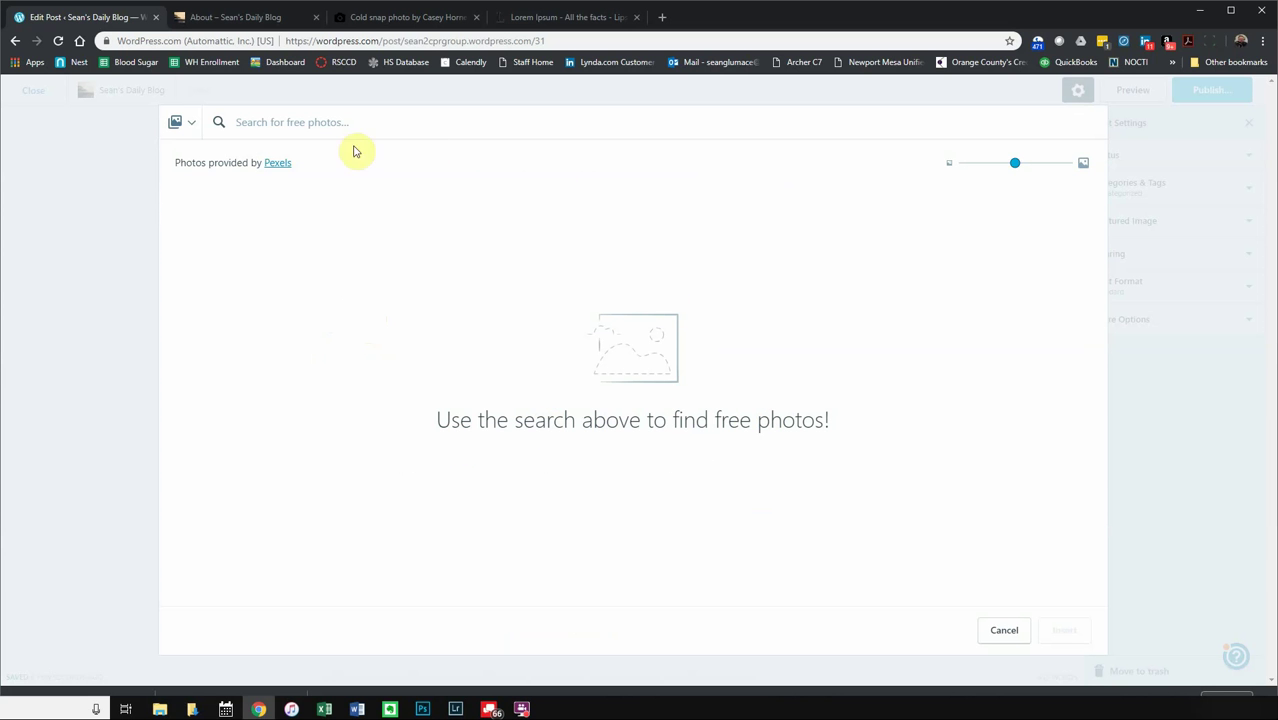
left_click(311, 131)
type("london")
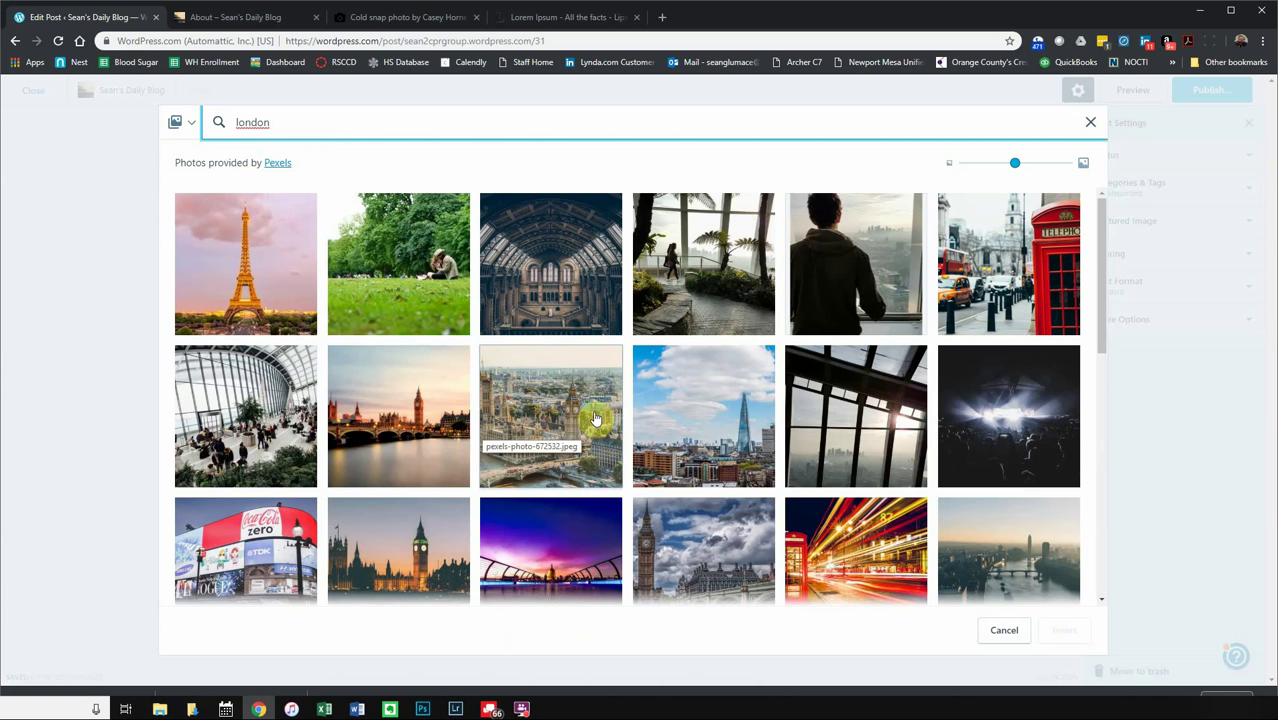
left_click(433, 409)
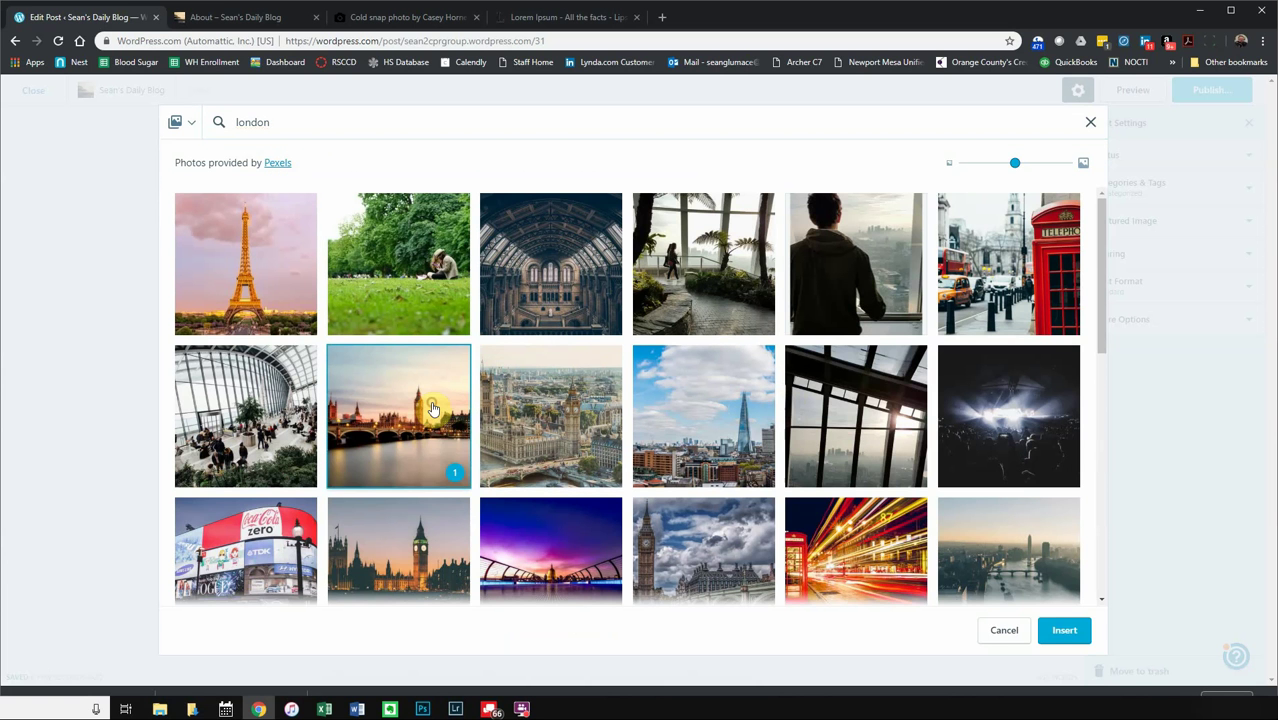
left_click(1062, 628)
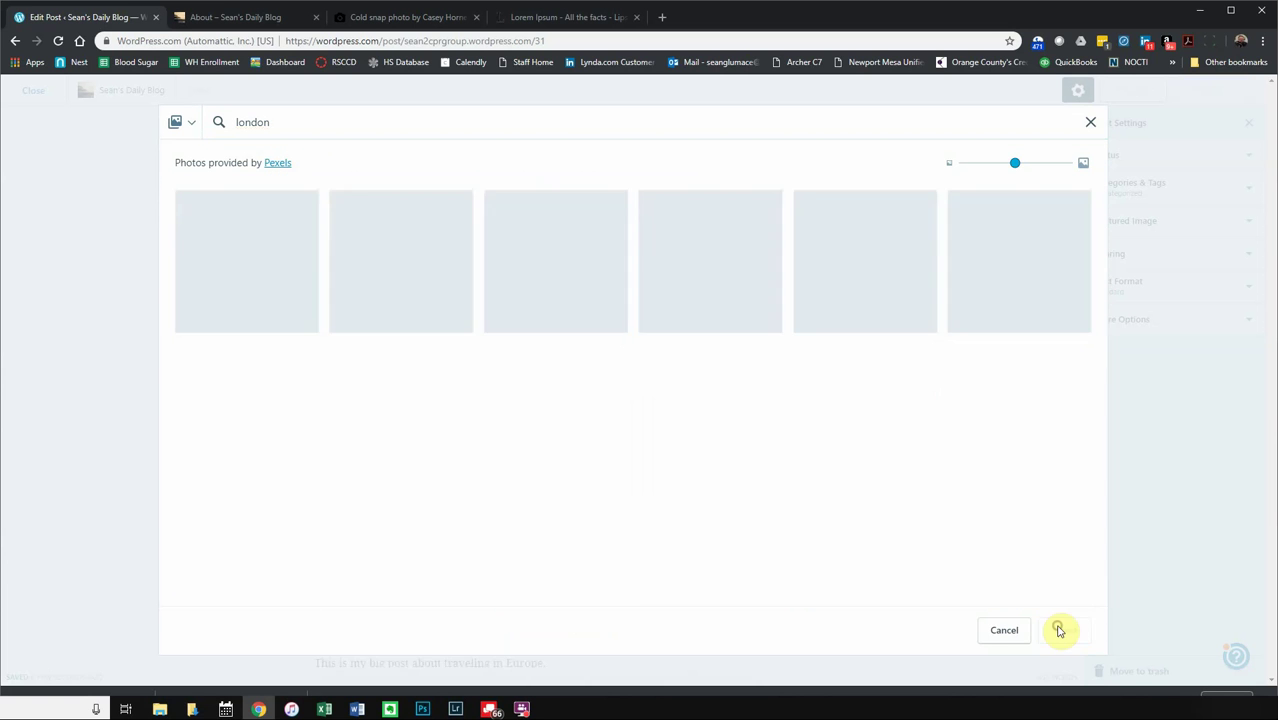
- Try shrinking the Big Ben photo to half size, then restore it to full width
scroll(690, 464, "down", 3)
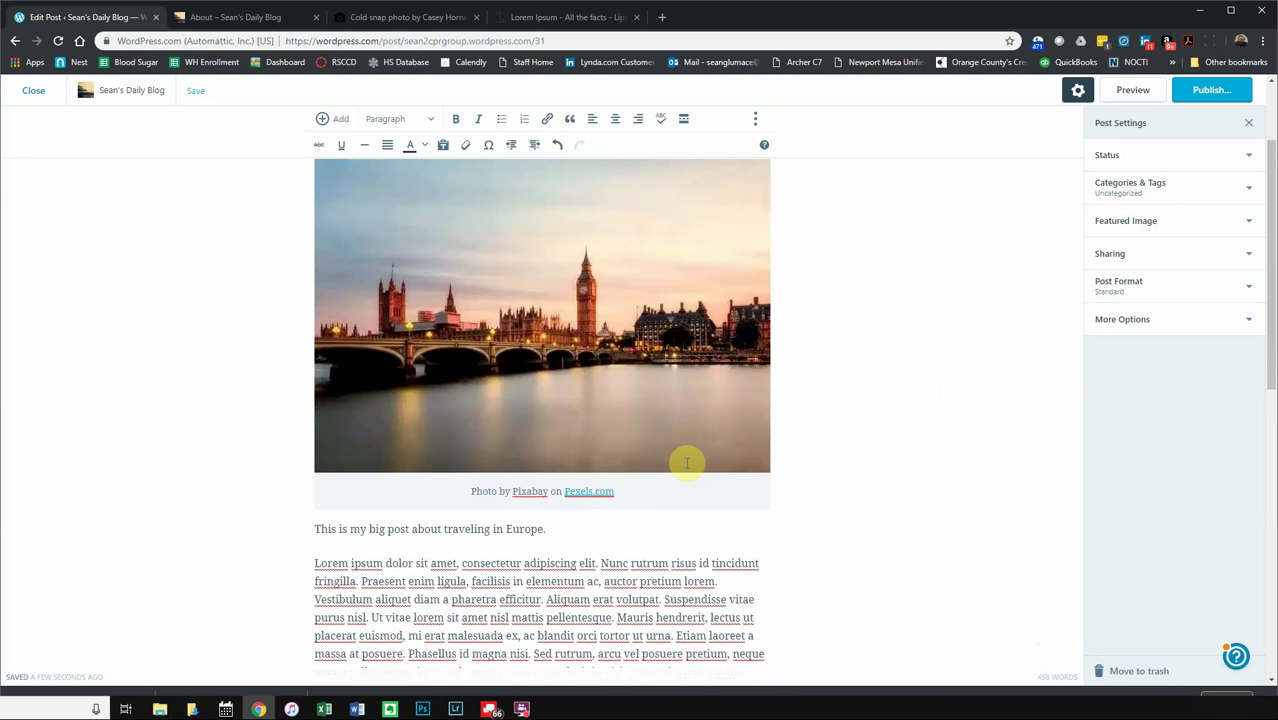
scroll(687, 462, "up", 3)
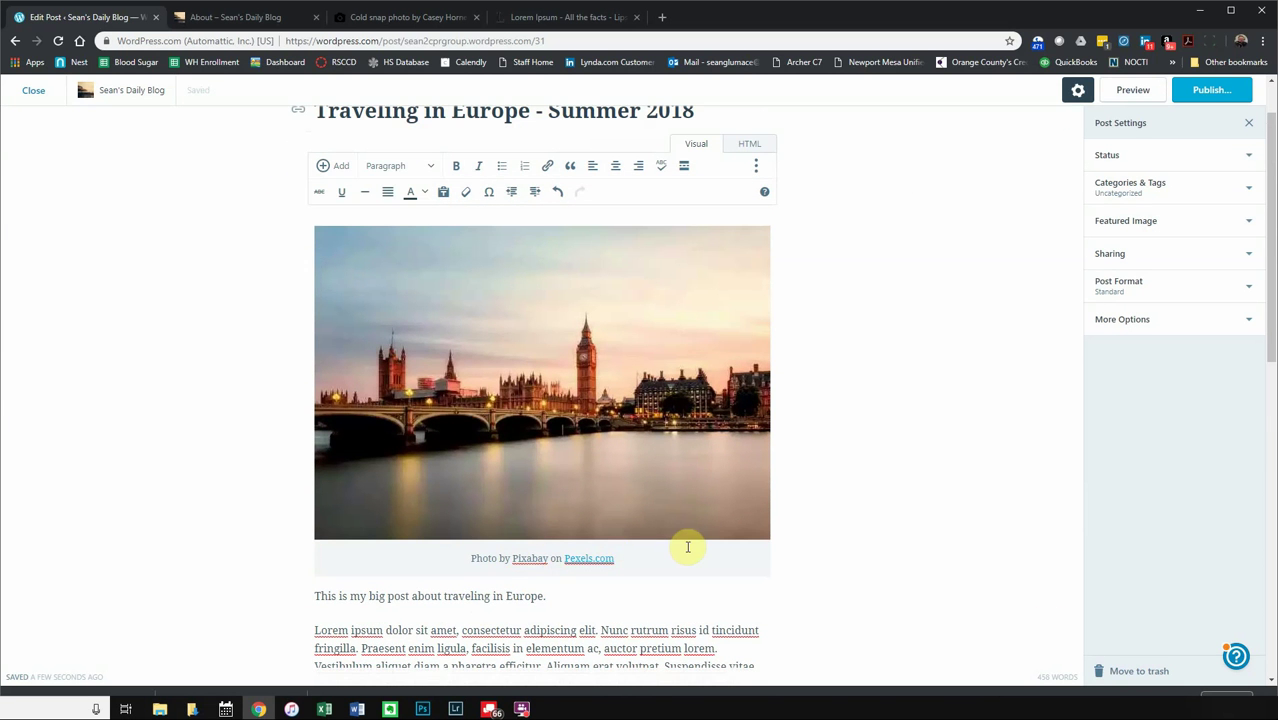
left_click(678, 464)
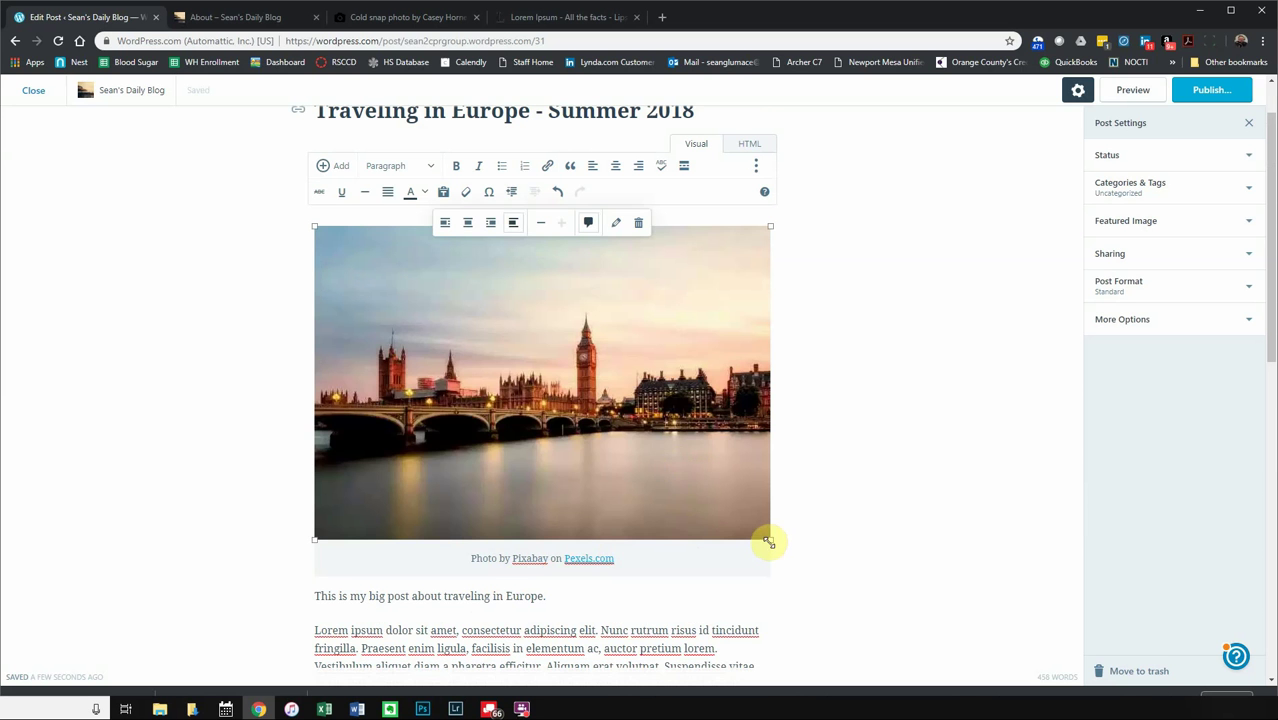
left_click_drag(768, 541, 537, 431)
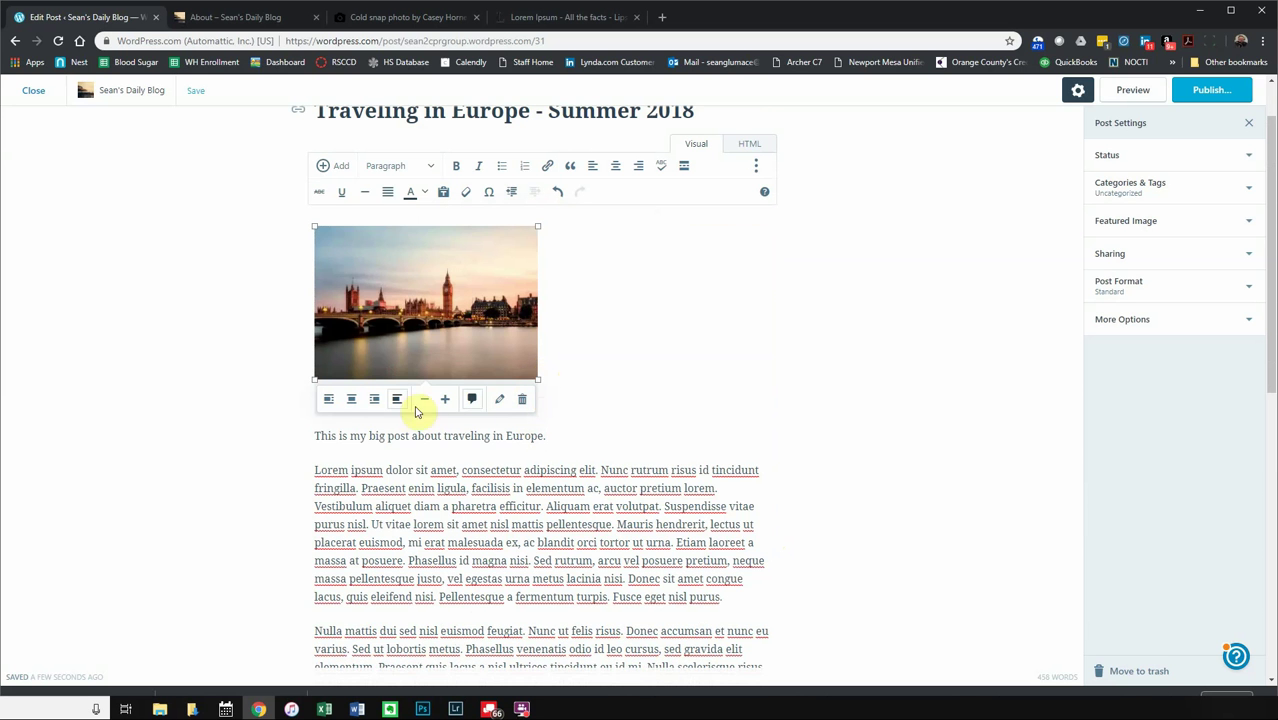
left_click(445, 400)
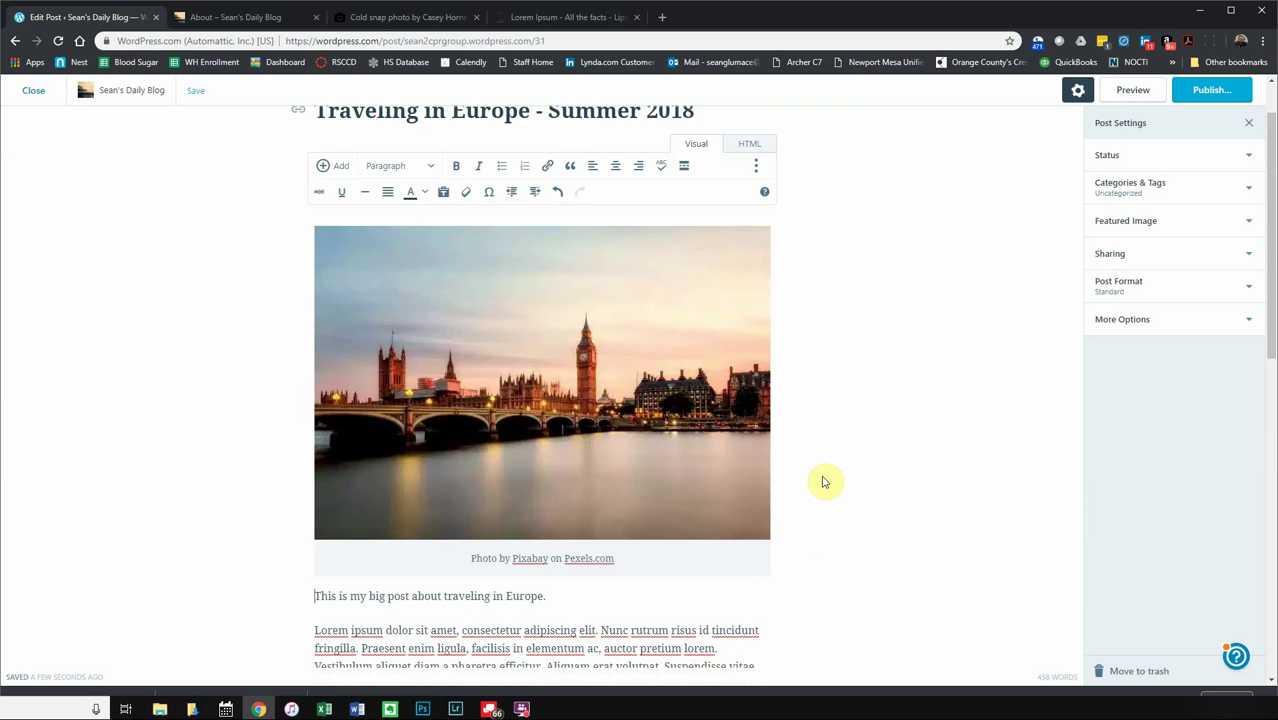
- At the Nulla paragraph, open the free photo library again and search 'paris'
scroll(828, 478, "down", 3)
left_click(317, 523)
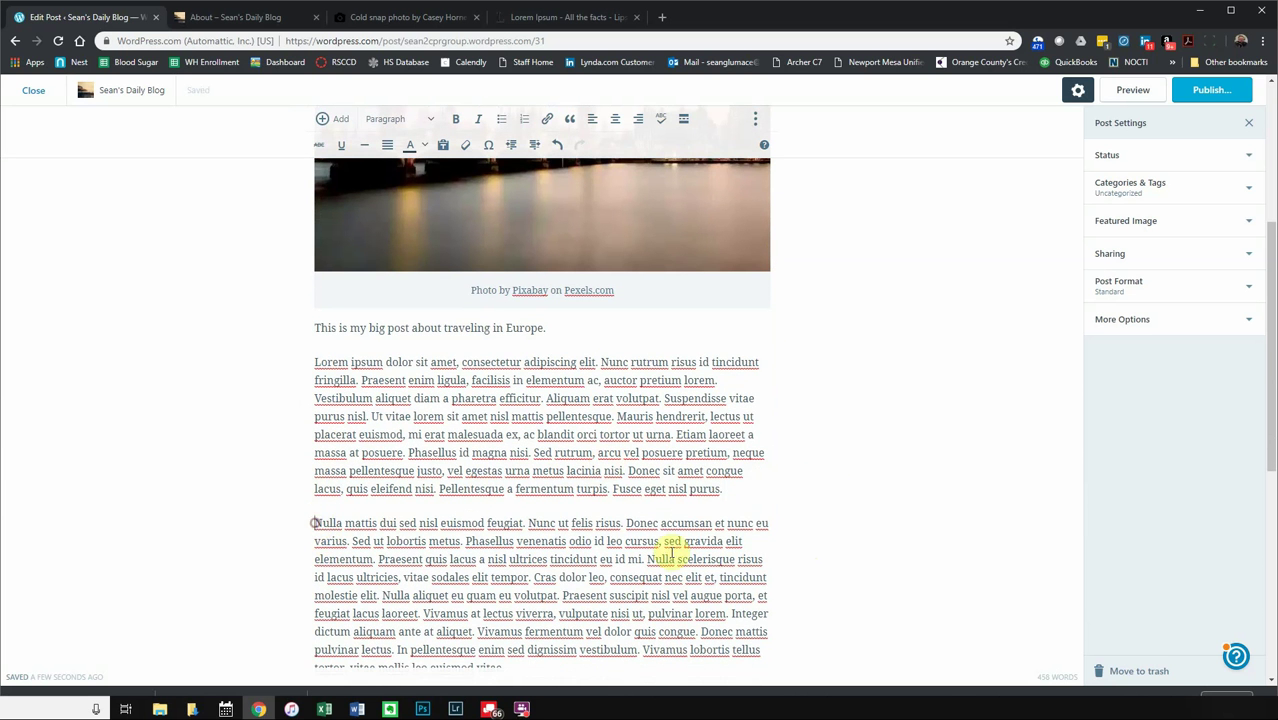
scroll(652, 545, "down", 2)
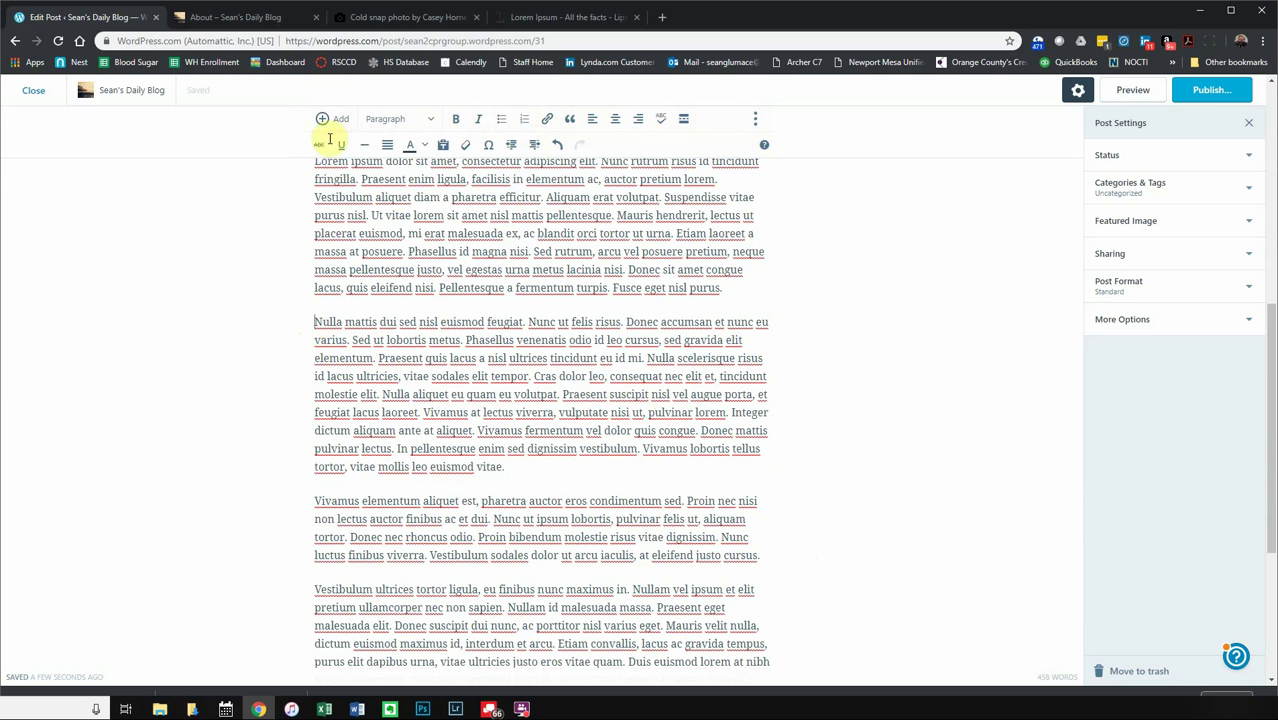
left_click(329, 118)
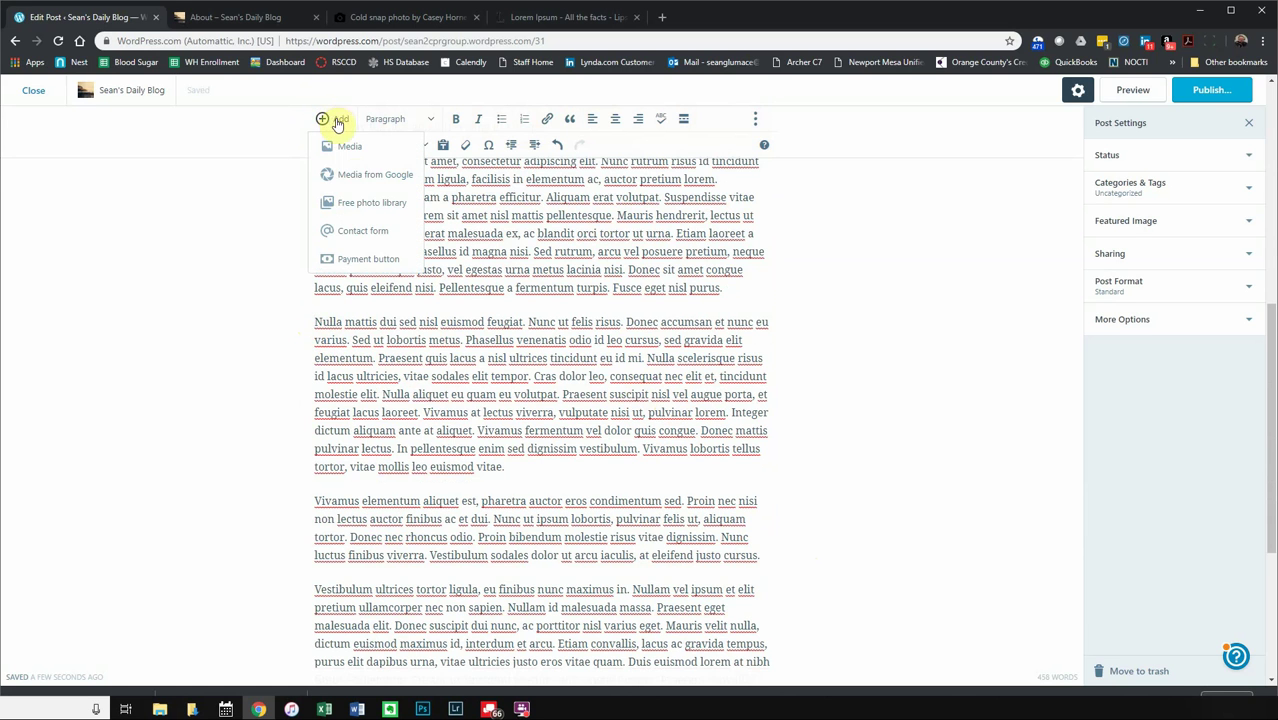
left_click(352, 203)
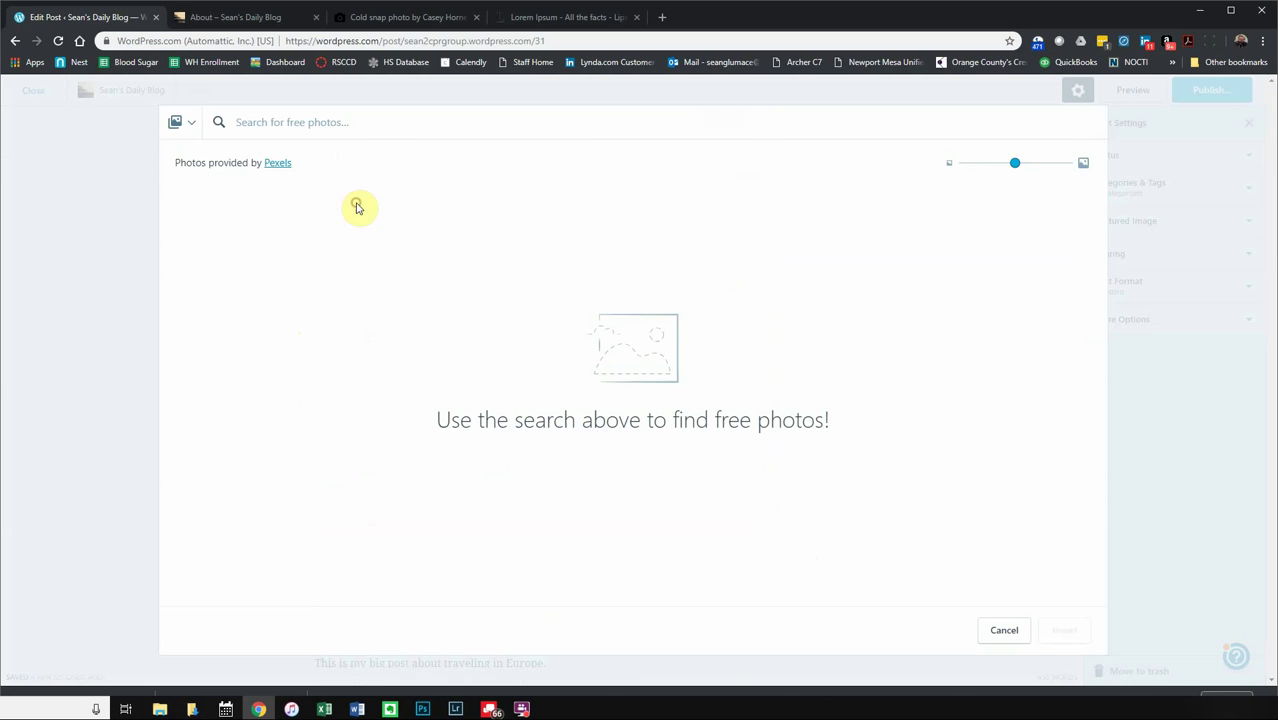
left_click(301, 128)
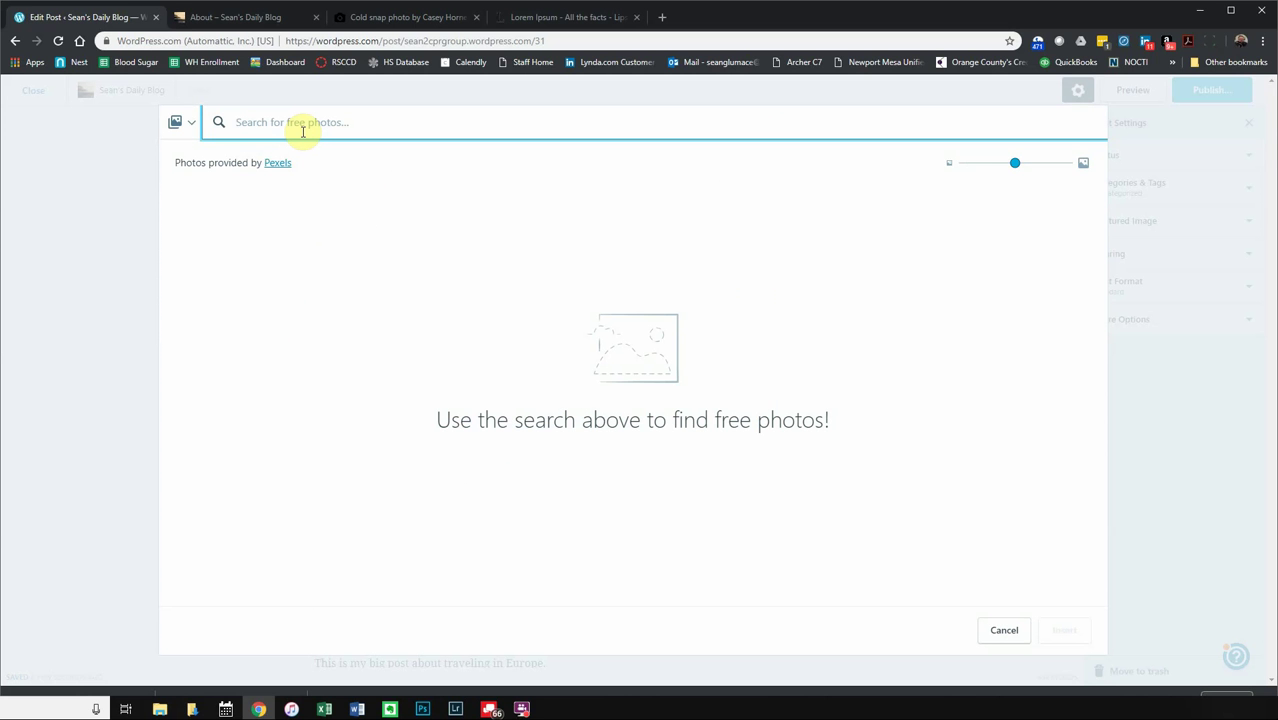
type("paris")
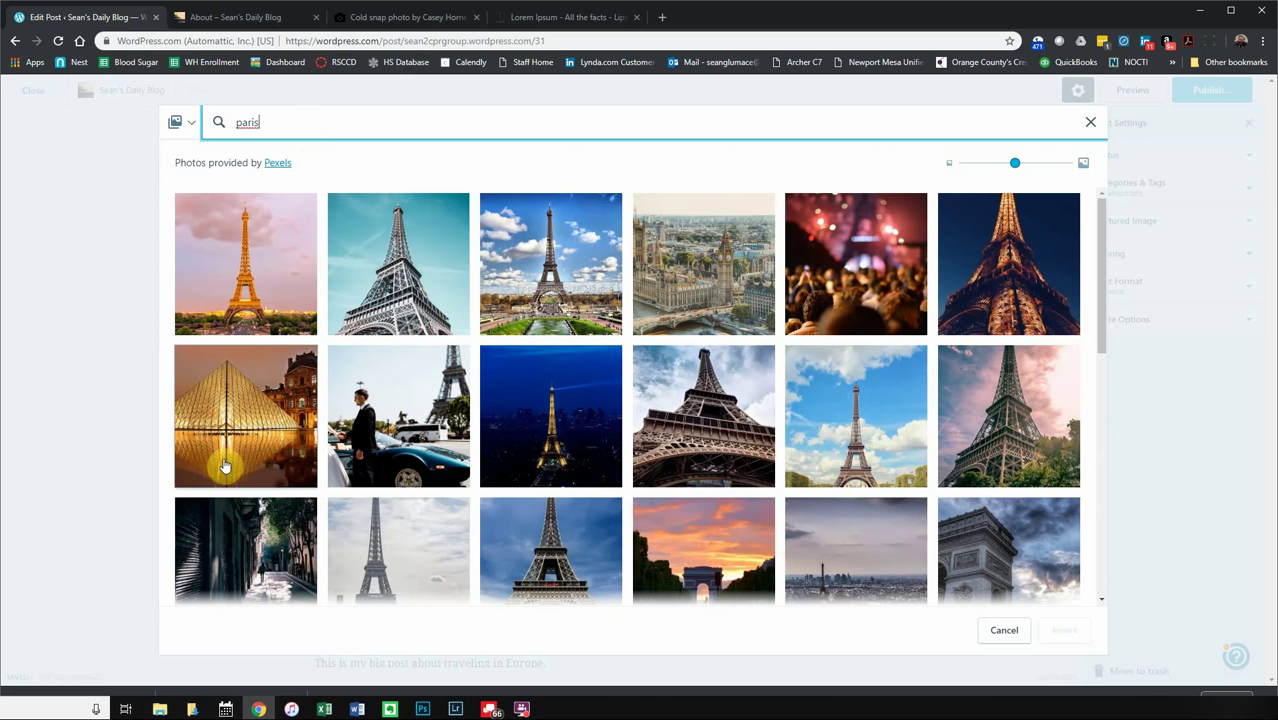
- Insert the Louvre pyramid photo from the 'paris' results and shrink it to a small size
left_click(224, 466)
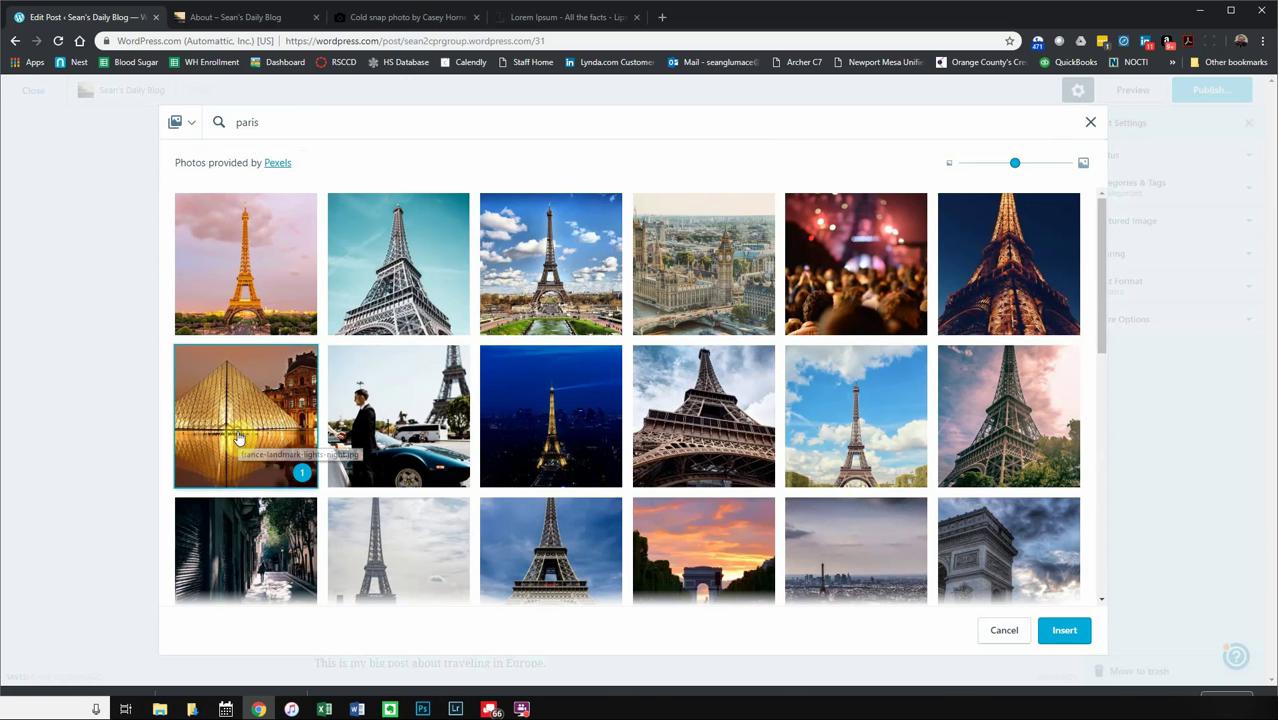
left_click(1065, 636)
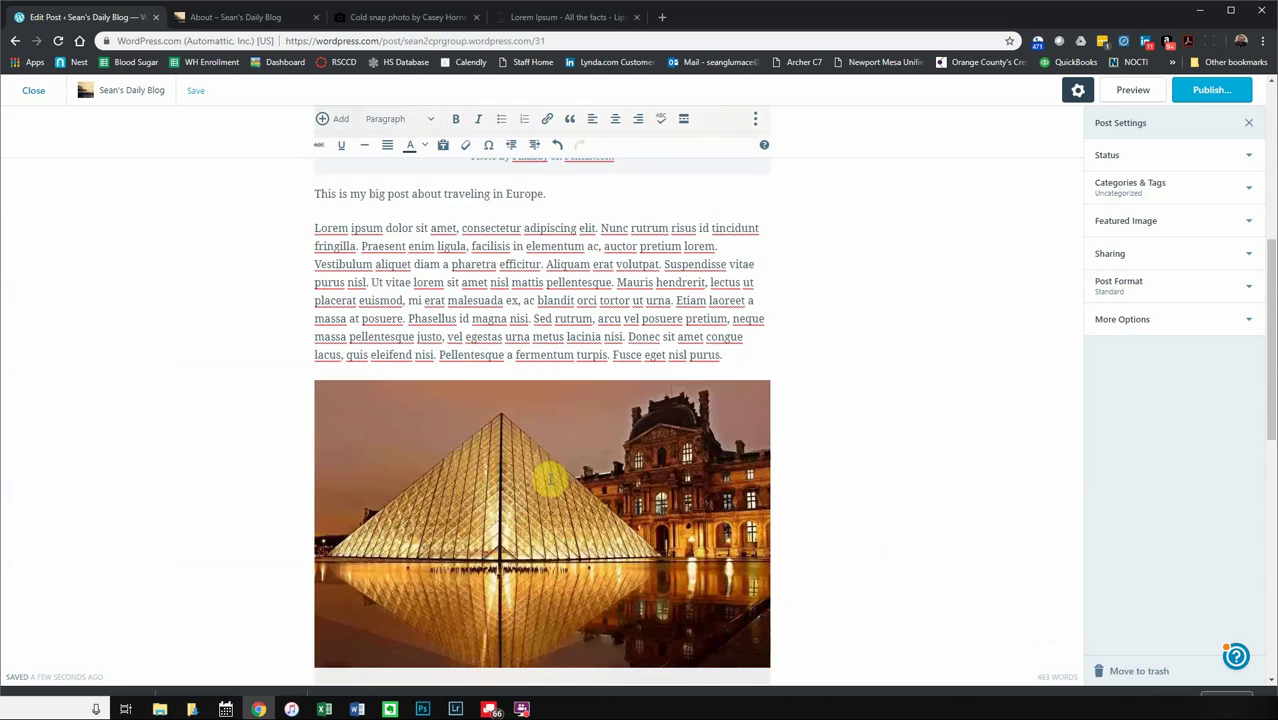
scroll(548, 480, "down", 2)
left_click(494, 446)
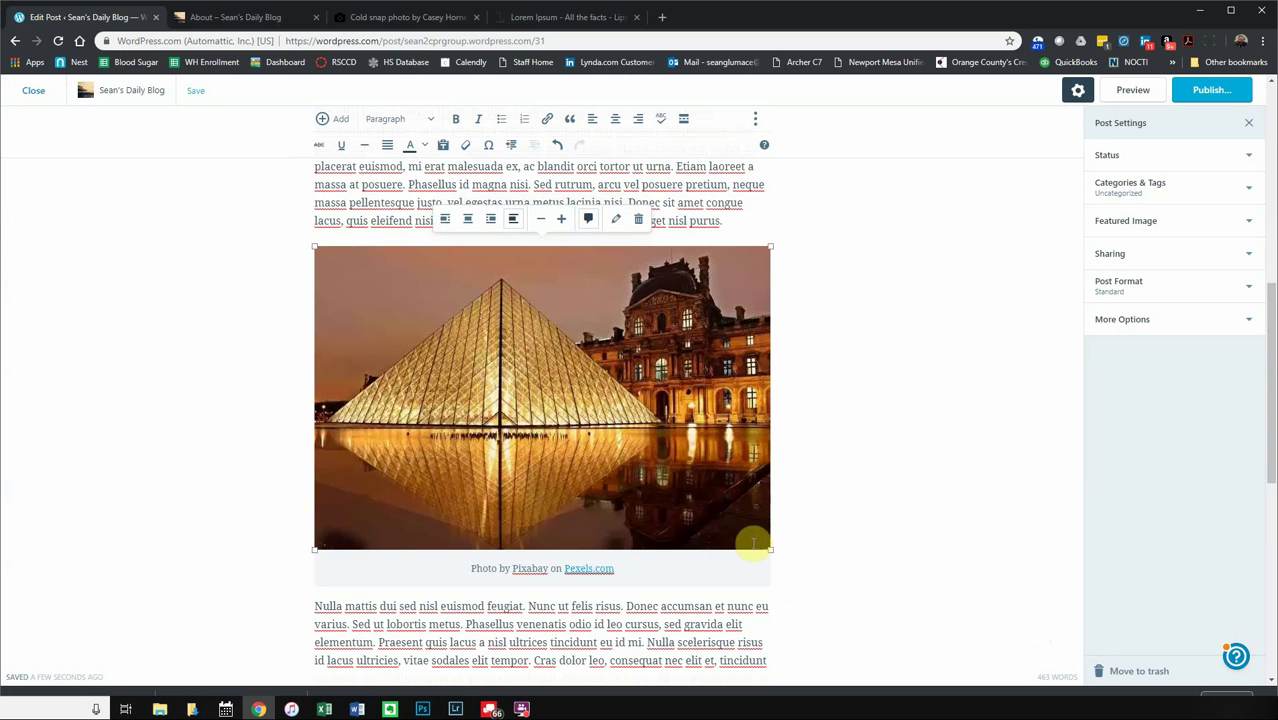
left_click_drag(768, 550, 483, 470)
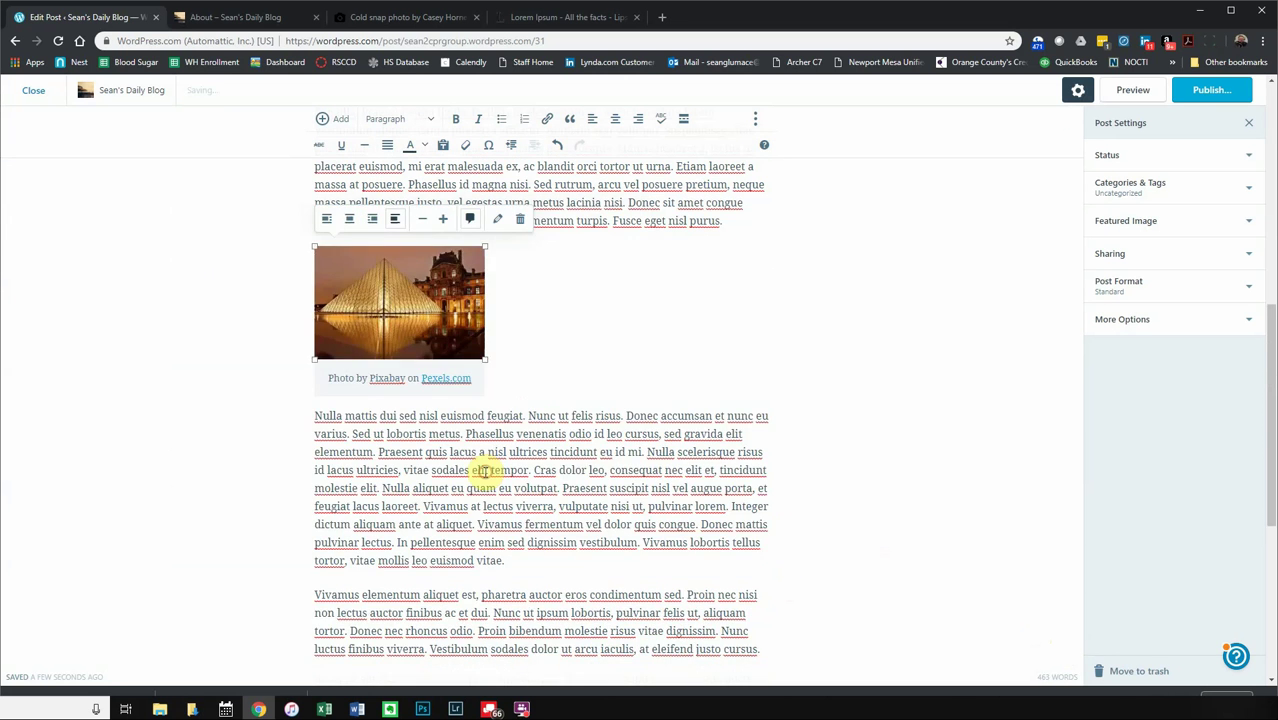
- Remove the Louvre photo's caption and align it right so the Nulla paragraph wraps beside it
left_click(373, 220)
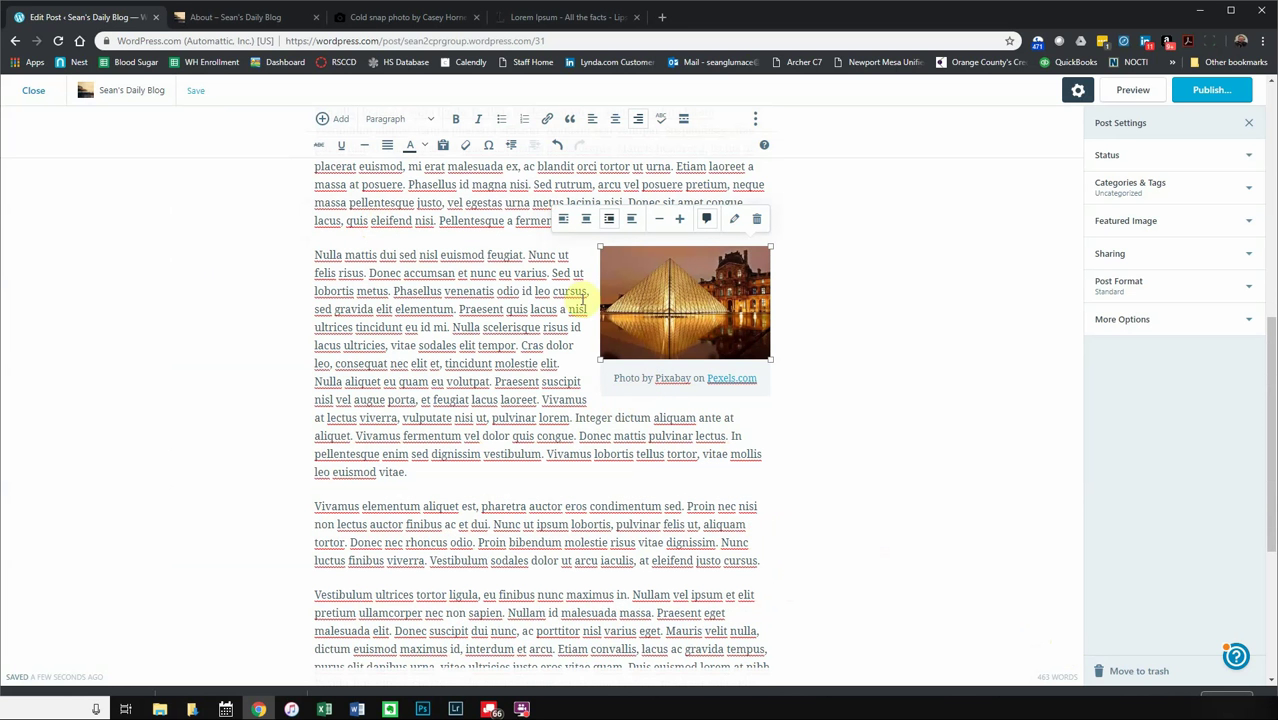
left_click(705, 224)
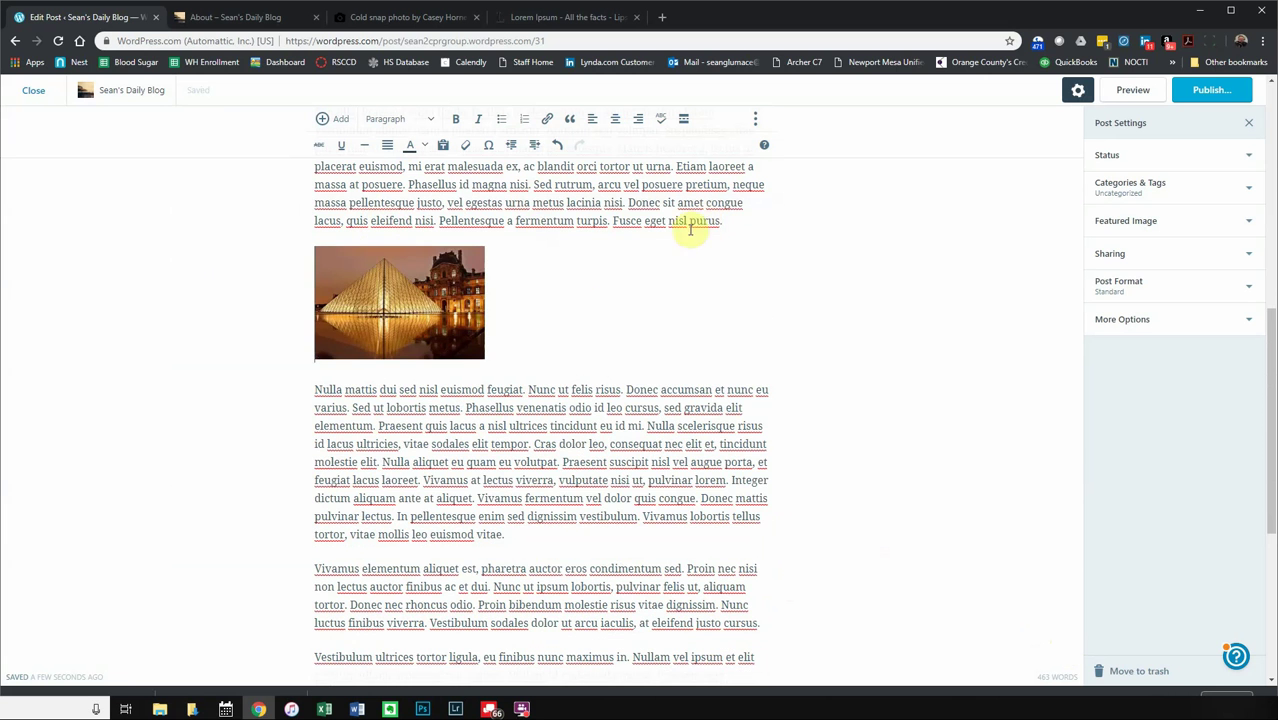
left_click(413, 284)
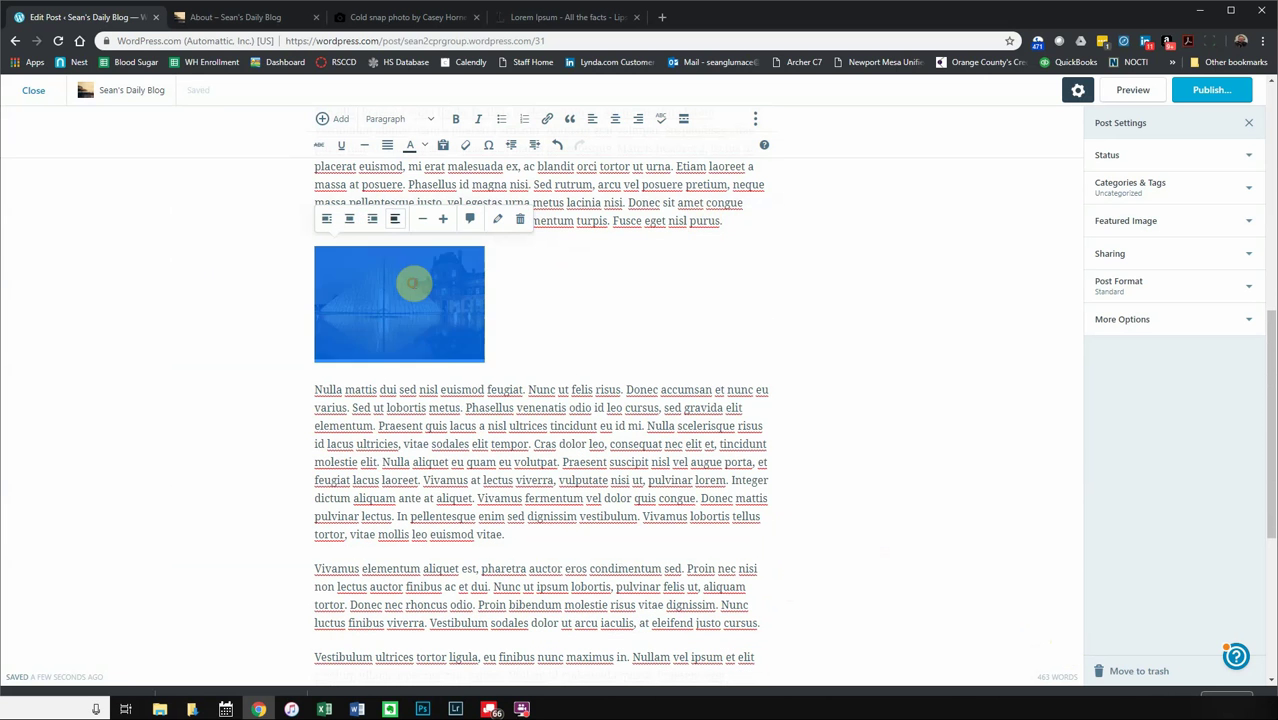
left_click(376, 222)
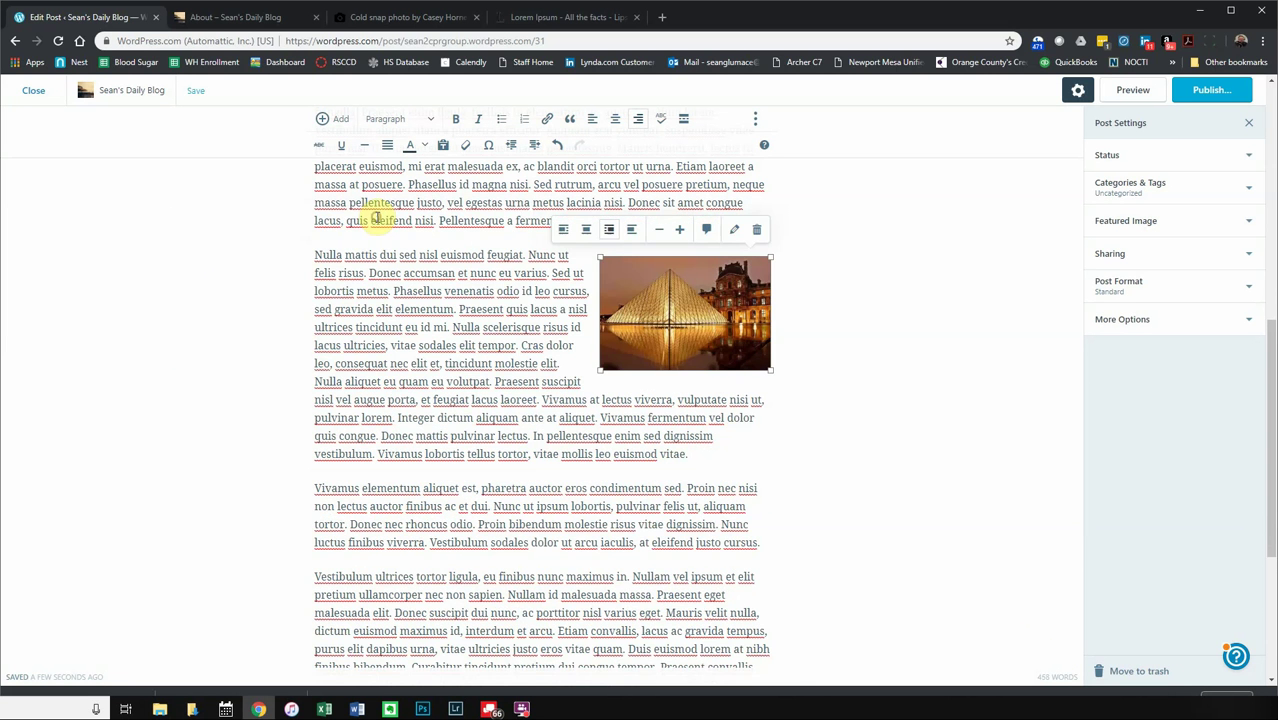
left_click(571, 360)
scroll(595, 417, "up", 5)
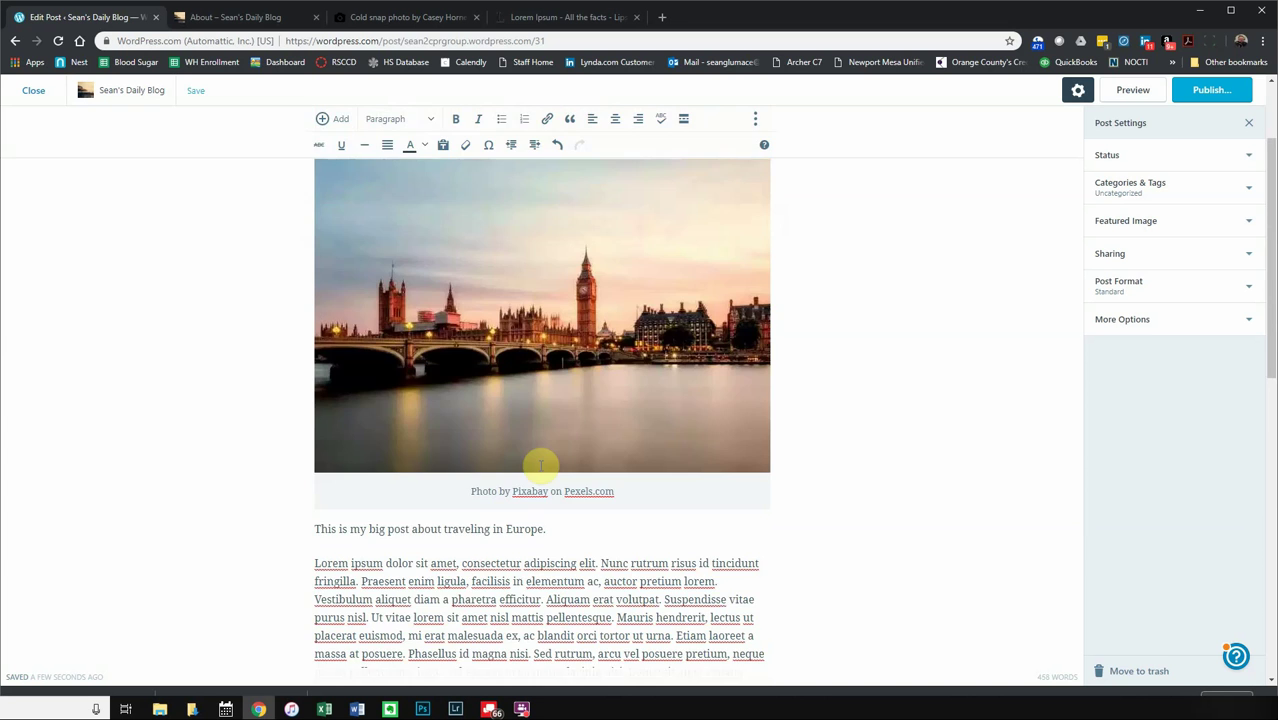
scroll(535, 490, "down", 15)
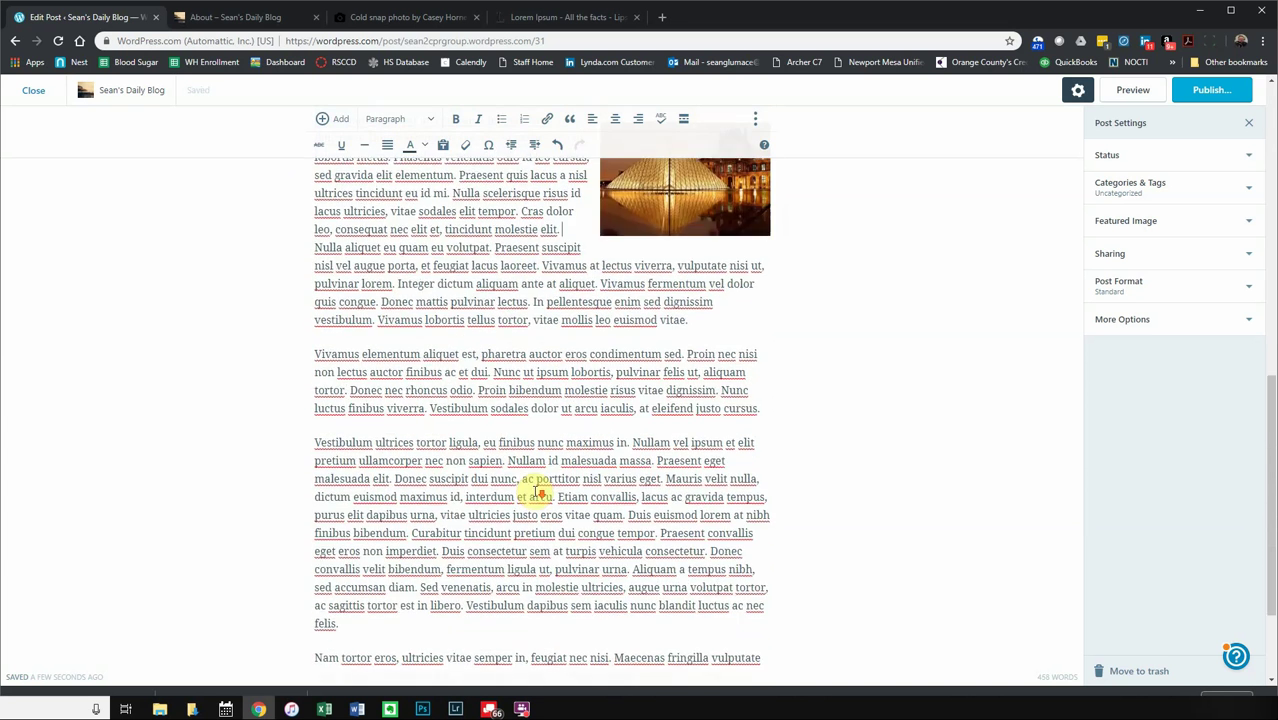
left_click(458, 568)
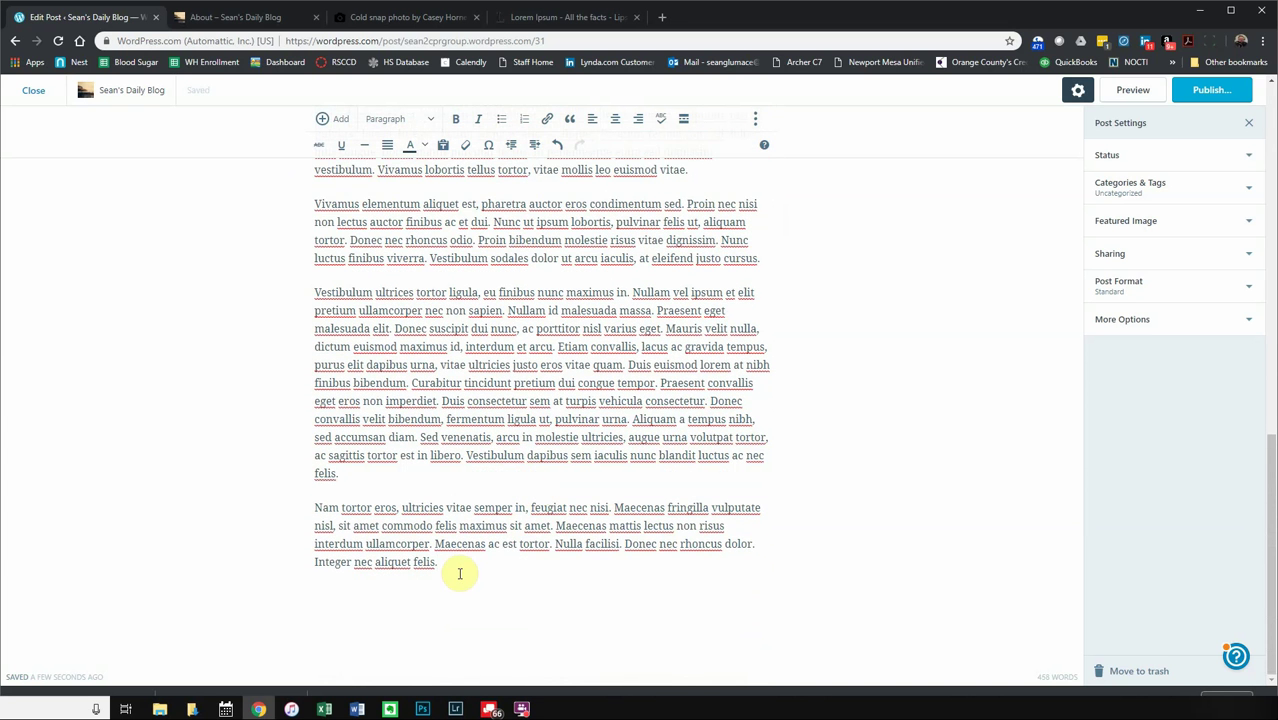
- Open the free photo library and search for 'europe'
left_click(338, 120)
left_click(352, 180)
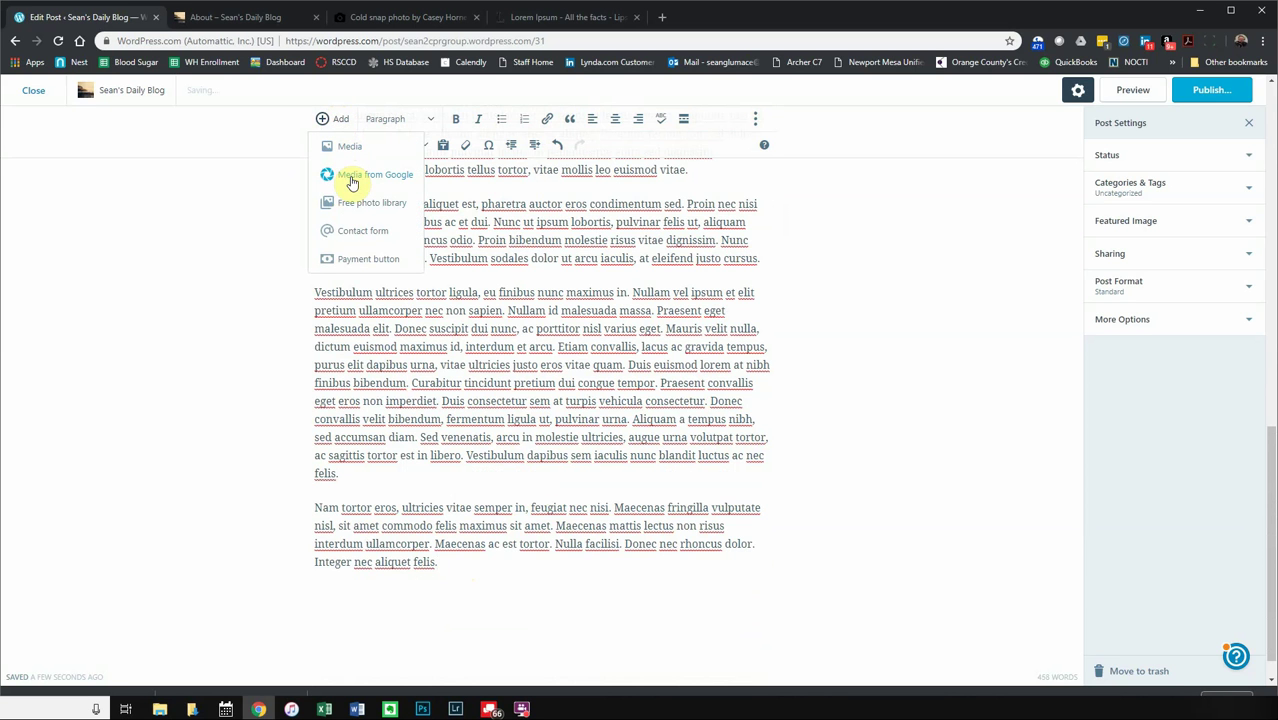
left_click(352, 207)
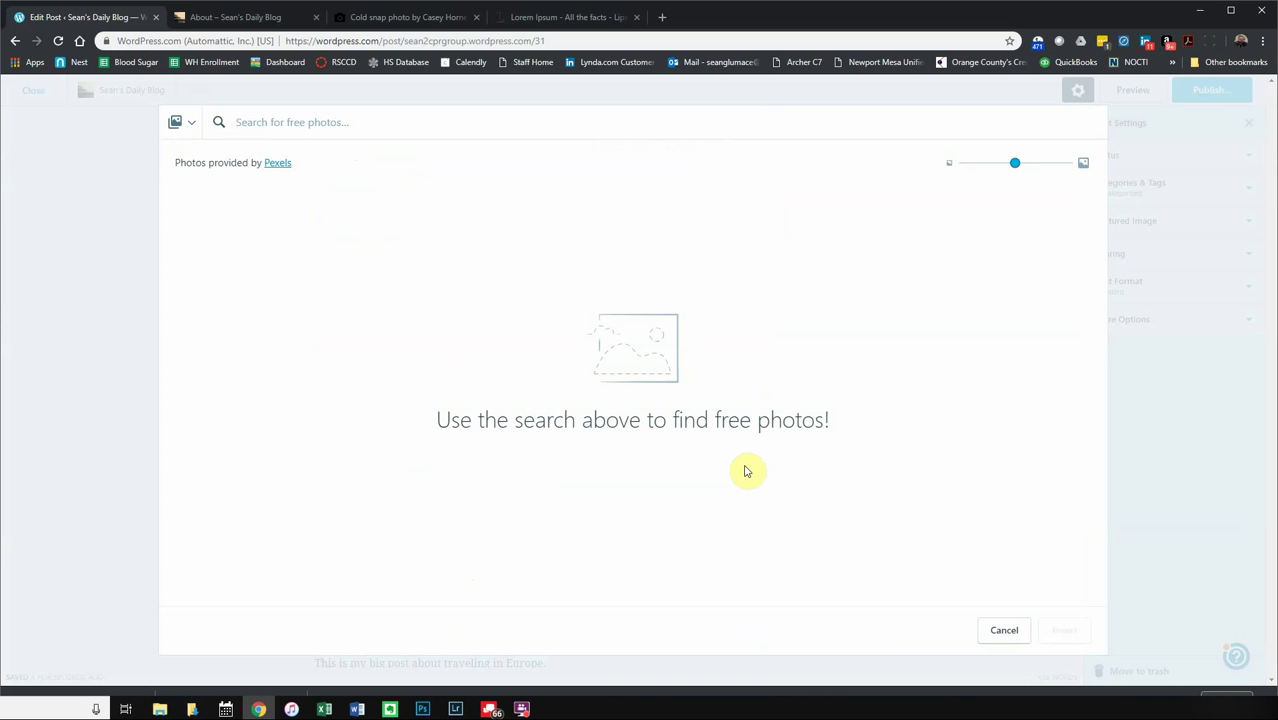
left_click(369, 122)
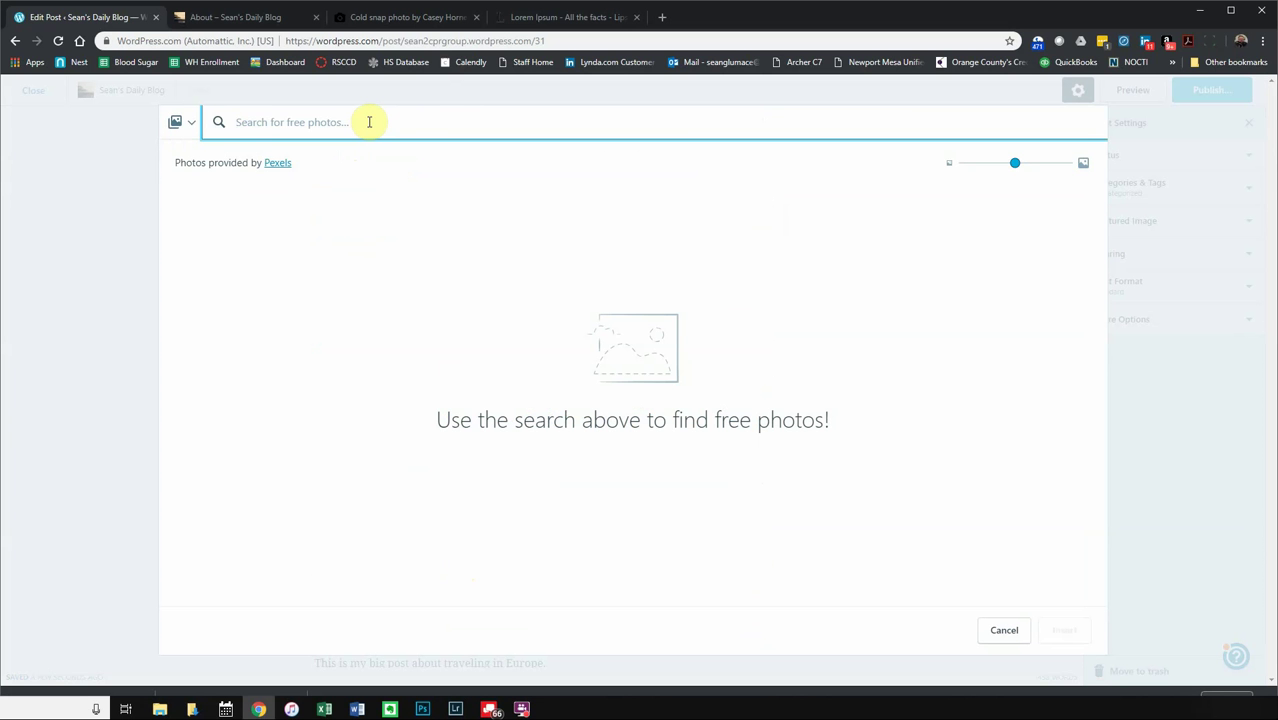
type("europe")
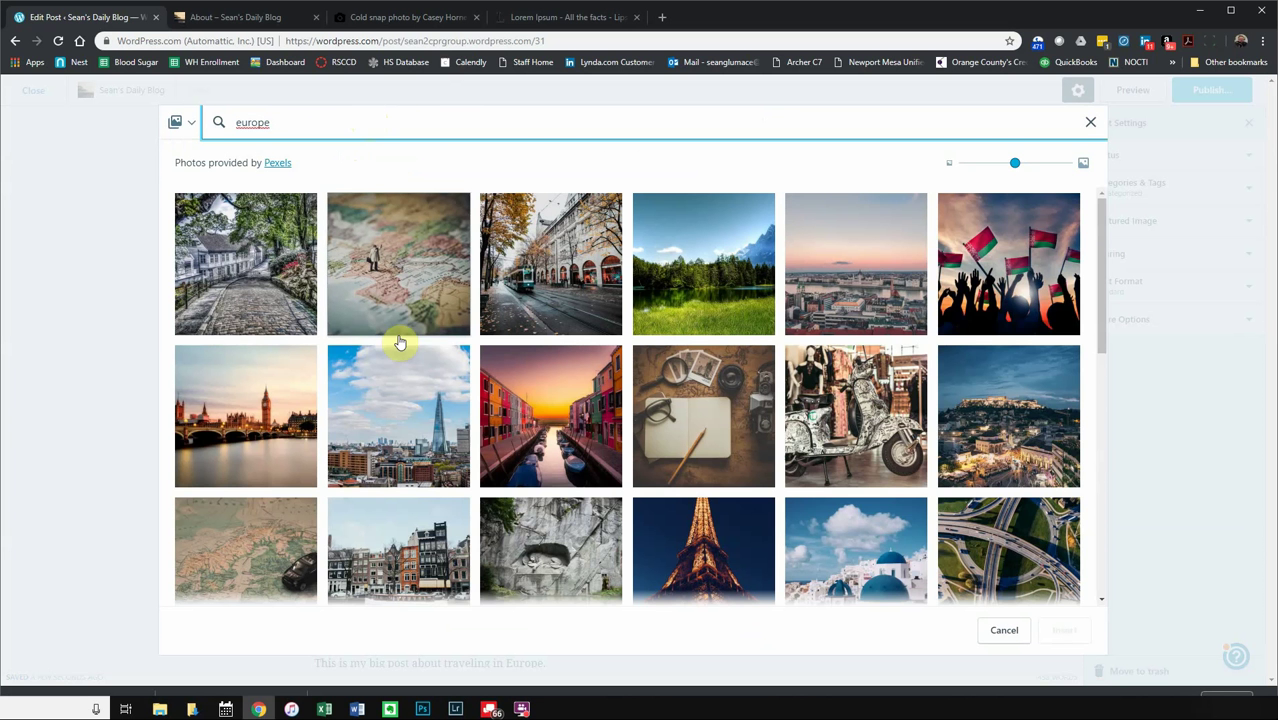
- Select ten europe photos, including Big Ben, the Shard and a canal, and copy them to the media library
left_click(293, 295)
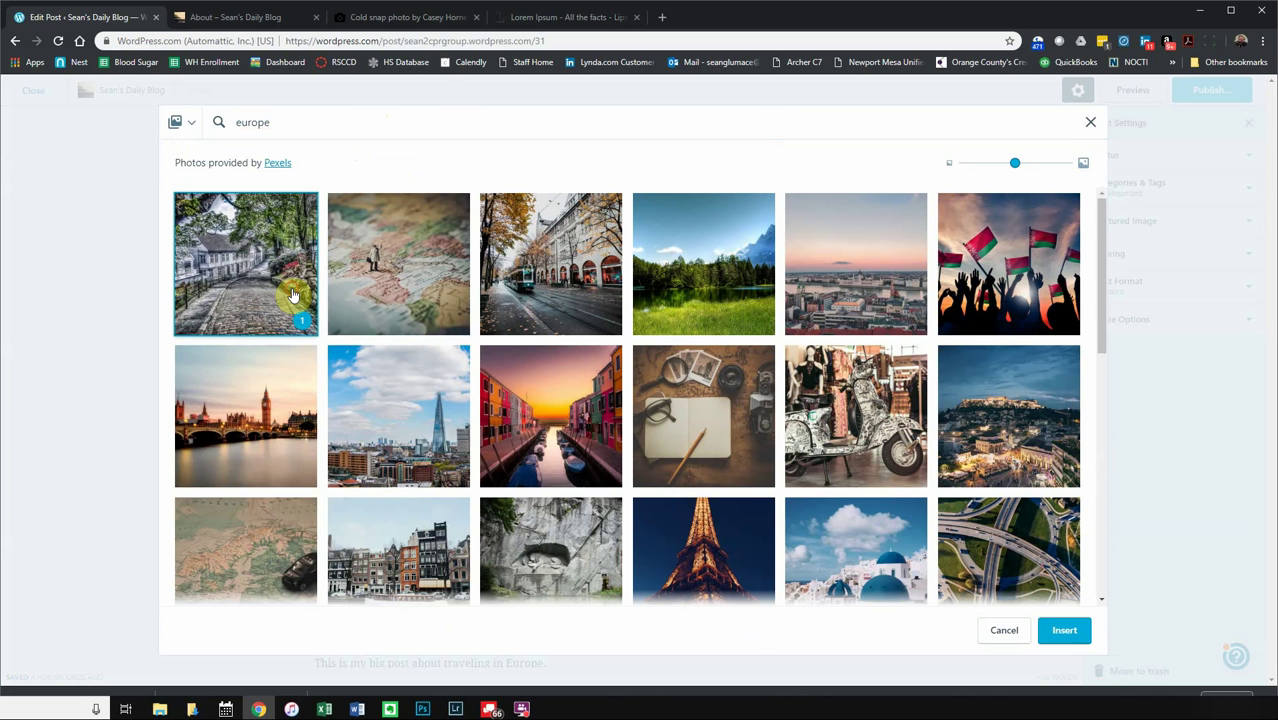
left_click(374, 286)
left_click(527, 263)
left_click(722, 263)
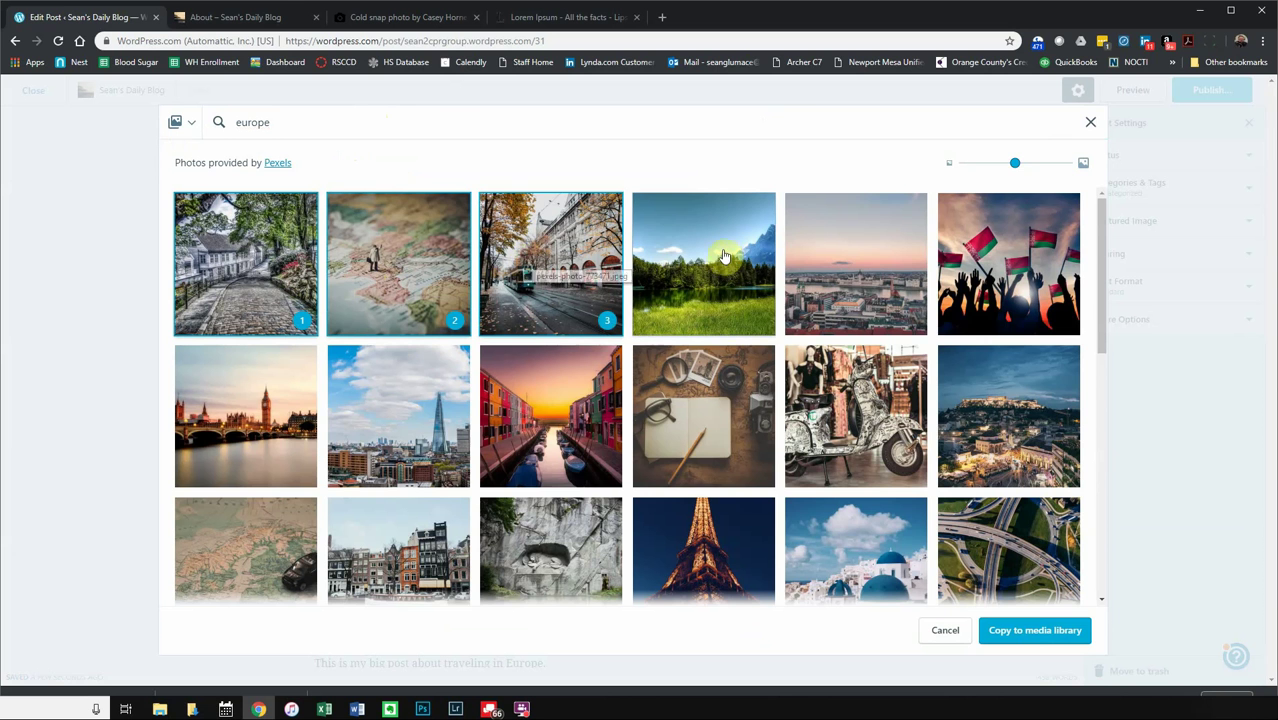
left_click(872, 276)
left_click(1020, 275)
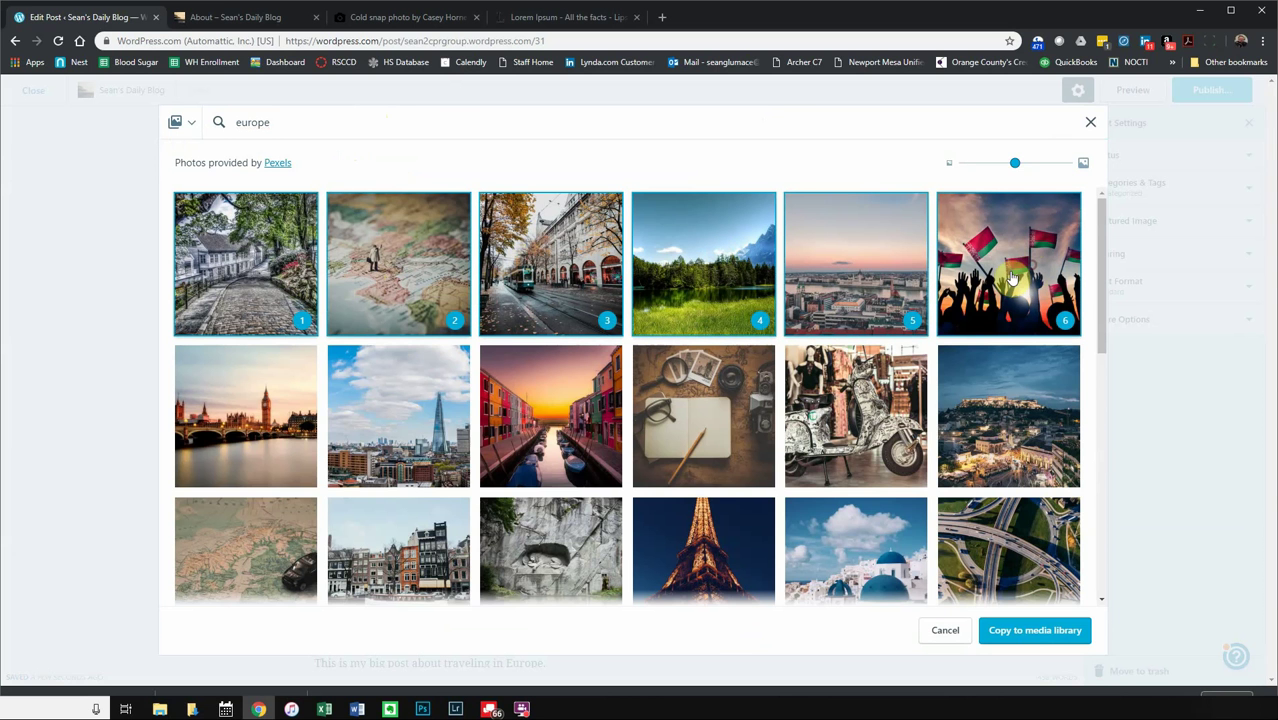
left_click(240, 392)
left_click(456, 392)
left_click(553, 410)
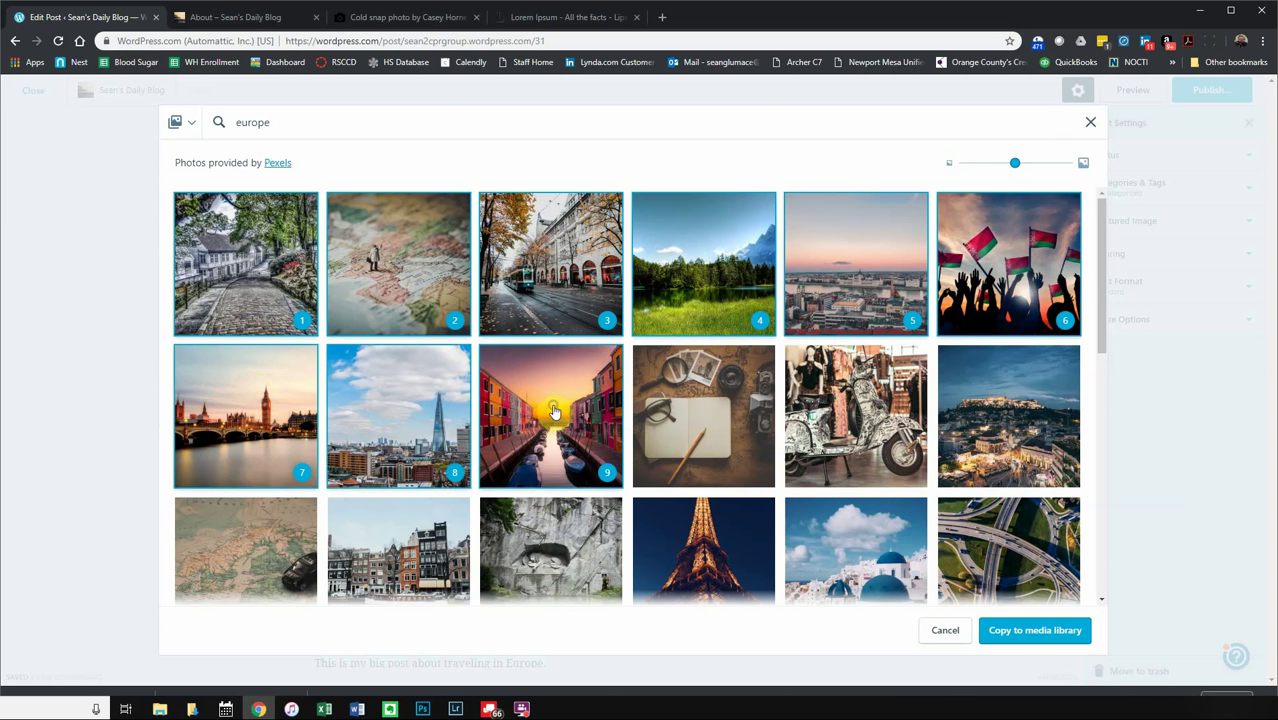
left_click(665, 465)
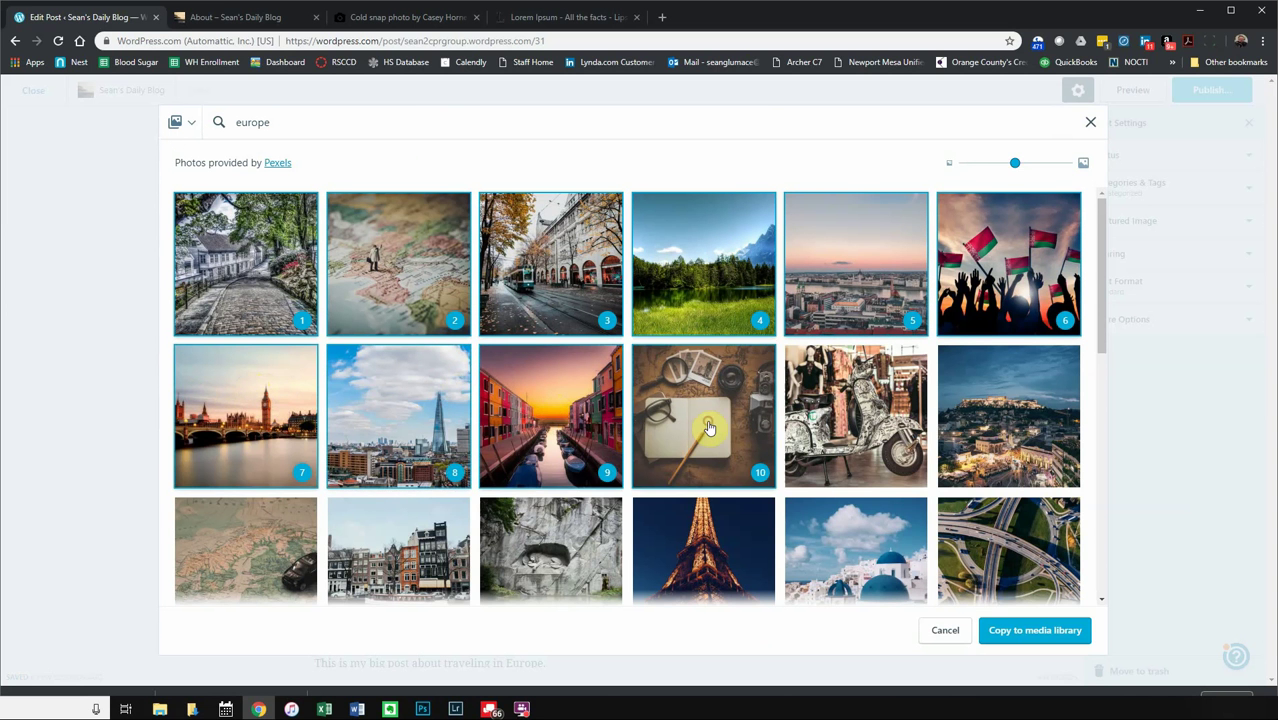
left_click(1020, 633)
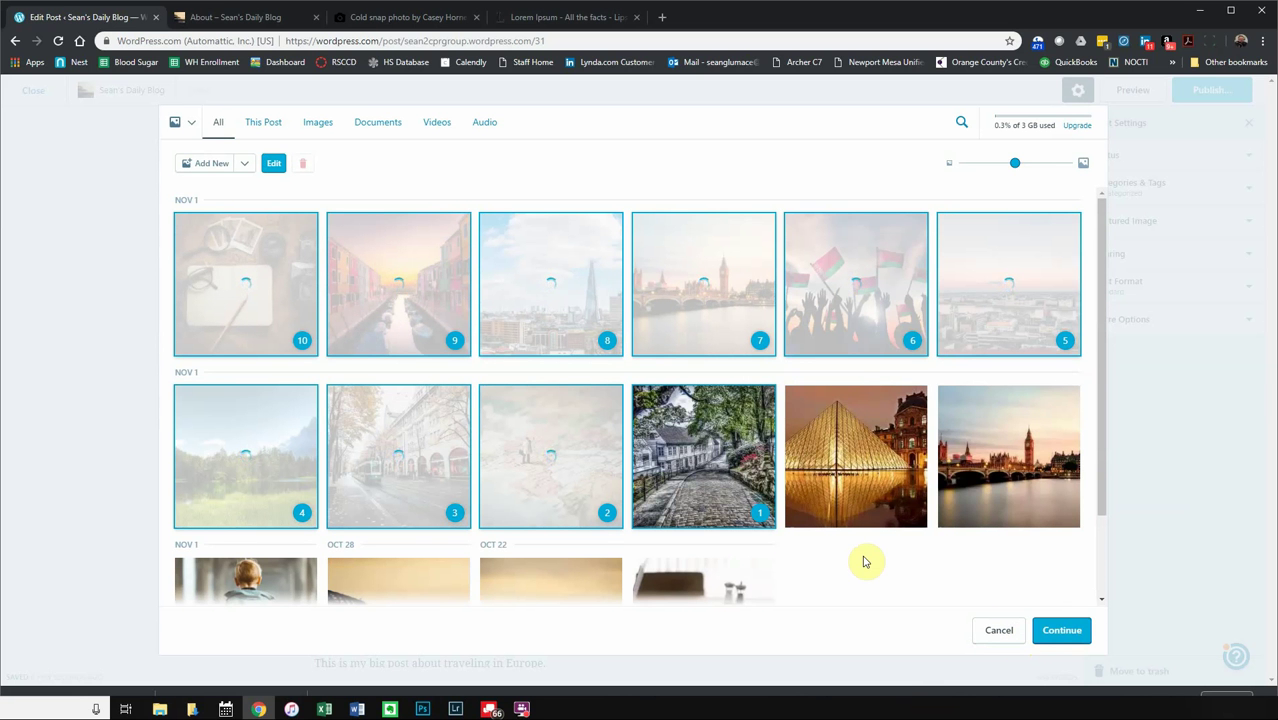
- Continue with the ten uploaded europe photos to the Tiled Mosaic gallery settings
left_click(459, 505)
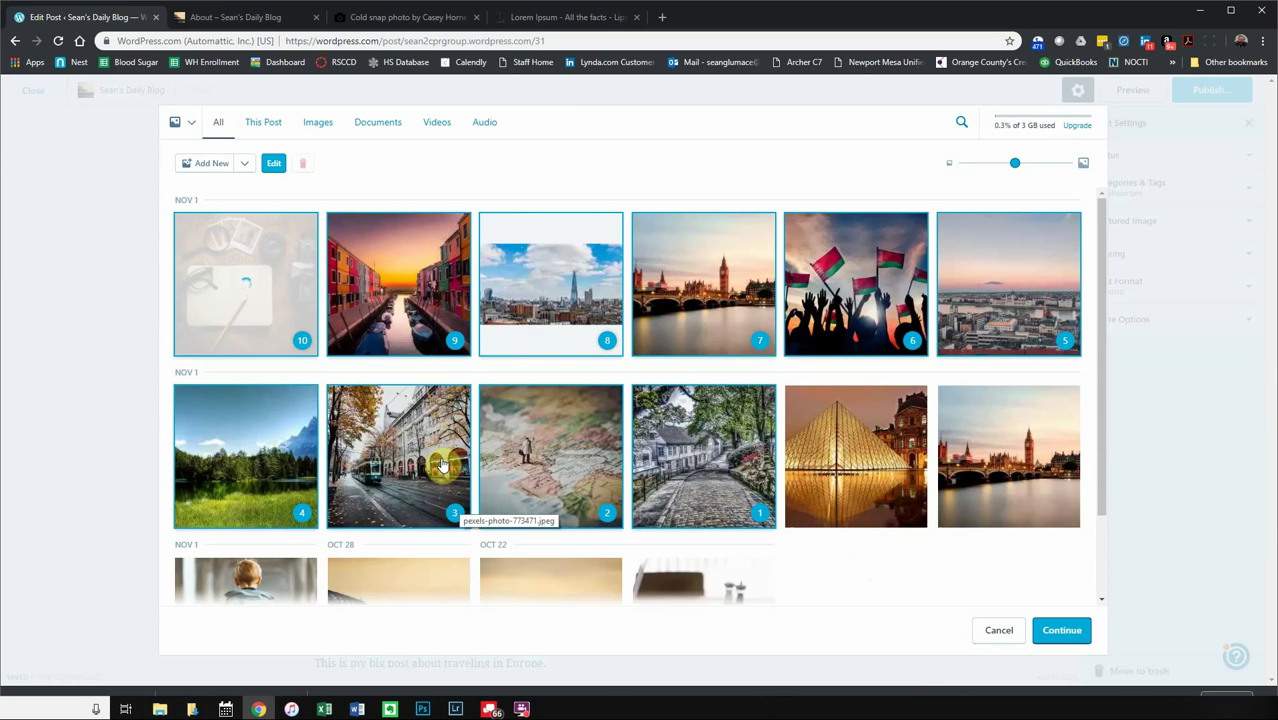
left_click(243, 164)
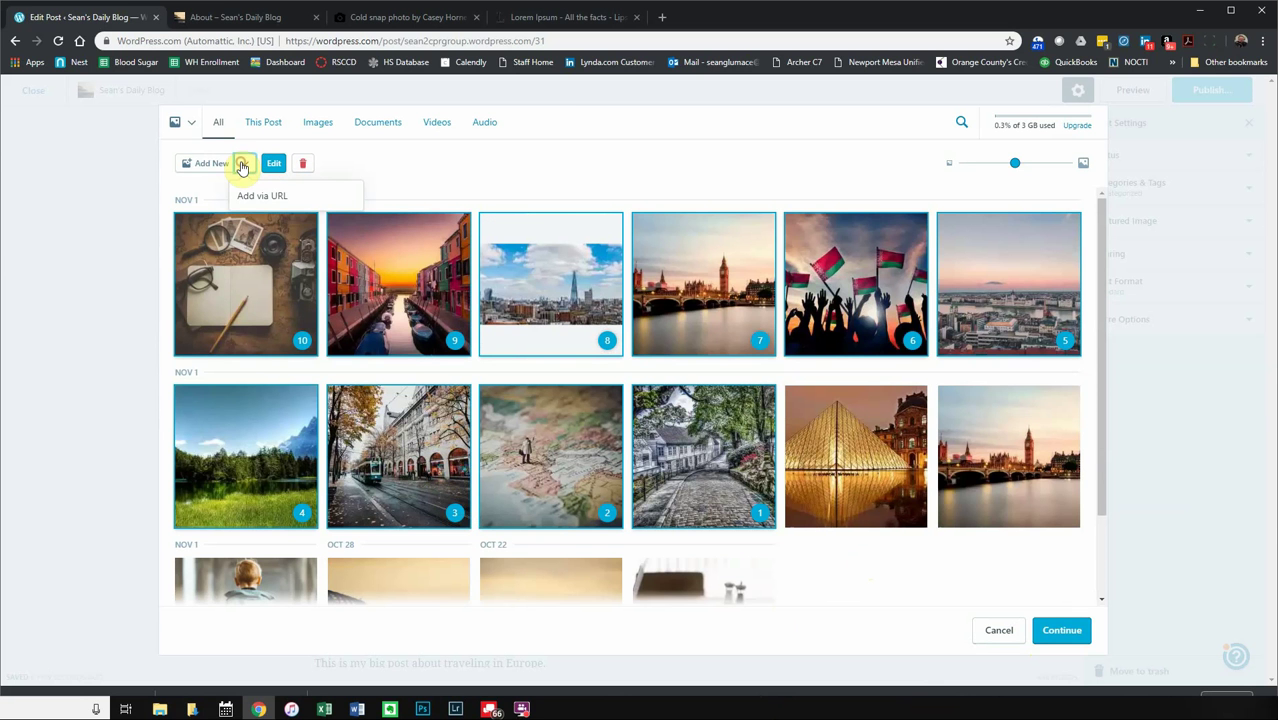
left_click(480, 161)
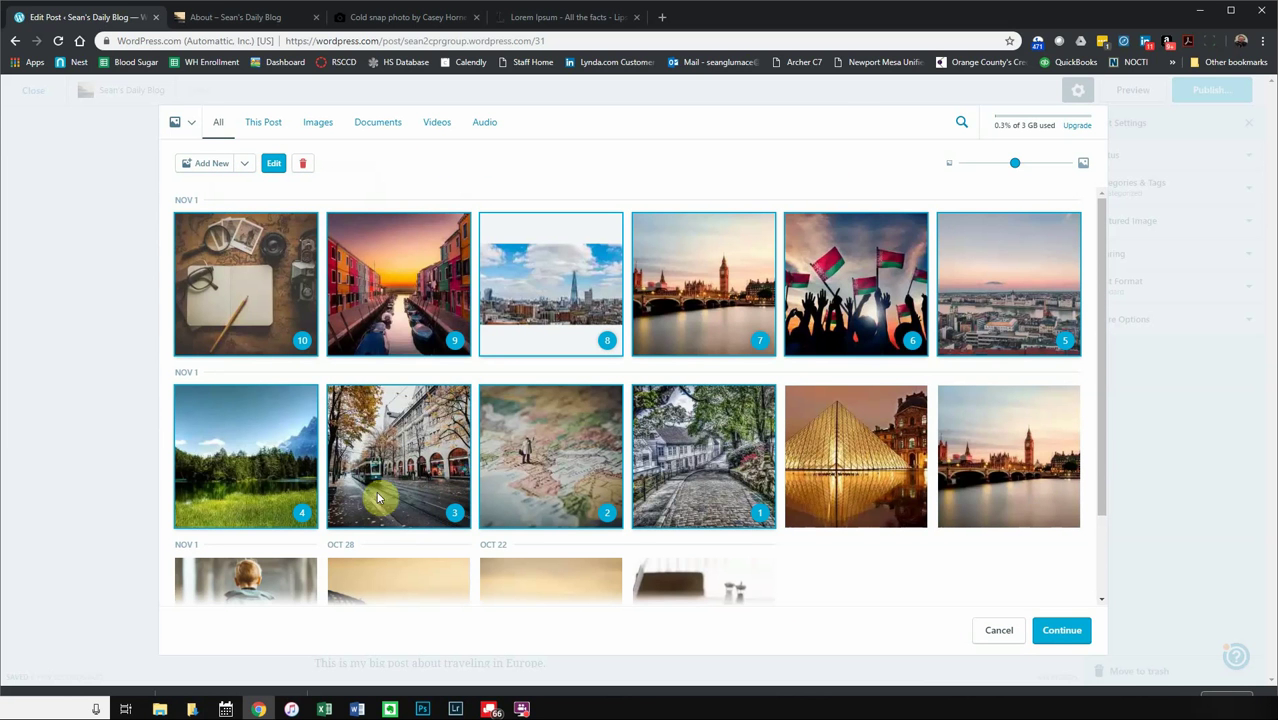
left_click(1062, 631)
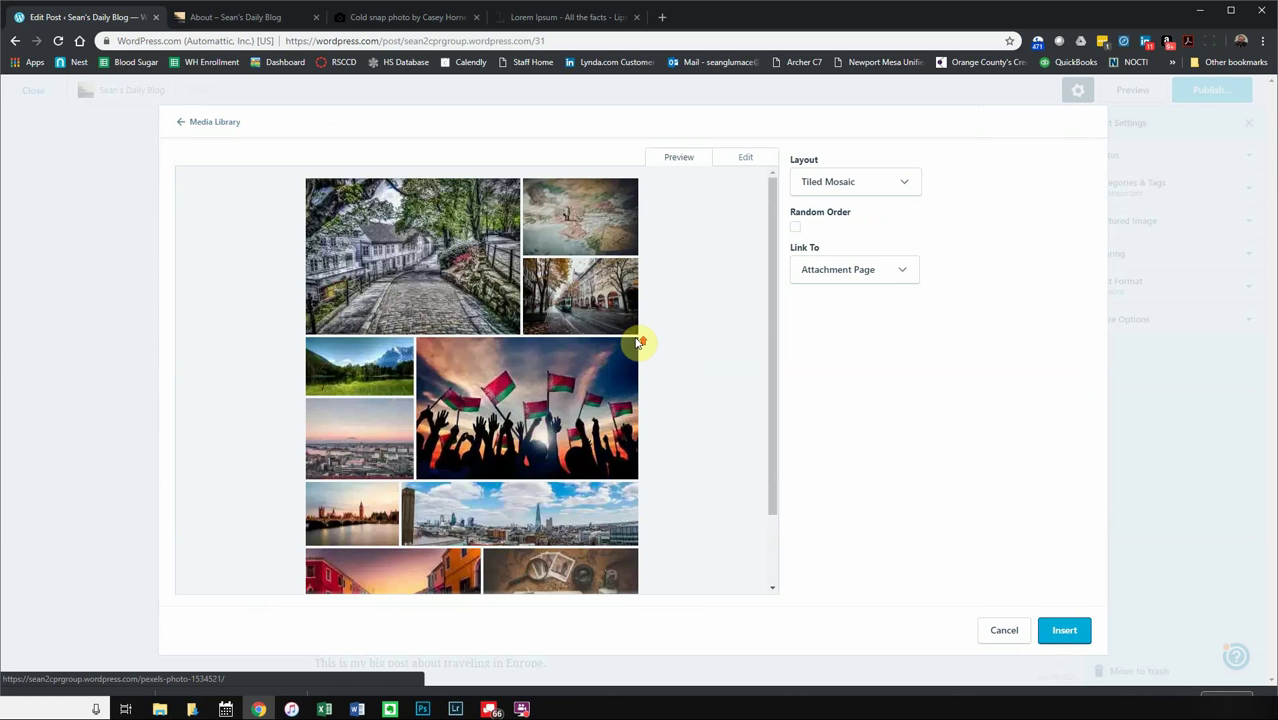
- Preview the gallery as thumbnail grid, single images, tiled mosaic, squares, circles, tiled columns and slideshow
left_click_drag(776, 314, 775, 205)
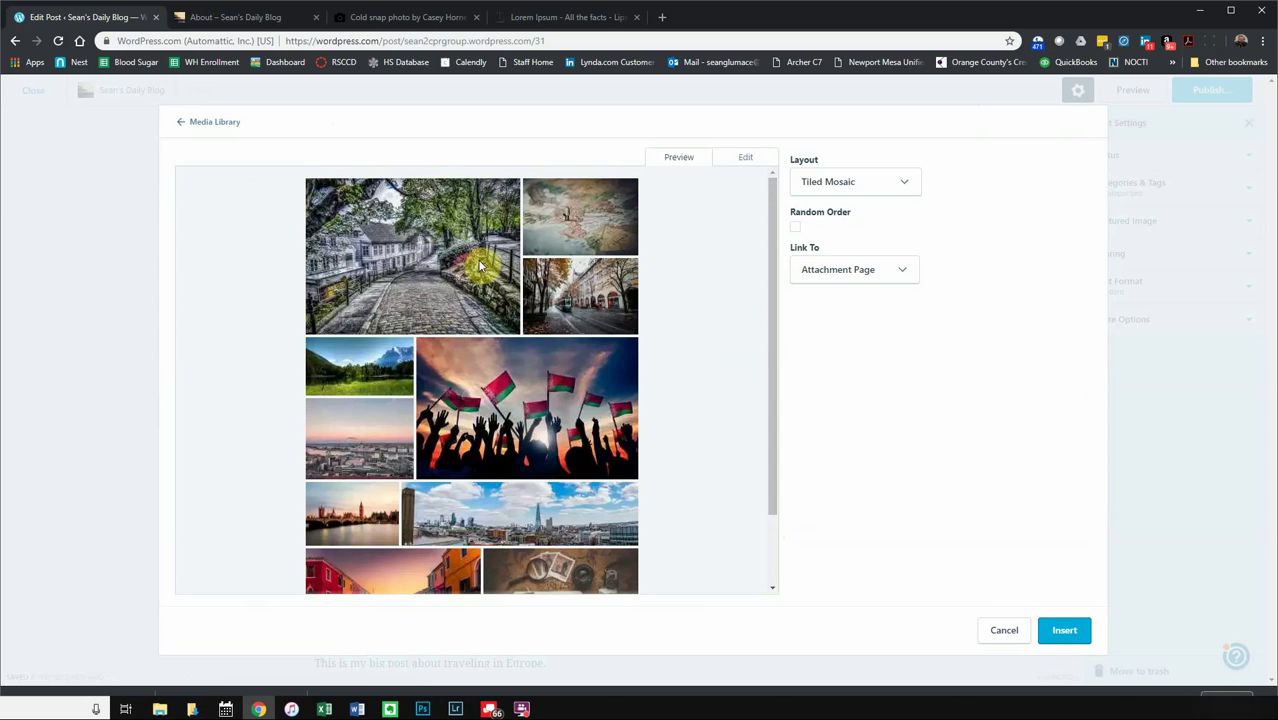
left_click(857, 182)
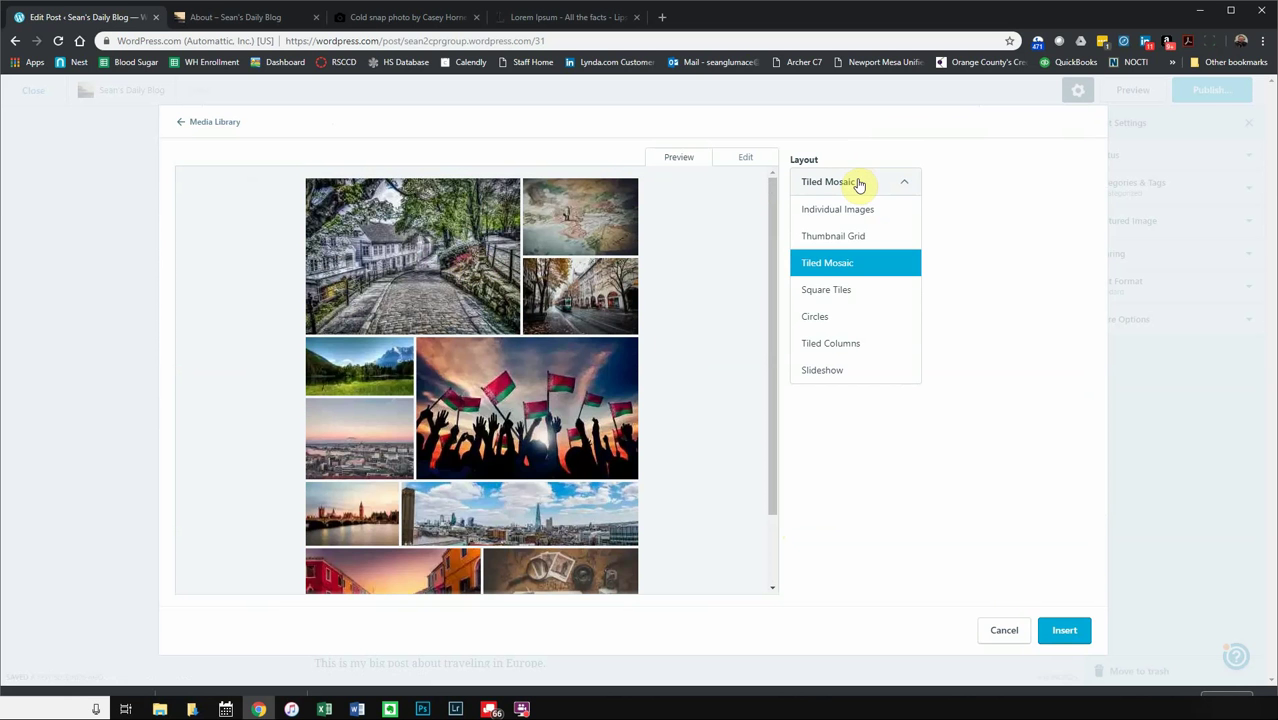
left_click(839, 235)
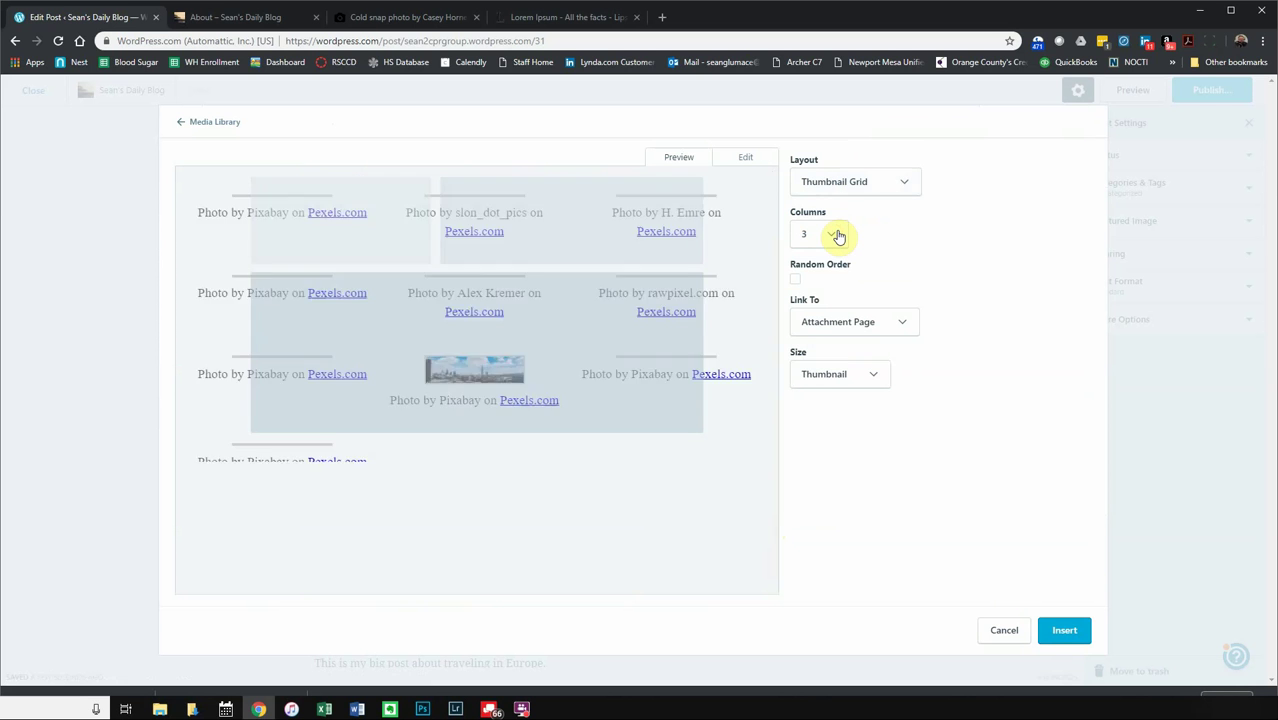
left_click(844, 181)
left_click(842, 210)
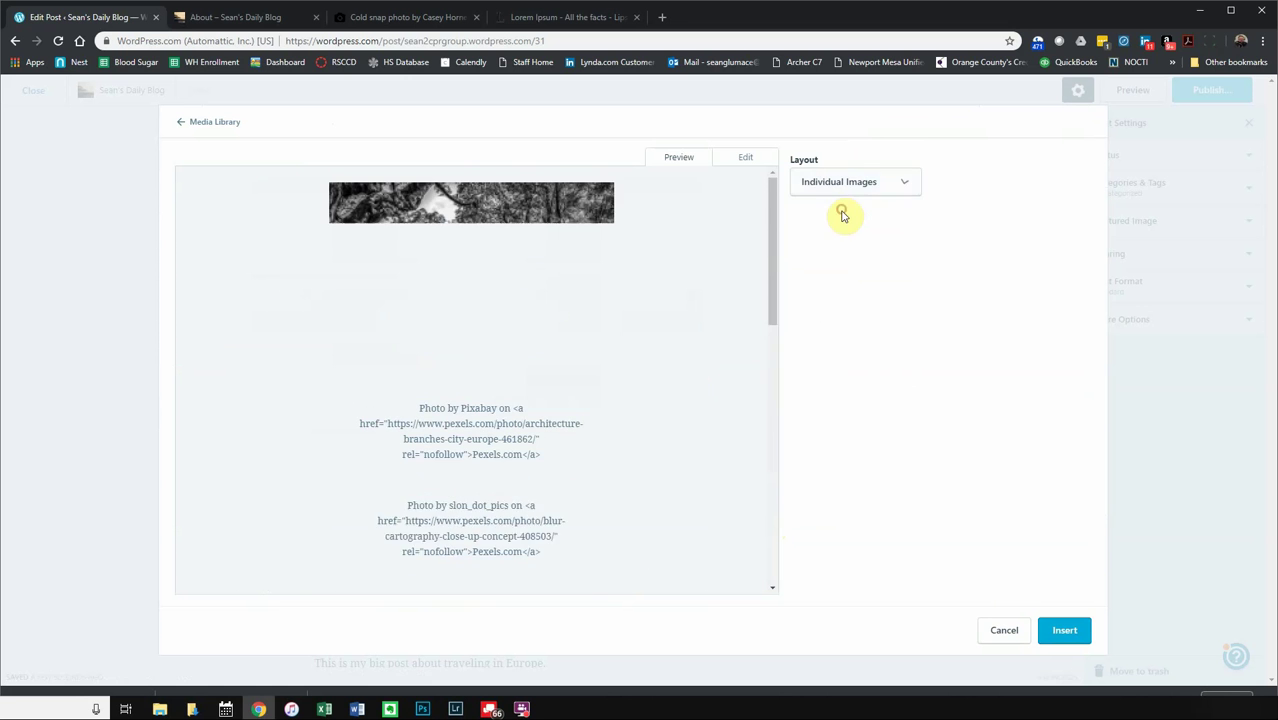
left_click(858, 176)
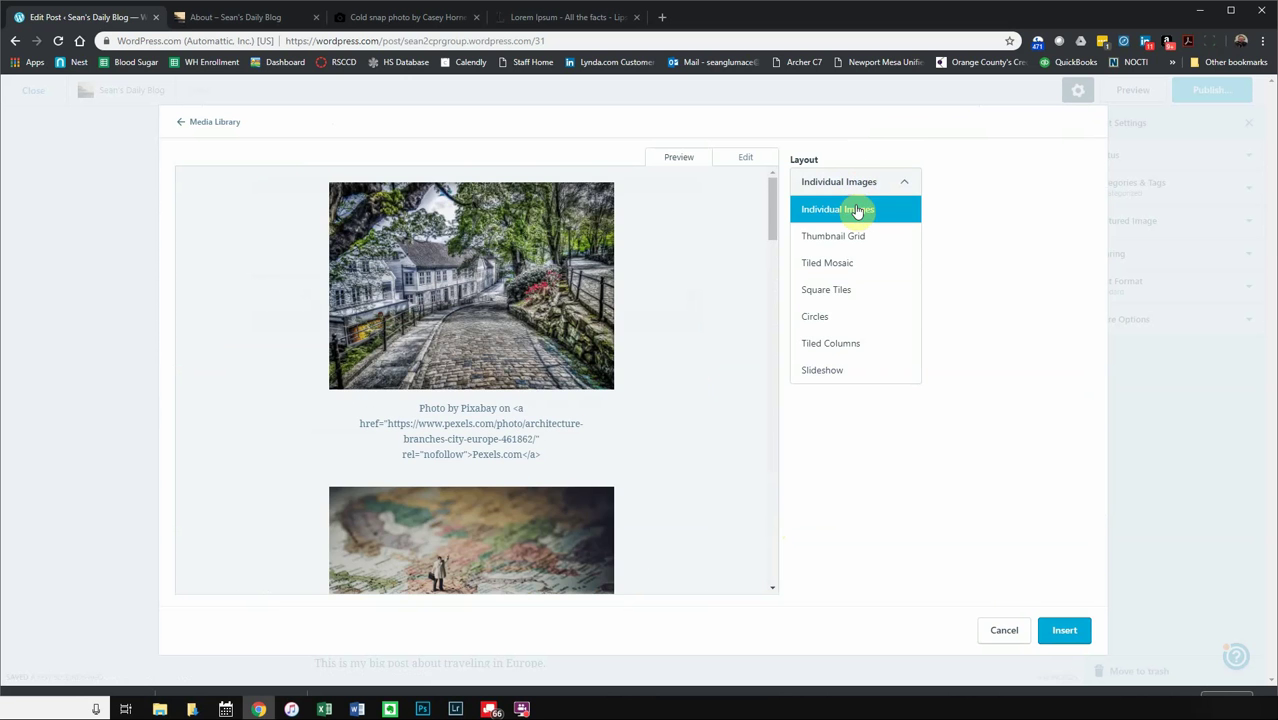
left_click(848, 259)
left_click(866, 190)
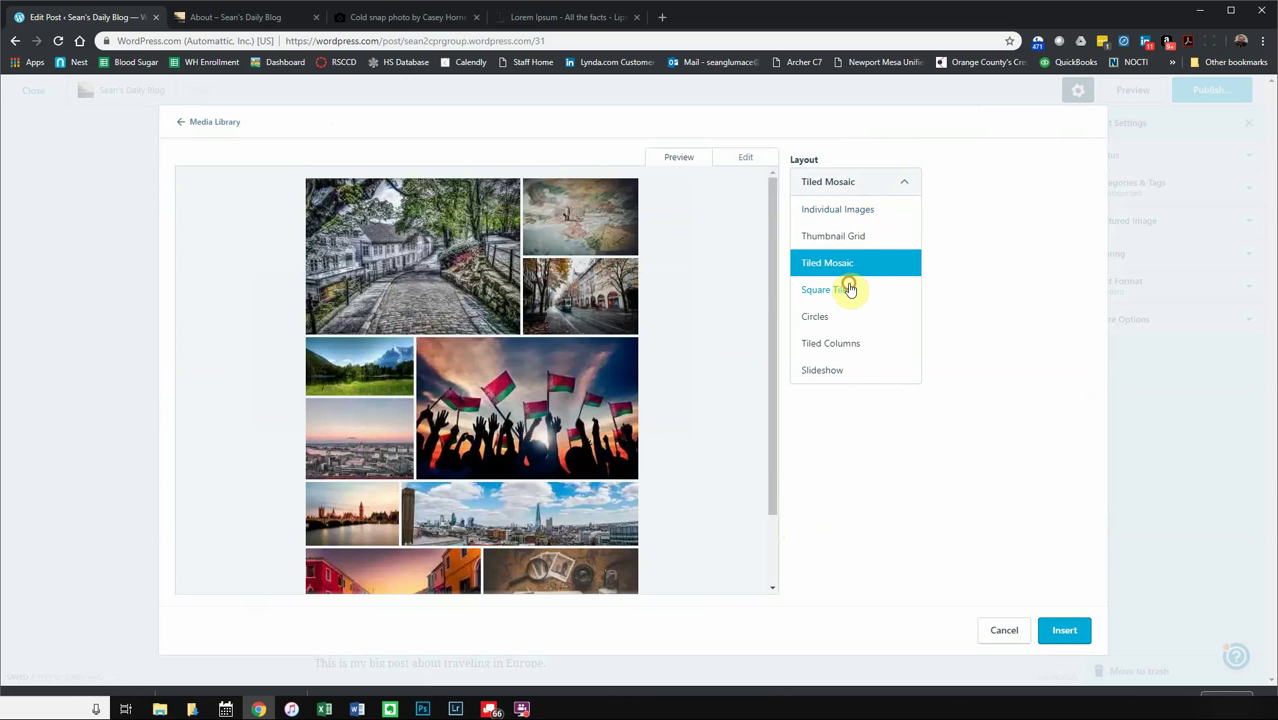
left_click(848, 285)
left_click(862, 184)
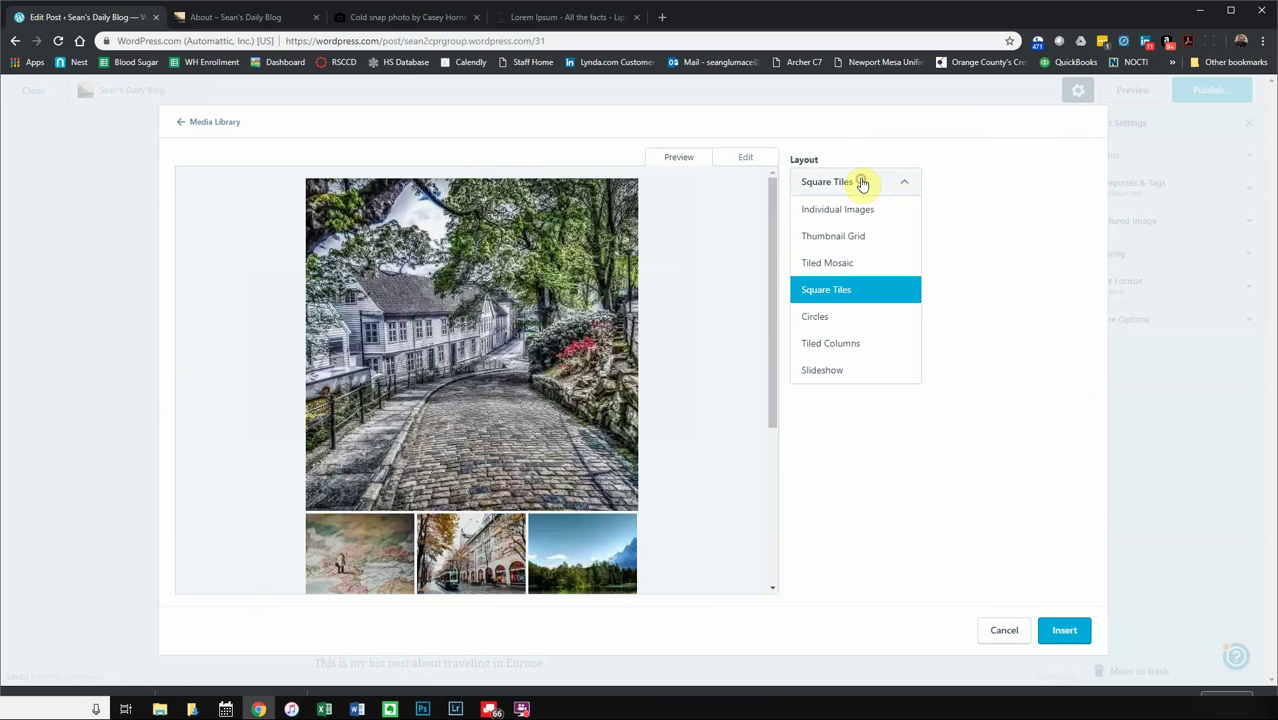
left_click(843, 312)
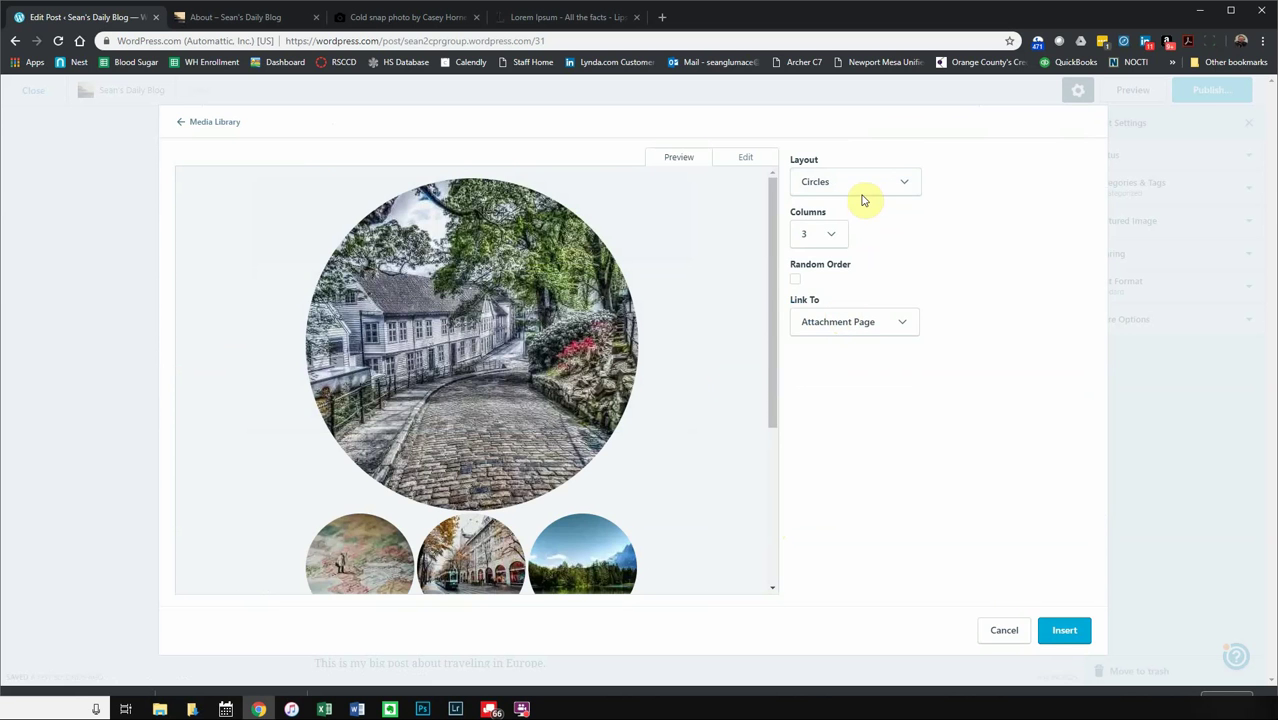
left_click(861, 186)
left_click(843, 340)
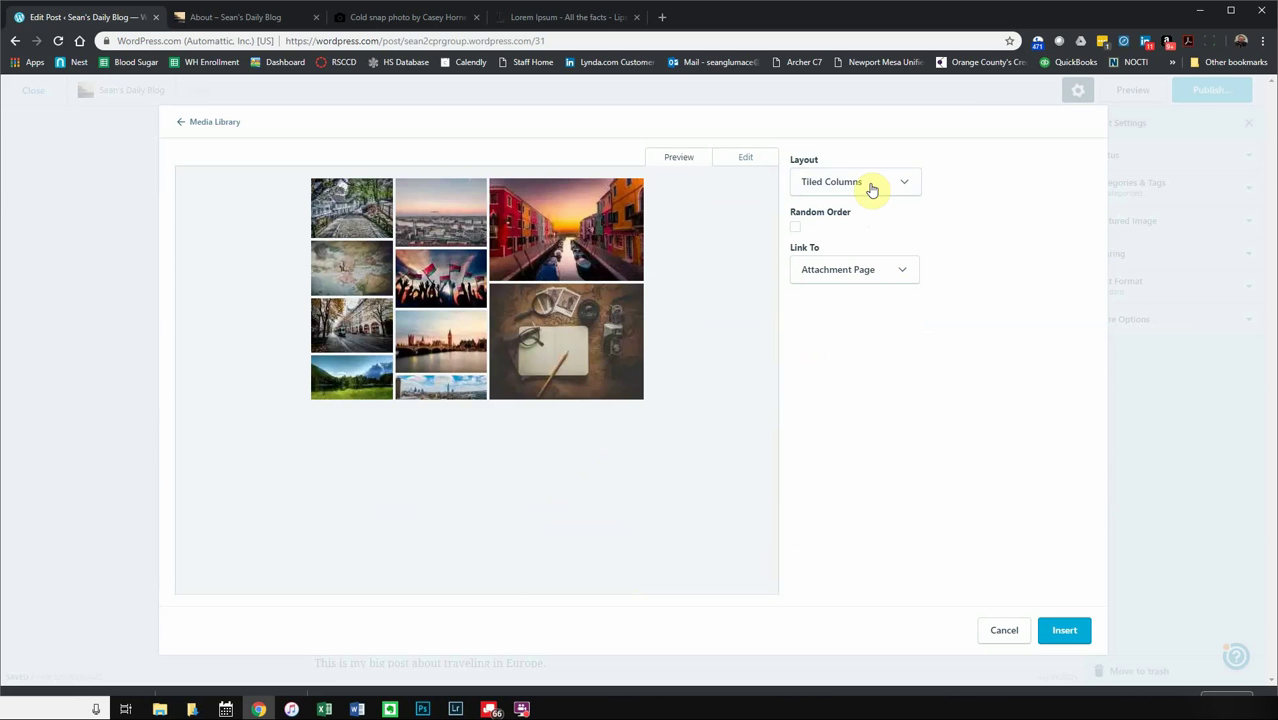
left_click(871, 189)
left_click(855, 366)
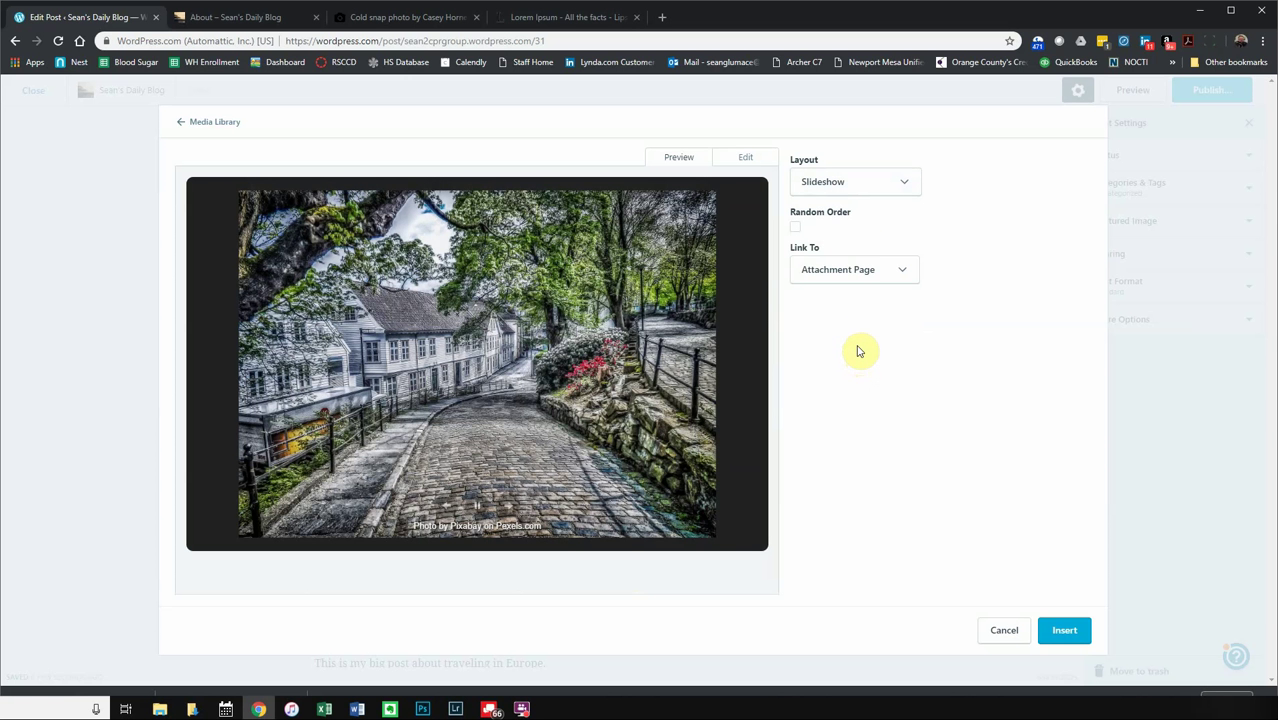
- Choose the 3-column Circles layout, link images to Media File, and insert the gallery
left_click(836, 182)
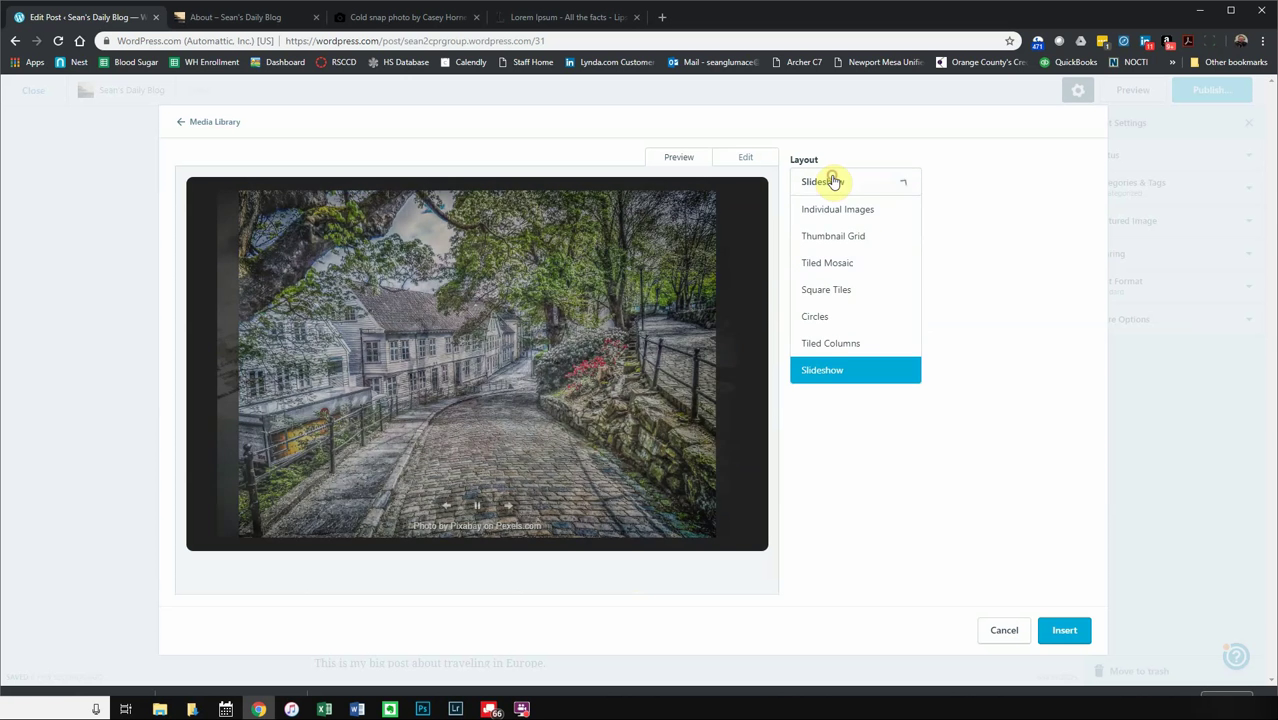
left_click(839, 343)
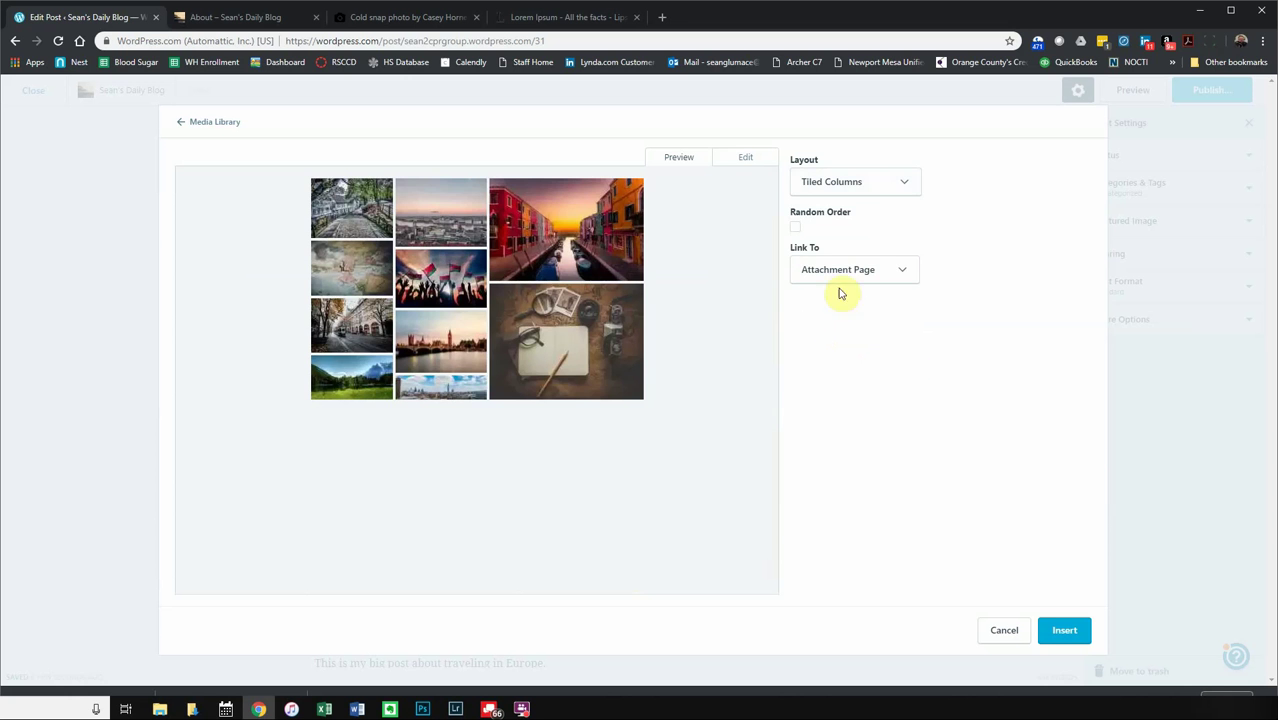
left_click(864, 182)
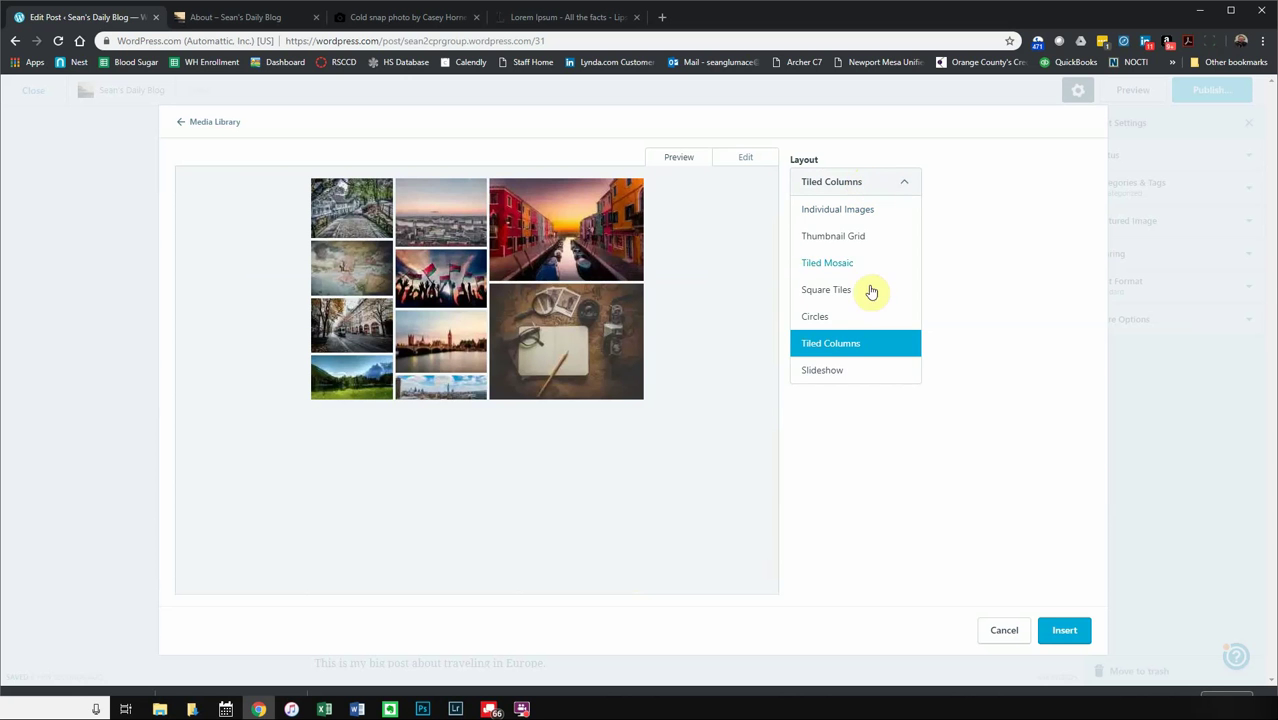
left_click(847, 315)
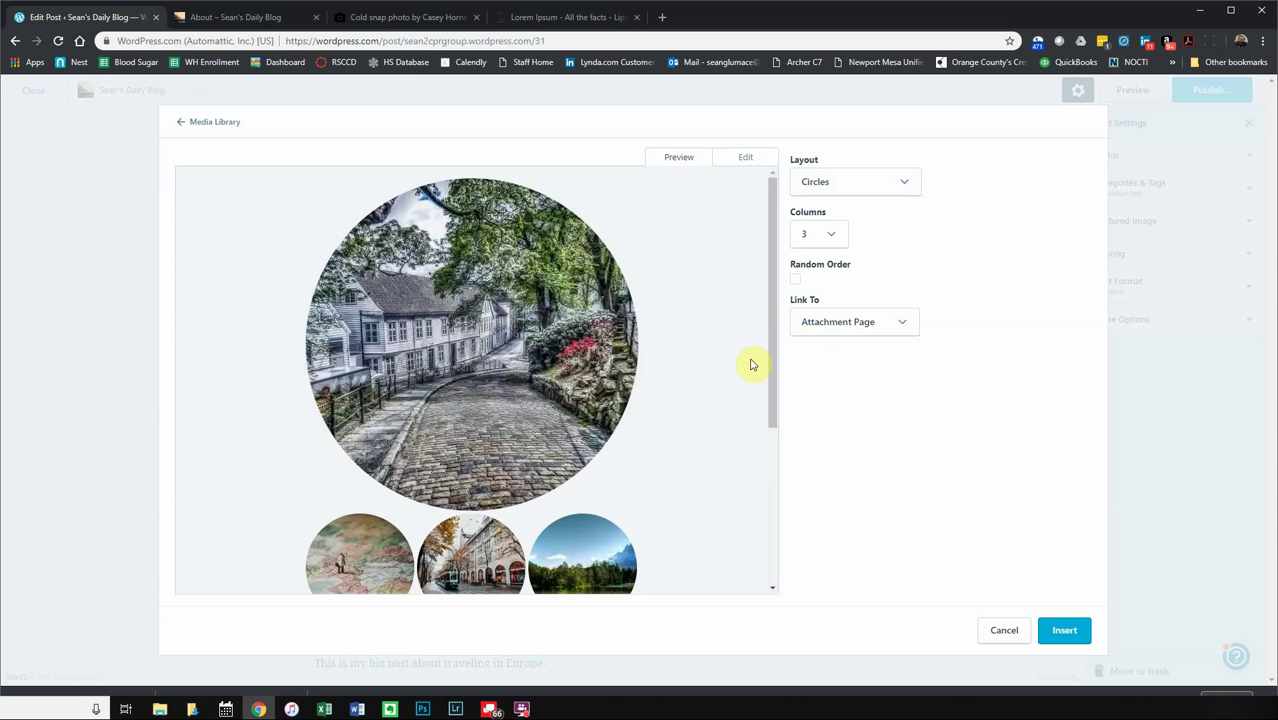
left_click_drag(771, 320, 780, 576)
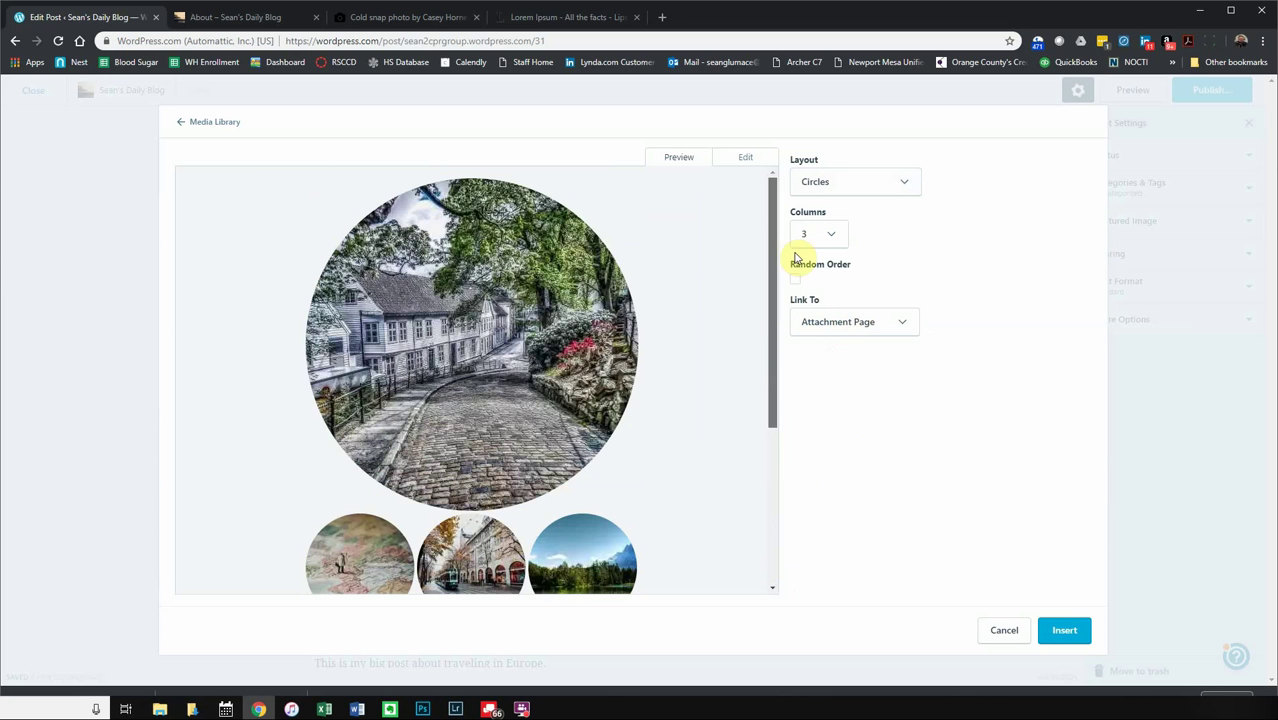
left_click(859, 322)
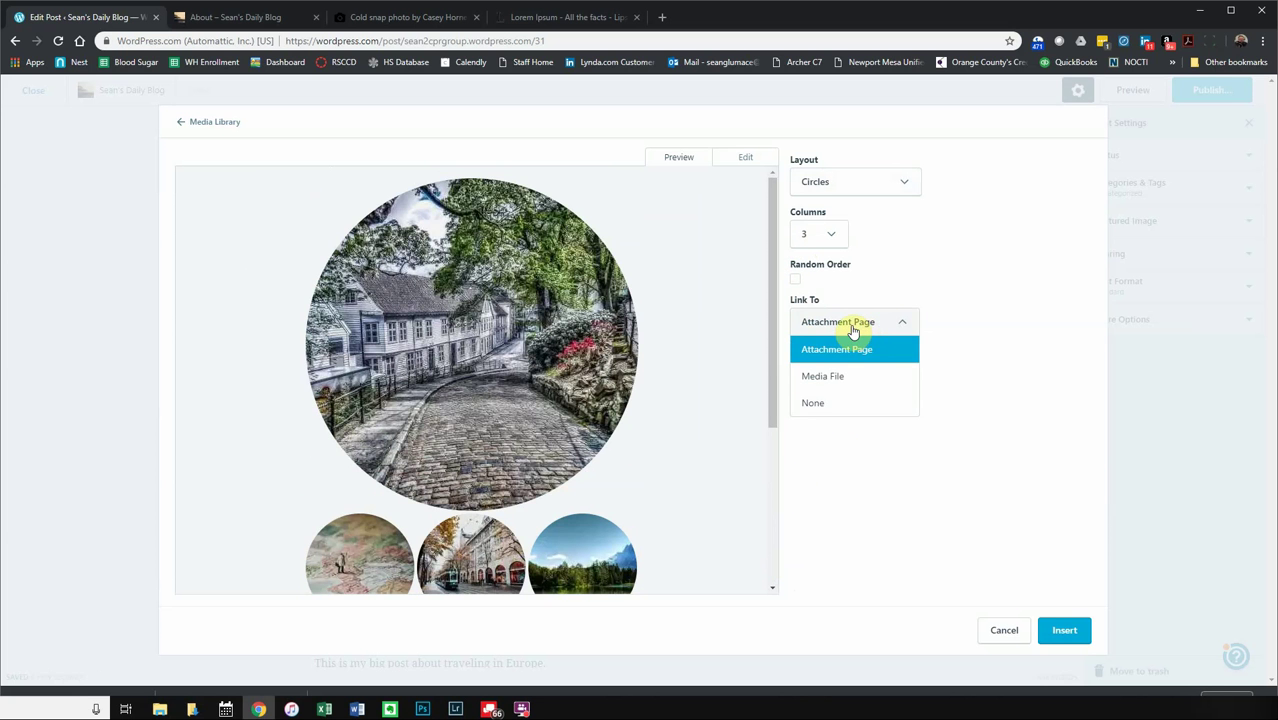
left_click(857, 380)
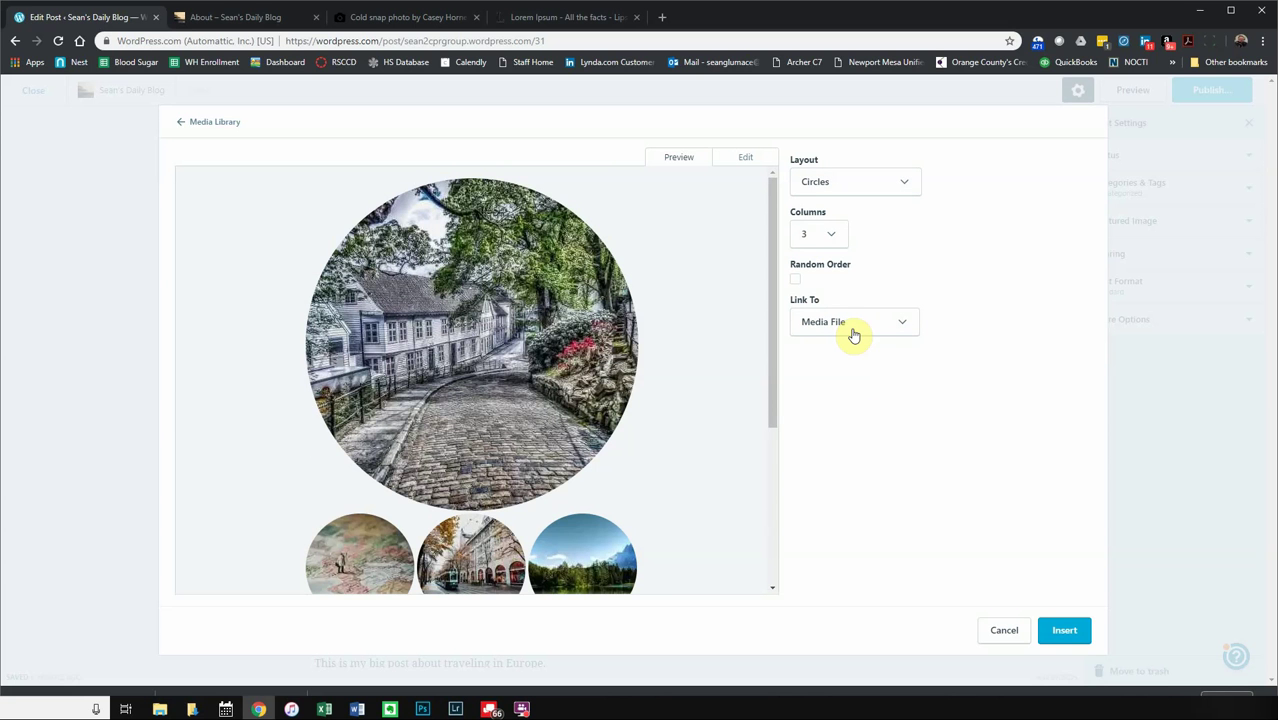
left_click(1055, 634)
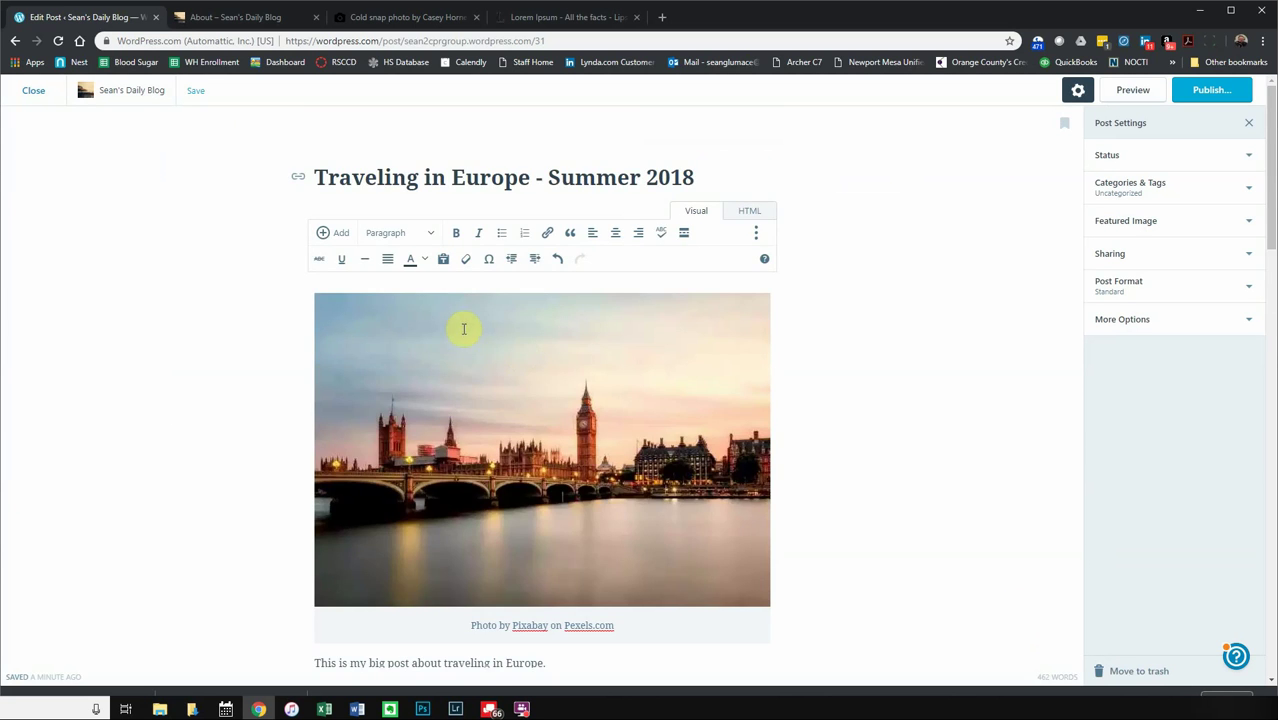
scroll(480, 345, "down", 3)
scroll(487, 355, "down", 15)
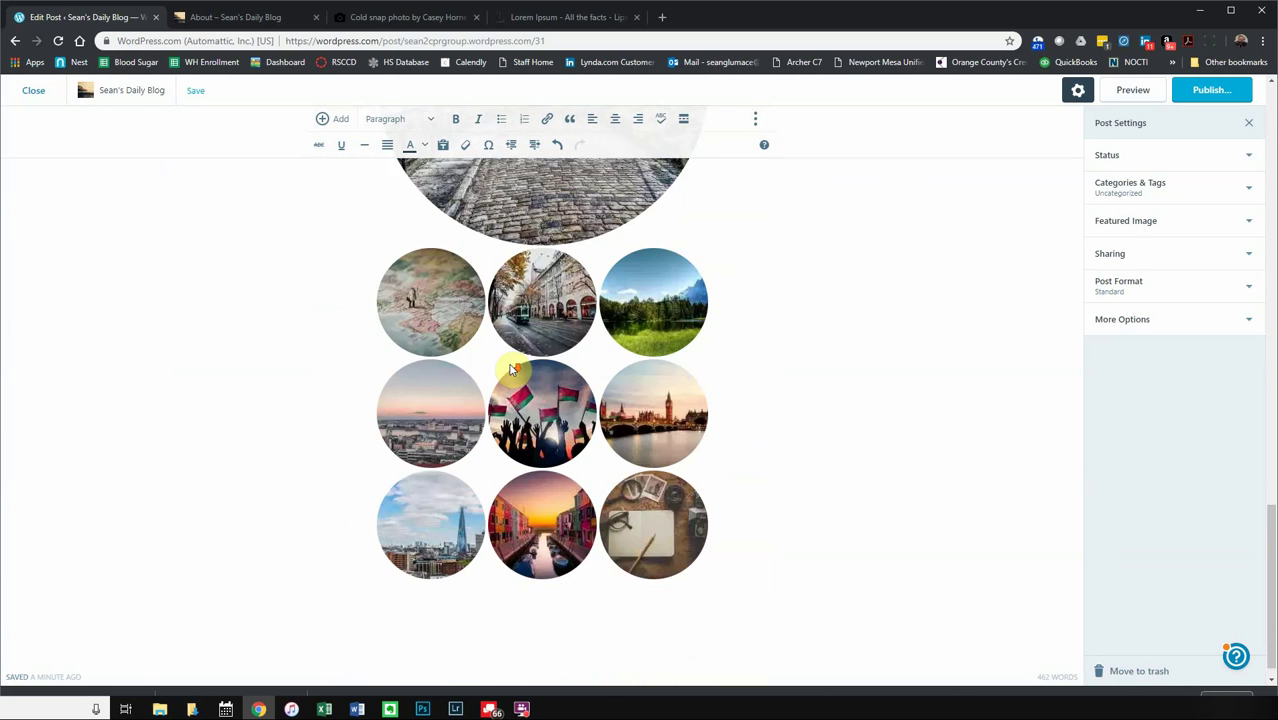
scroll(608, 357, "up", 5)
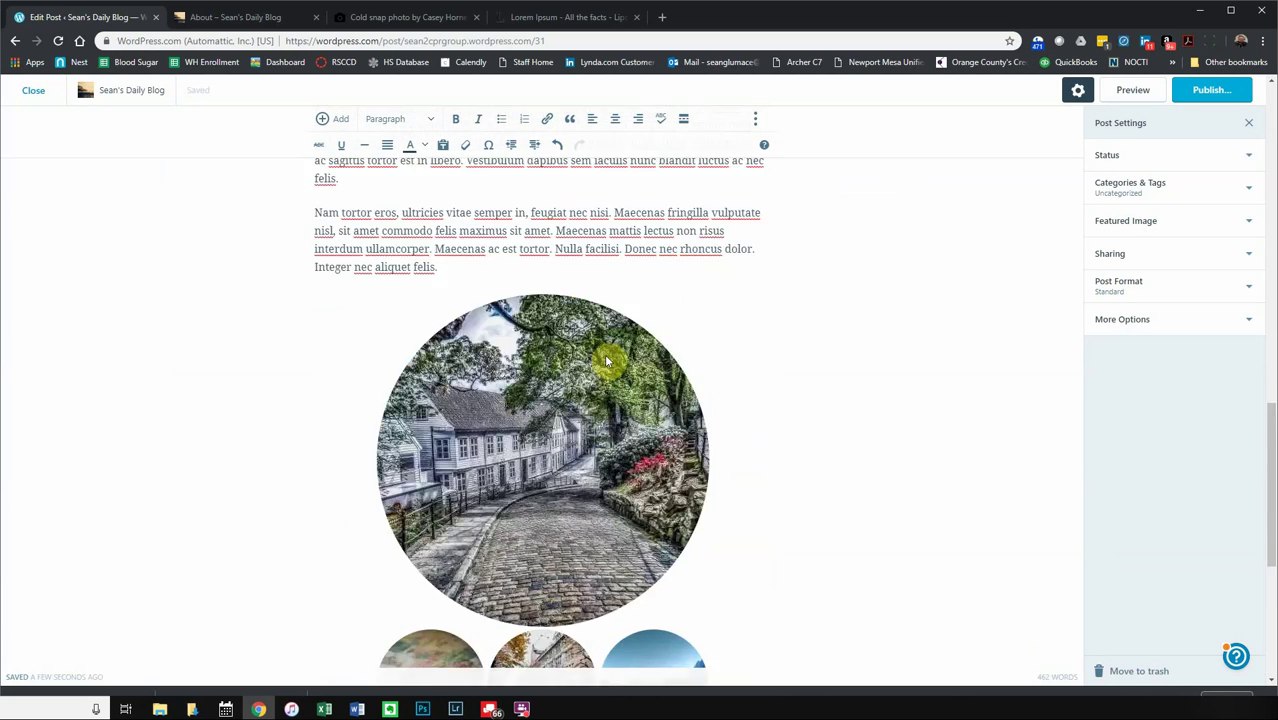
left_click(570, 448)
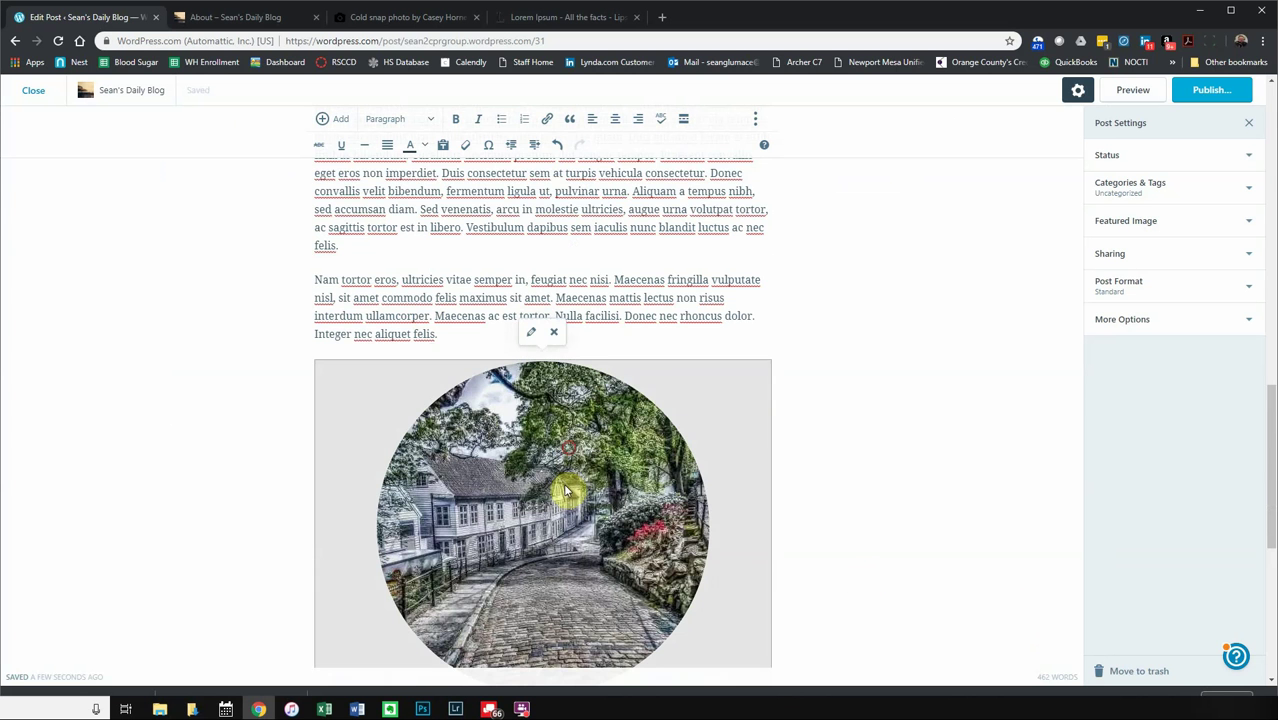
scroll(603, 535, "down", 4)
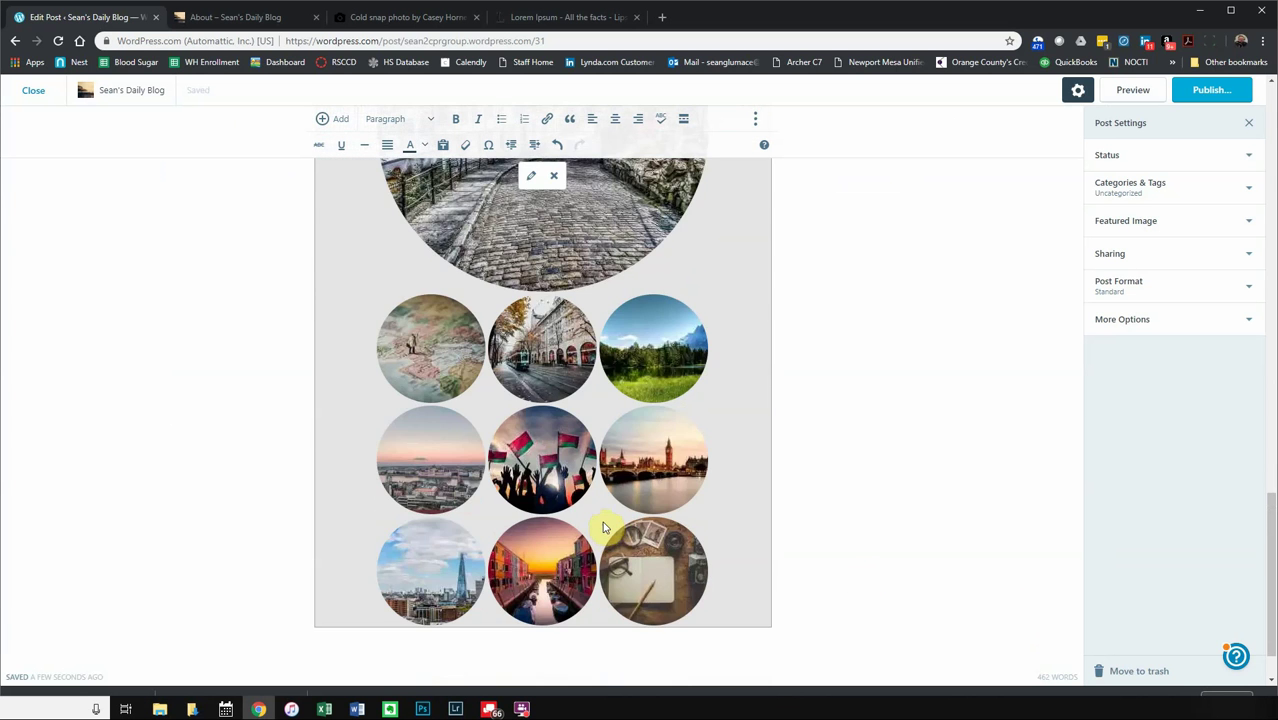
scroll(603, 527, "up", 15)
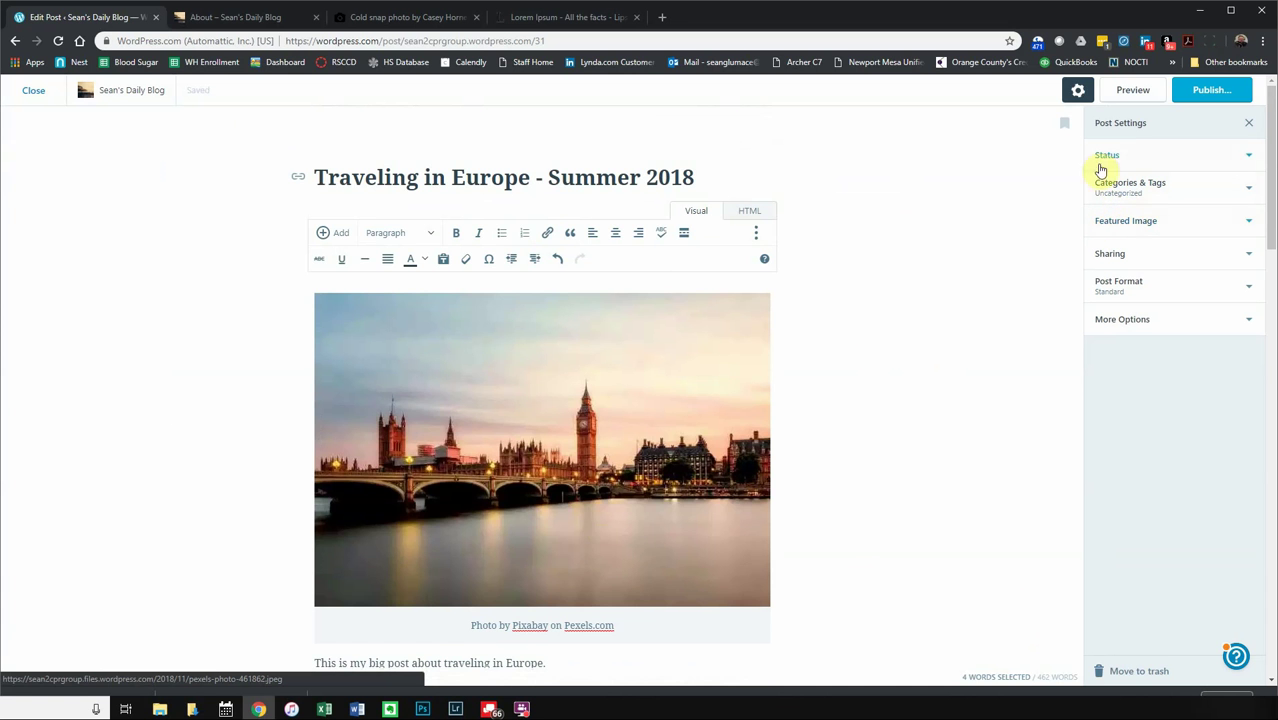
scroll(884, 405, "down", 8)
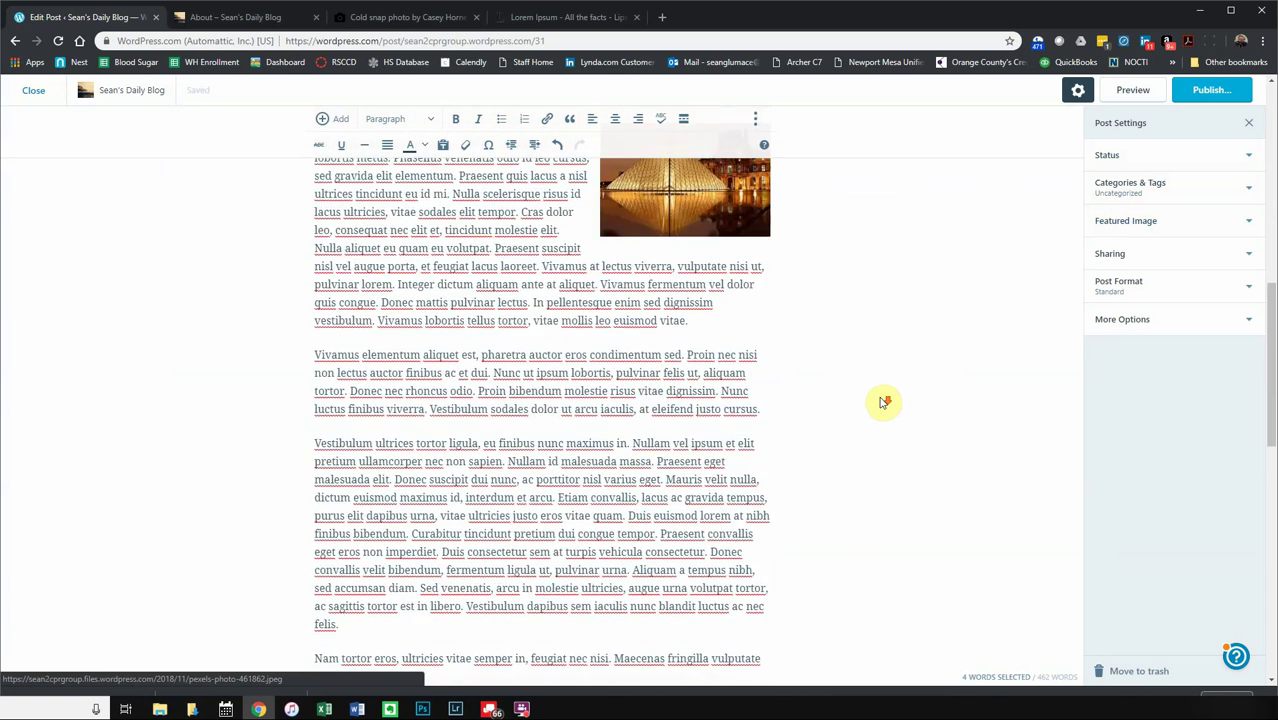
scroll(884, 403, "down", 10)
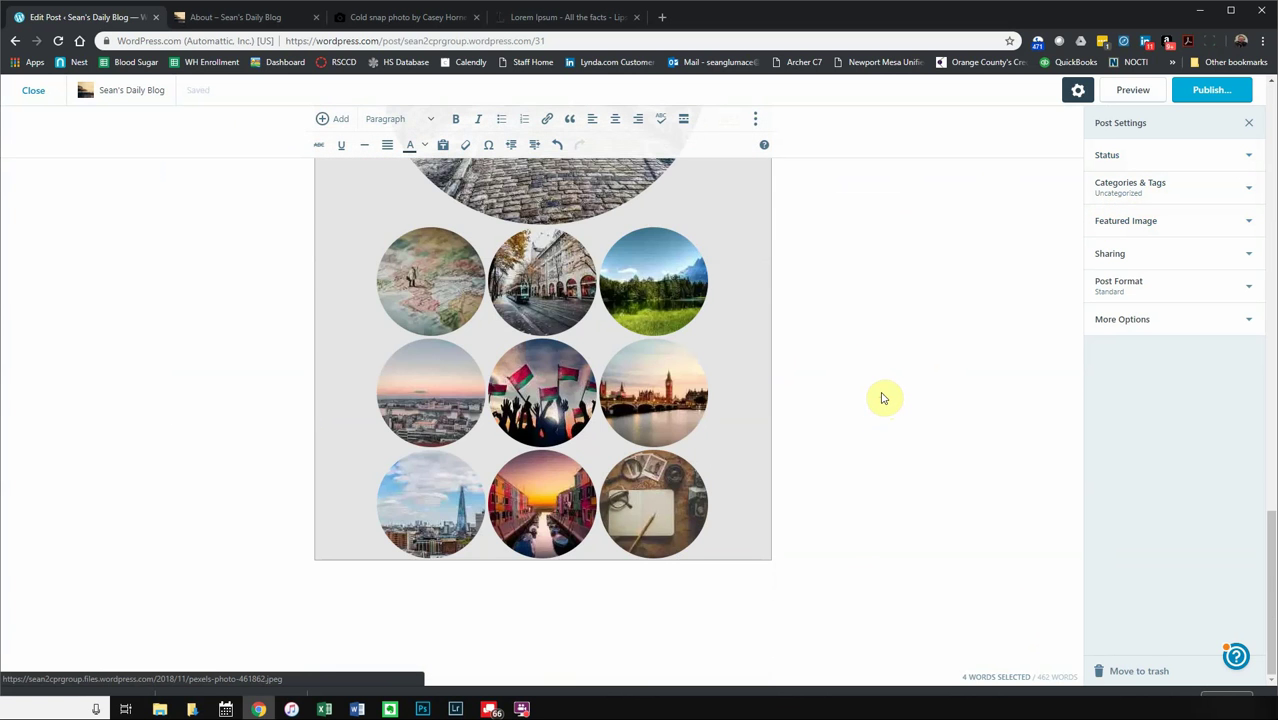
scroll(880, 398, "up", 10)
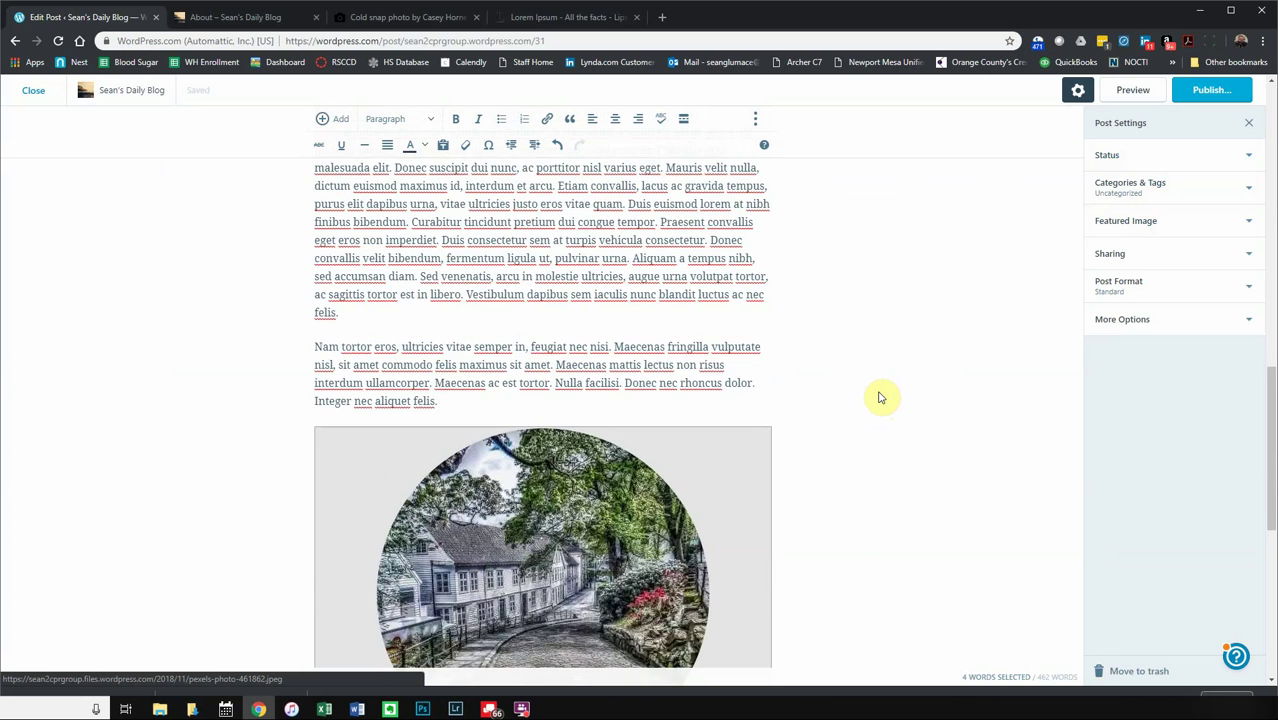
scroll(880, 398, "up", 15)
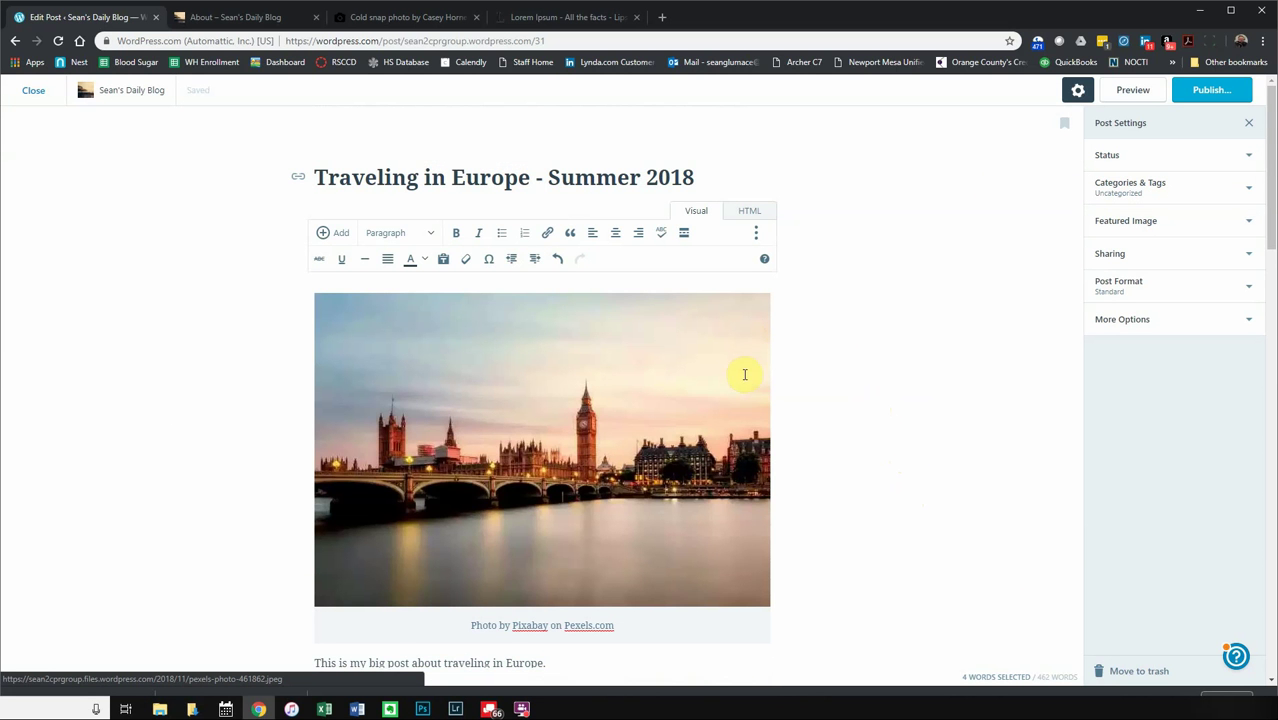
scroll(890, 545, "down", 10)
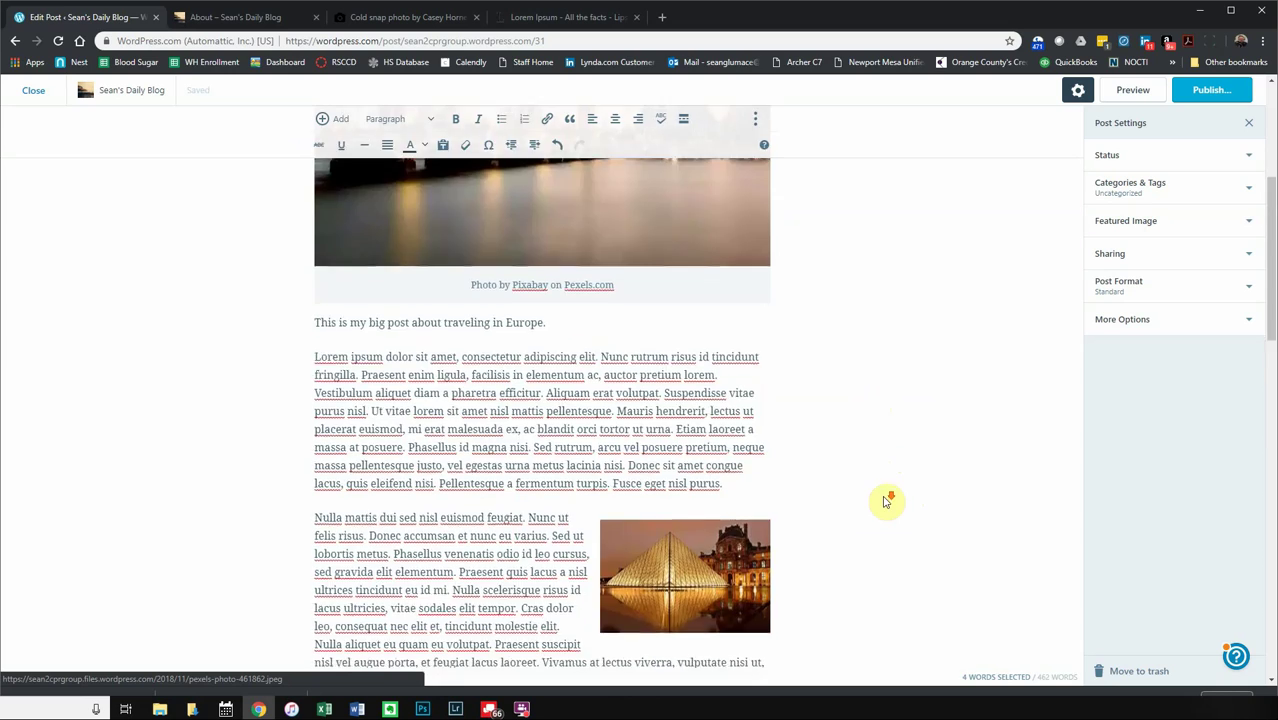
scroll(890, 496, "down", 12)
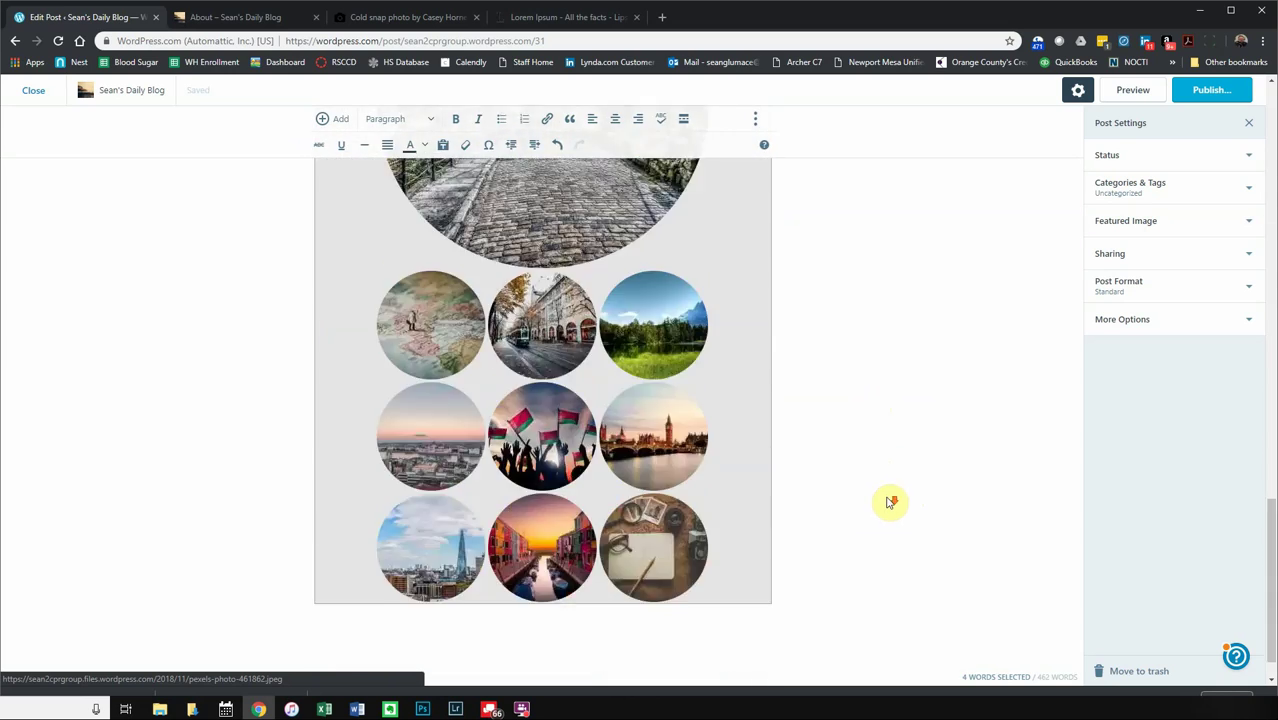
scroll(889, 500, "up", 15)
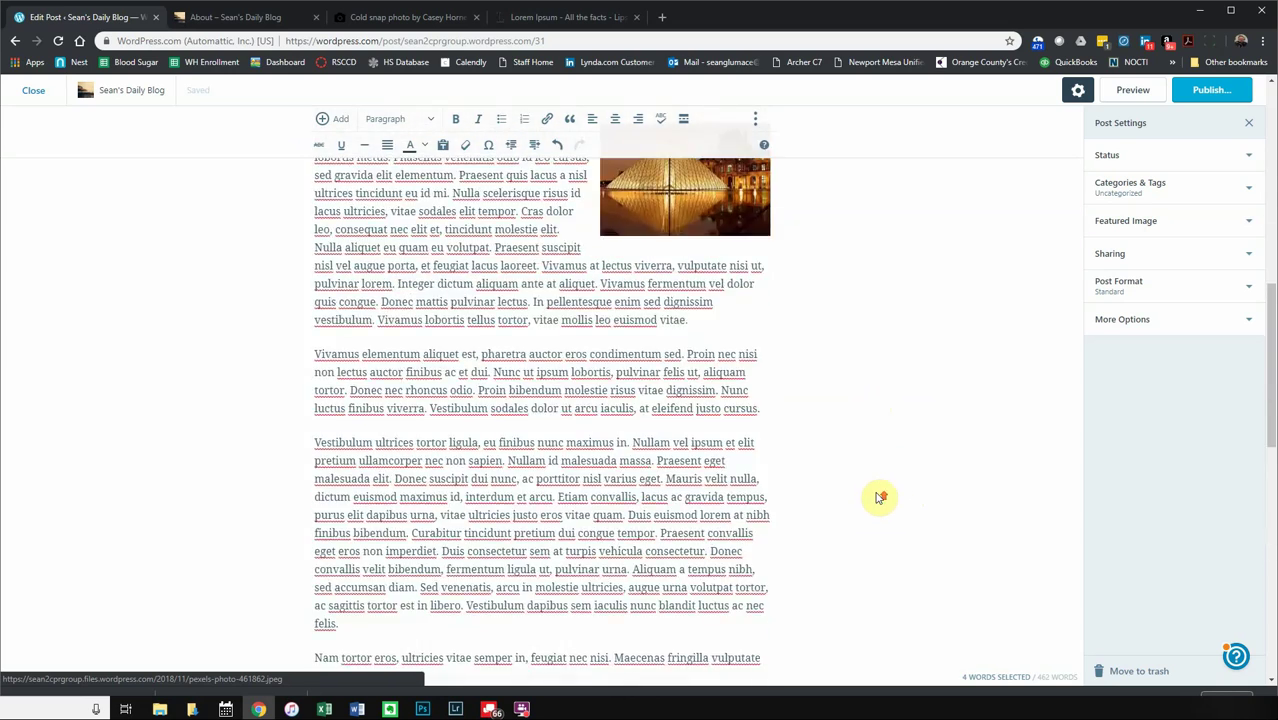
scroll(878, 500, "up", 3)
scroll(878, 505, "down", 8)
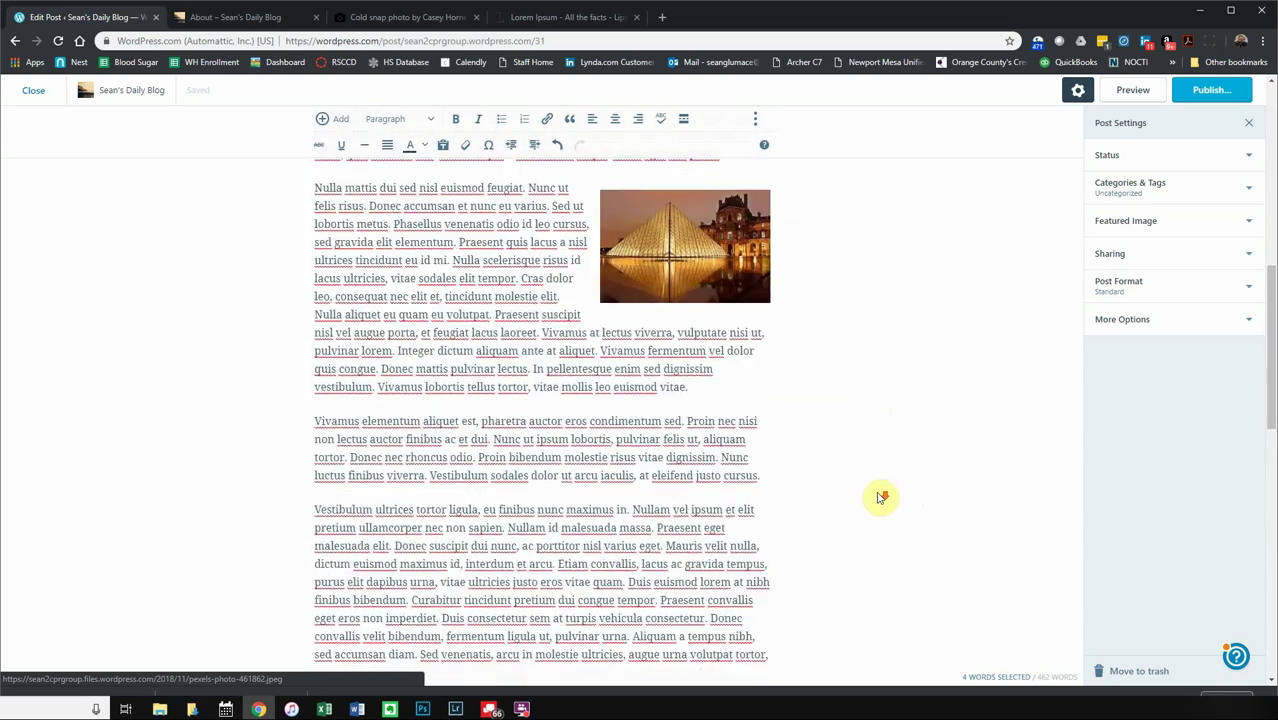
scroll(878, 513, "up", 8)
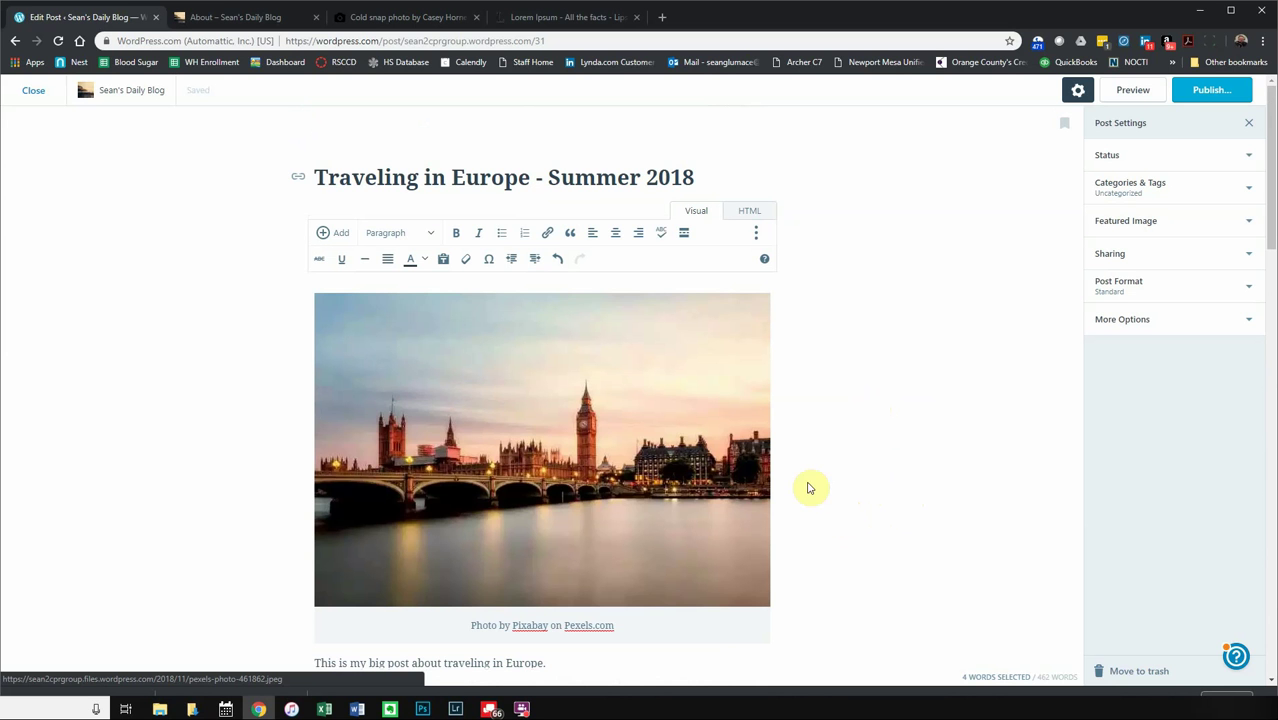
- Turn on 'Stick to the front page' under Status and expand Categories & Tags
left_click(1132, 158)
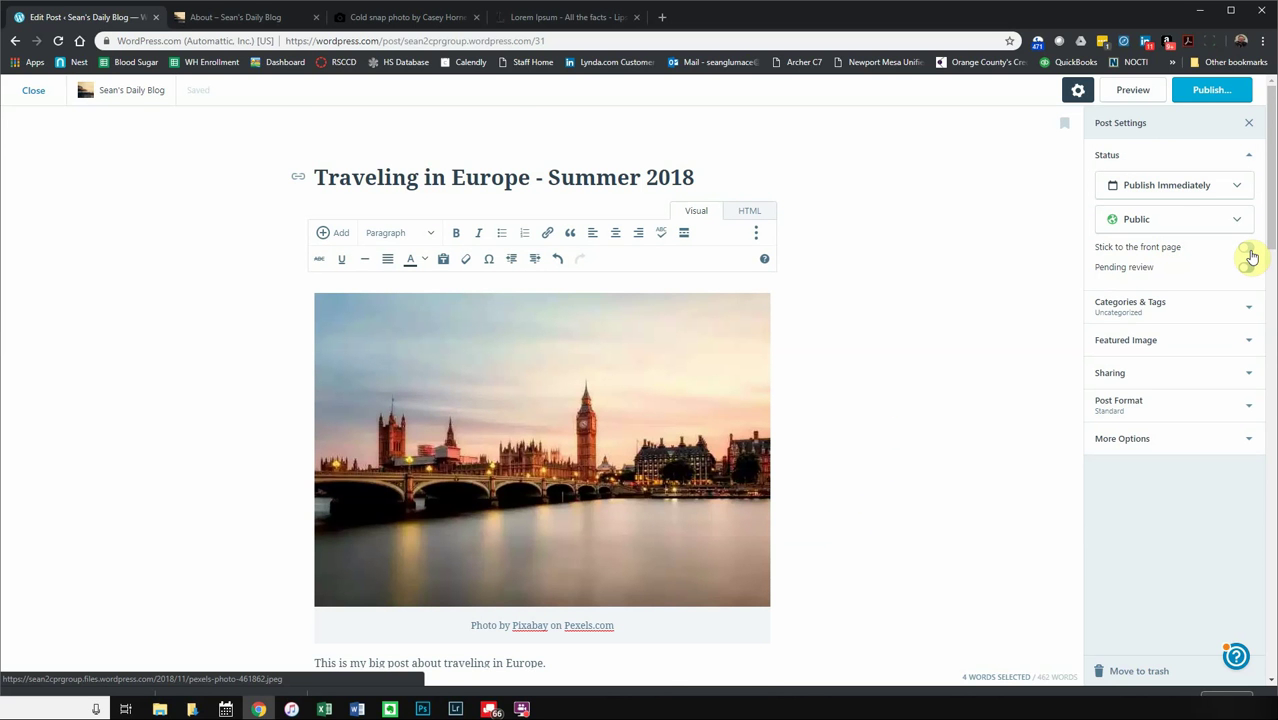
left_click(1247, 250)
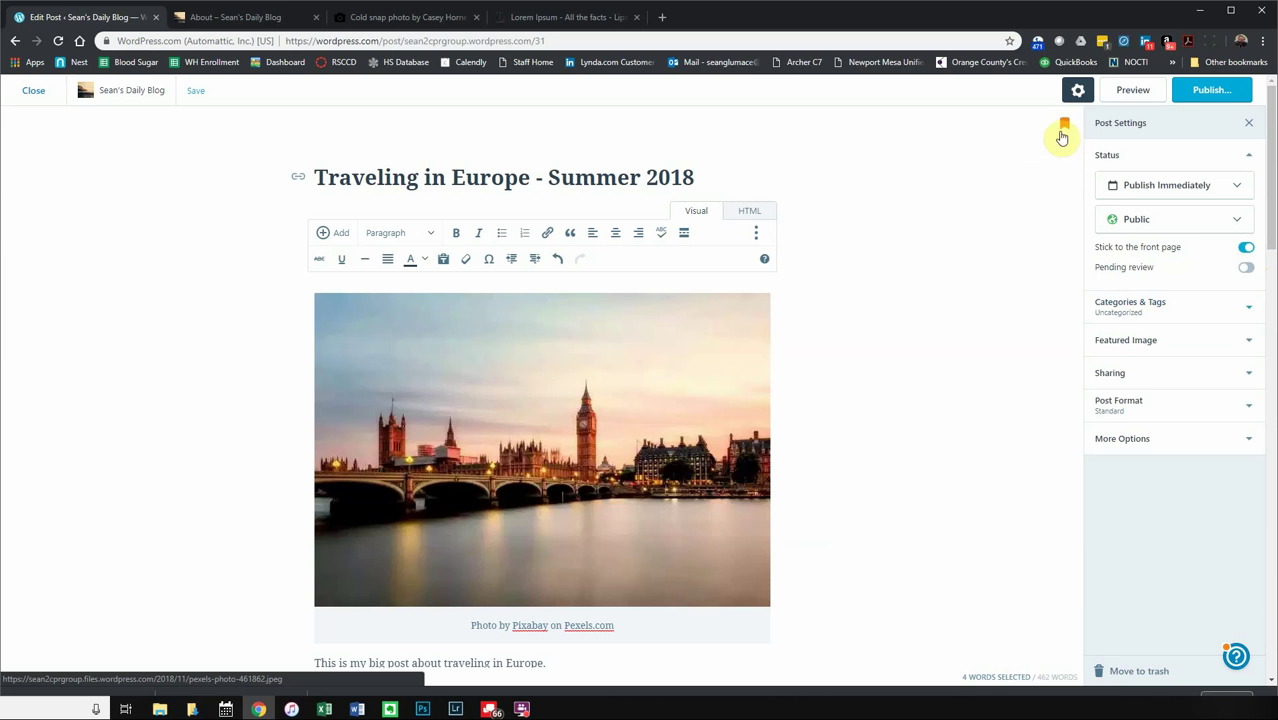
left_click(1130, 312)
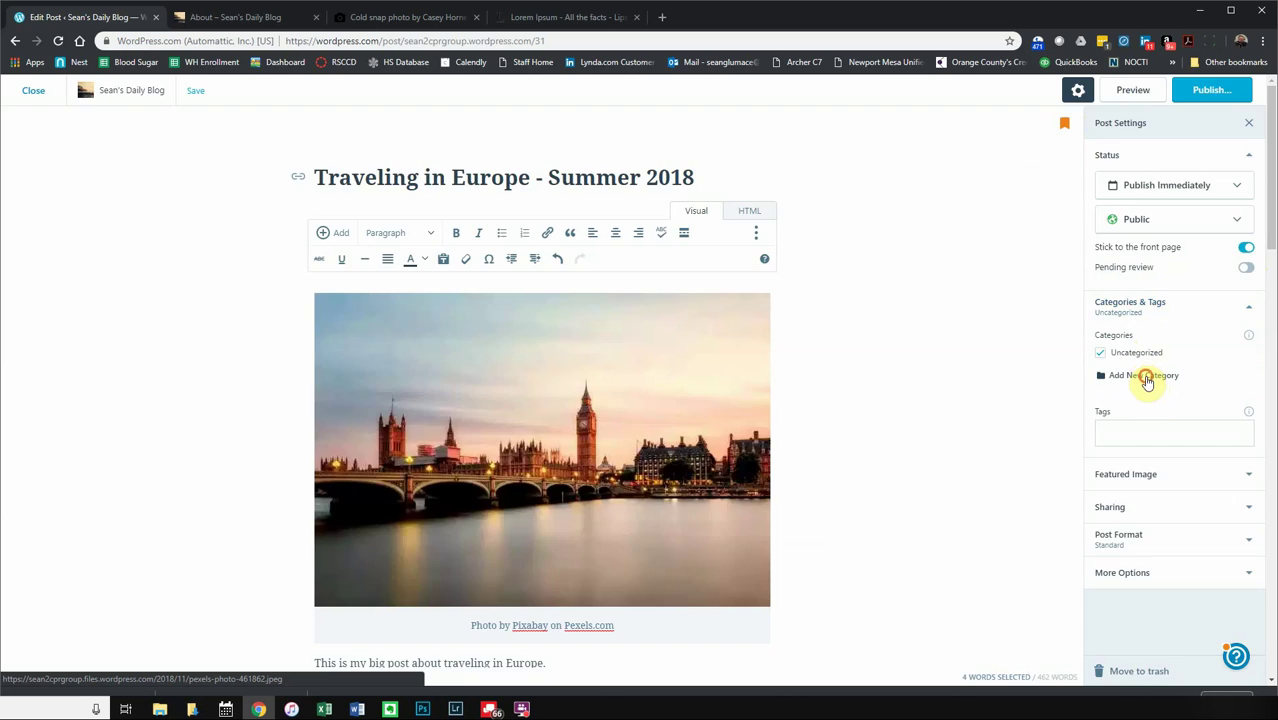
- Add a new 'Travel' category and uncheck Uncategorized
left_click(1143, 375)
type("Travel")
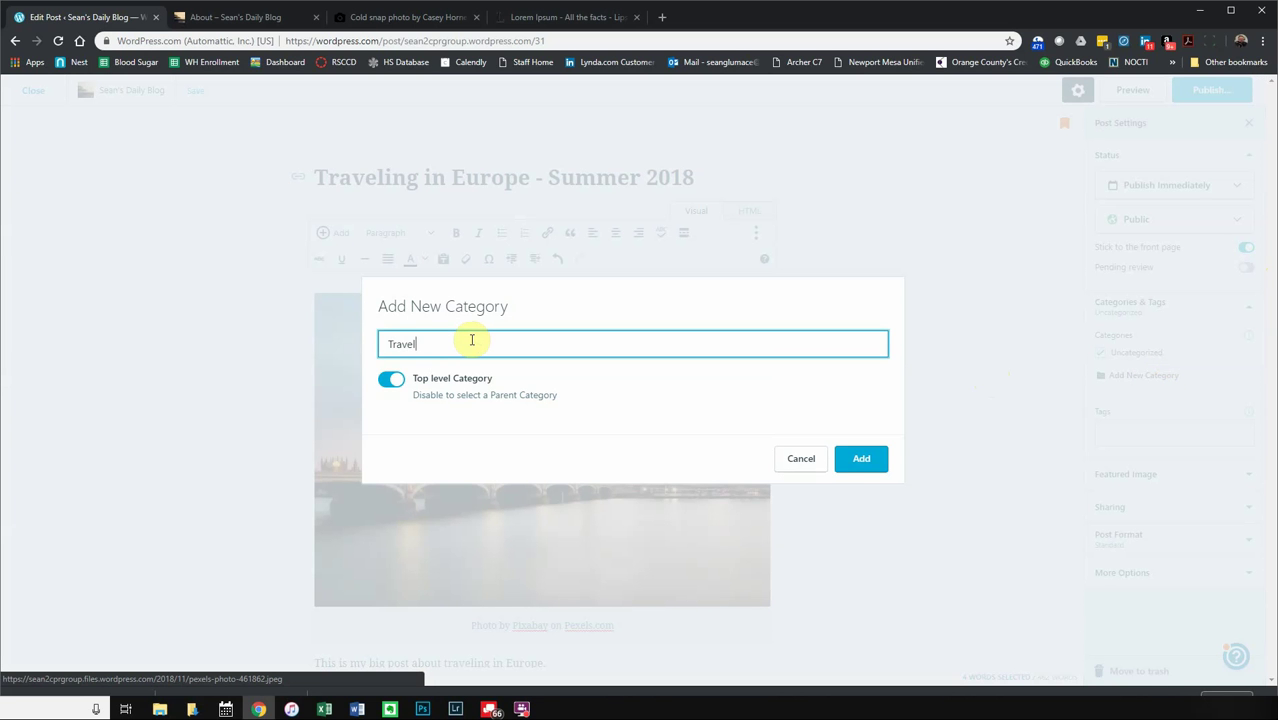
left_click(879, 463)
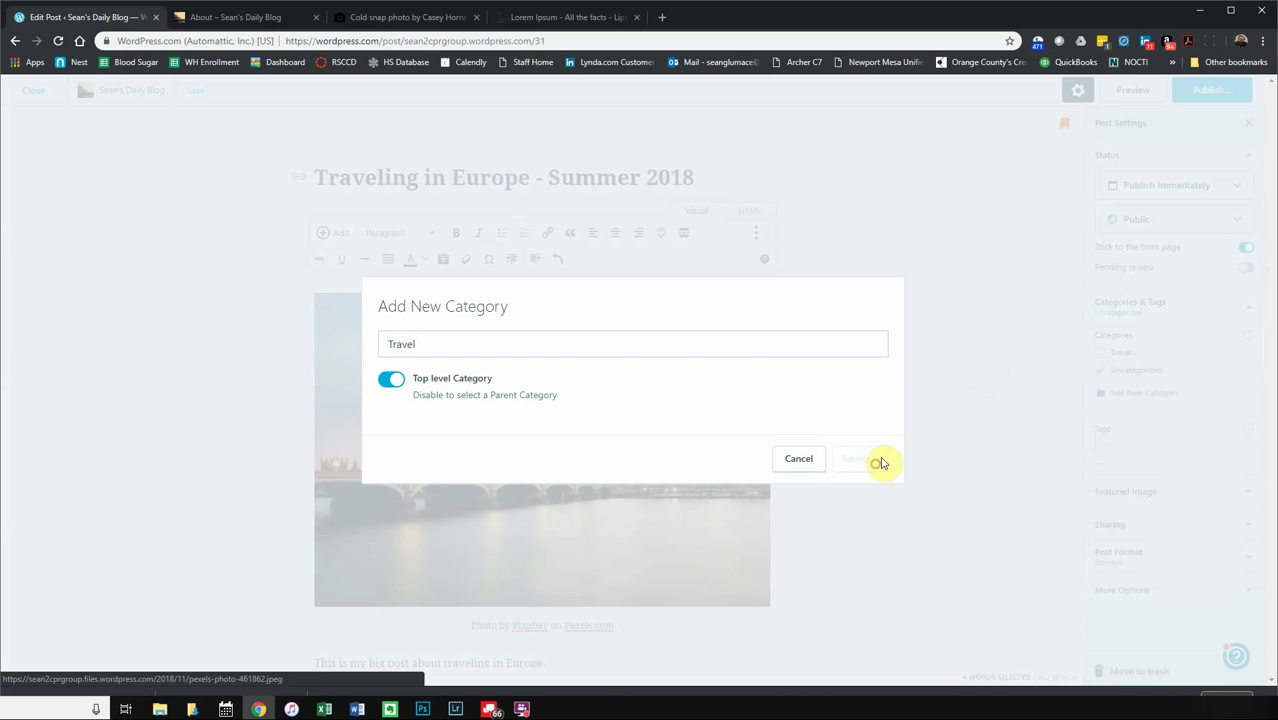
left_click(796, 460)
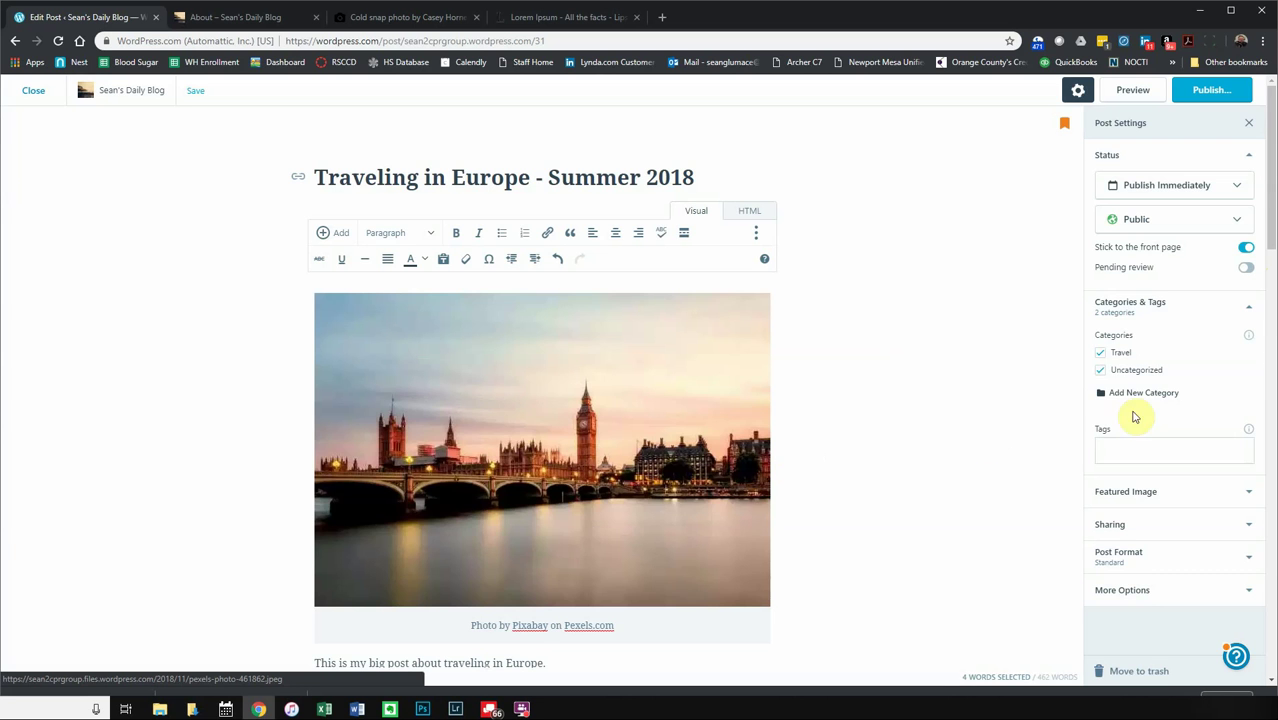
left_click(1101, 370)
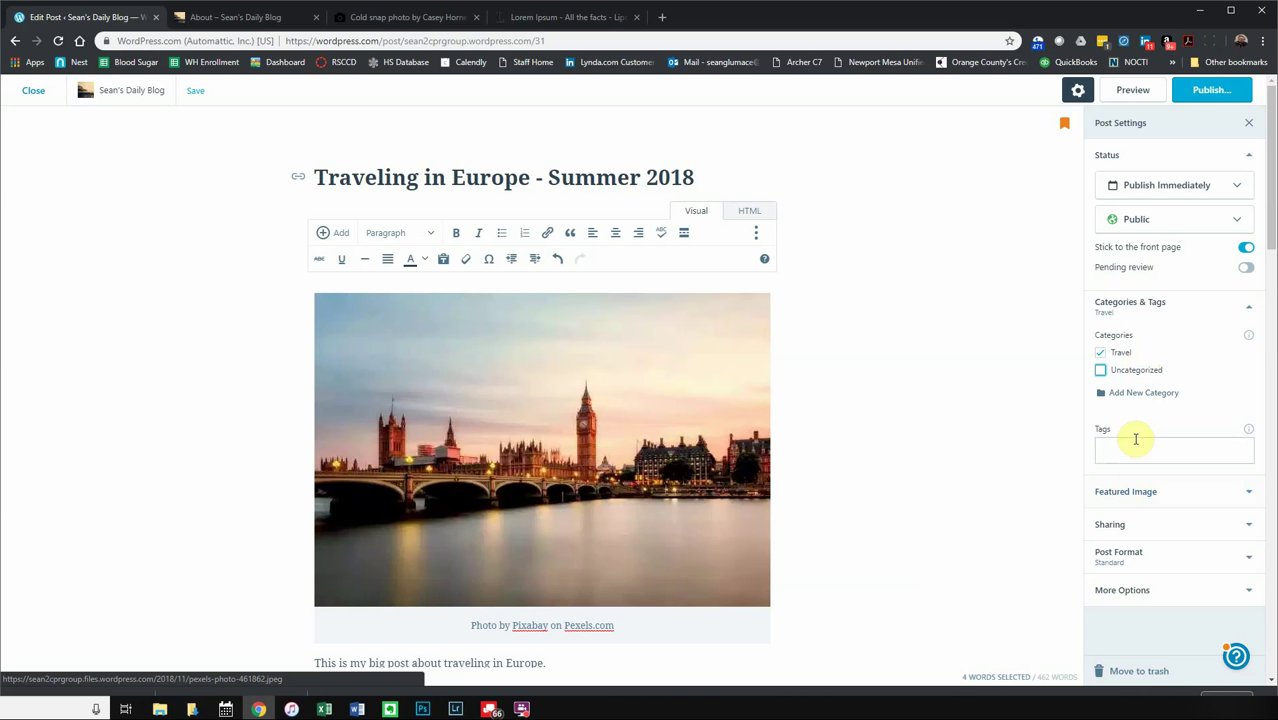
- Add the tags 'europe', 'paris' and 'london' to the post
left_click(1248, 433)
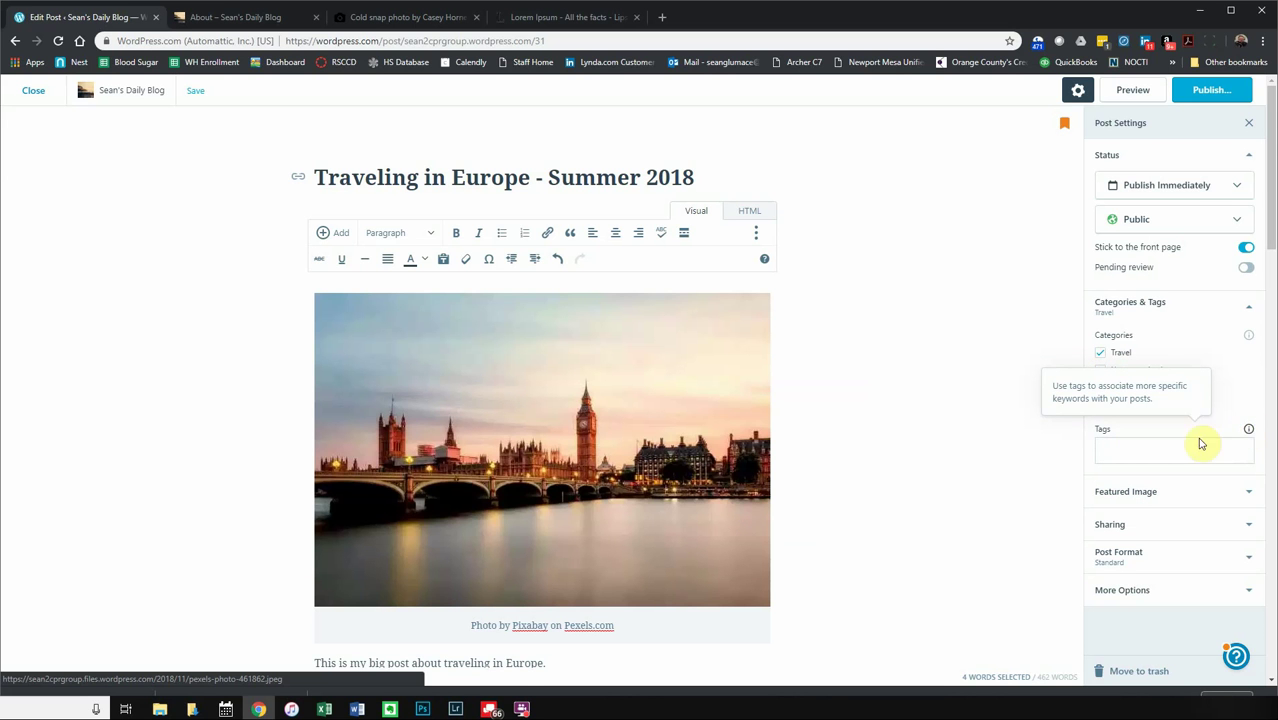
left_click(1155, 450)
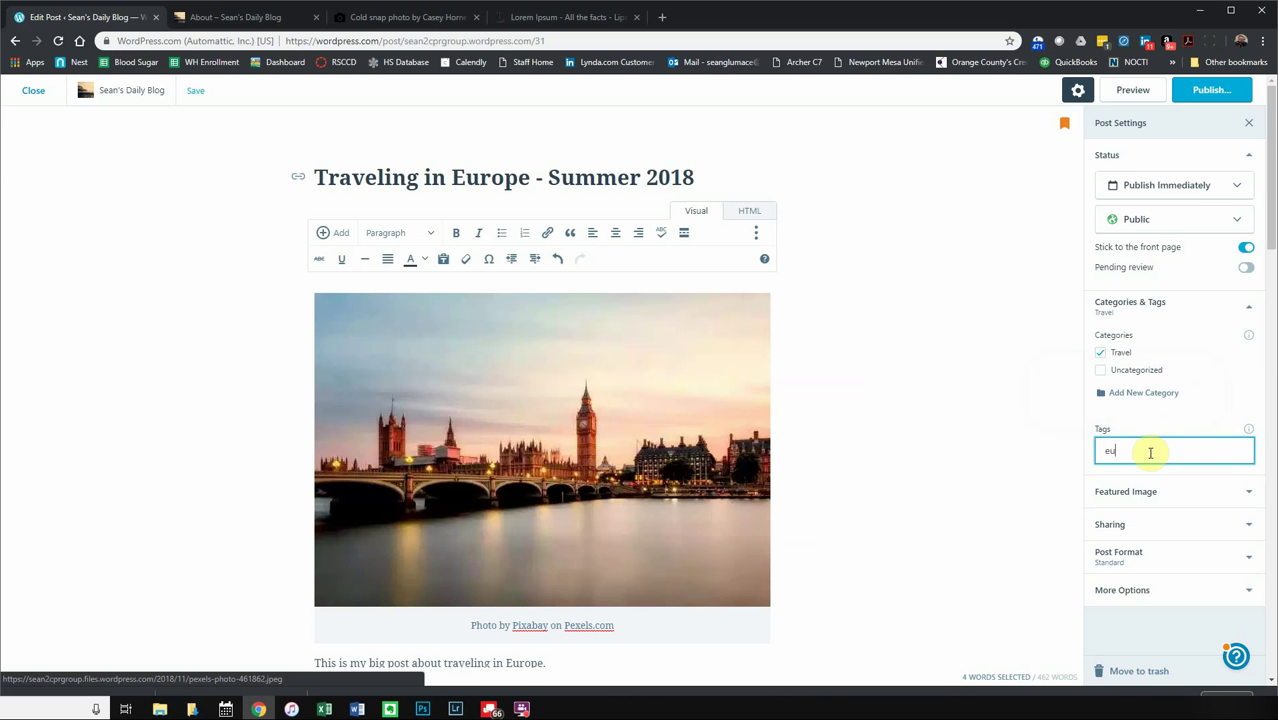
type("europe")
key("Return")
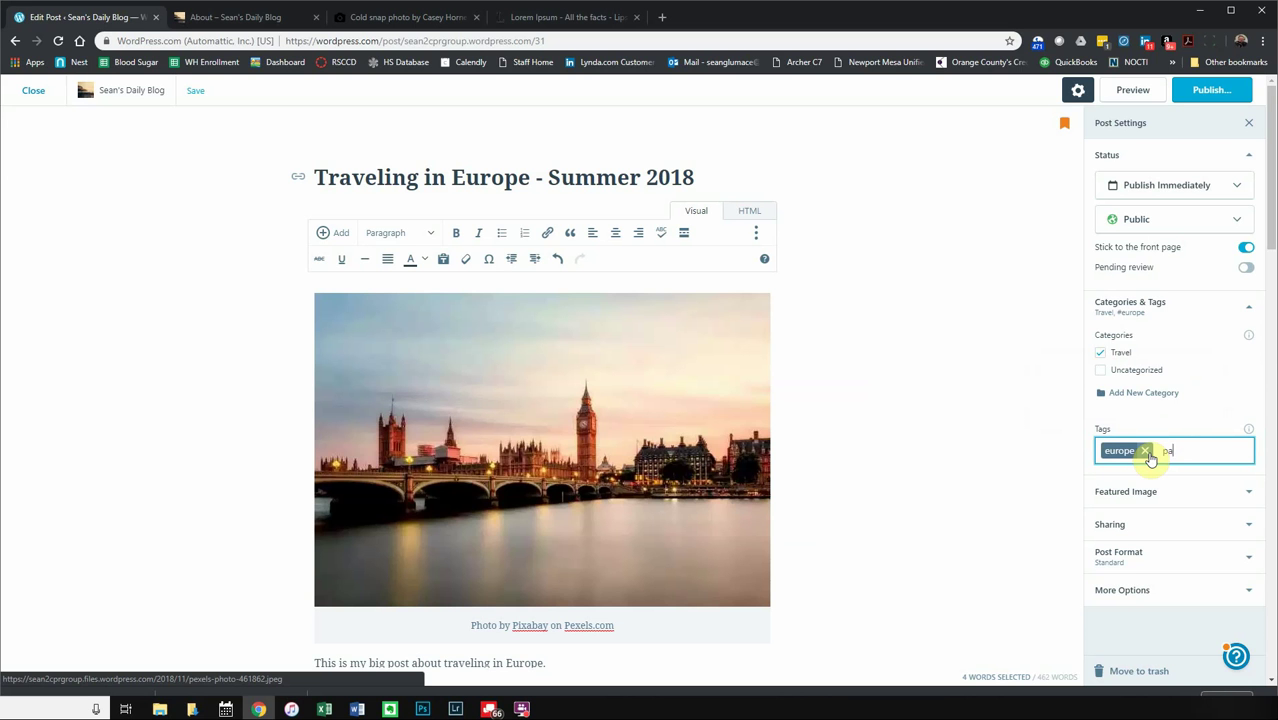
type("paris")
key("Return")
type("lon")
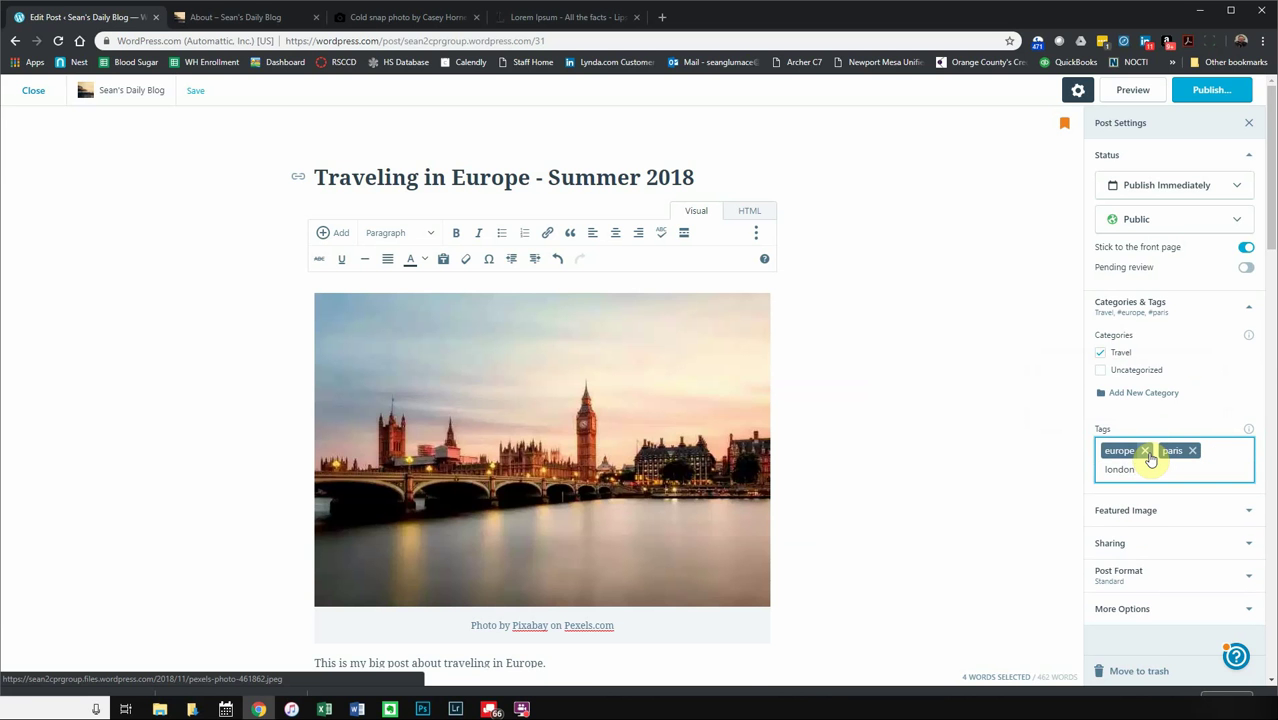
type("don")
key("Return")
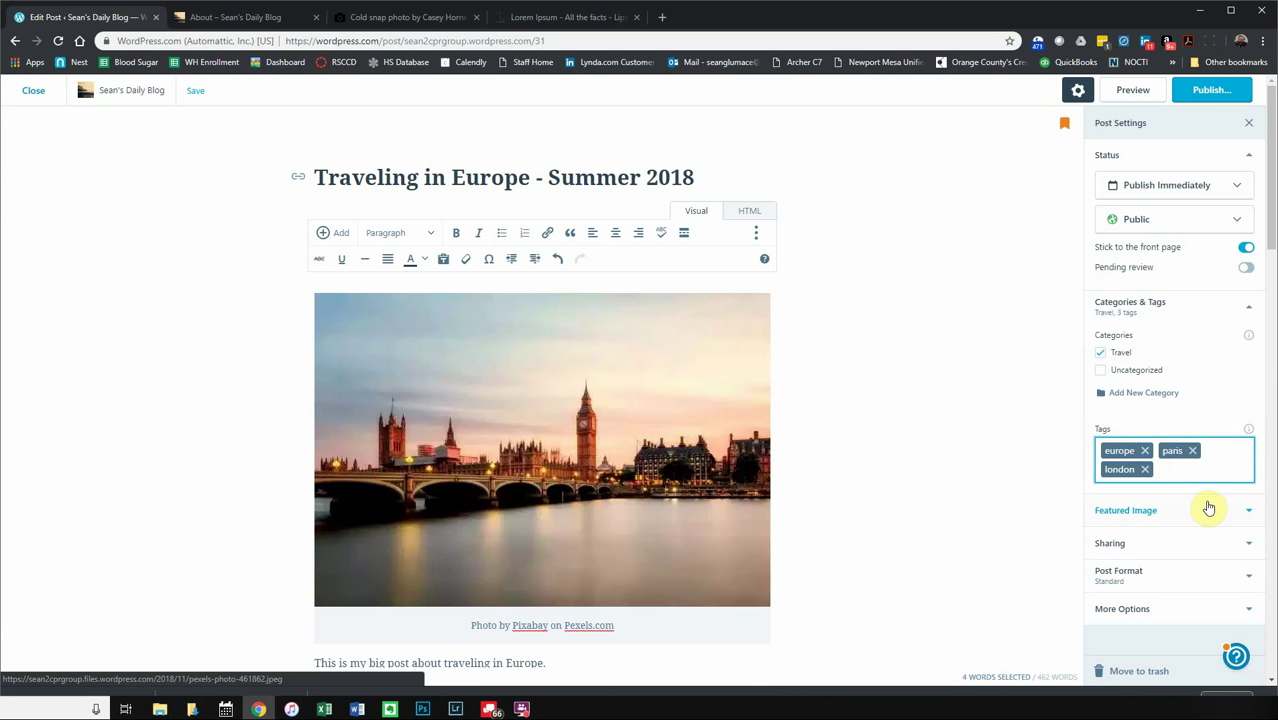
scroll(1204, 512, "down", 3)
scroll(1202, 516, "up", 1)
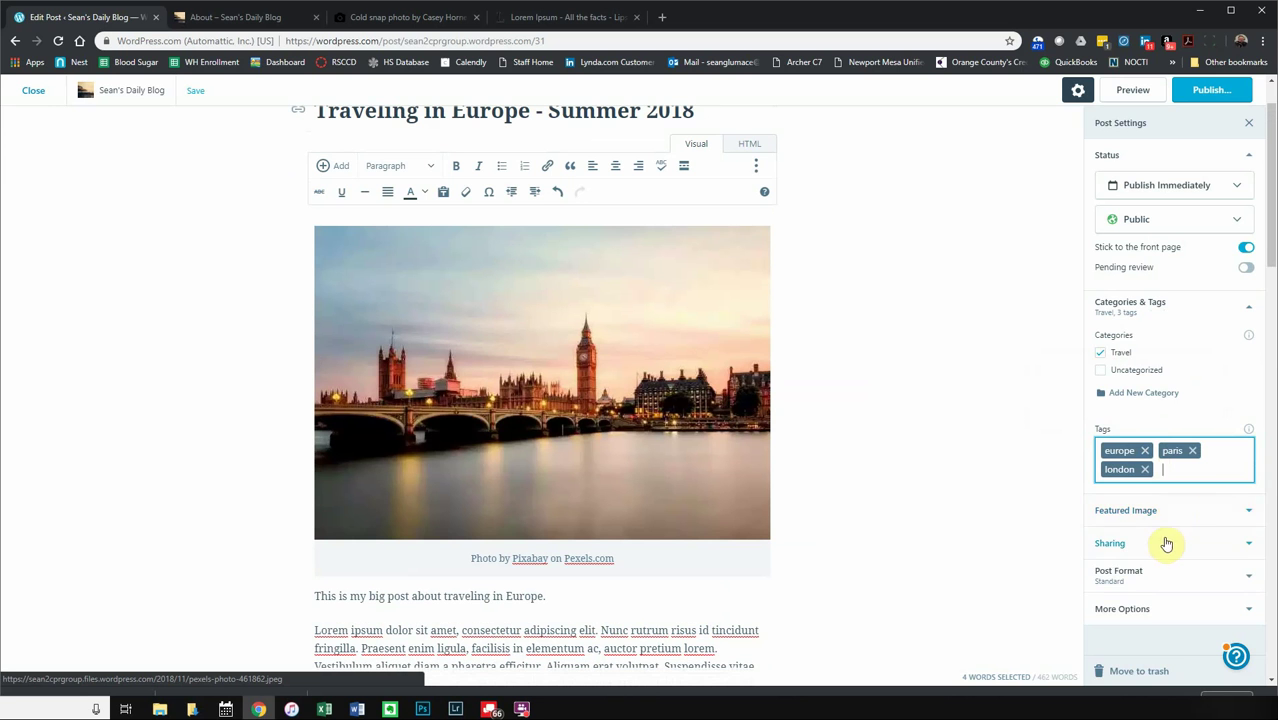
- Choose the Louvre pyramid photo from the media library as the featured image
left_click(1167, 515)
scroll(1155, 520, "down", 1)
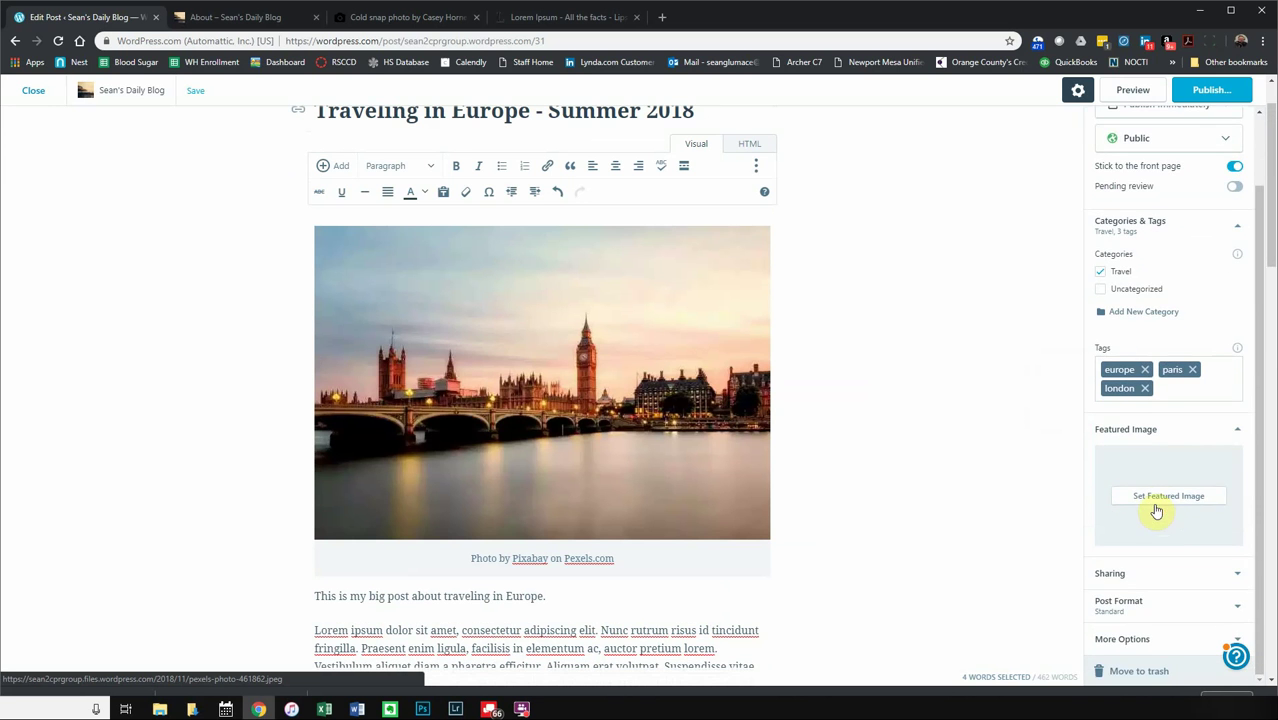
left_click(1150, 495)
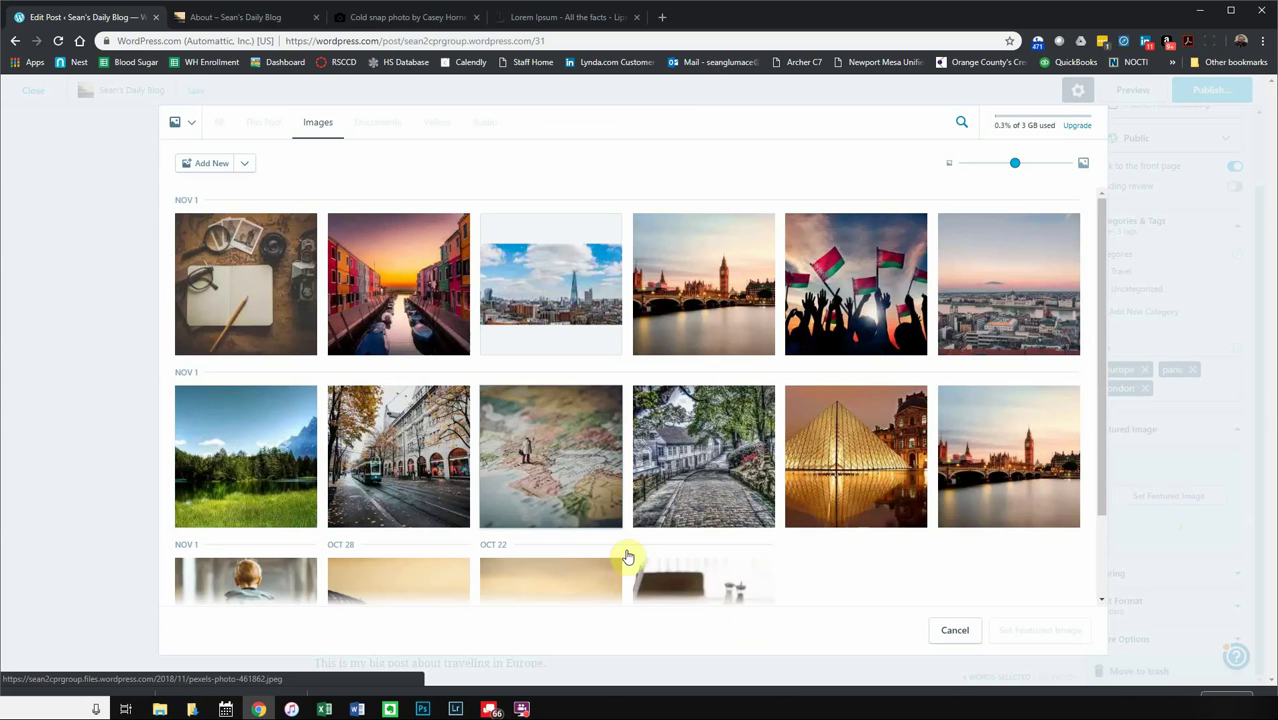
left_click(855, 466)
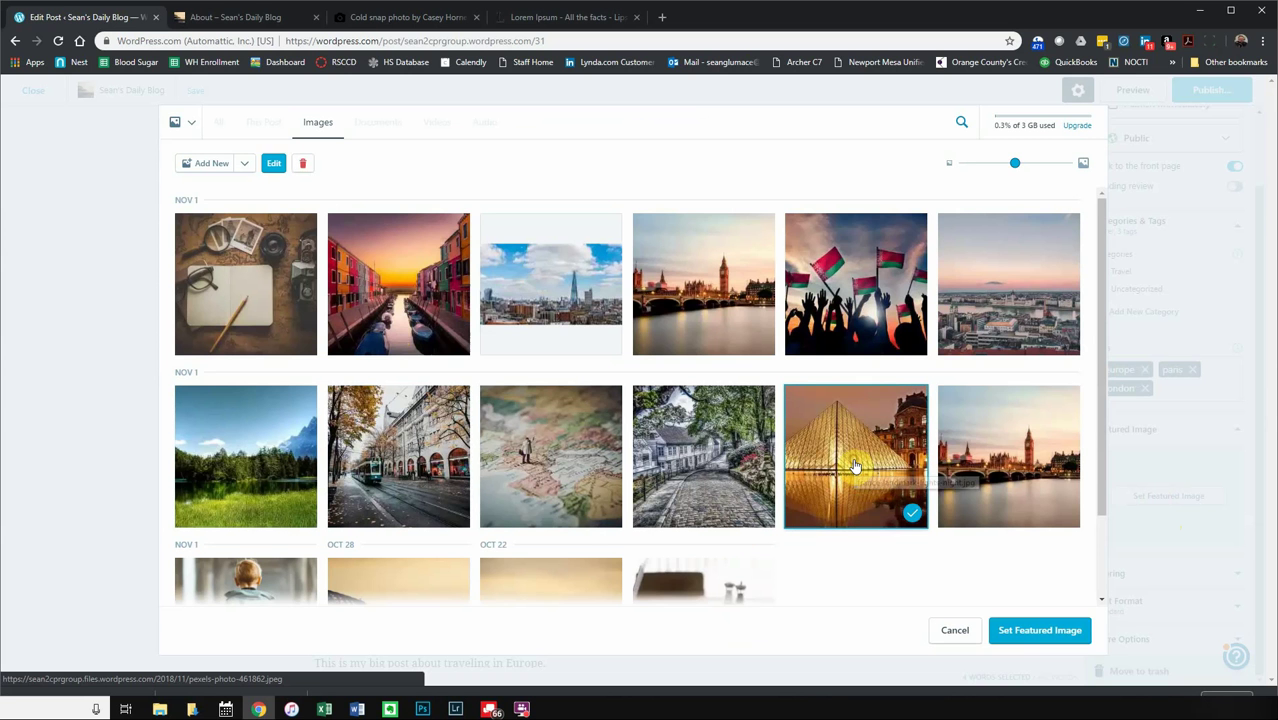
left_click(1041, 632)
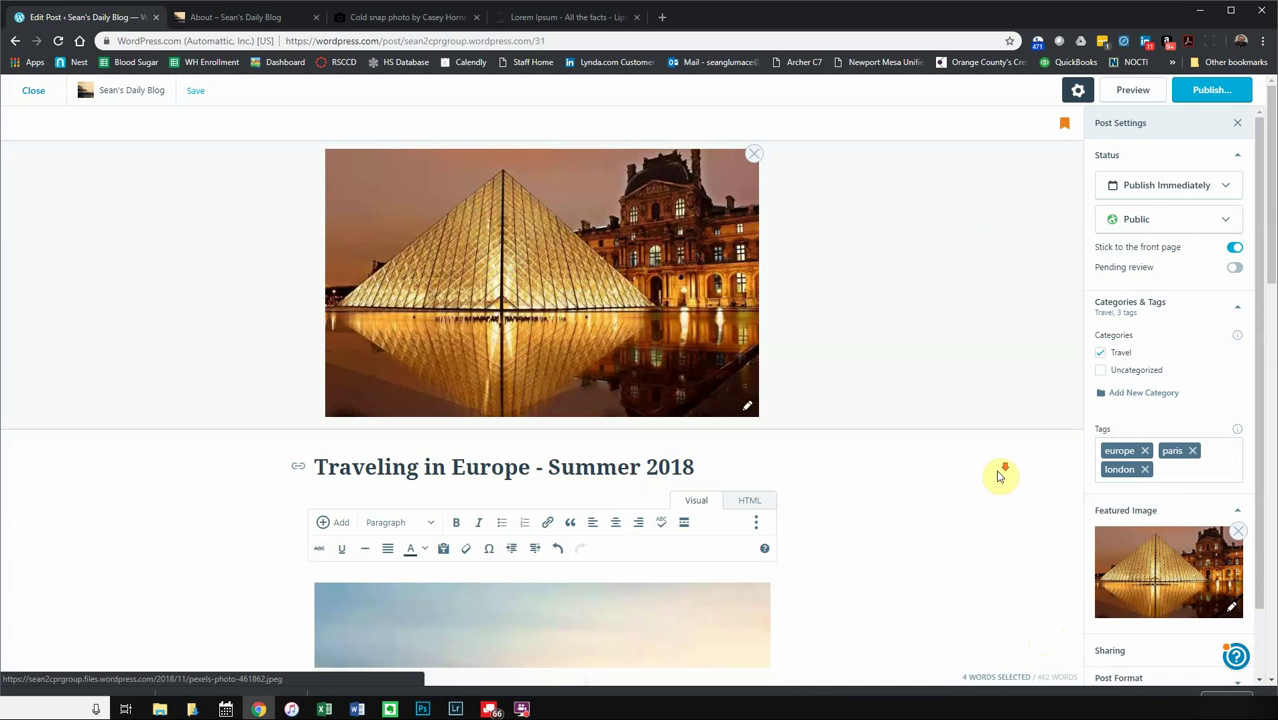
scroll(1004, 471, "down", 2)
scroll(1215, 562, "down", 3)
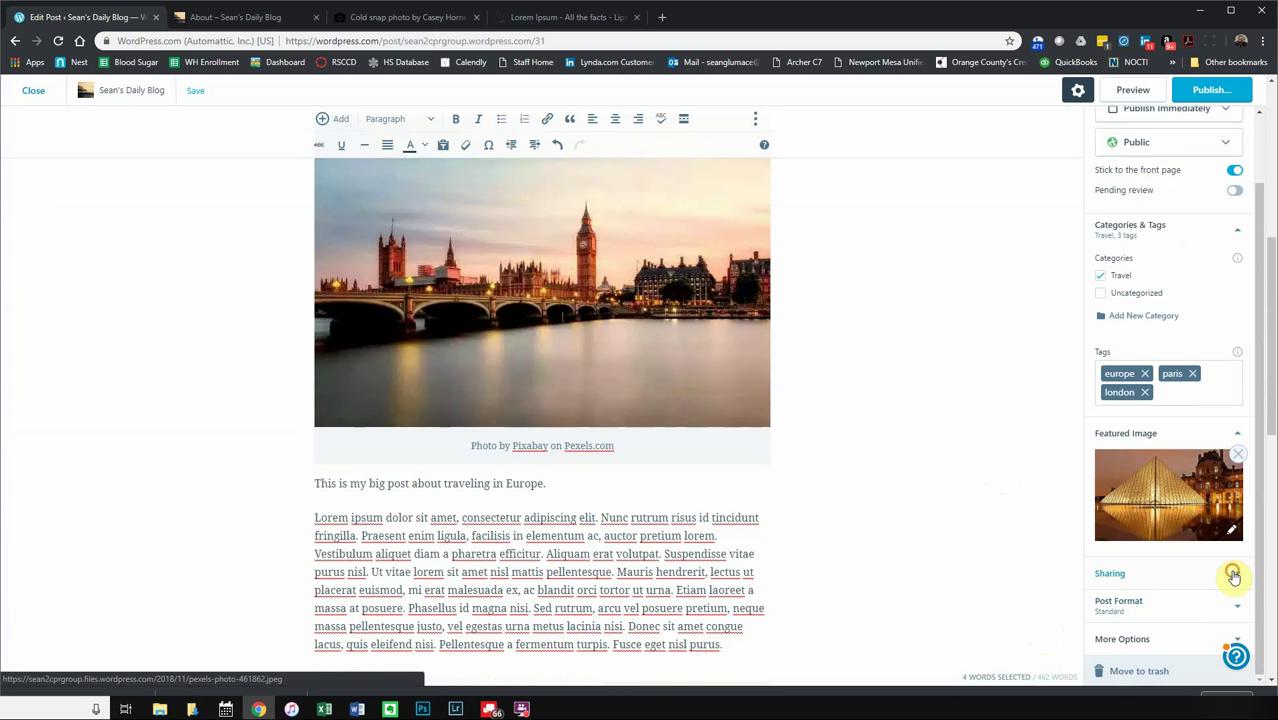
- Review the Sharing and Post Format settings without changing them
left_click(1232, 572)
scroll(1201, 552, "down", 2)
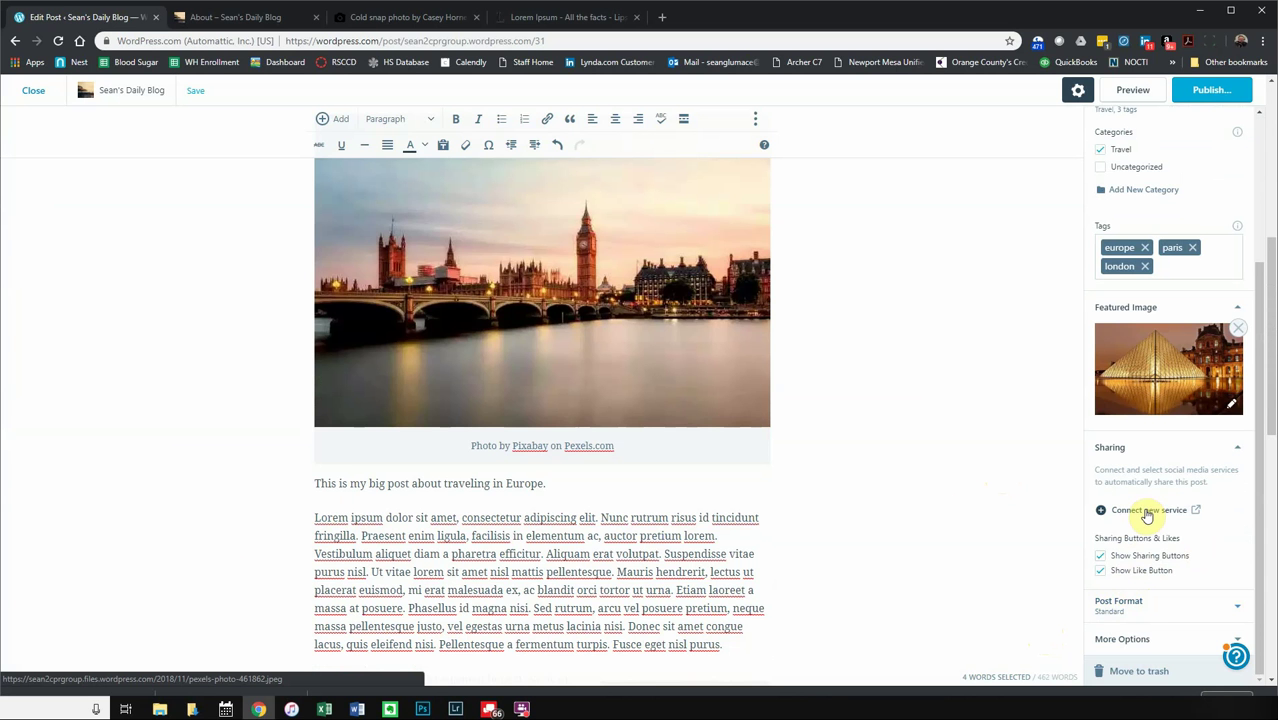
scroll(1148, 580, "down", 2)
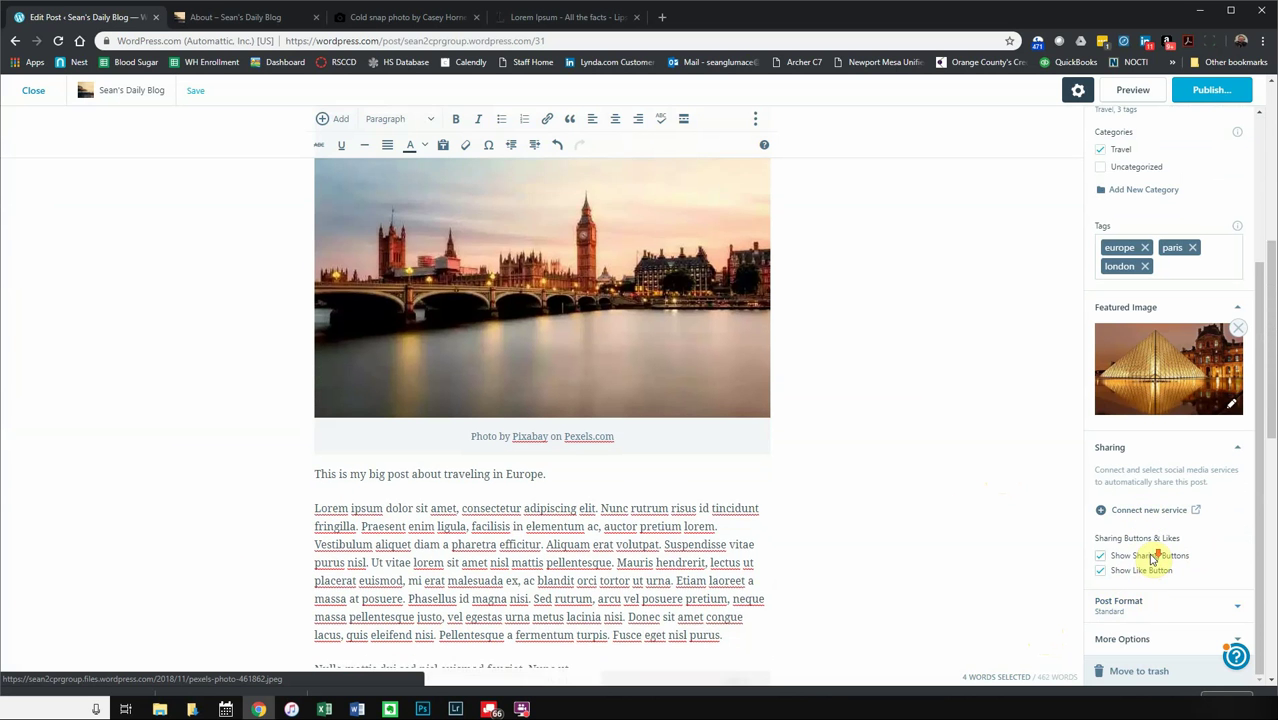
left_click(1144, 605)
scroll(1181, 562, "down", 2)
scroll(1181, 562, "down", 1)
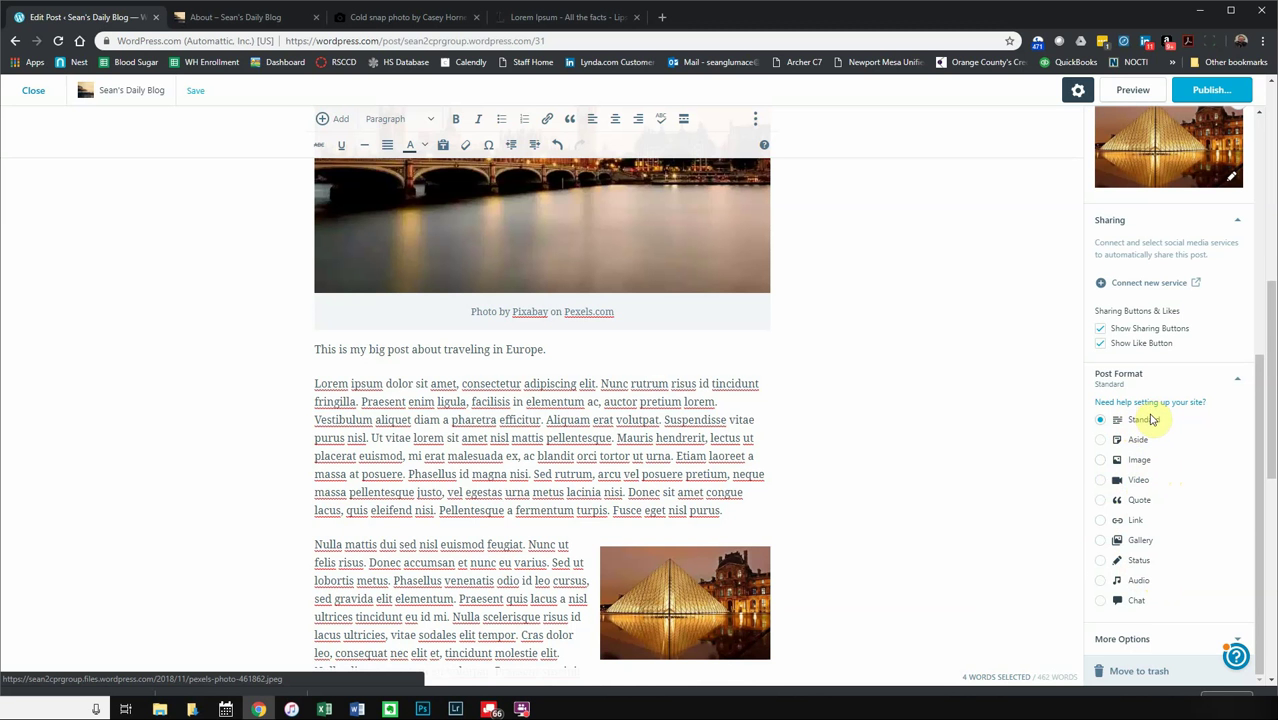
scroll(1207, 545, "down", 2)
scroll(1207, 545, "down", 5)
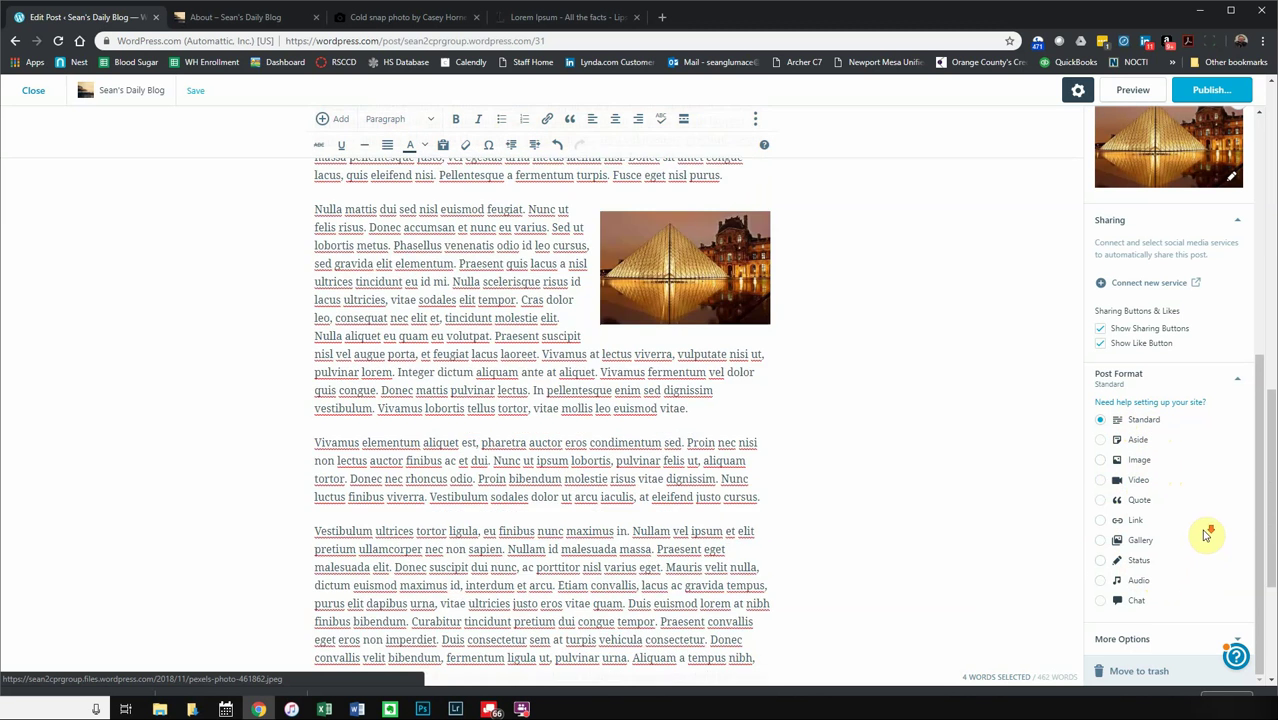
- Publish the travel post and confirm publishing
scroll(1203, 527, "up", 5)
scroll(979, 357, "up", 10)
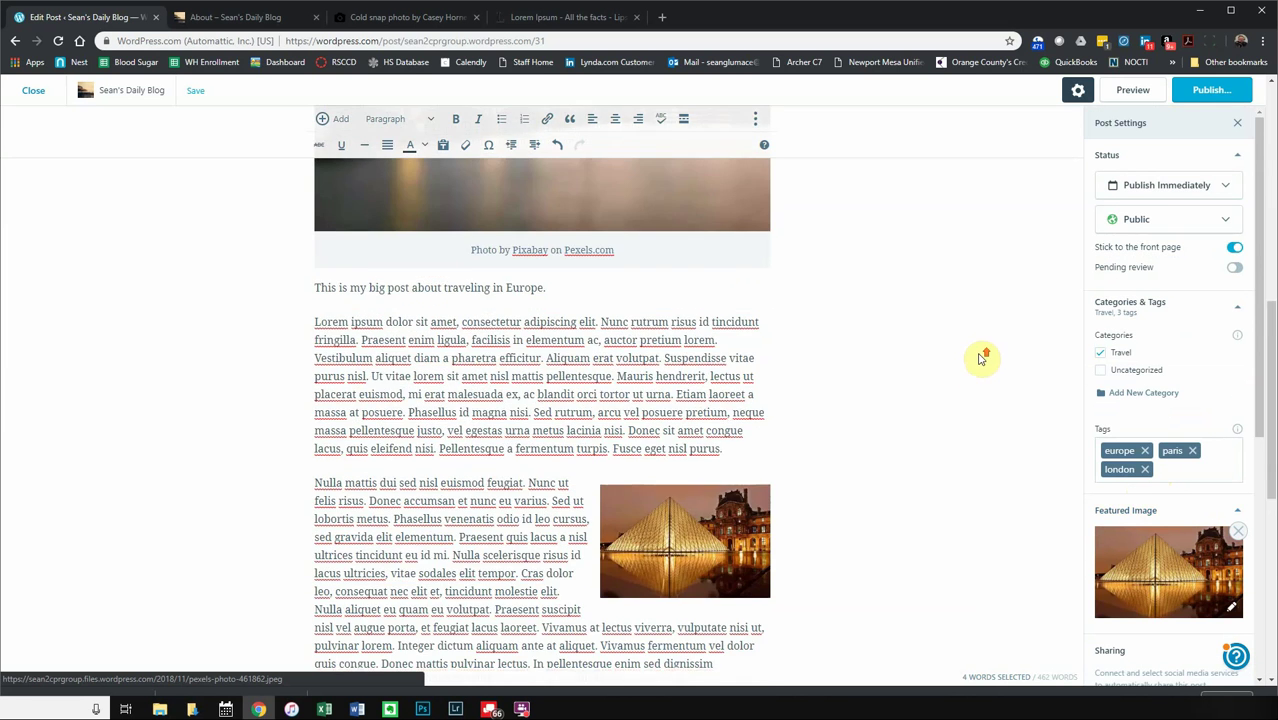
left_click(1210, 91)
left_click(1207, 89)
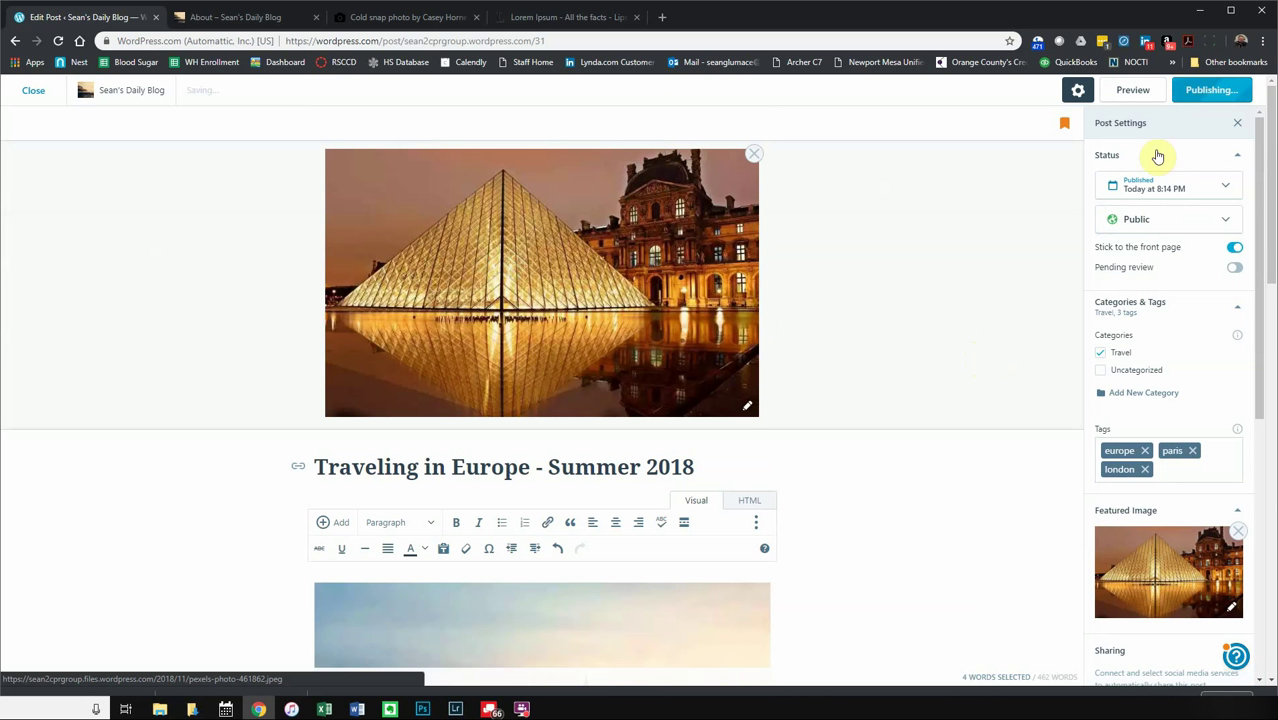
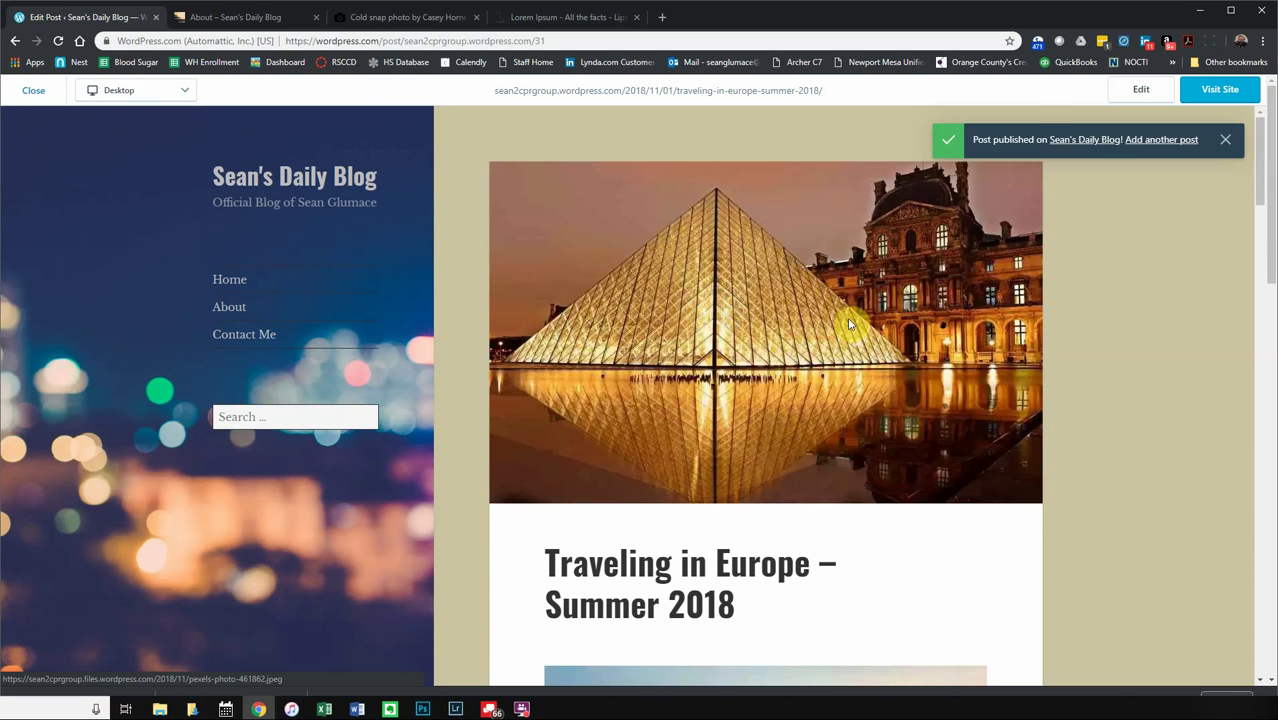
- Scroll through the post preview, view the street photo full-size in a new tab, then close it
scroll(850, 300, "down", 4)
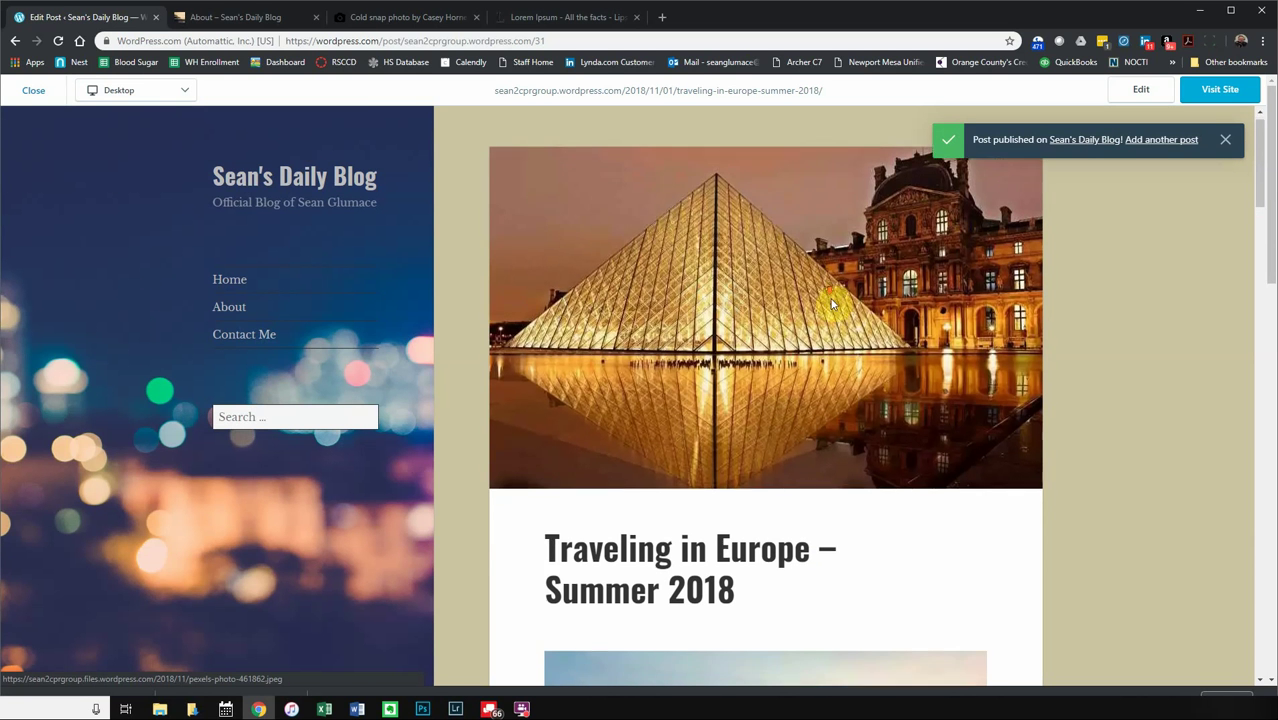
scroll(745, 481, "down", 7)
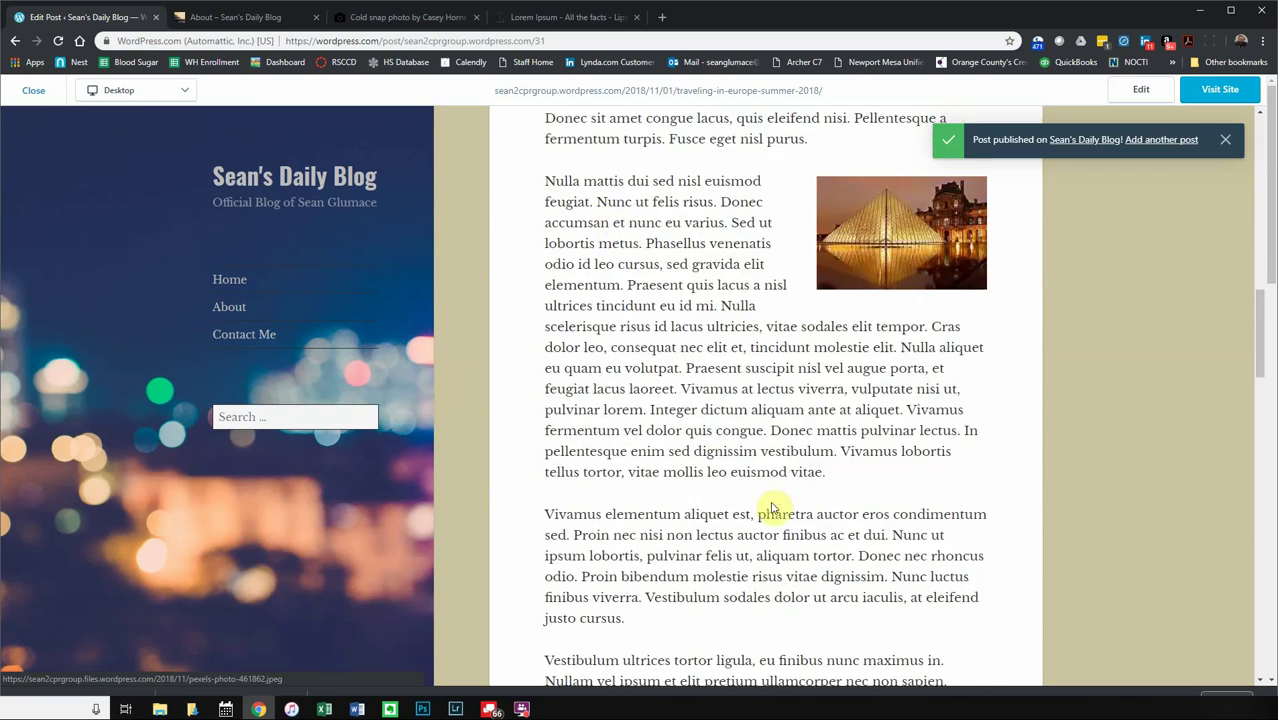
scroll(770, 500, "down", 5)
scroll(777, 492, "down", 5)
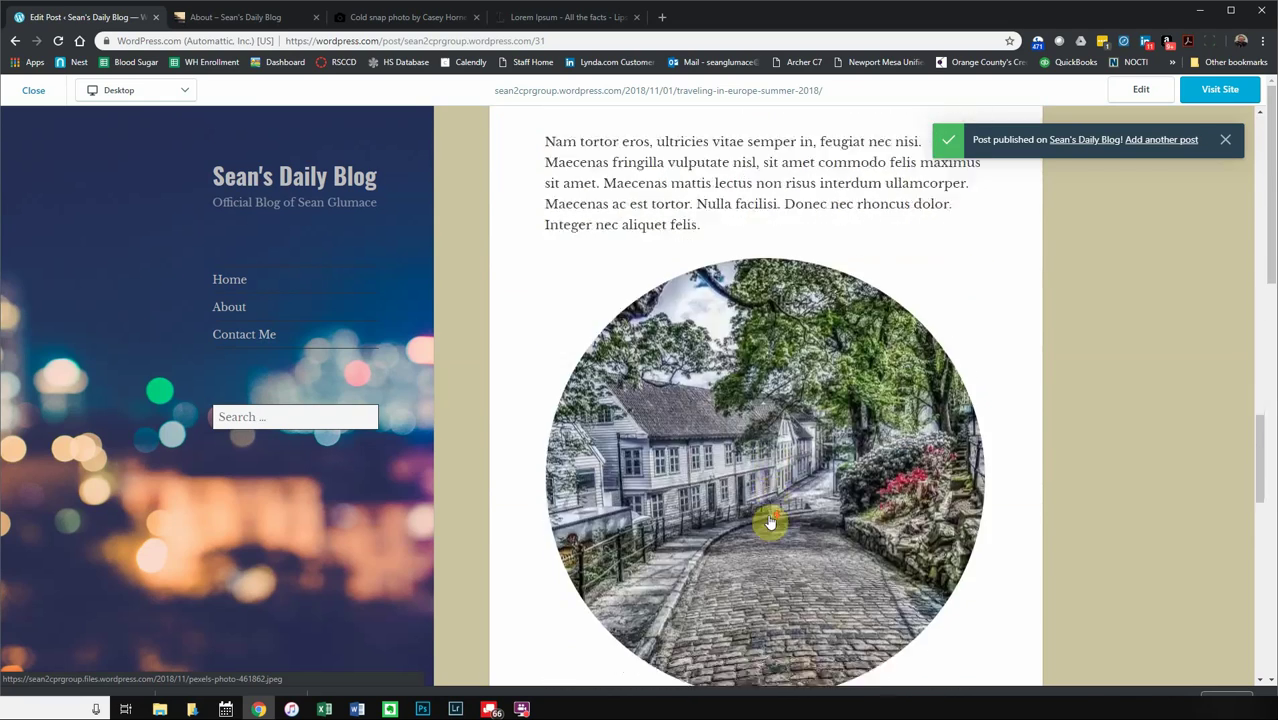
left_click(757, 413)
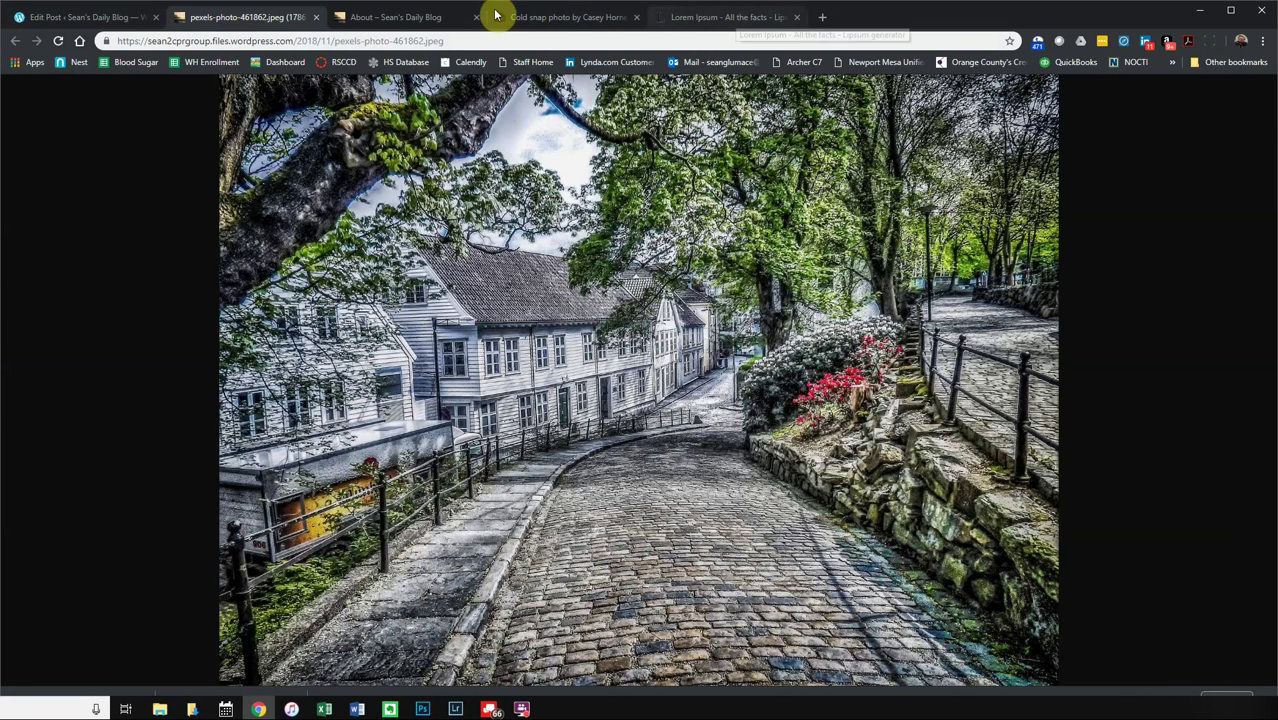
left_click(130, 17)
left_click(228, 18)
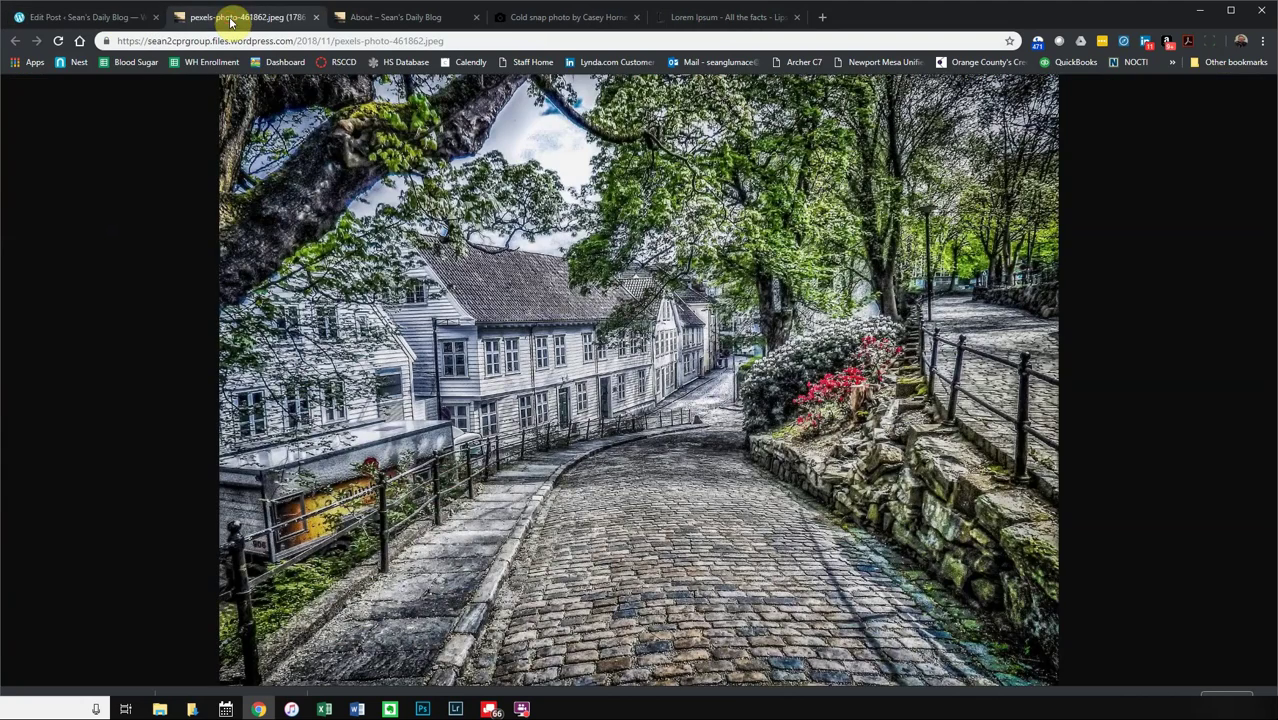
left_click(317, 18)
scroll(593, 599, "down", 4)
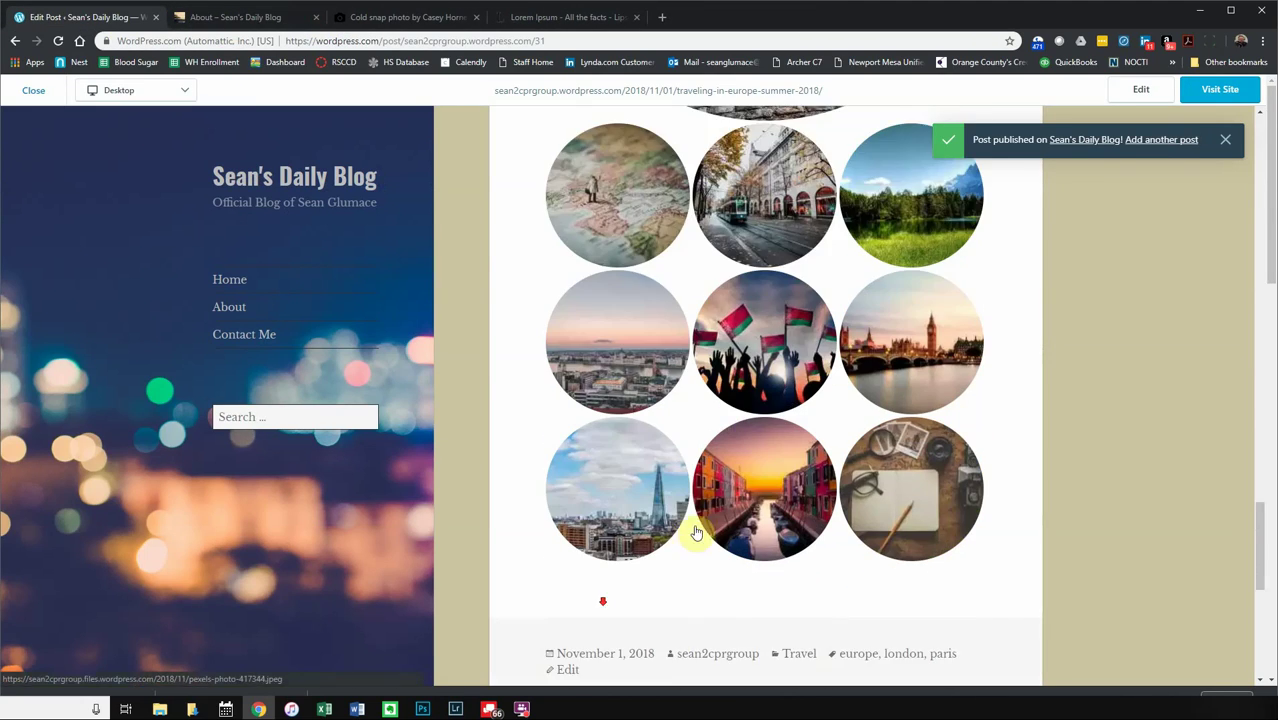
scroll(696, 610, "down", 2)
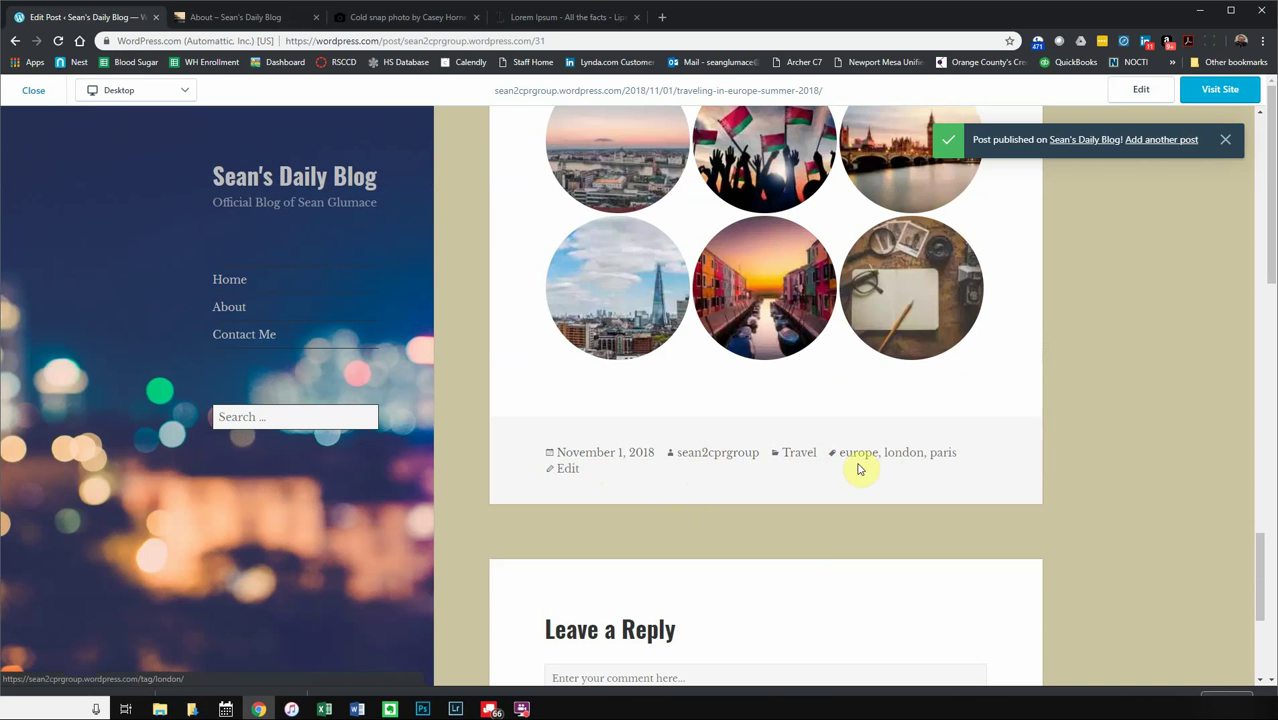
- Browse the london tag archive, then close the preview to return to Blog Posts
left_click(894, 455)
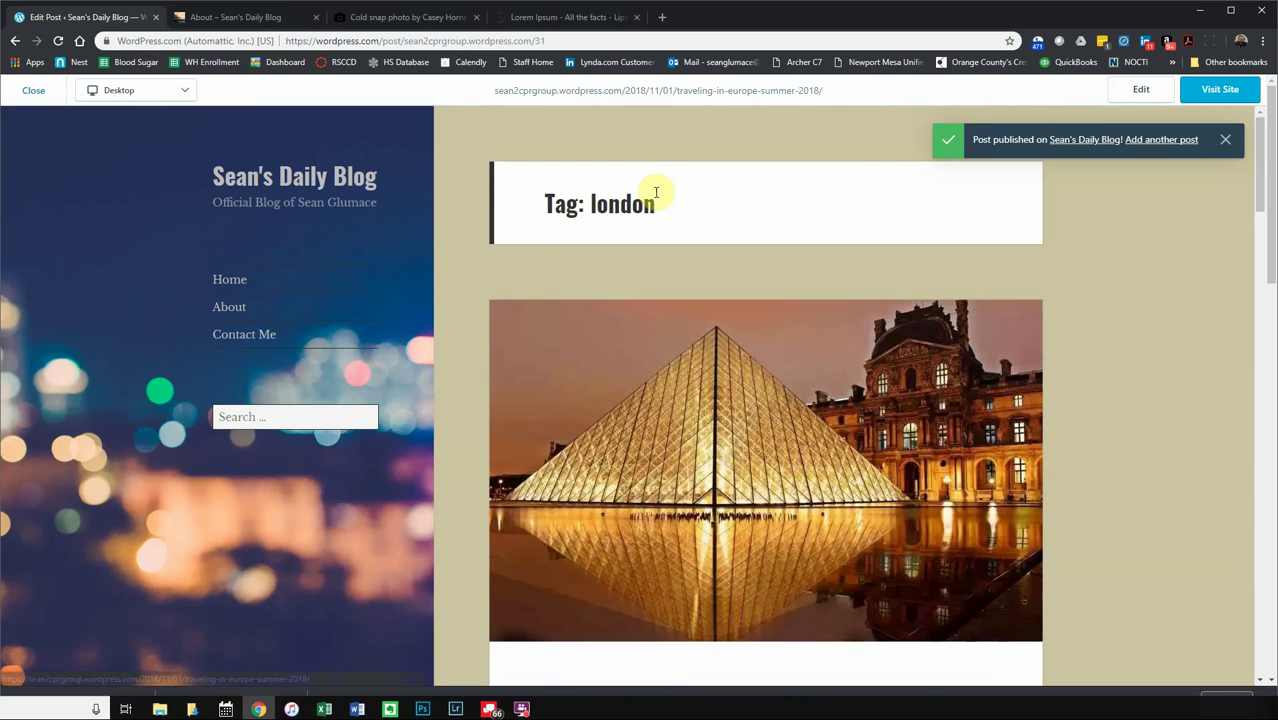
scroll(673, 412, "down", 4)
scroll(673, 412, "down", 8)
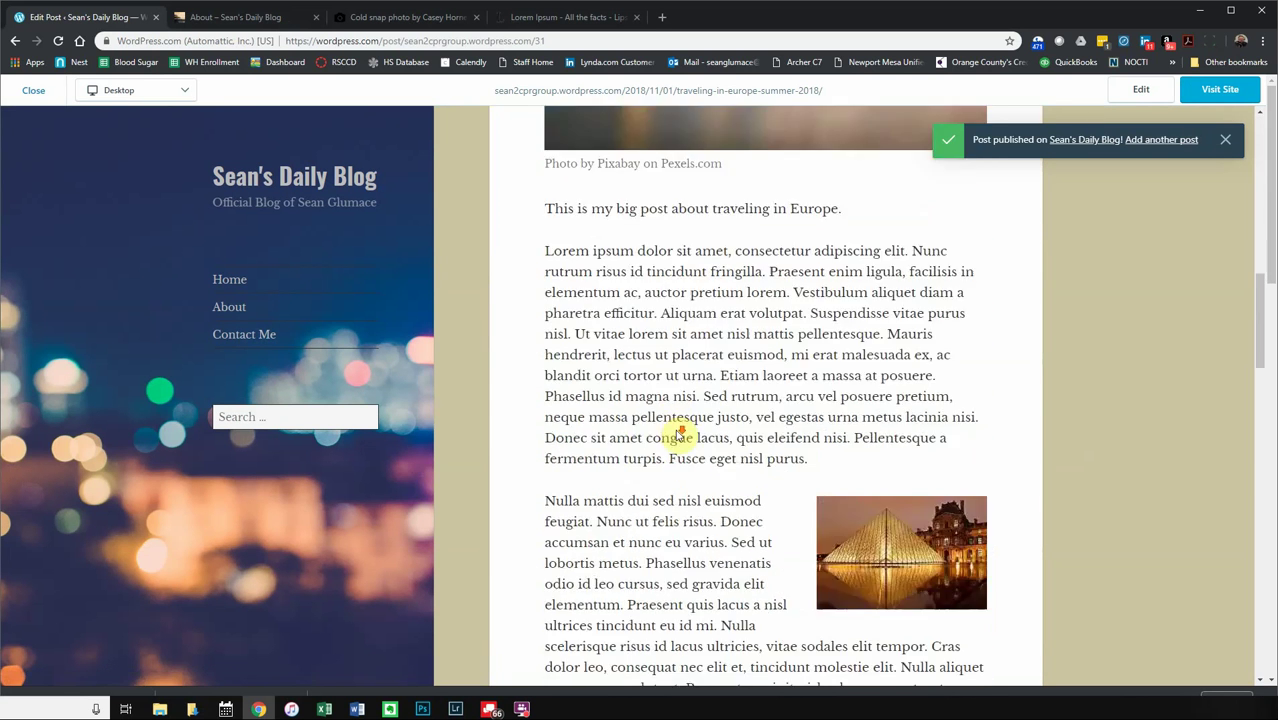
scroll(673, 418, "up", 6)
scroll(673, 418, "down", 18)
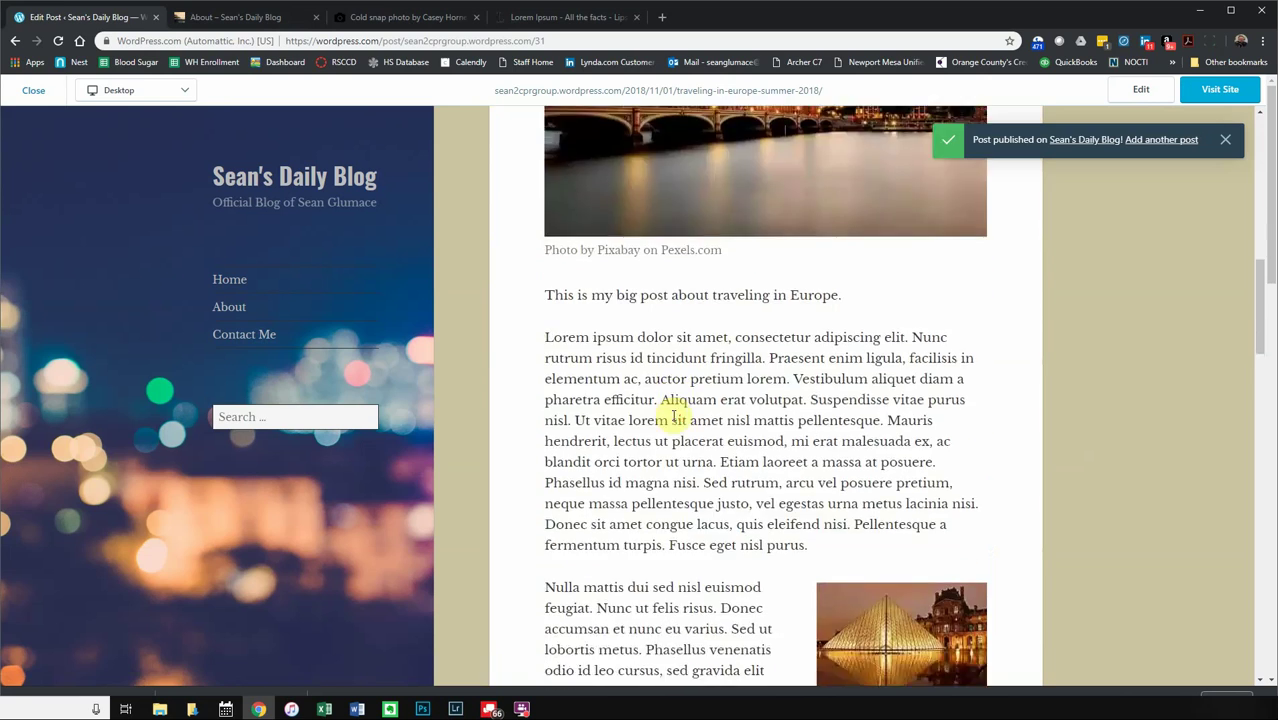
scroll(674, 411, "up", 20)
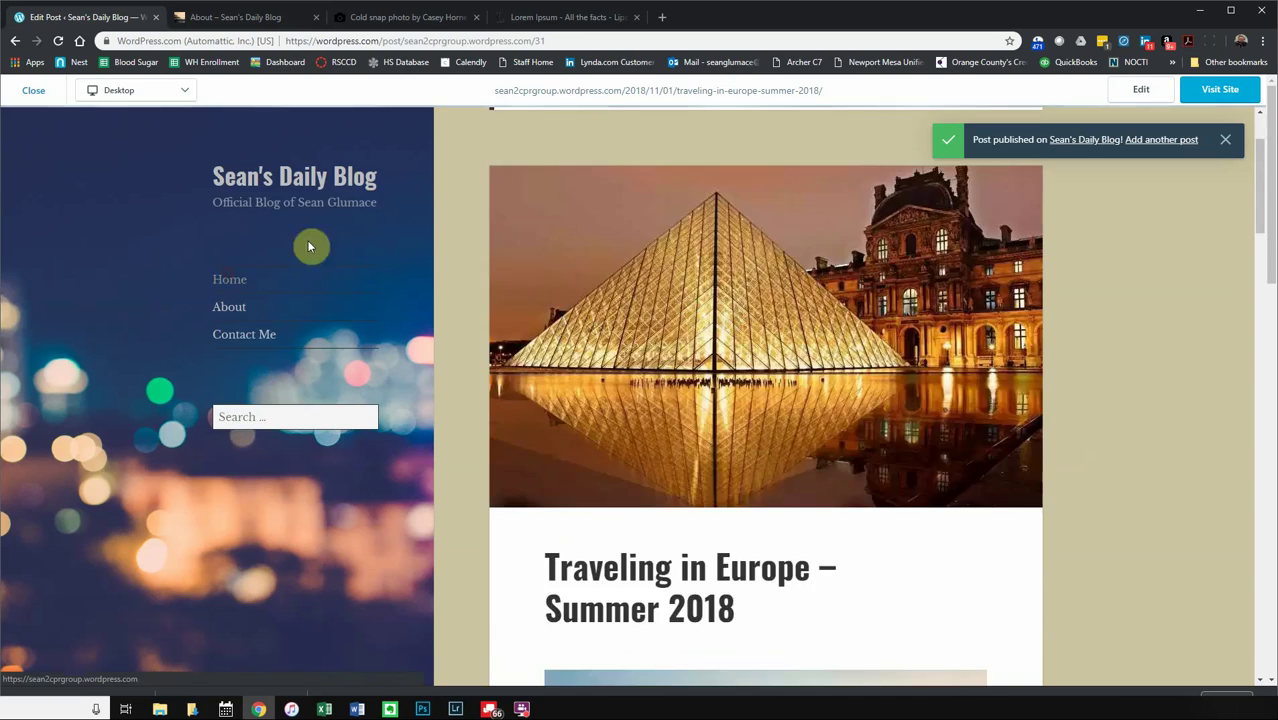
scroll(730, 379, "down", 6)
scroll(735, 375, "down", 20)
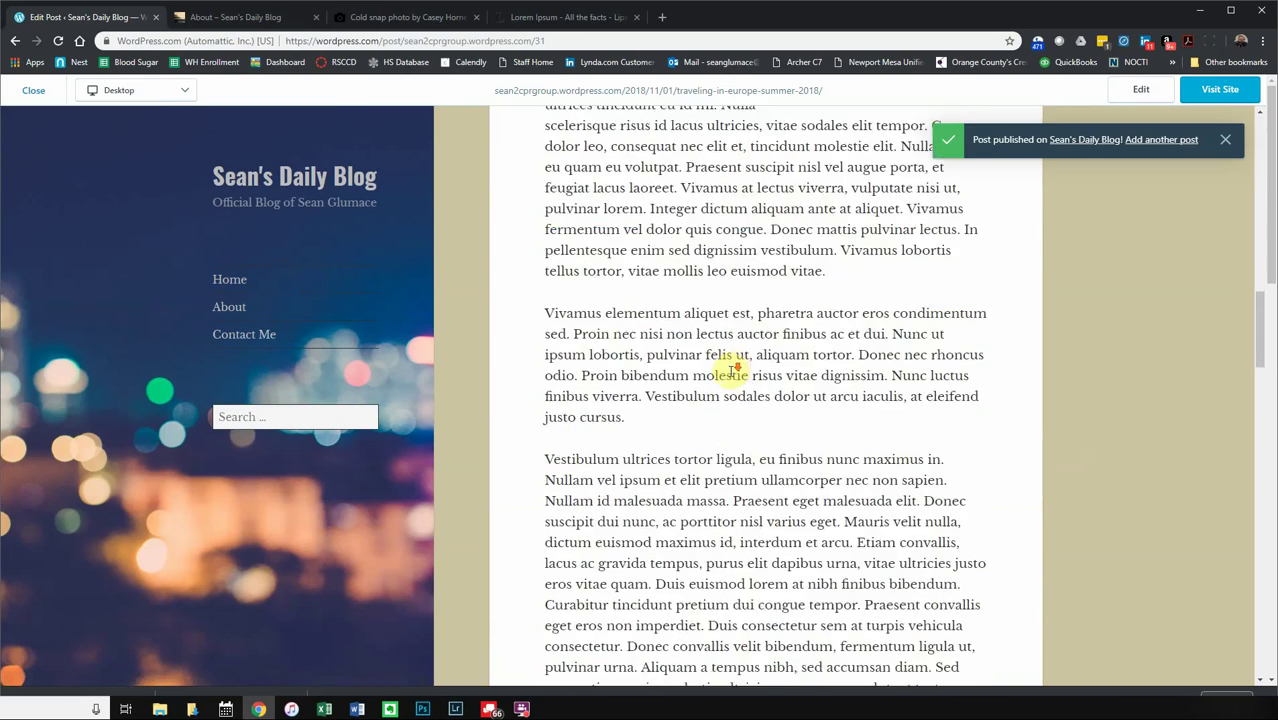
scroll(730, 372, "down", 5)
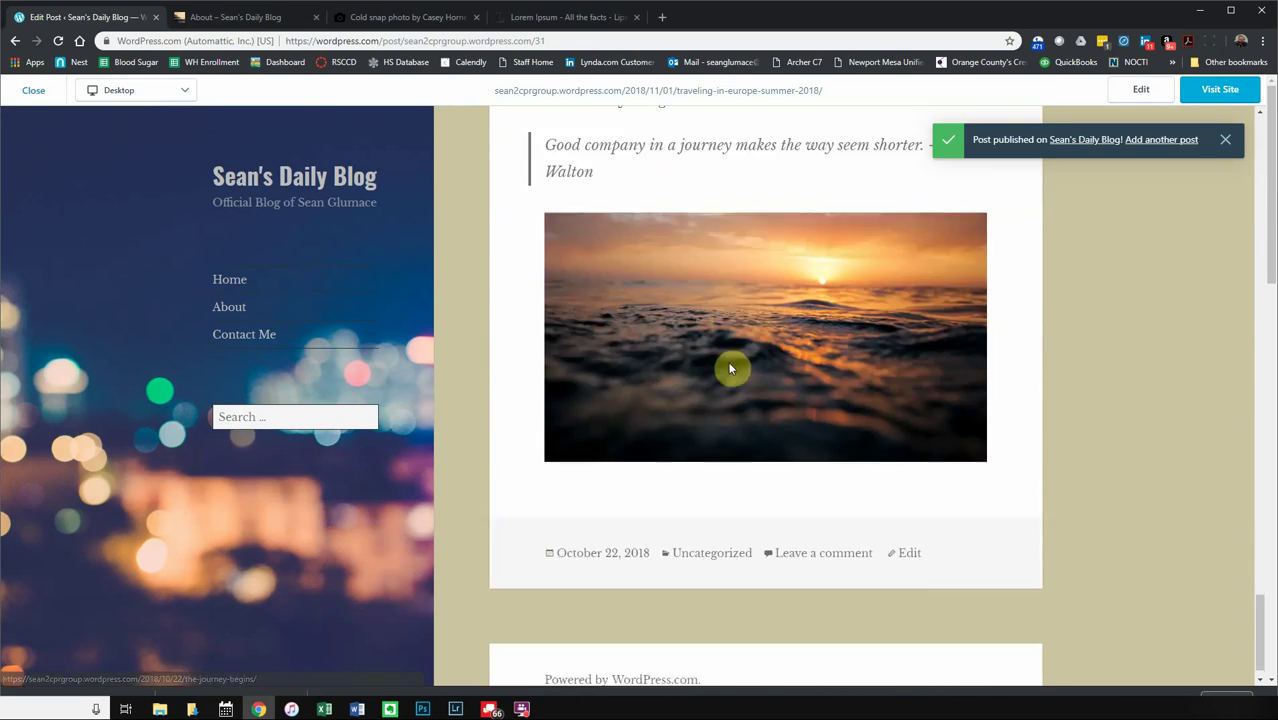
scroll(730, 360, "up", 20)
scroll(718, 350, "up", 8)
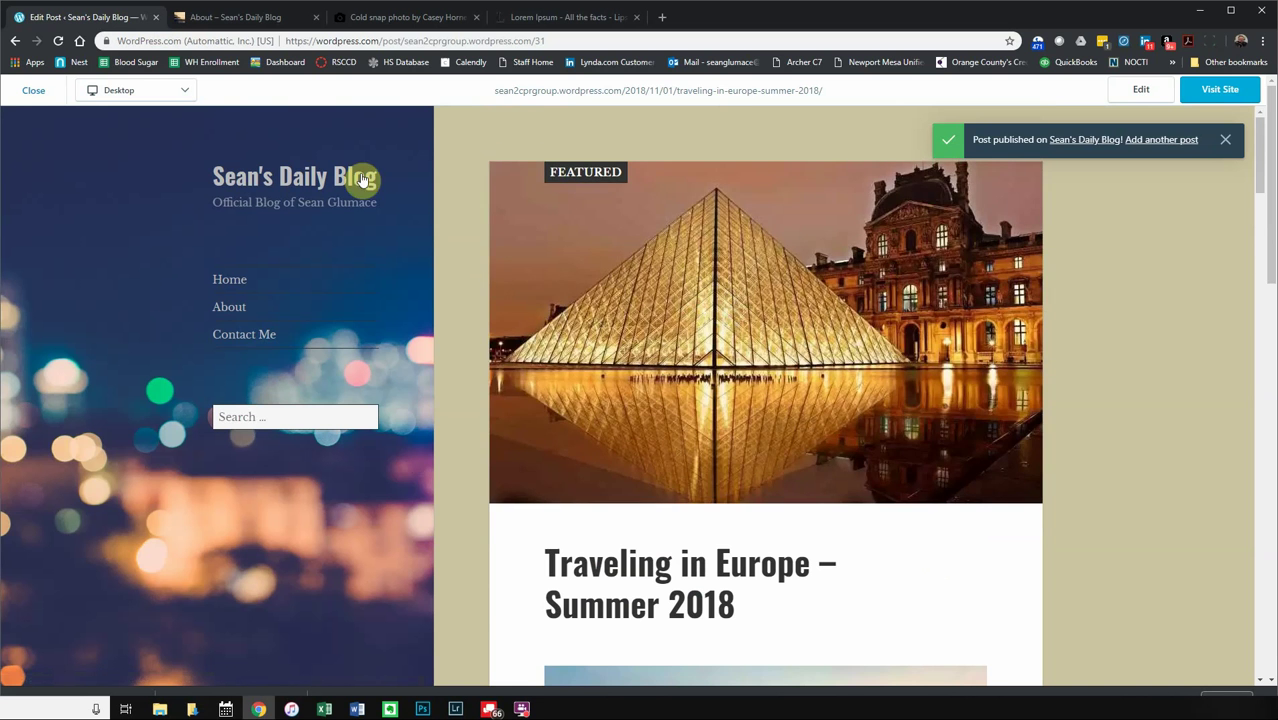
left_click(34, 92)
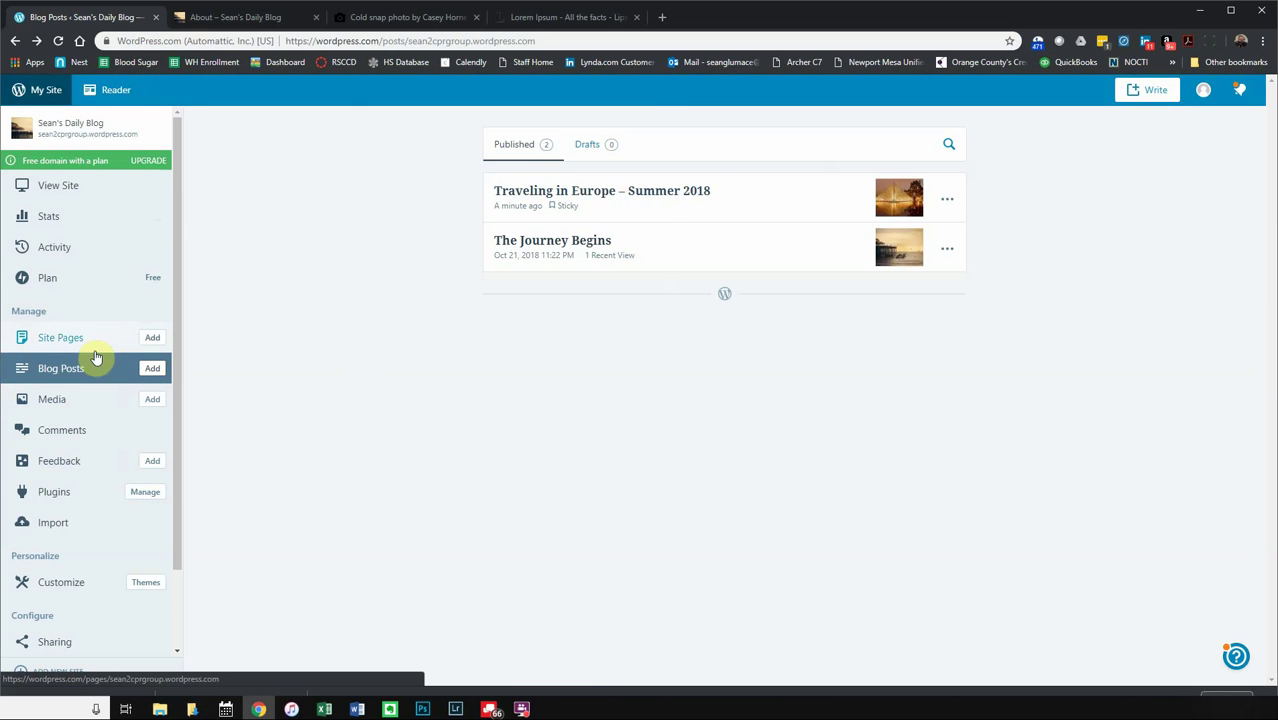
- Add a Read More break after the first paragraph of 'Traveling in Europe – Summer 2018' and update it
left_click(603, 195)
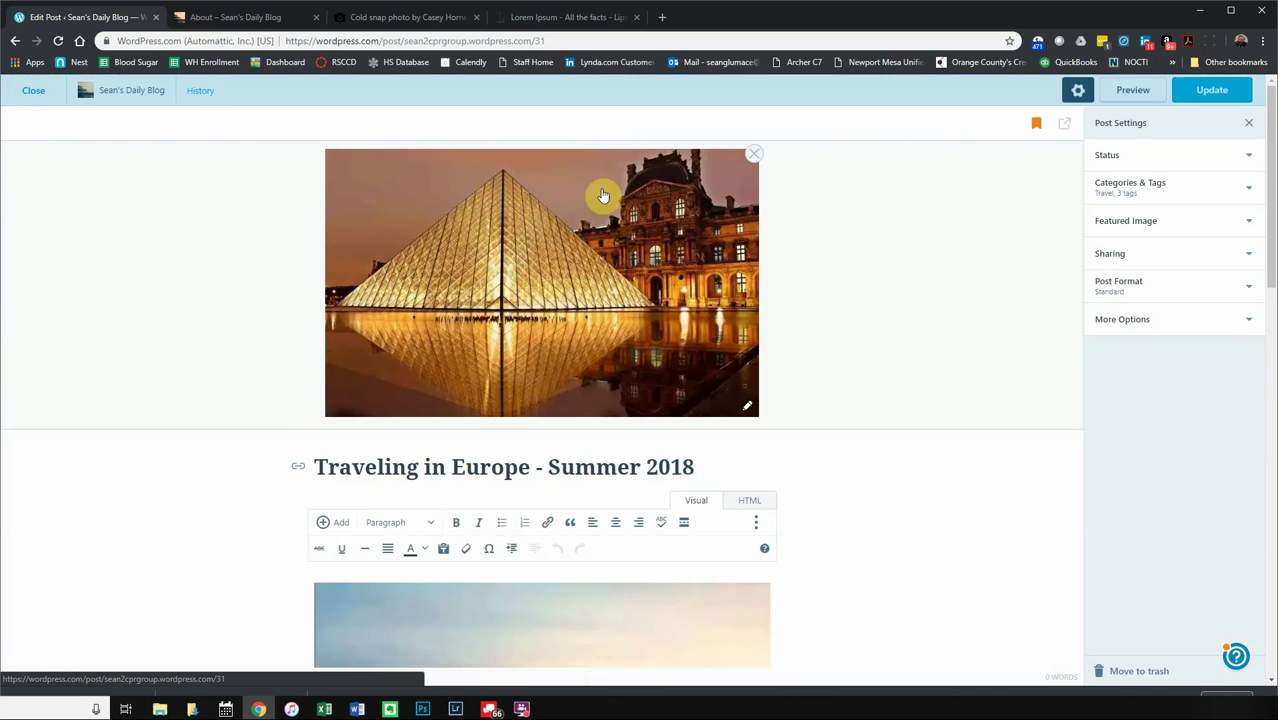
scroll(1076, 418, "down", 7)
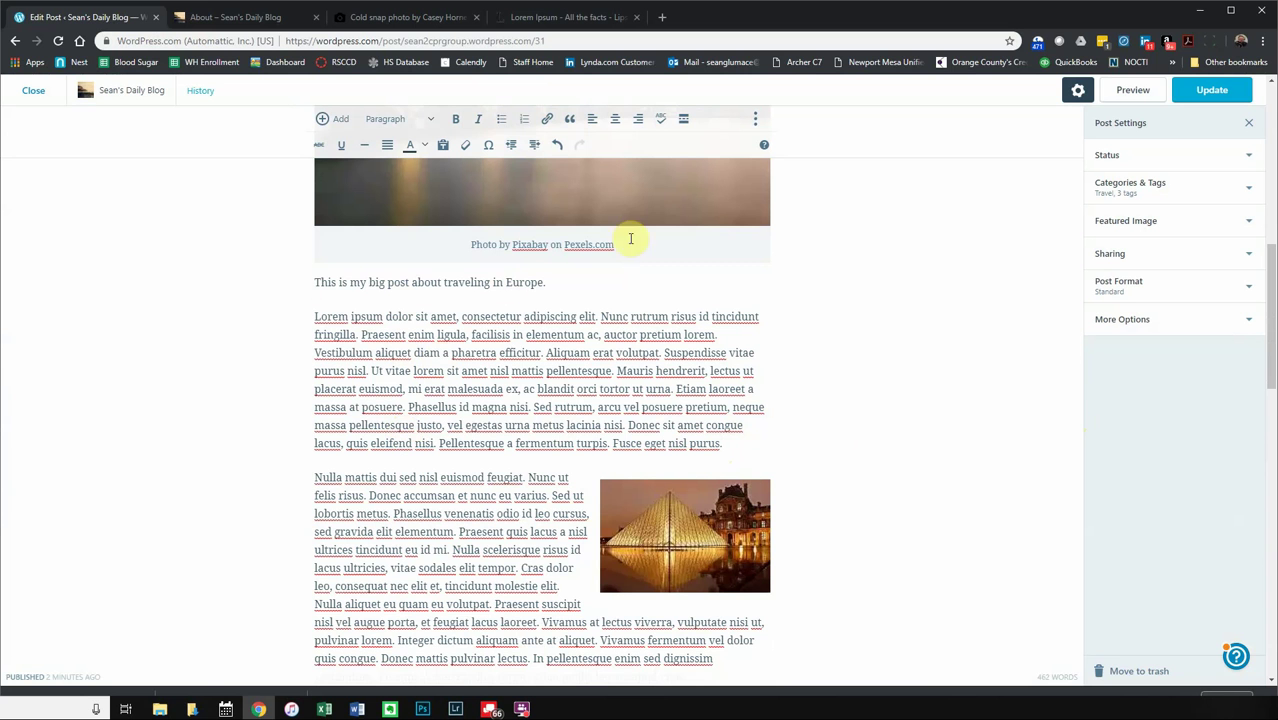
left_click(686, 121)
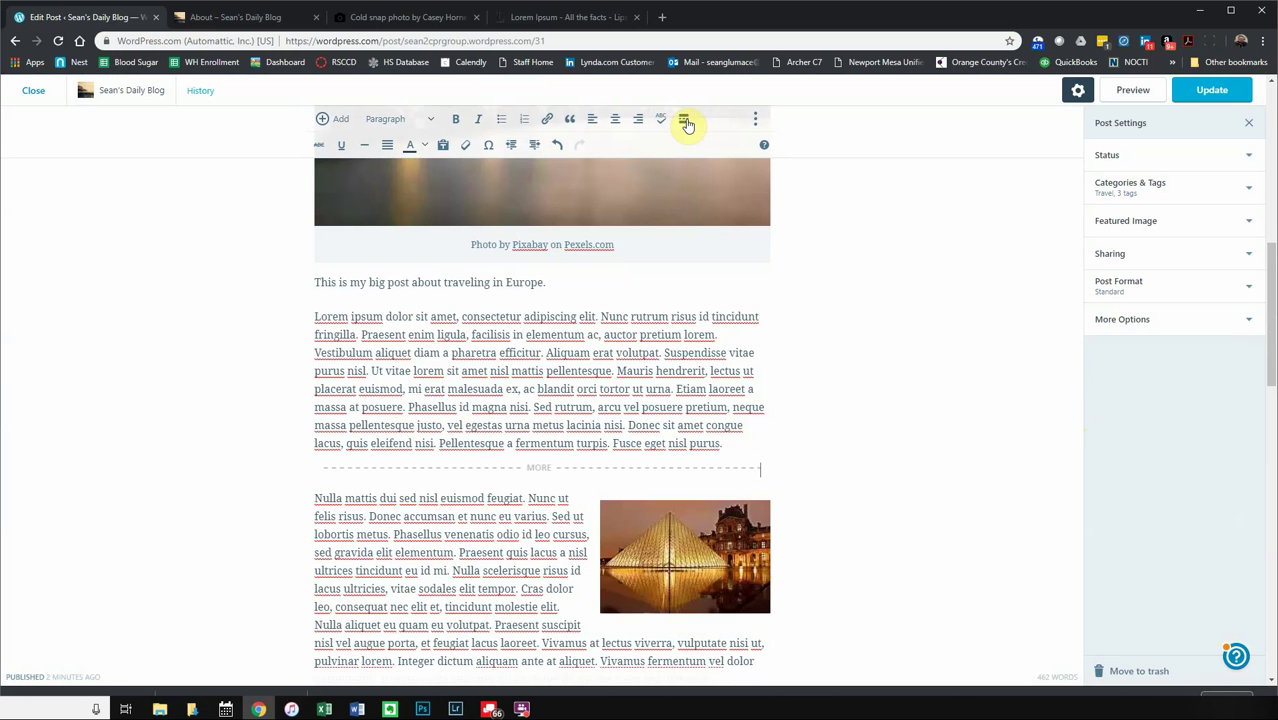
left_click(1207, 92)
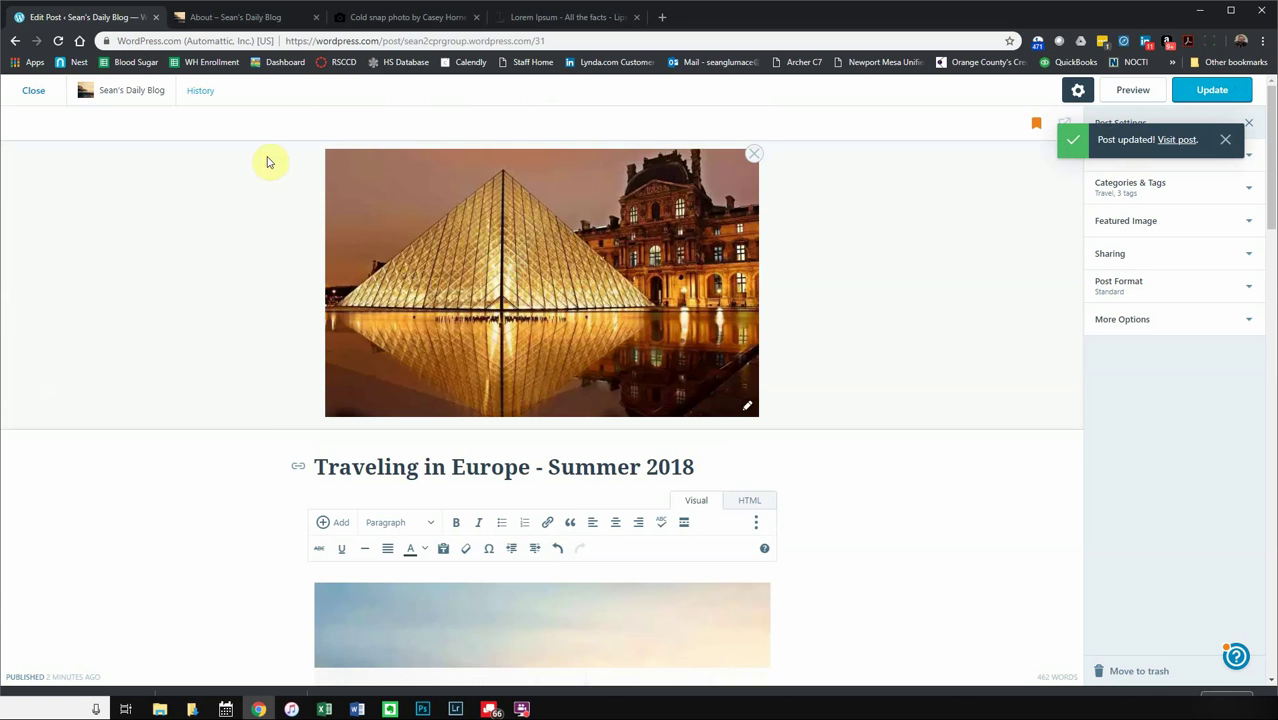
scroll(275, 438, "down", 7)
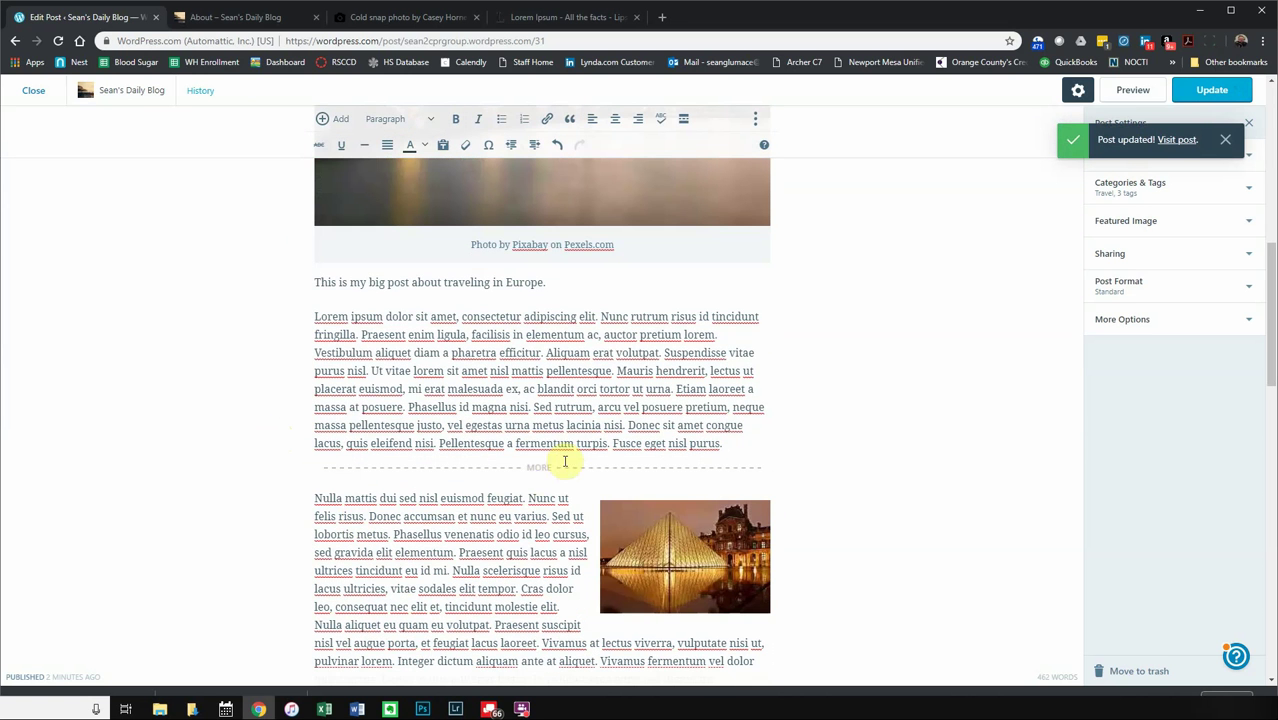
left_click(245, 18)
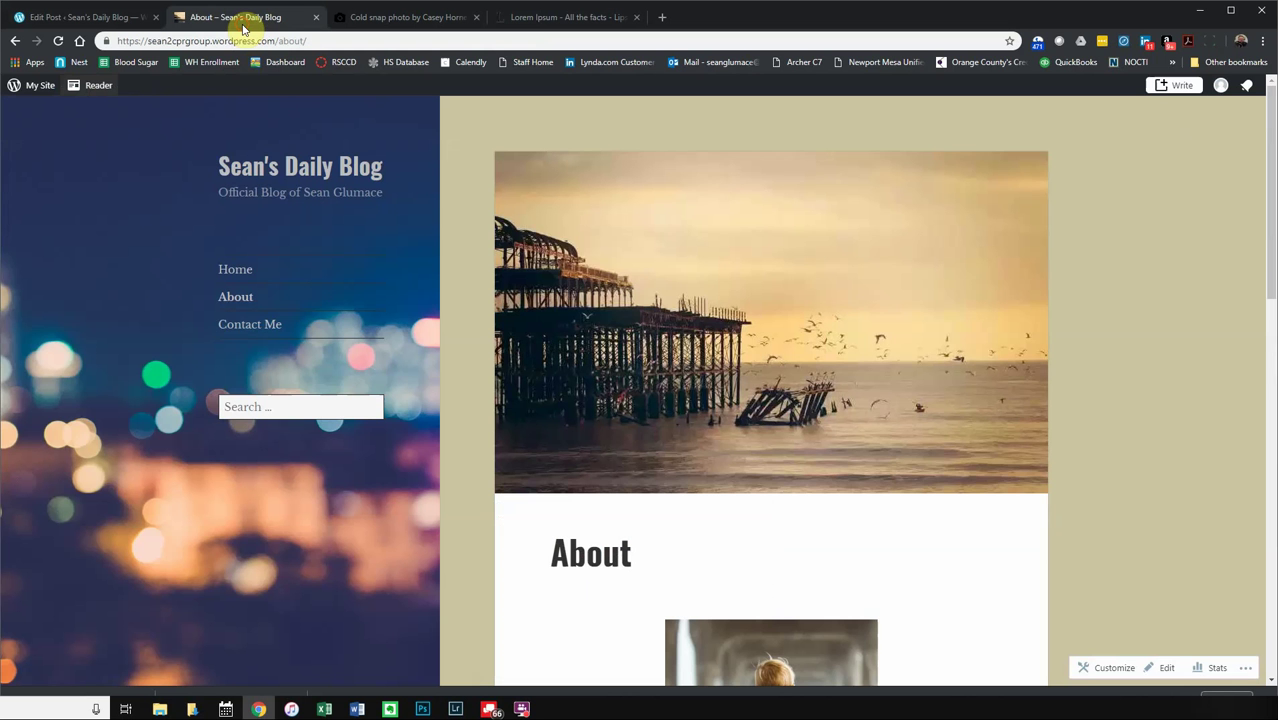
left_click(238, 271)
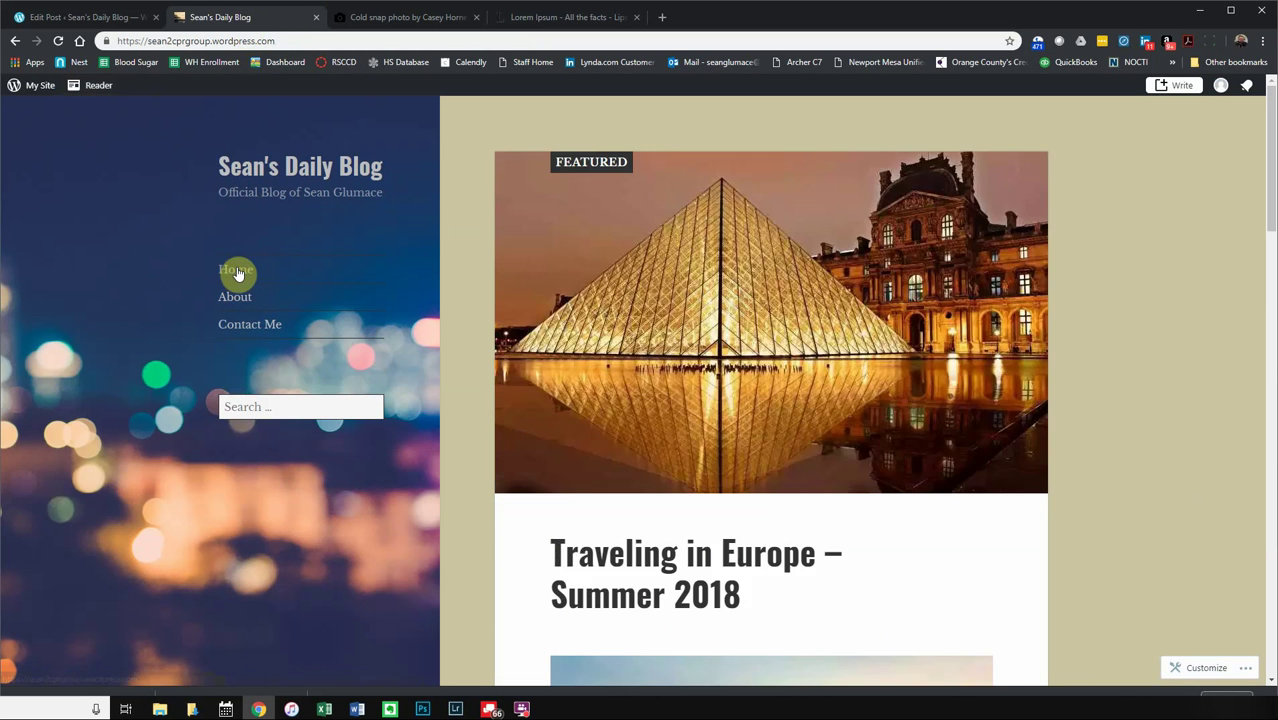
scroll(714, 372, "down", 7)
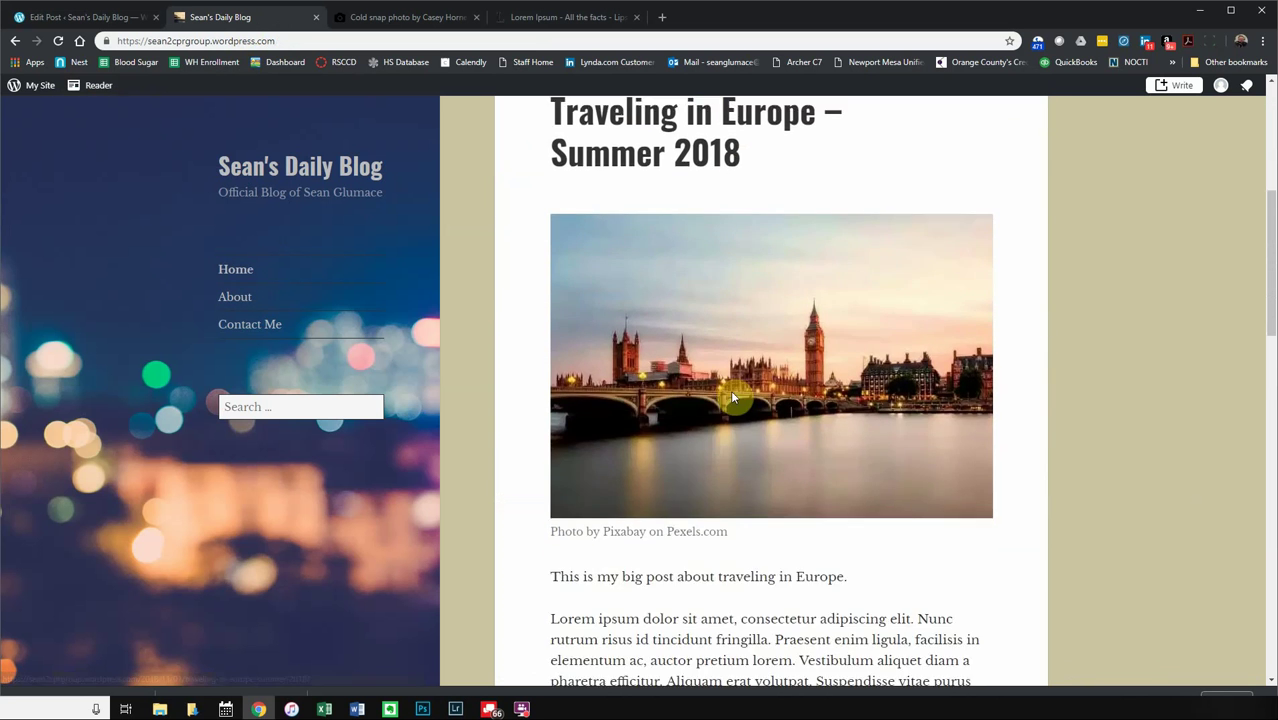
scroll(735, 393, "down", 2)
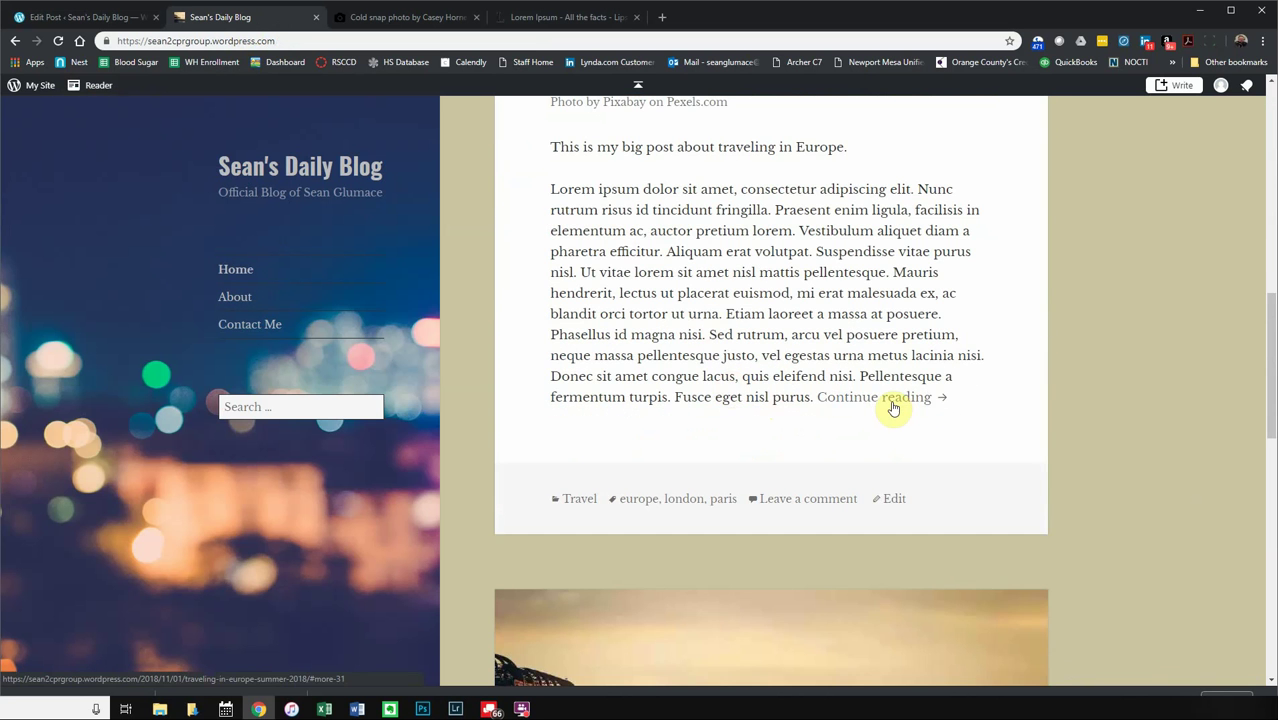
scroll(650, 420, "up", 6)
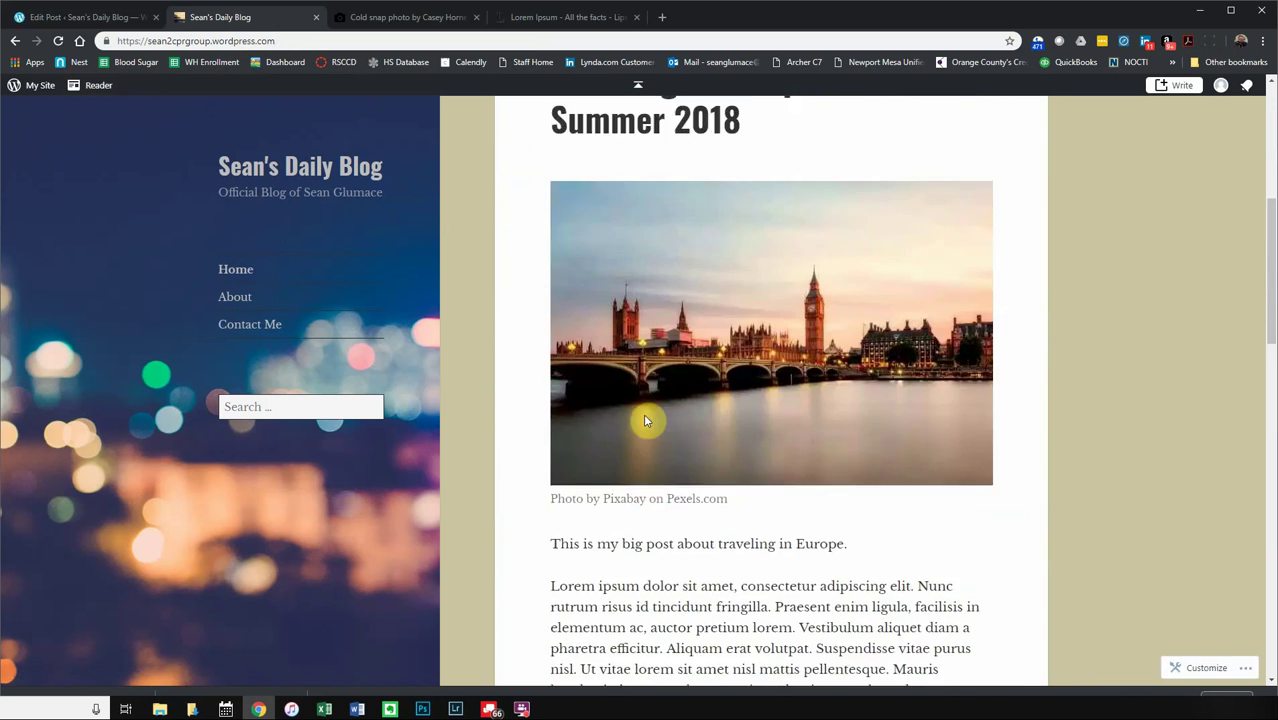
scroll(645, 425, "down", 4)
scroll(645, 425, "down", 9)
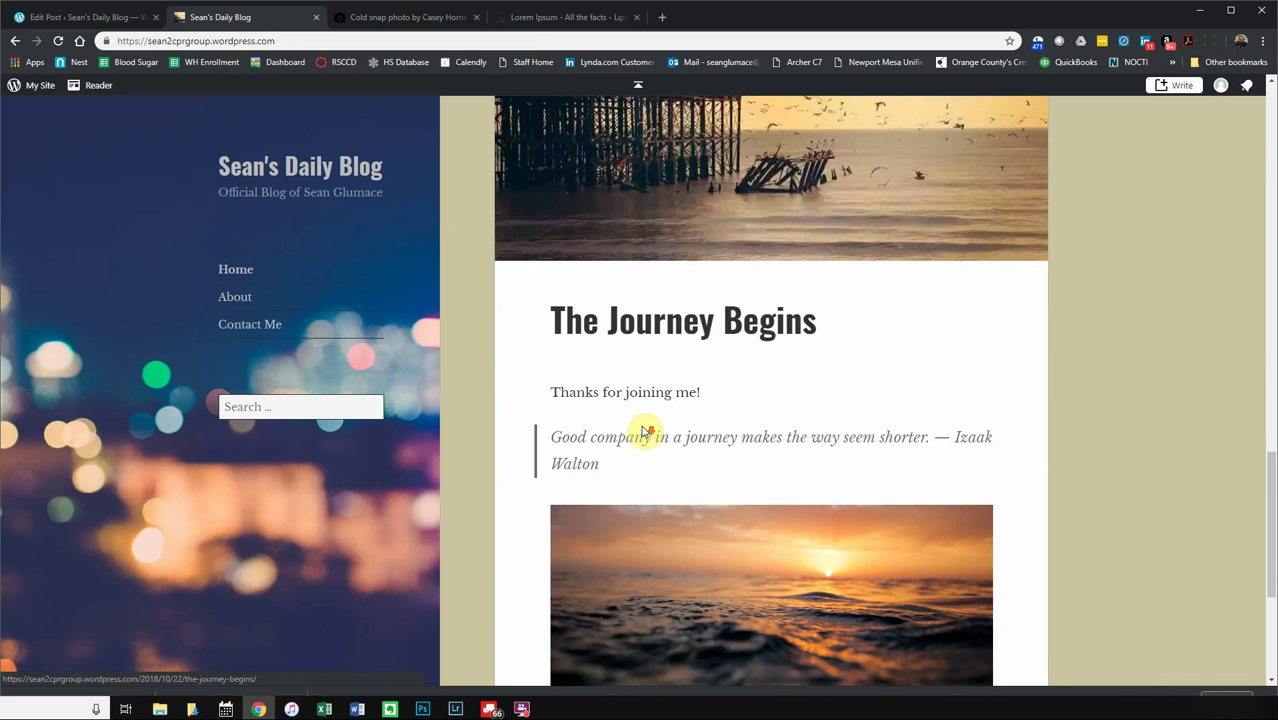
scroll(641, 428, "up", 7)
scroll(641, 428, "up", 4)
scroll(655, 424, "down", 2)
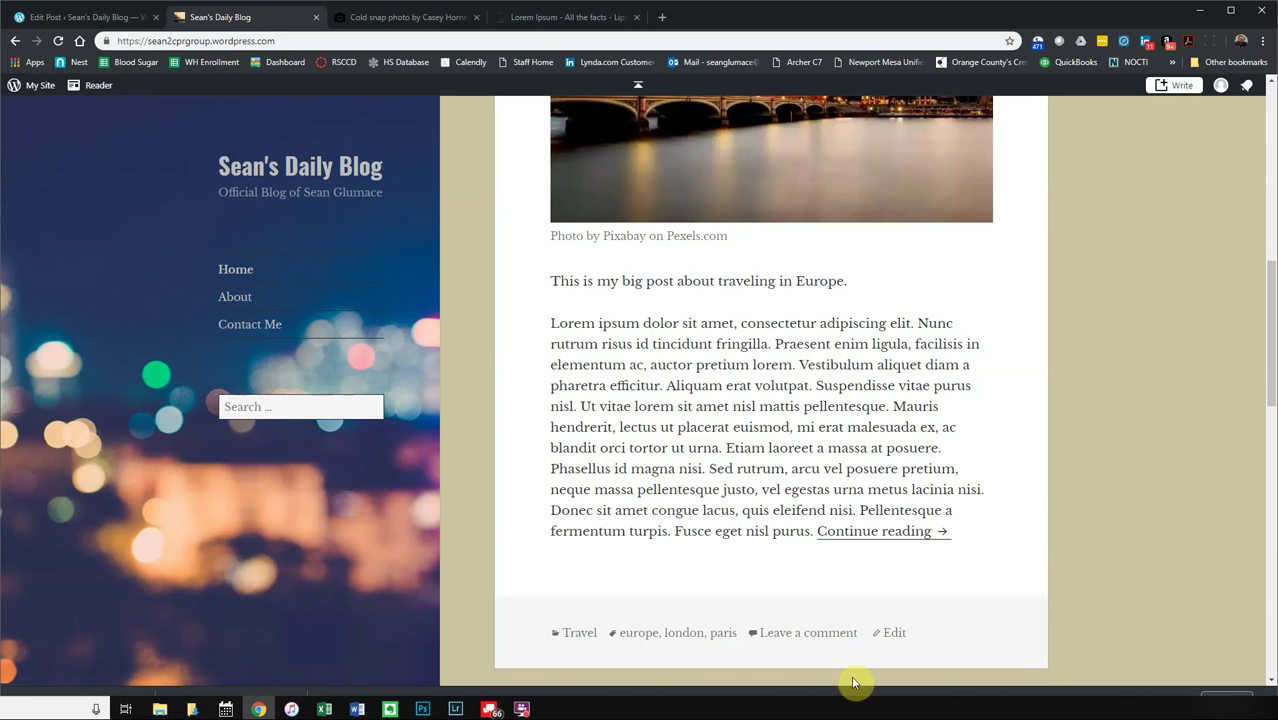
scroll(515, 440, "up", 4)
scroll(518, 448, "up", 3)
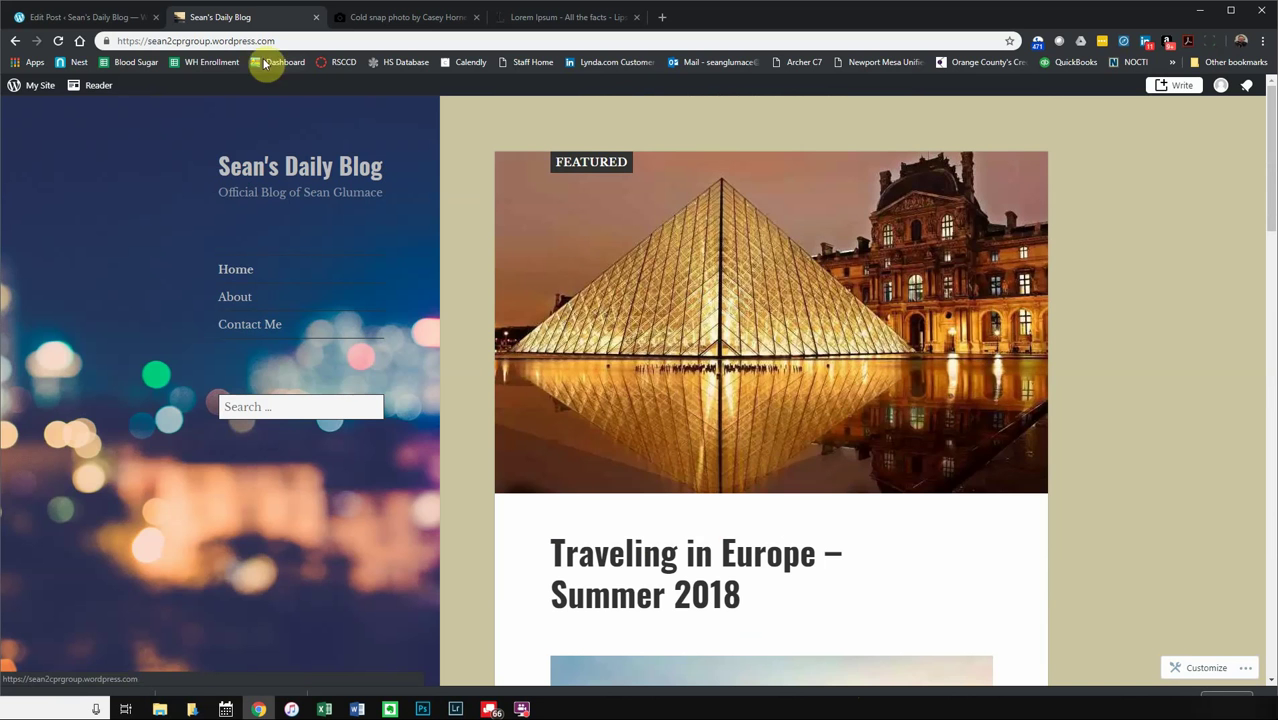
left_click(78, 18)
scroll(240, 310, "up", 5)
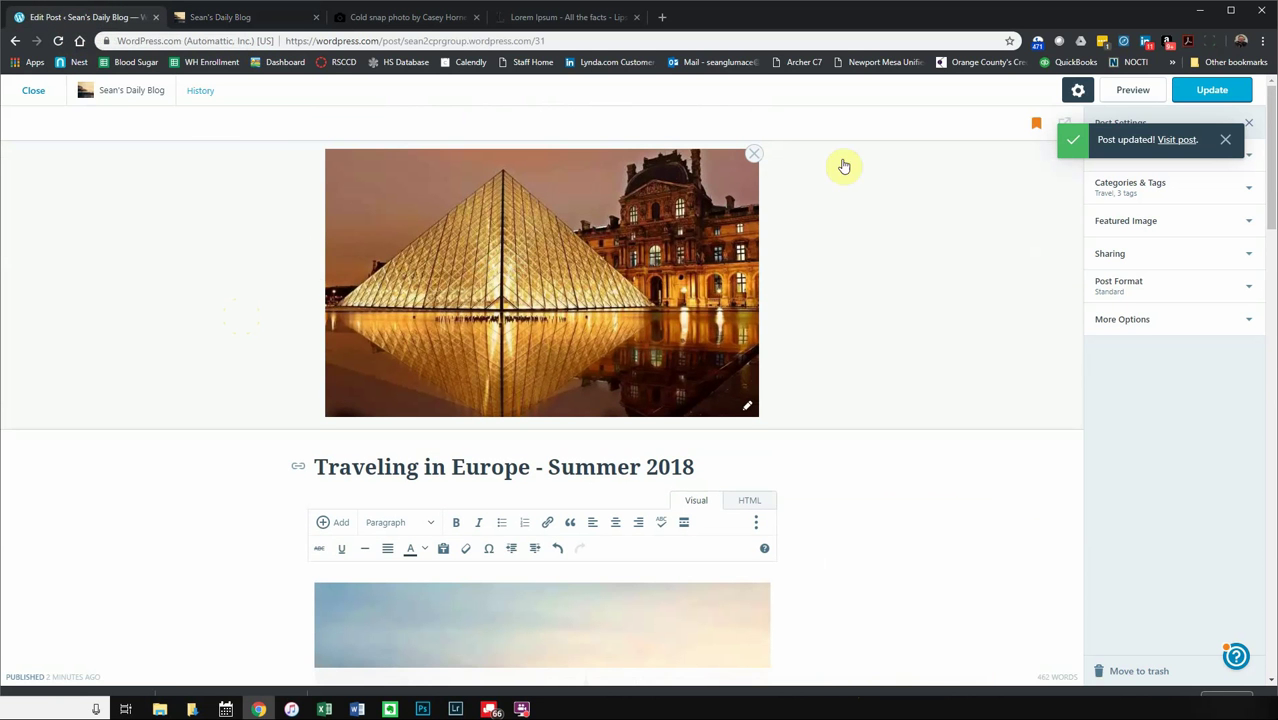
- Create a new blog post titled 'Travel Video #2098' and put the cursor in its empty body
left_click(37, 93)
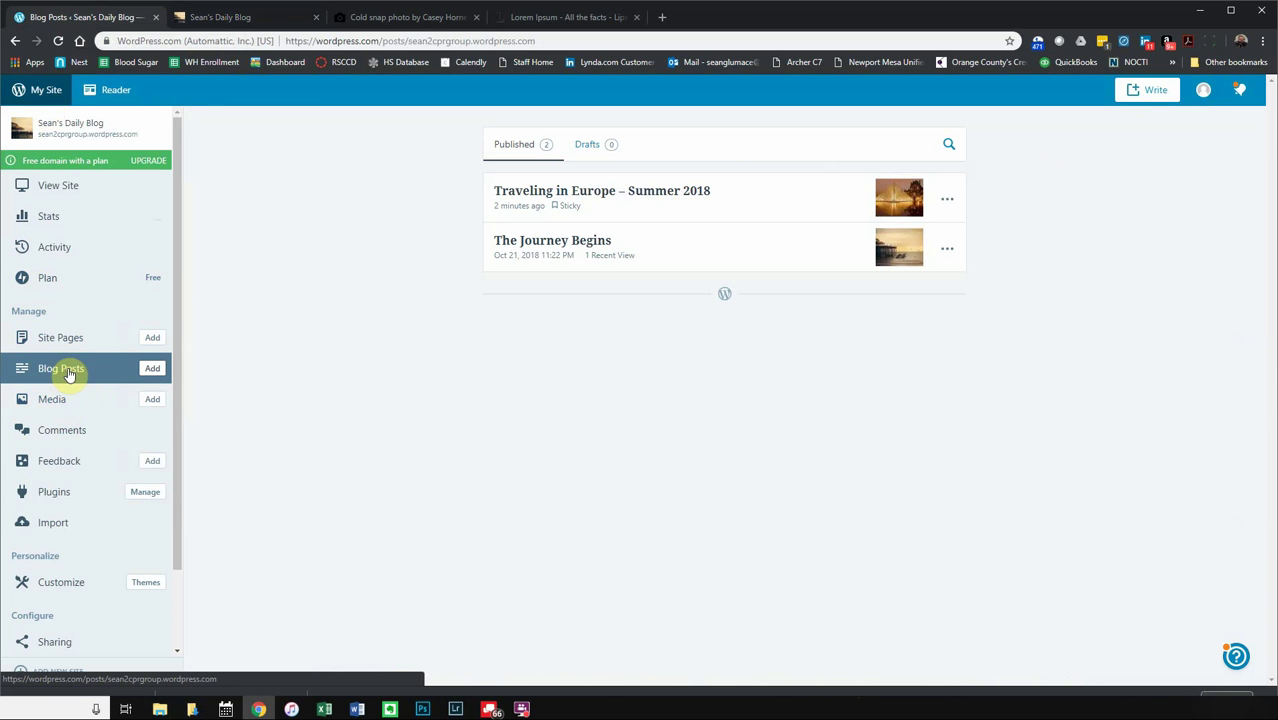
left_click(153, 371)
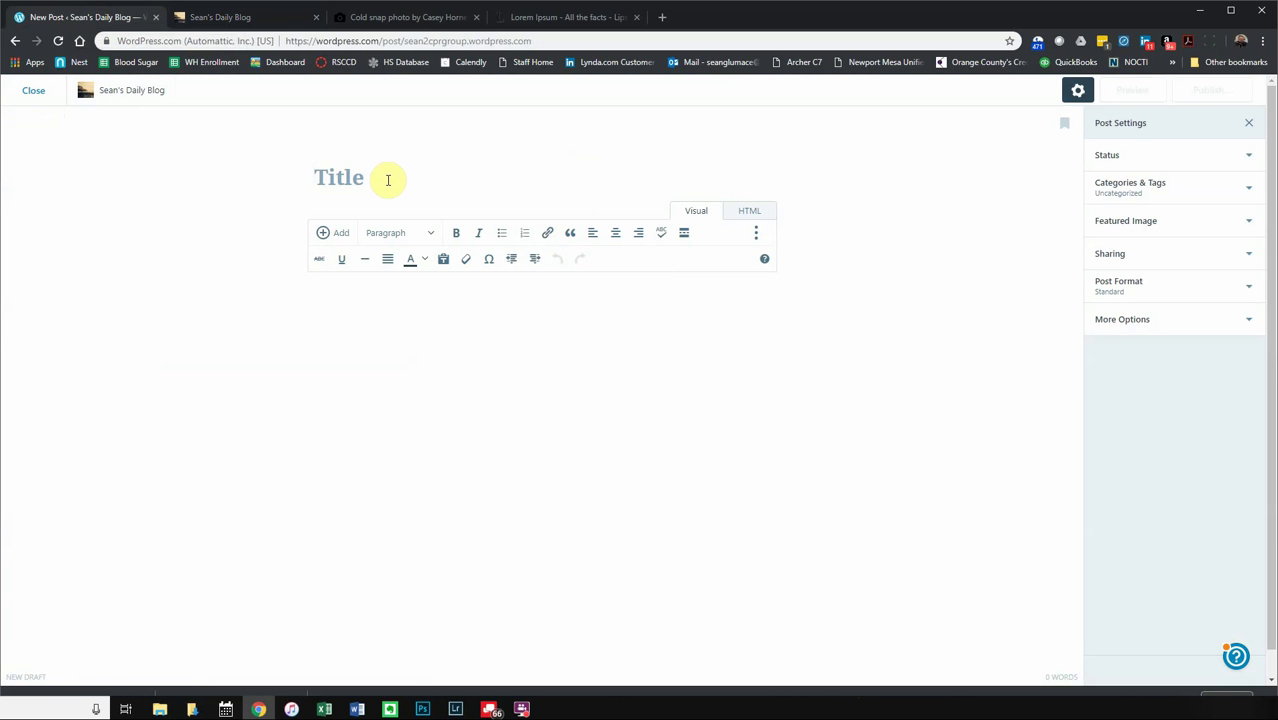
type("Travel Video #2098")
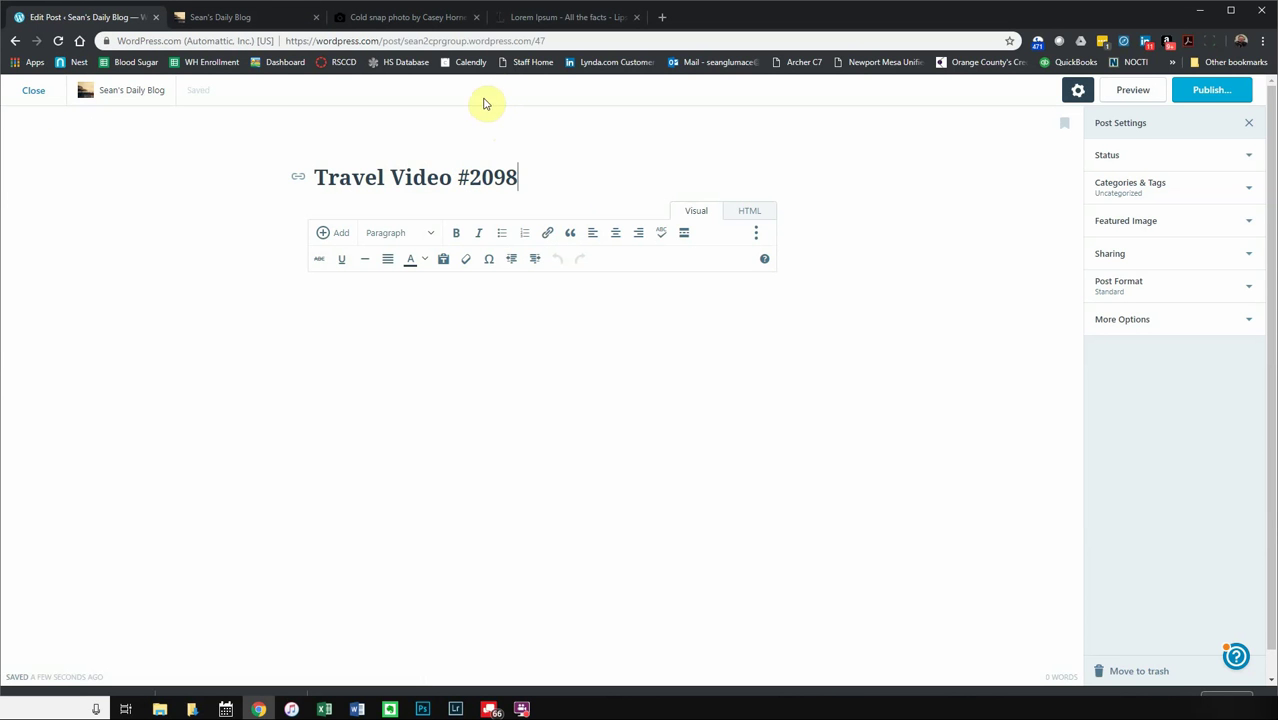
left_click(385, 307)
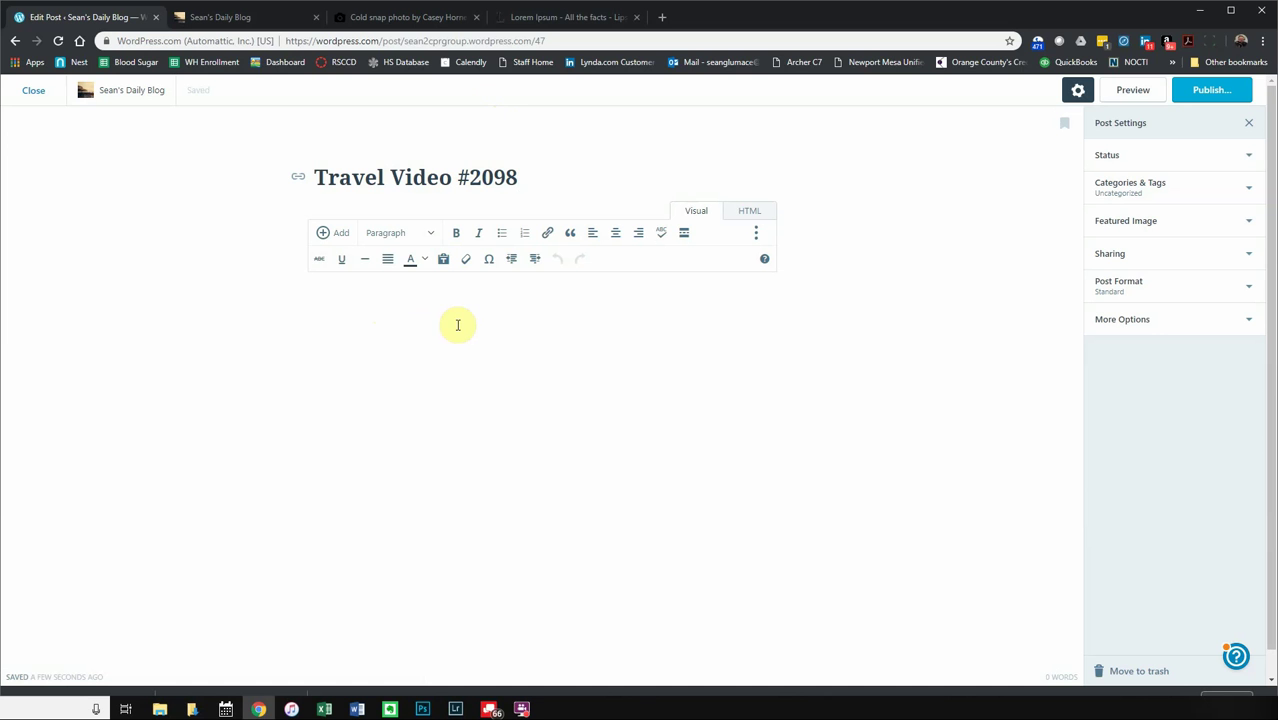
- On youtube.com in a new tab, play the 106 Narrowboat journey video, skip the ad, and pause it
left_click(663, 18)
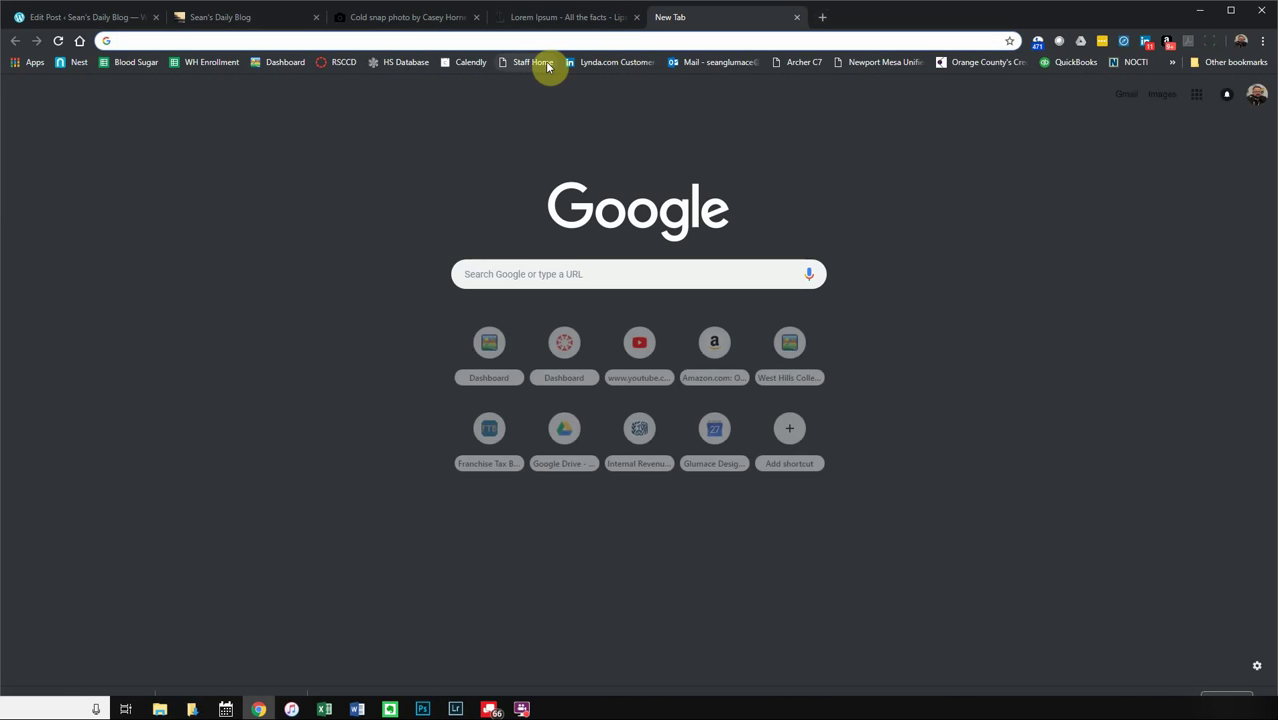
type("yo")
key("Return")
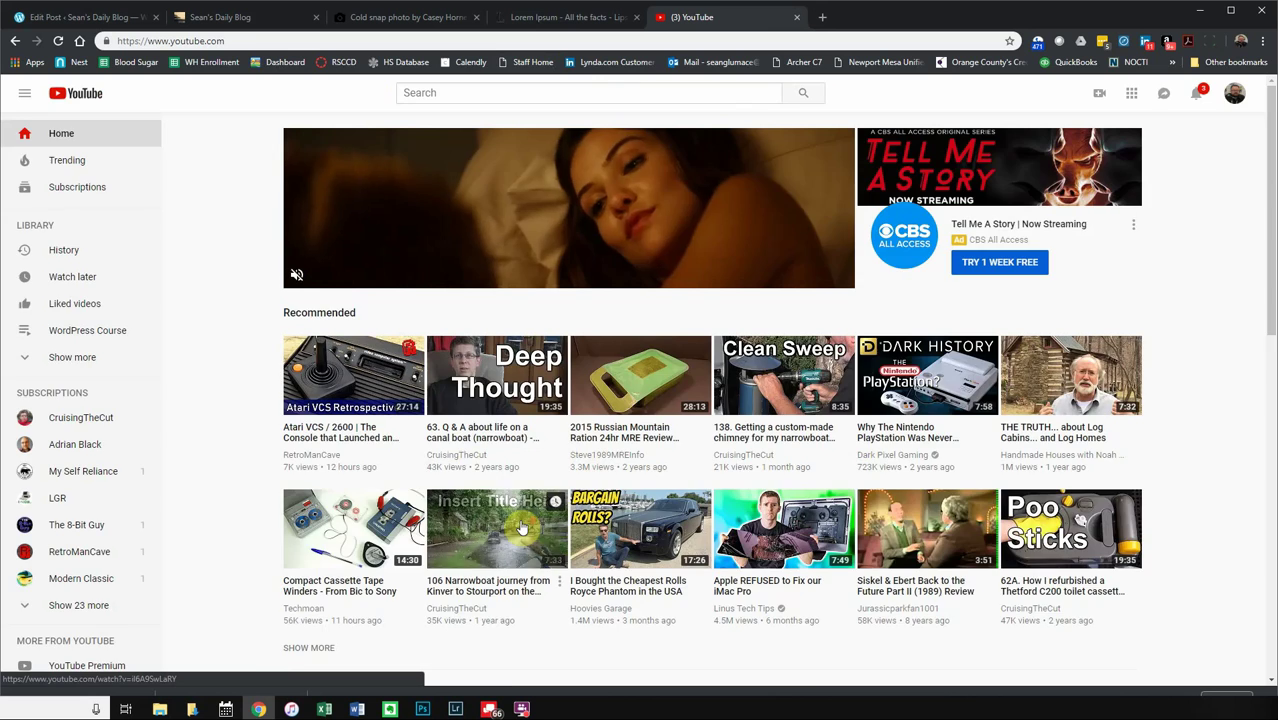
left_click(532, 398)
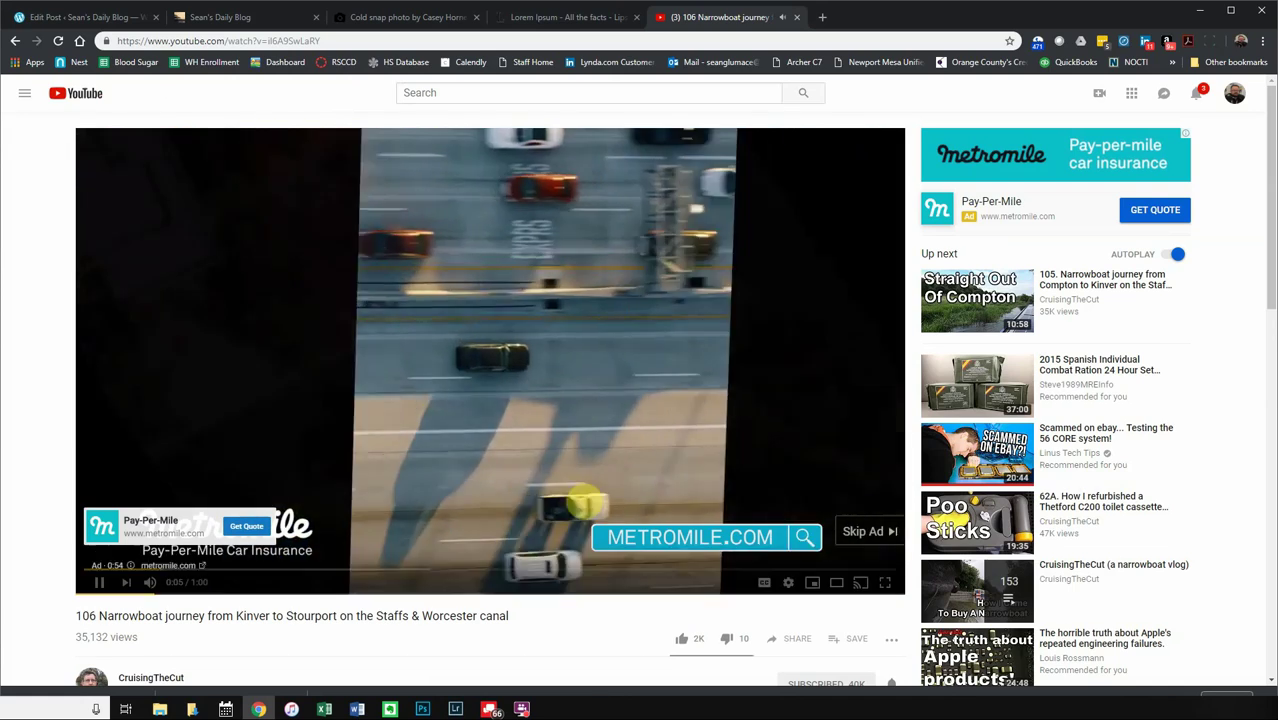
left_click(868, 532)
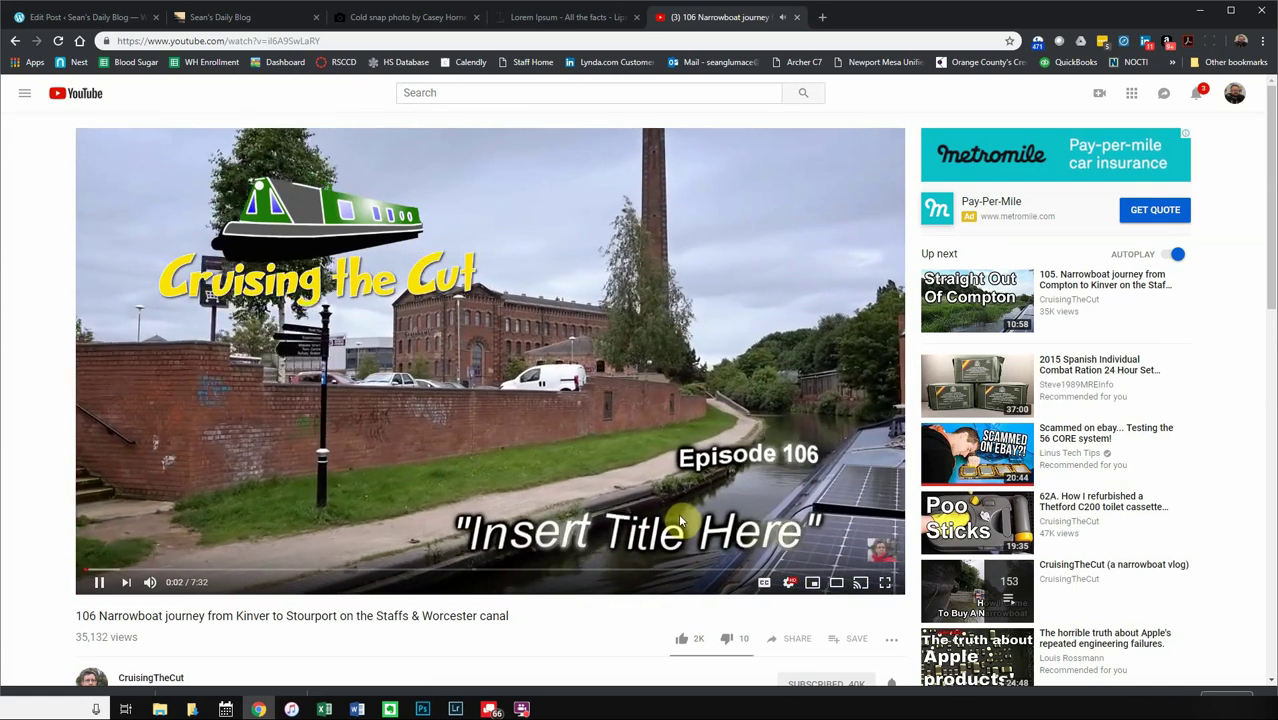
scroll(176, 583, "down", 1)
scroll(176, 583, "down", 1)
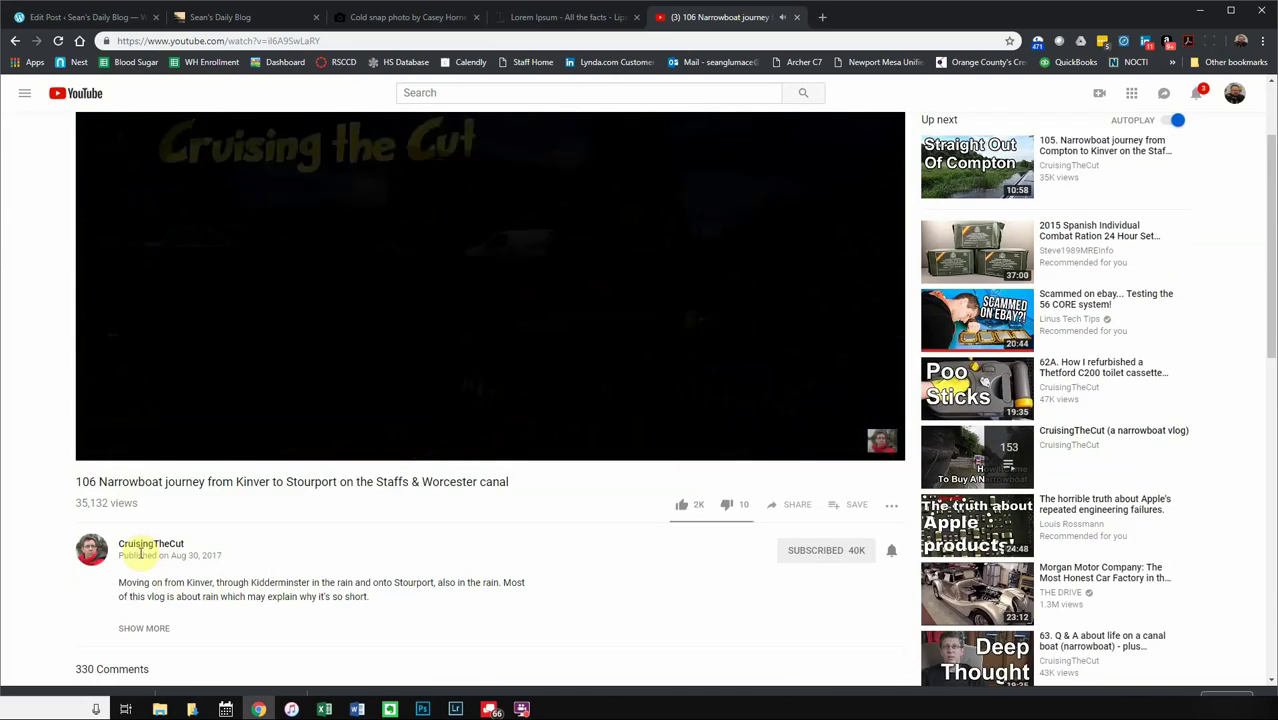
scroll(279, 410, "up", 2)
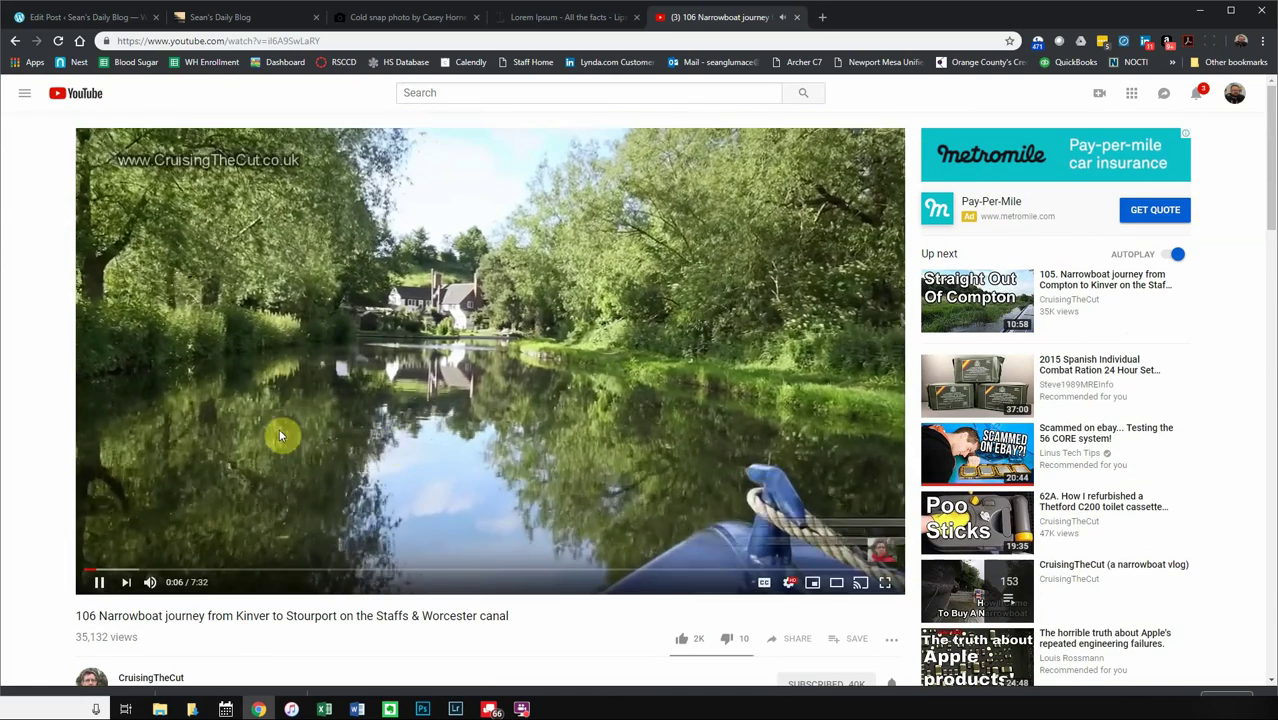
left_click(100, 583)
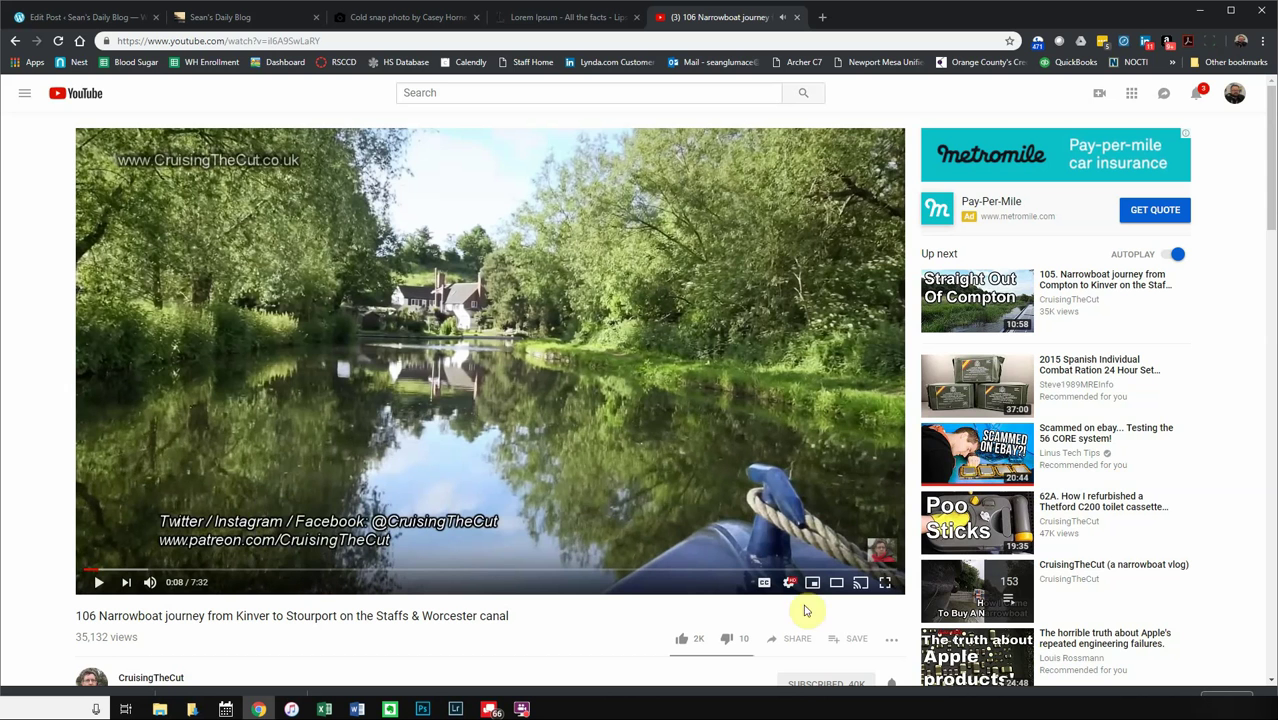
- Glance at the Share options, then copy the narrowboat video's URL from the address bar
left_click(776, 639)
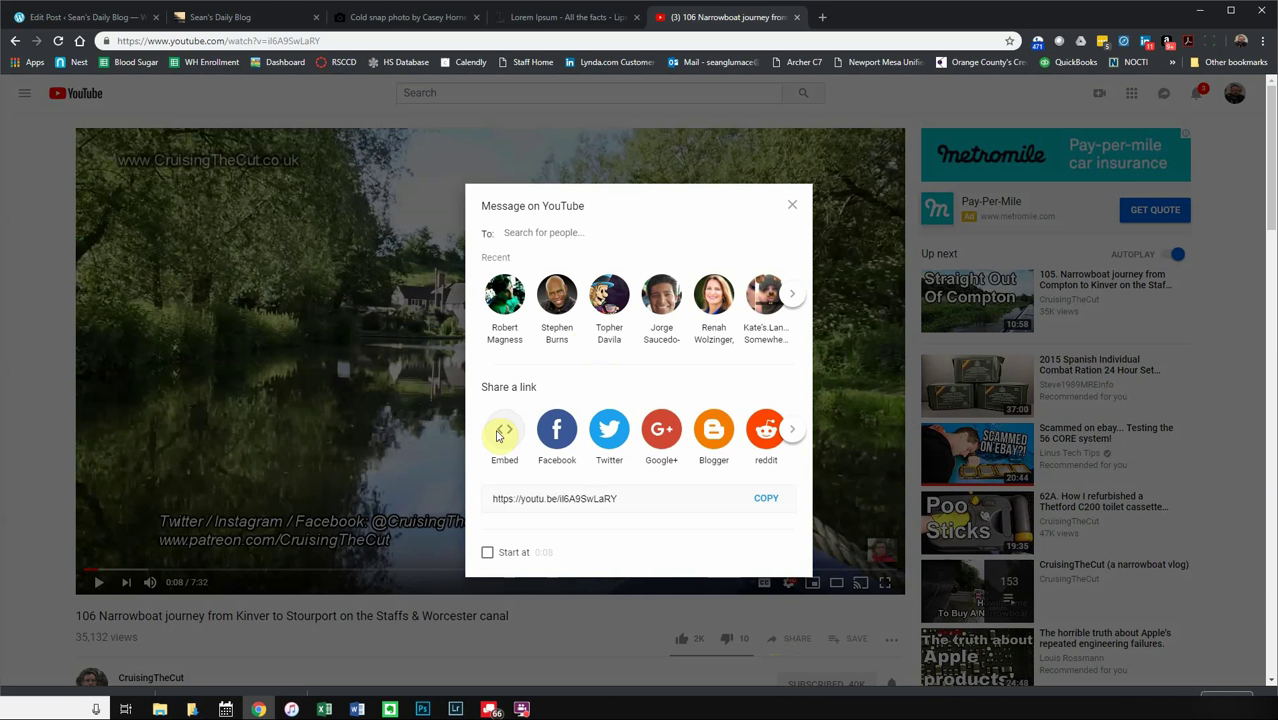
left_click(789, 206)
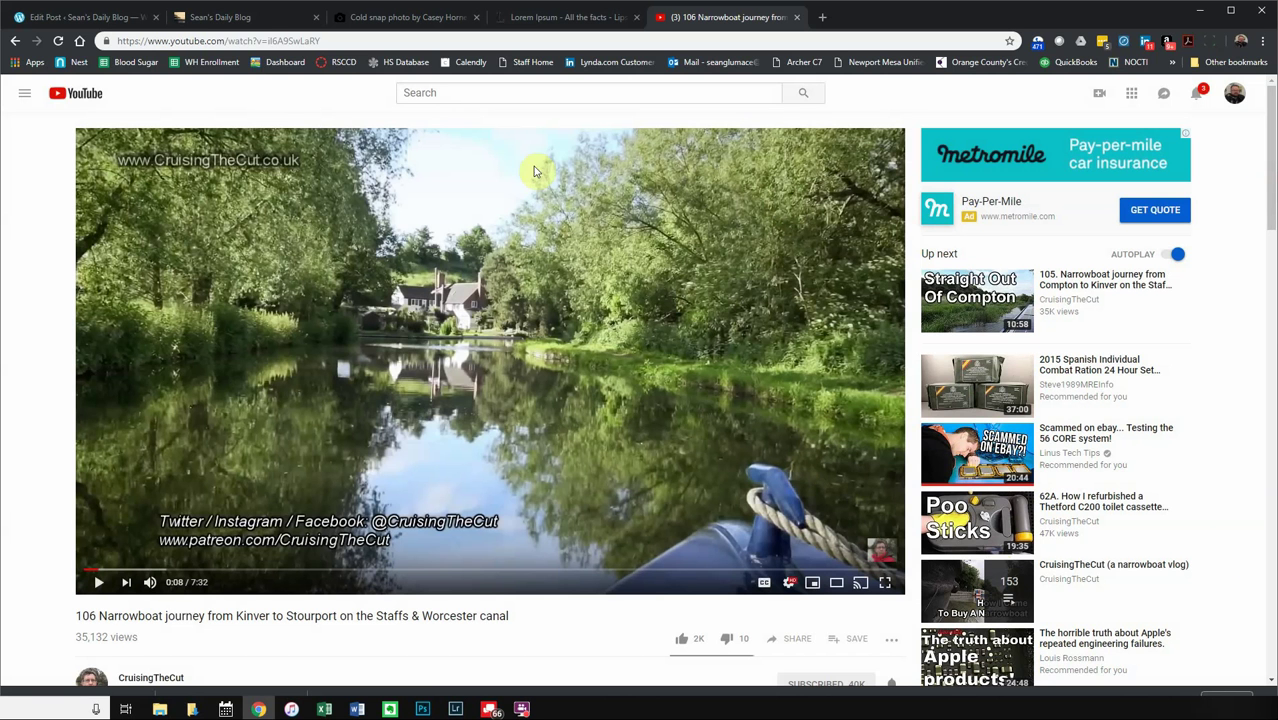
left_click(266, 41)
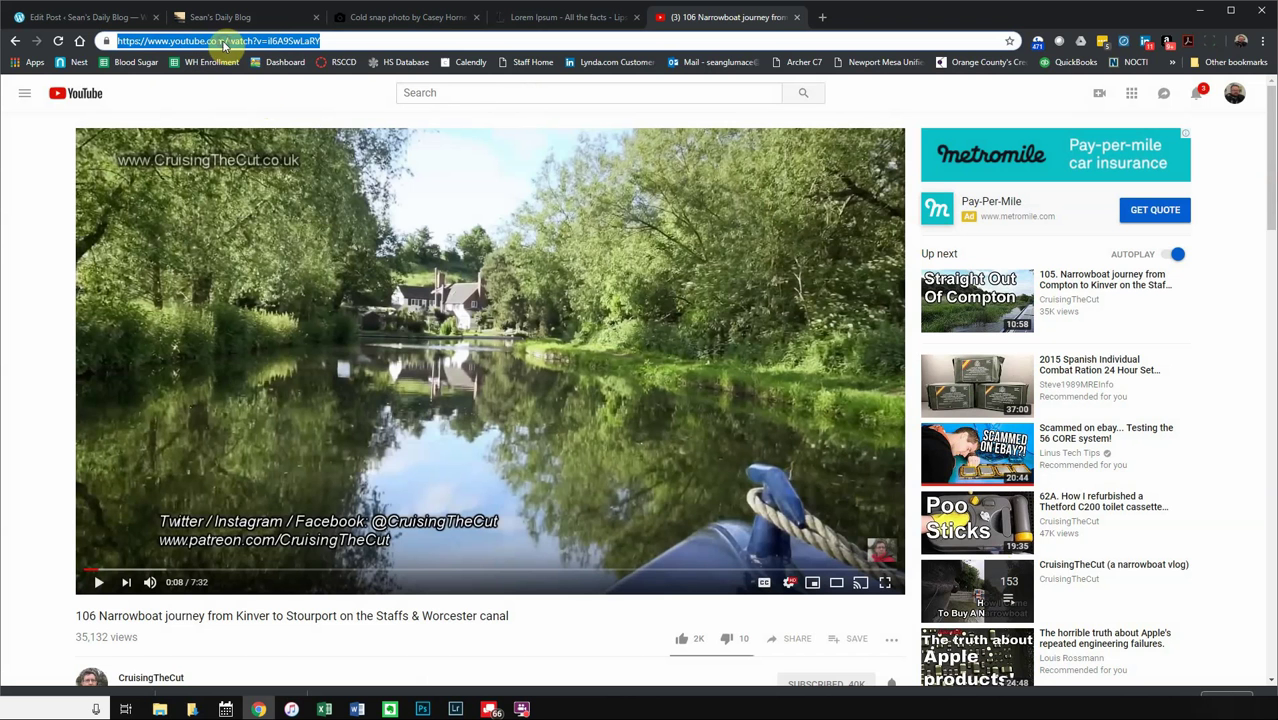
right_click(224, 45)
left_click(255, 112)
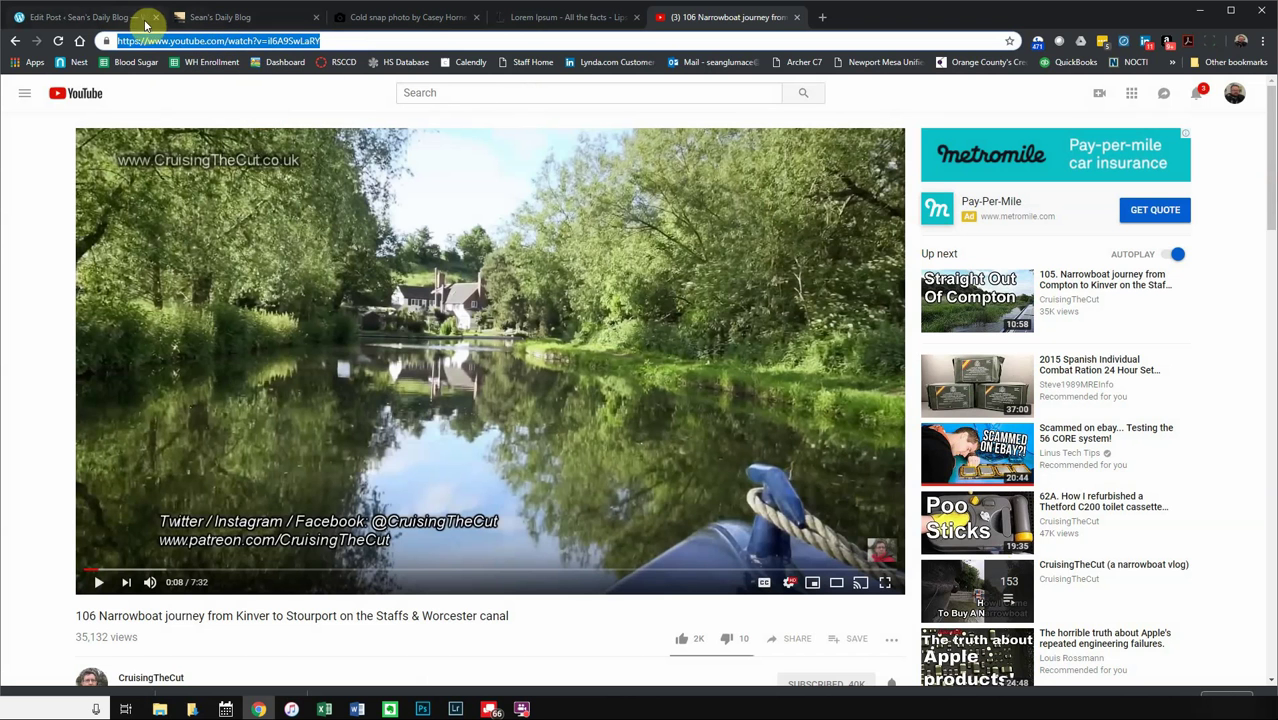
- Embed the narrowboat video below 'This weeks vlog.' in the Travel Video #2098 body
left_click(146, 22)
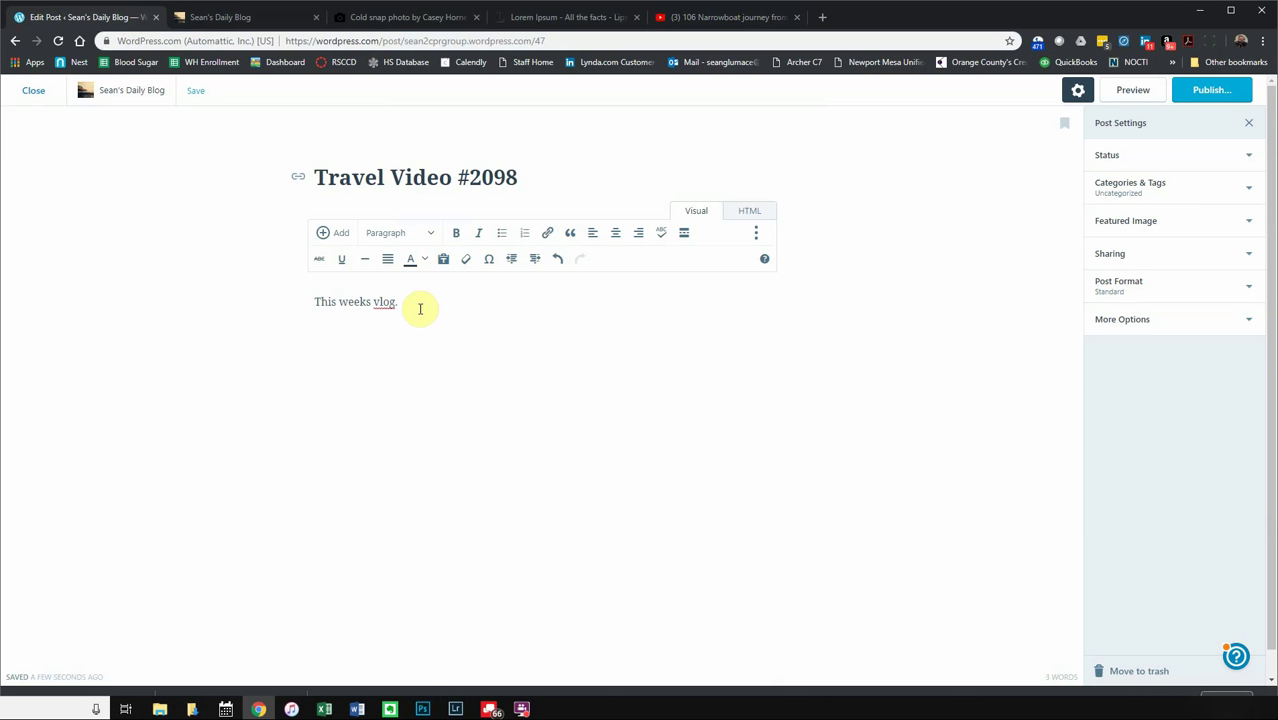
key("ctrl+v")
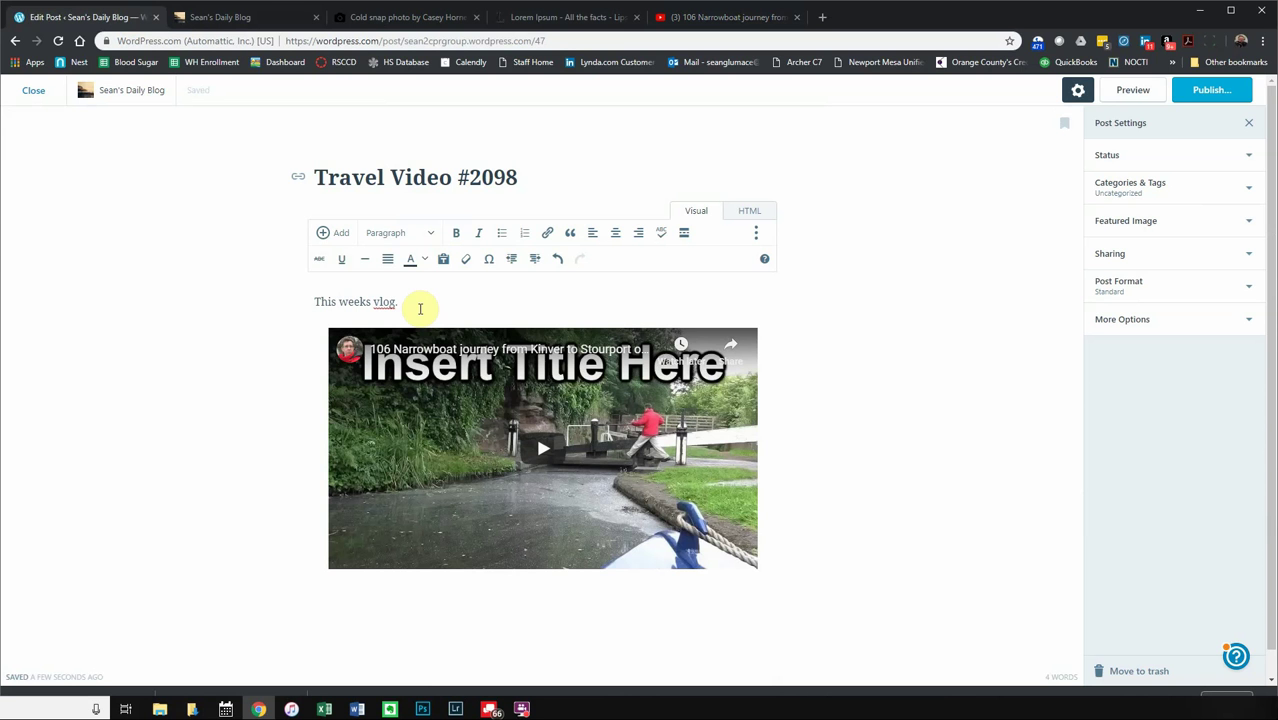
left_click(772, 486)
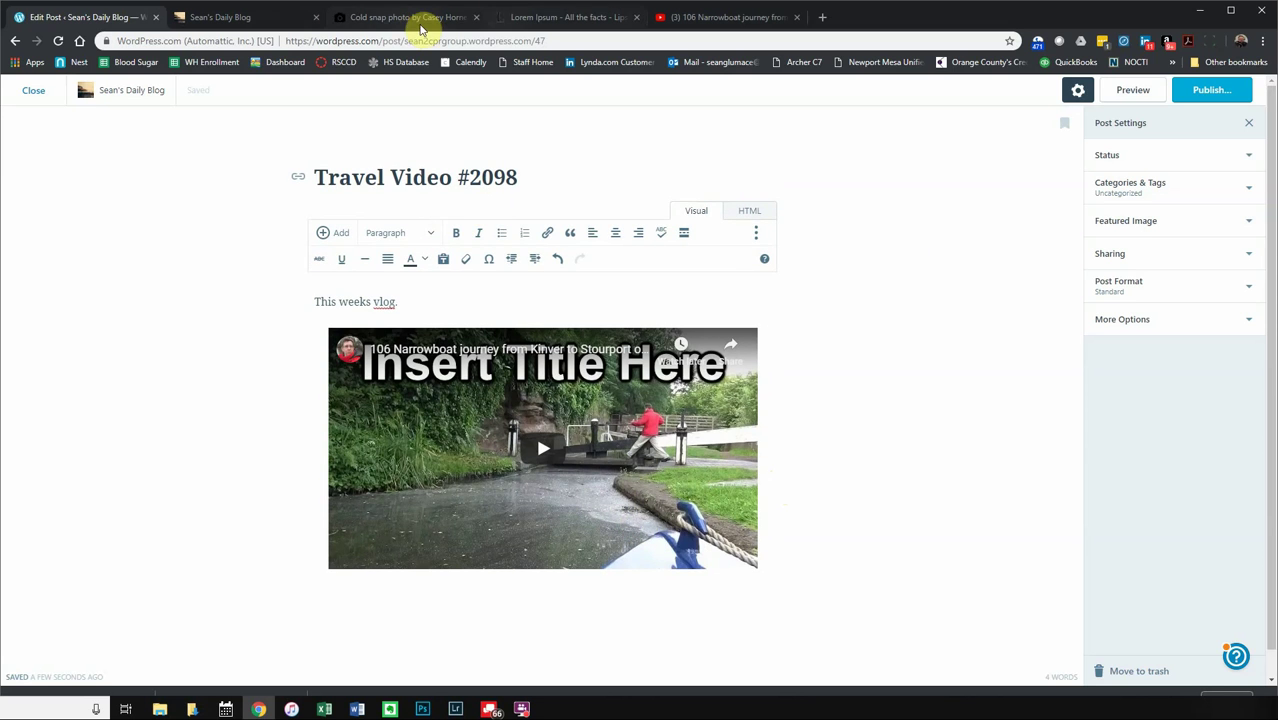
left_click(420, 18)
left_click(568, 18)
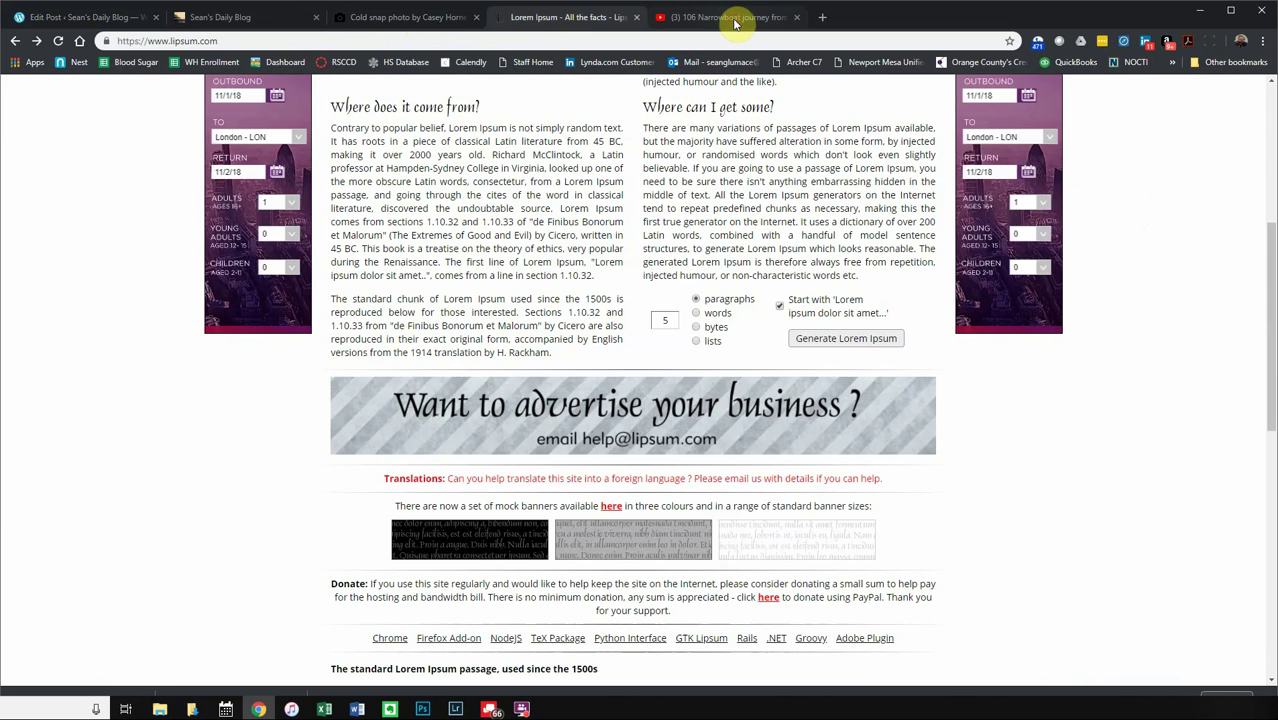
- Browse the CruisingTheCut channel page and its About information
left_click(735, 18)
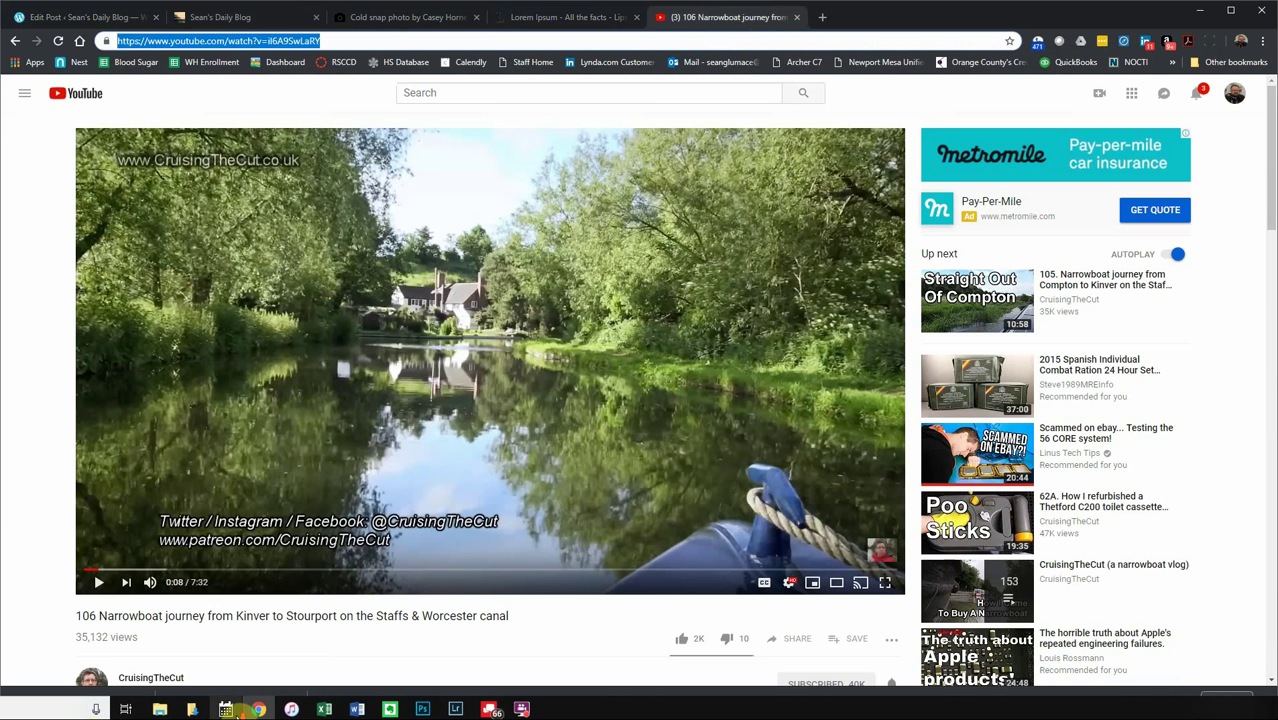
scroll(53, 578, "down", 3)
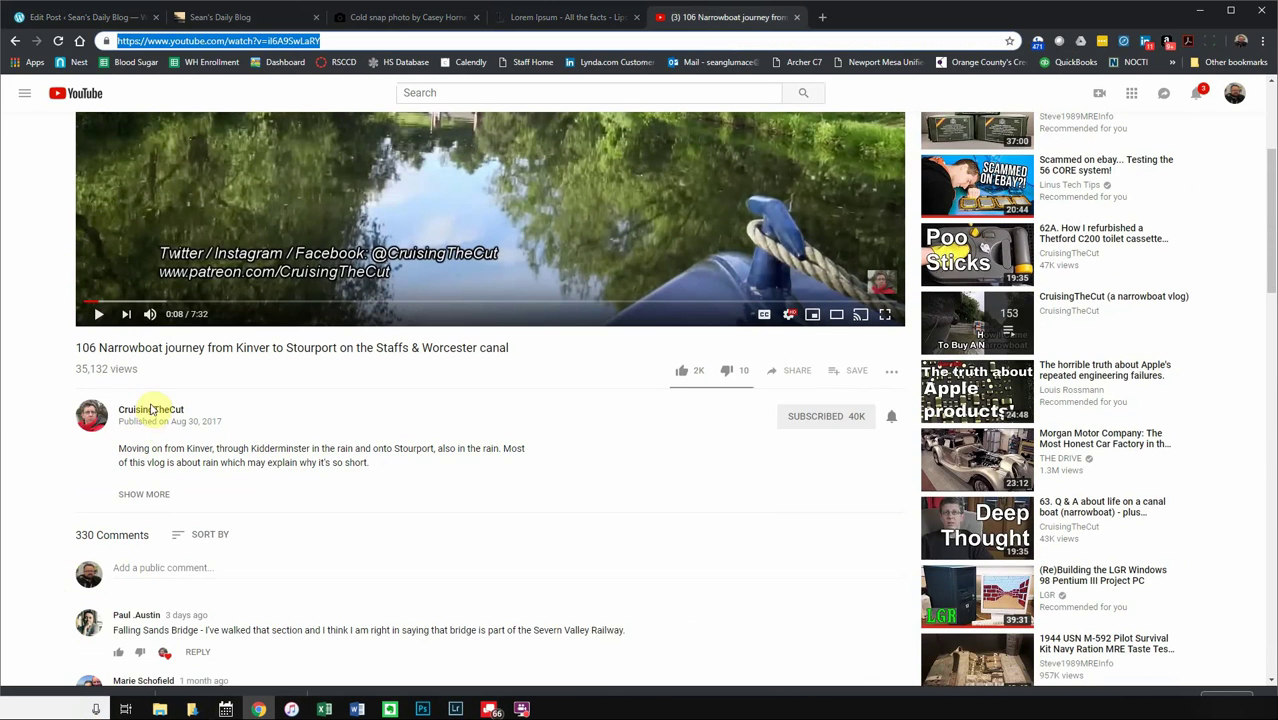
left_click(152, 411)
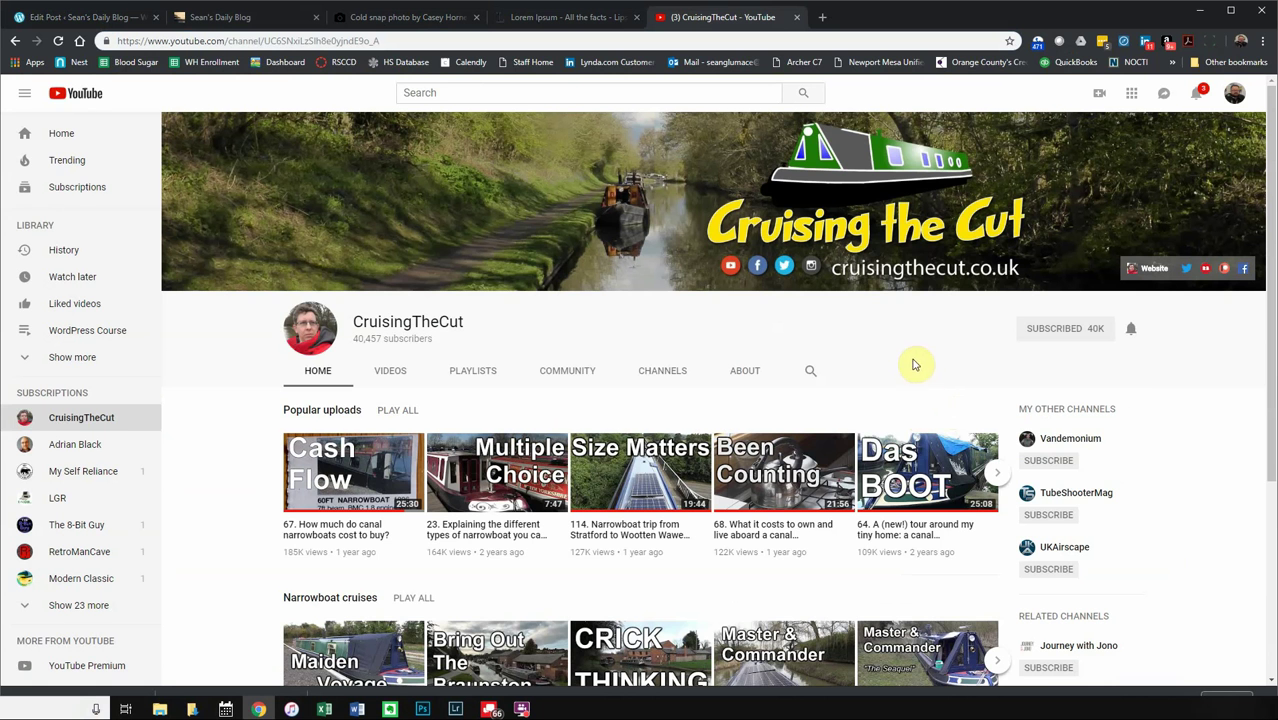
left_click(1232, 97)
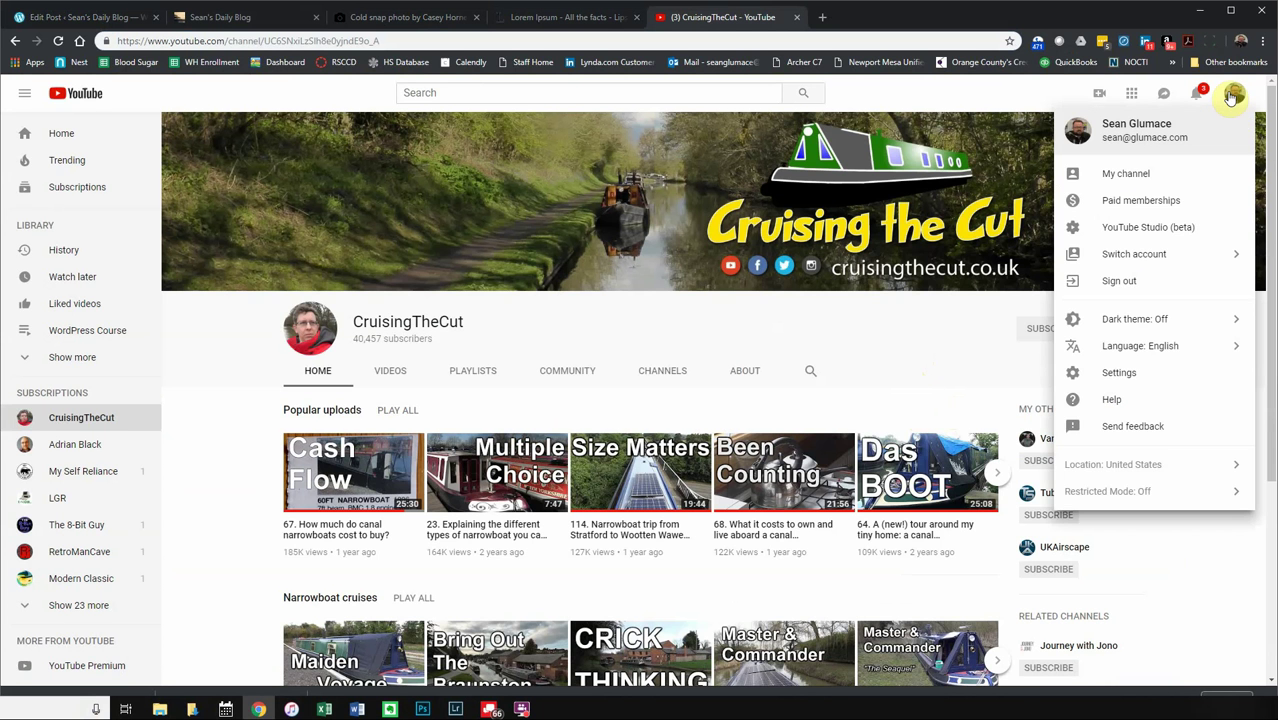
left_click(855, 317)
left_click(738, 375)
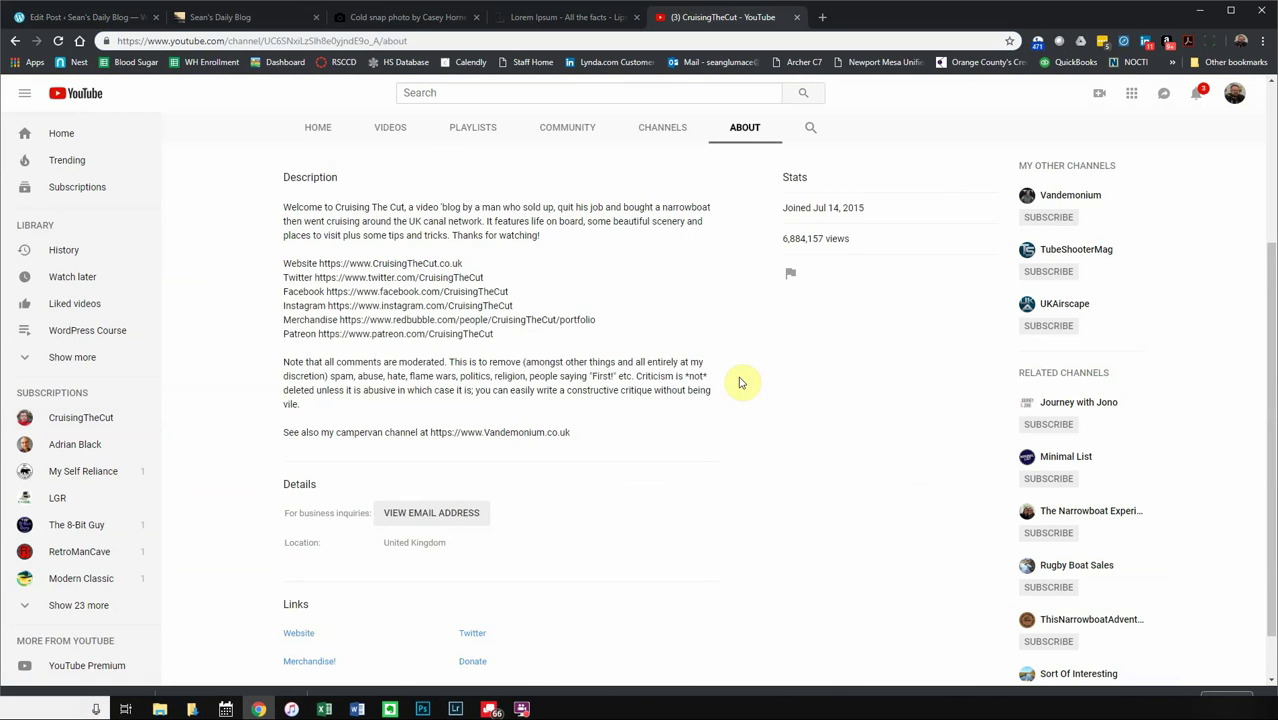
scroll(725, 383, "up", 3)
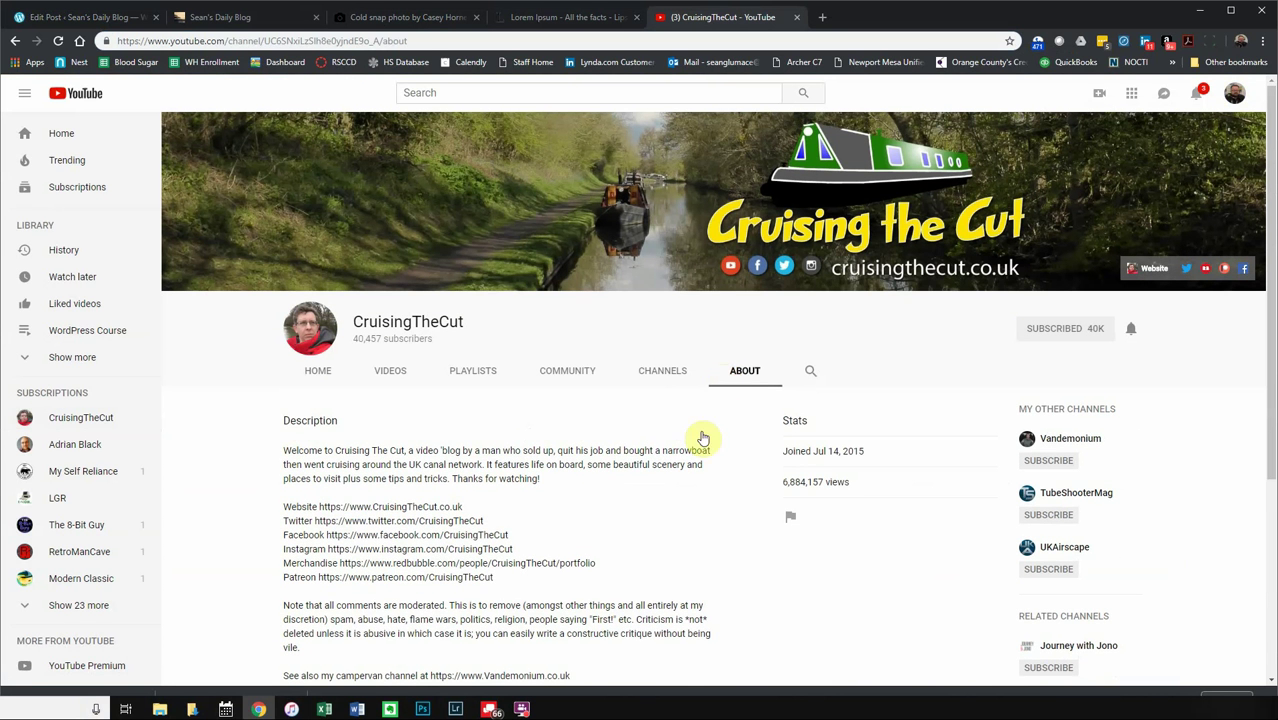
scroll(610, 556, "down", 1)
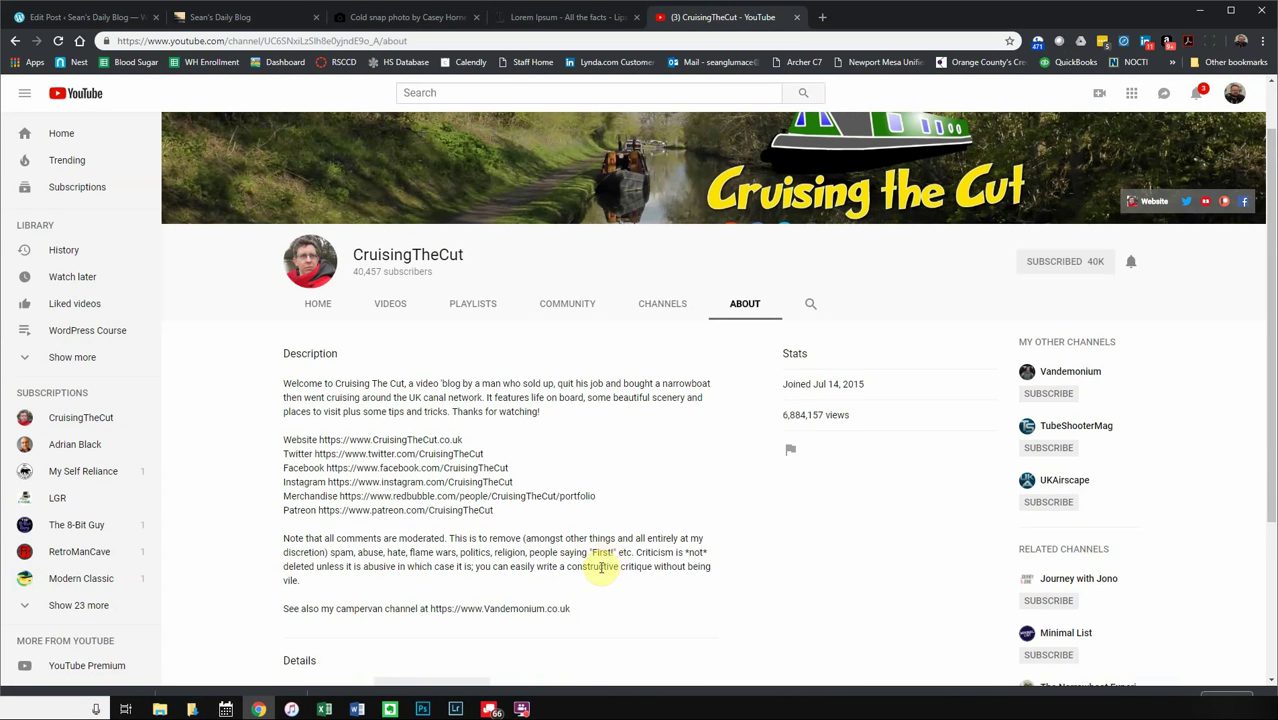
scroll(600, 570, "down", 2)
scroll(600, 573, "down", 1)
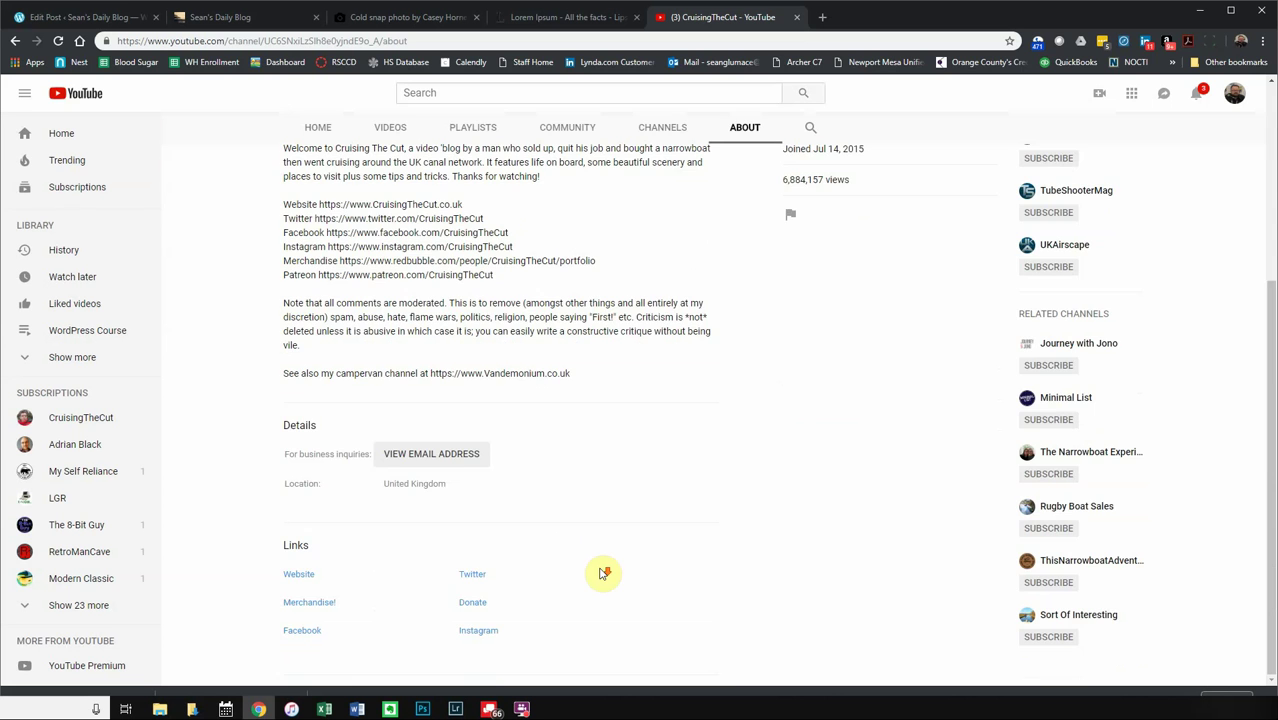
scroll(602, 571, "up", 3)
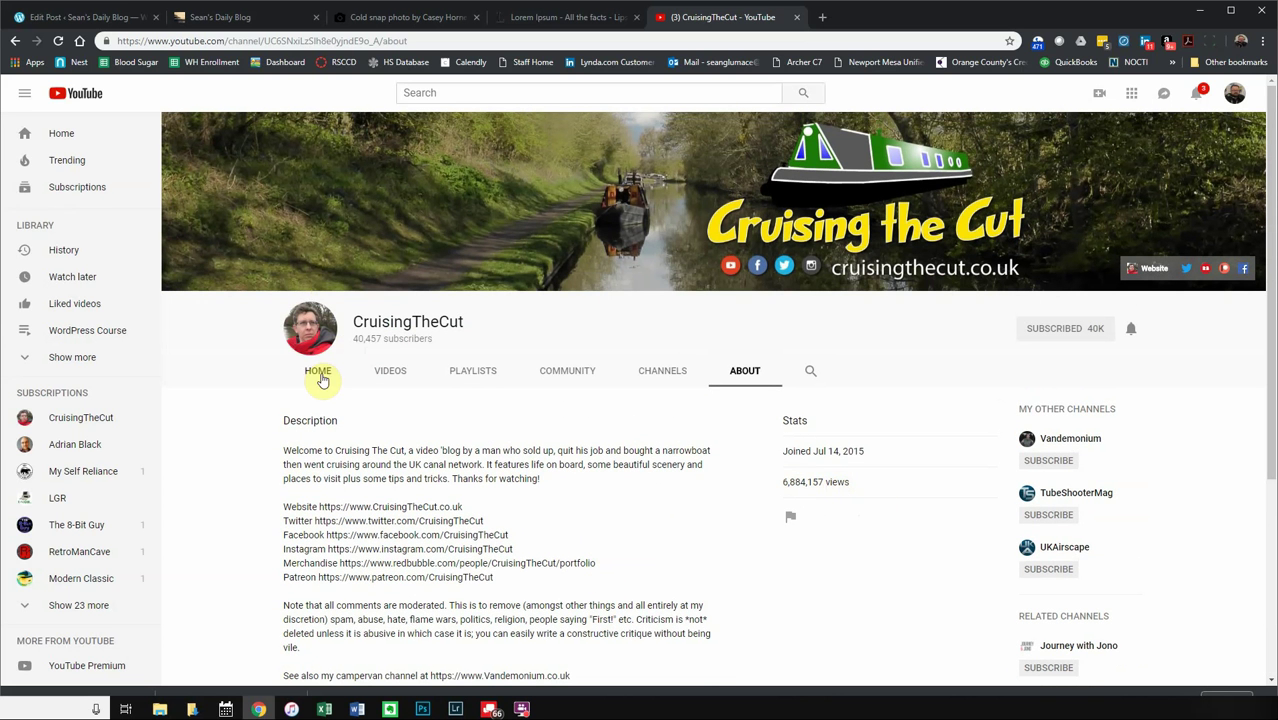
left_click(318, 372)
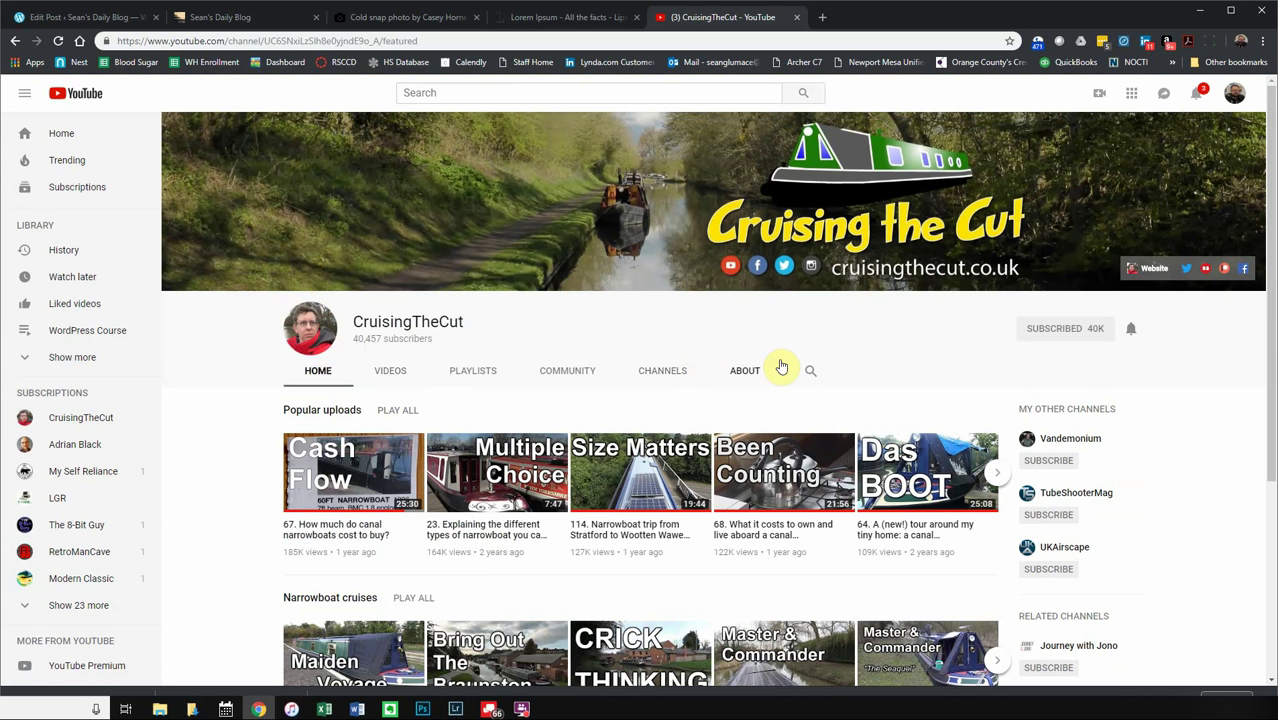
- Open the episode 23 'Multiple Choice' video, take its address, and return to the post editor
left_click(468, 488)
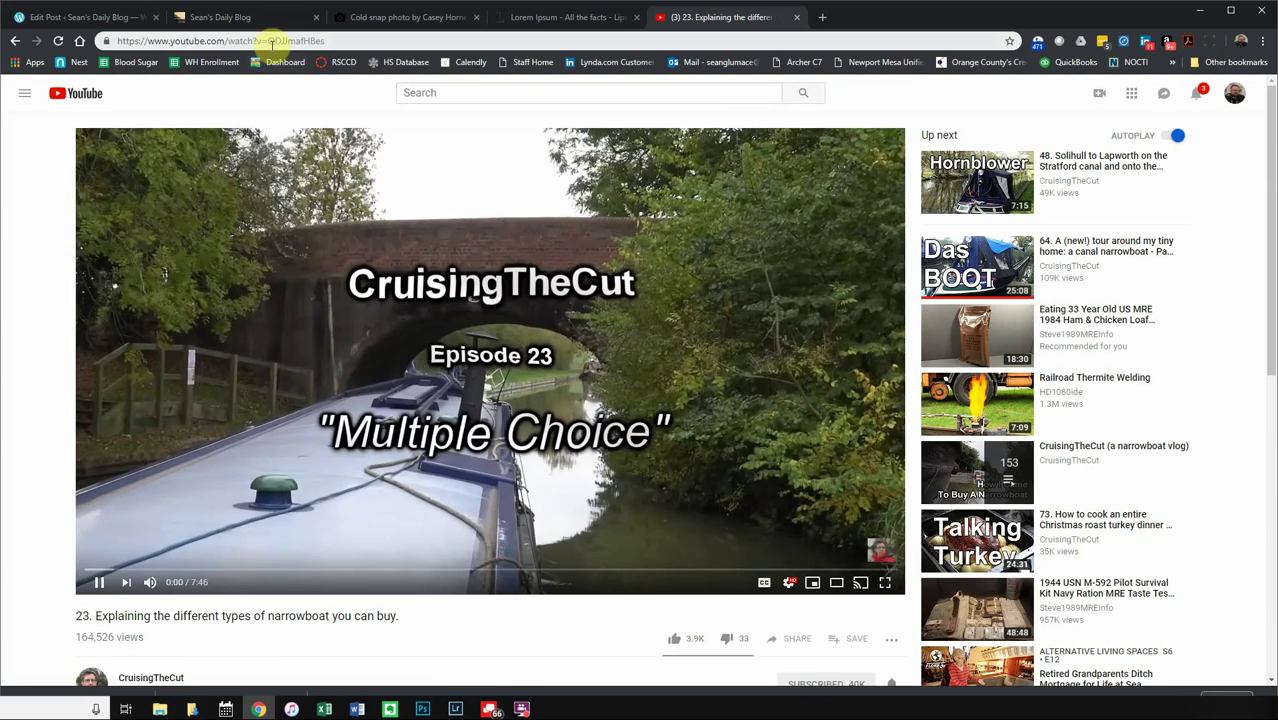
left_click(274, 42)
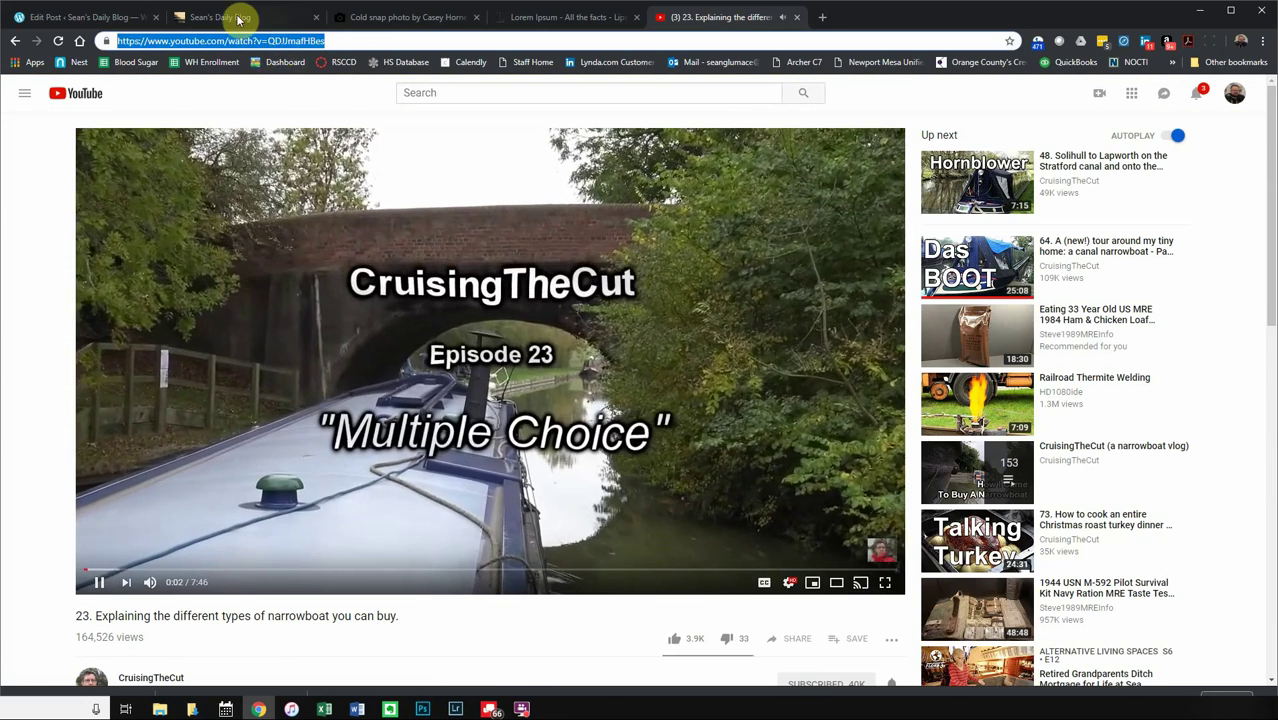
left_click(238, 19)
left_click(100, 19)
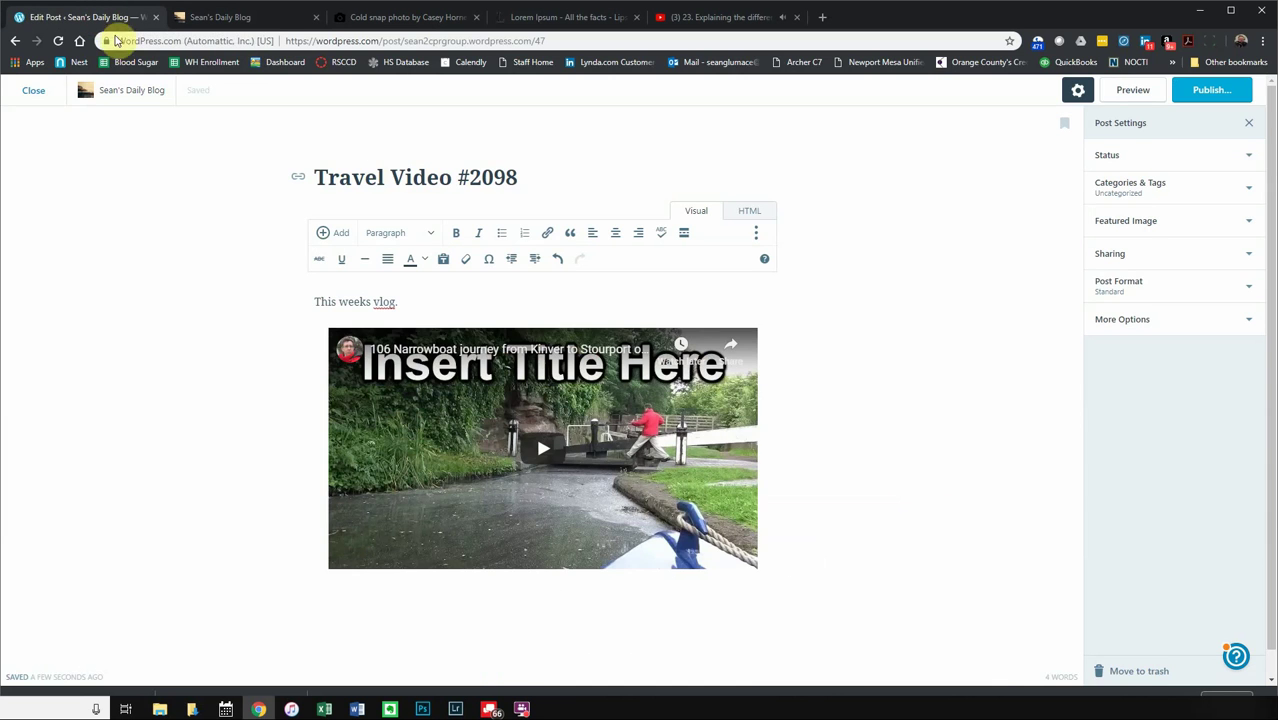
- Embed the Multiple Choice video link beneath the first narrowboat video
key("ctrl+v")
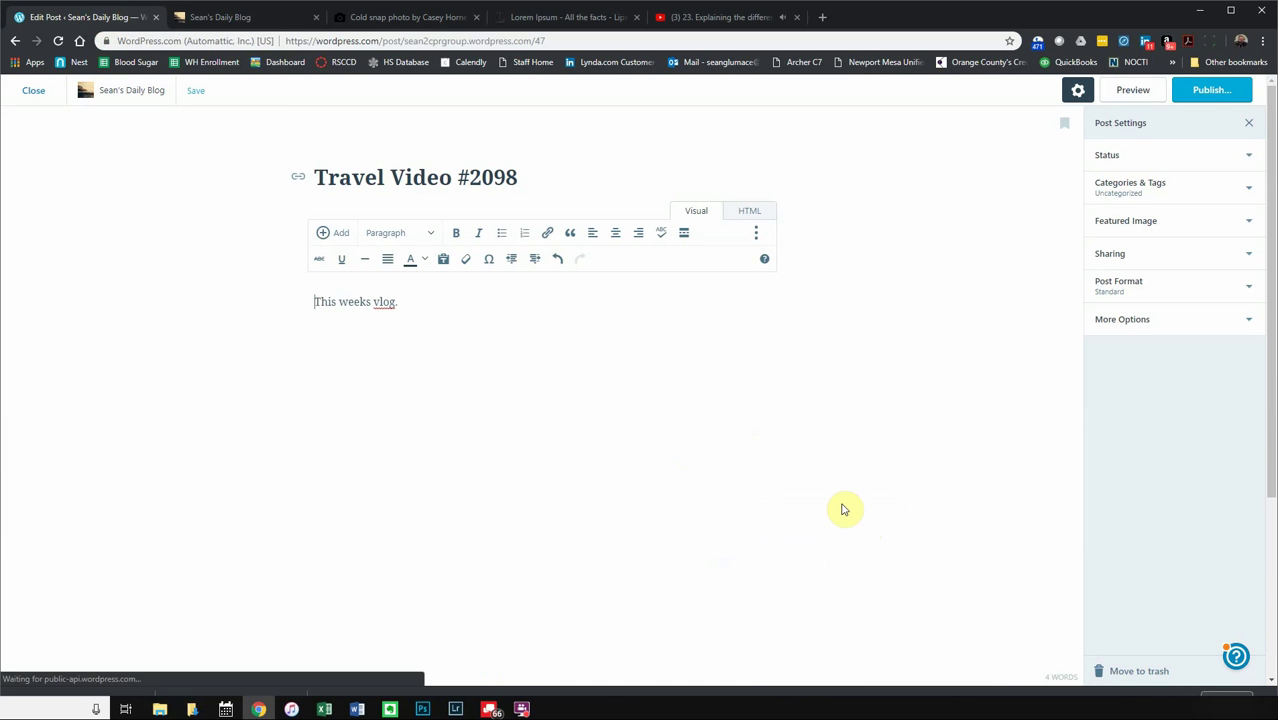
middle_click(852, 505)
scroll(862, 462, "down", 2)
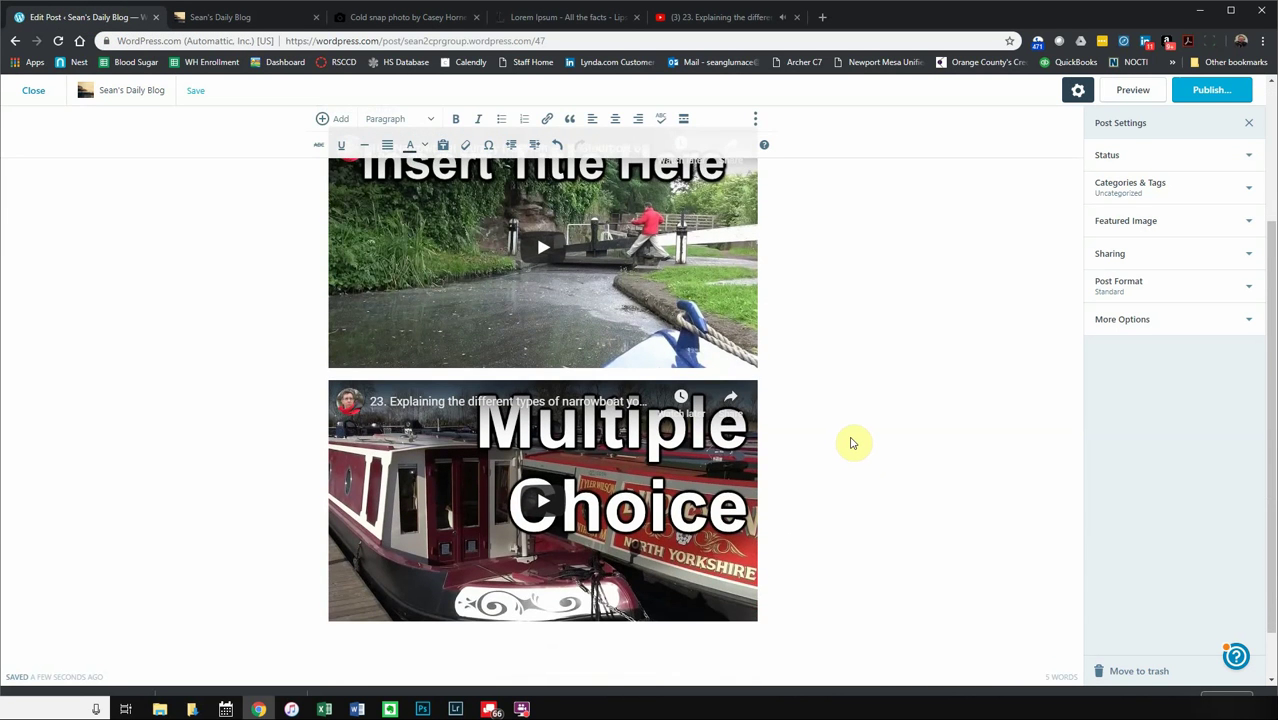
scroll(852, 443, "up", 3)
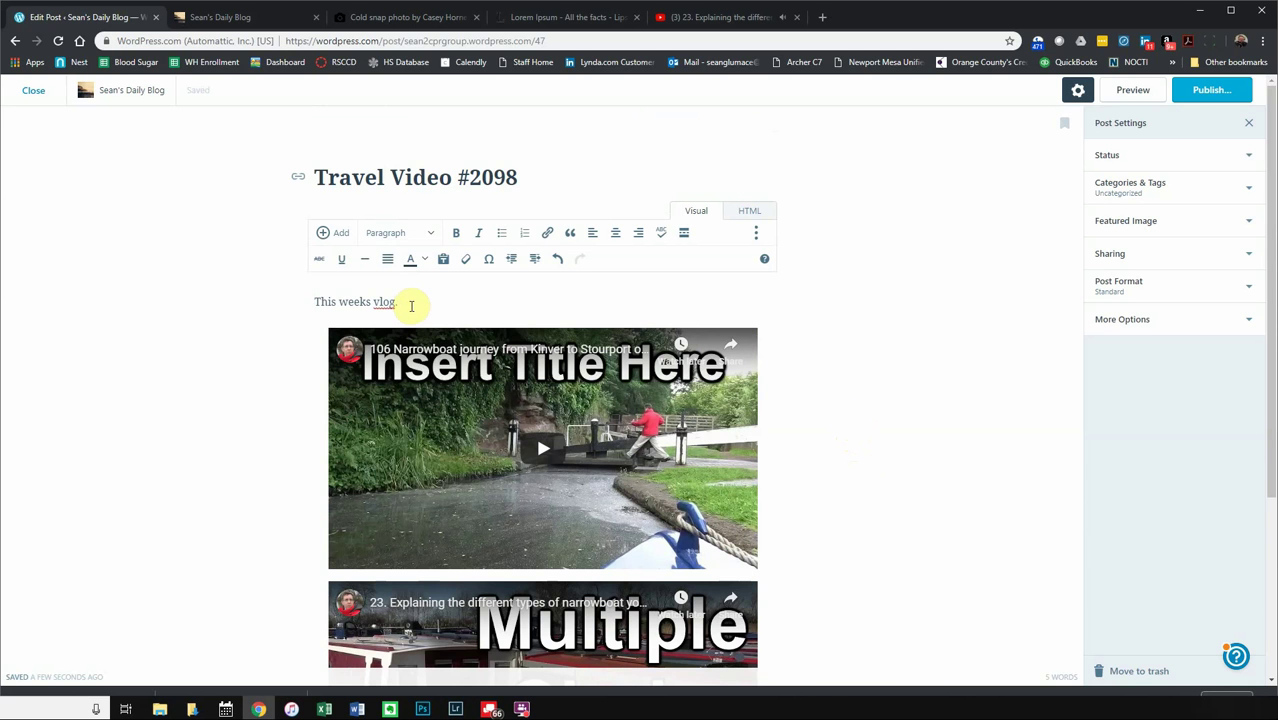
- Expand the Featured Image and Status panels in the post settings sidebar
left_click(1168, 223)
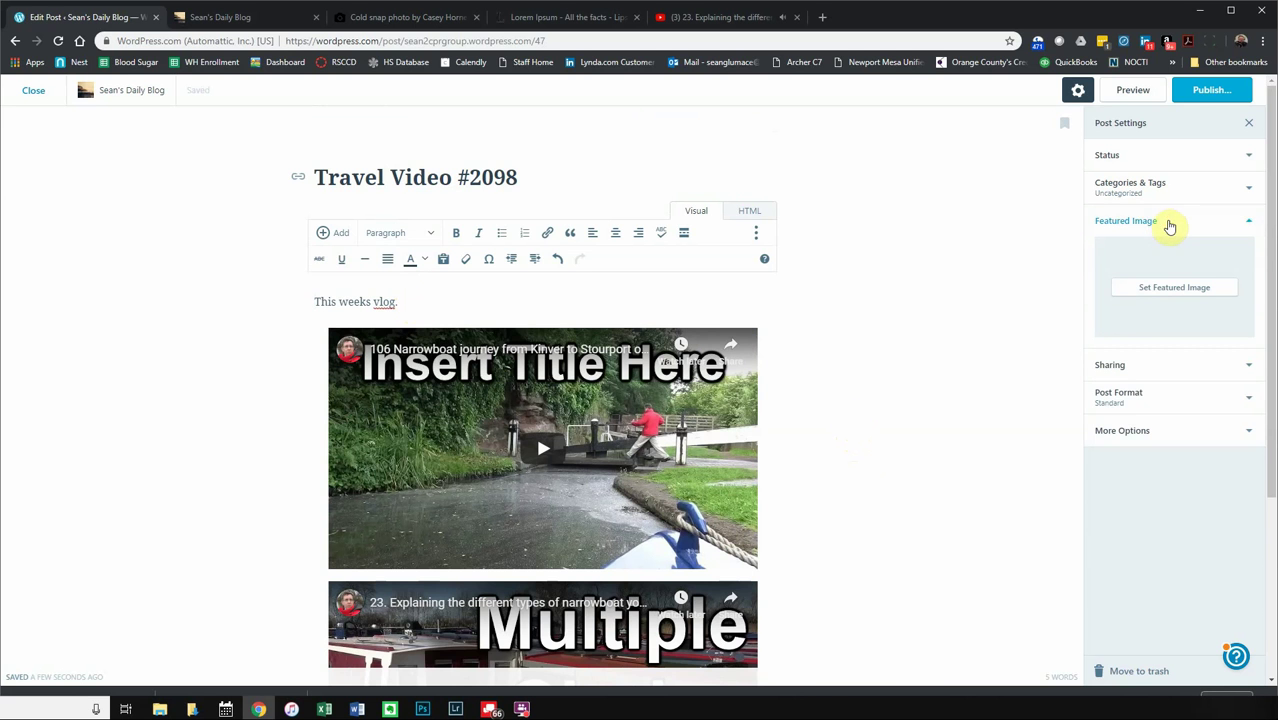
left_click(1172, 163)
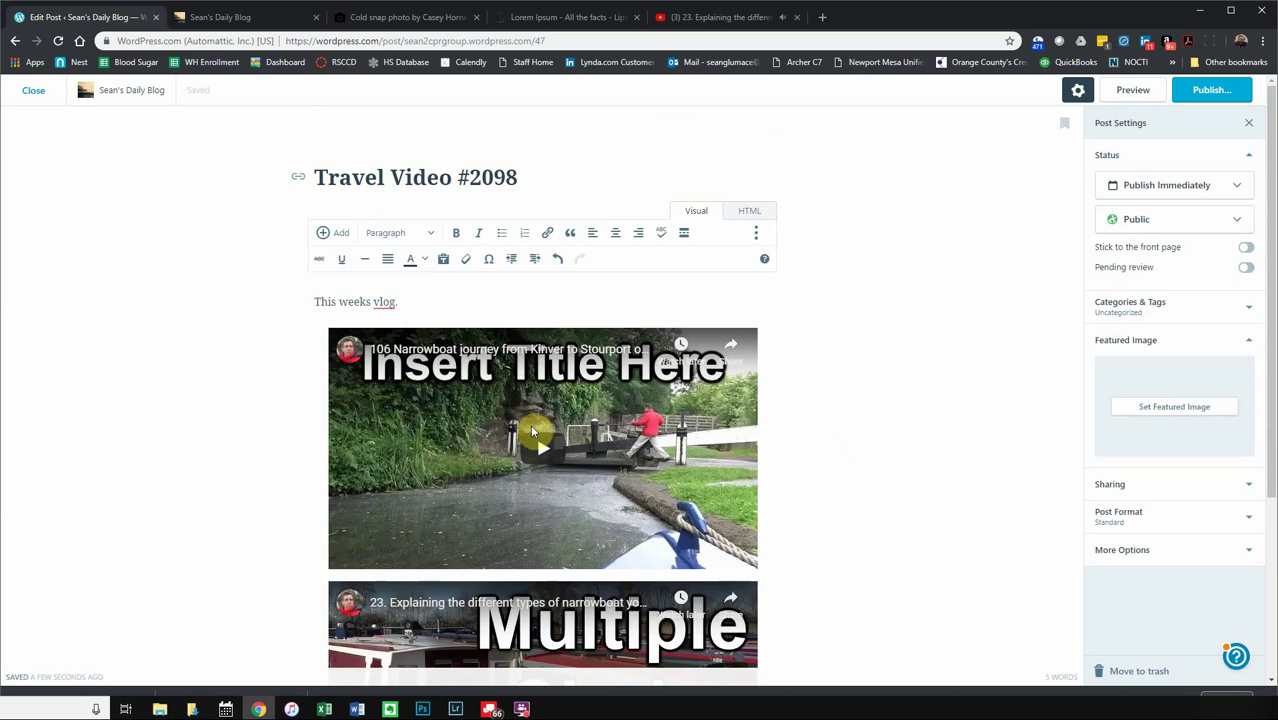
scroll(718, 405, "down", 3)
scroll(718, 405, "up", 3)
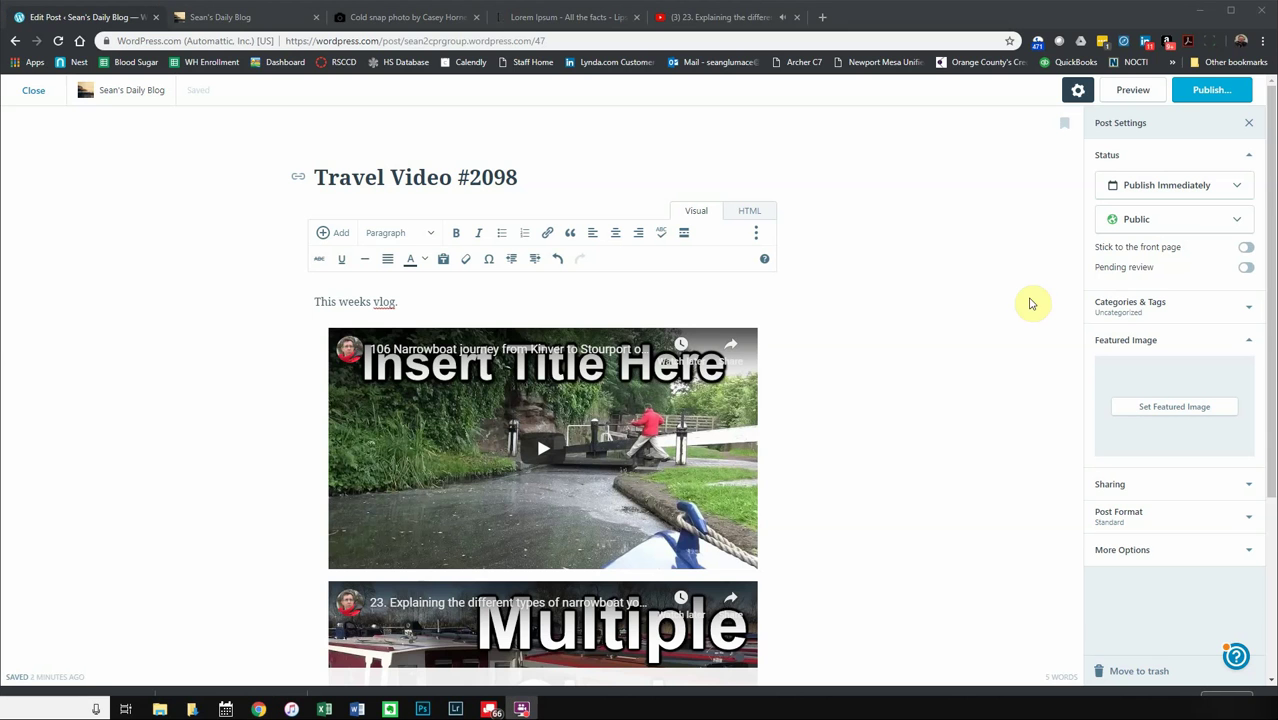
left_click(785, 394)
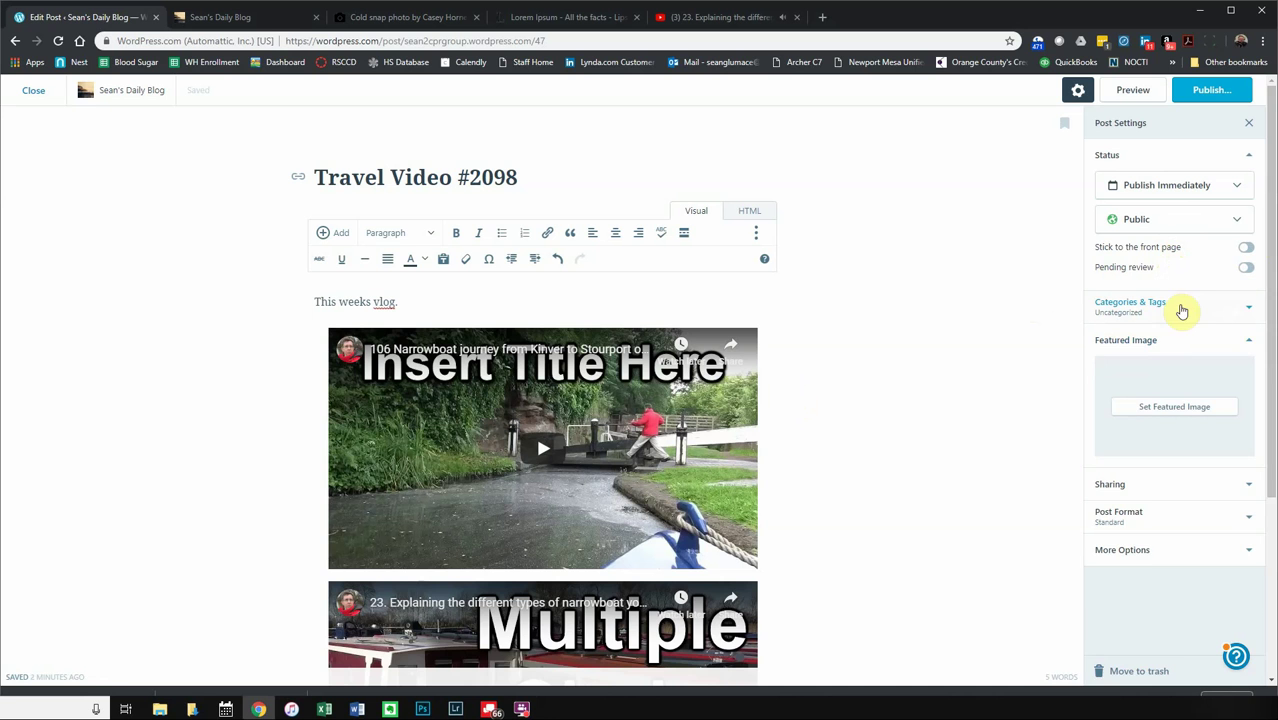
- Create a new Vlog category and assign it to the post
left_click(1207, 314)
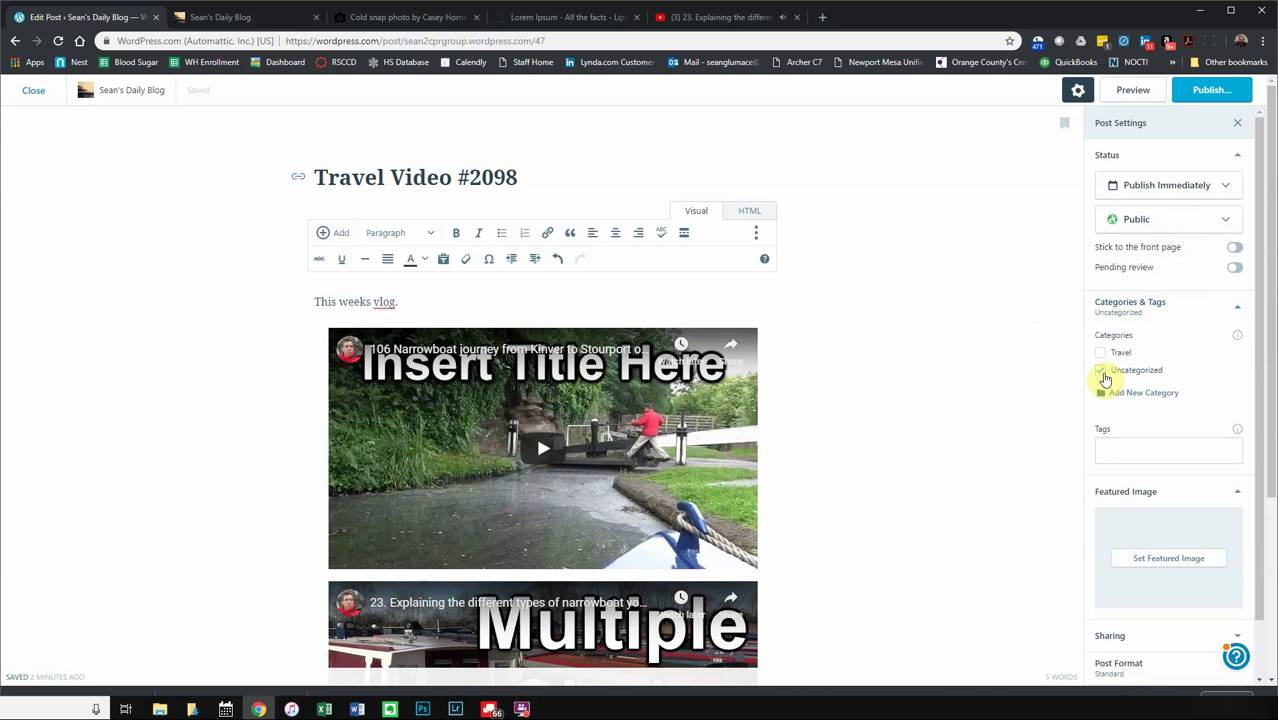
left_click(1107, 450)
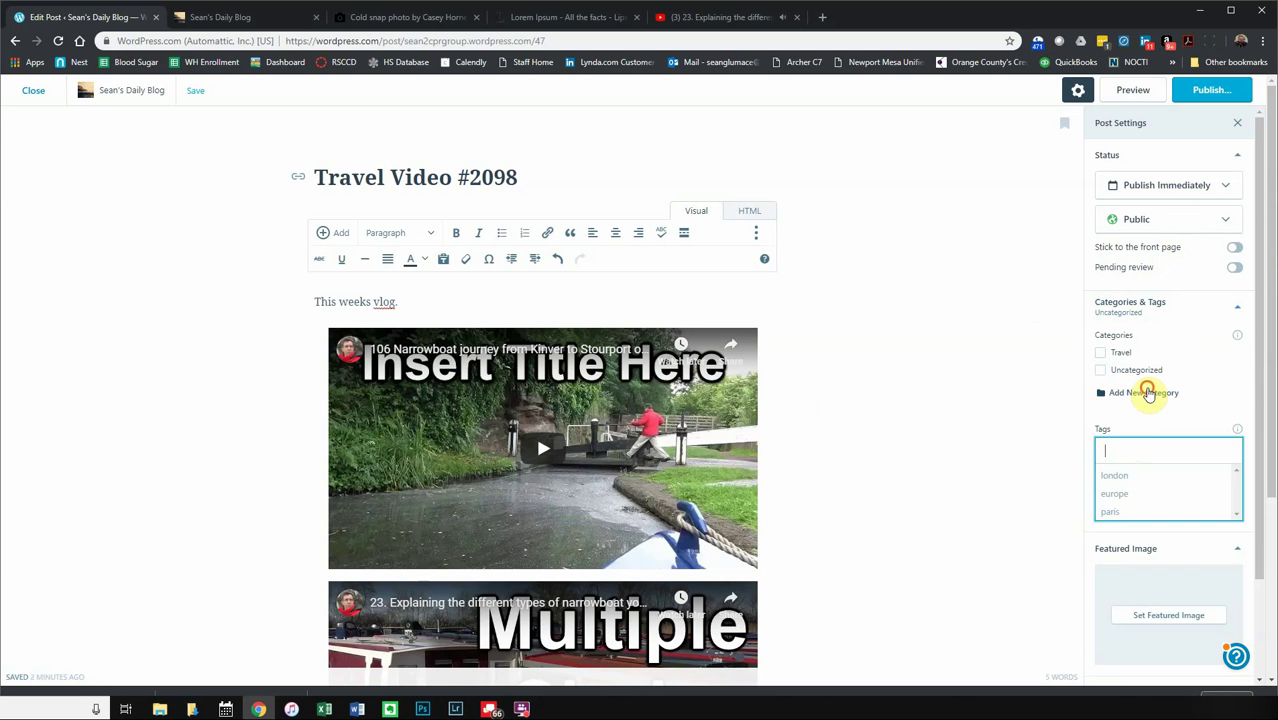
left_click(1145, 393)
type("Vi")
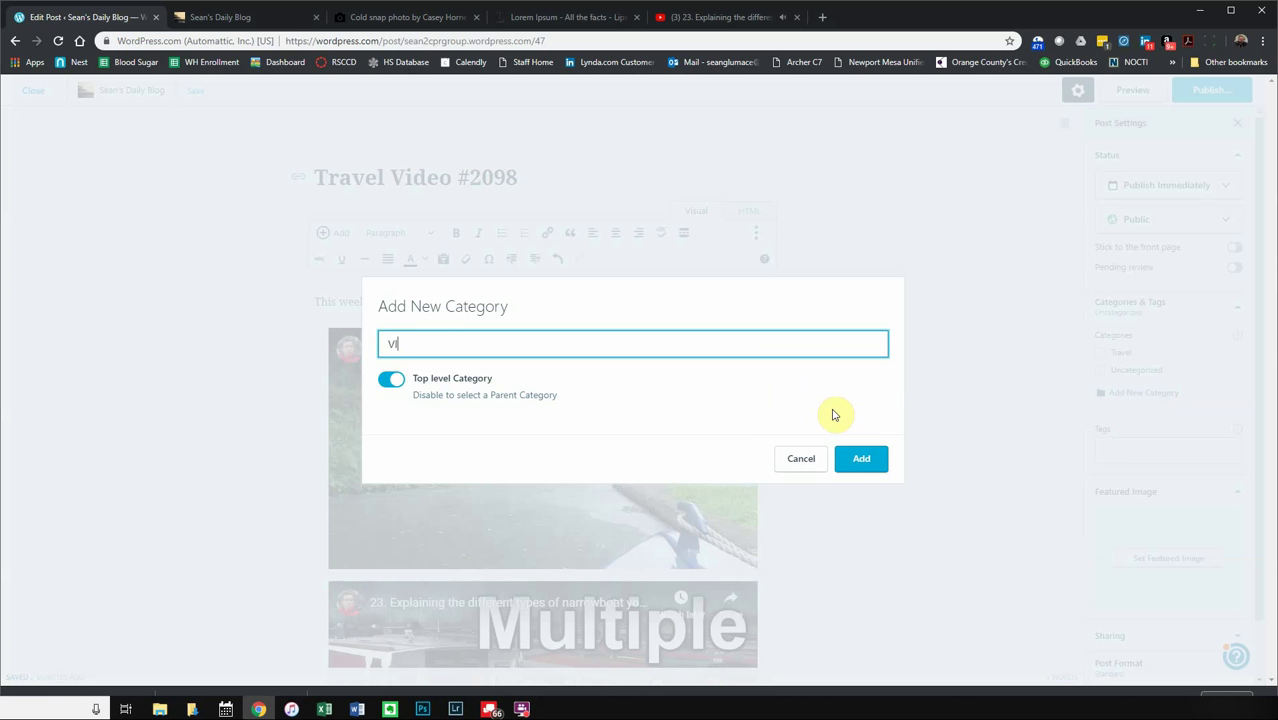
left_click(862, 462)
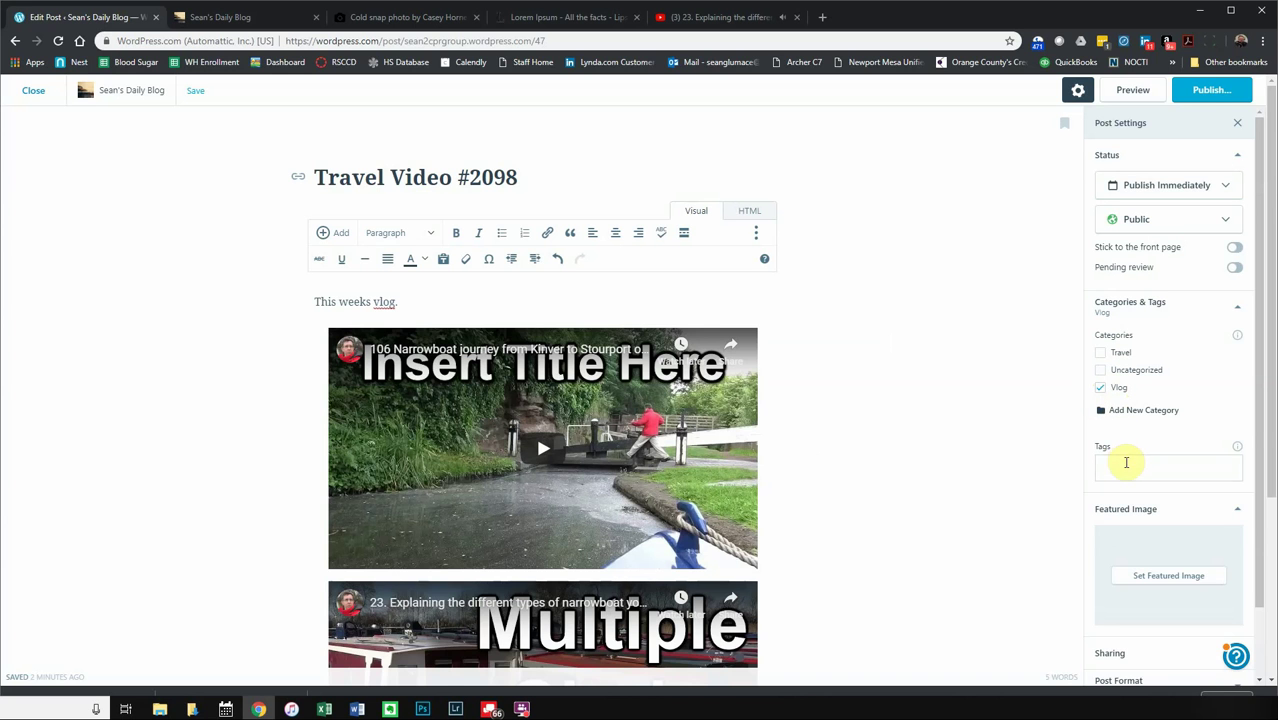
- Tag the post narrowboat, boats, england and united kingdom
left_click(1126, 462)
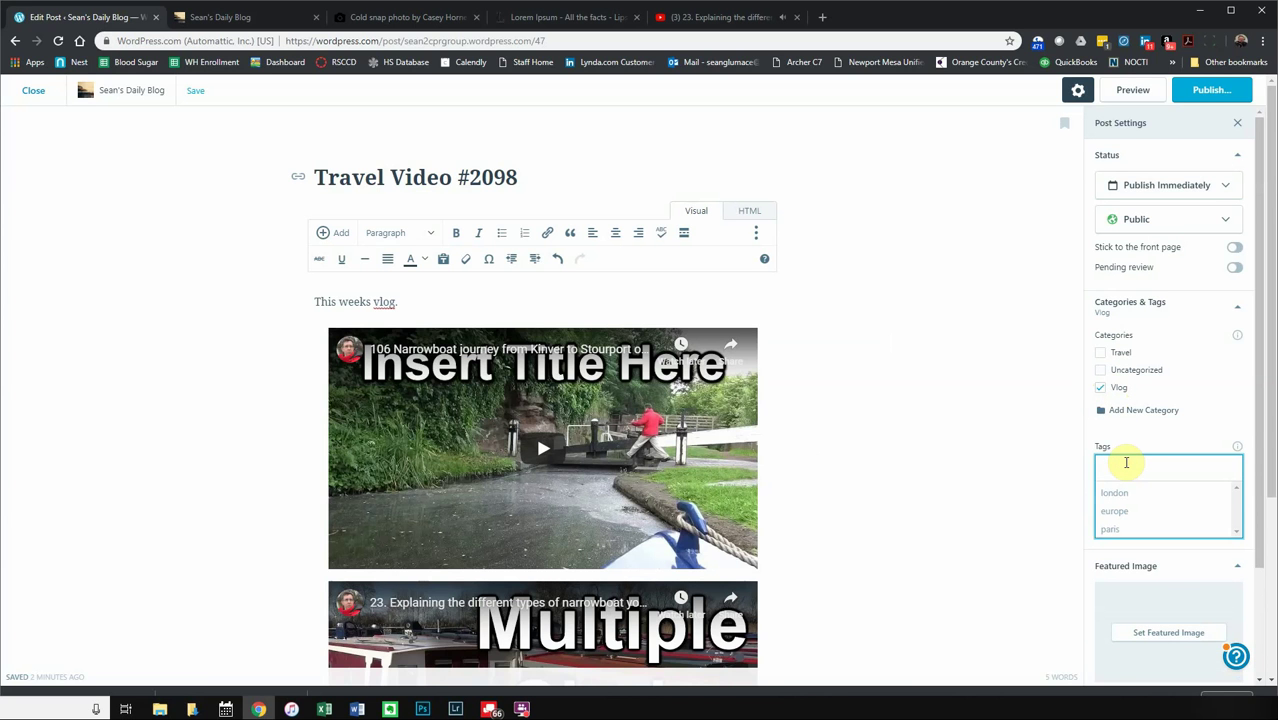
type("narr")
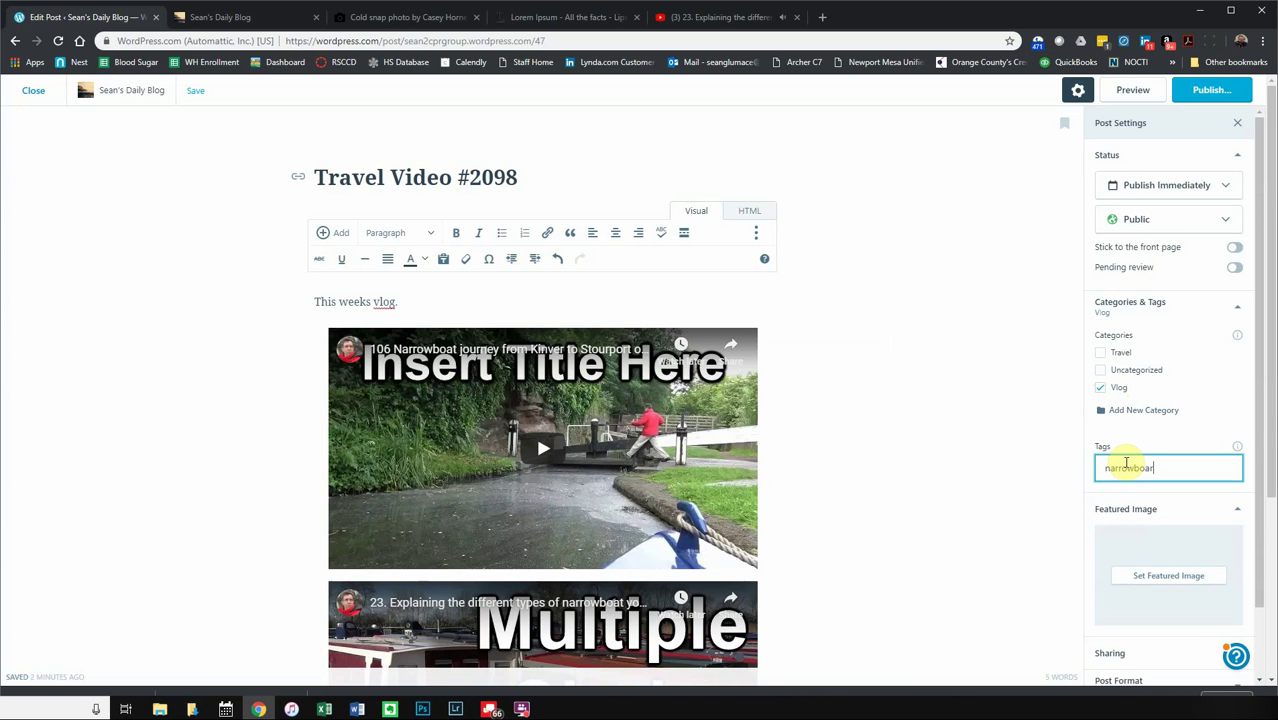
type("owboat")
key("Return")
type("boar")
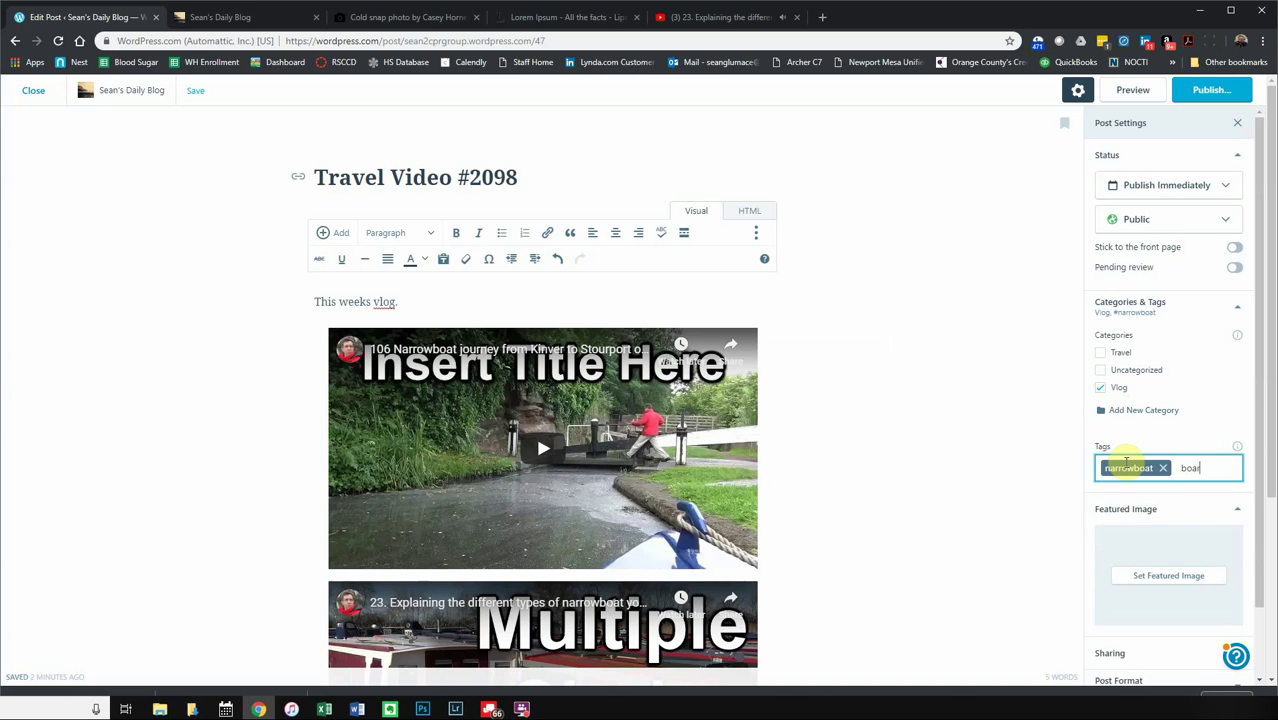
type("s")
key("Return")
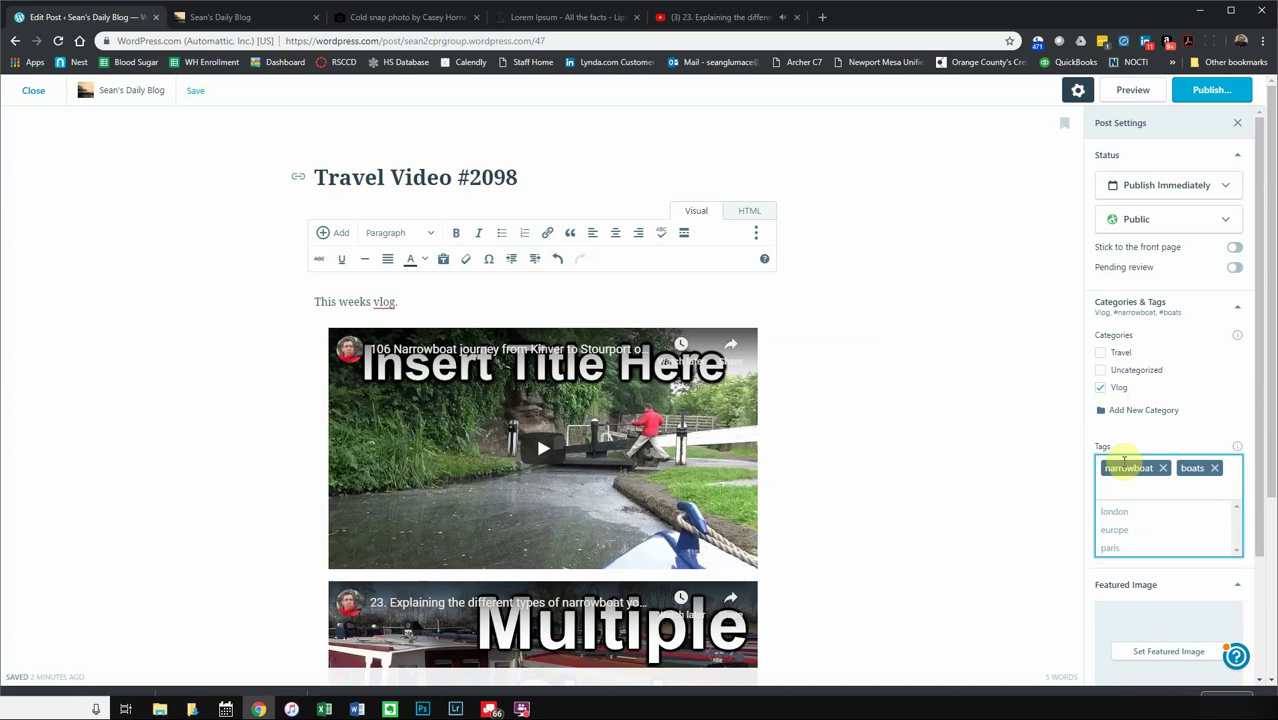
left_click(1155, 486)
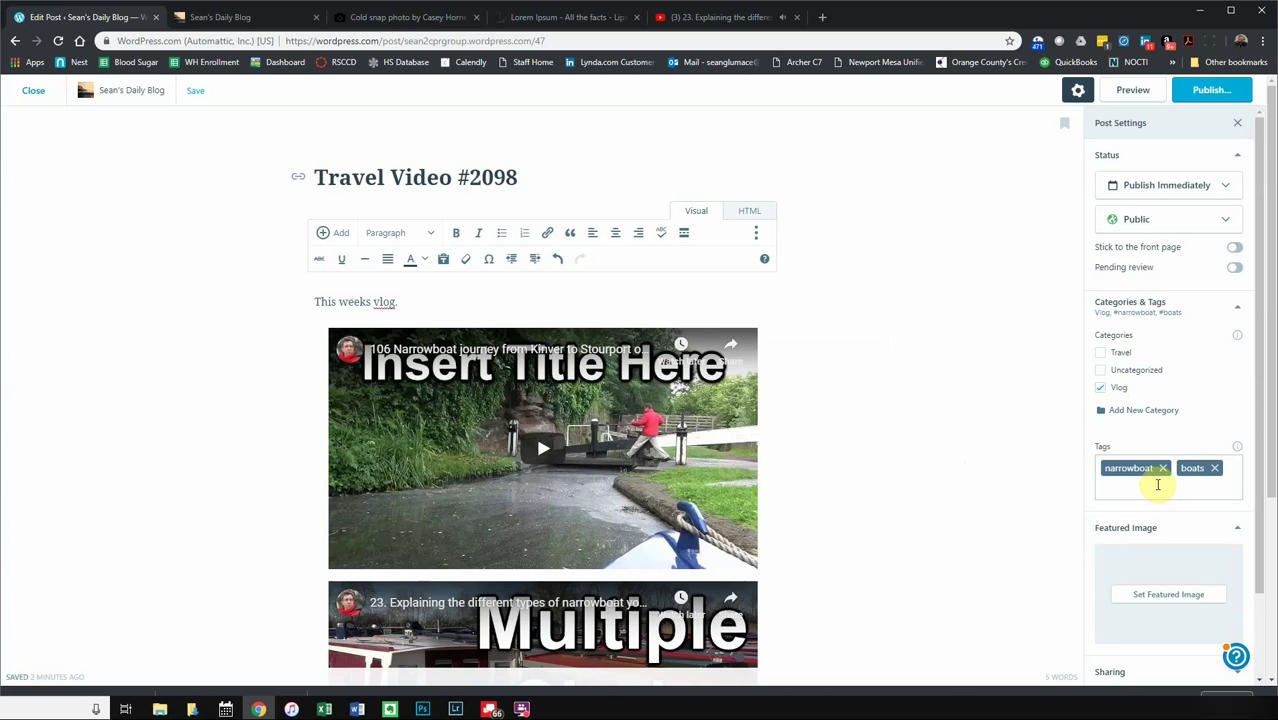
type("engl")
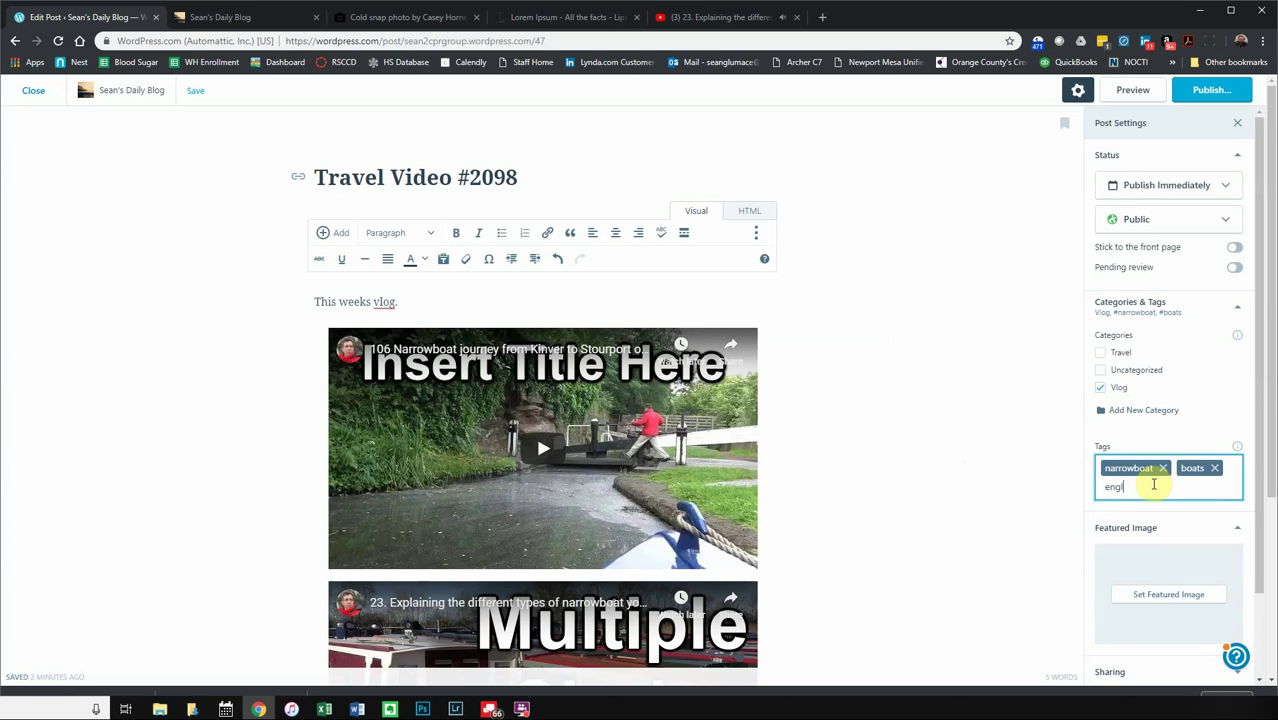
type("and")
key("Return")
type("united")
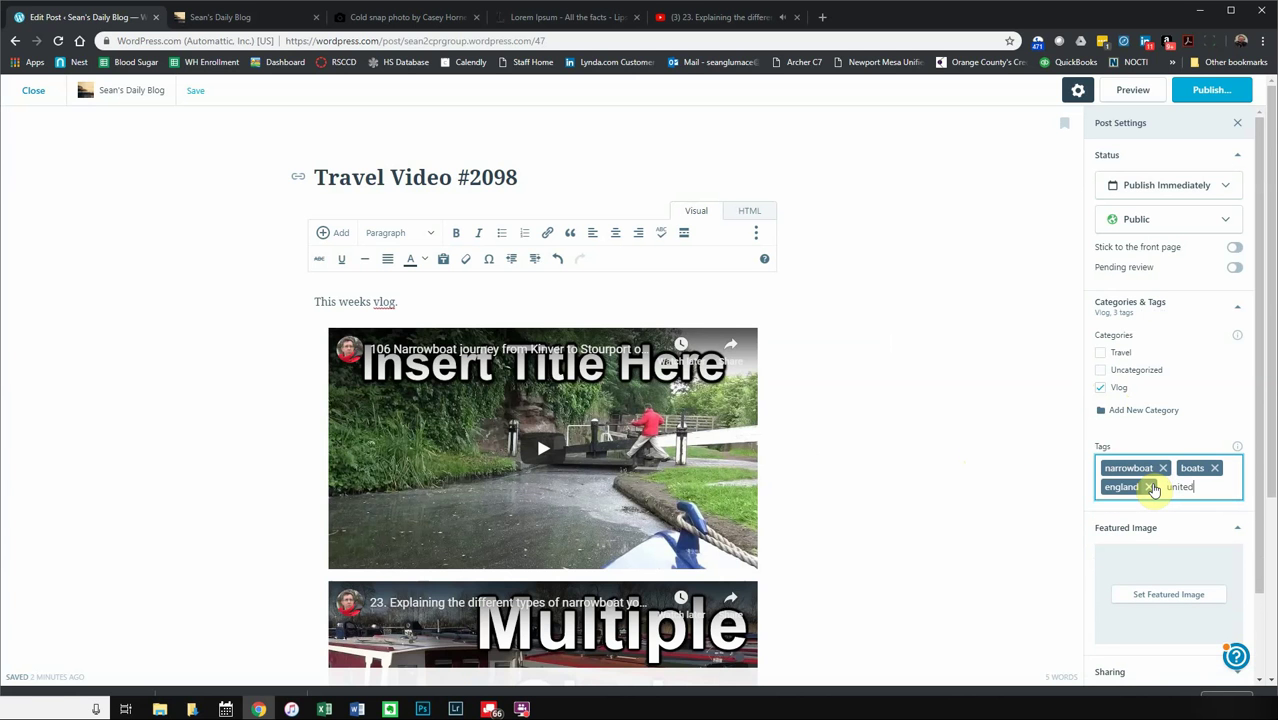
type(" kingdom")
key("Return")
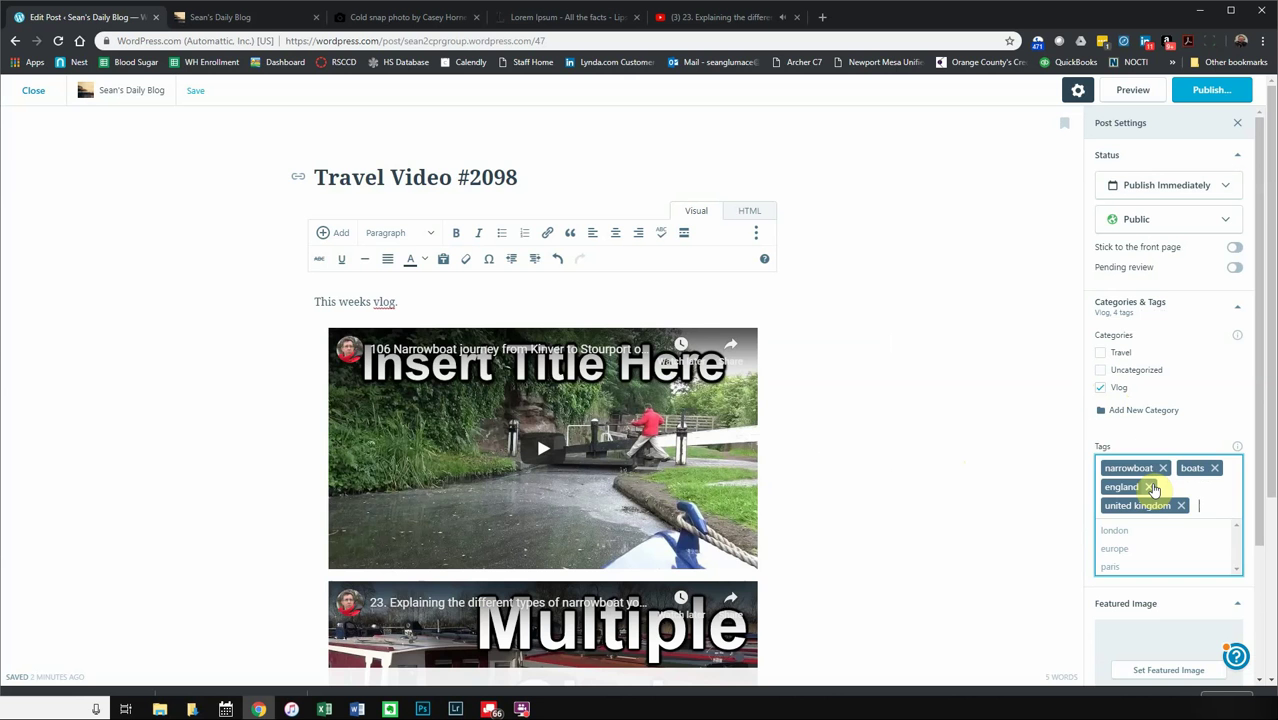
left_click(980, 479)
scroll(1036, 479, "down", 2)
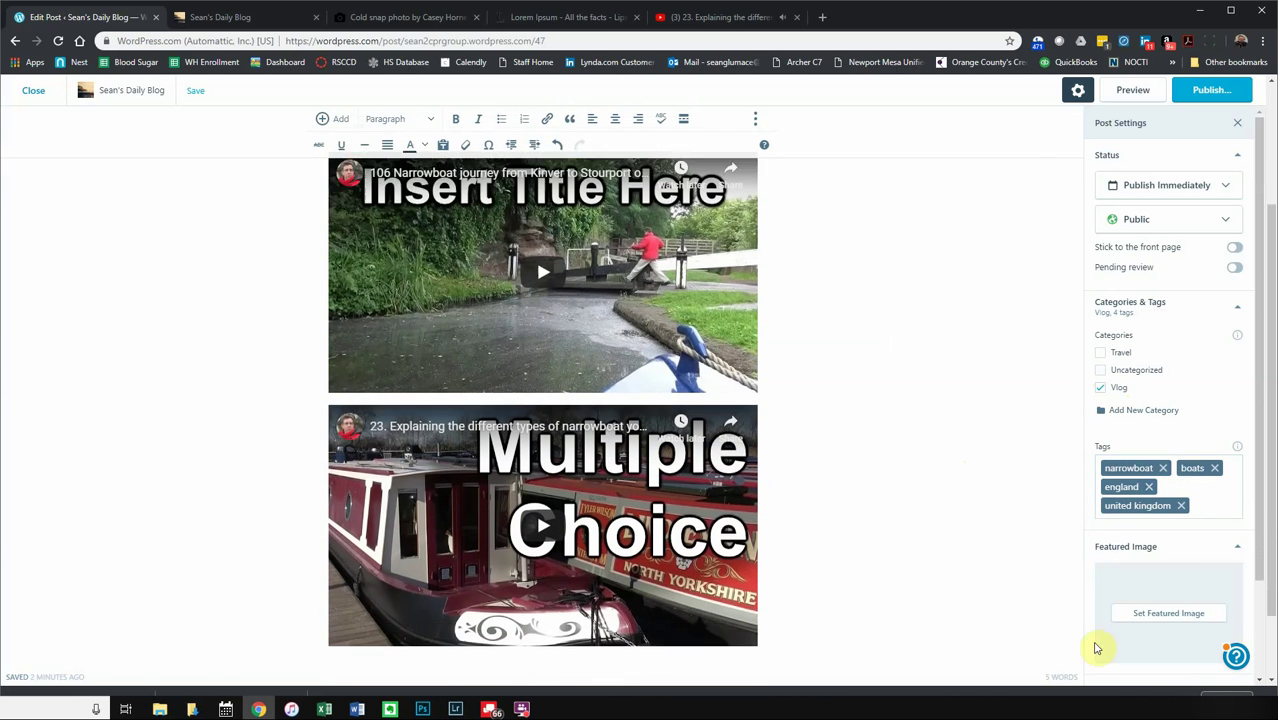
- Set the media library photo of a notebook, camera and glasses on a map as featured image
scroll(1196, 535, "down", 1)
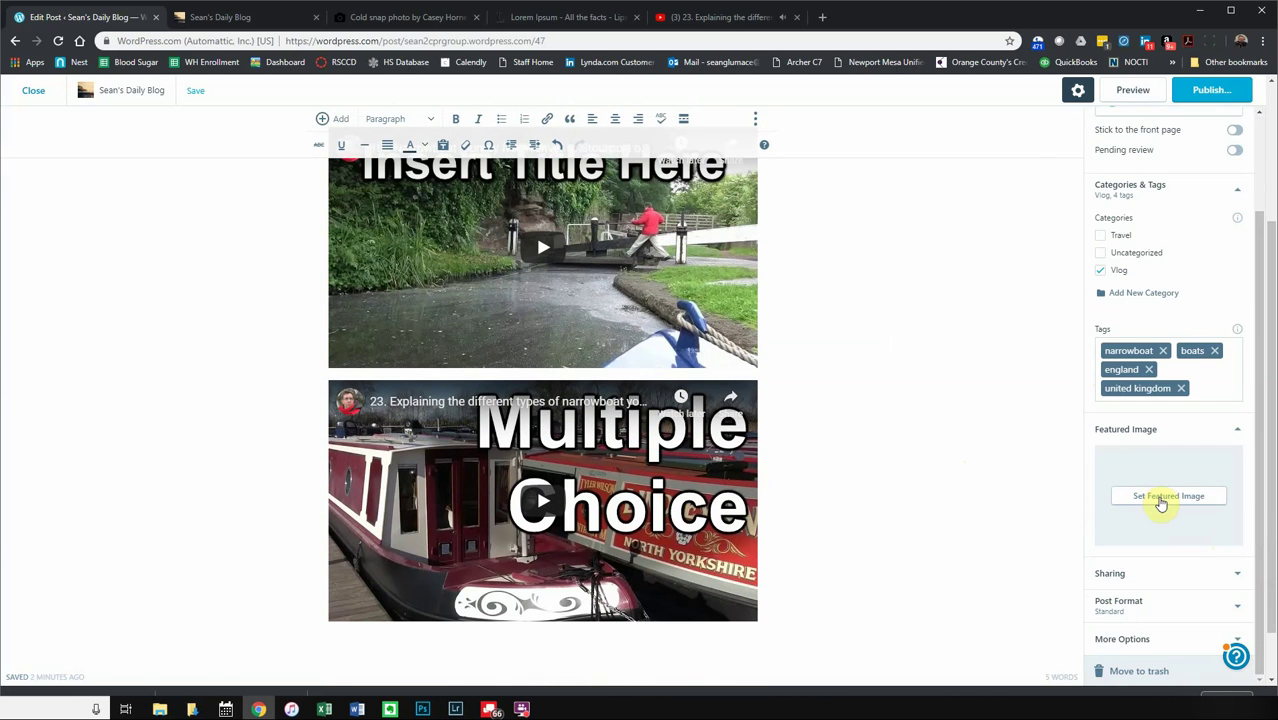
left_click(1161, 501)
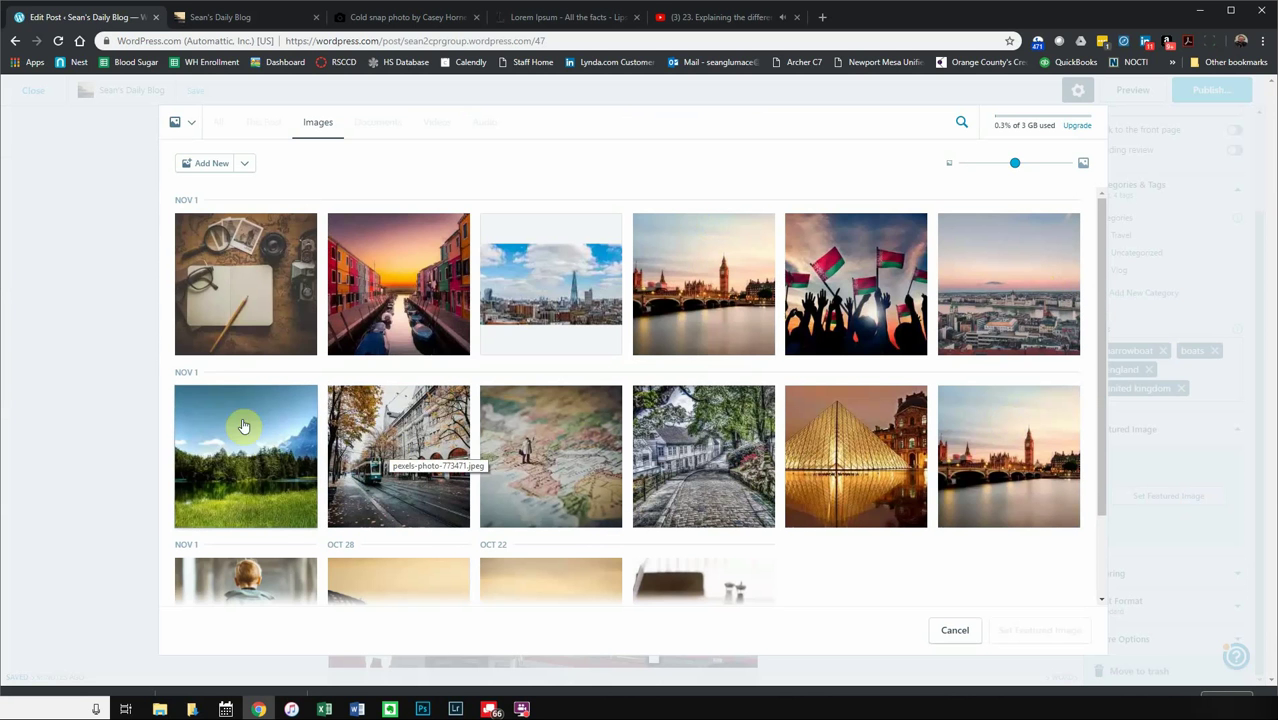
left_click(248, 312)
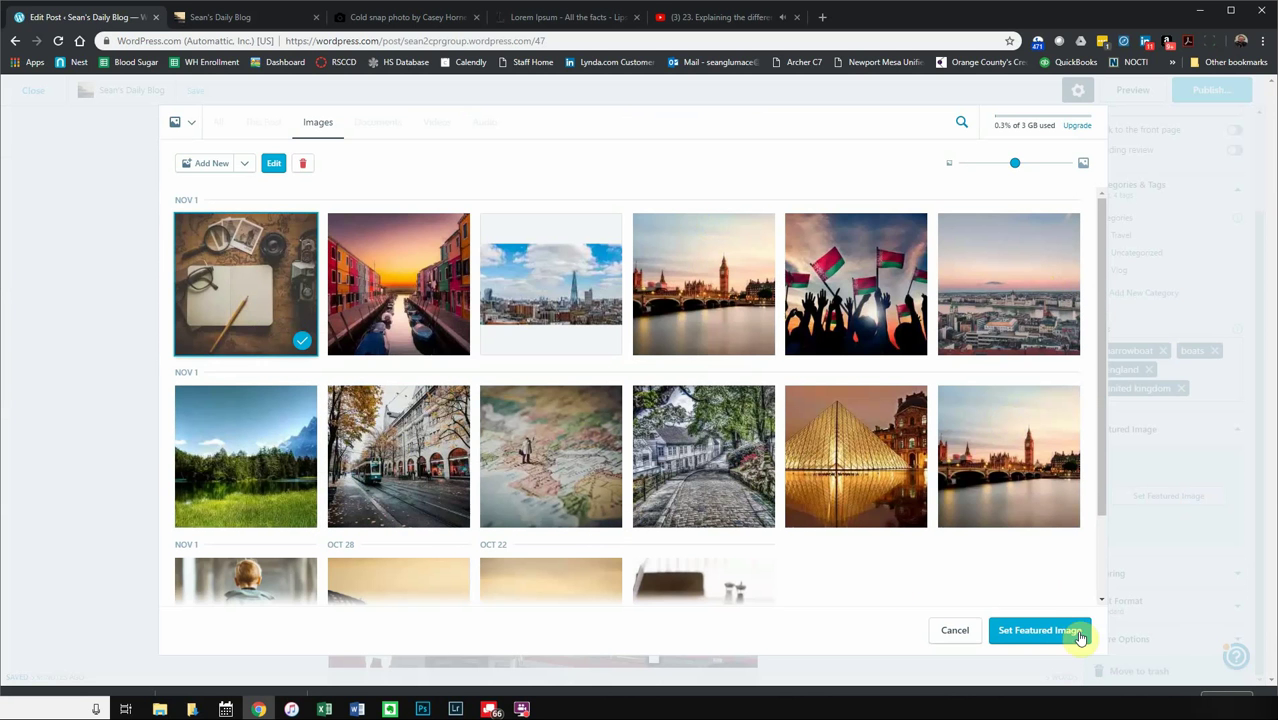
left_click(1041, 631)
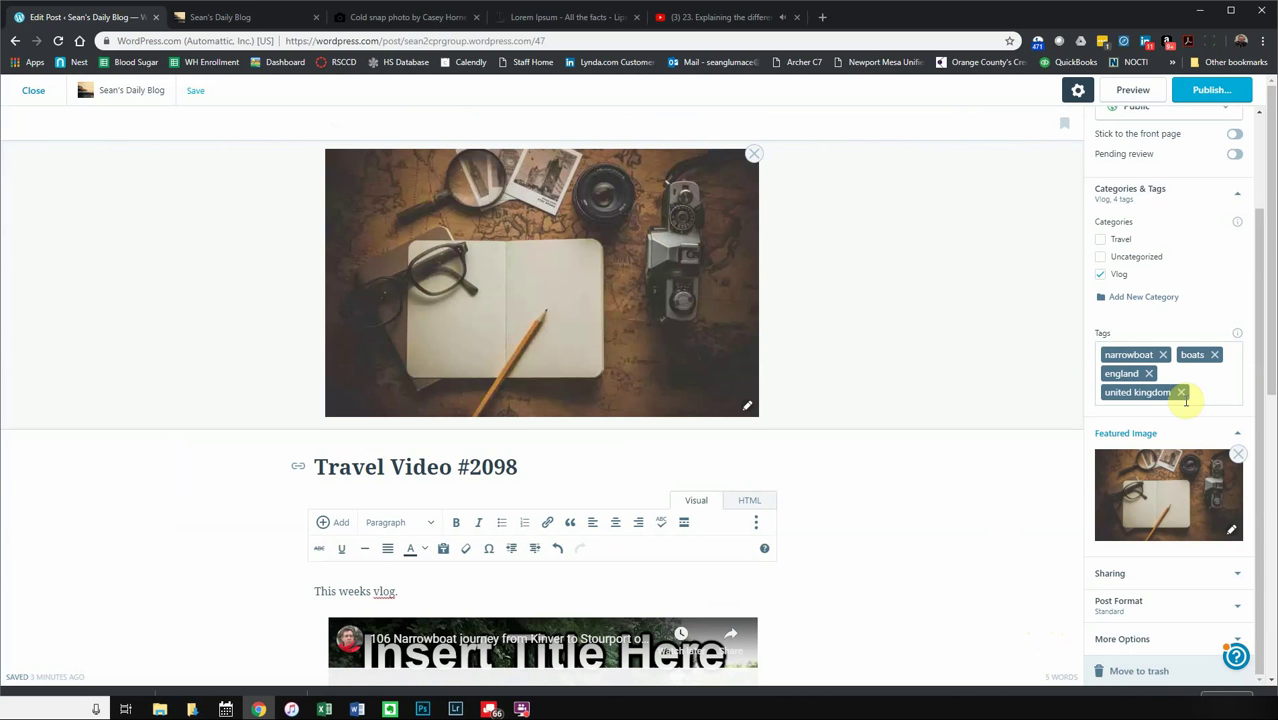
- Expand the Sharing, Post Format and More Options panels in Post Settings
left_click(1141, 569)
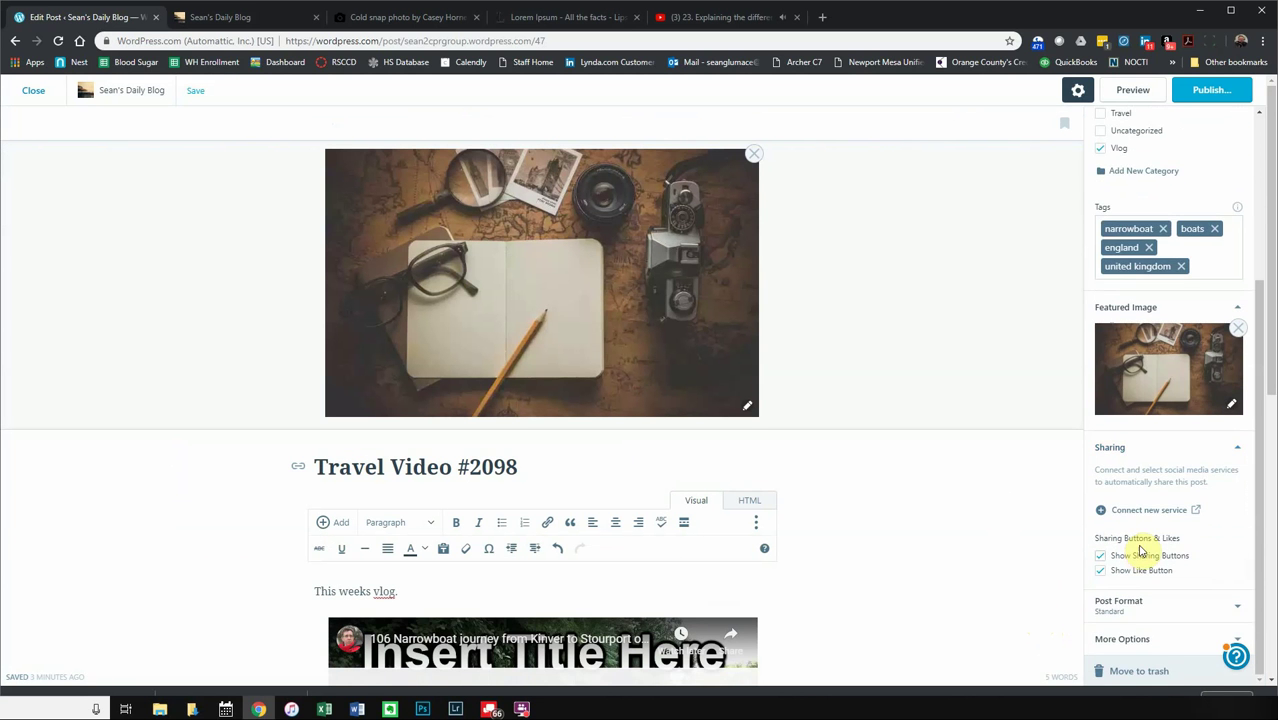
left_click(1120, 603)
scroll(1150, 600, "down", 5)
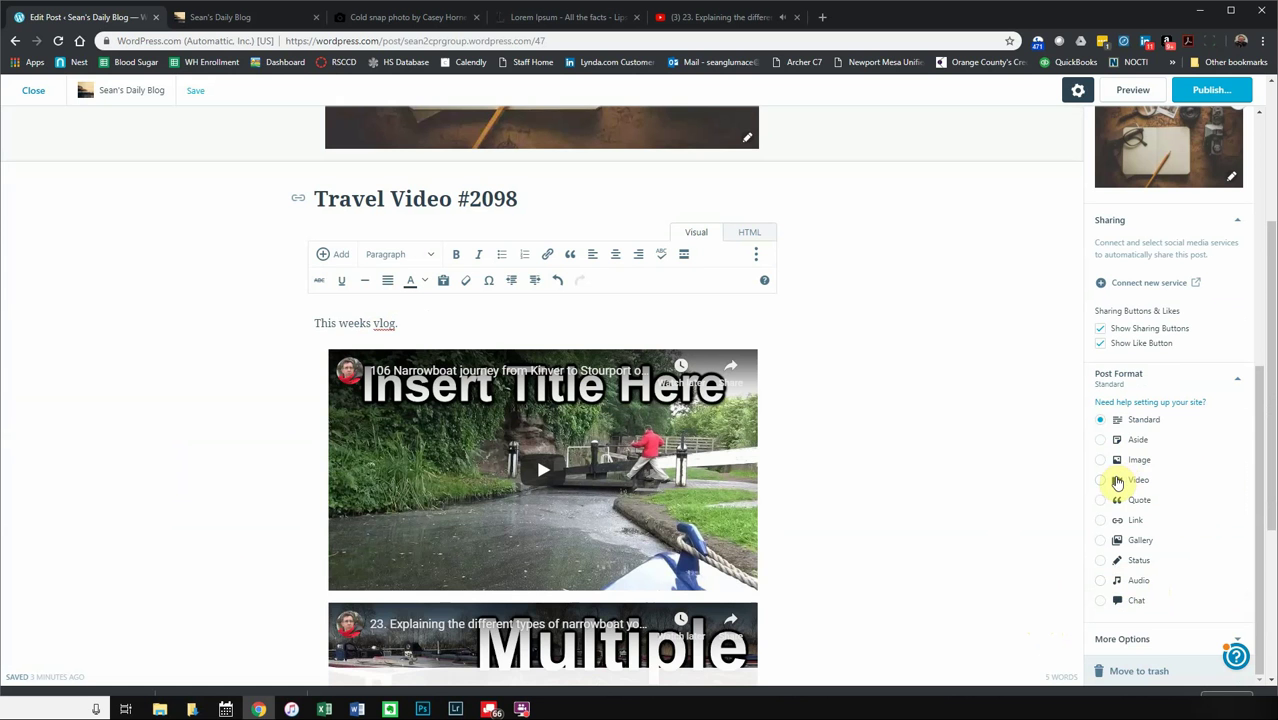
scroll(1085, 580, "down", 1)
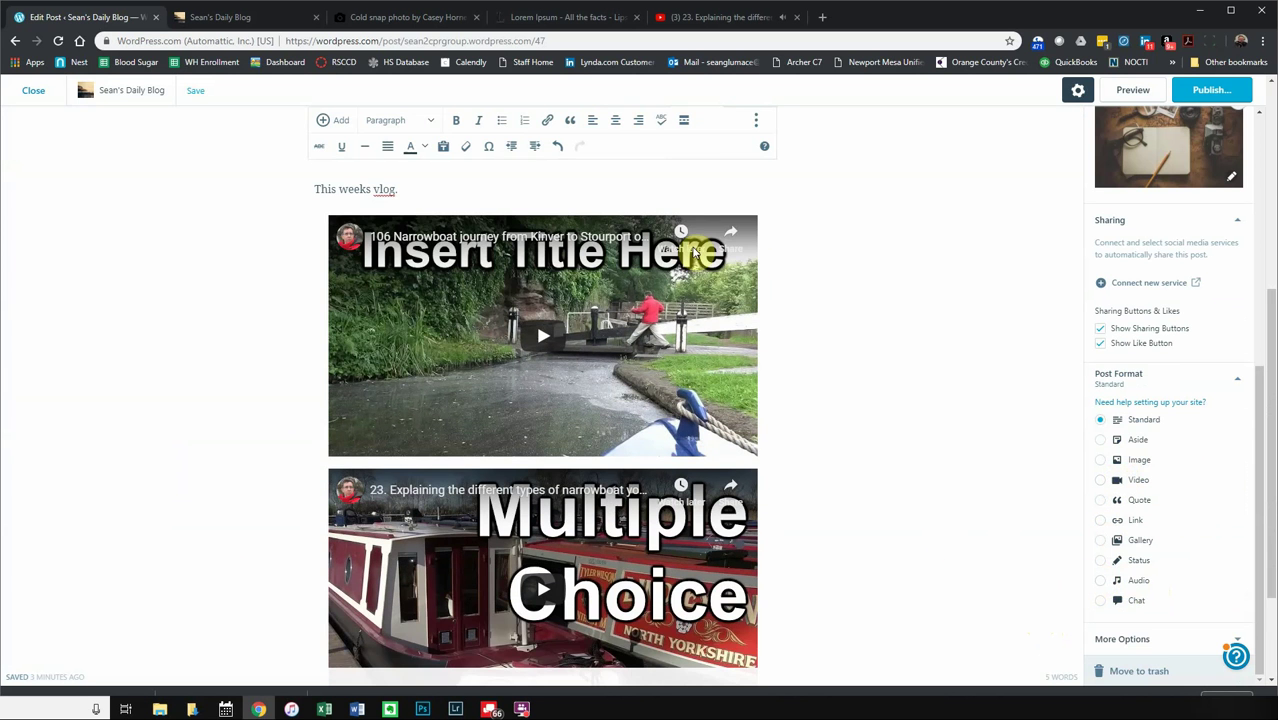
left_click(1121, 641)
scroll(1078, 569, "down", 1)
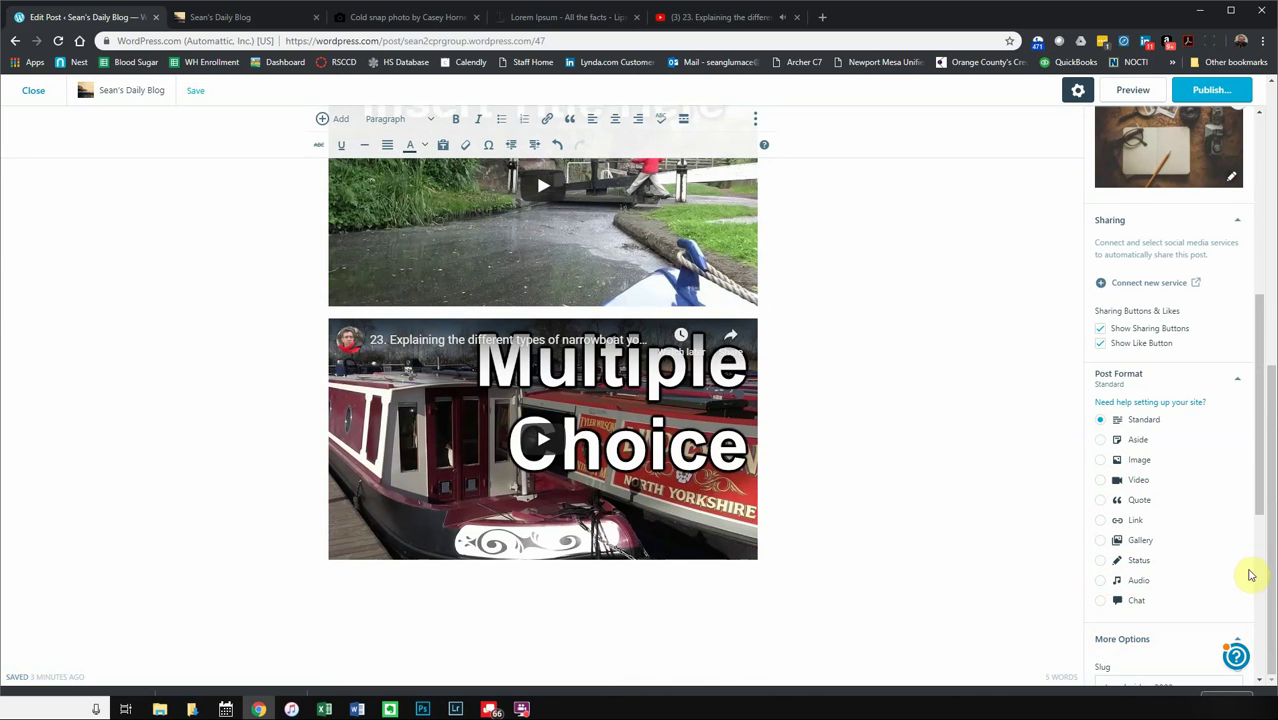
scroll(1235, 565, "down", 4)
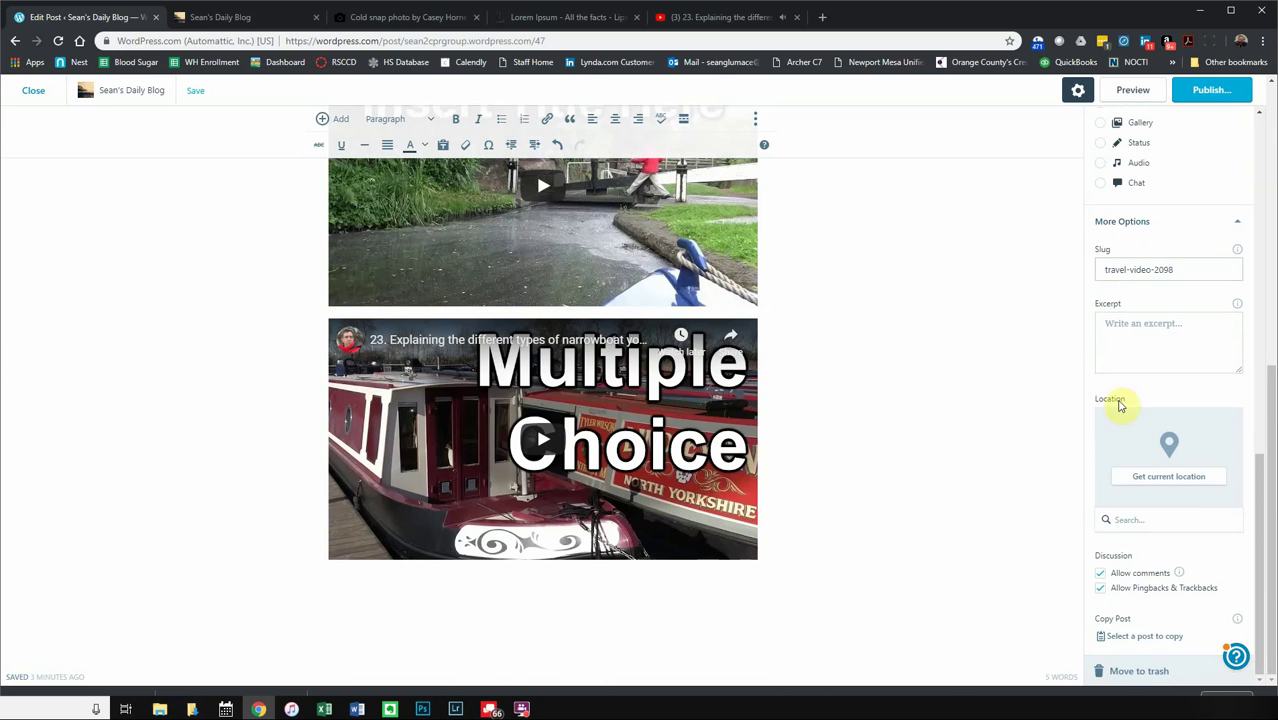
- Set the post location to North Yorkshire, UK and open the pre-publish check
left_click(1157, 477)
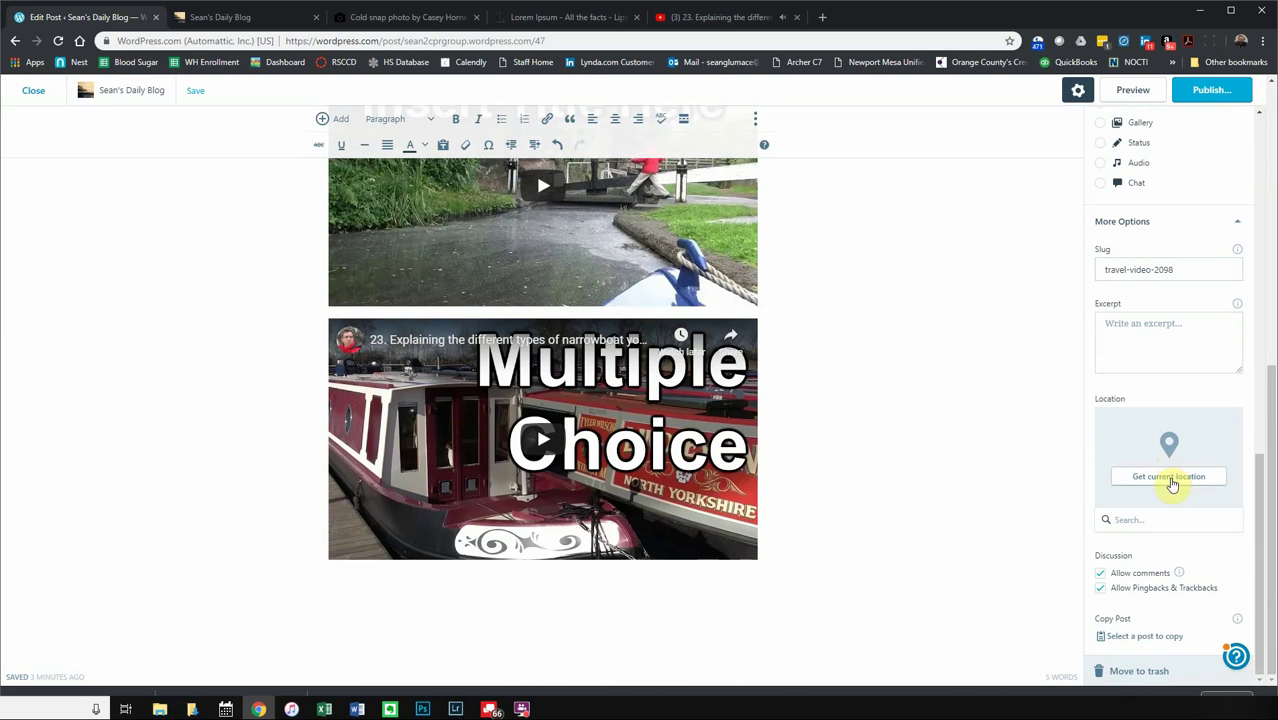
left_click(1160, 516)
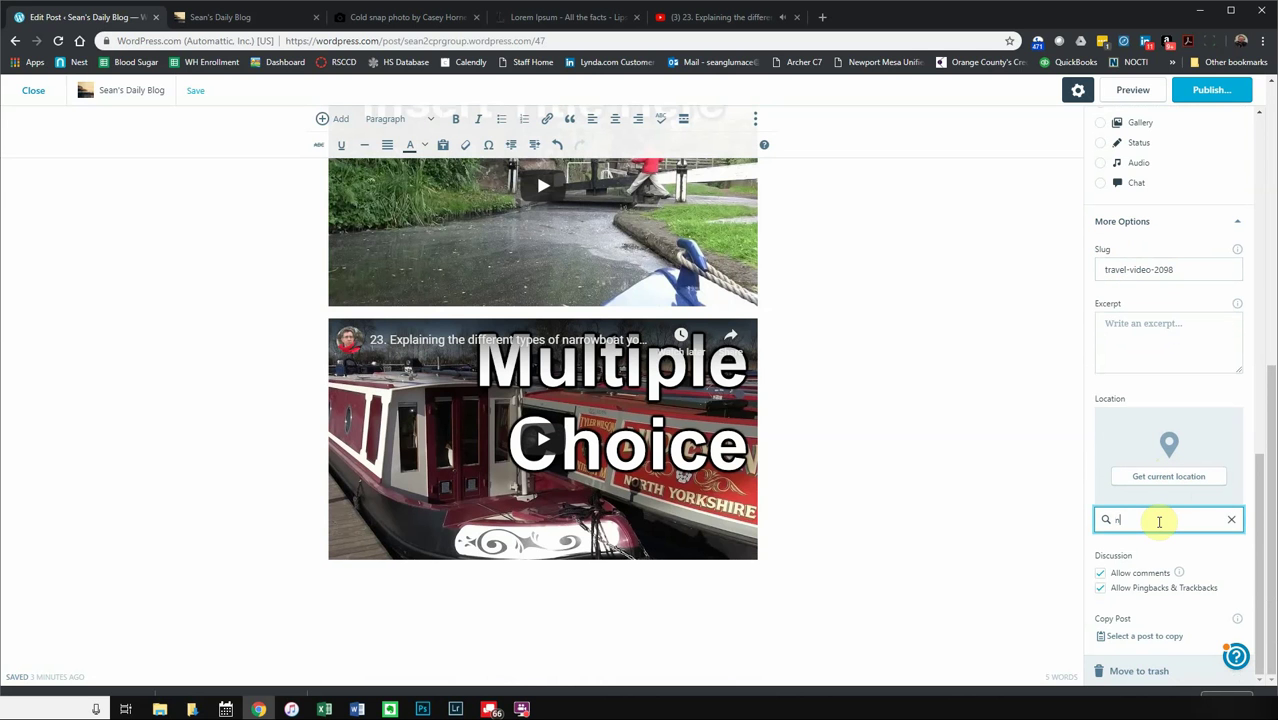
type("north yorkshire")
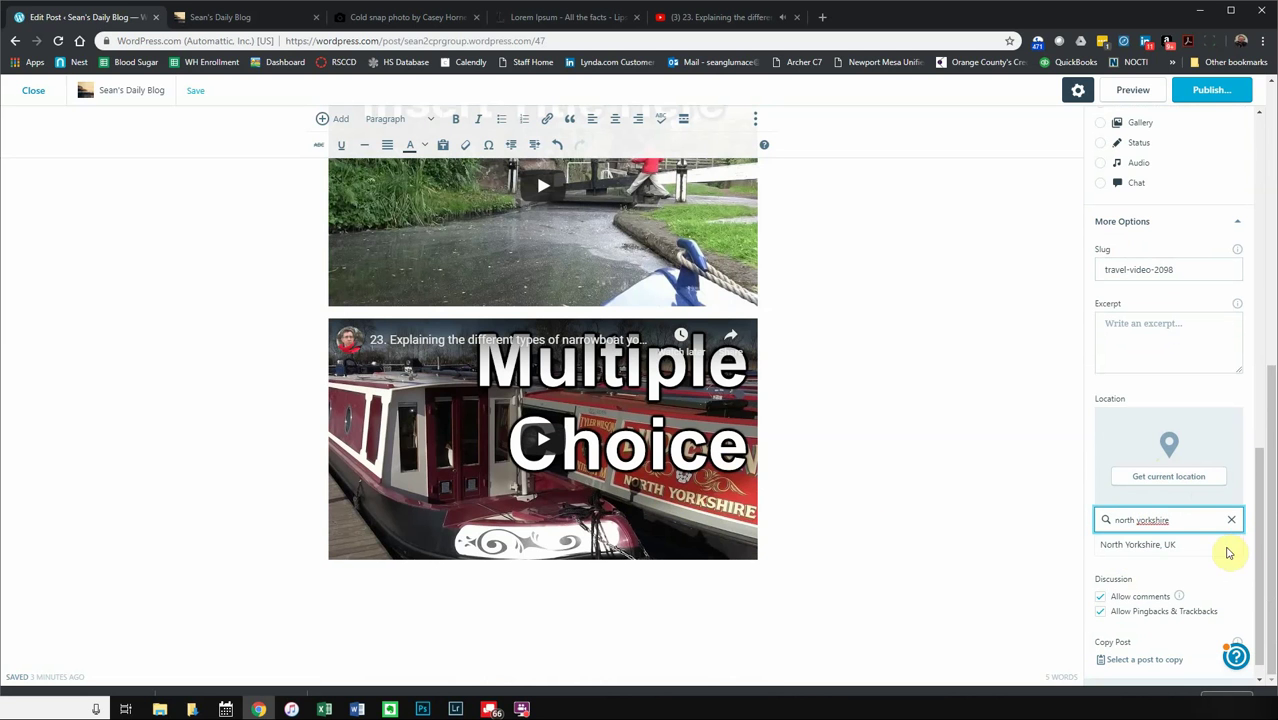
left_click(1175, 545)
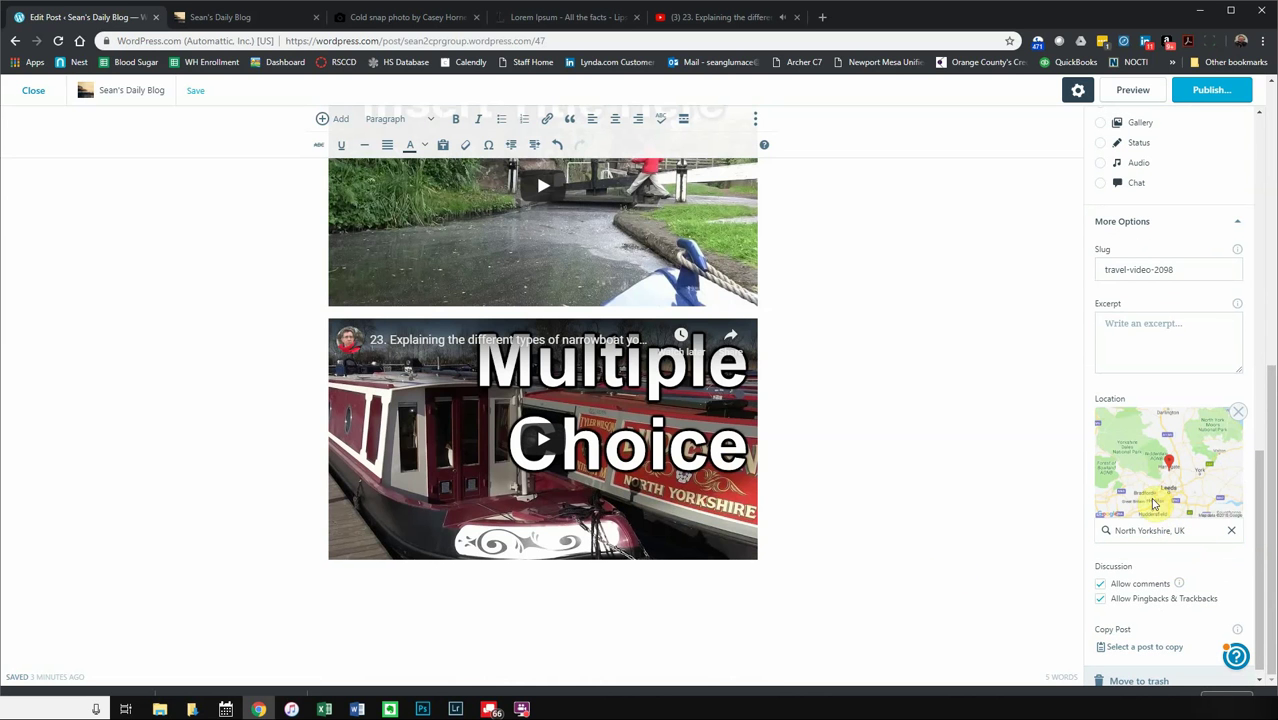
scroll(1138, 530, "down", 1)
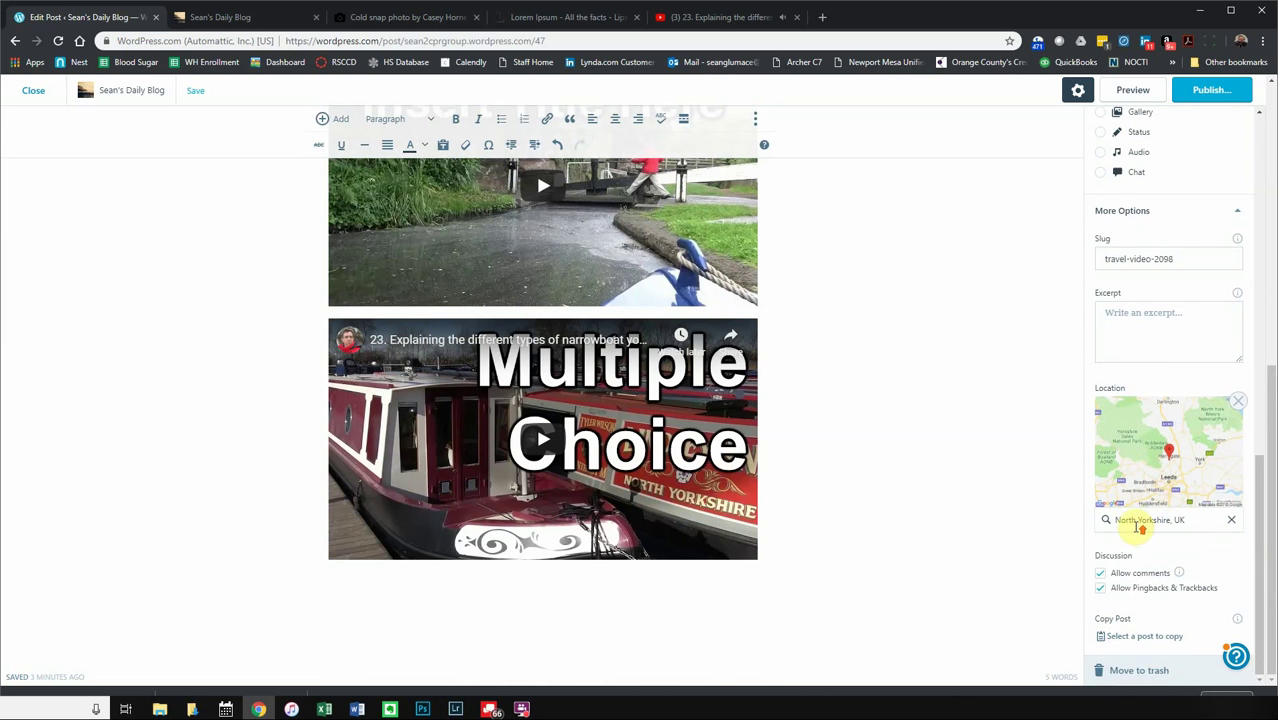
scroll(1138, 528, "up", 10)
scroll(800, 370, "up", 5)
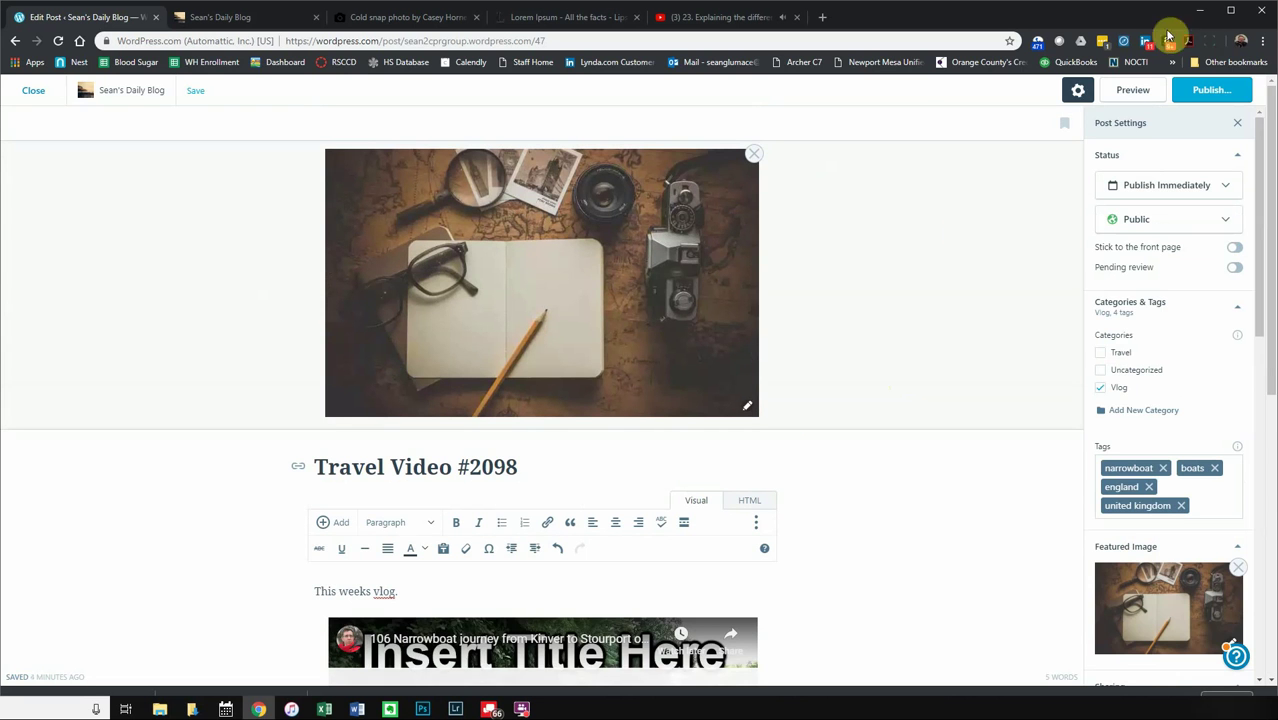
left_click(1210, 90)
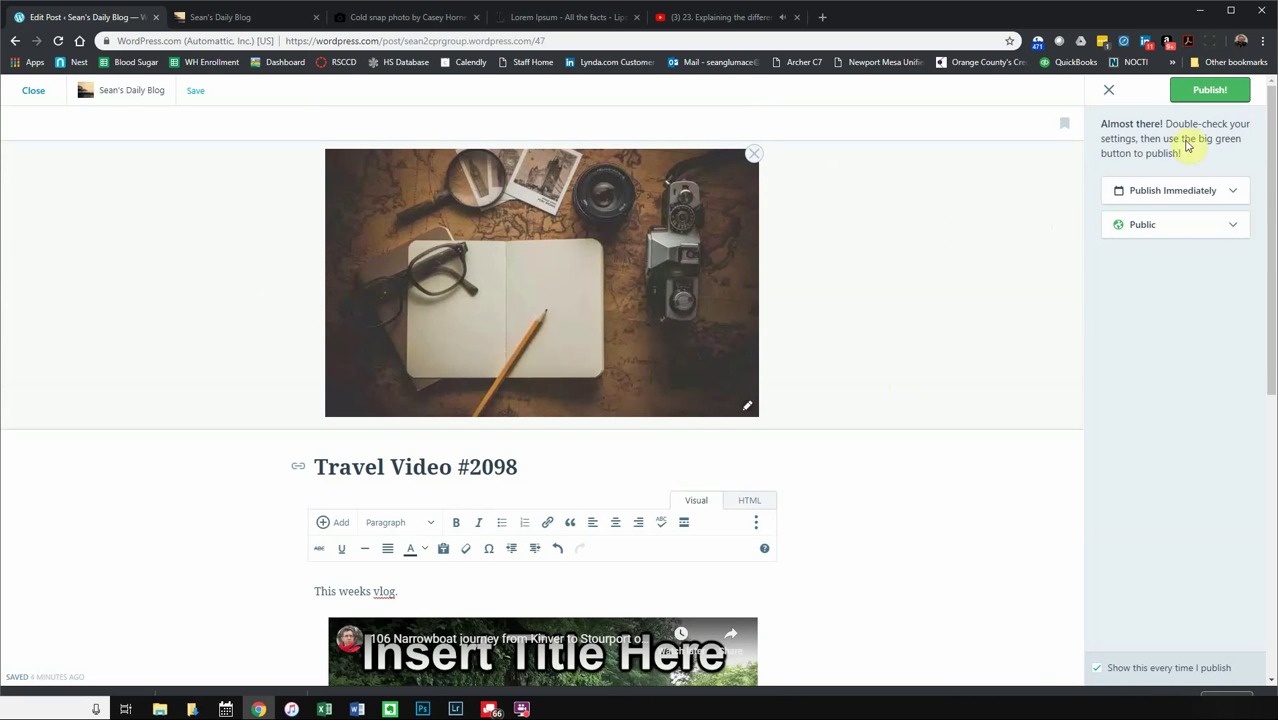
- Publish Travel Video #2098 and play its first embedded YouTube video
left_click(1207, 89)
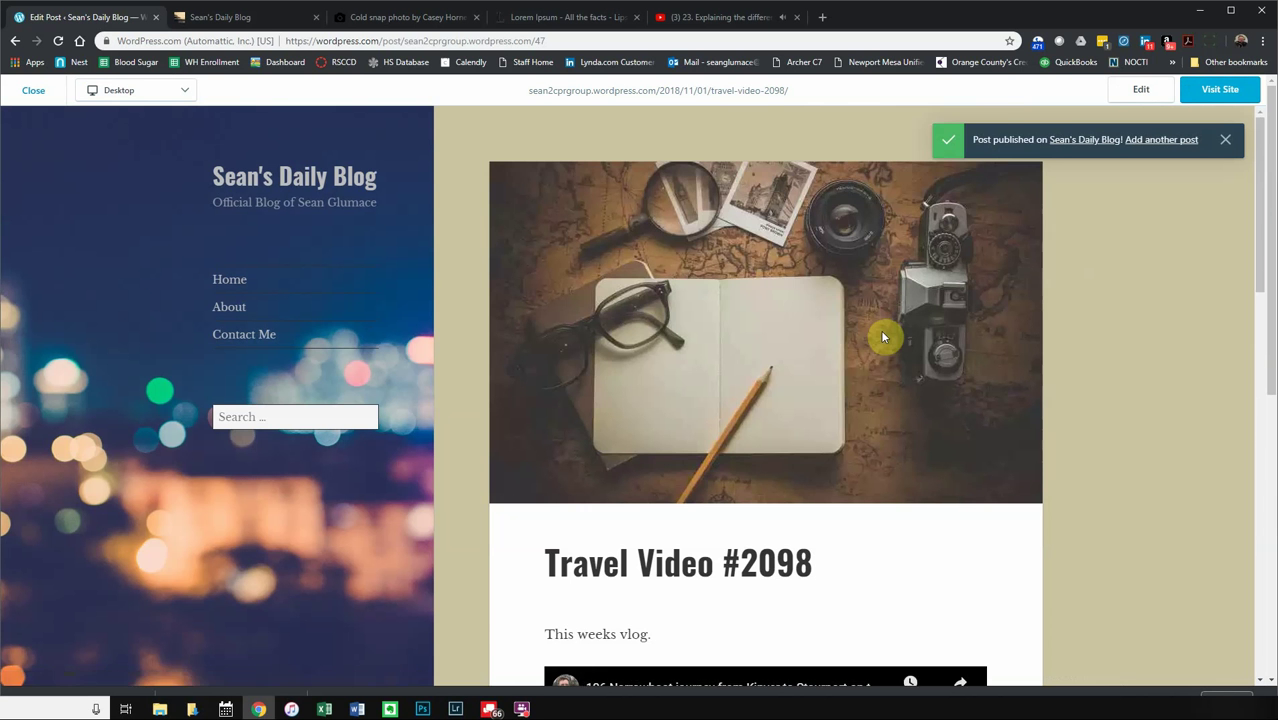
scroll(745, 505, "down", 5)
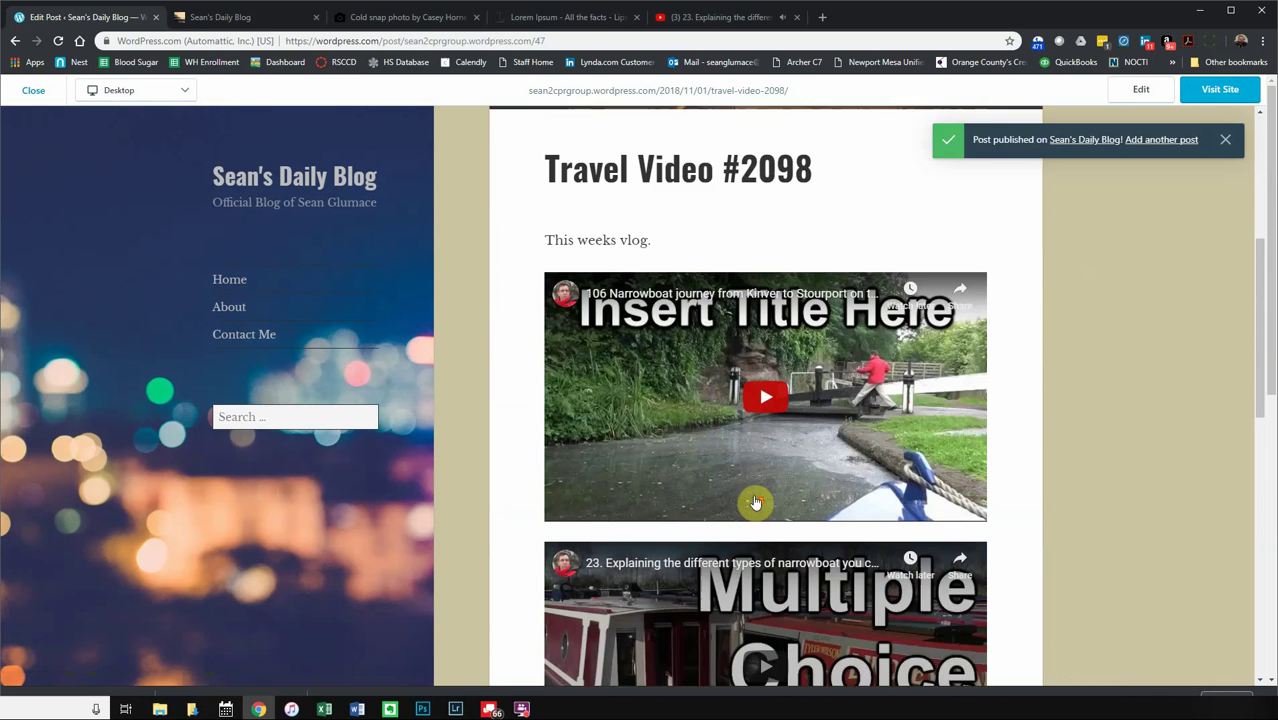
left_click(764, 322)
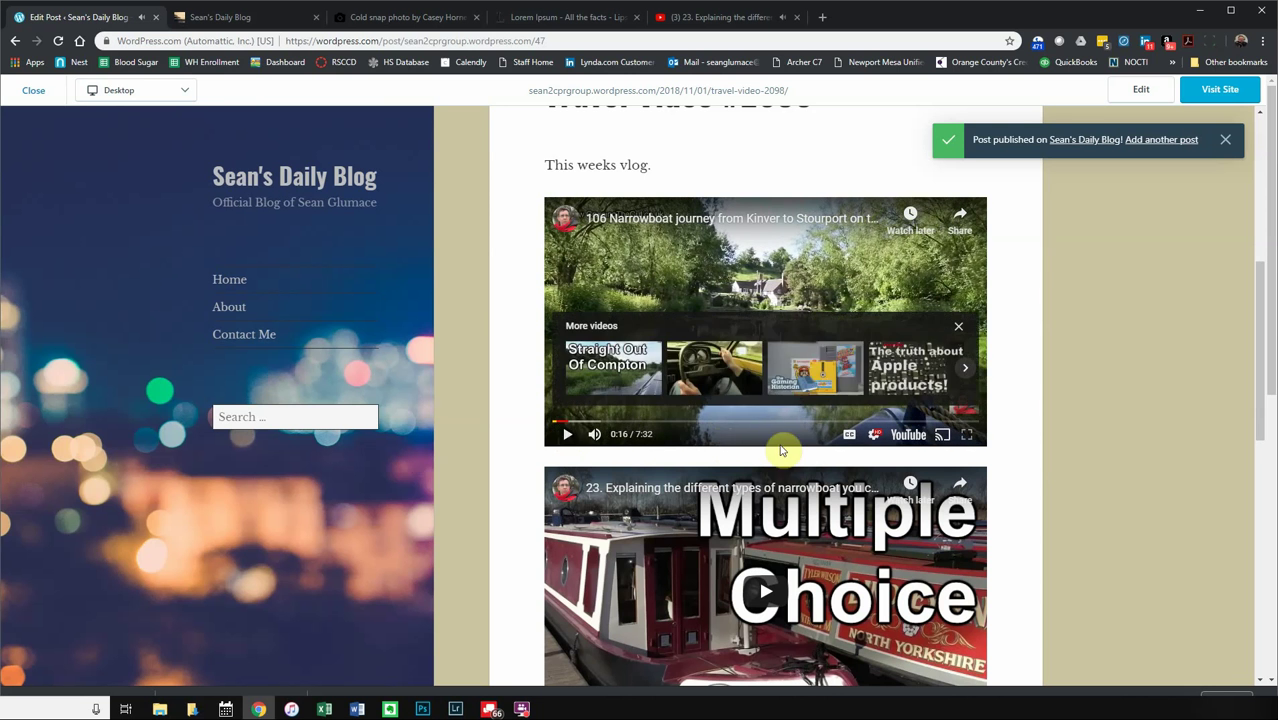
scroll(826, 368, "up", 5)
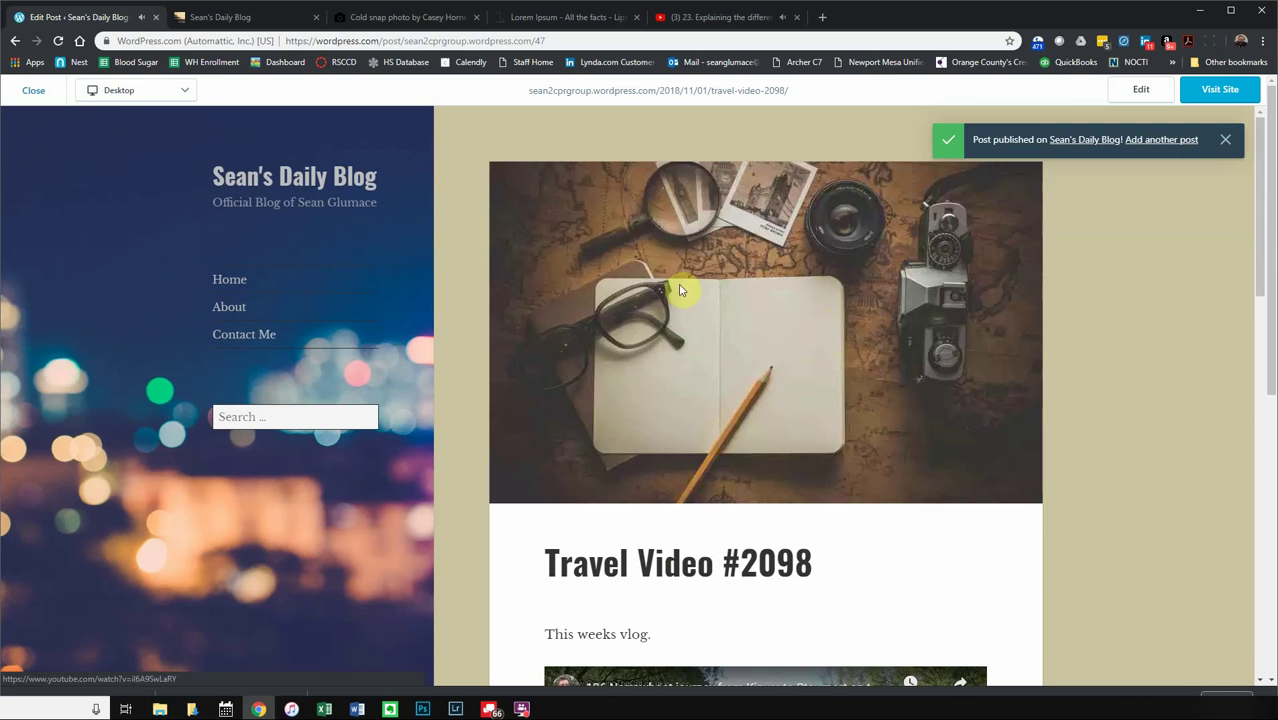
- Reload the live blog tab and find Travel Video #2098 below the featured Europe post
left_click(207, 18)
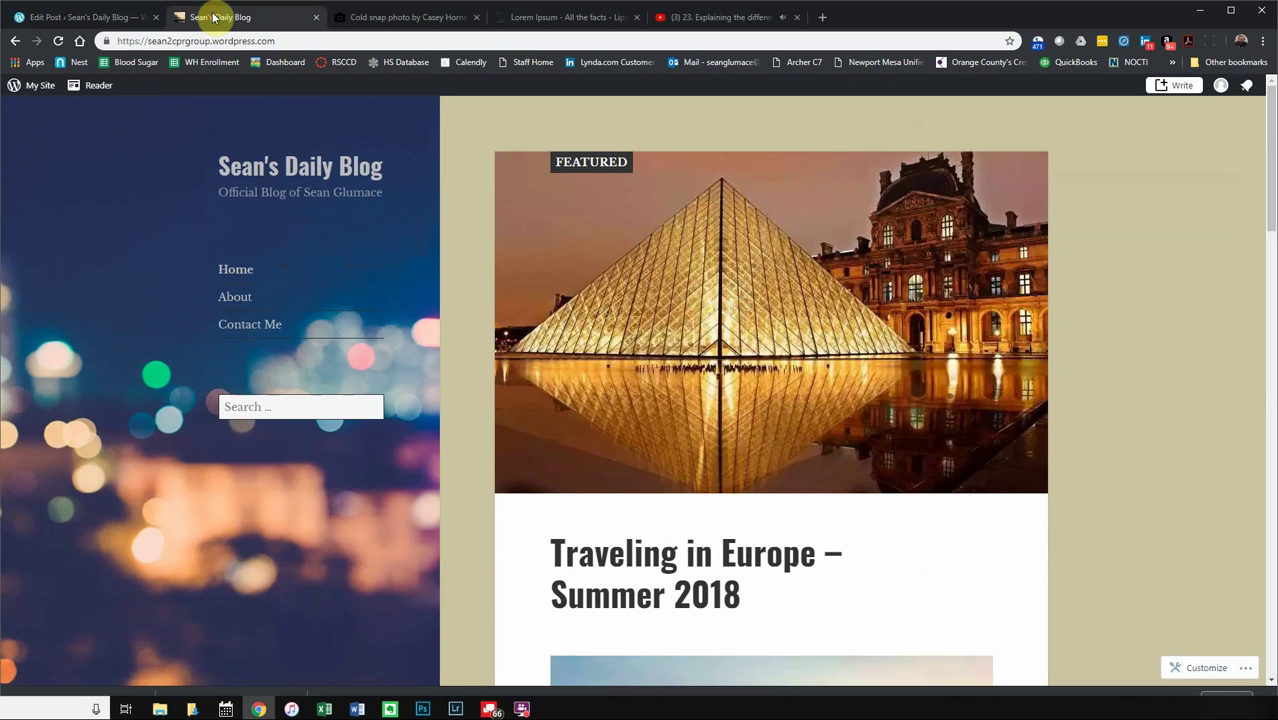
left_click(58, 41)
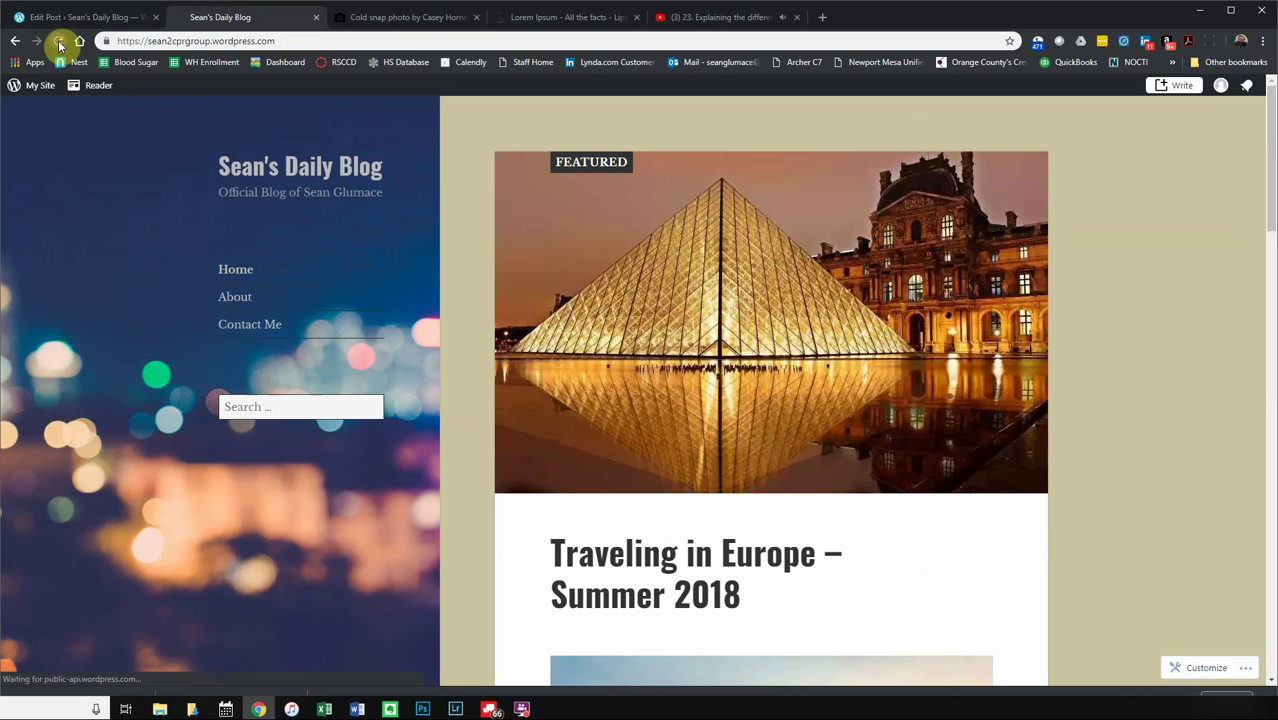
scroll(685, 434, "down", 12)
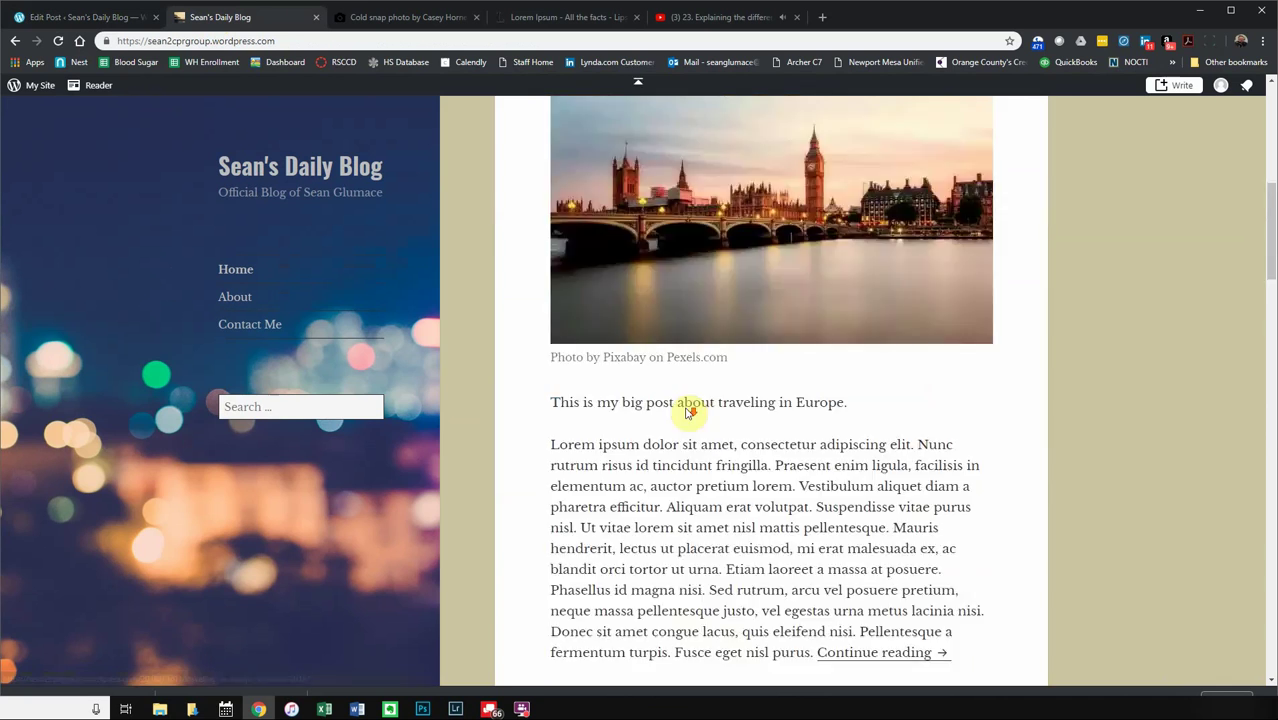
scroll(685, 395, "down", 5)
scroll(684, 380, "up", 12)
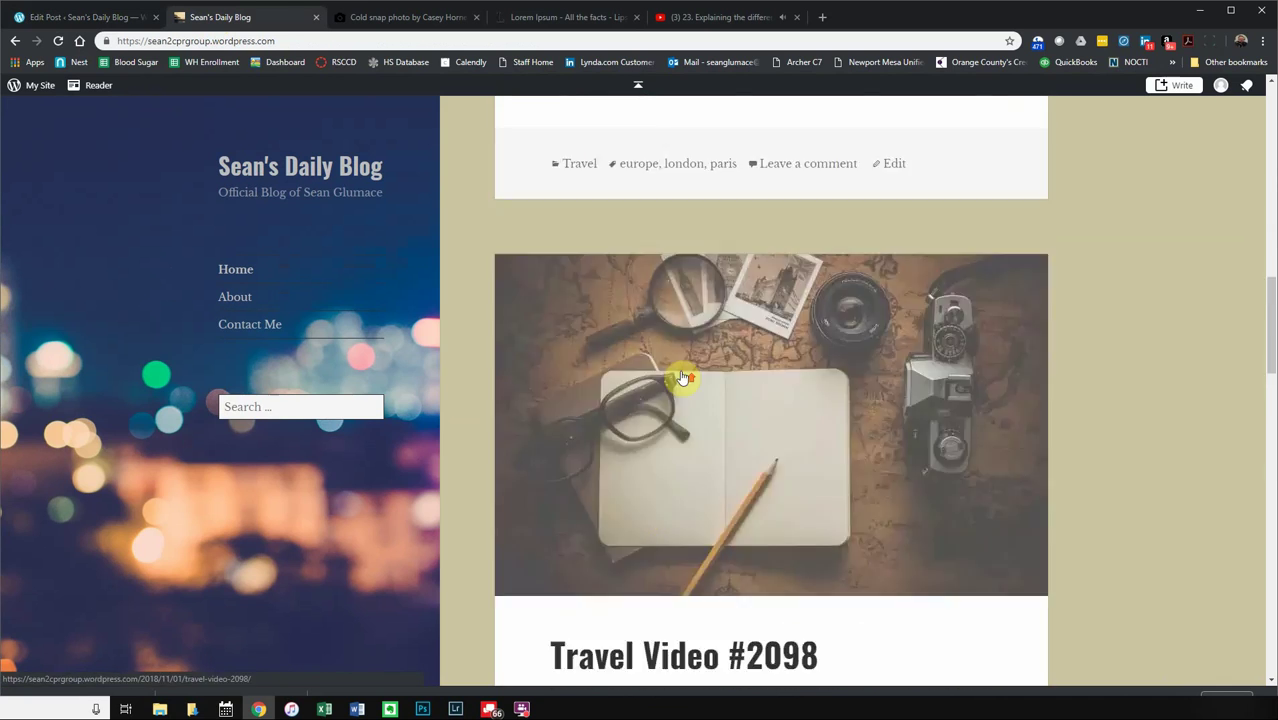
scroll(682, 369, "up", 6)
scroll(673, 408, "down", 13)
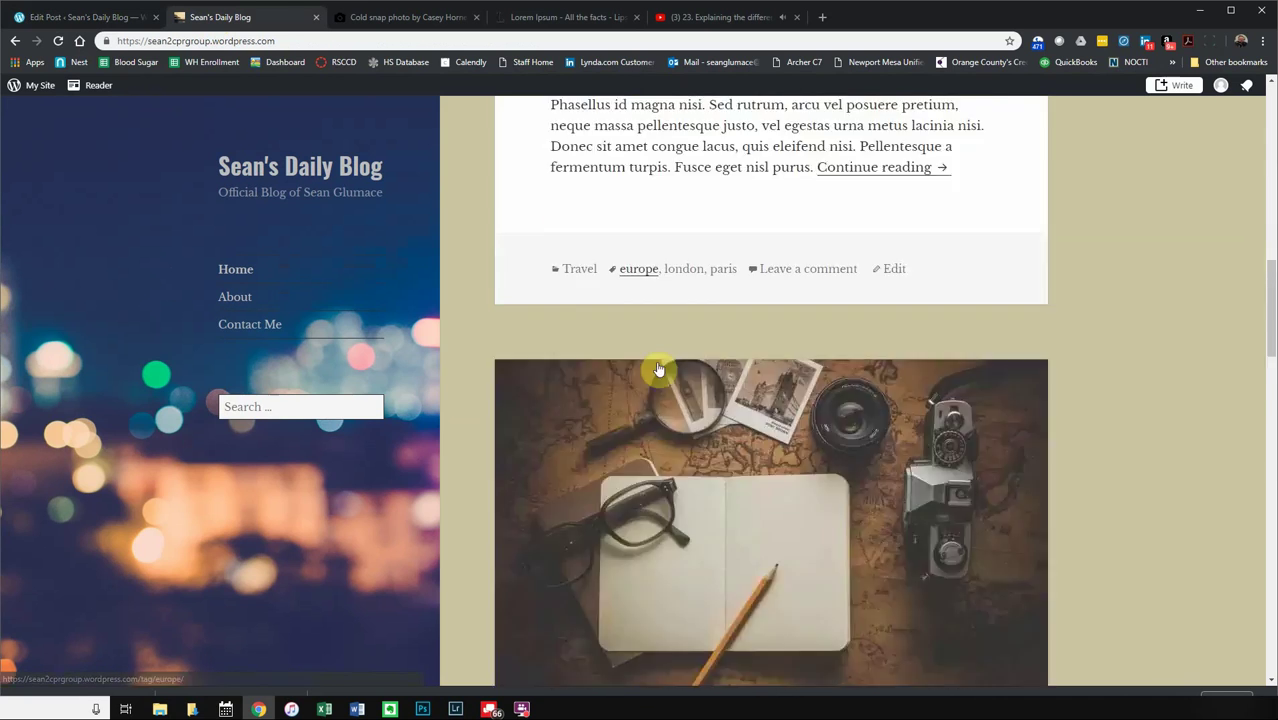
scroll(676, 408, "up", 14)
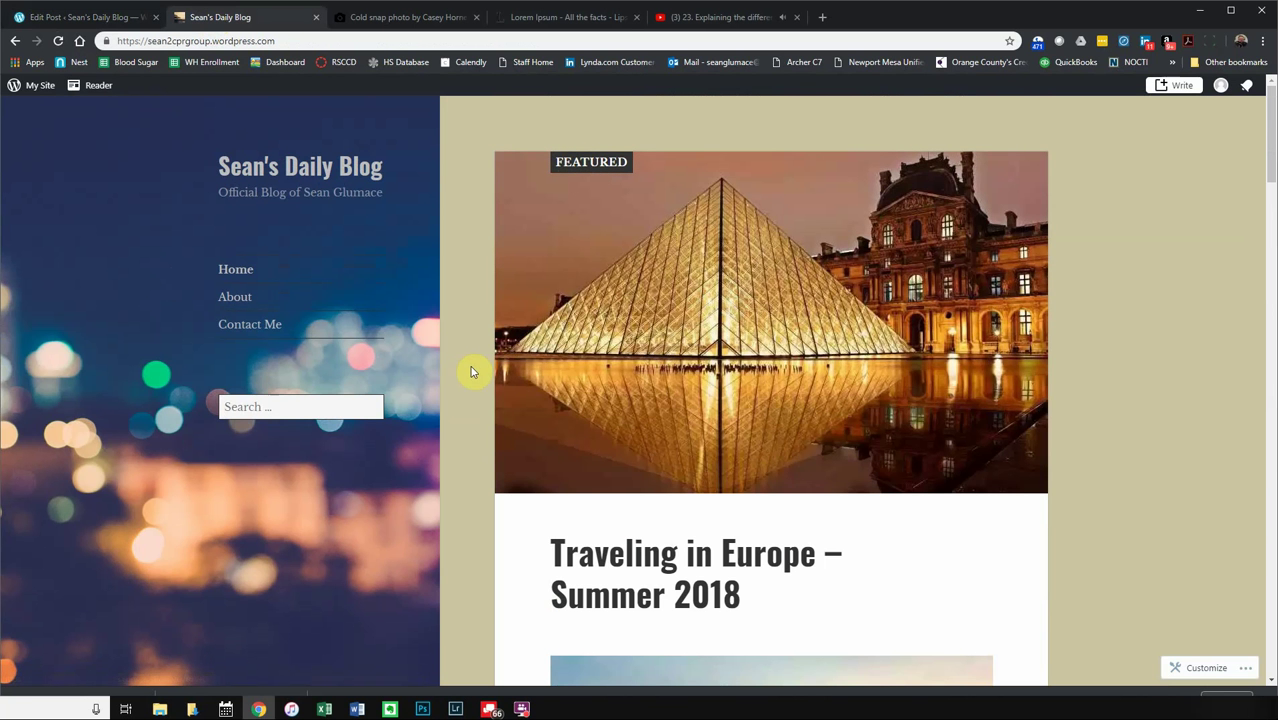
scroll(498, 441, "down", 3)
scroll(498, 441, "down", 20)
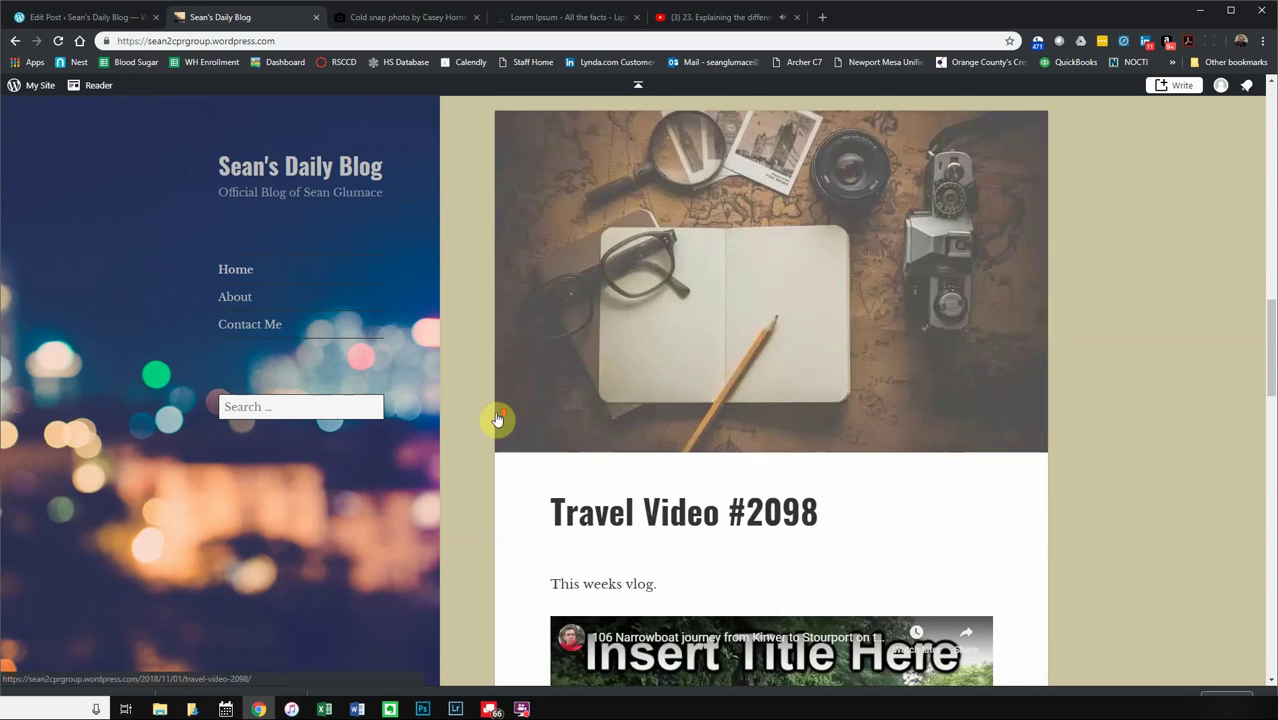
scroll(486, 396, "up", 20)
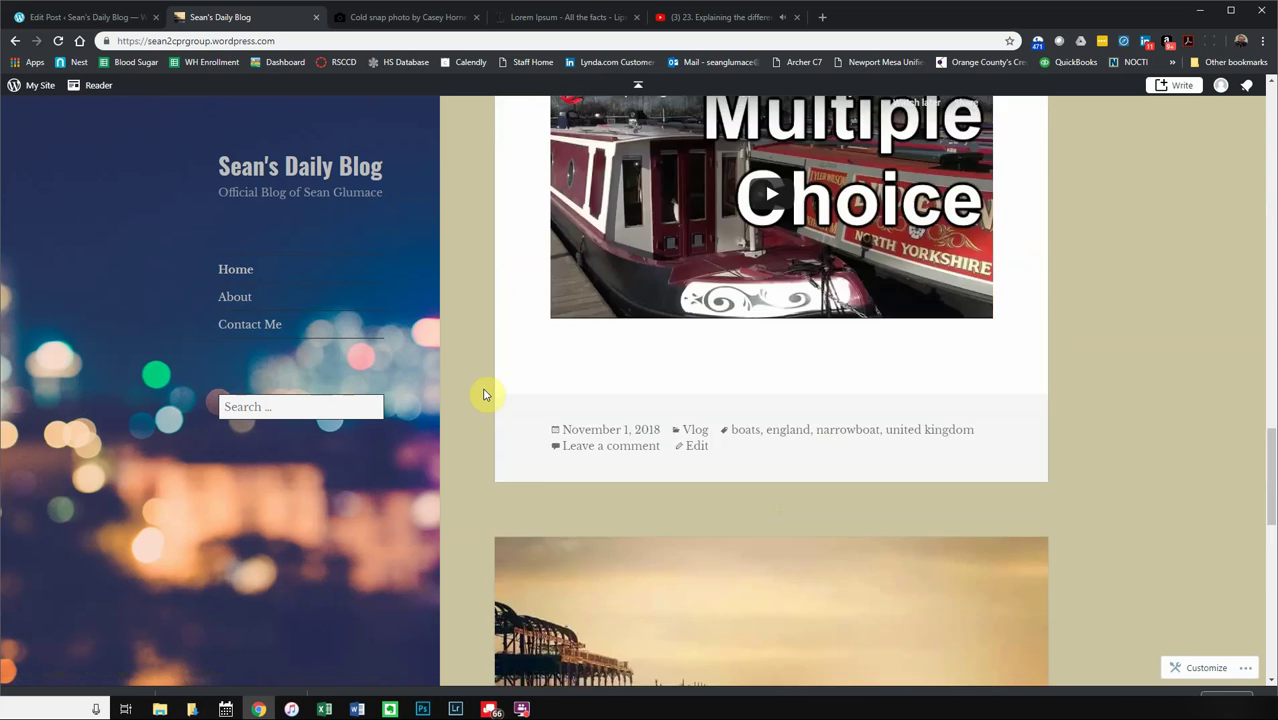
scroll(484, 394, "up", 4)
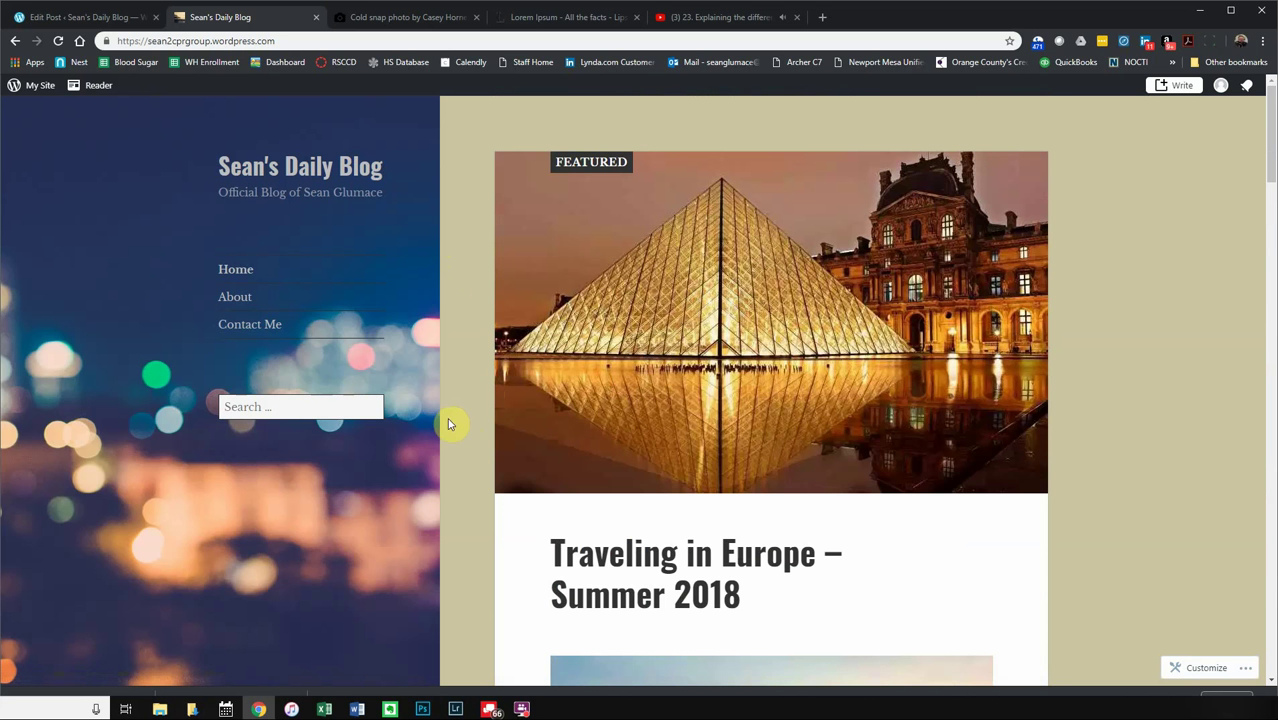
- Search the blog for 'london', then replace the search term with 'vlog'
left_click(250, 401)
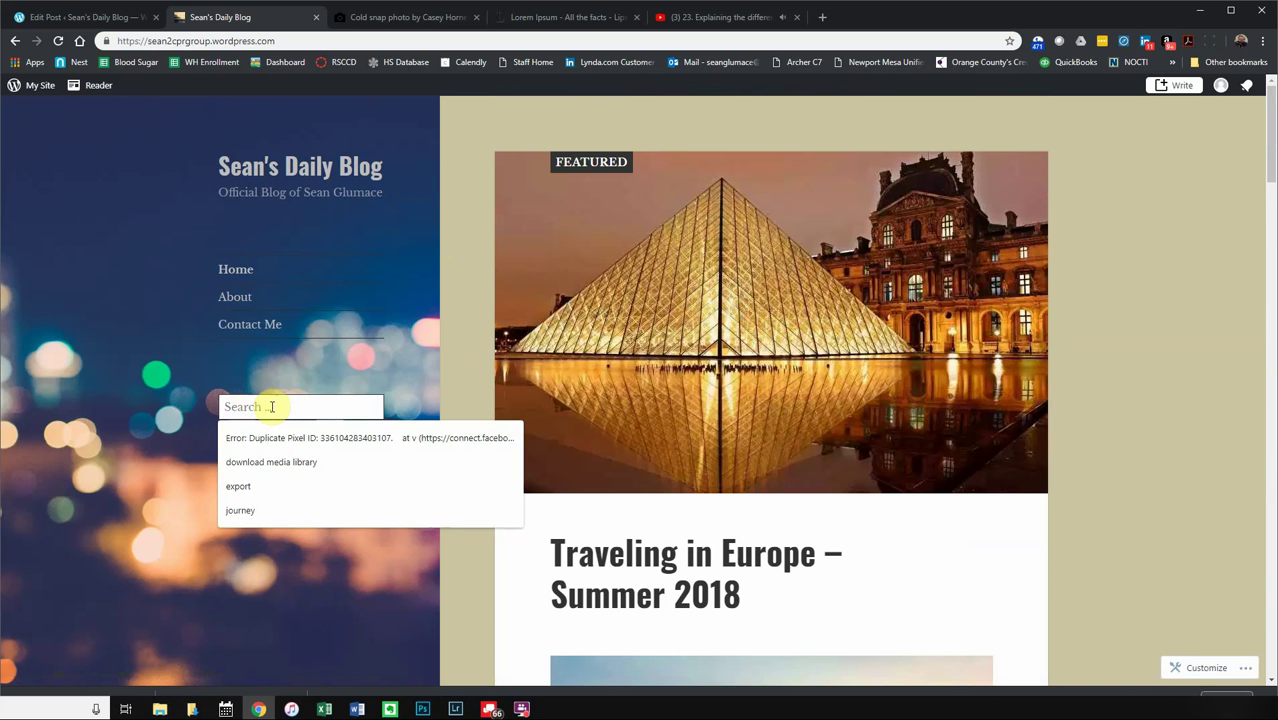
type("london")
key("Return")
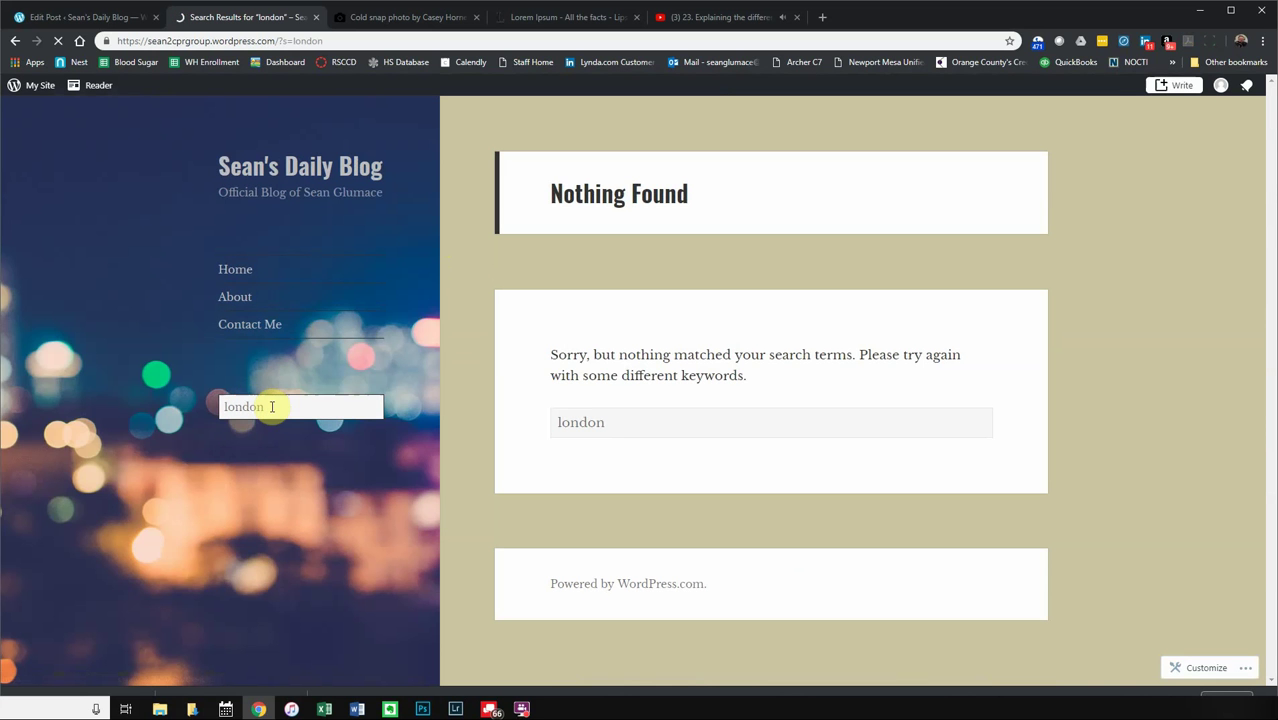
left_click_drag(265, 409, 205, 403)
type("vlog")
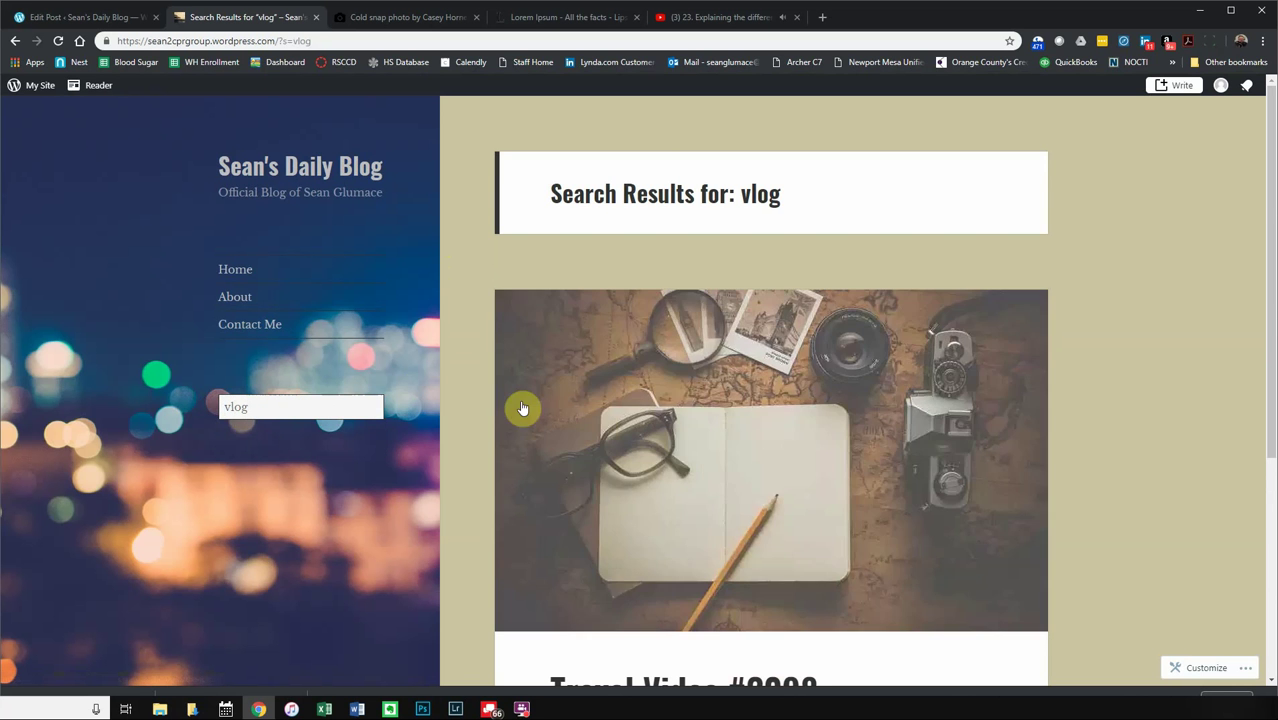
- Open the Travel Video #2098 post page from the results and scroll through it
scroll(465, 434, "down", 4)
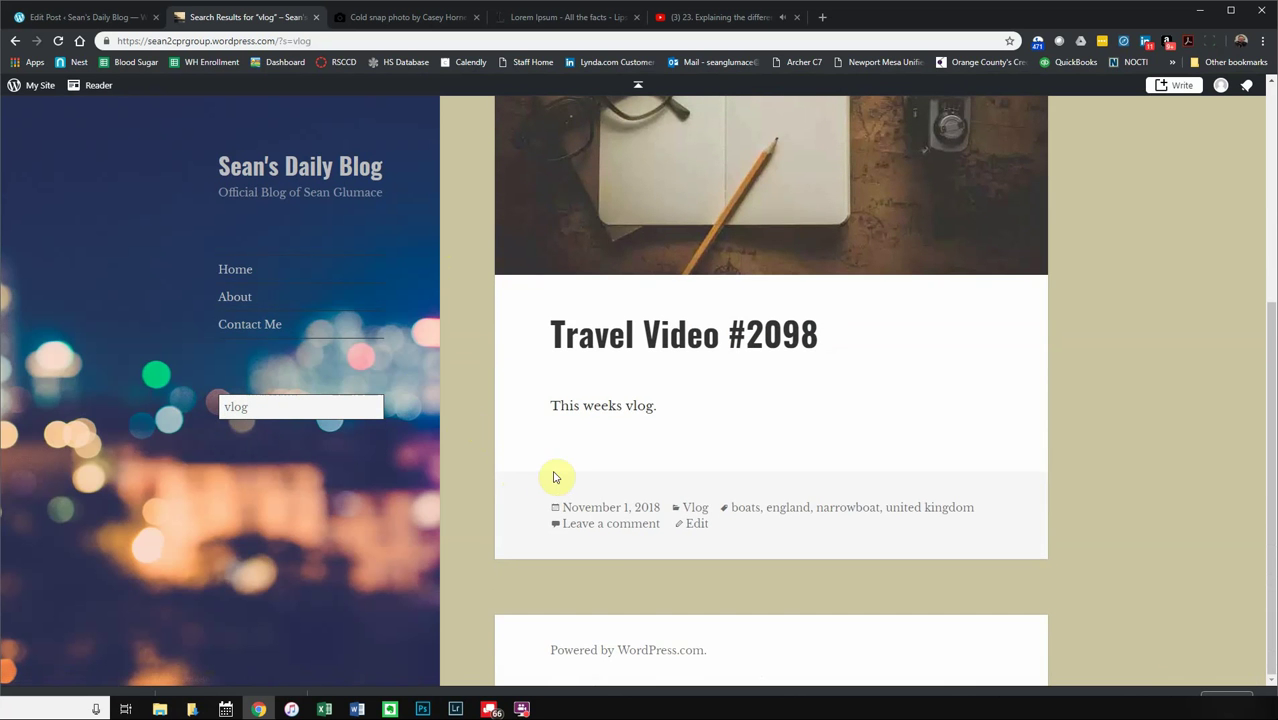
left_click(642, 348)
scroll(645, 365, "down", 10)
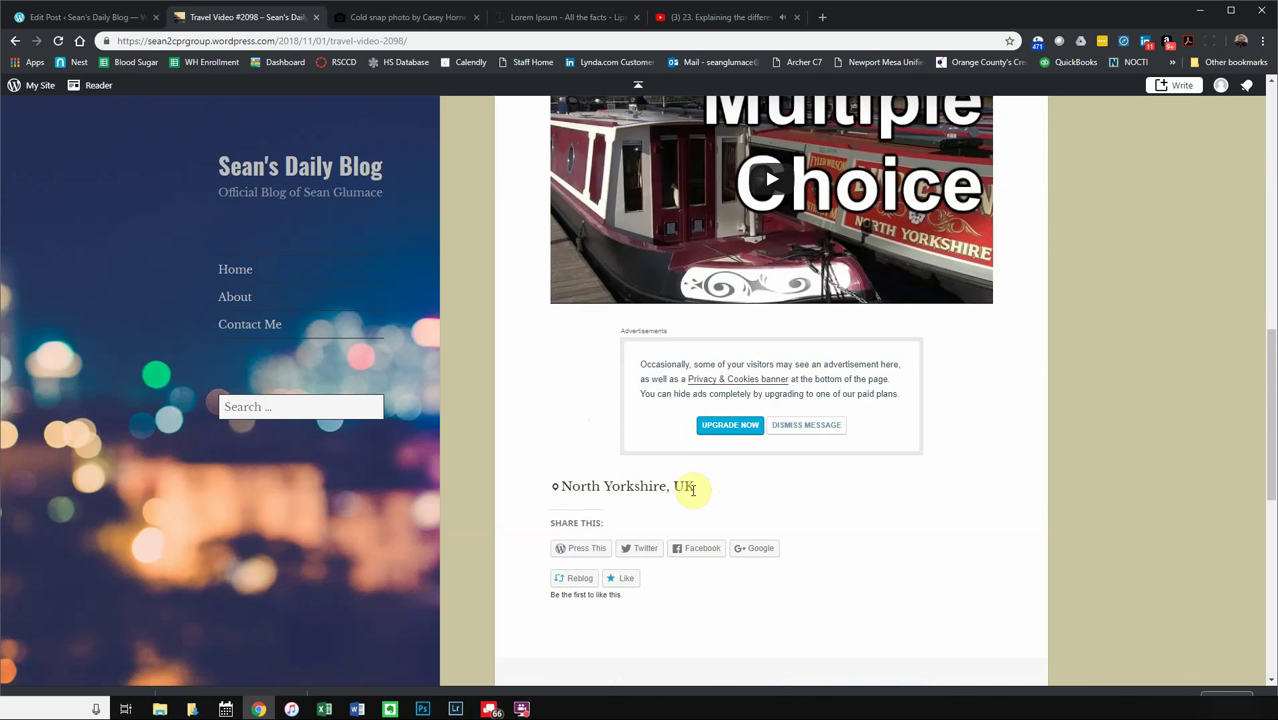
scroll(676, 456, "up", 6)
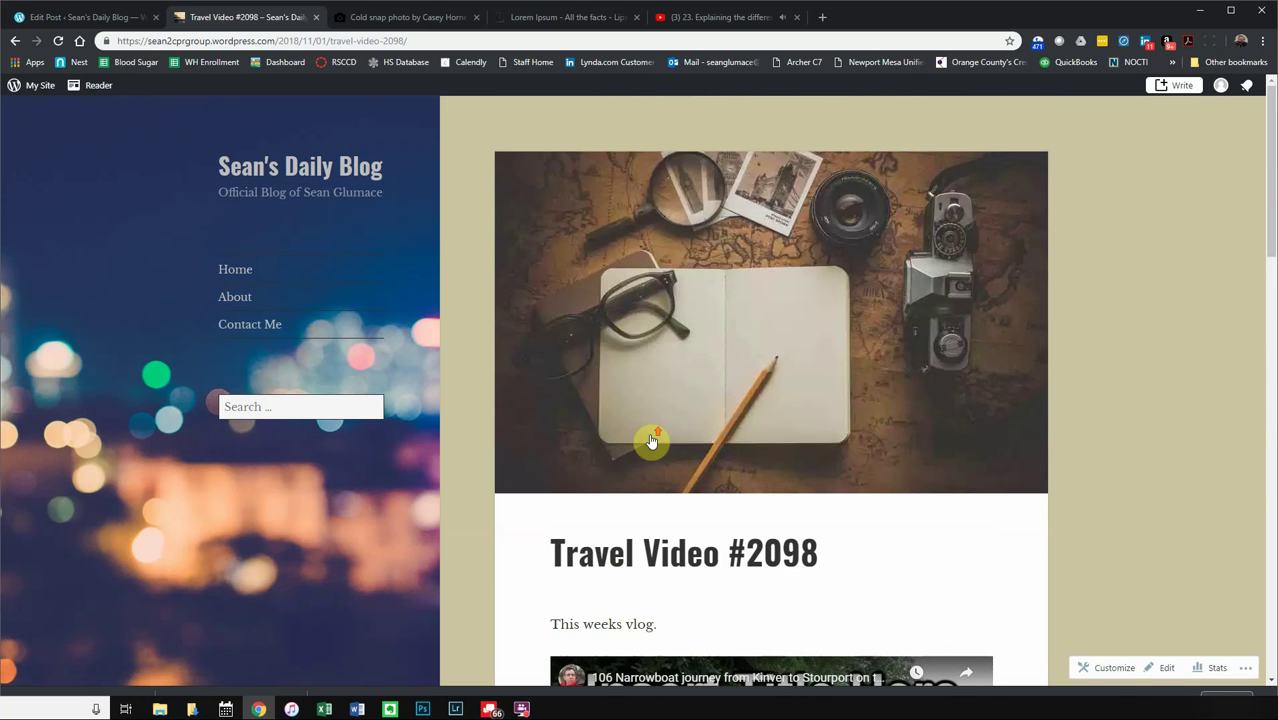
scroll(648, 416, "down", 5)
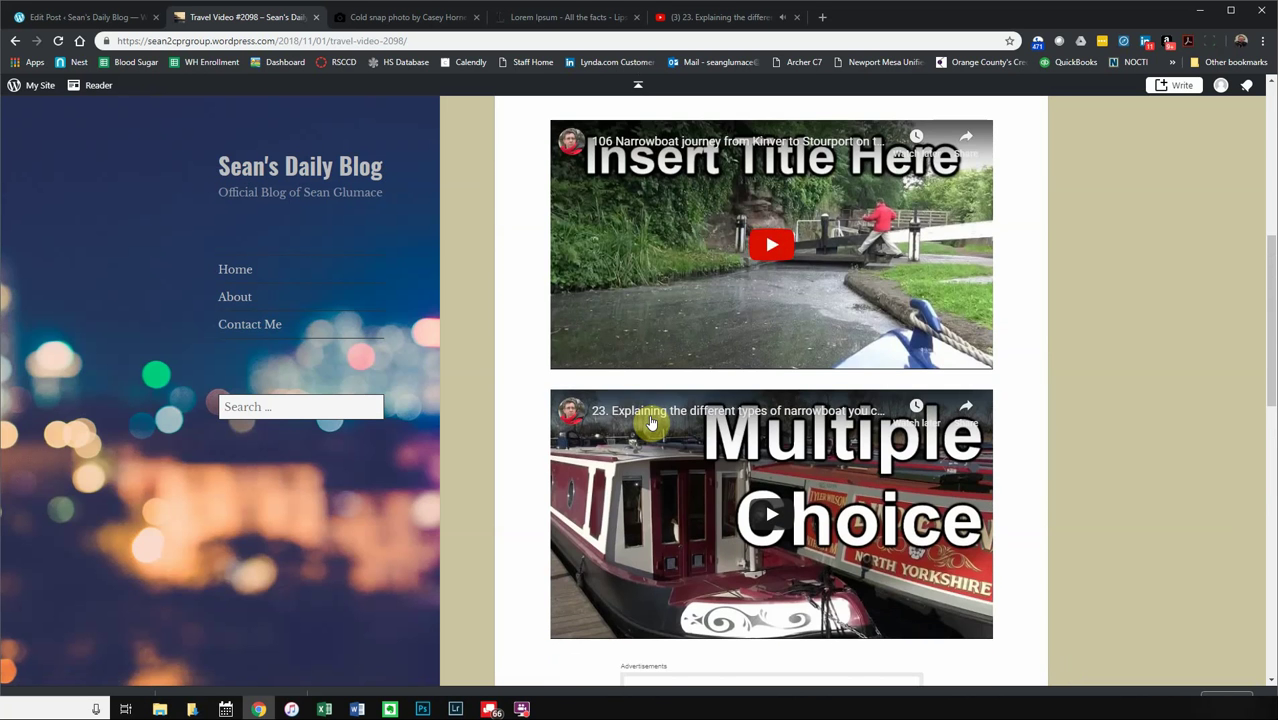
scroll(651, 422, "up", 5)
- From Blog Posts, check Drafts, then open the published Travel Video #2098 in the editor
left_click(93, 17)
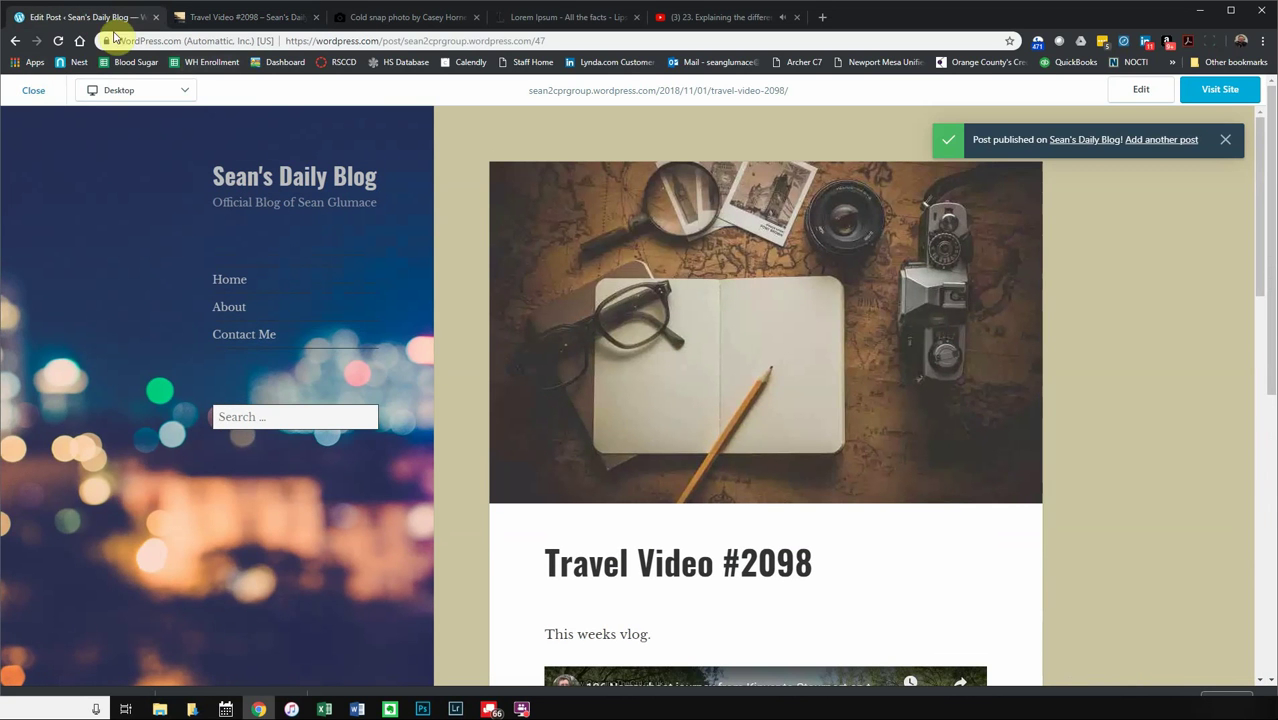
left_click(30, 91)
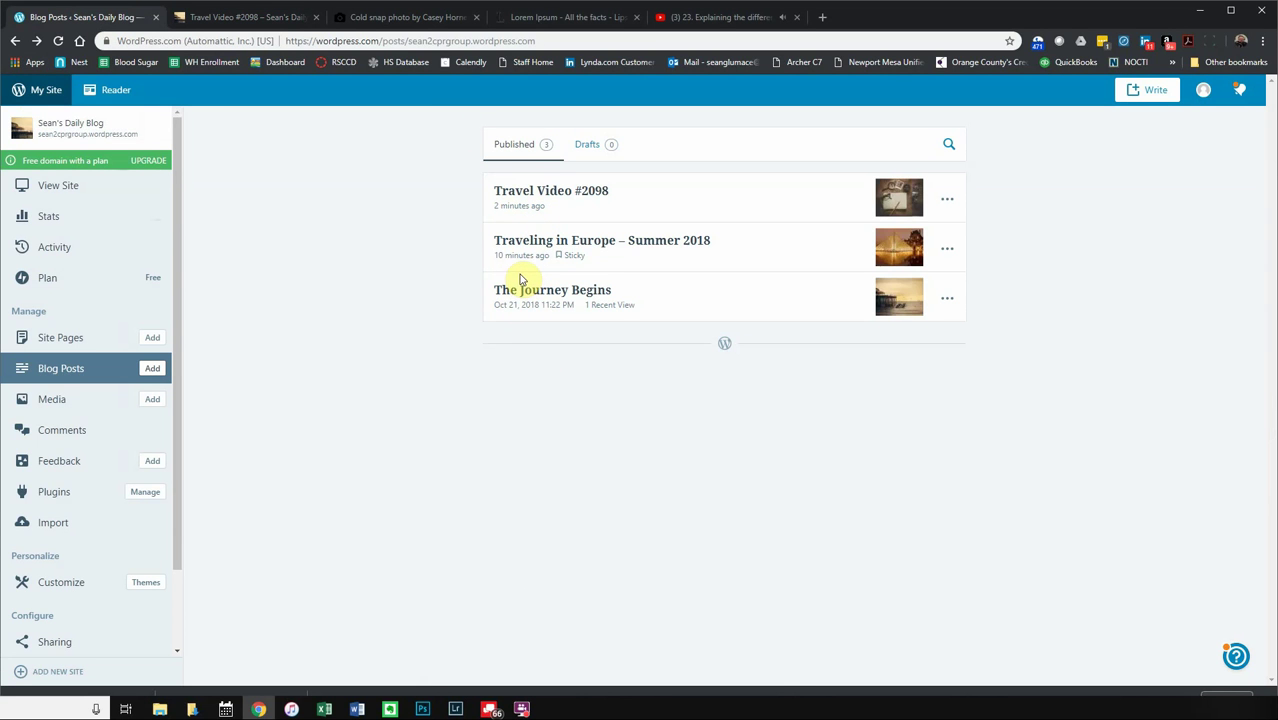
left_click(588, 146)
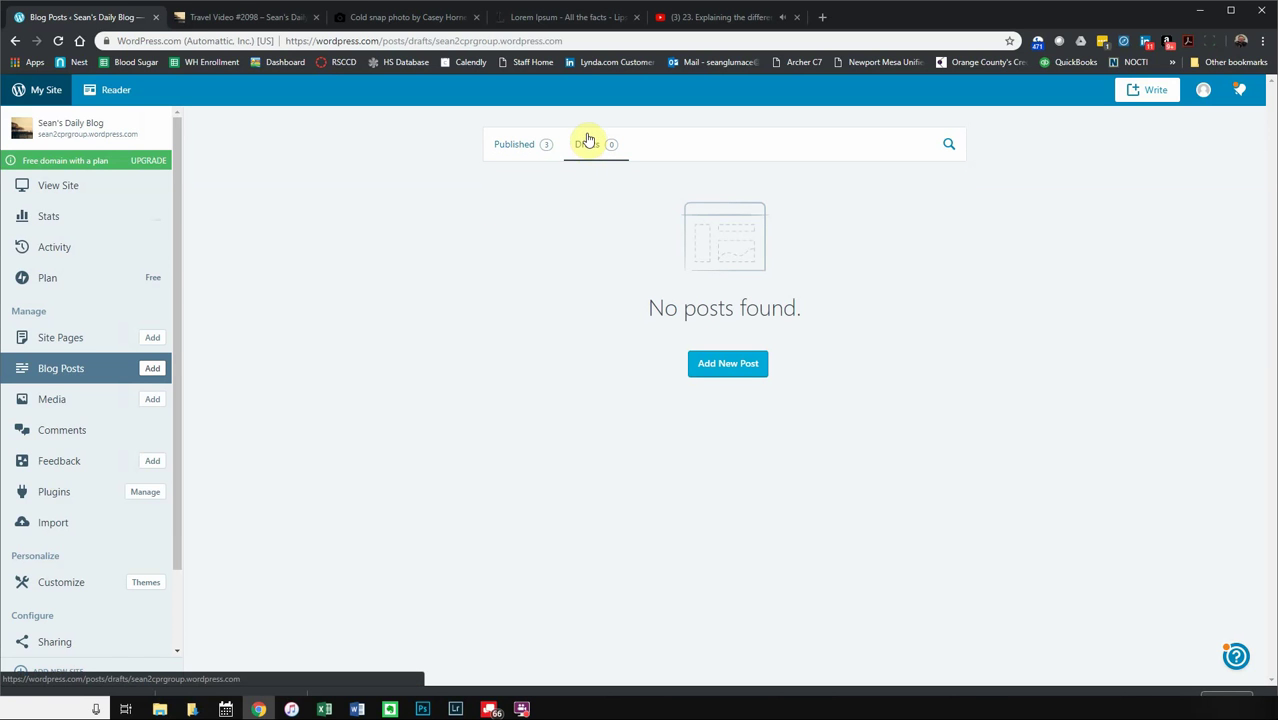
left_click(517, 146)
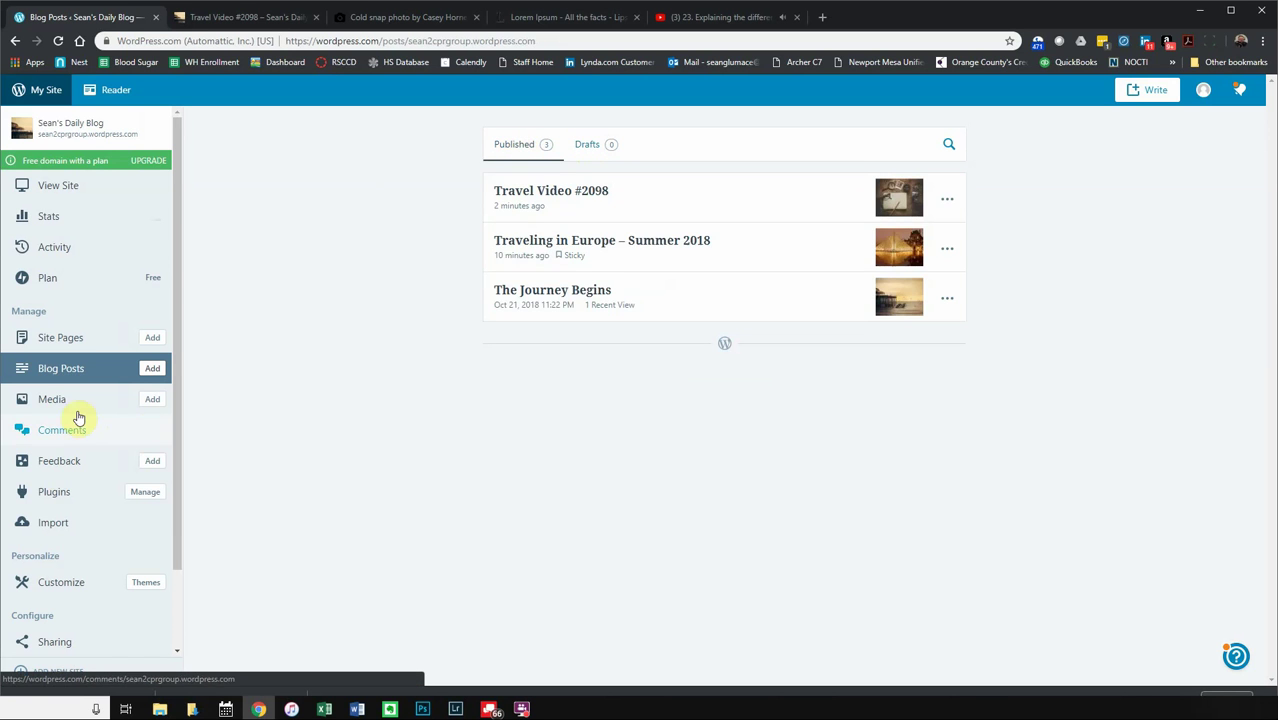
left_click(600, 191)
scroll(756, 400, "down", 6)
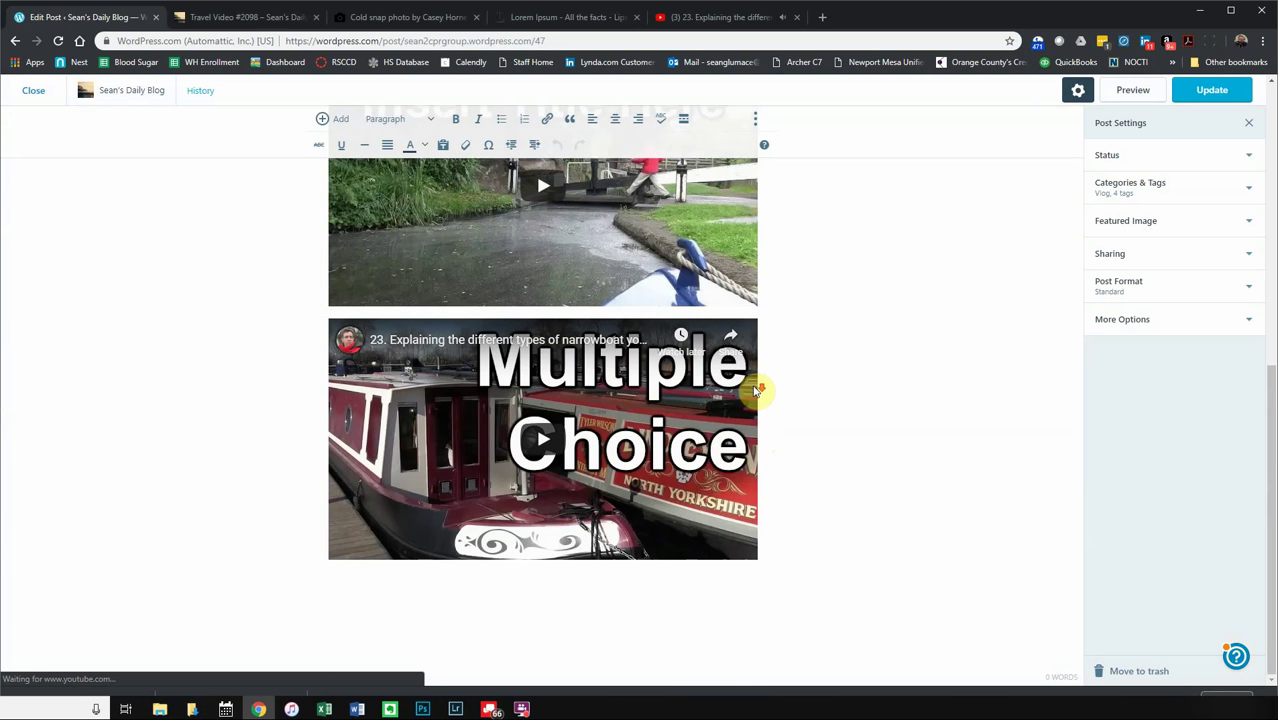
- Uncheck Allow comments under the post's More Options settings
left_click(1199, 324)
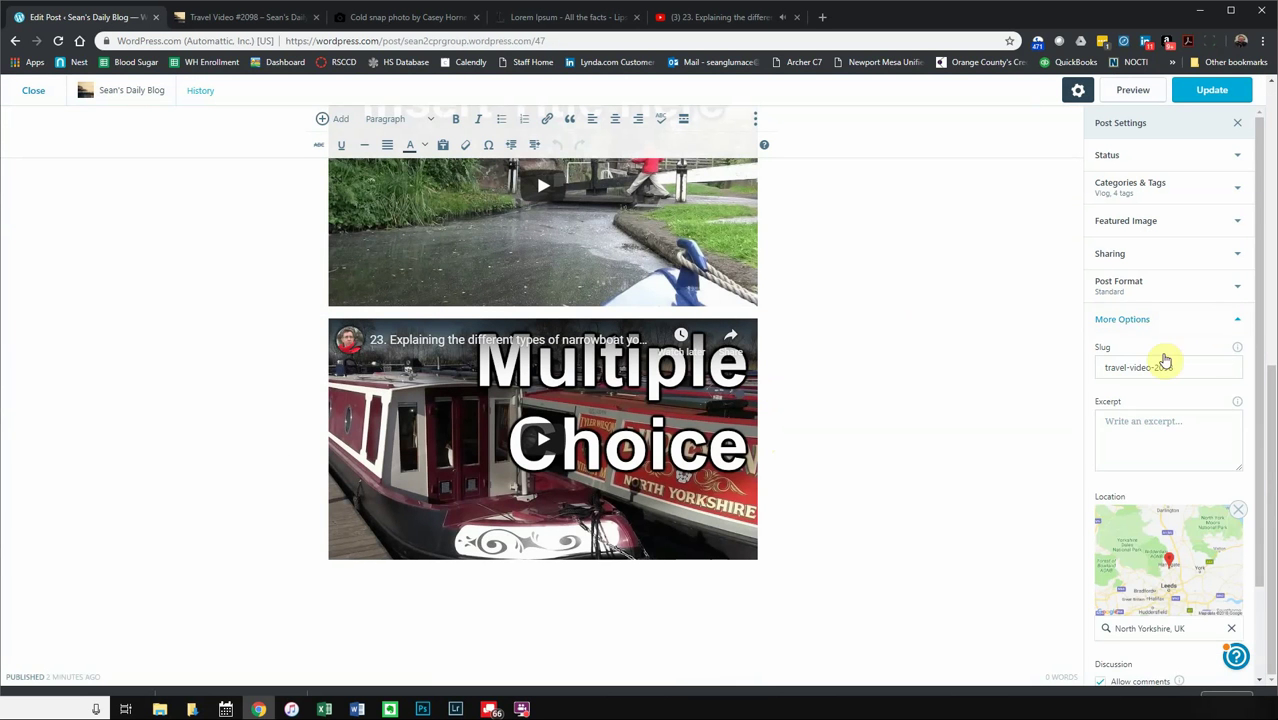
scroll(1168, 418, "down", 2)
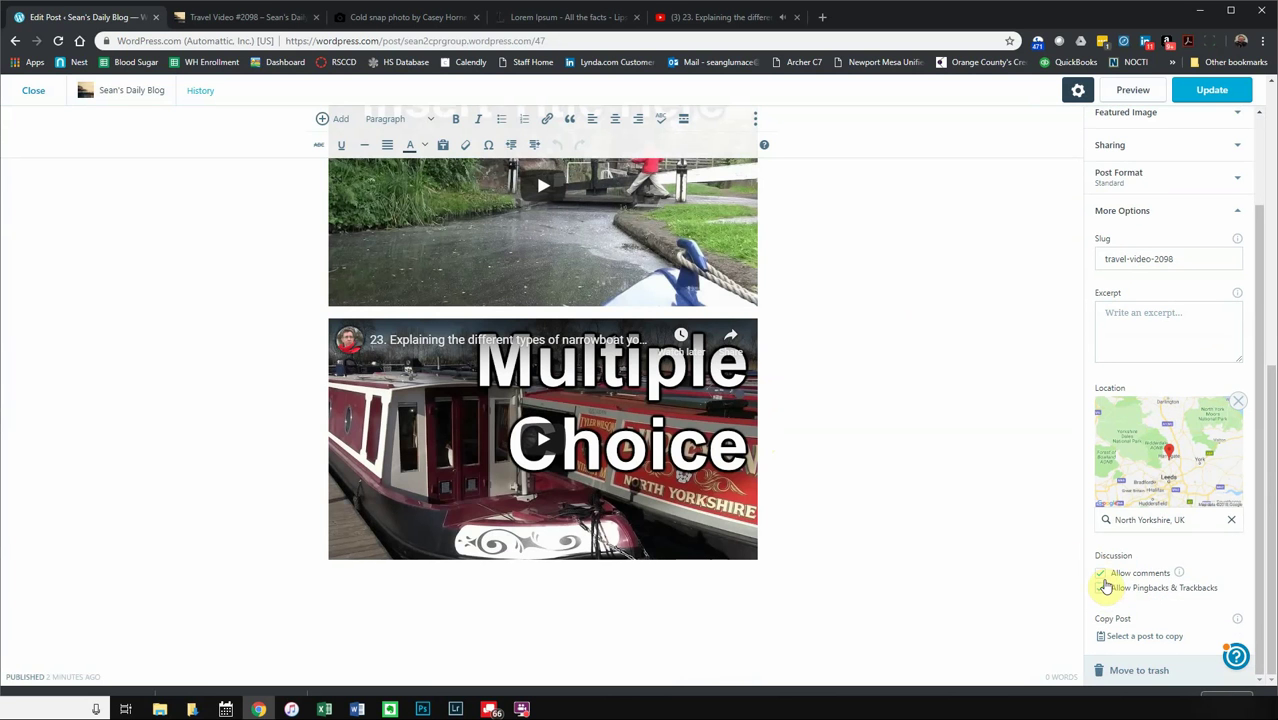
mouse_move(1181, 574)
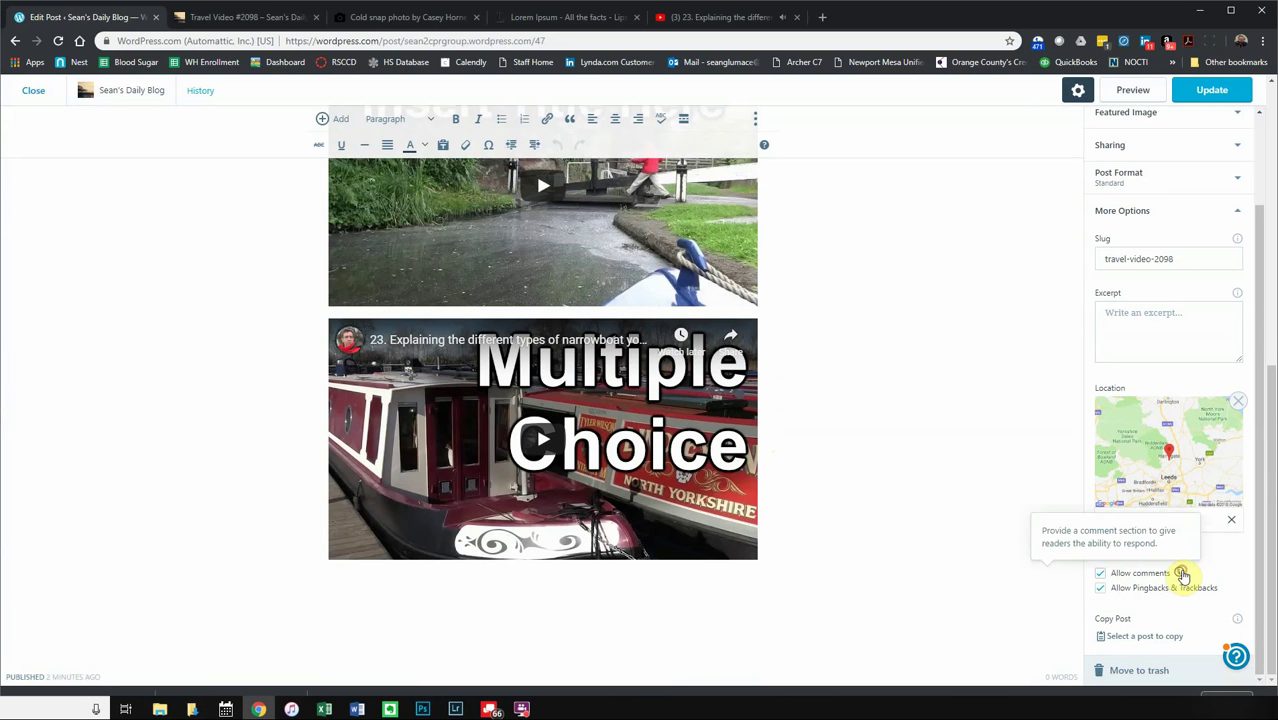
left_click(1101, 573)
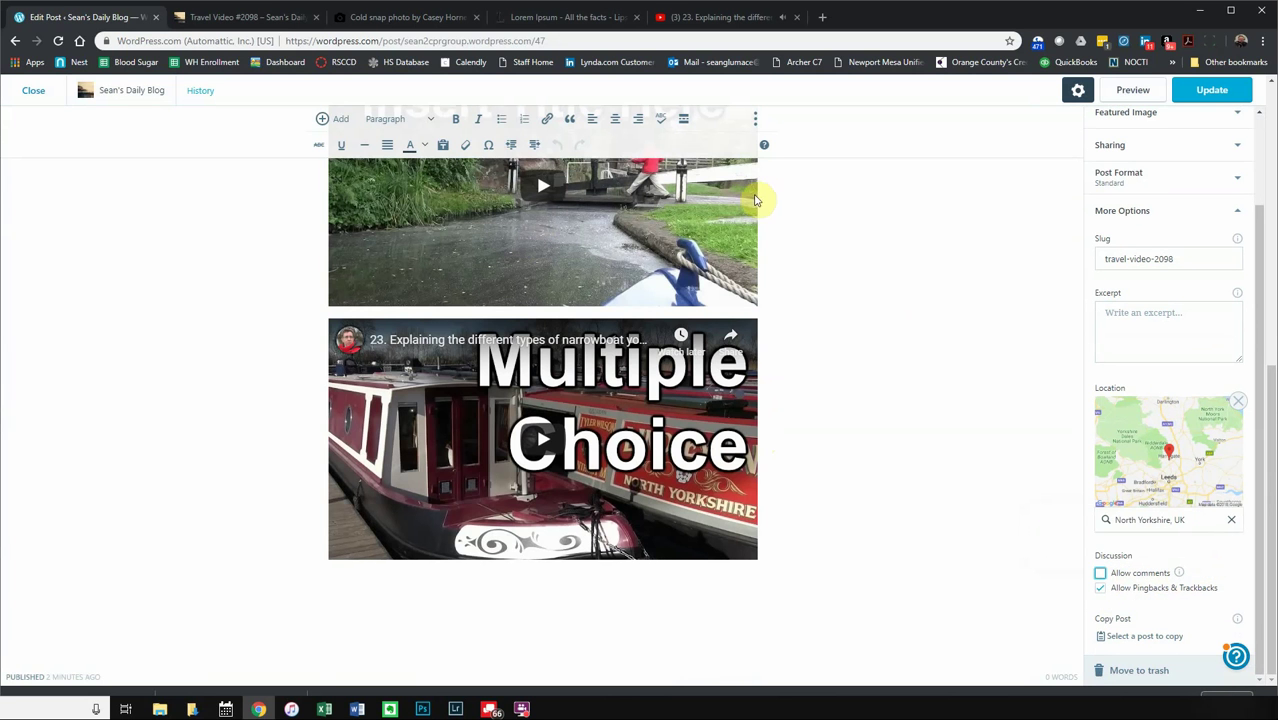
scroll(770, 200, "up", 5)
- Try the reply box on the published post, then return to the editor tab
left_click(250, 16)
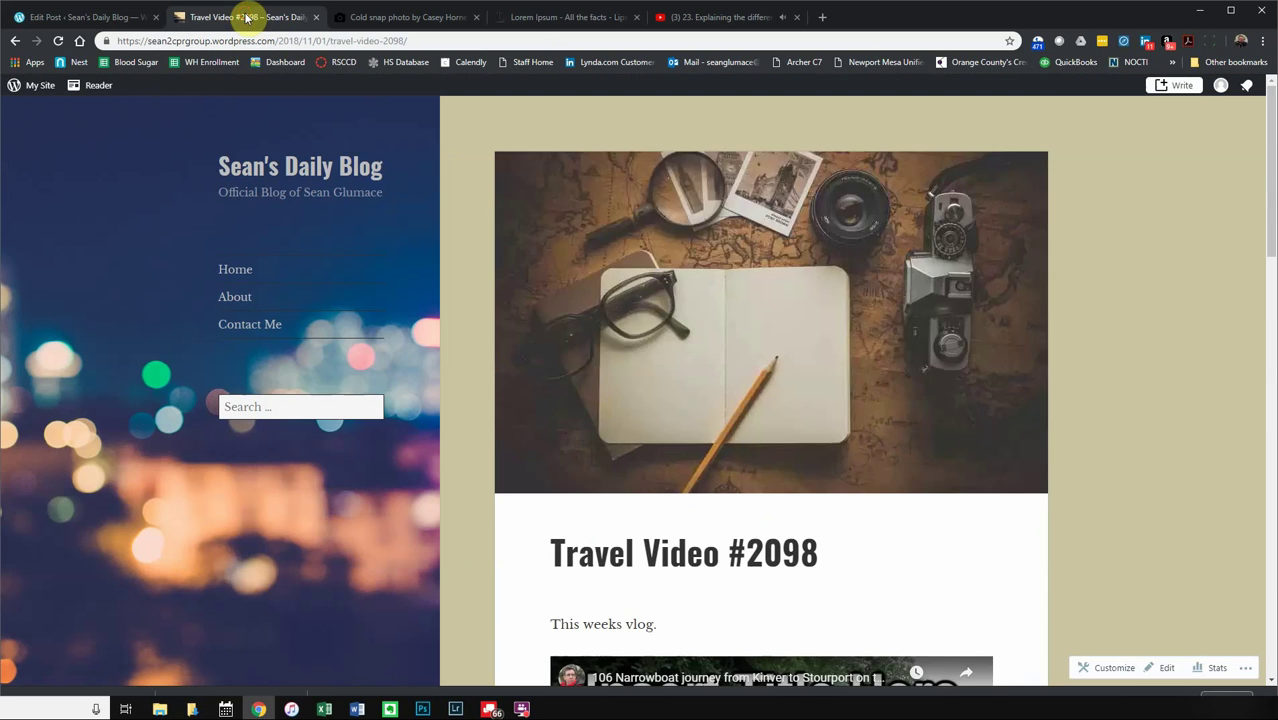
scroll(647, 316, "down", 10)
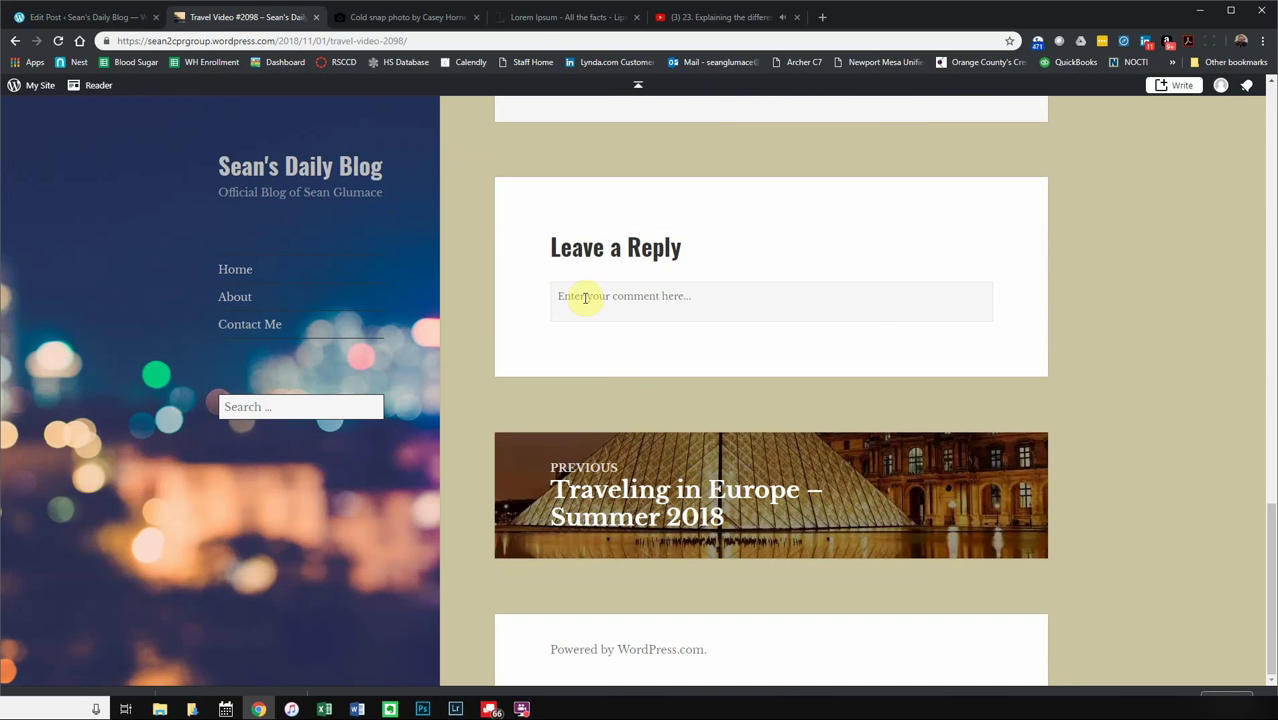
left_click(585, 296)
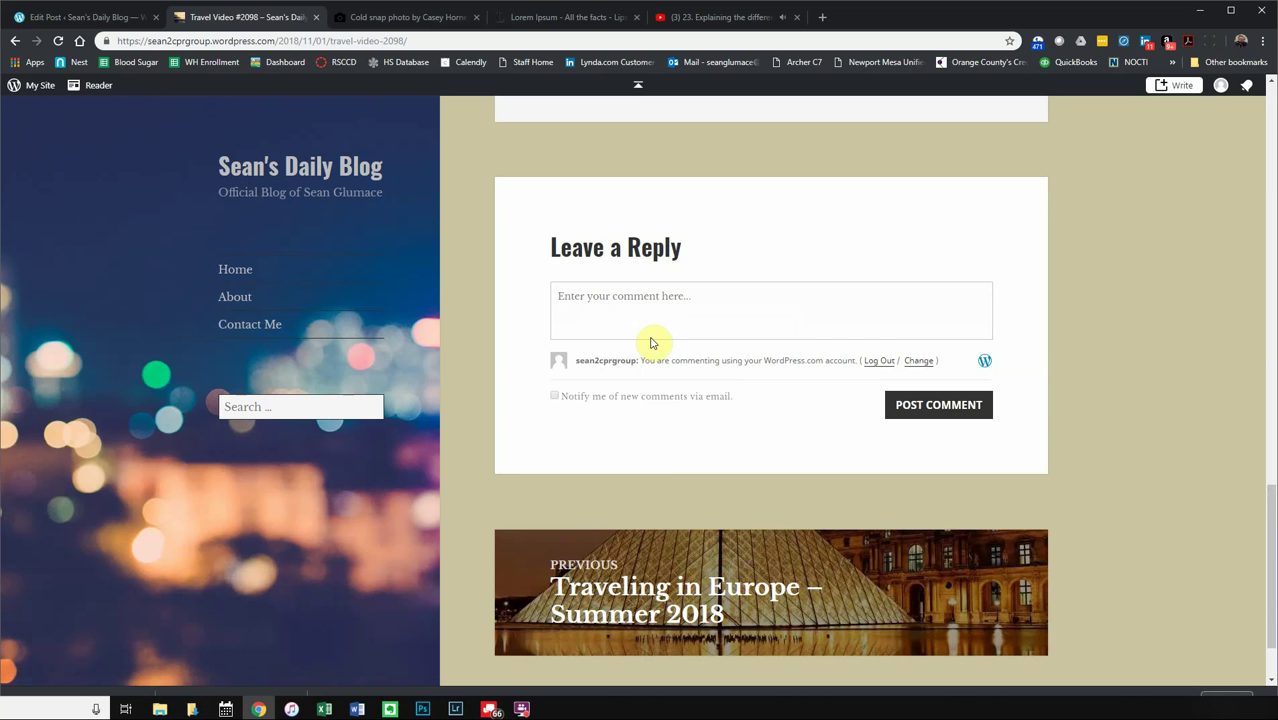
scroll(649, 343, "down", 1)
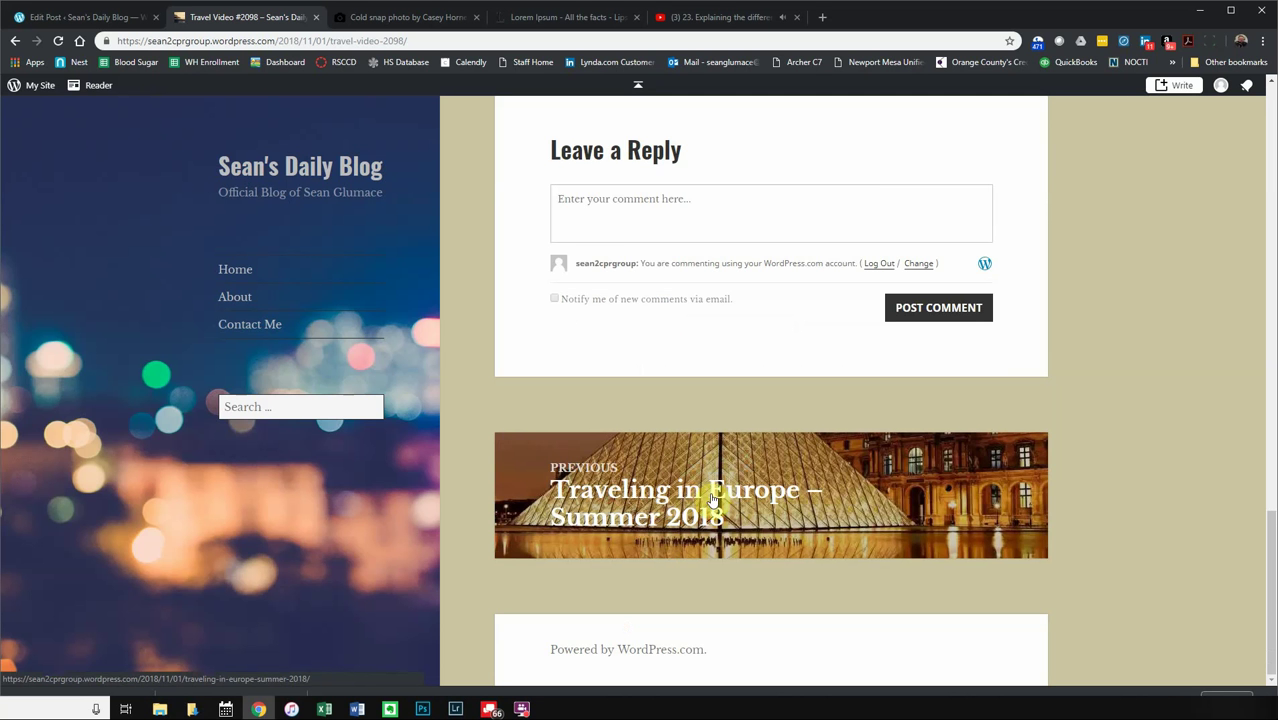
scroll(698, 505, "up", 15)
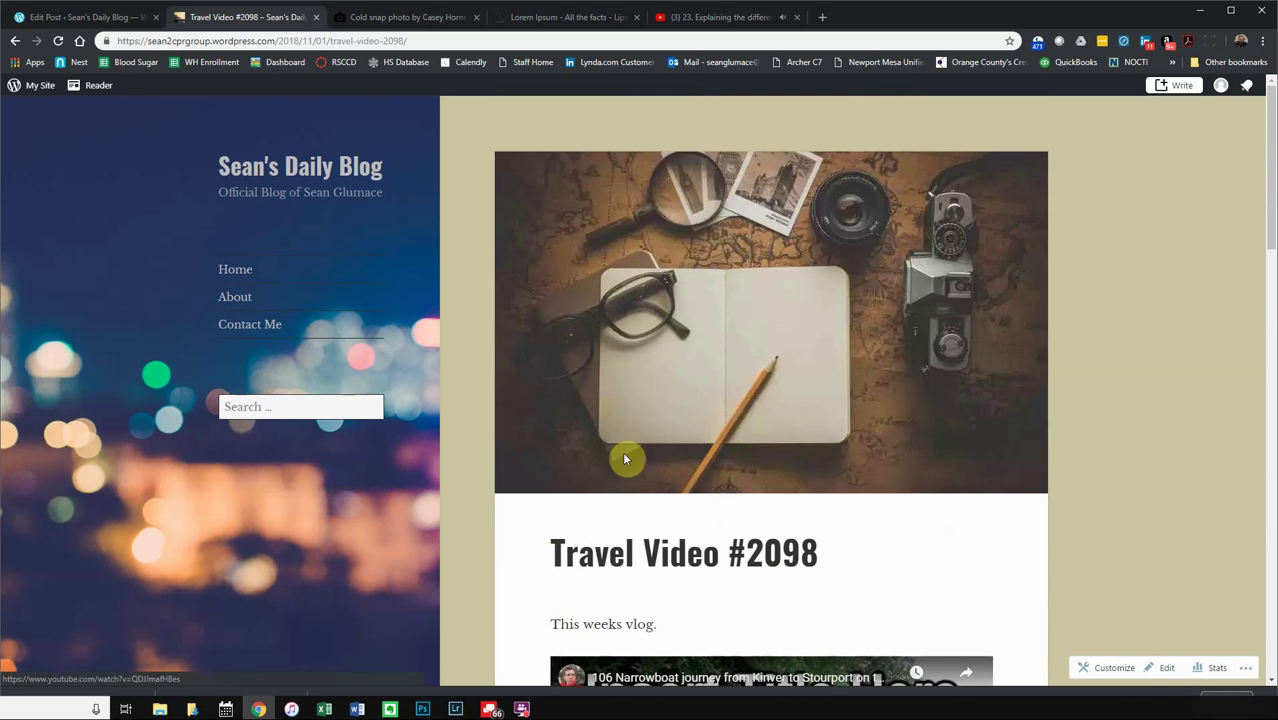
left_click(70, 17)
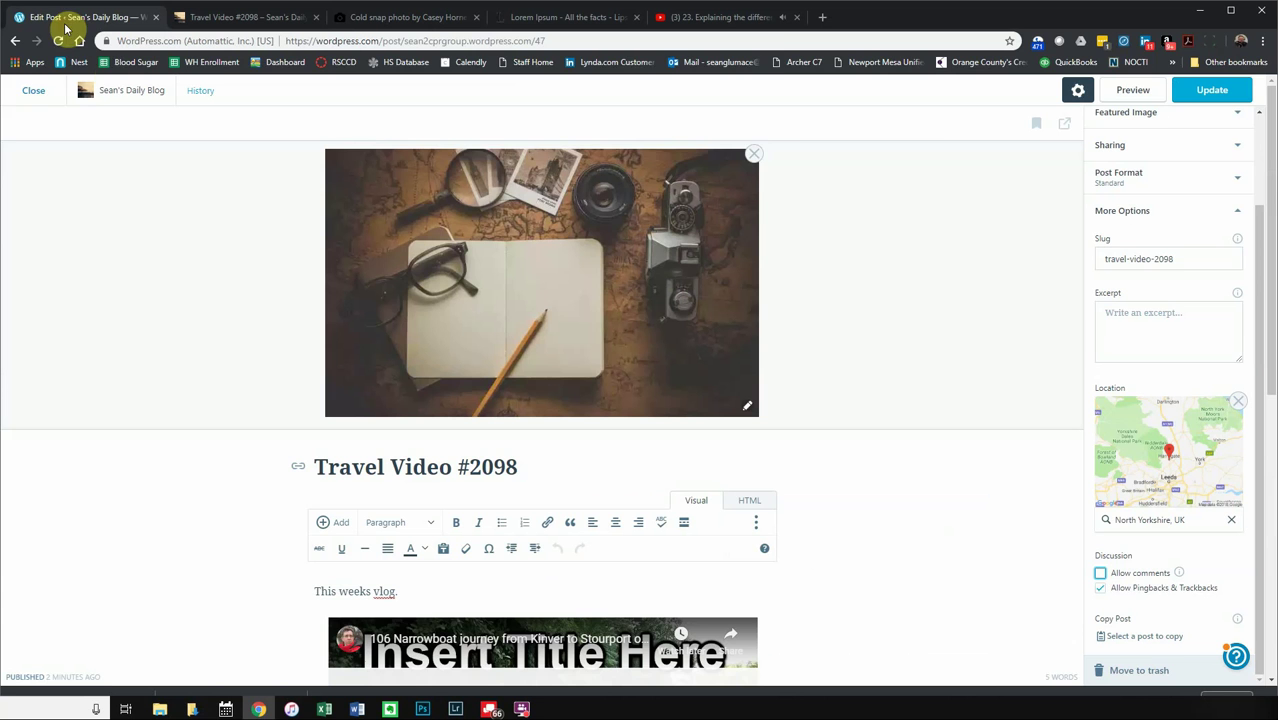
- Close the editor discarding unsaved changes, then open the site's Stats traffic page
left_click(30, 92)
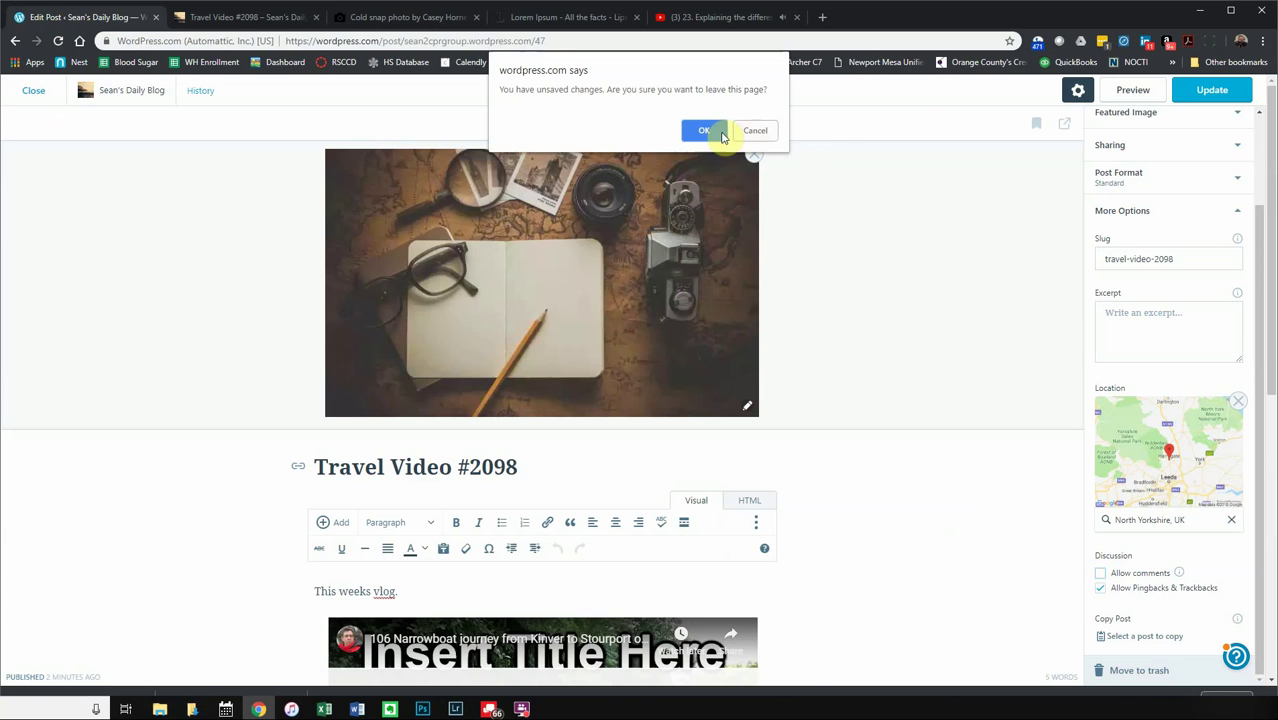
left_click(712, 130)
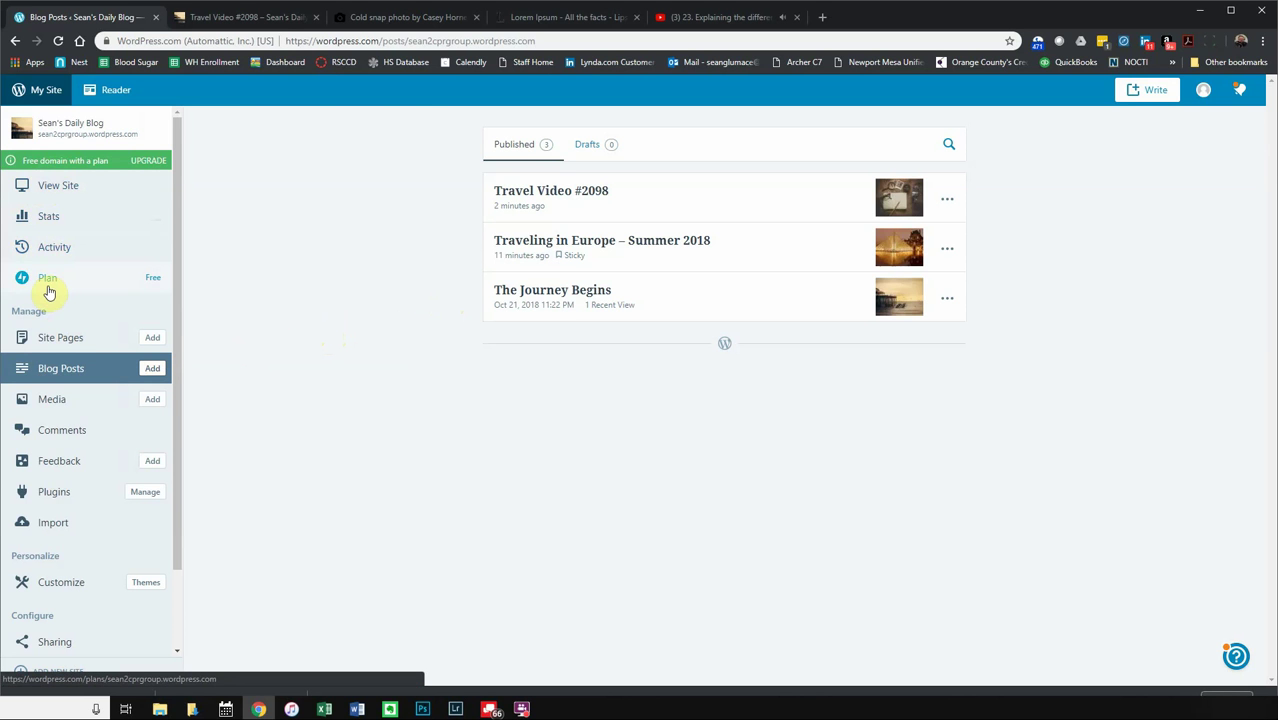
left_click(54, 230)
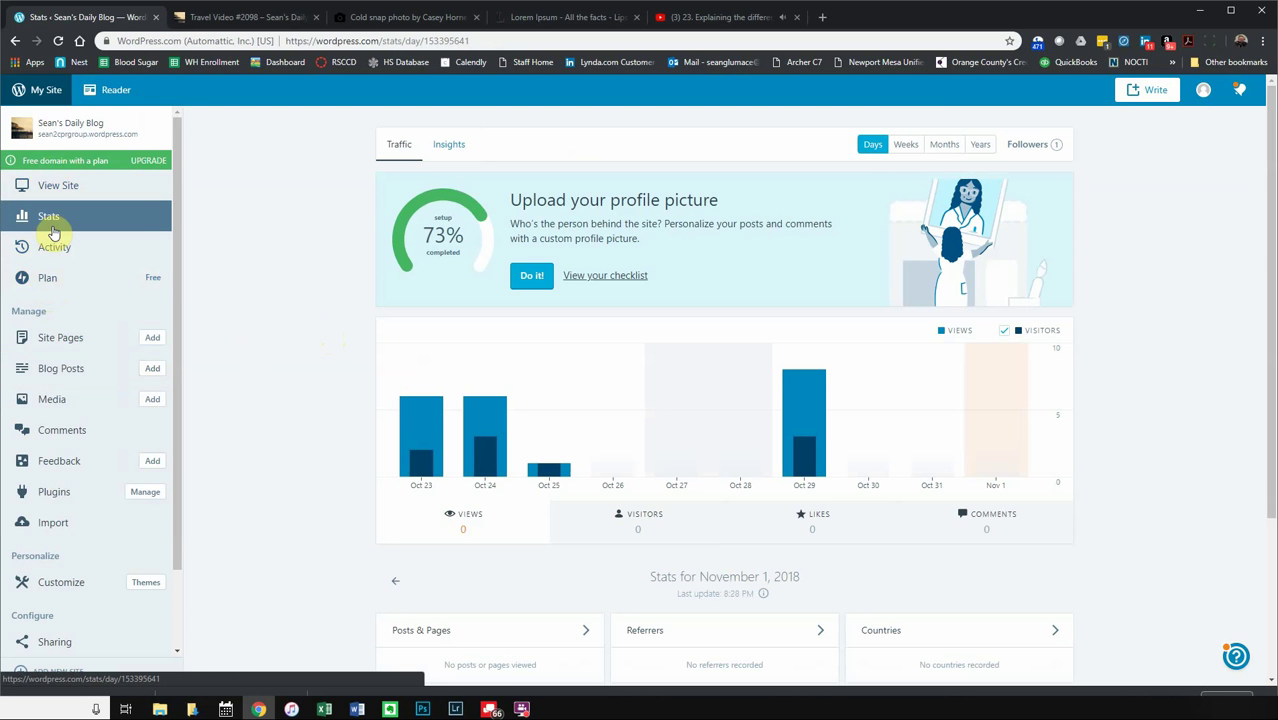
- Review traffic stats and the Activity log, then open Comments showing one pending pingback
scroll(337, 465, "down", 3)
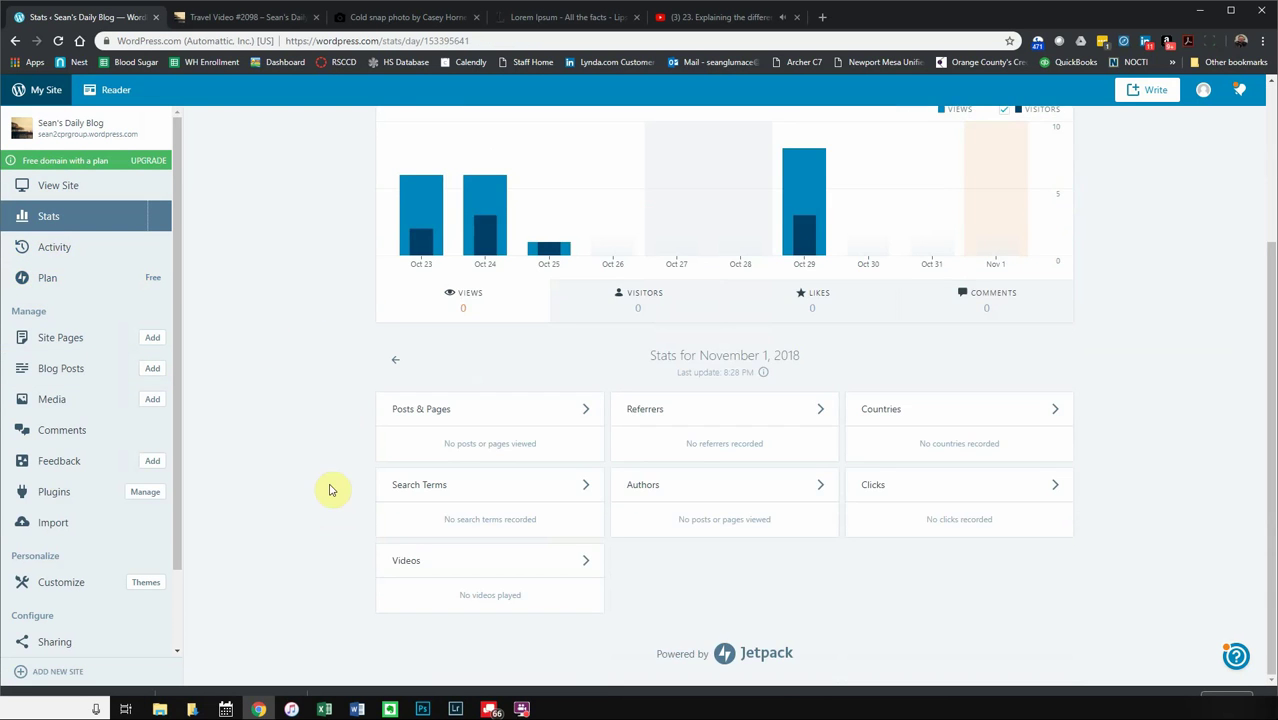
scroll(325, 466, "up", 3)
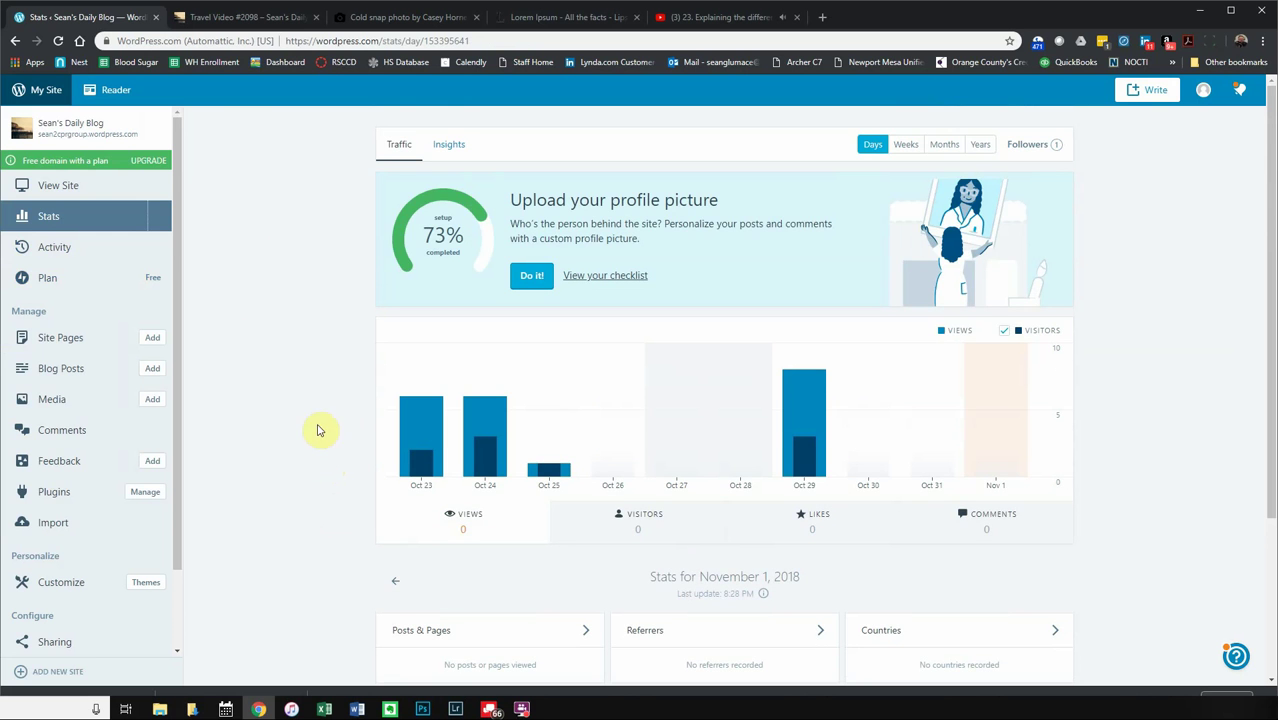
left_click(66, 255)
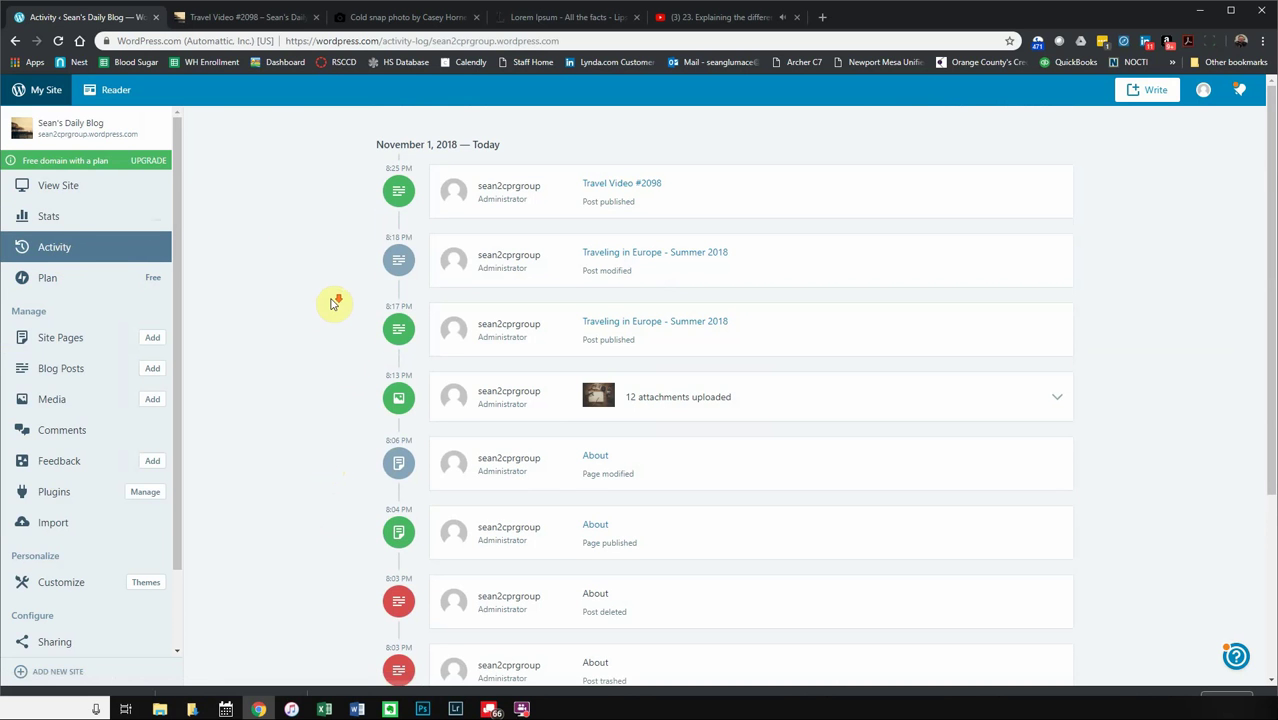
scroll(334, 303, "down", 3)
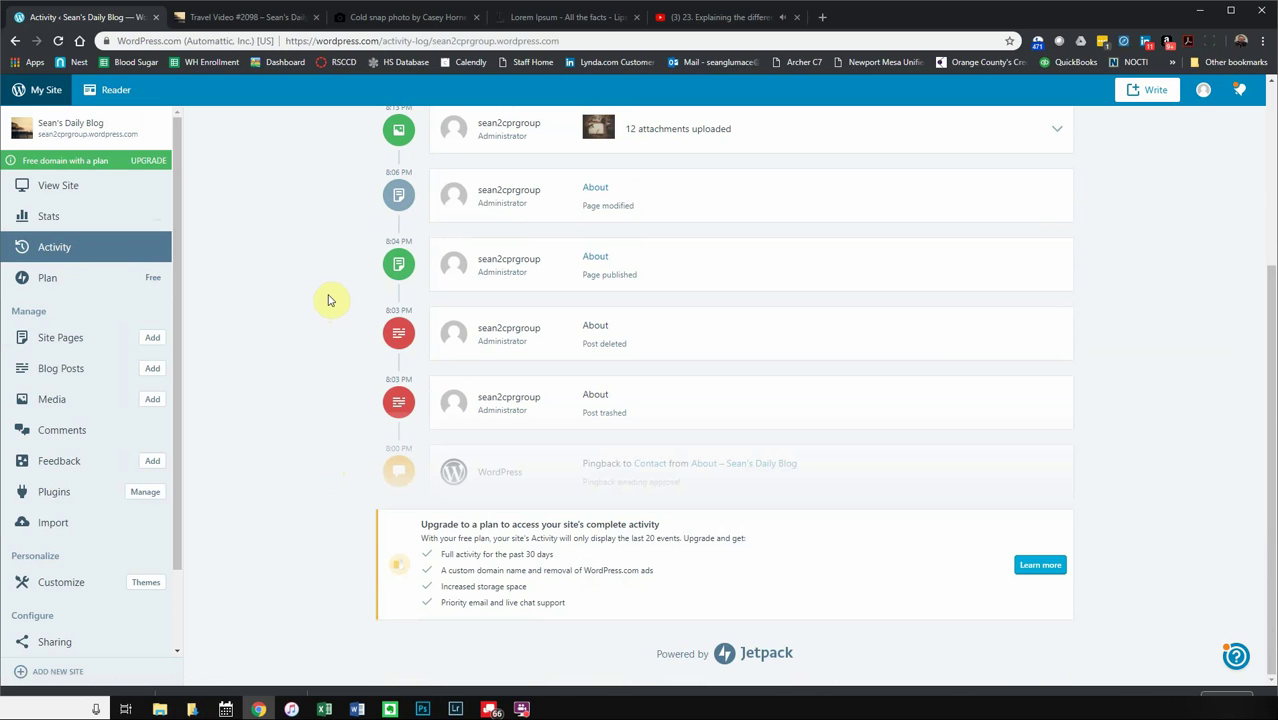
scroll(322, 286, "up", 3)
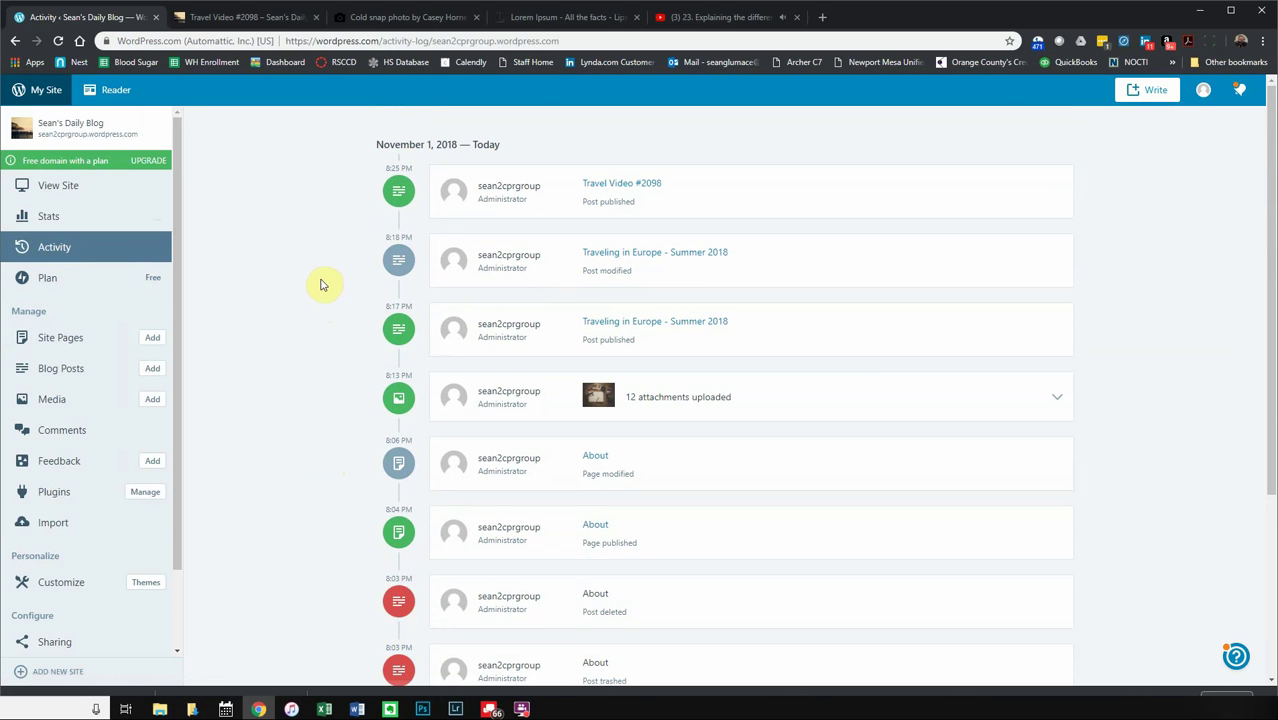
scroll(322, 284, "down", 3)
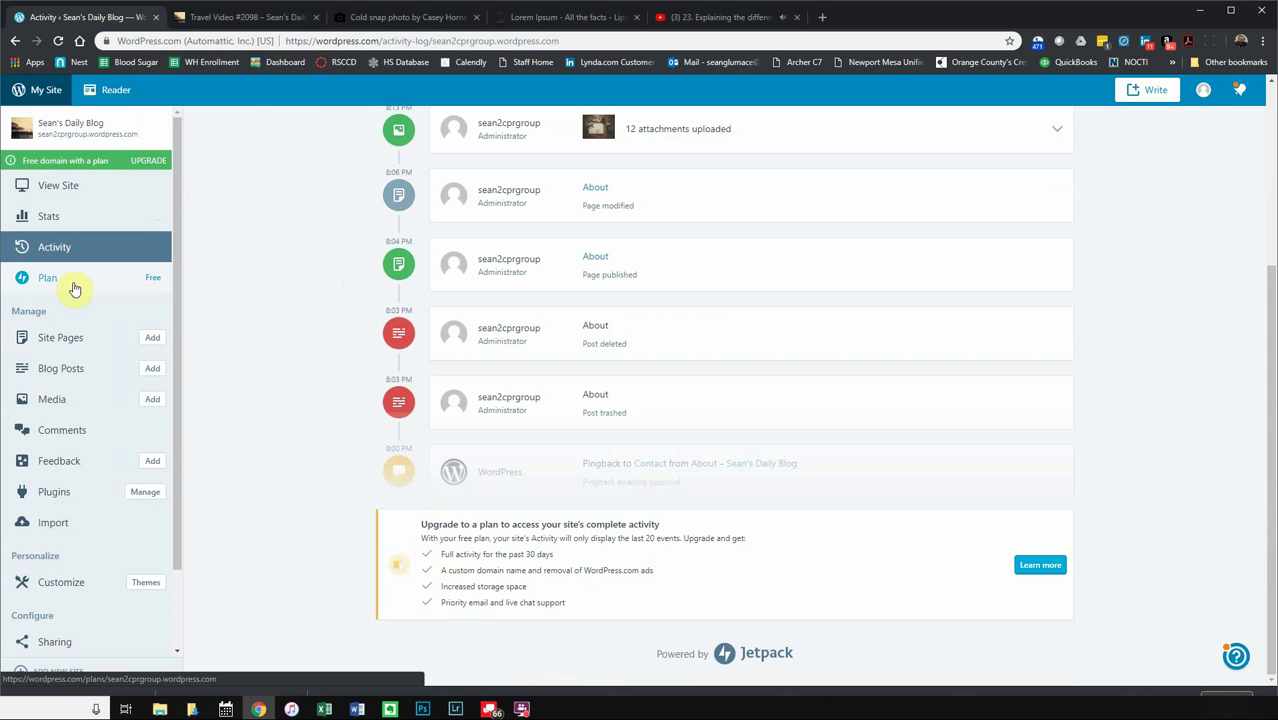
left_click(63, 438)
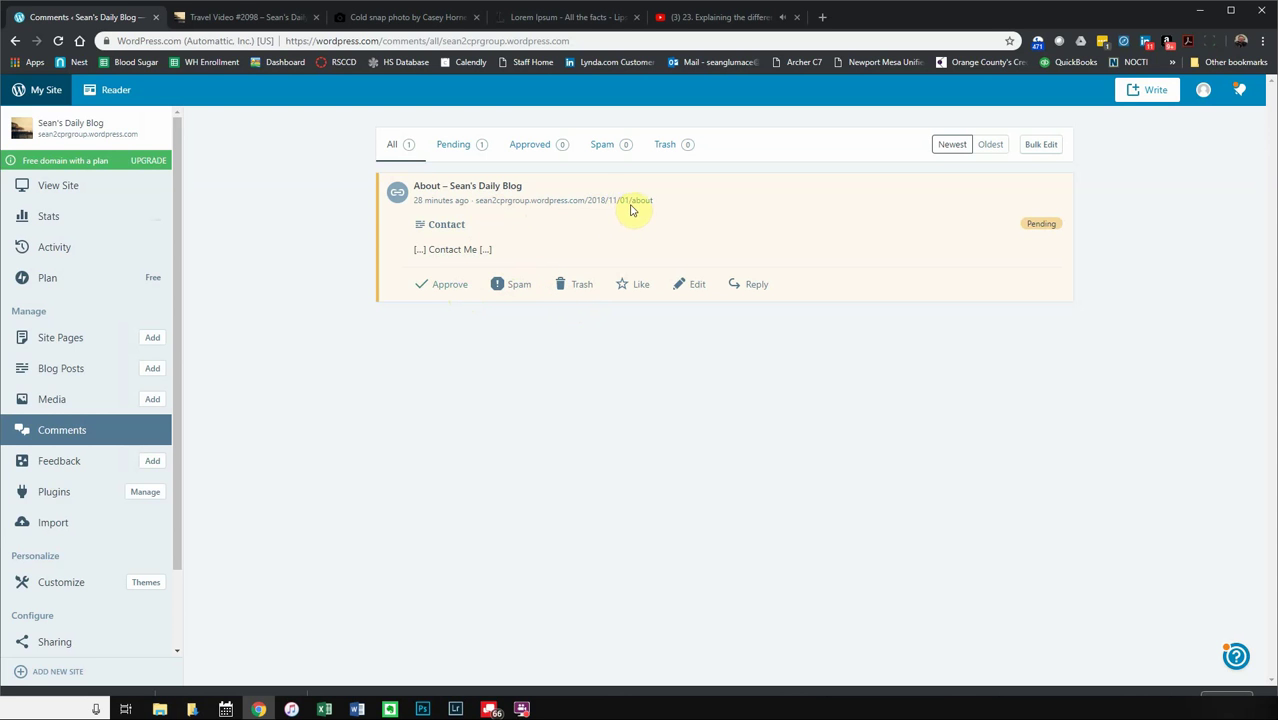
- Trash the pending Contact Me pingback, then delete it permanently from the Trash tab
left_click(568, 292)
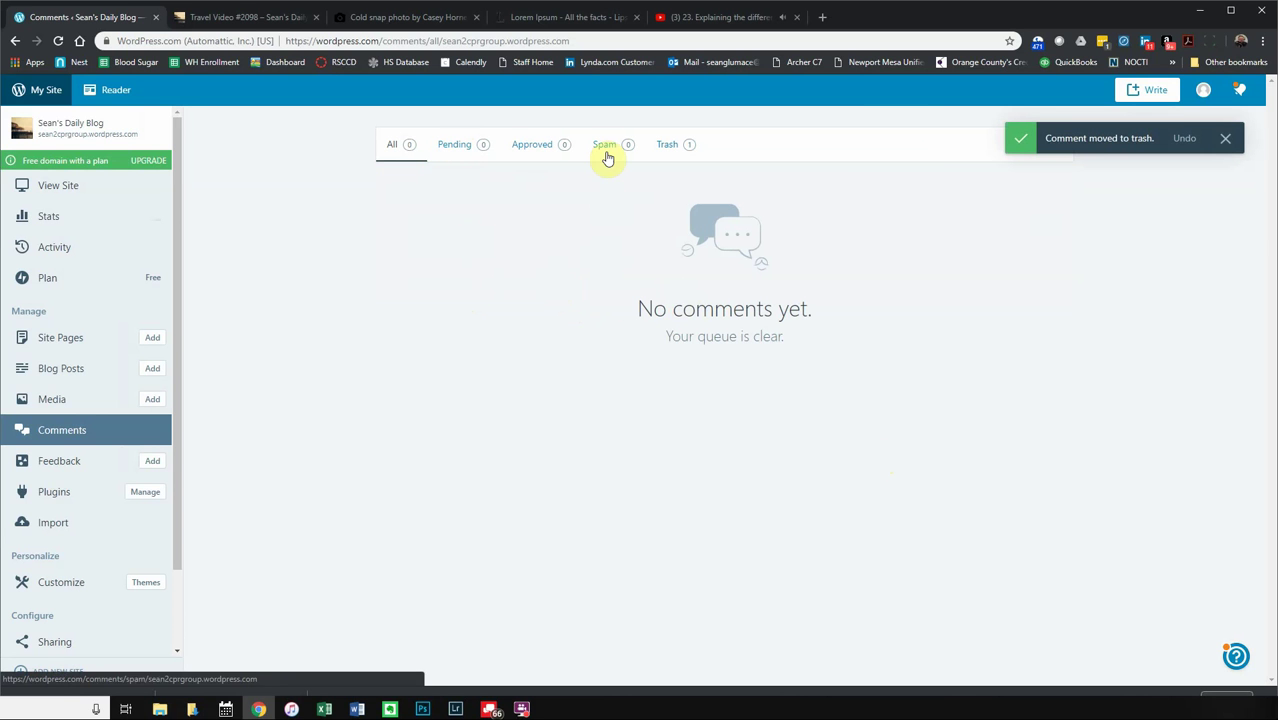
left_click(670, 147)
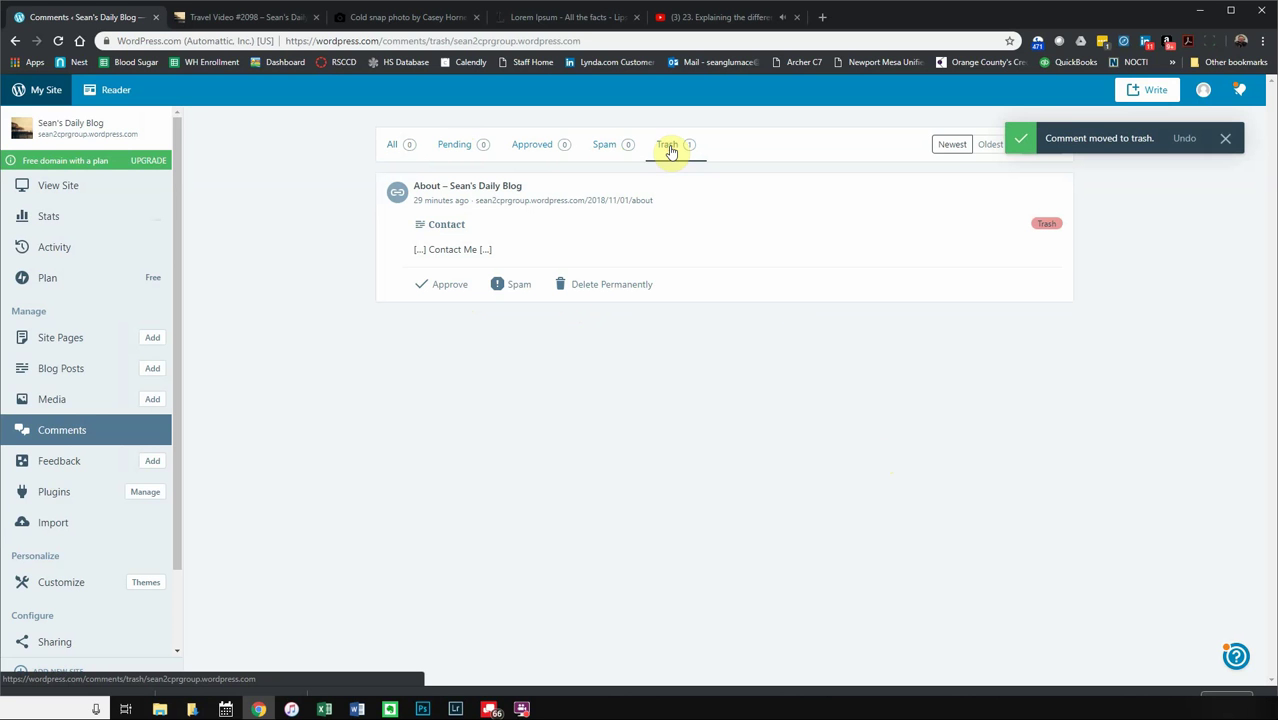
left_click(1225, 138)
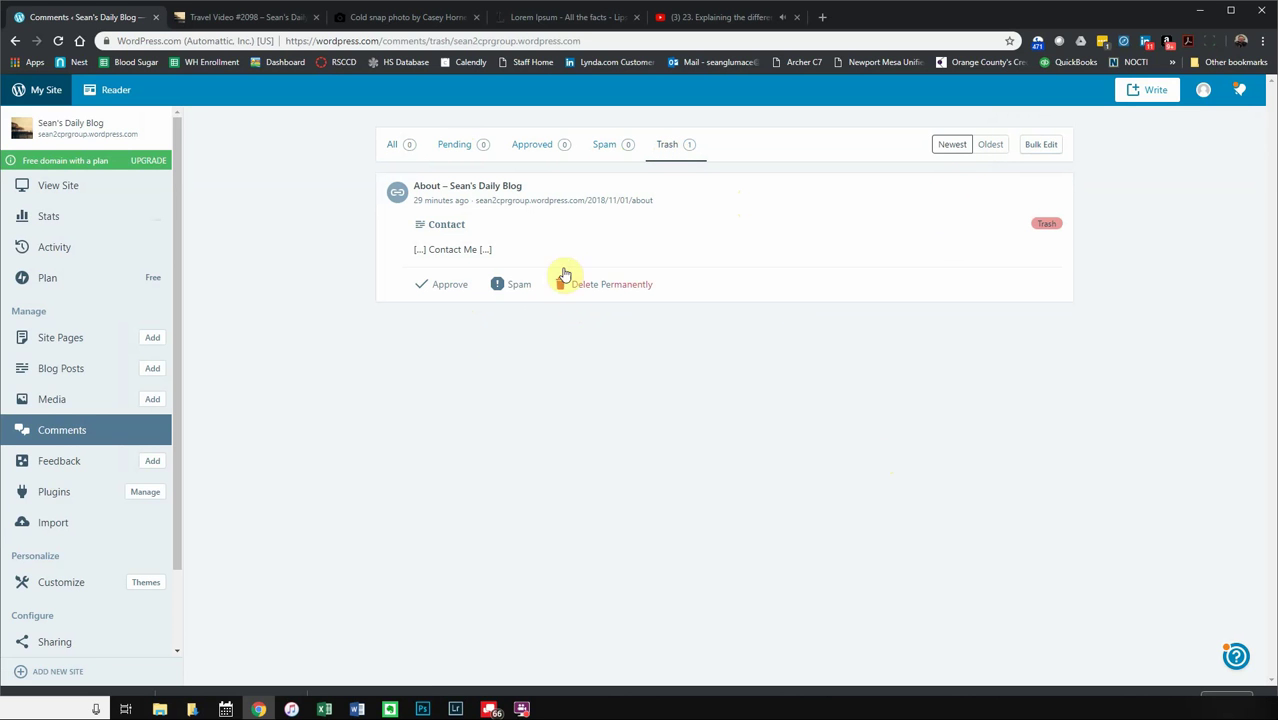
left_click(589, 285)
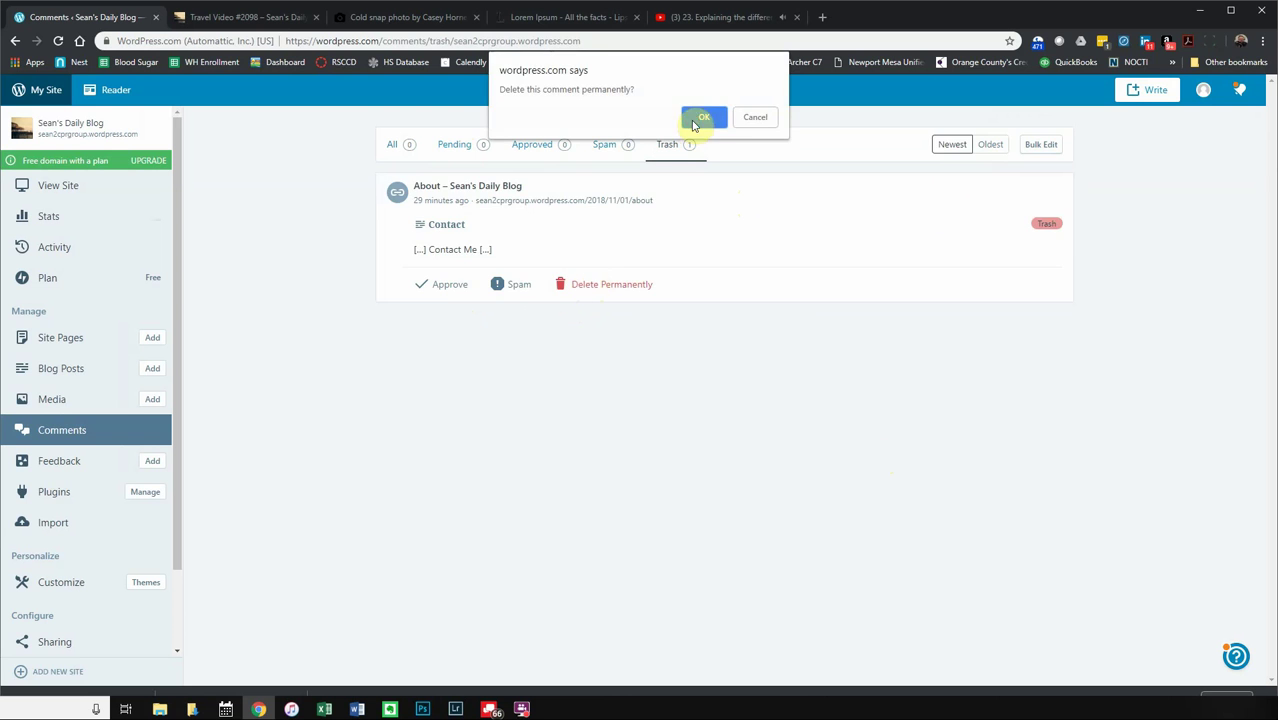
left_click(693, 119)
- Check the Approved, Spam, Pending and All tabs, then open the empty Feedback page
left_click(531, 150)
left_click(605, 146)
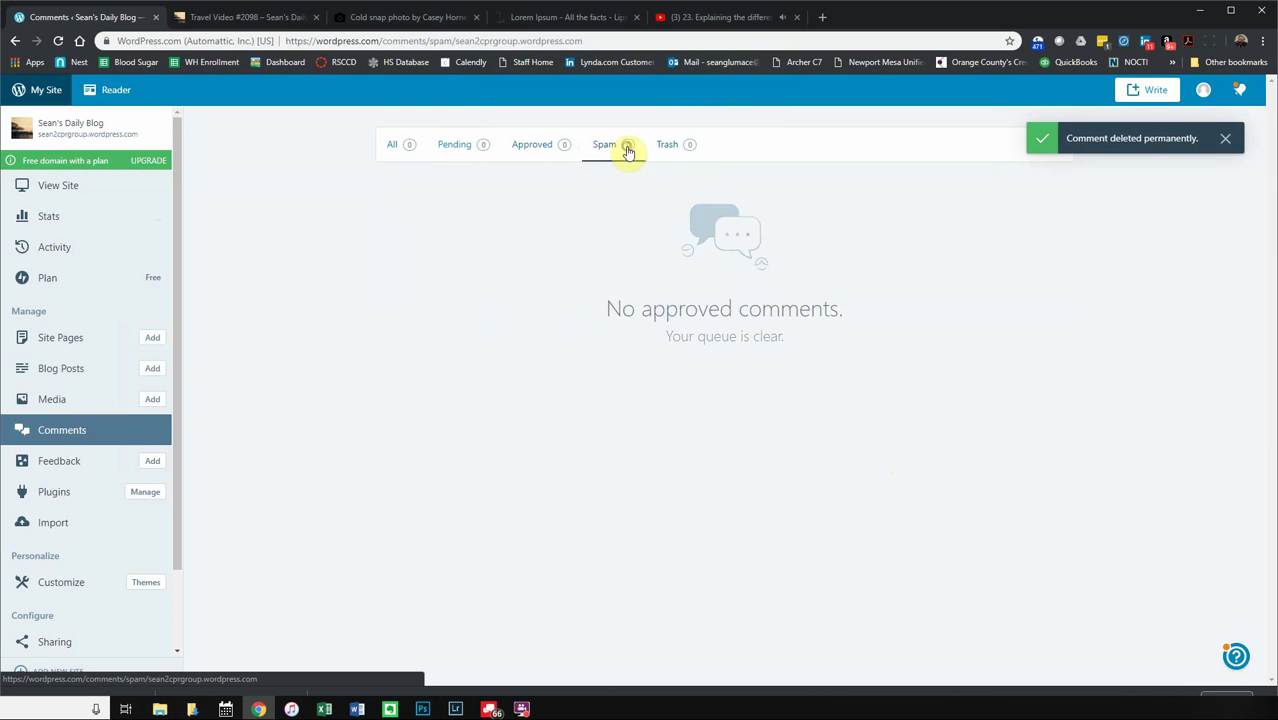
left_click(455, 146)
left_click(395, 146)
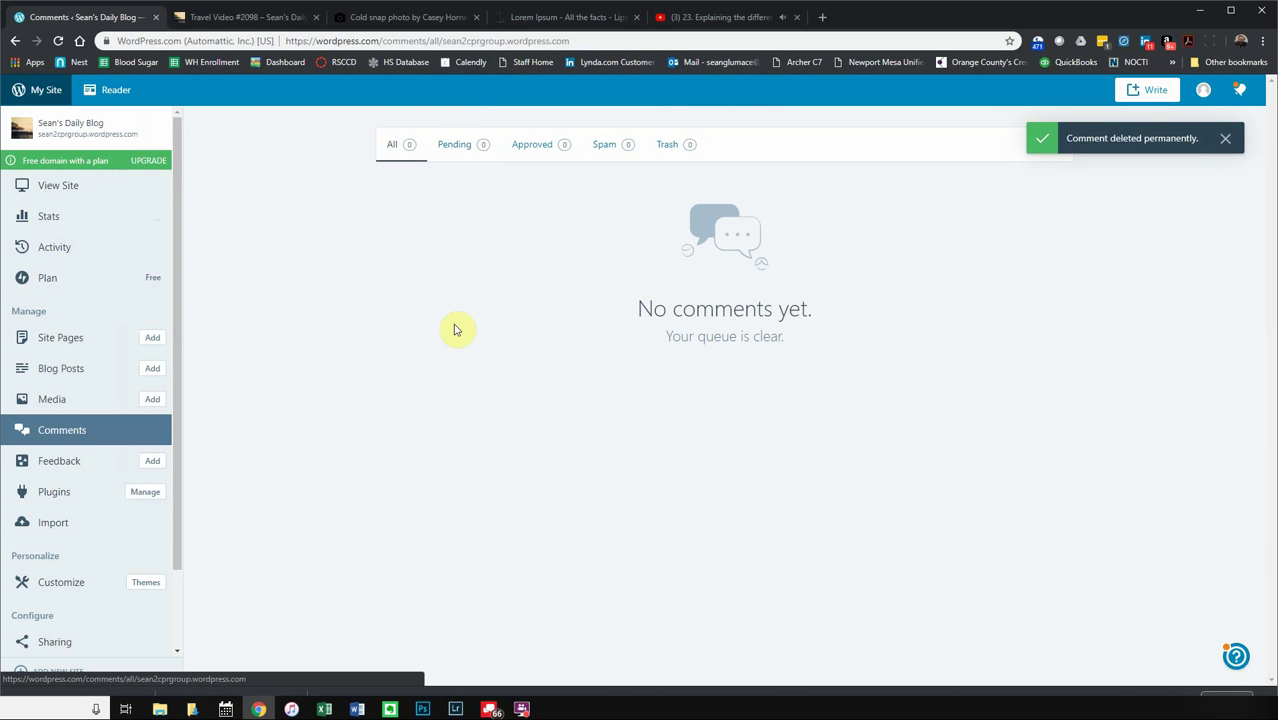
left_click(63, 461)
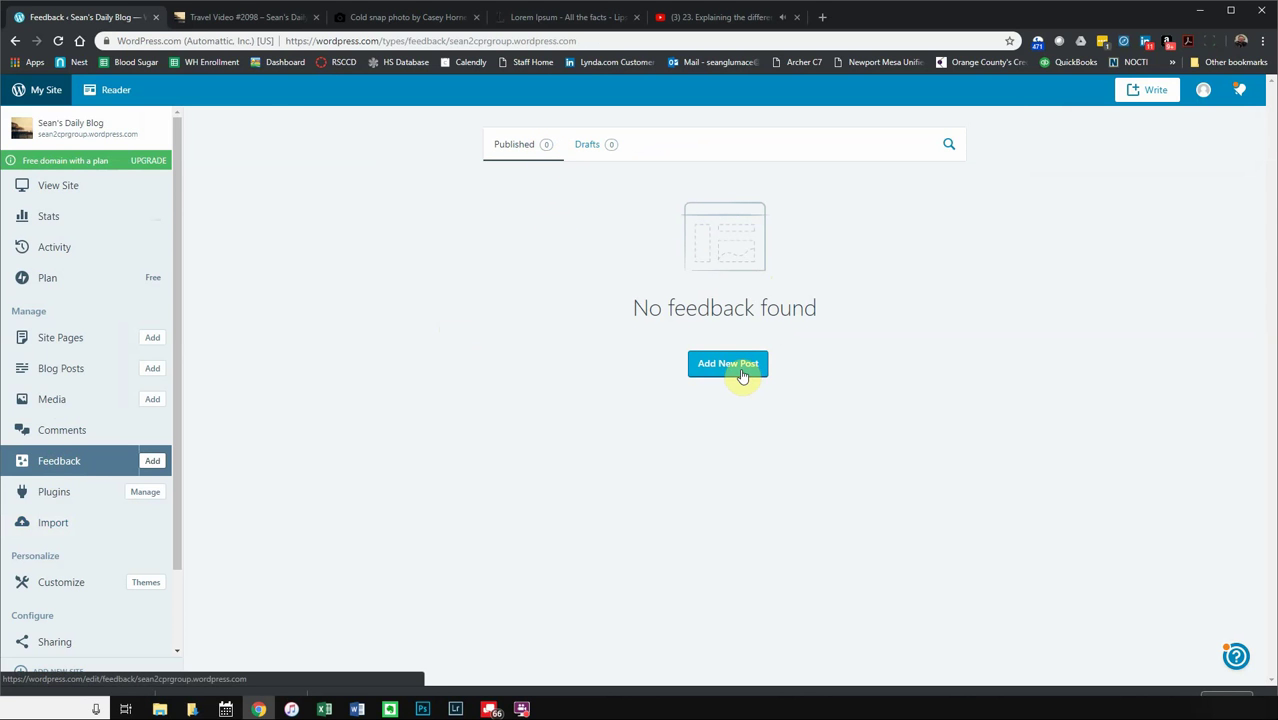
- Browse plugins, visit the Upload plugin page, then go back to the plugin browser
left_click(56, 491)
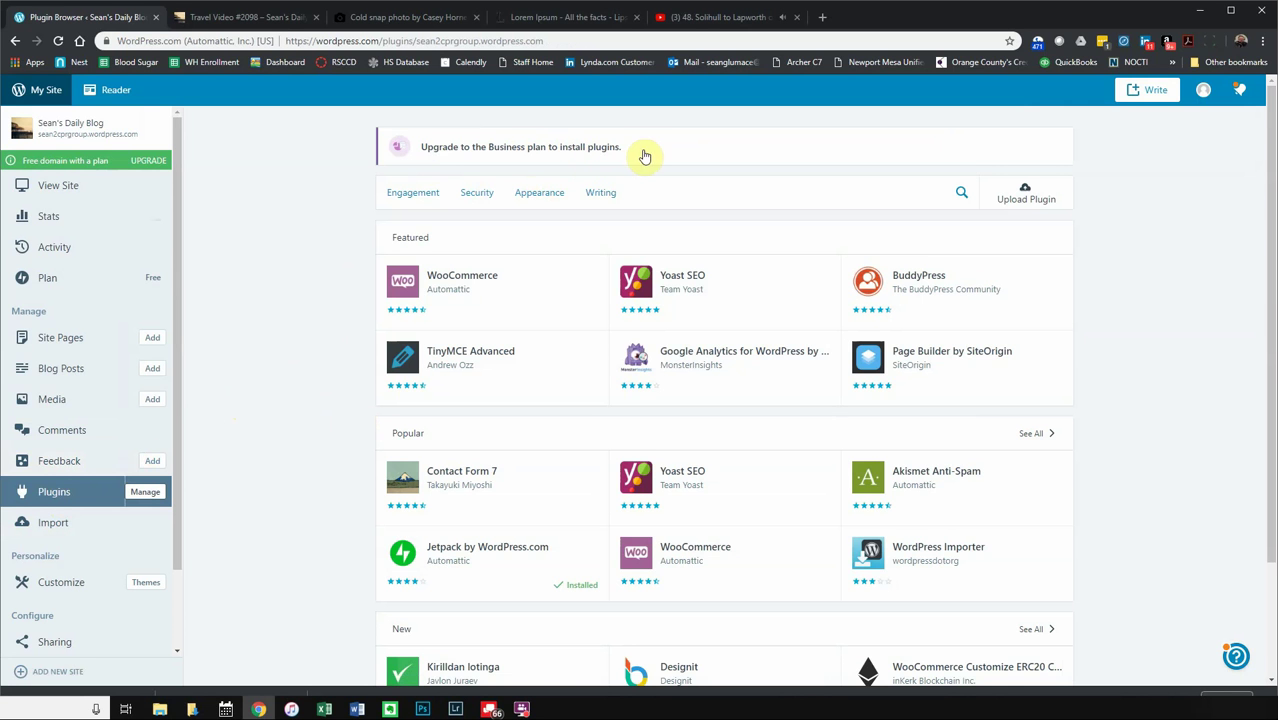
left_click(1000, 191)
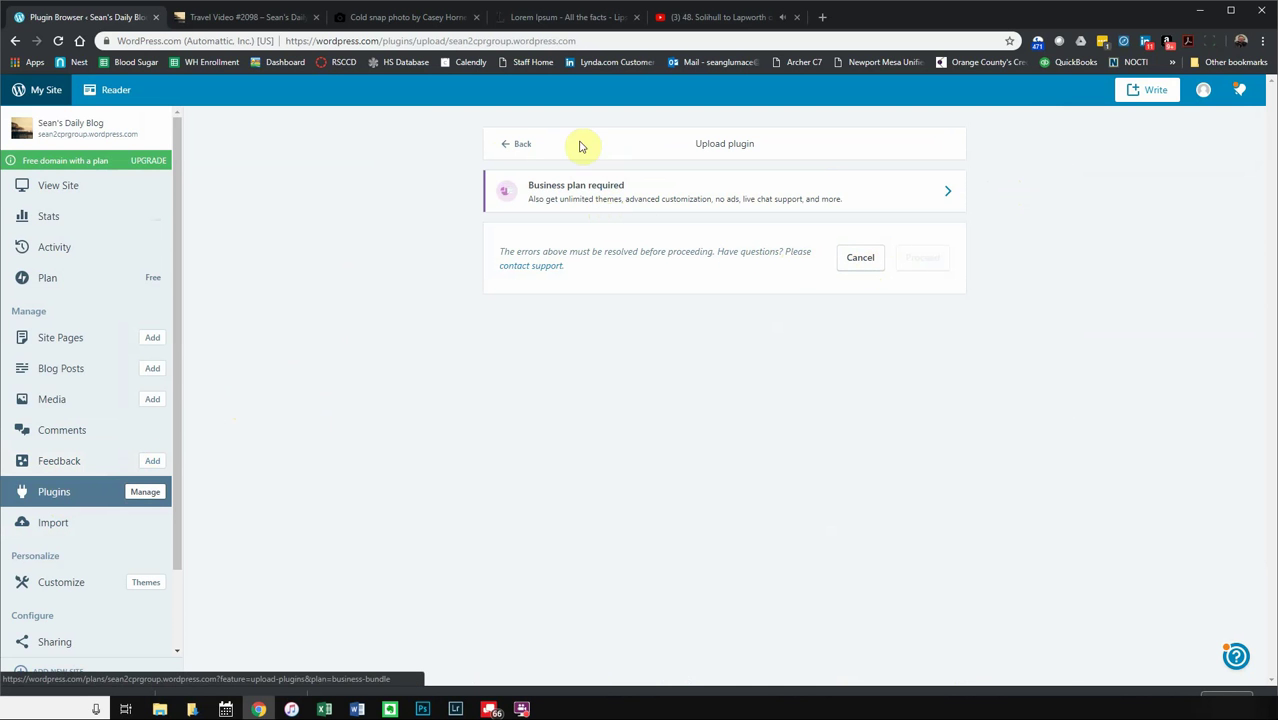
left_click(516, 146)
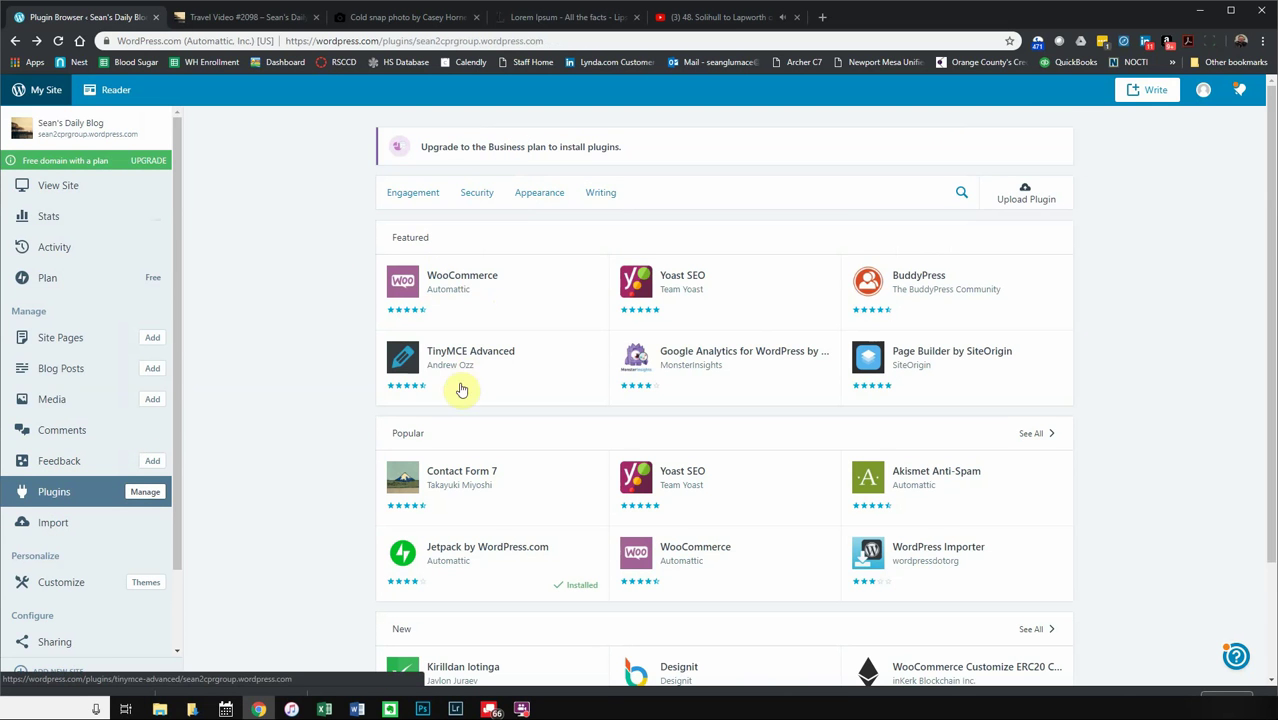
scroll(456, 491, "down", 1)
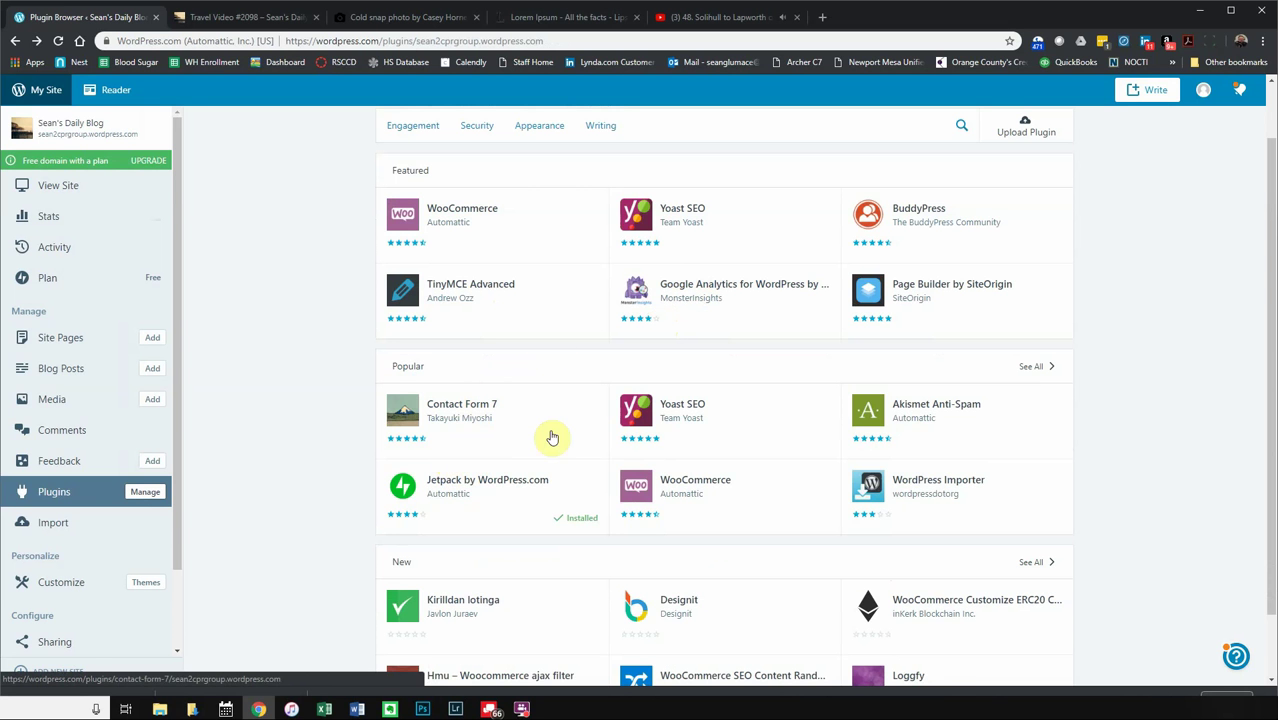
scroll(551, 430, "up", 1)
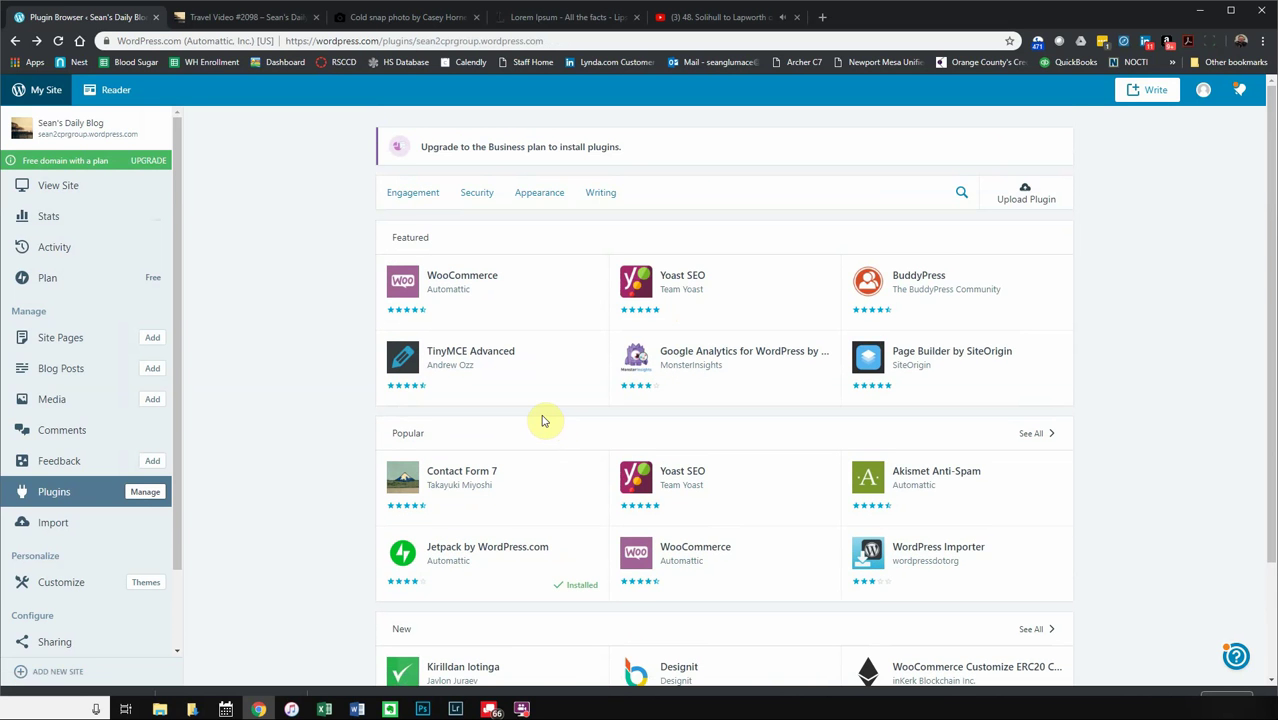
scroll(543, 420, "down", 2)
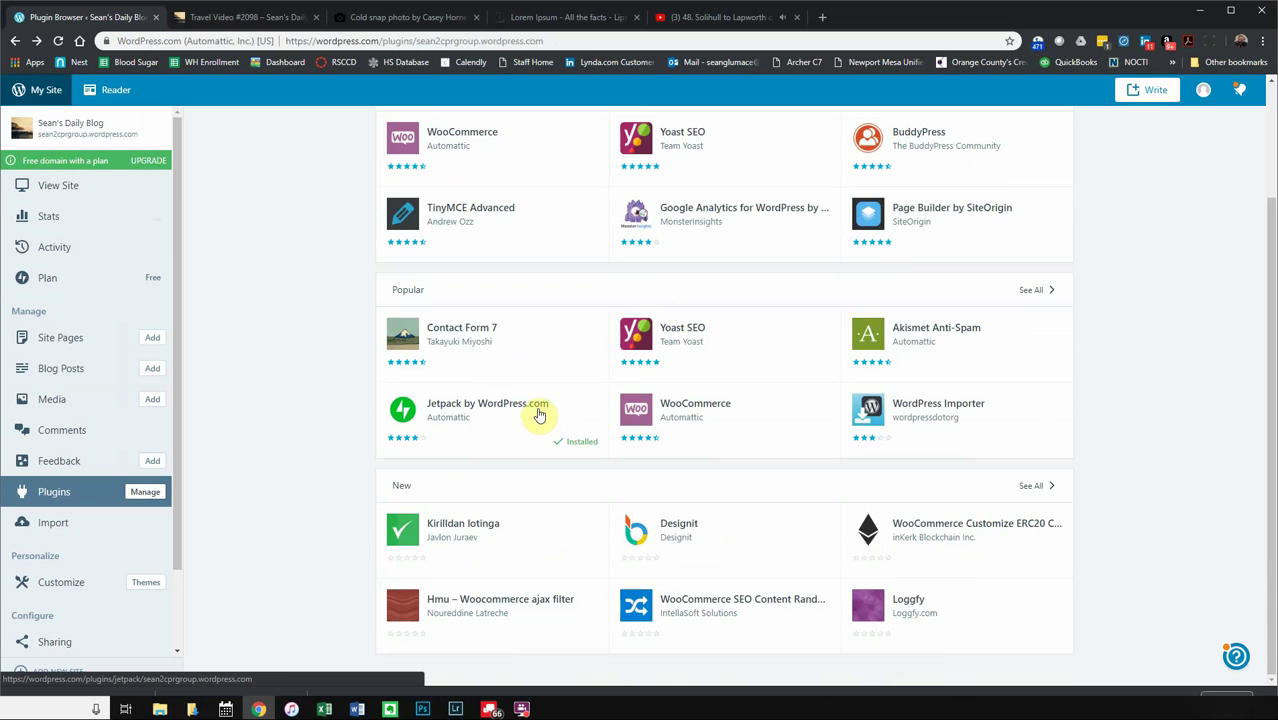
scroll(540, 415, "up", 2)
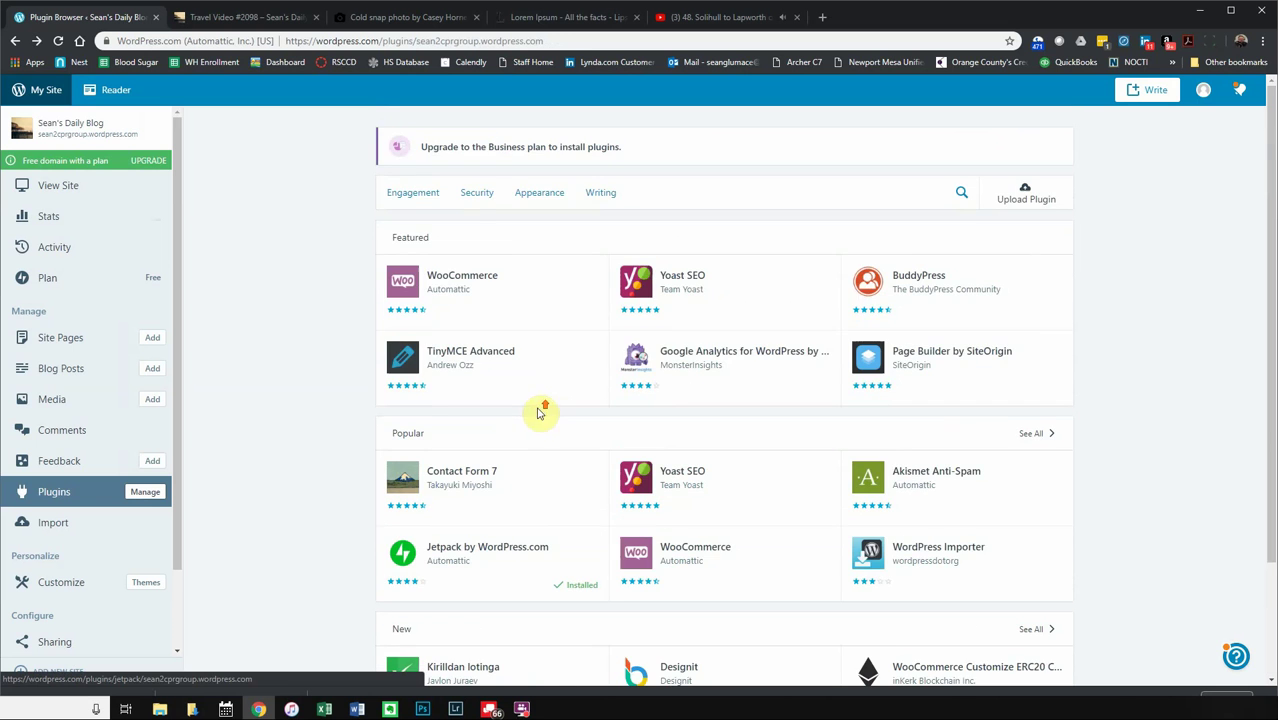
- View the Yoast SEO plugin's details, then return to the full plugin listing
left_click(658, 281)
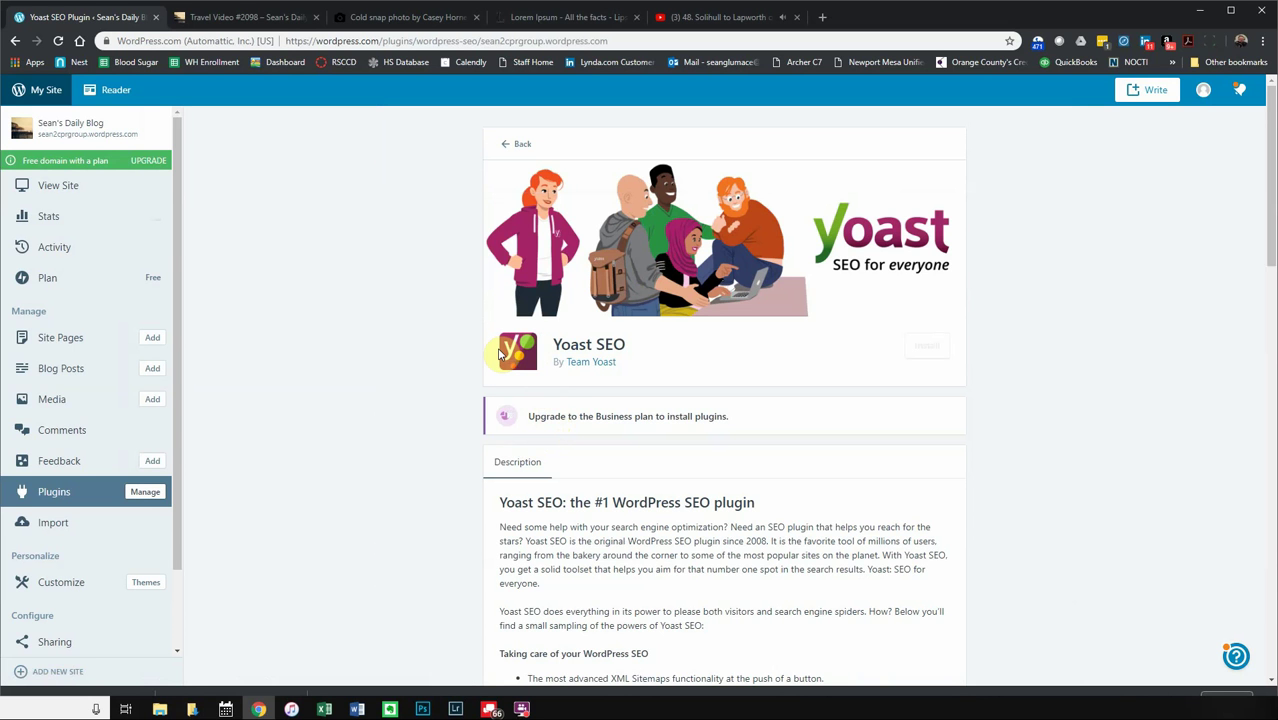
left_click(60, 491)
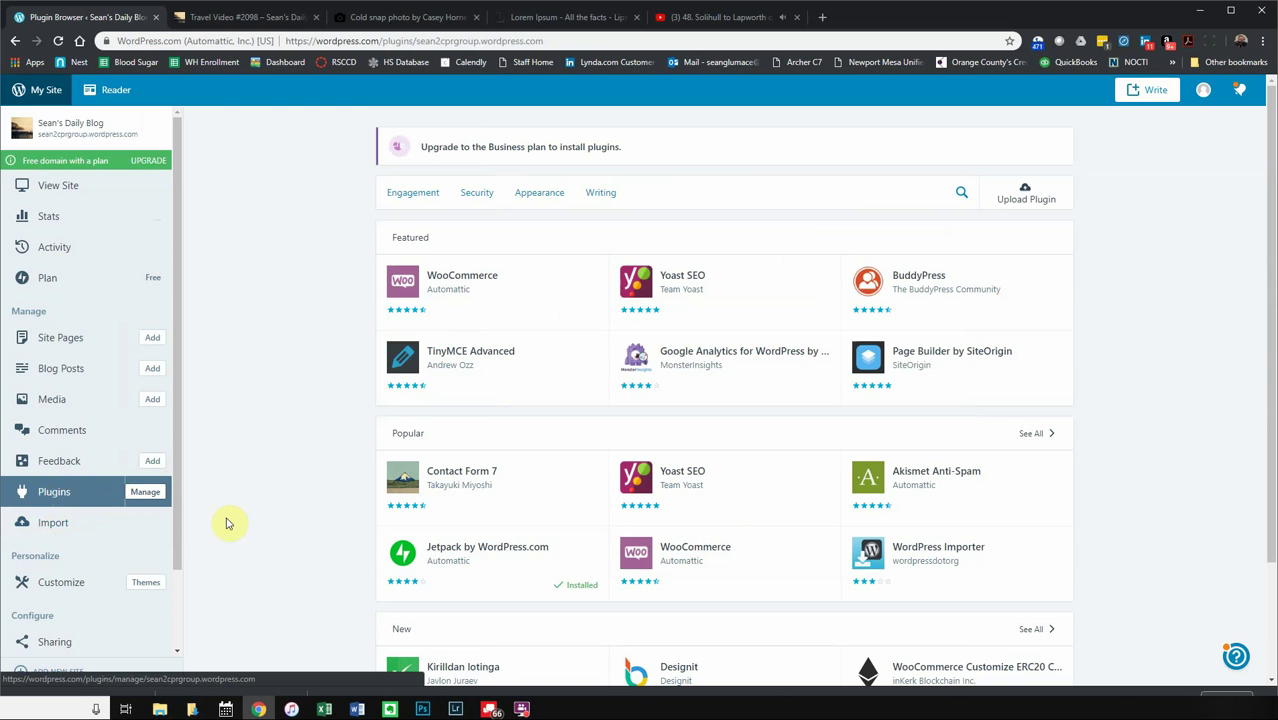
scroll(88, 503, "down", 2)
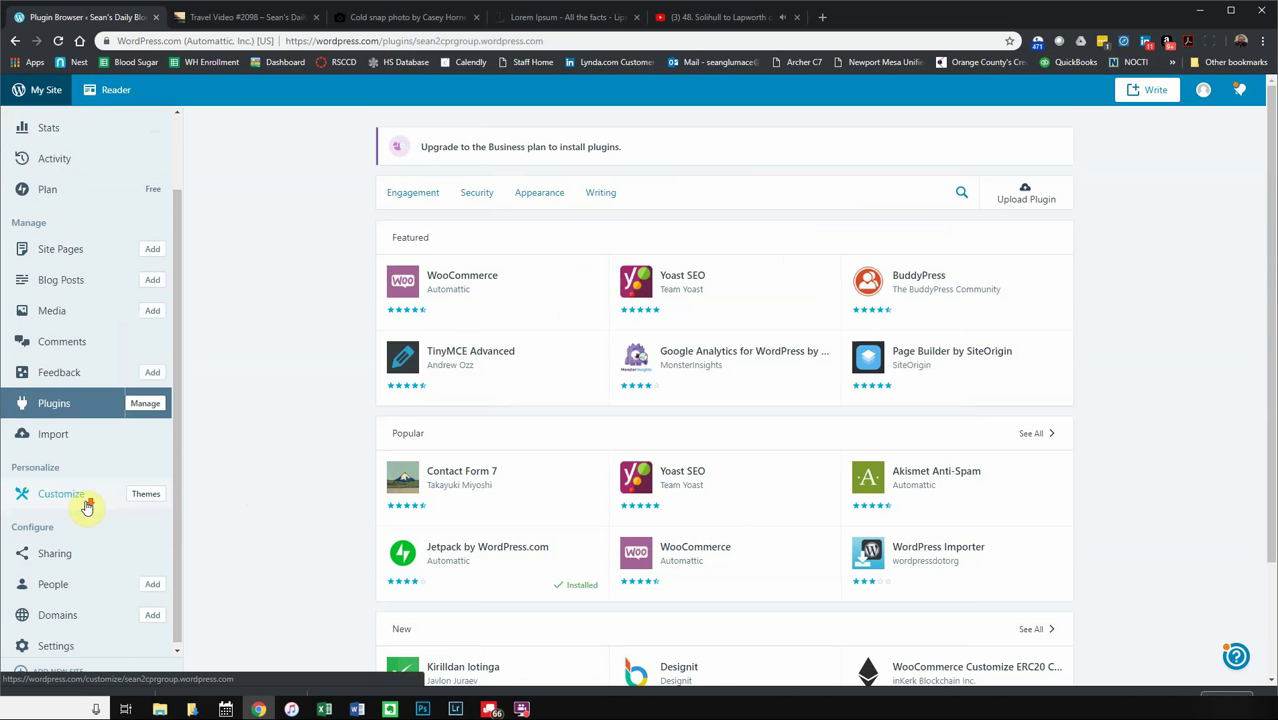
scroll(420, 450, "down", 3)
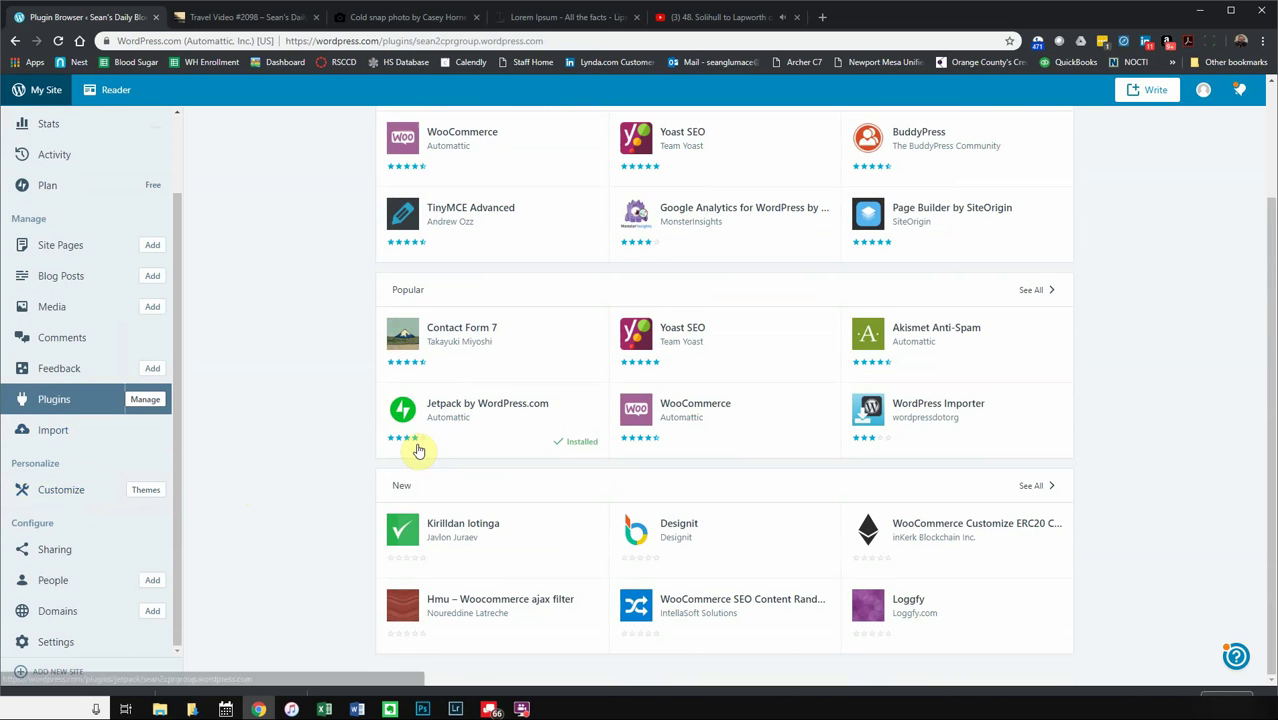
scroll(364, 428, "up", 3)
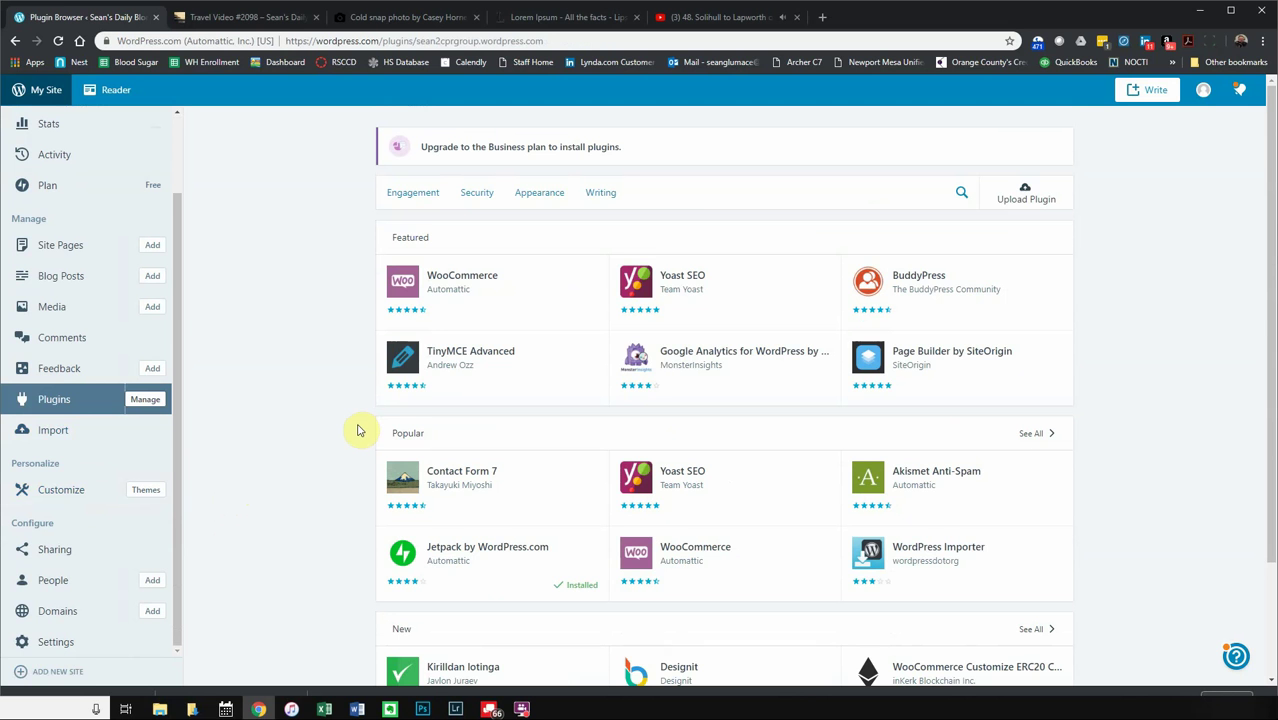
- Look over the Import, Sharing and People pages, then show Domains with the primary wordpress.com address
left_click(70, 445)
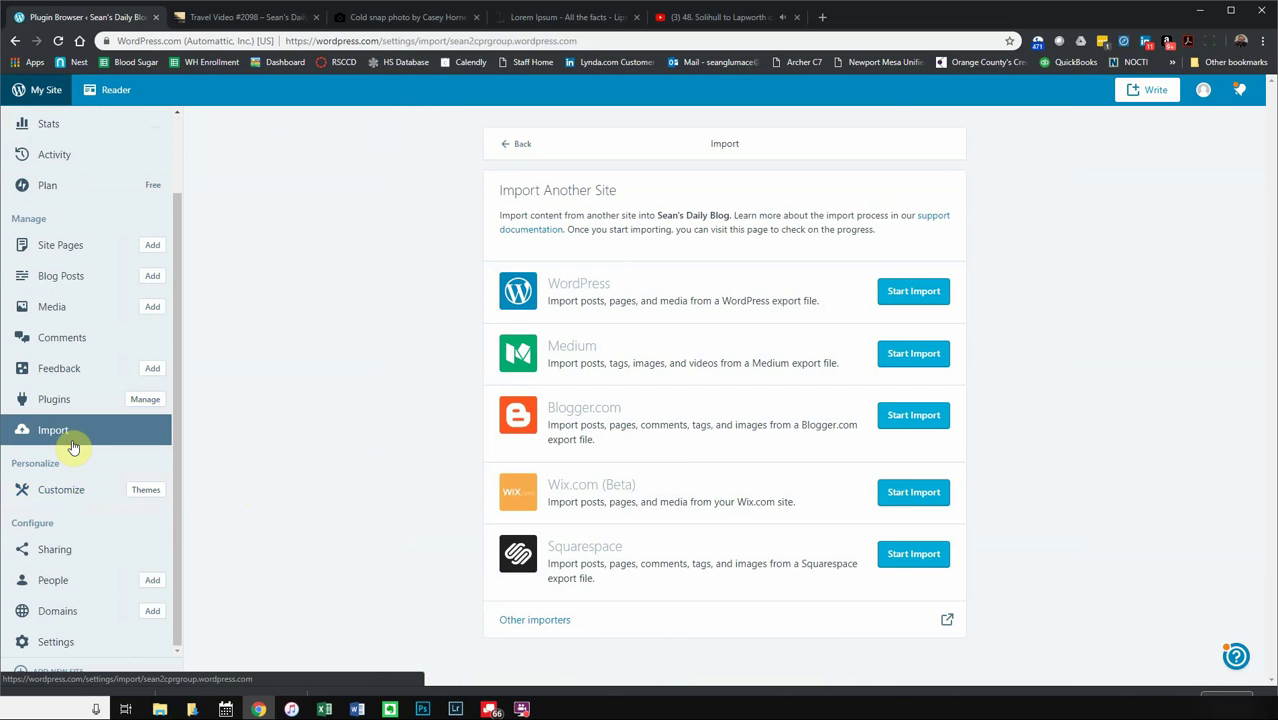
left_click(81, 554)
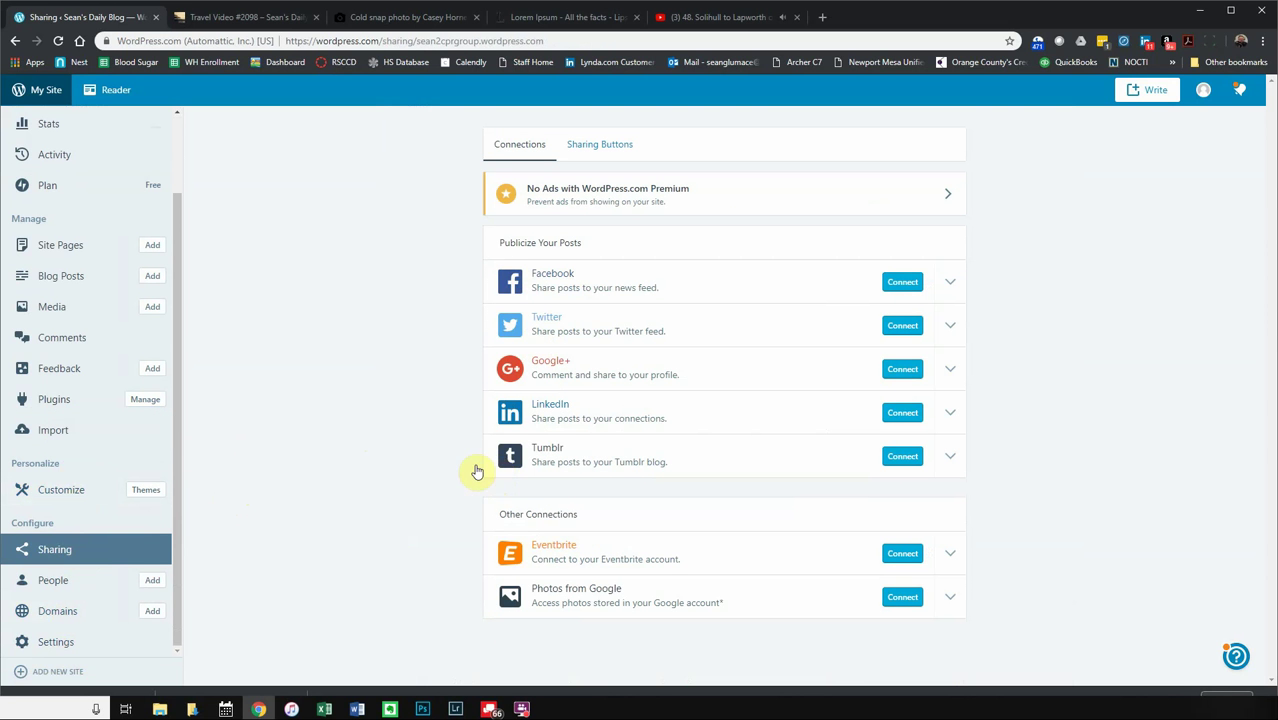
left_click(75, 577)
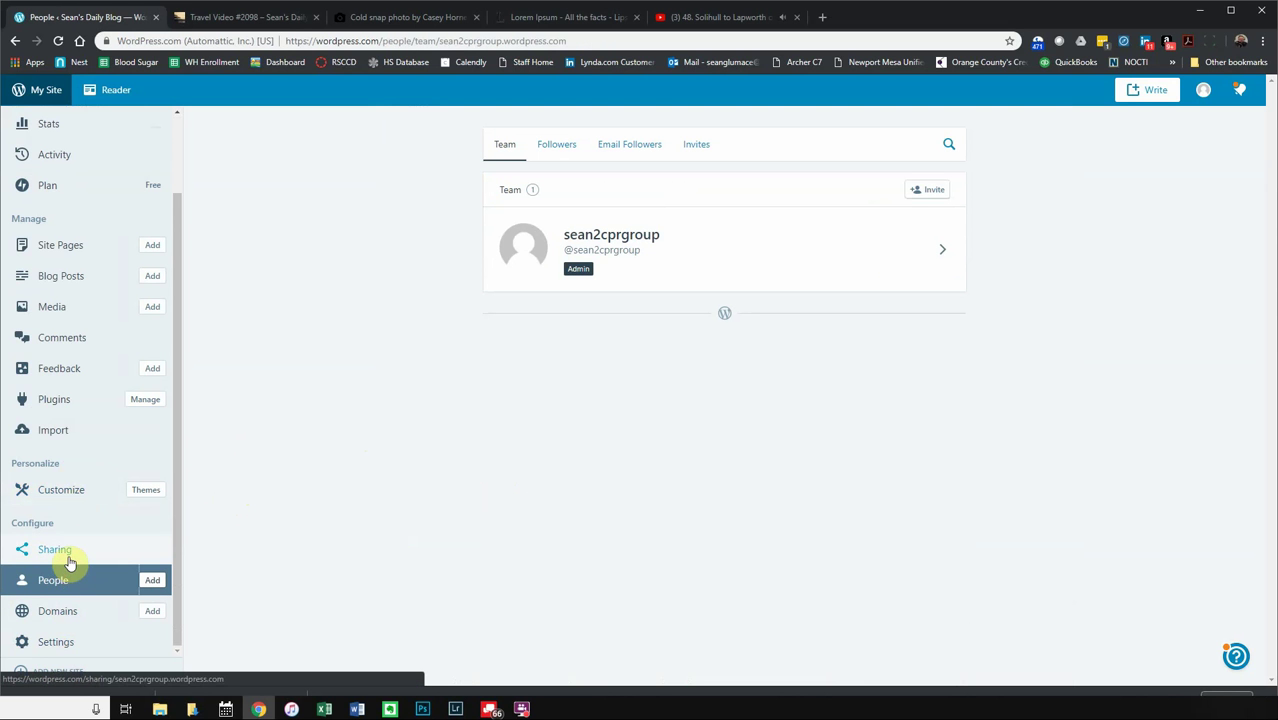
left_click(68, 622)
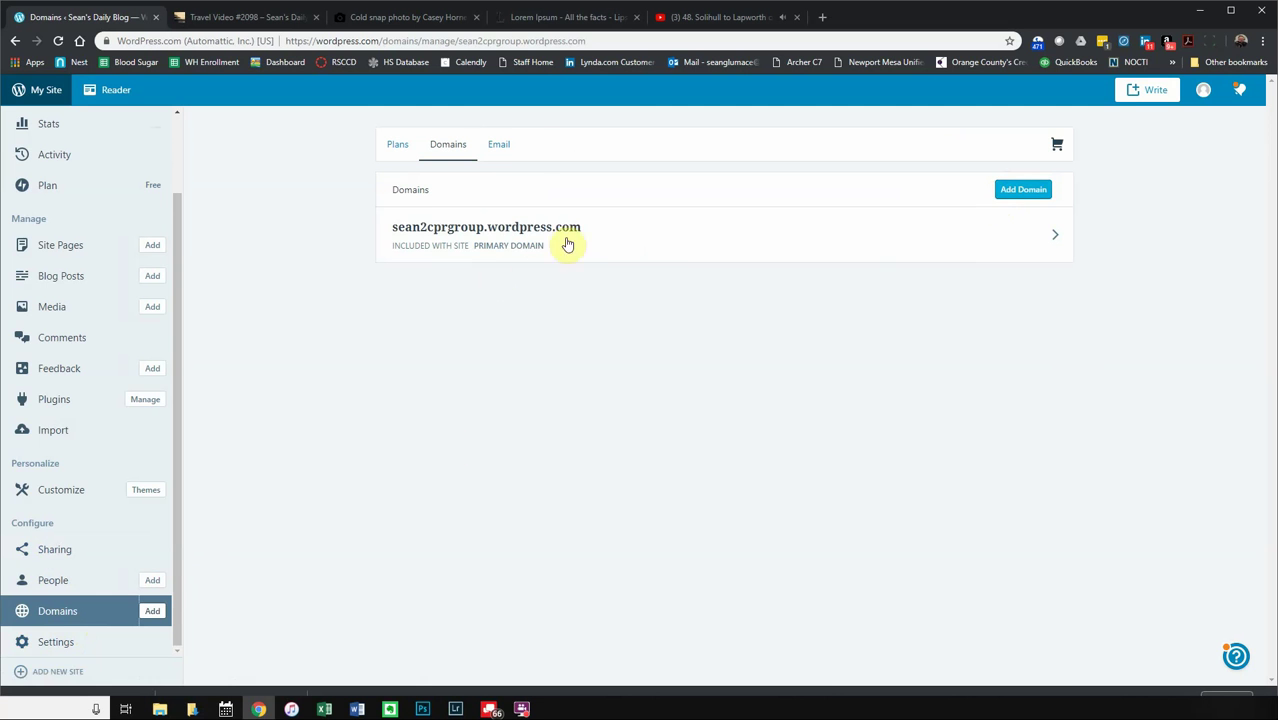
left_click(507, 148)
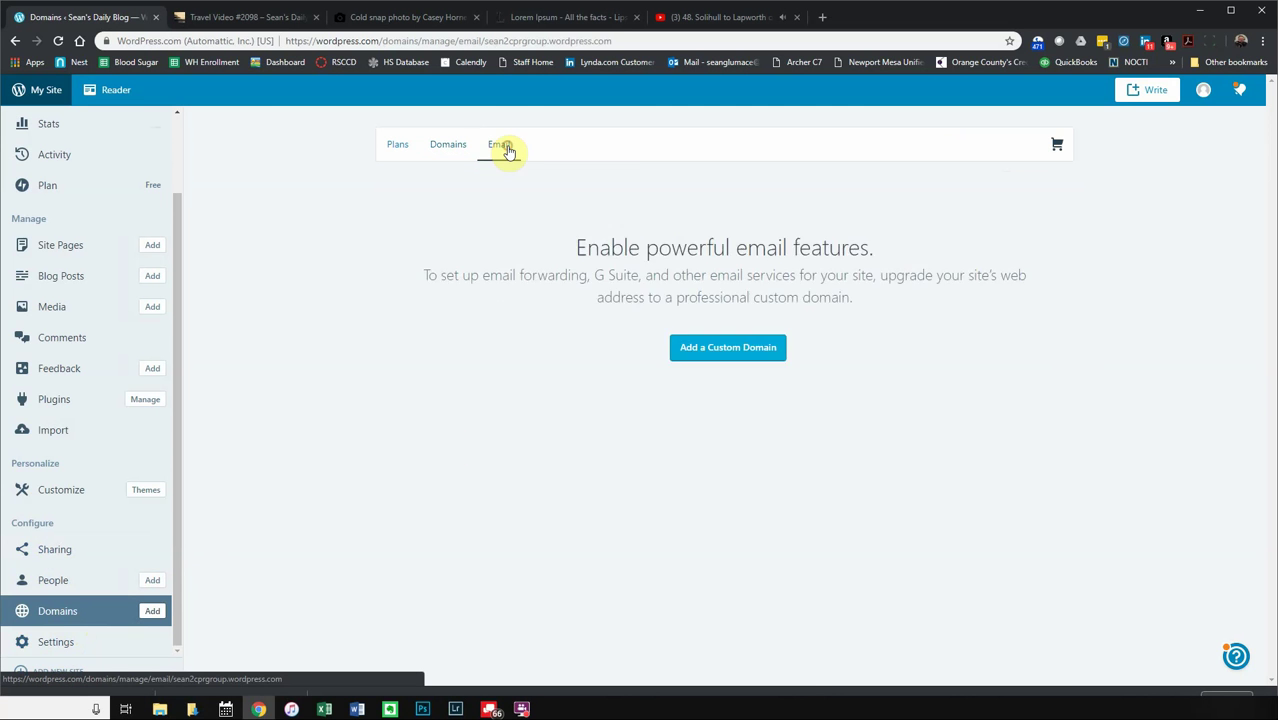
left_click(406, 154)
left_click(446, 150)
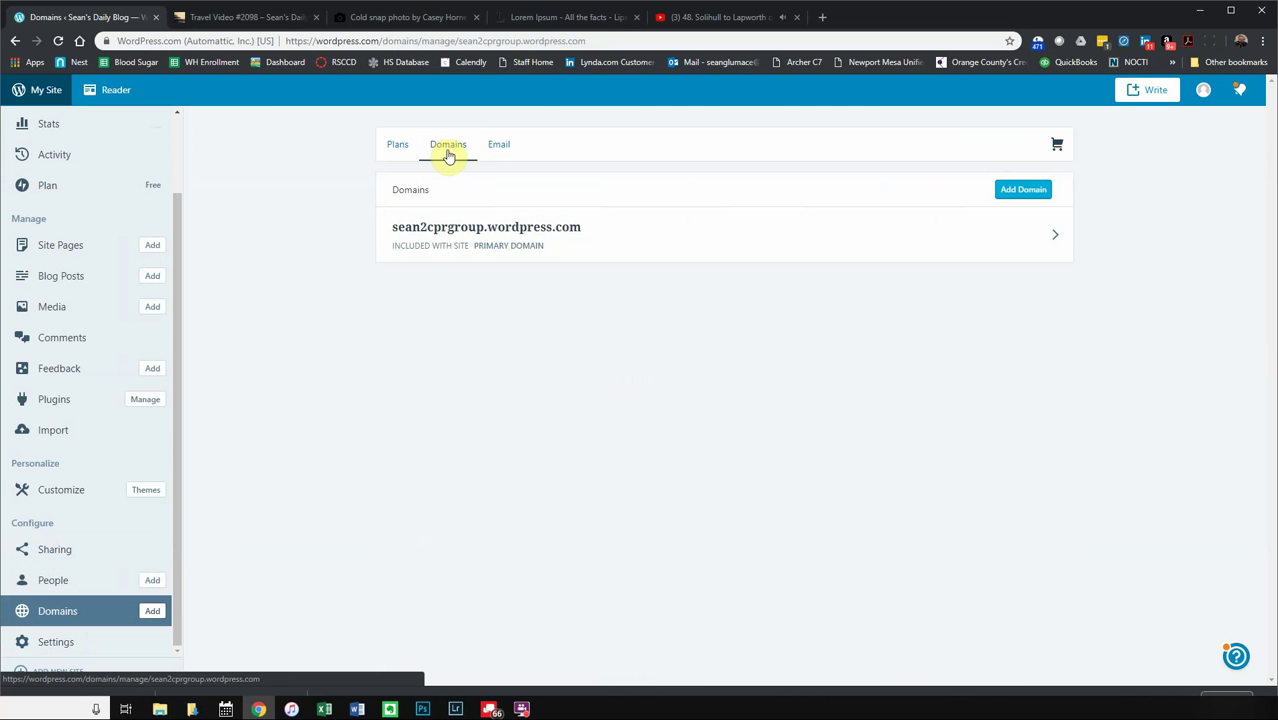
left_click(399, 157)
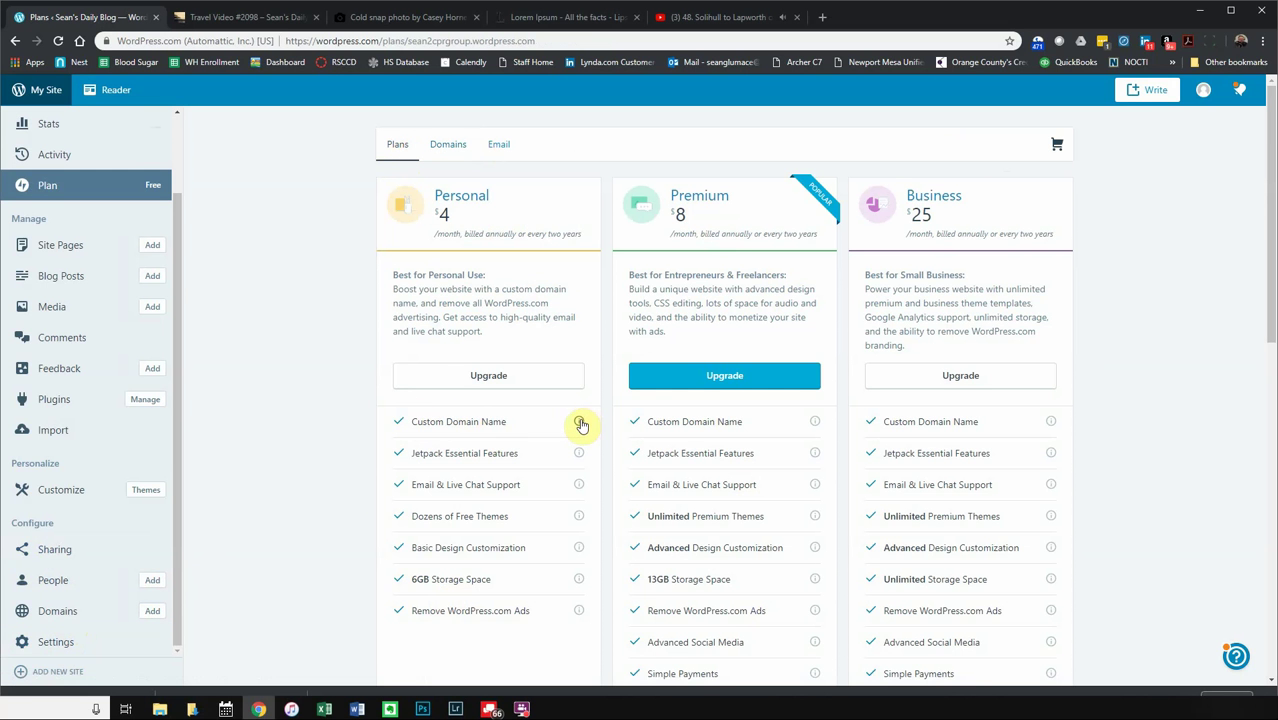
mouse_move(581, 425)
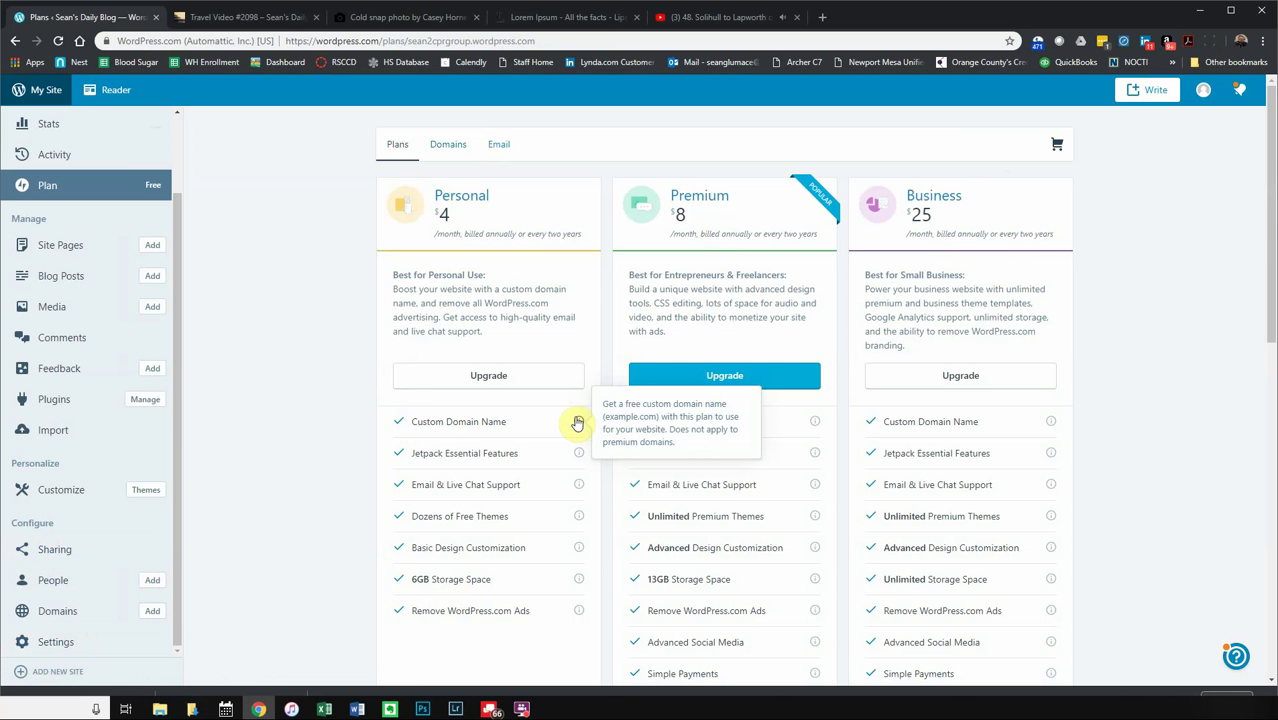
left_click(446, 157)
left_click(408, 148)
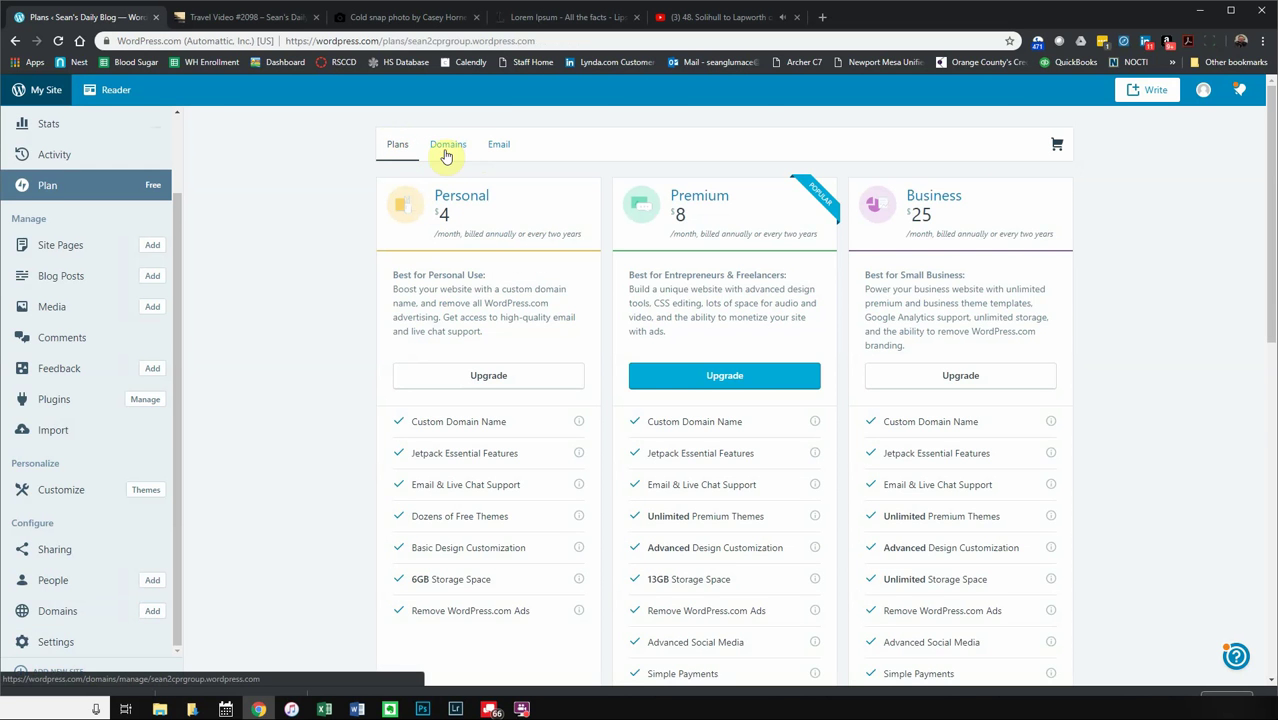
left_click(446, 157)
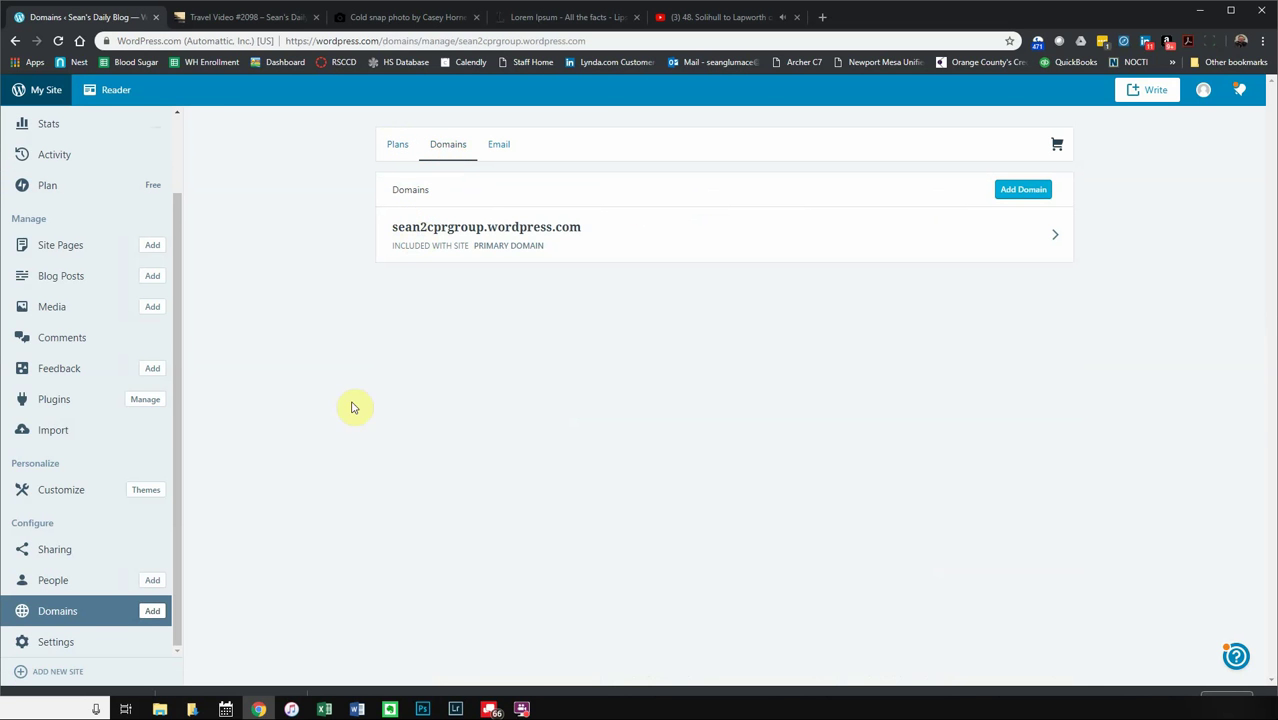
- Scroll through the General settings from title and tagline down to Privacy, then browse the theme gallery
left_click(75, 642)
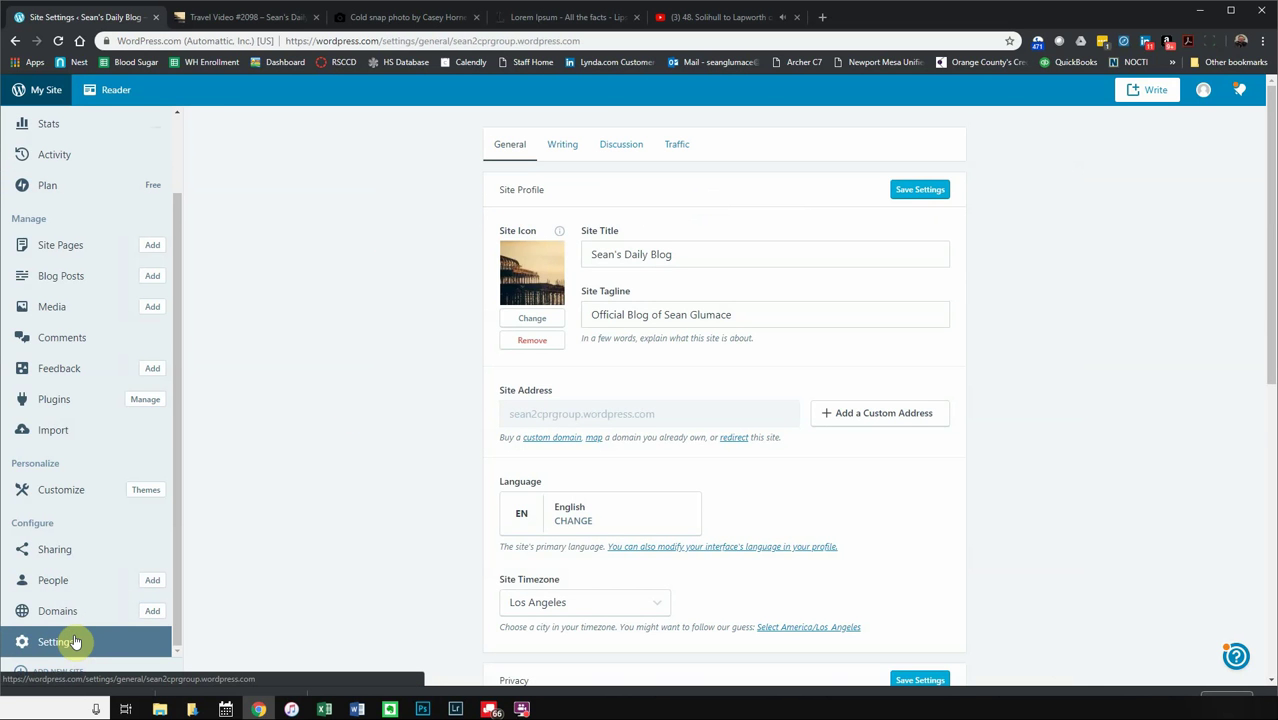
scroll(463, 474, "down", 3)
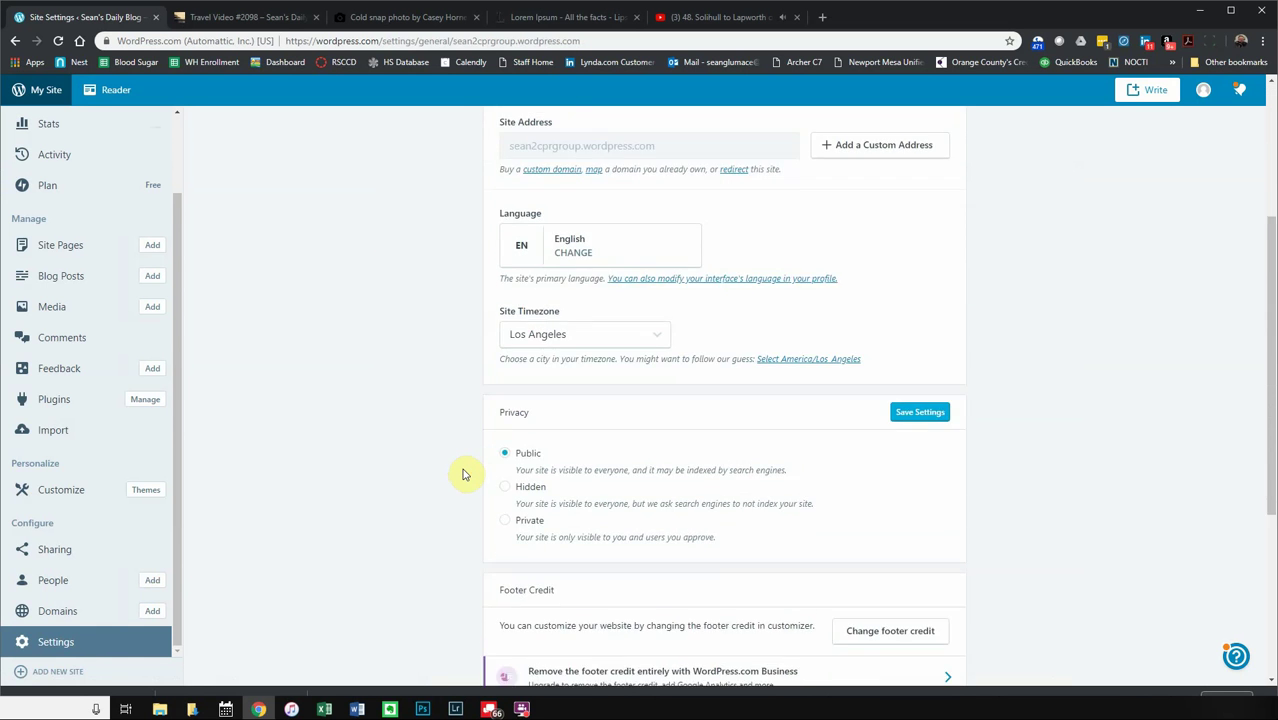
scroll(463, 474, "down", 4)
scroll(462, 462, "up", 7)
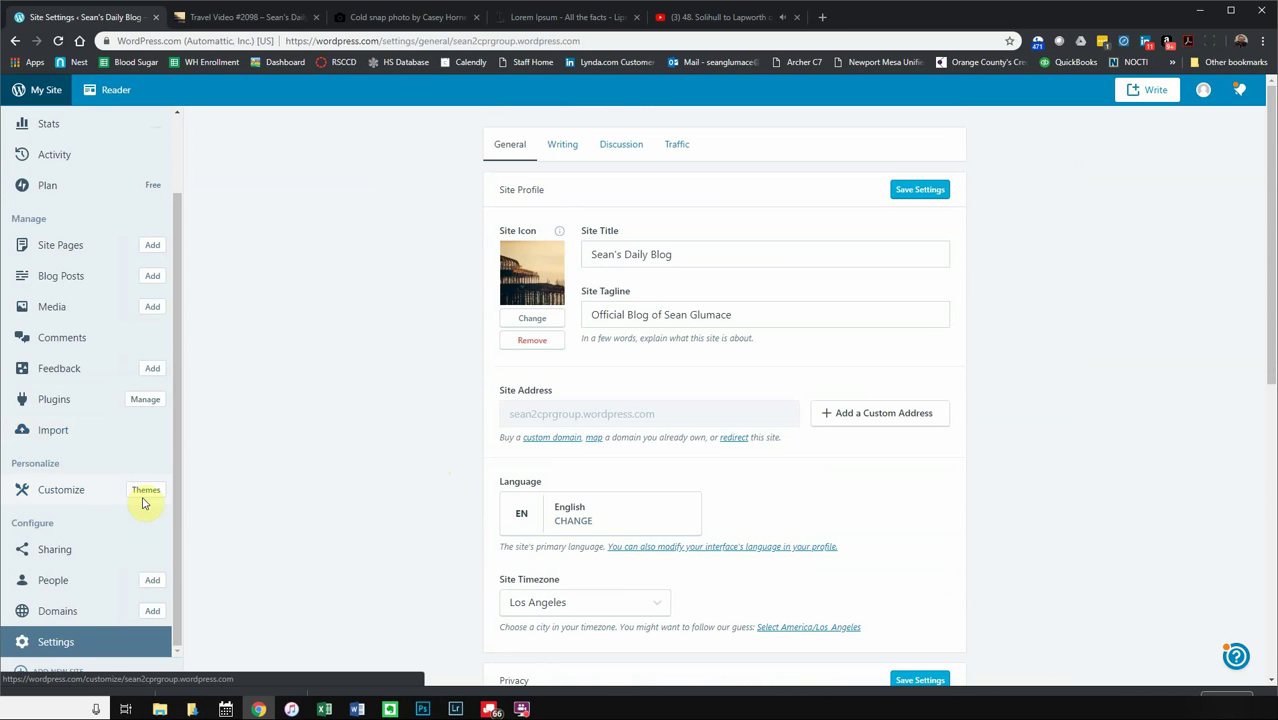
left_click(145, 491)
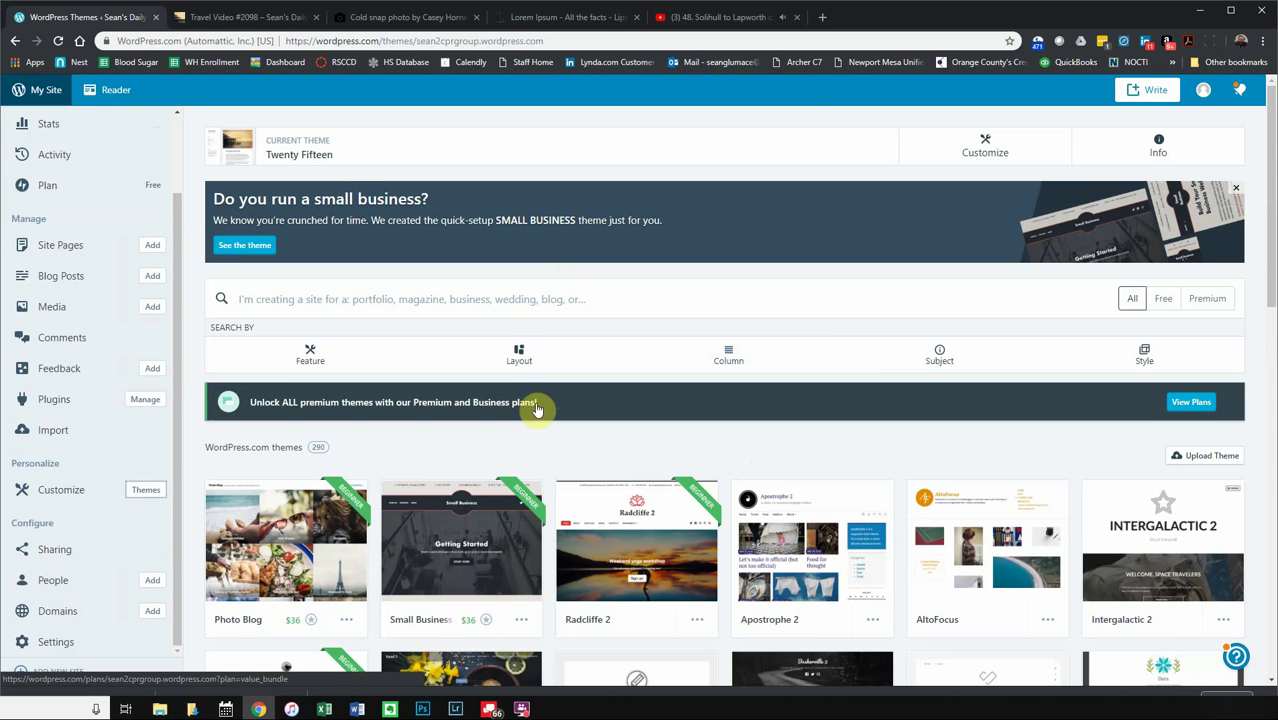
scroll(536, 408, "down", 2)
scroll(530, 410, "down", 1)
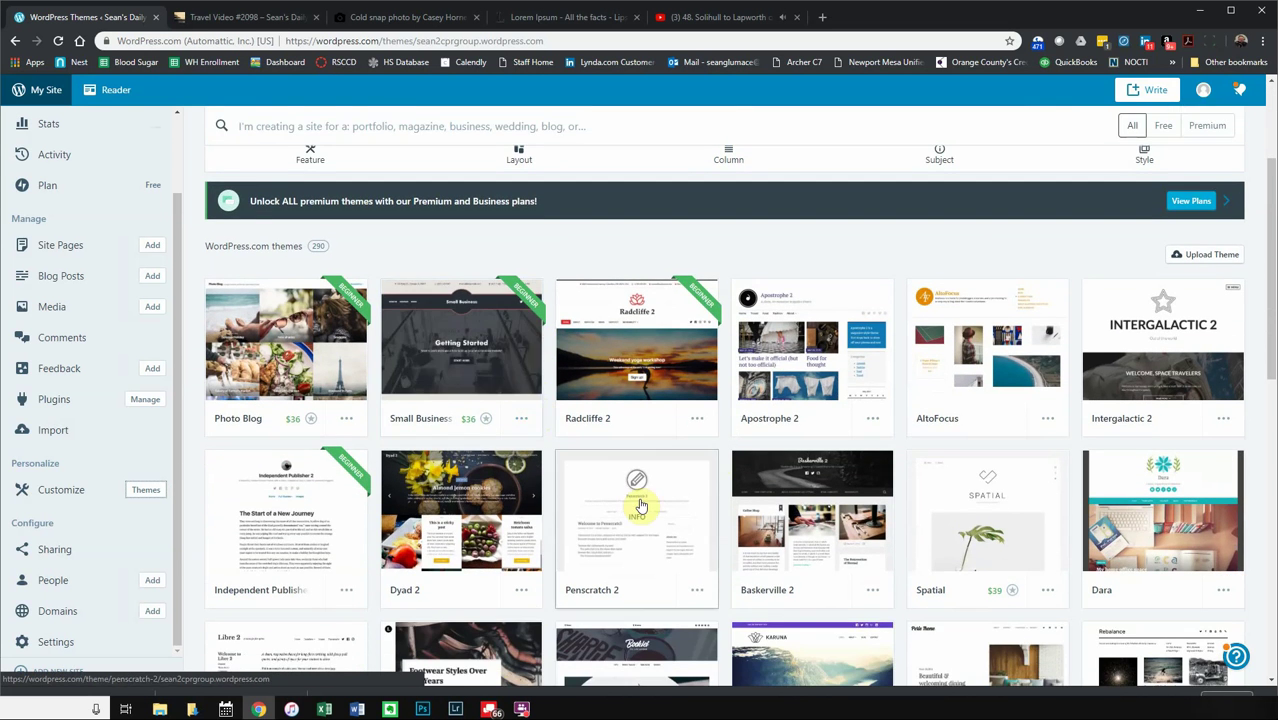
scroll(692, 438, "up", 3)
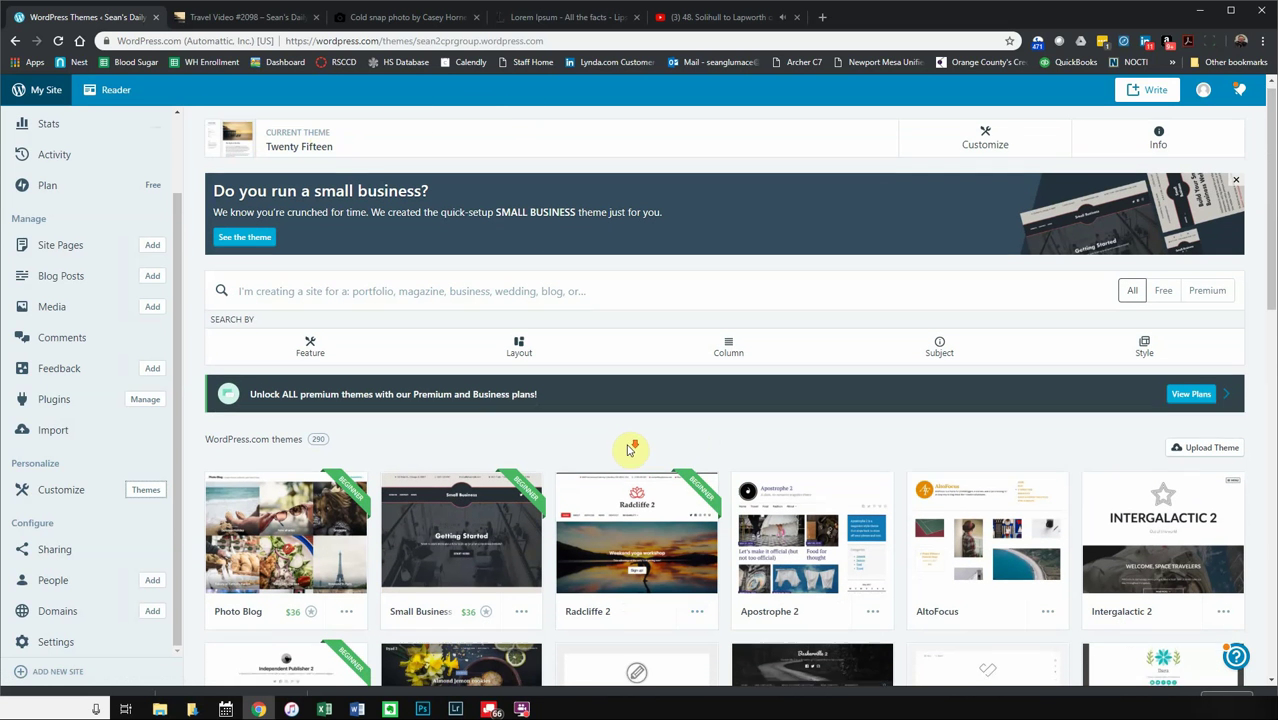
scroll(630, 440, "down", 3)
scroll(660, 410, "down", 1)
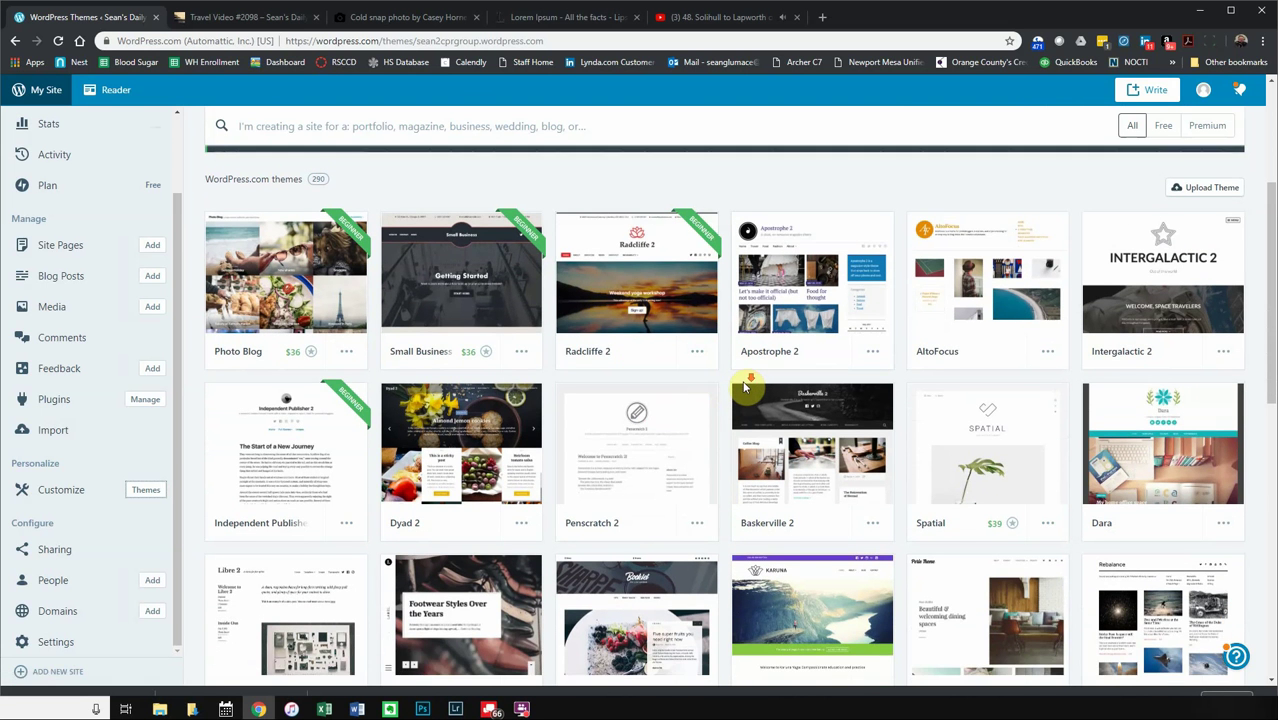
scroll(745, 388, "down", 1)
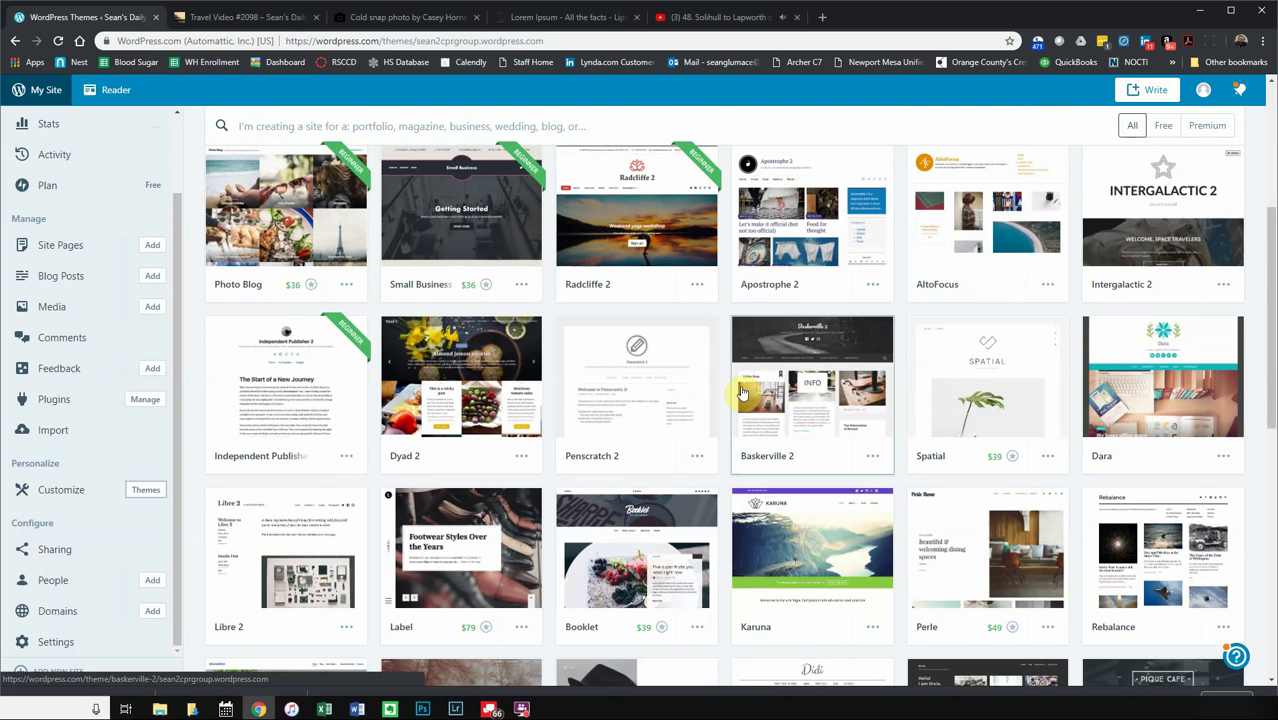
scroll(742, 392, "down", 14)
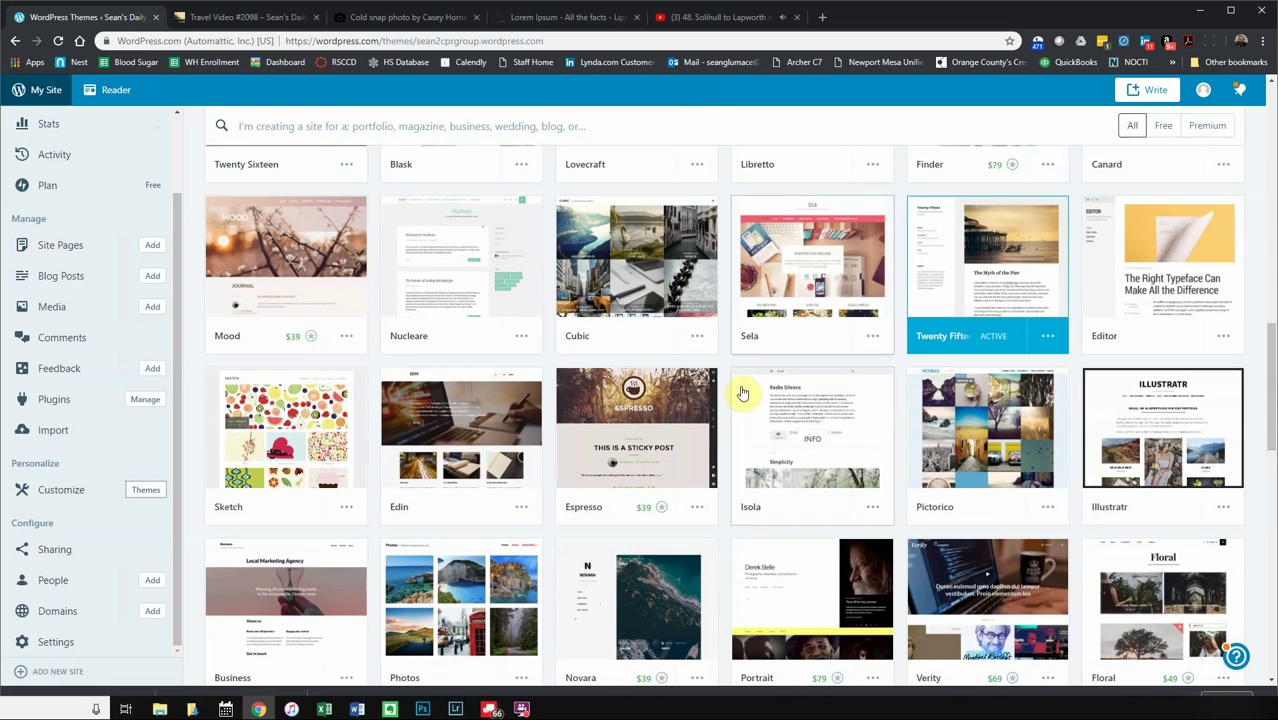
scroll(742, 392, "down", 1)
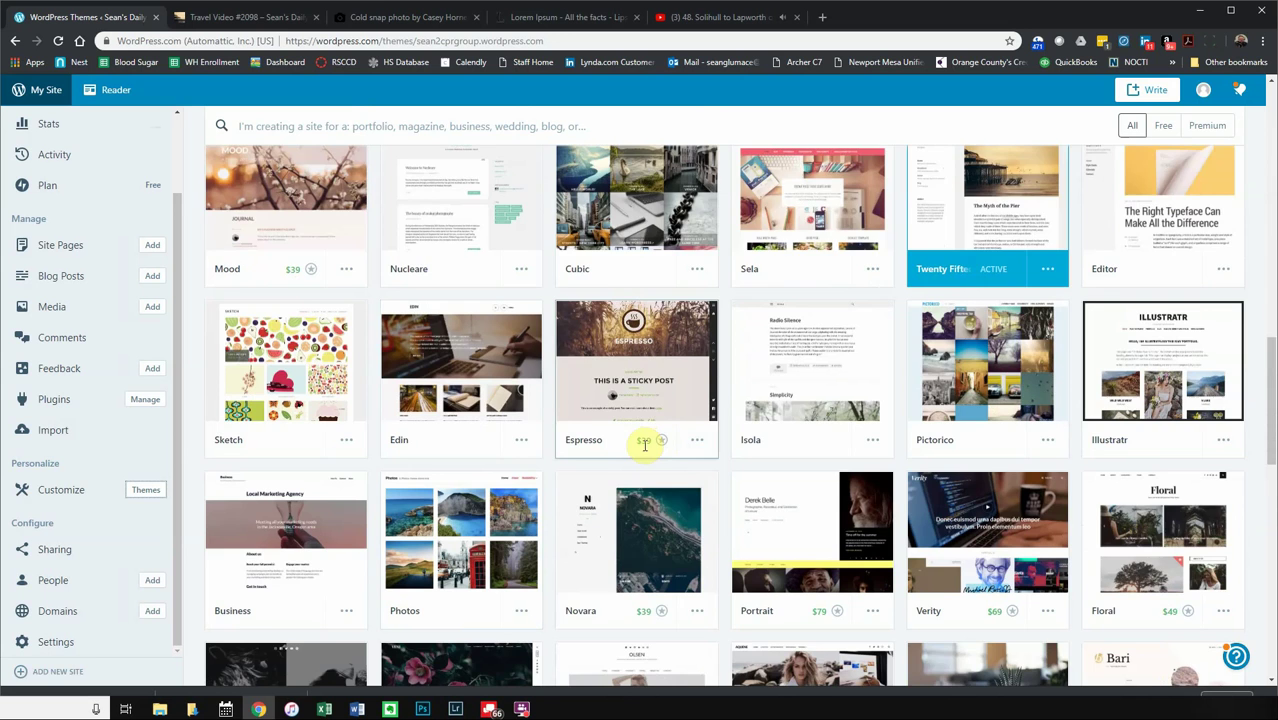
scroll(652, 452, "down", 5)
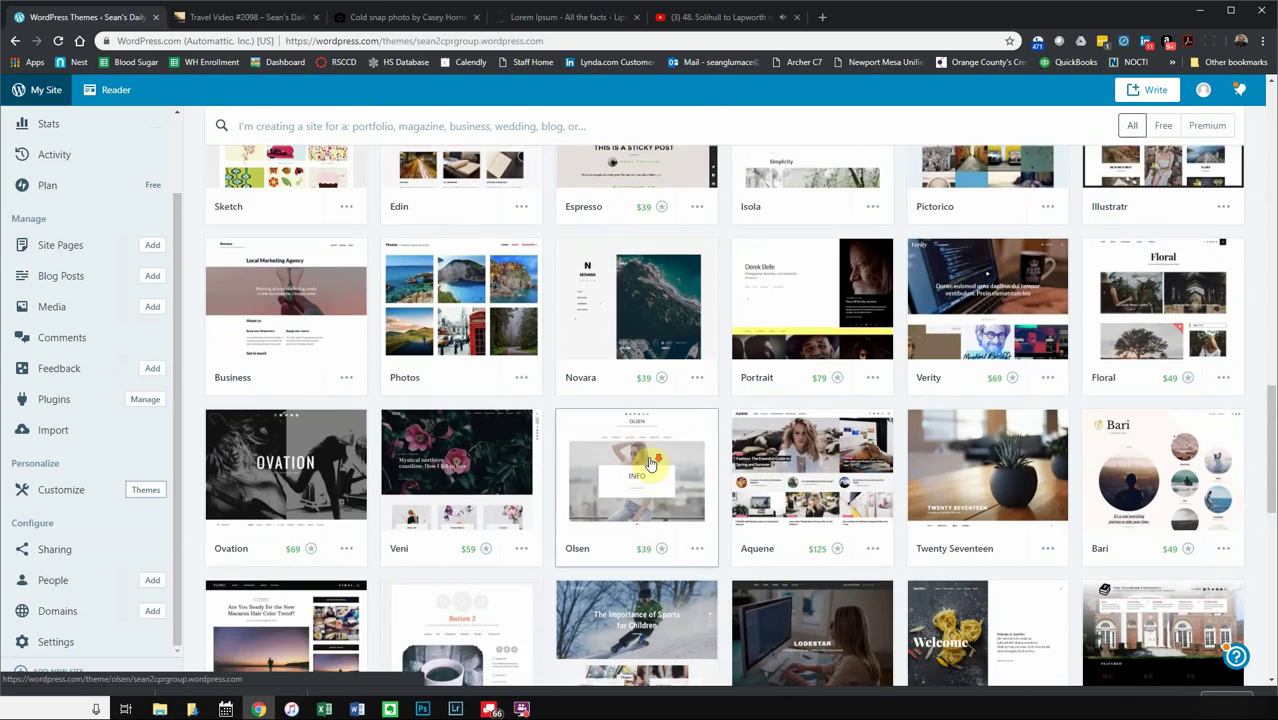
scroll(650, 462, "down", 1)
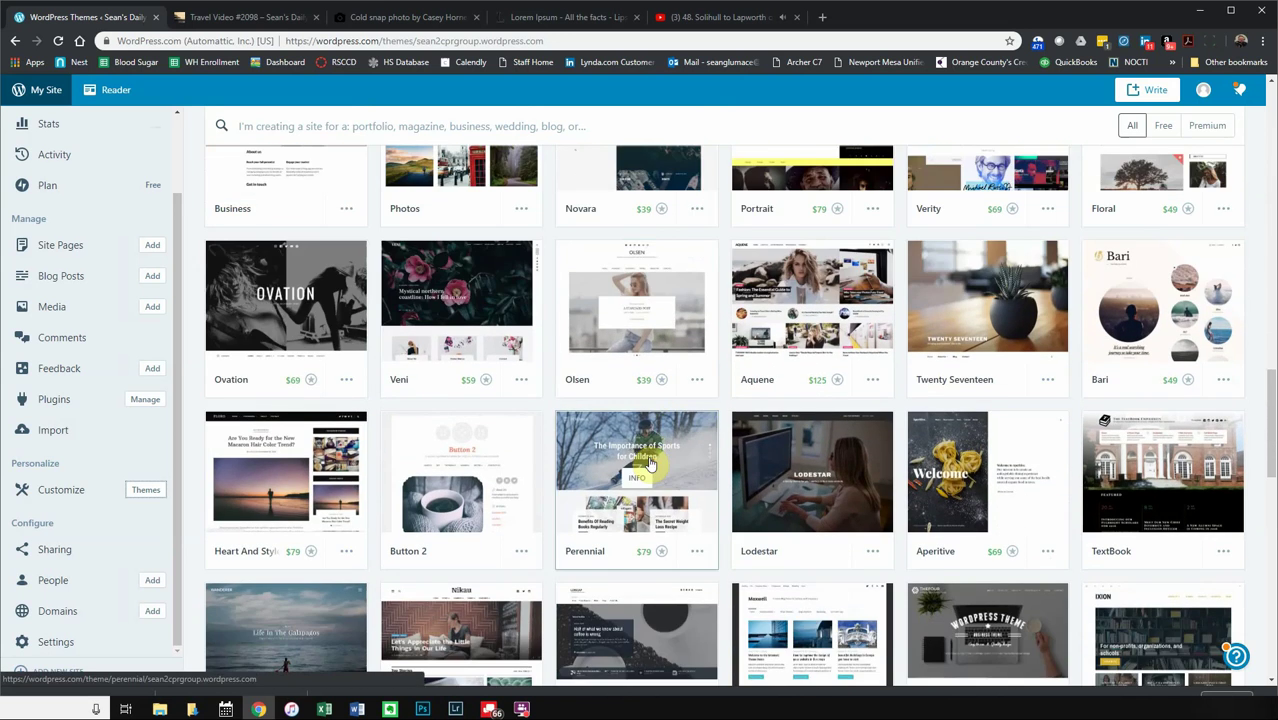
scroll(636, 455, "up", 10)
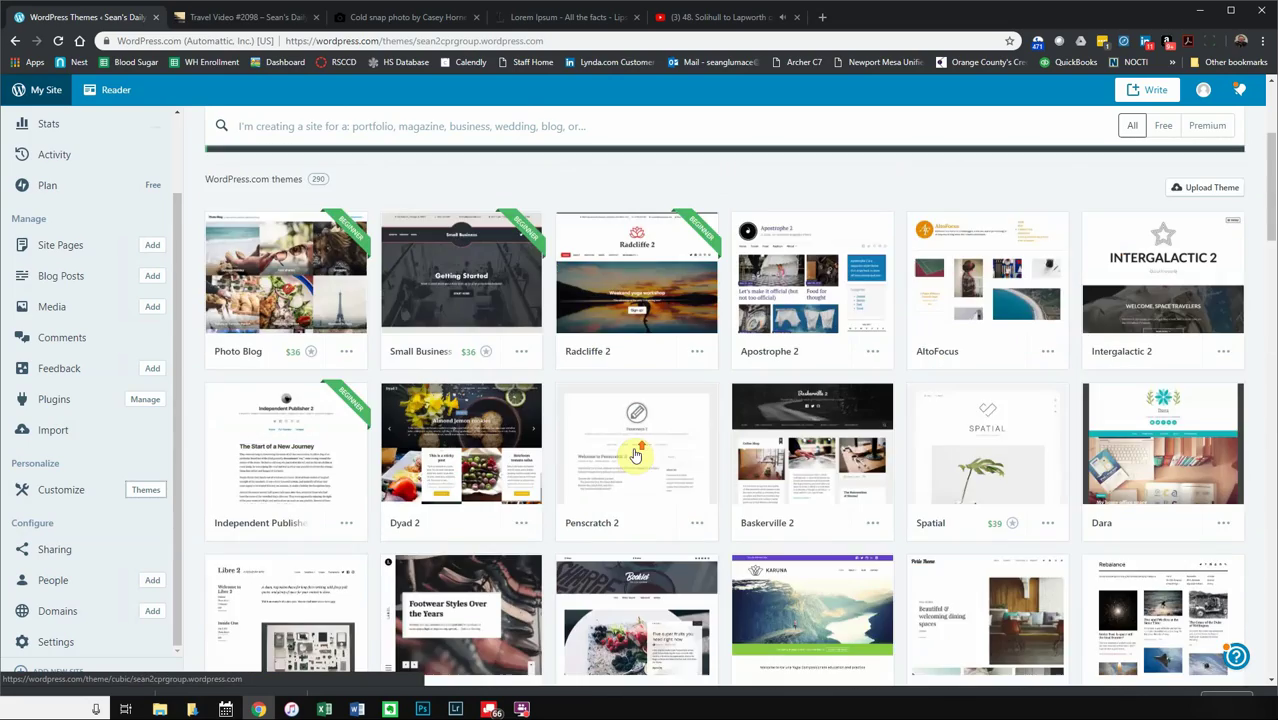
scroll(632, 446, "up", 3)
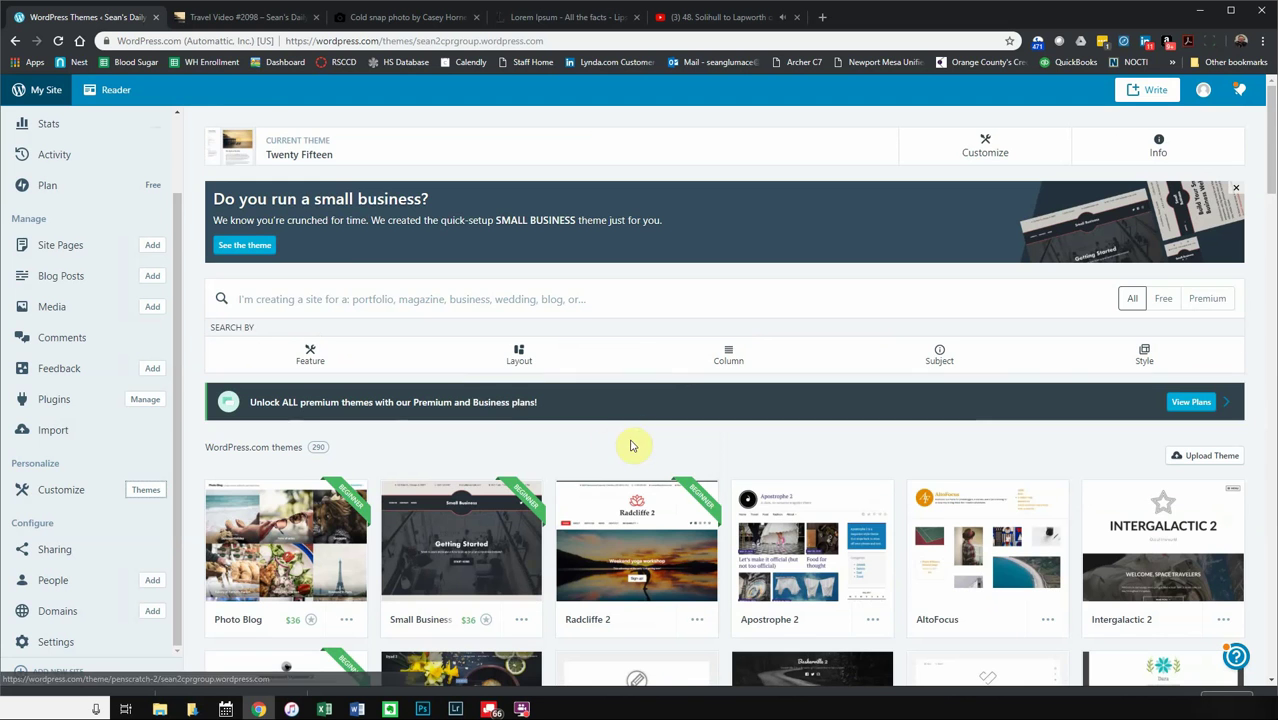
left_click(273, 299)
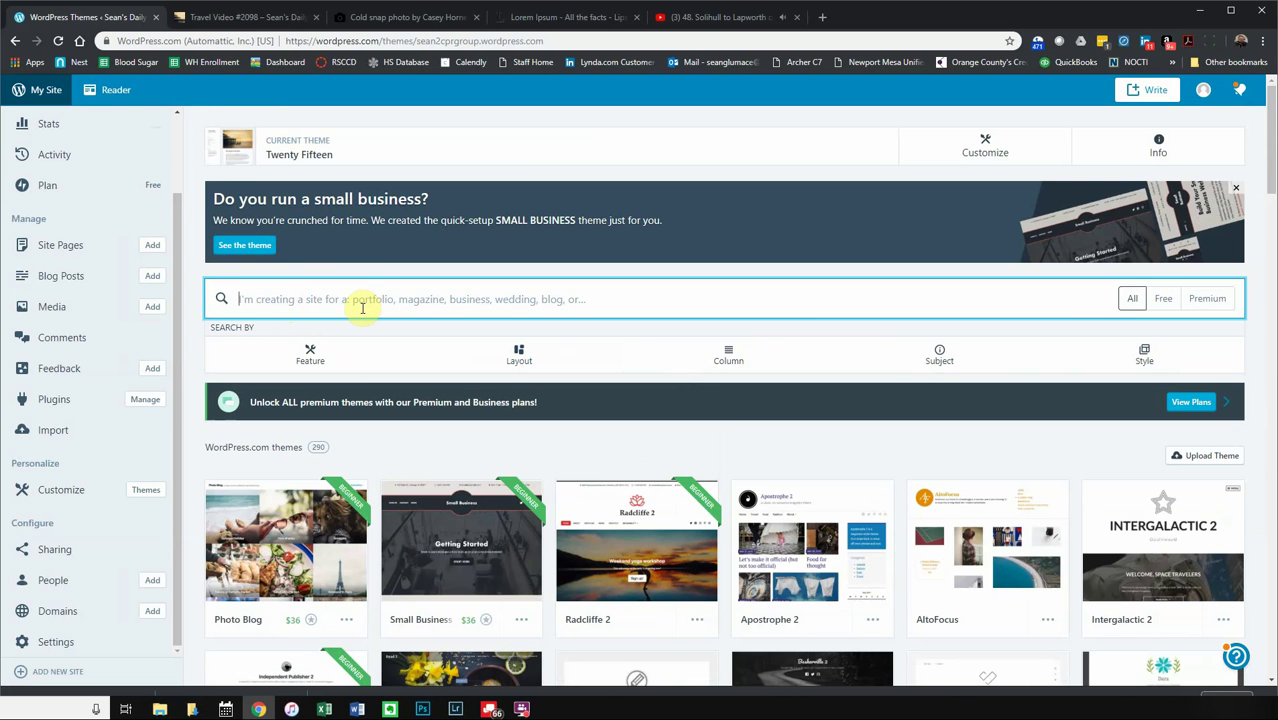
- Search the themes for 'blog' and scroll through the 281 matching results
type("blog")
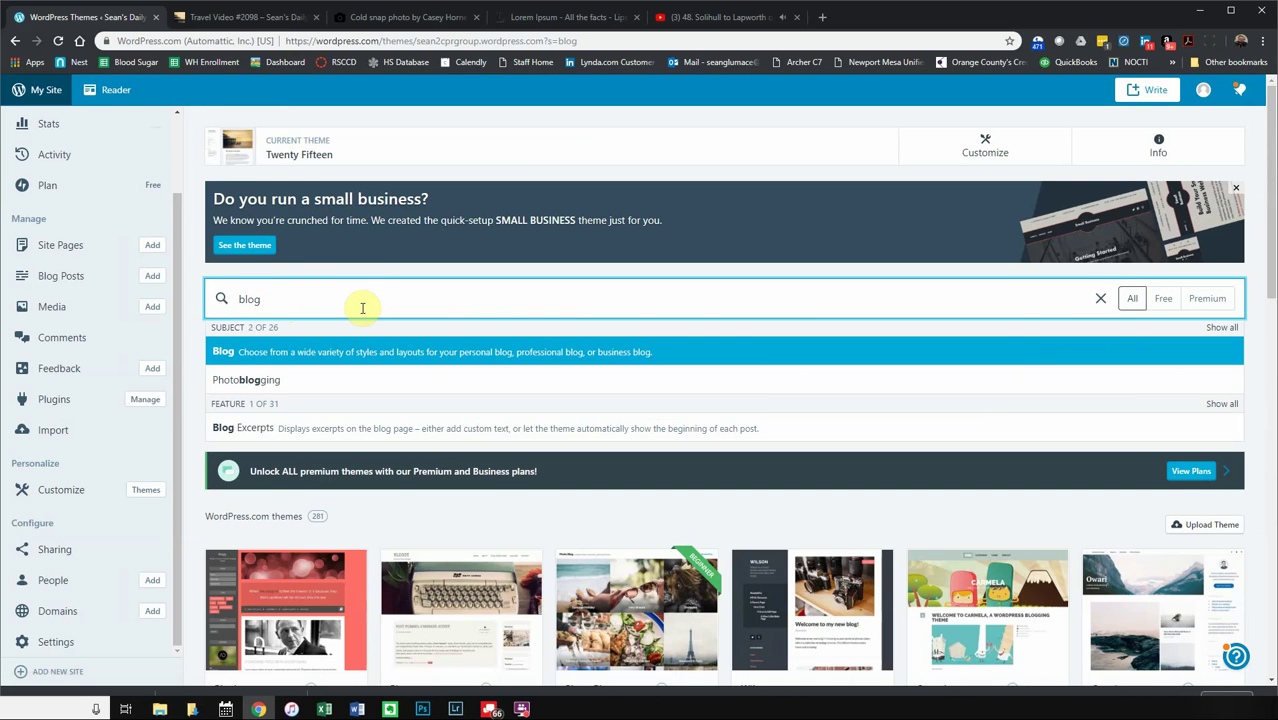
scroll(516, 542, "down", 3)
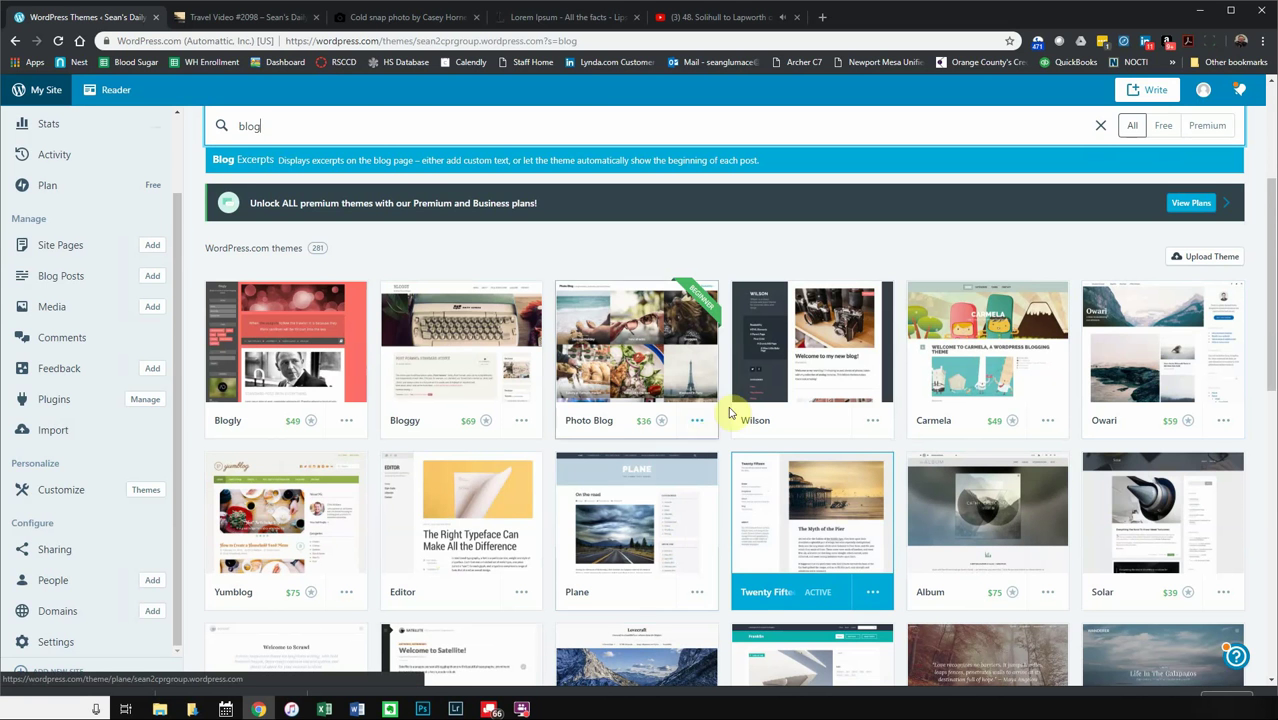
- Activate the Wilson theme and reload the Travel Video #2098 post to see it restyled
left_click(820, 323)
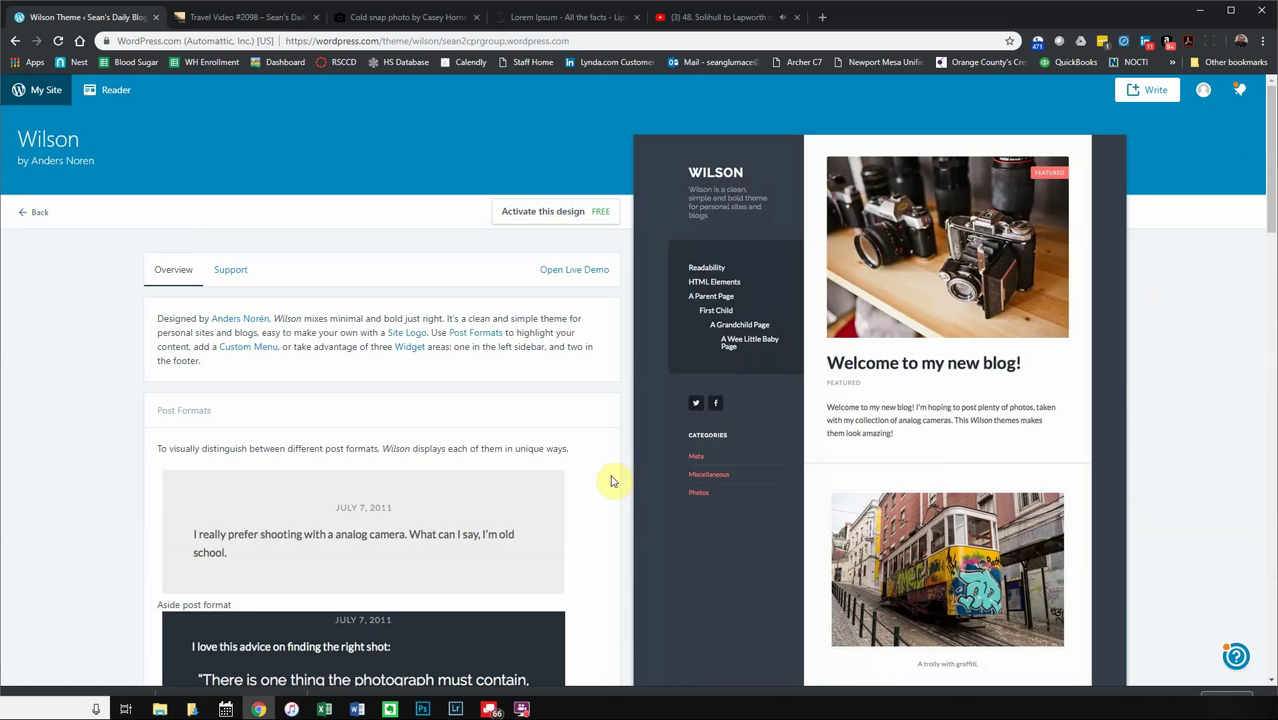
left_click(531, 213)
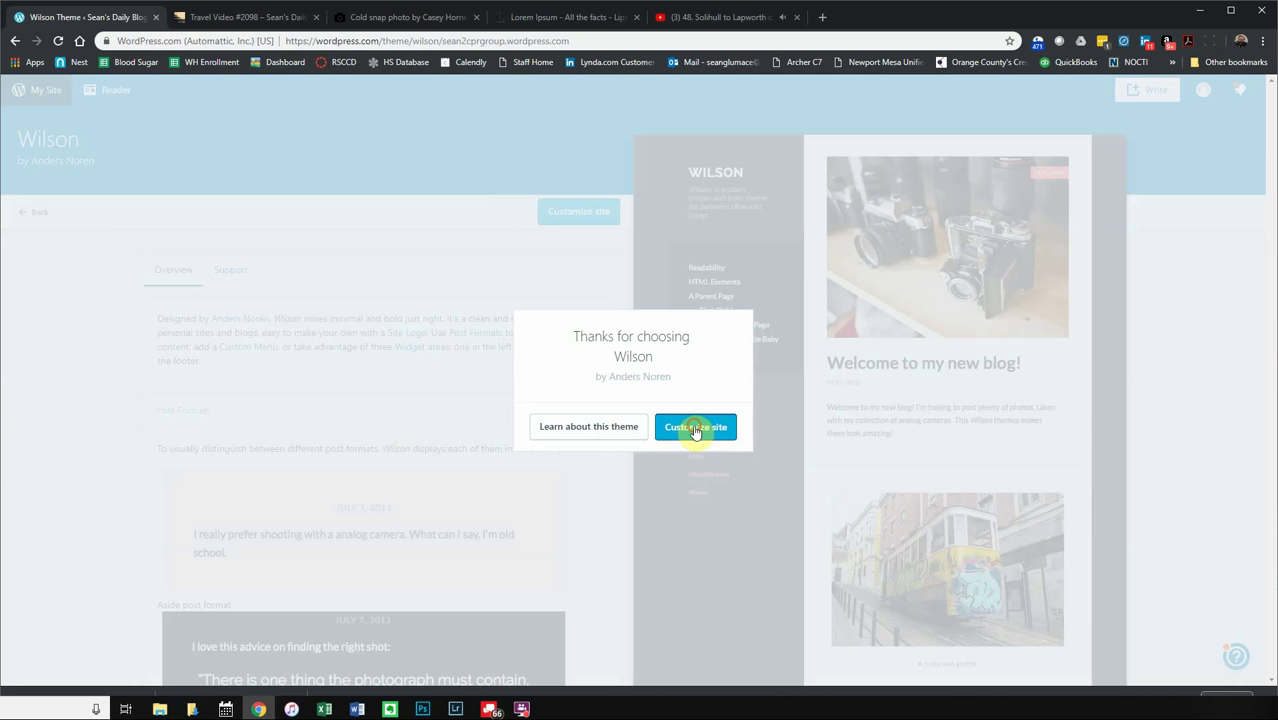
left_click(697, 432)
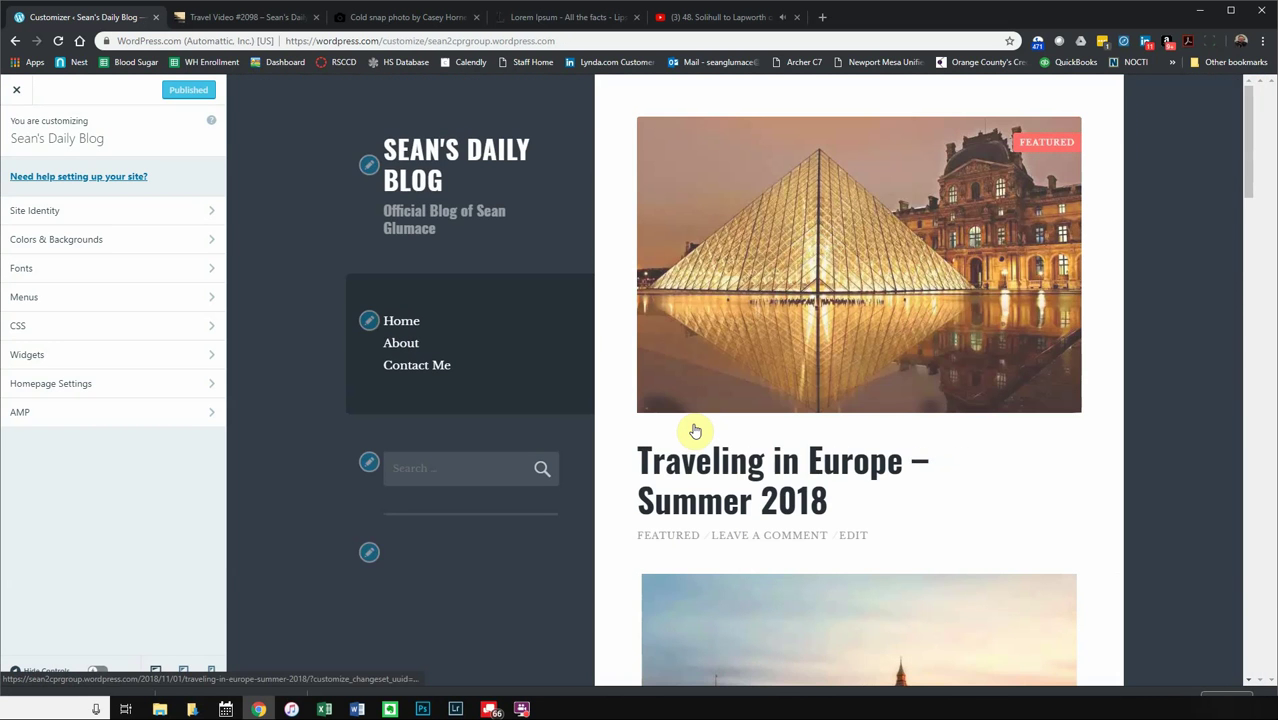
left_click(240, 17)
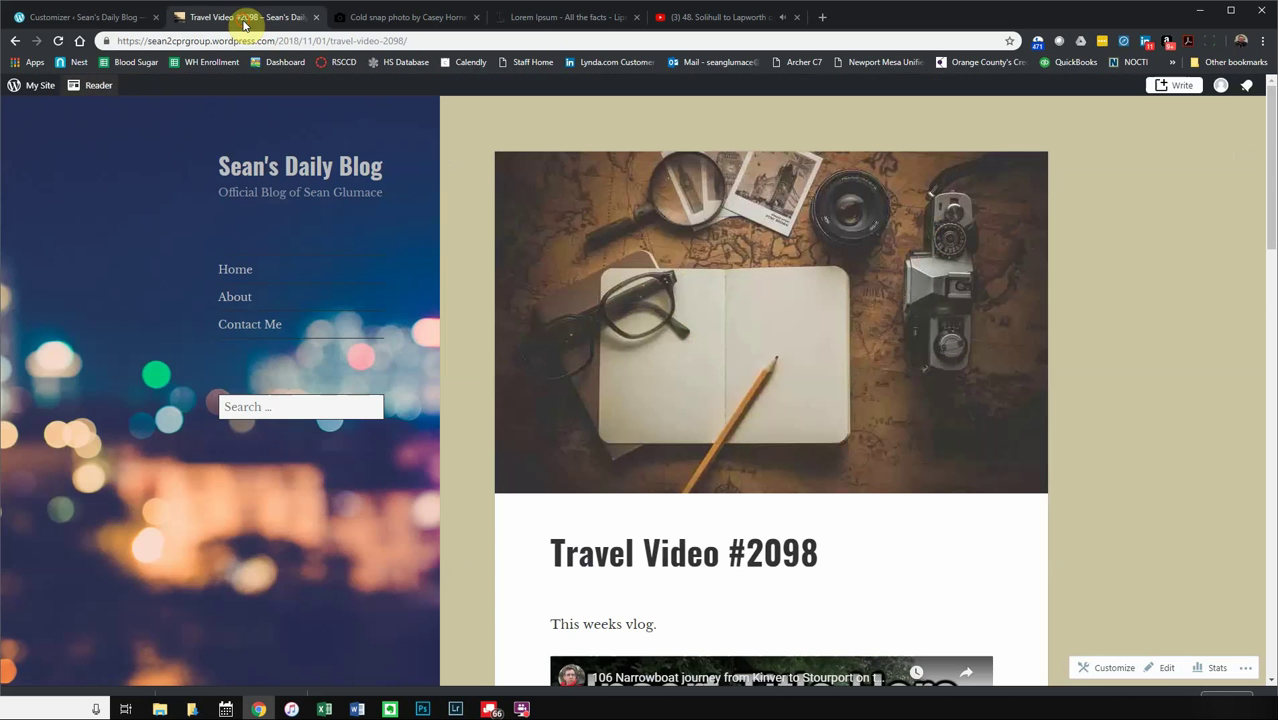
left_click(59, 41)
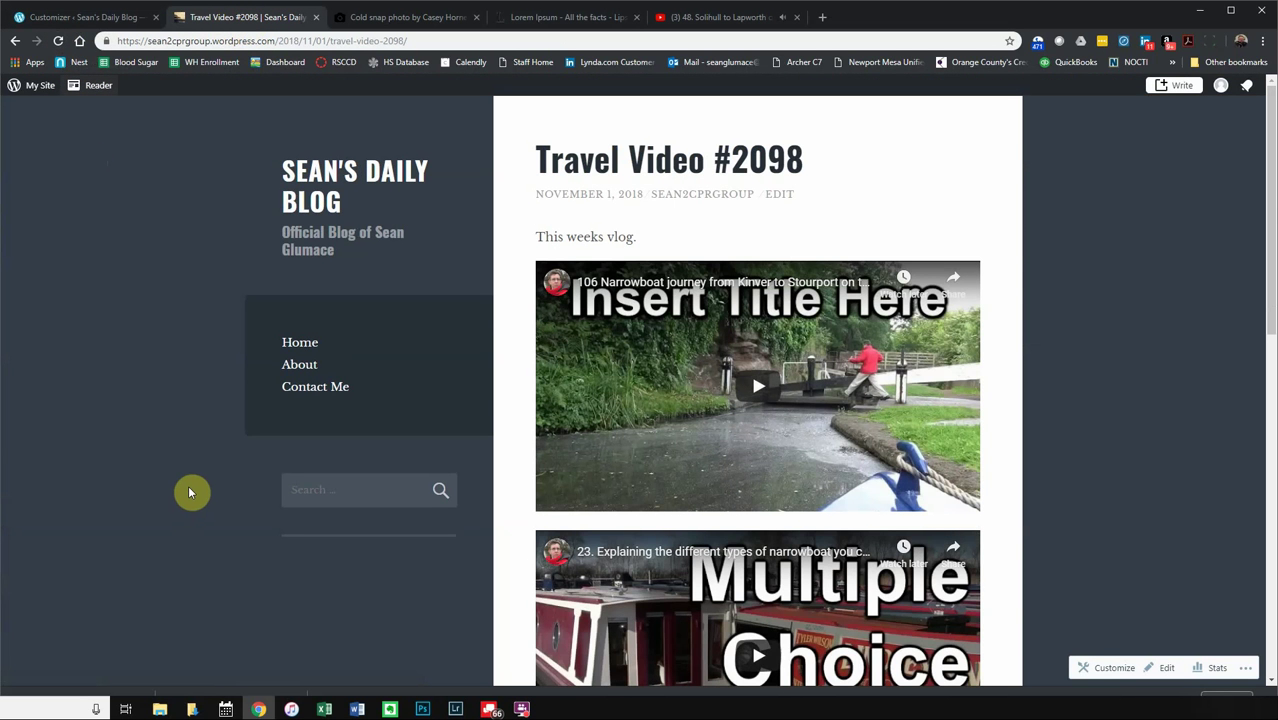
- Look over the Menus and Colors & Backgrounds customizer panels, then close the Customizer
left_click(92, 20)
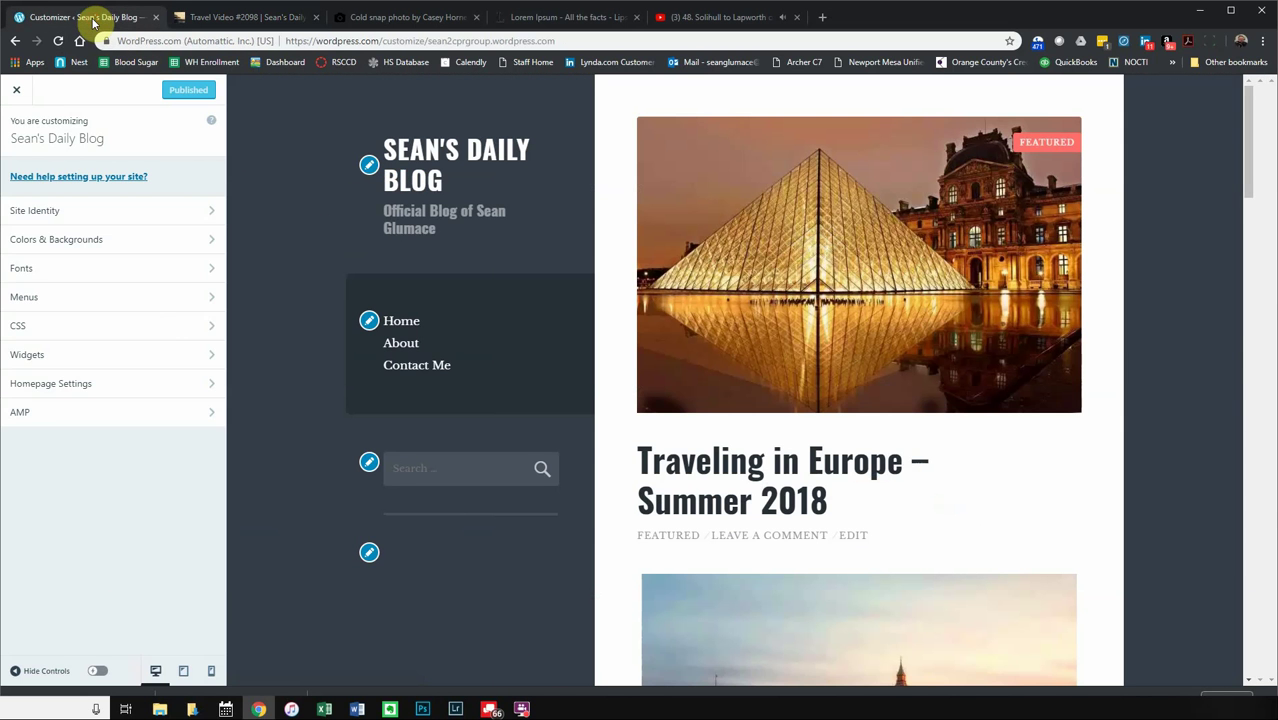
left_click(171, 300)
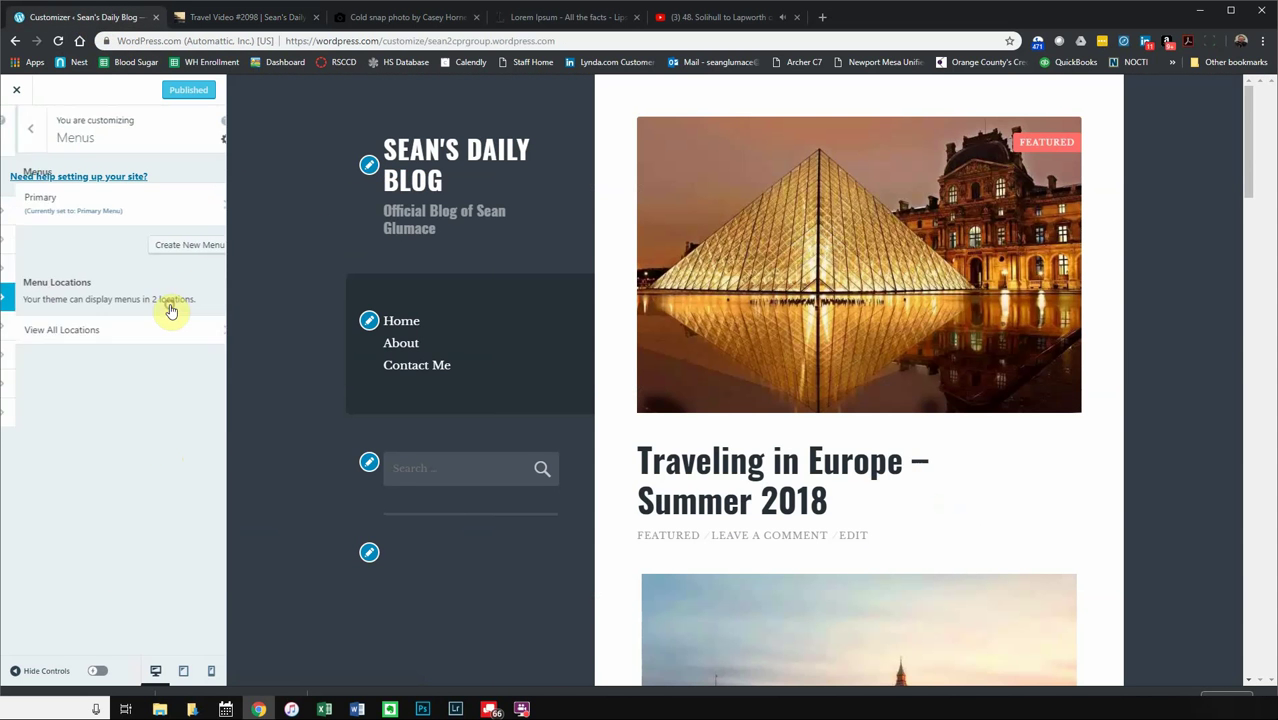
left_click(15, 122)
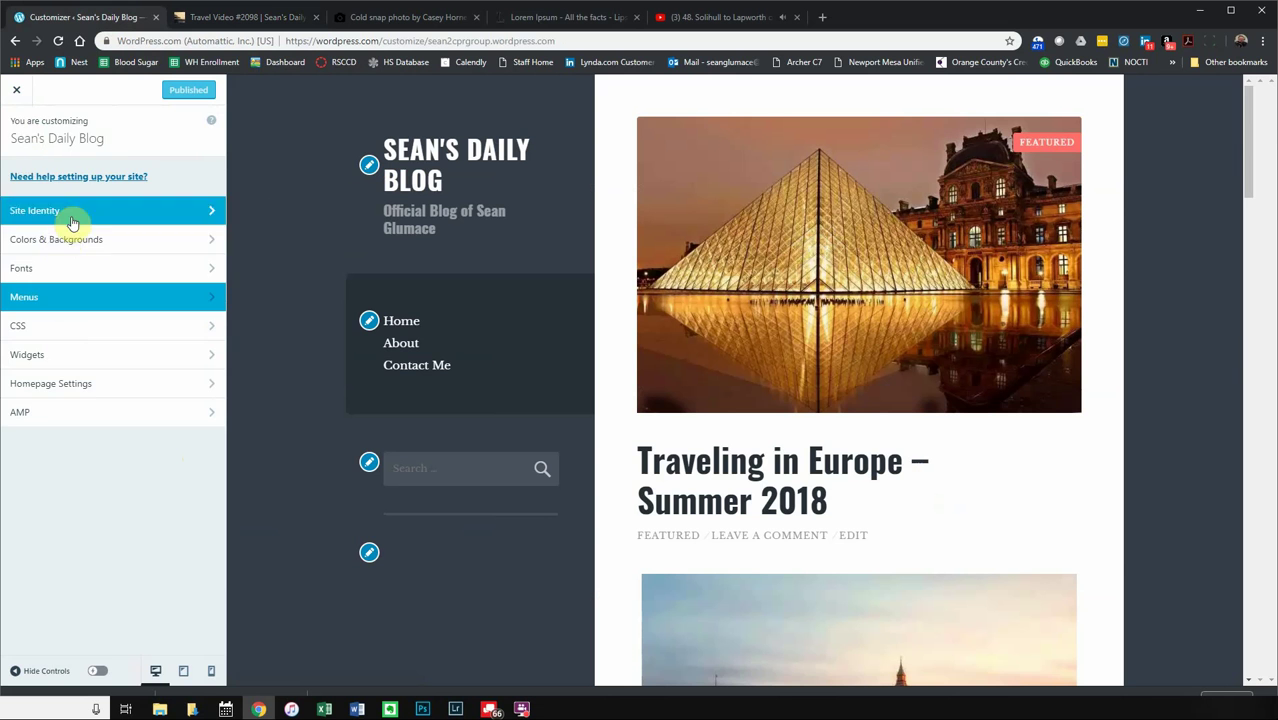
left_click(55, 241)
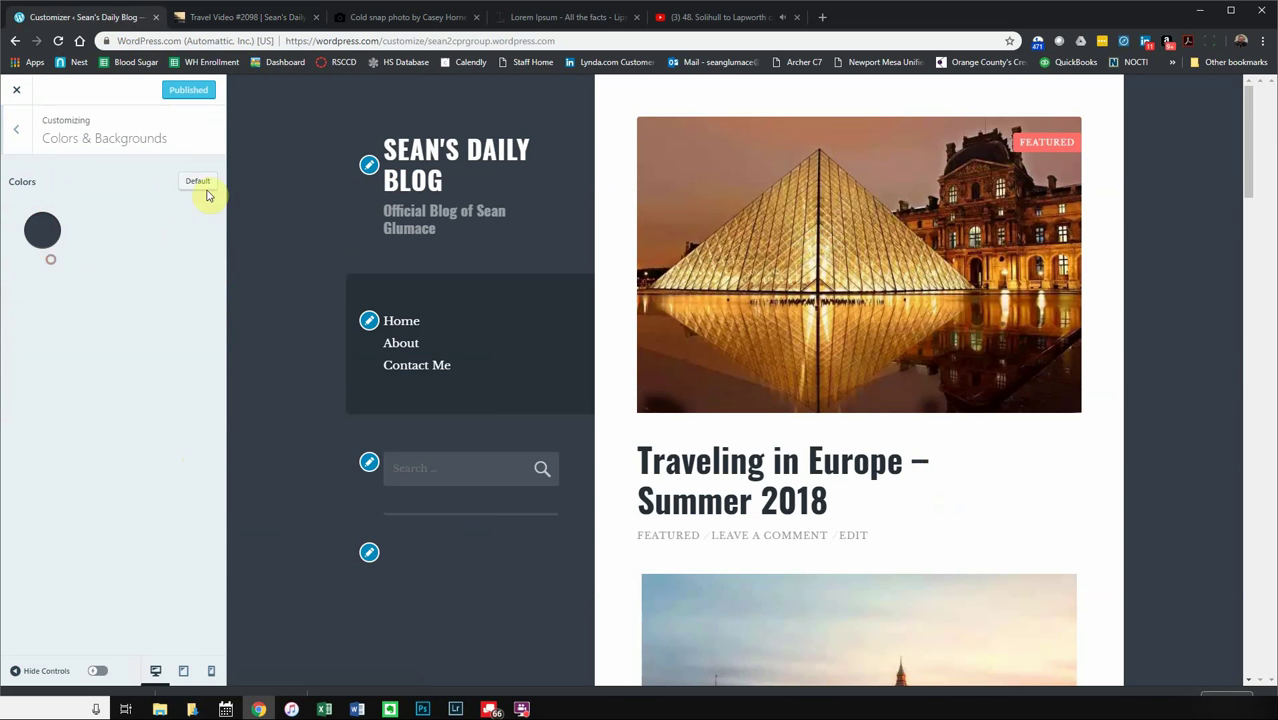
left_click(15, 128)
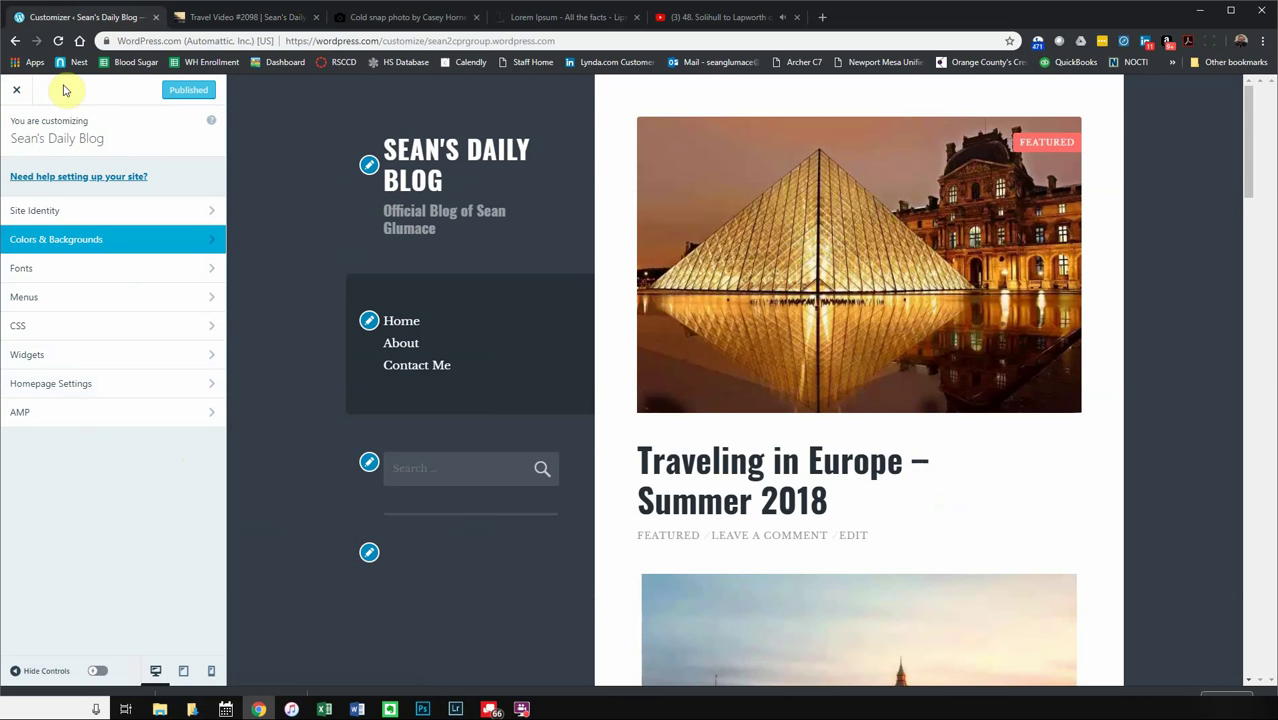
left_click(14, 96)
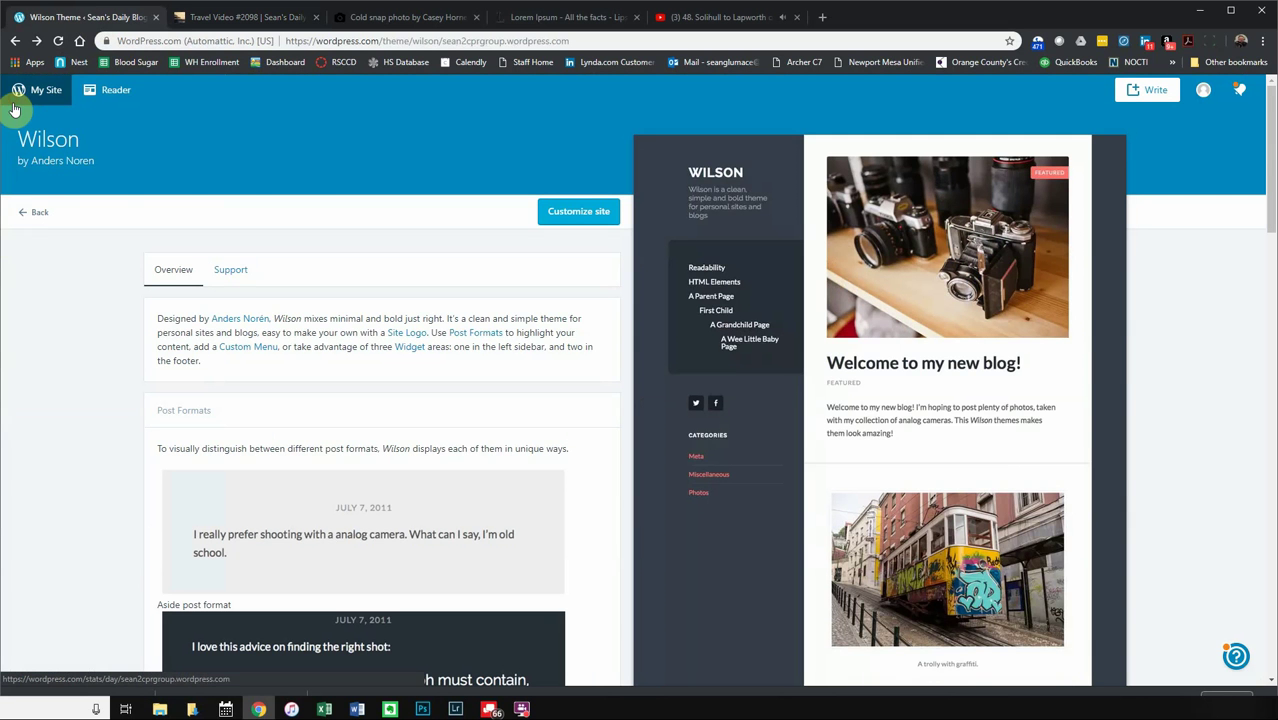
- Return to the blog theme results and activate Twenty Fifteen again
left_click(15, 41)
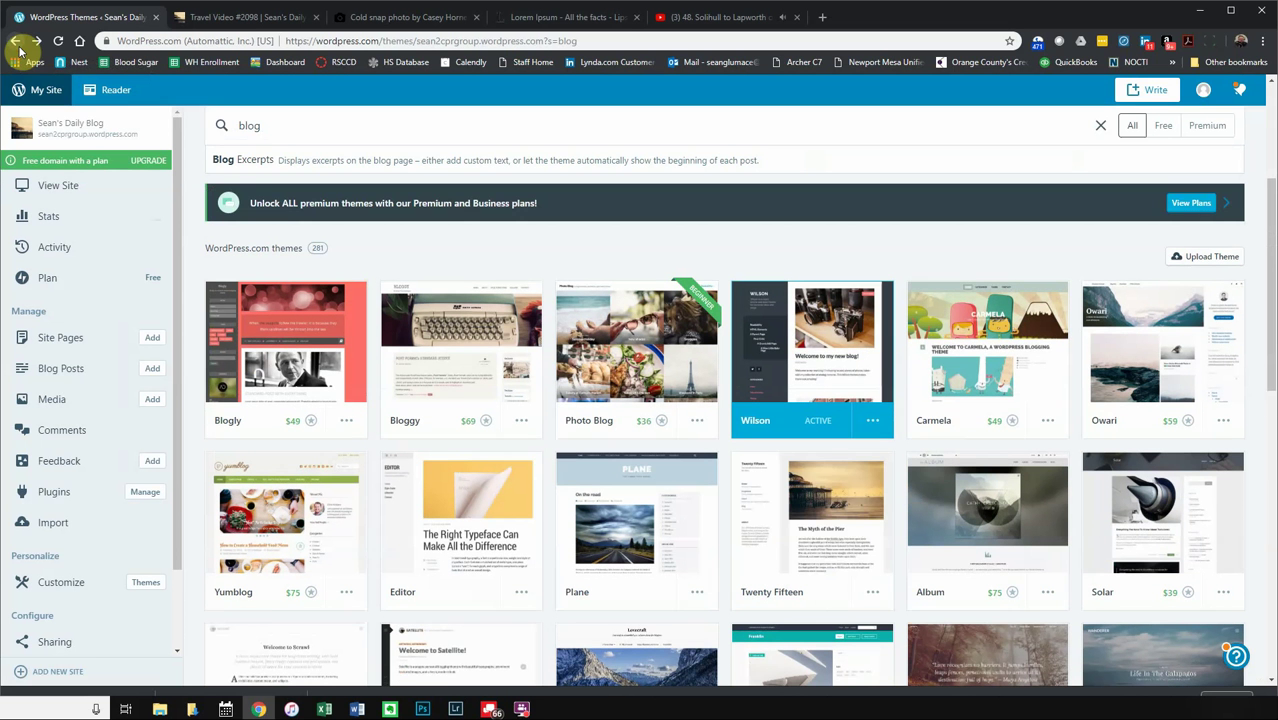
scroll(856, 562, "down", 2)
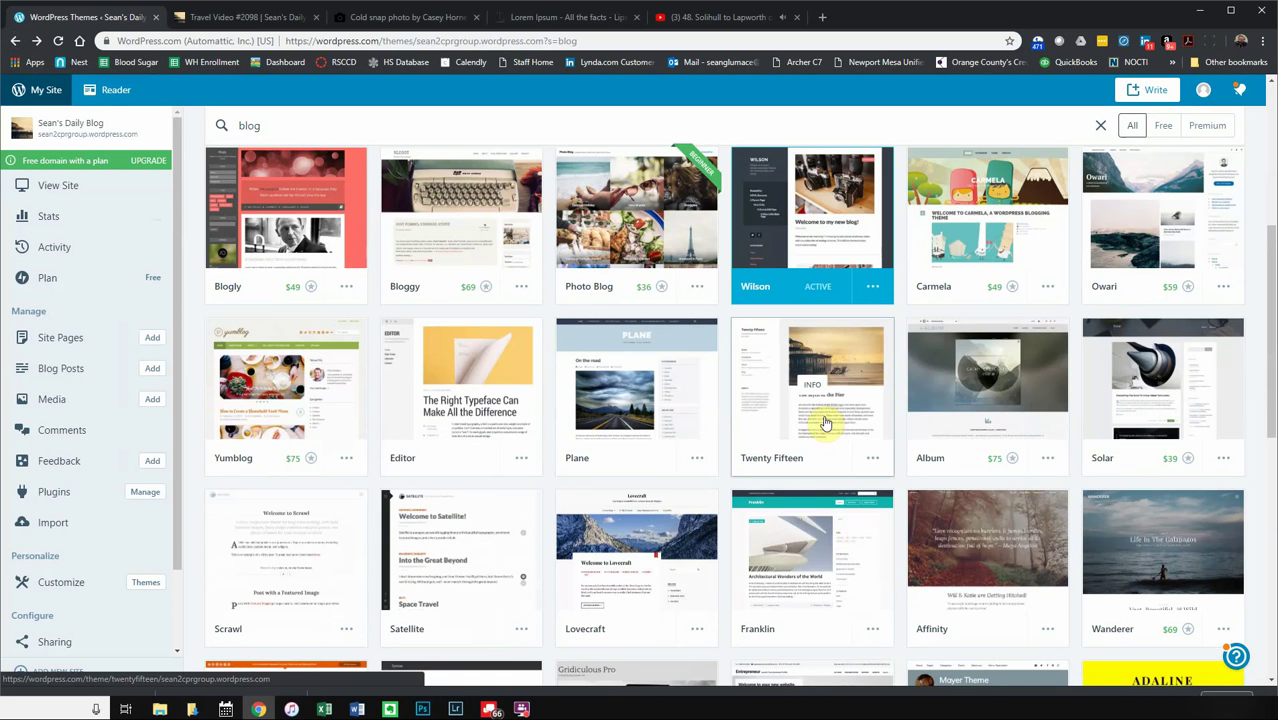
left_click(825, 422)
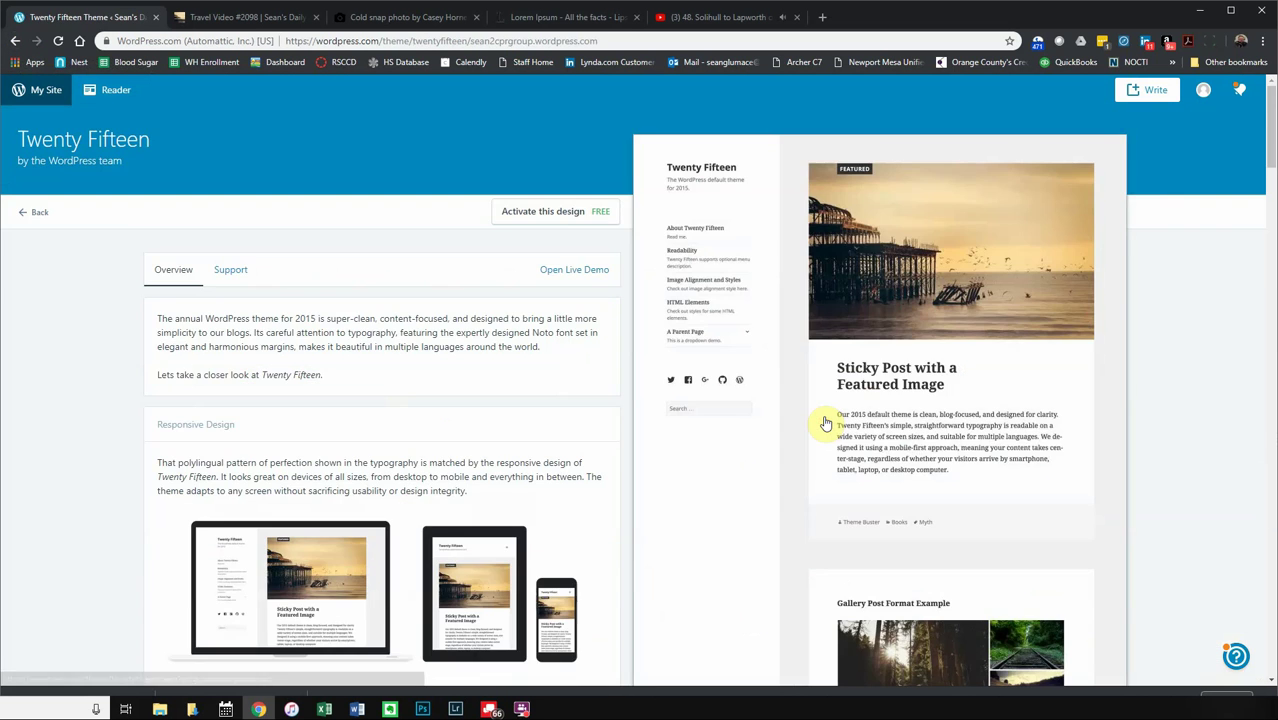
left_click(570, 212)
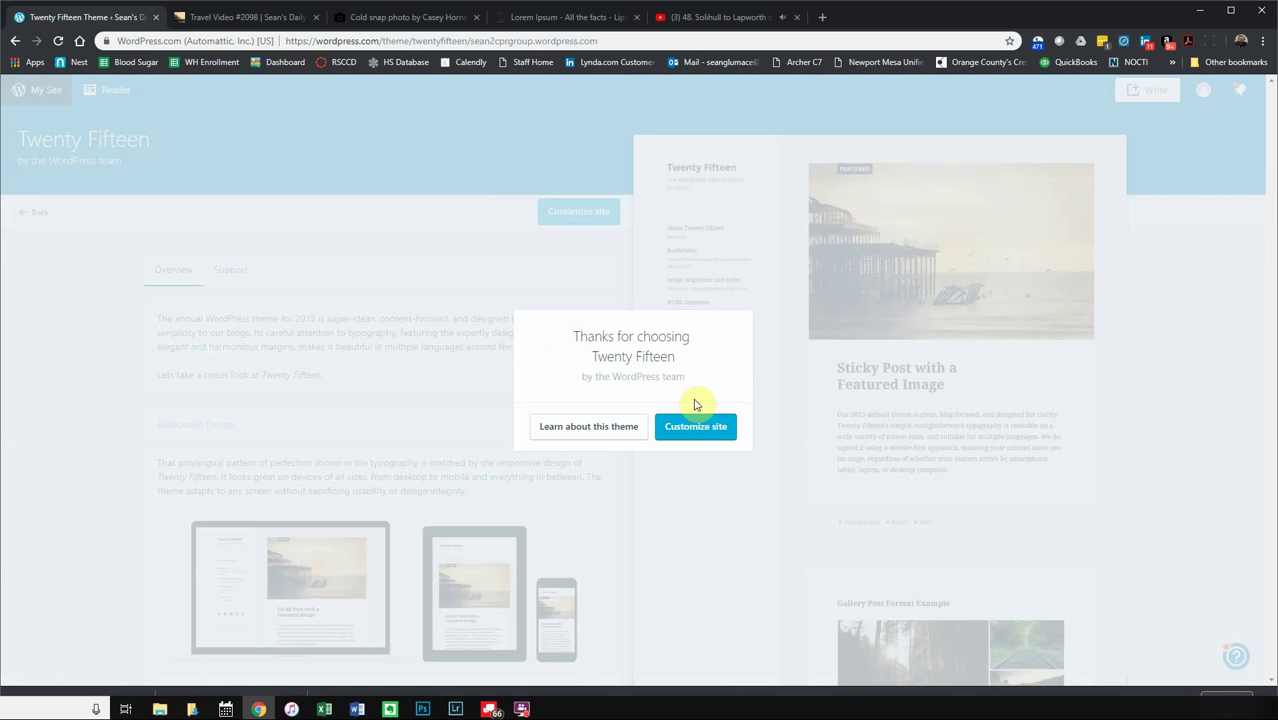
- Check the Travel Video #2098 post, dismiss the activation confirmation, and open the Stats overview
left_click(211, 17)
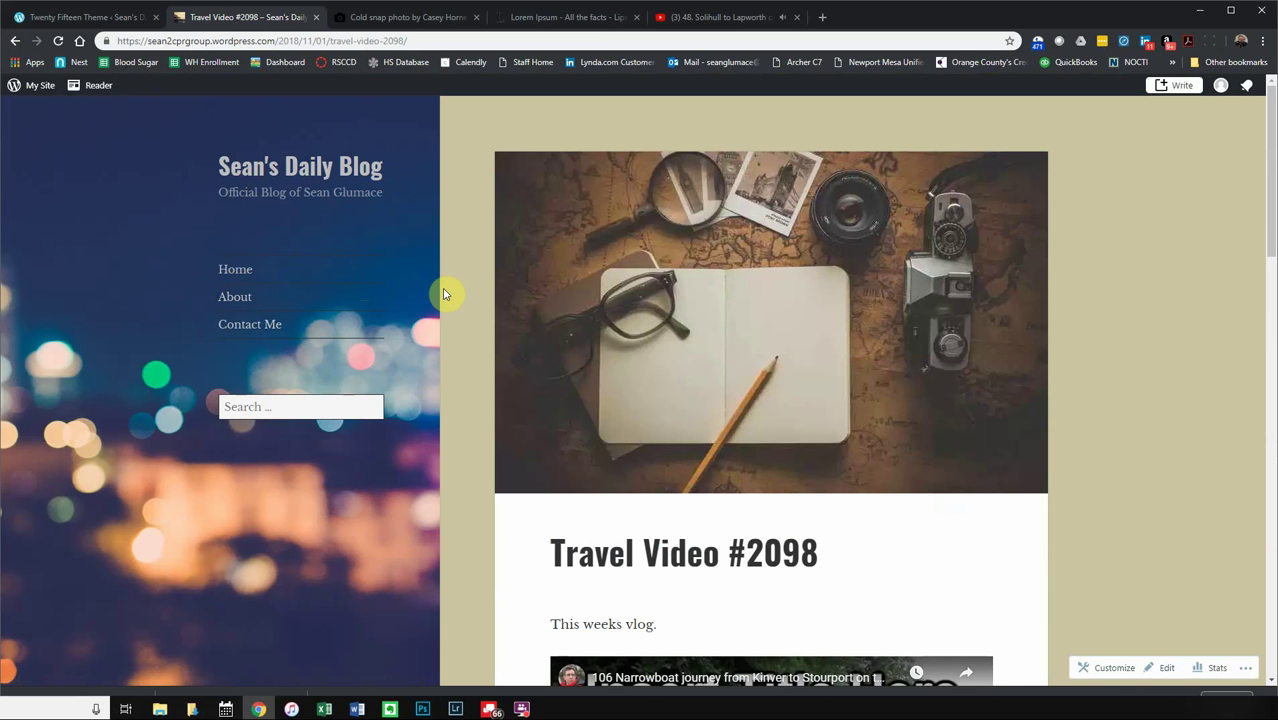
left_click(66, 17)
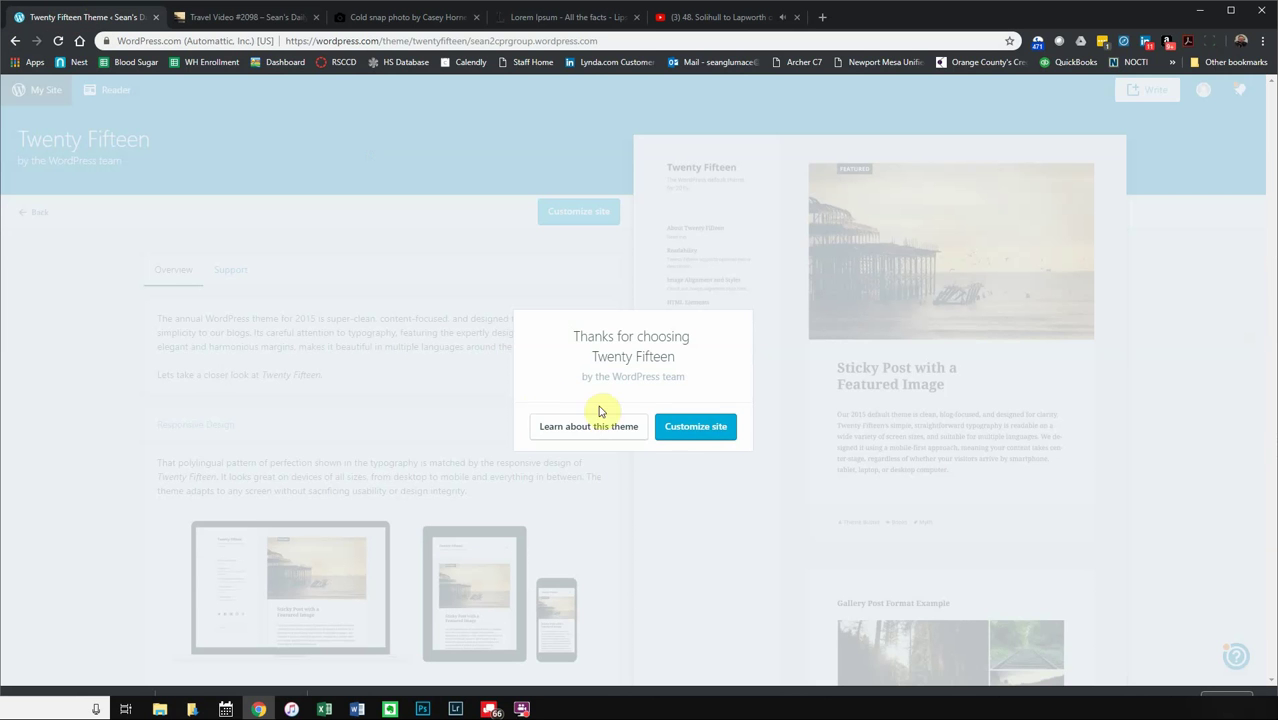
left_click(684, 438)
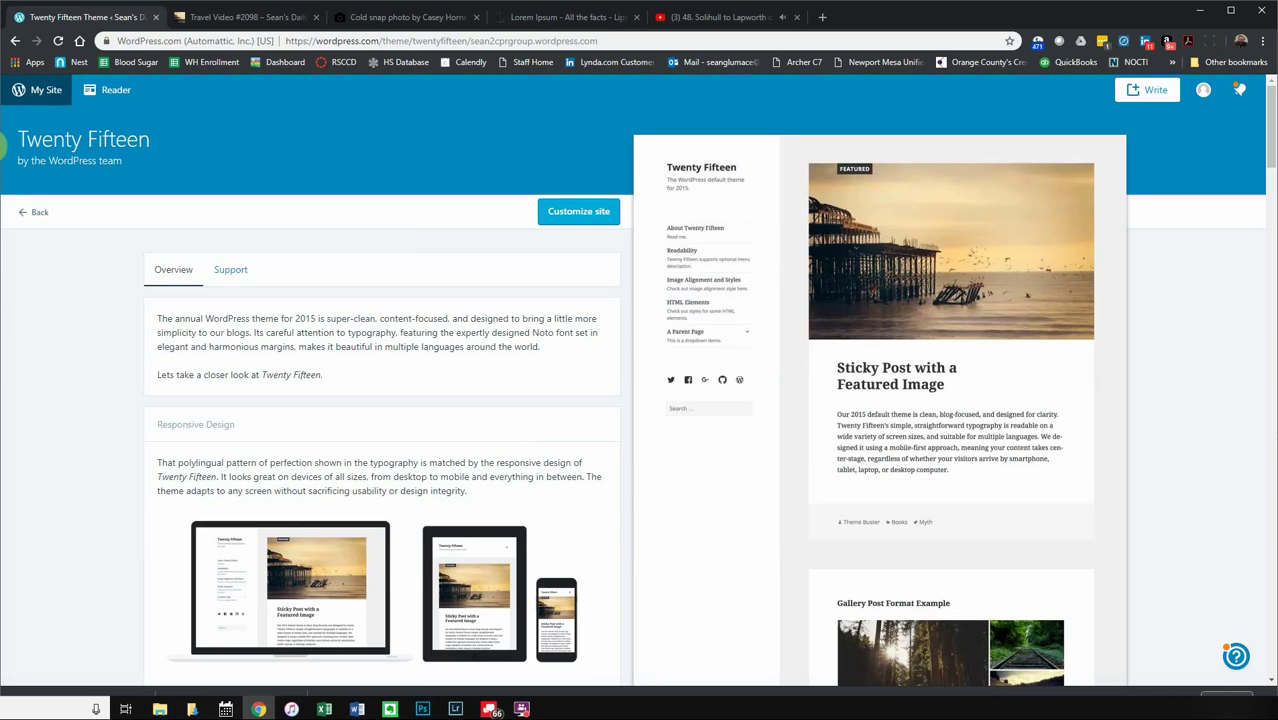
left_click(42, 93)
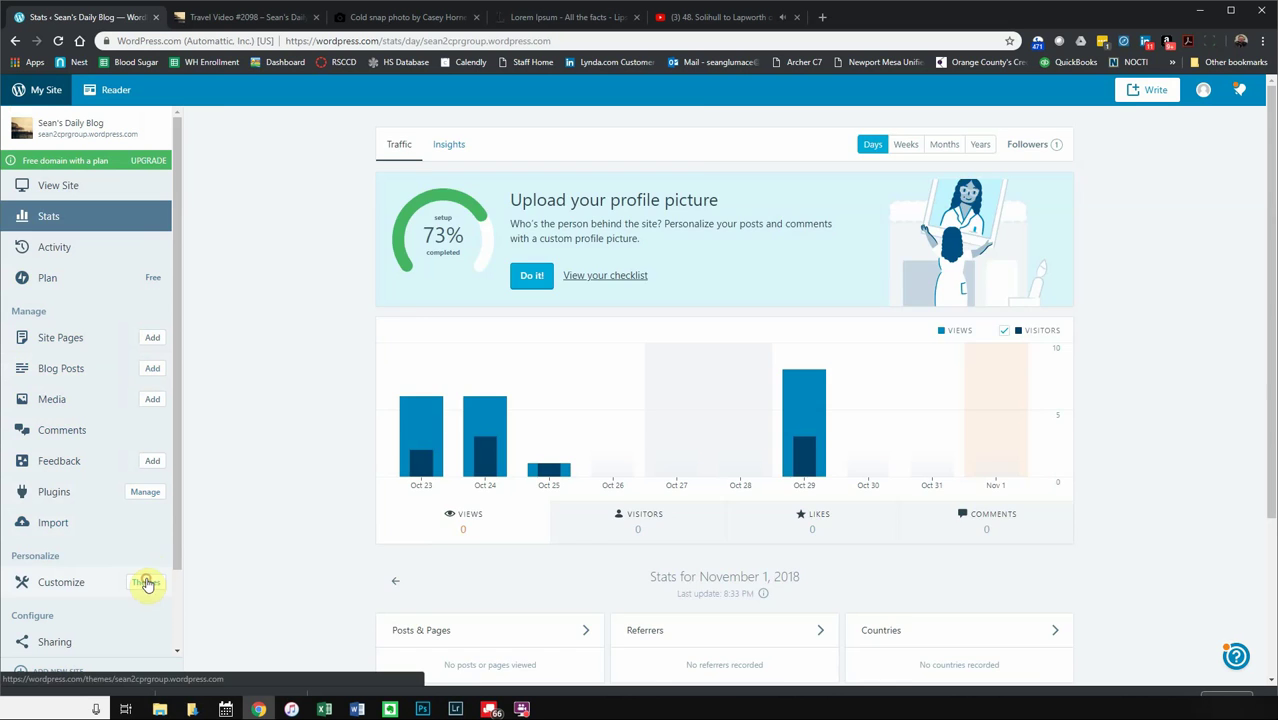
- Search the theme catalogue for magazine themes and filter the results to the free ones
left_click(146, 580)
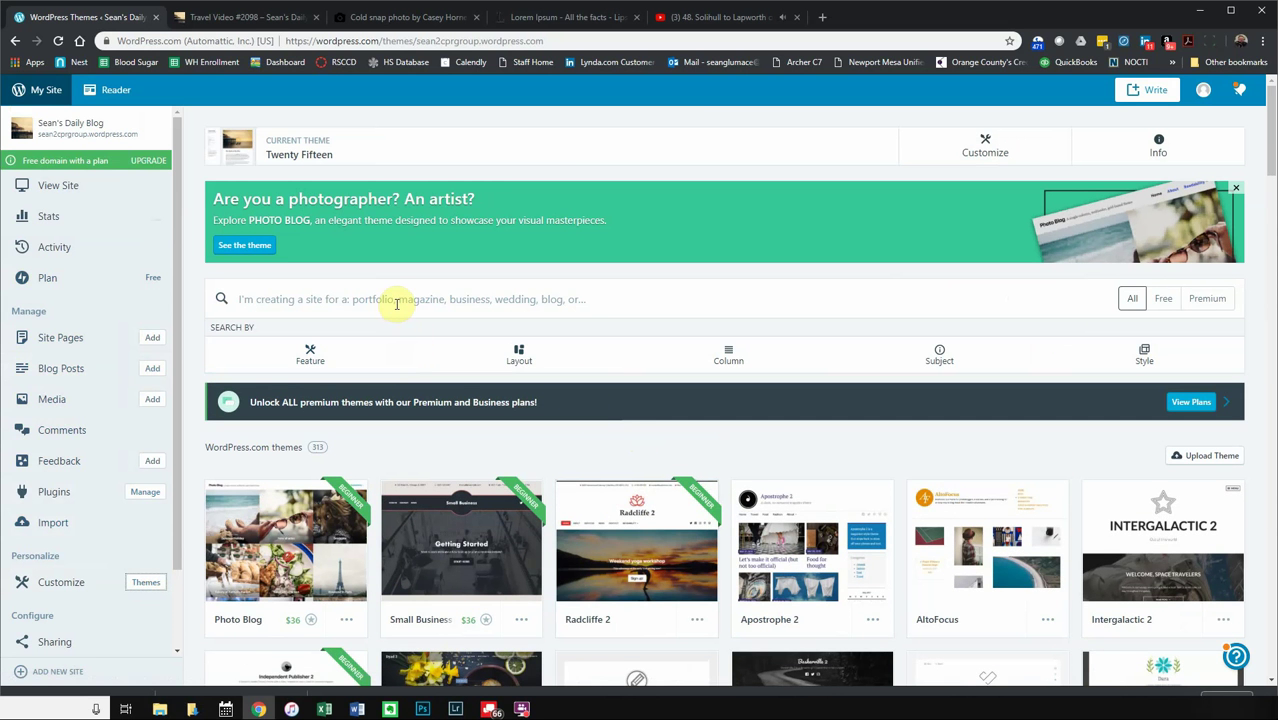
left_click(399, 302)
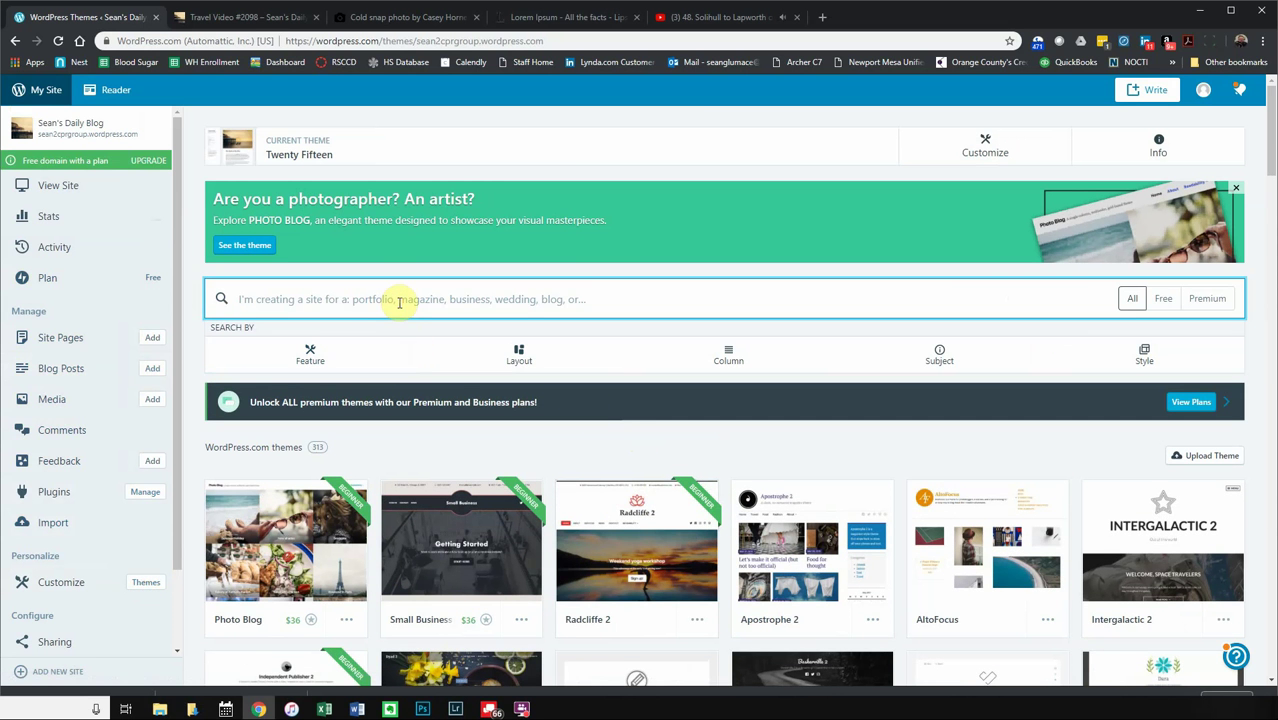
type("magazine")
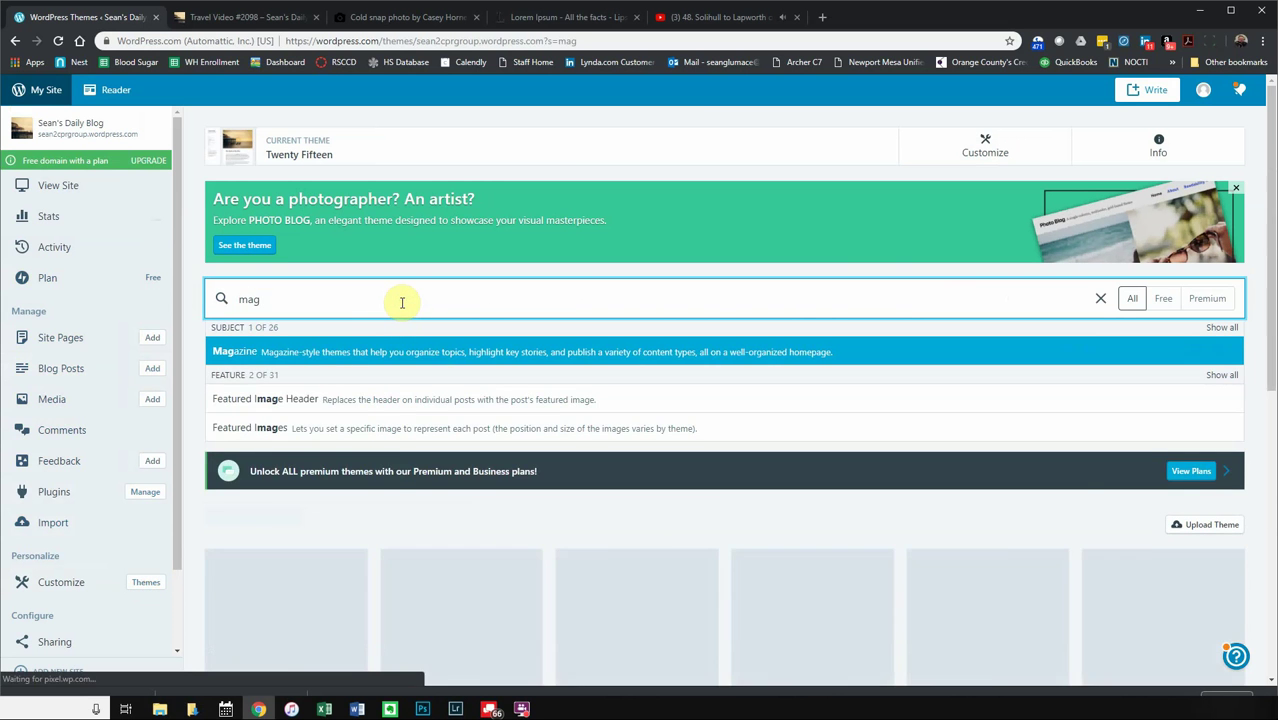
key("Return")
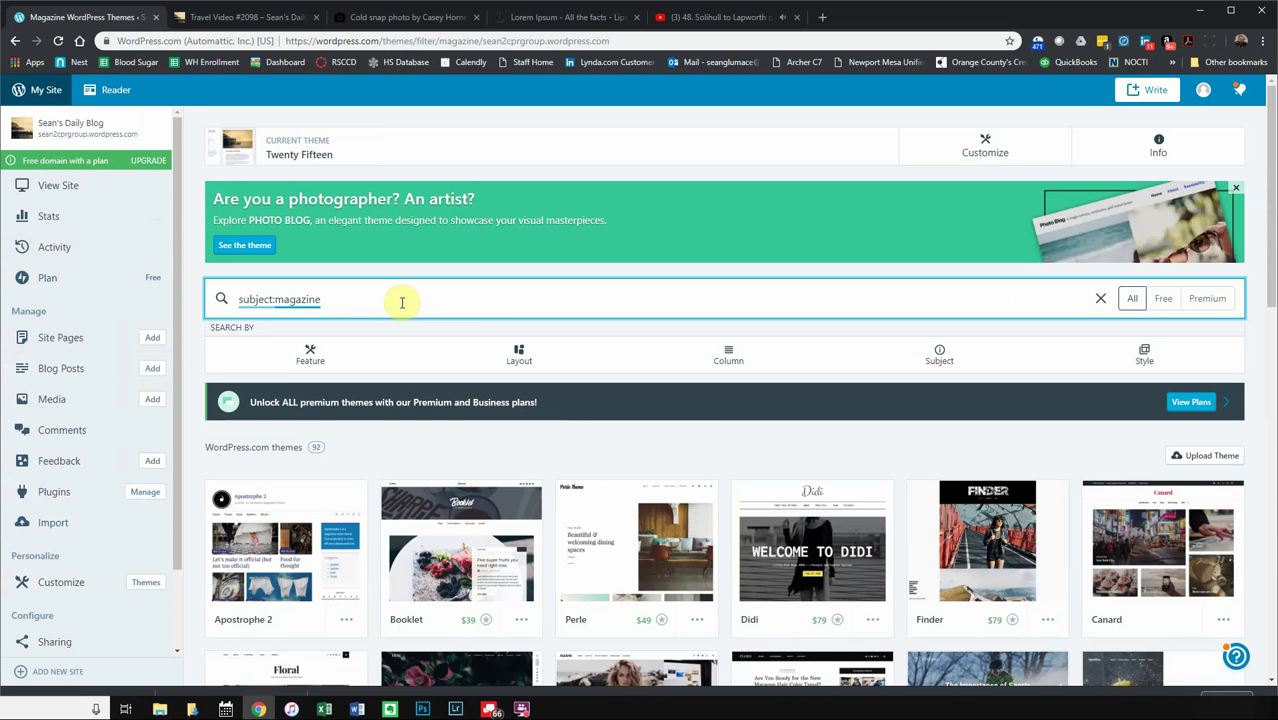
scroll(479, 342, "down", 2)
scroll(481, 330, "down", 1)
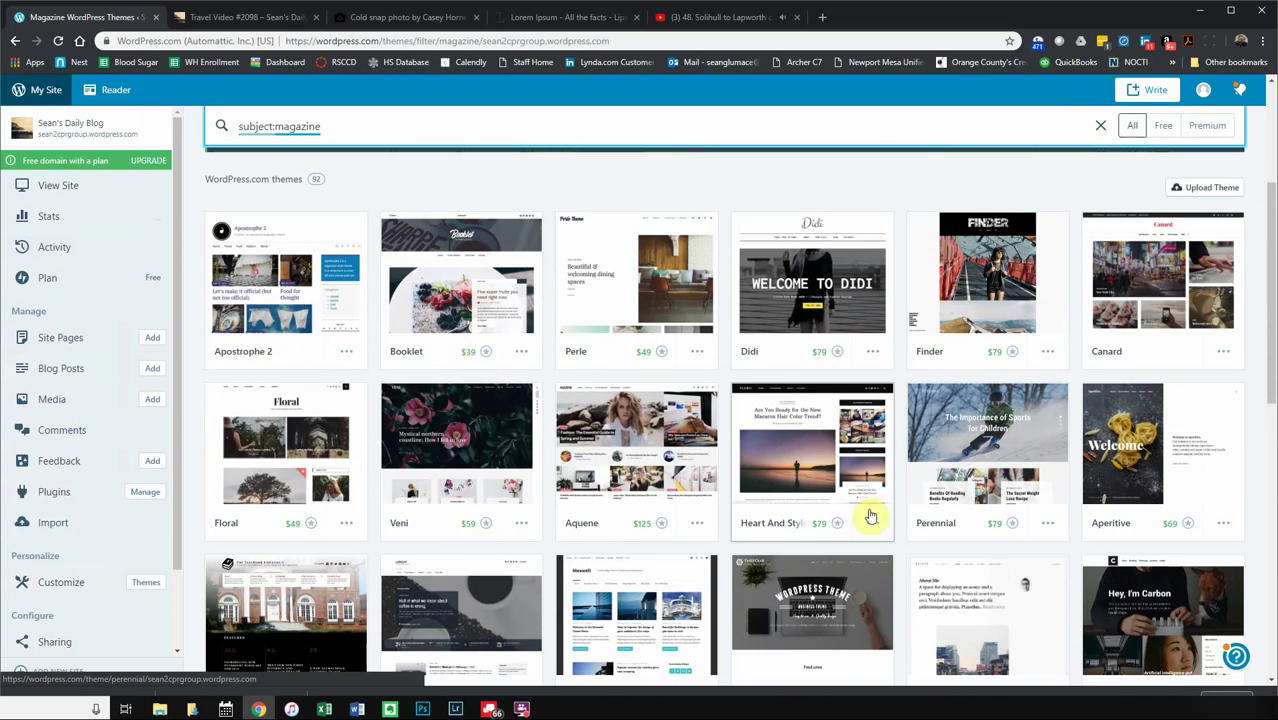
left_click(1163, 126)
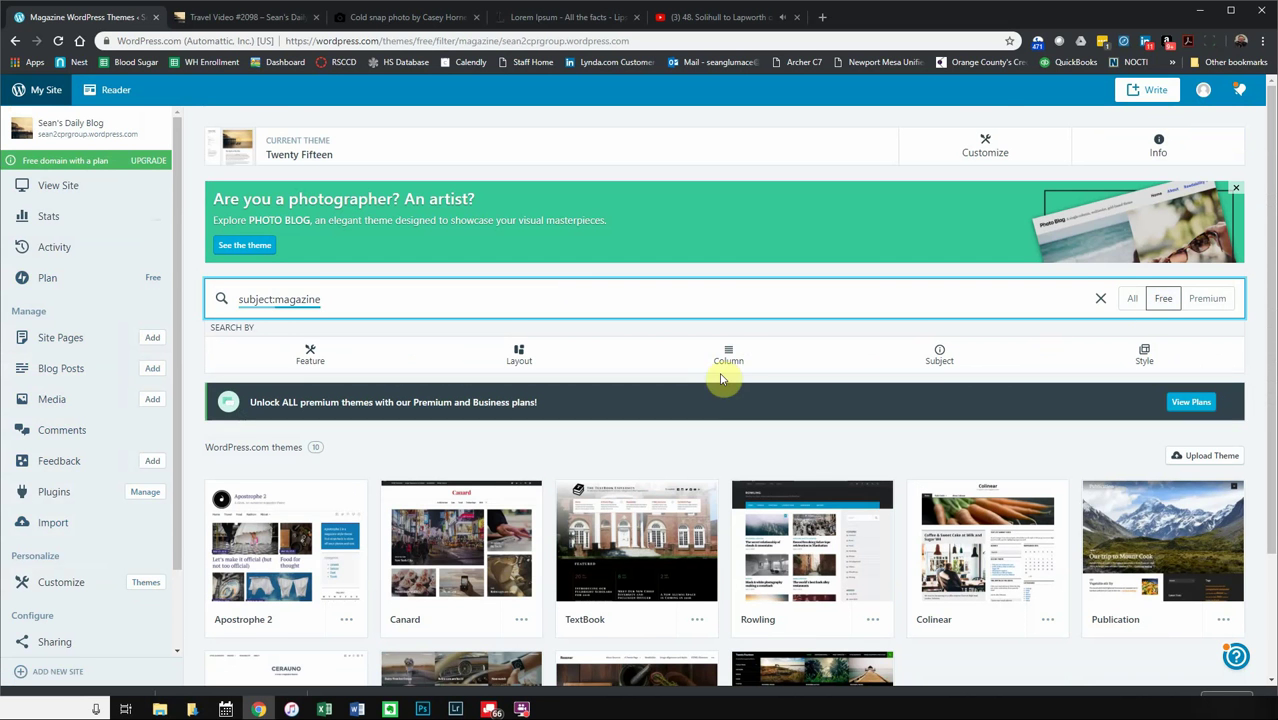
- Activate the Canard theme on the blog and start customizing the site
scroll(730, 372, "down", 2)
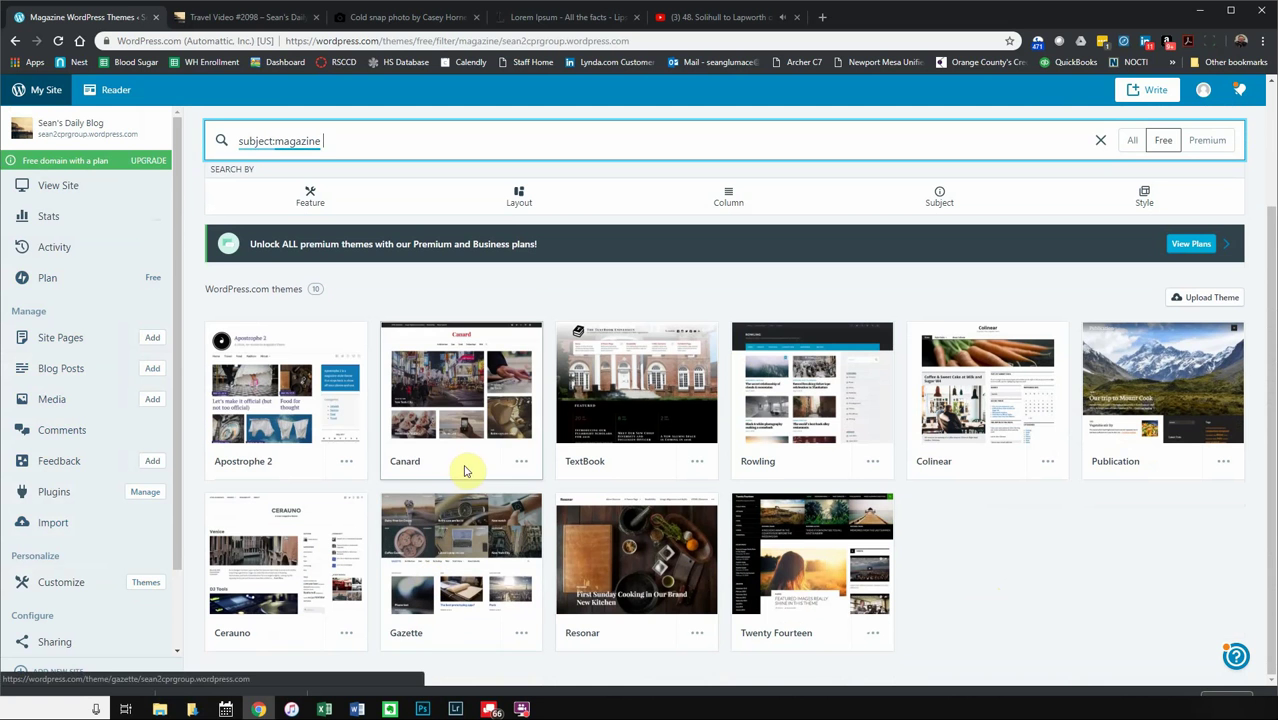
left_click(477, 400)
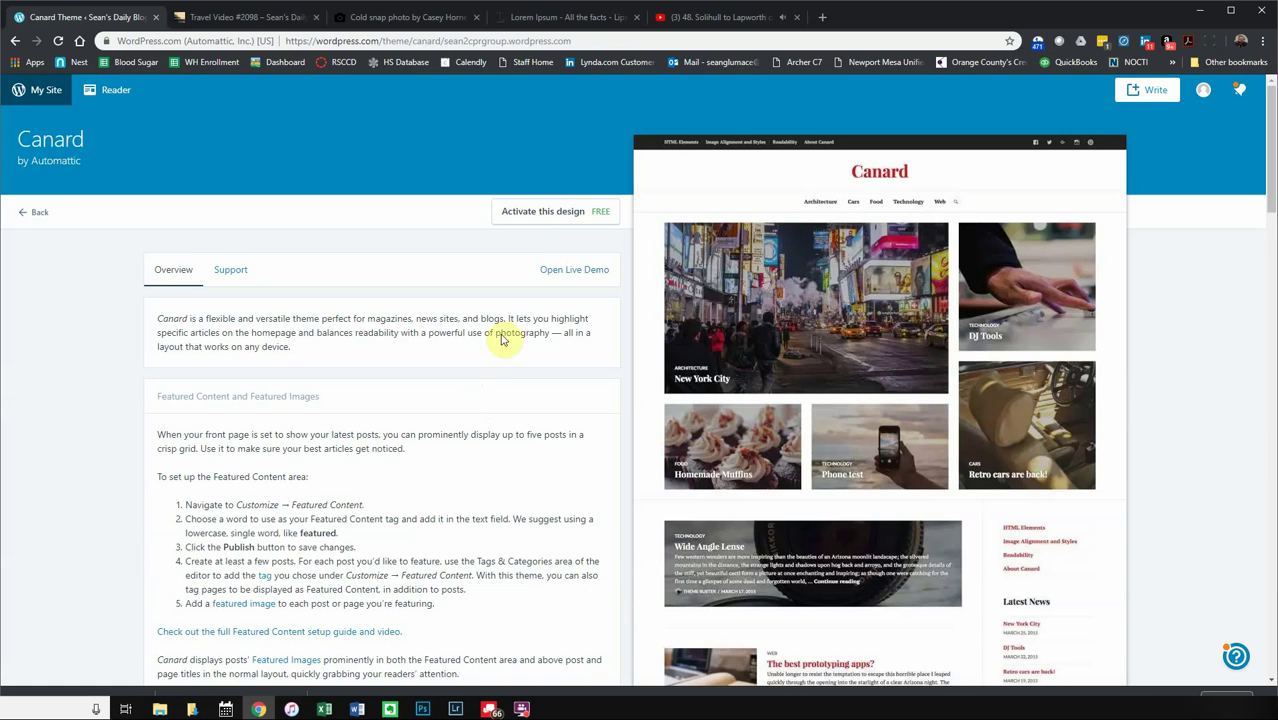
left_click(535, 222)
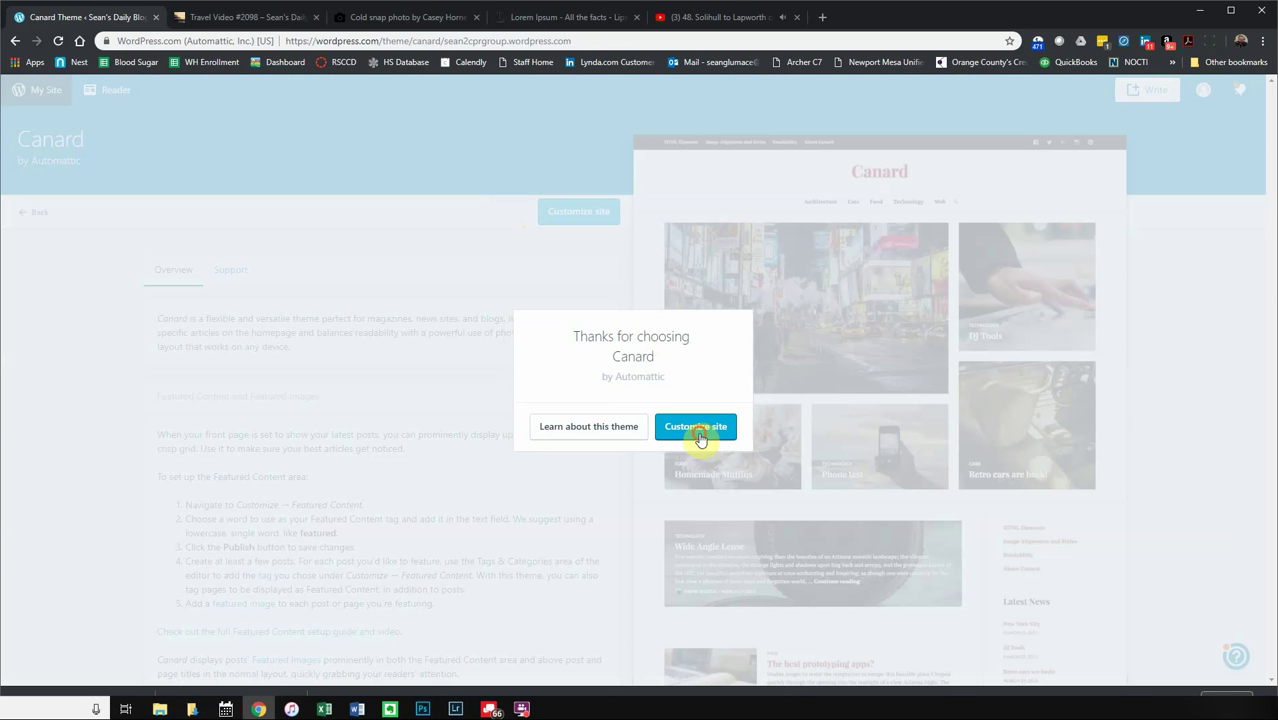
left_click(697, 430)
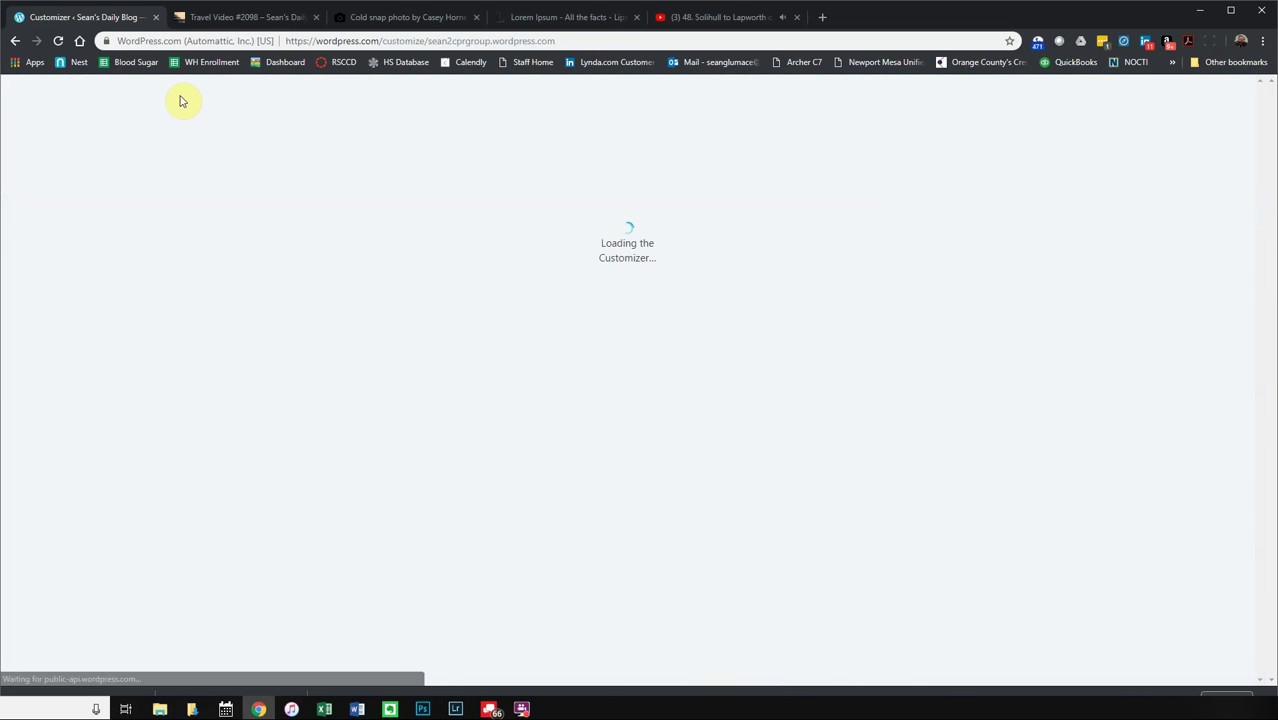
- Reload the Travel Video #2098 post and scroll through it in the Canard layout
left_click(228, 15)
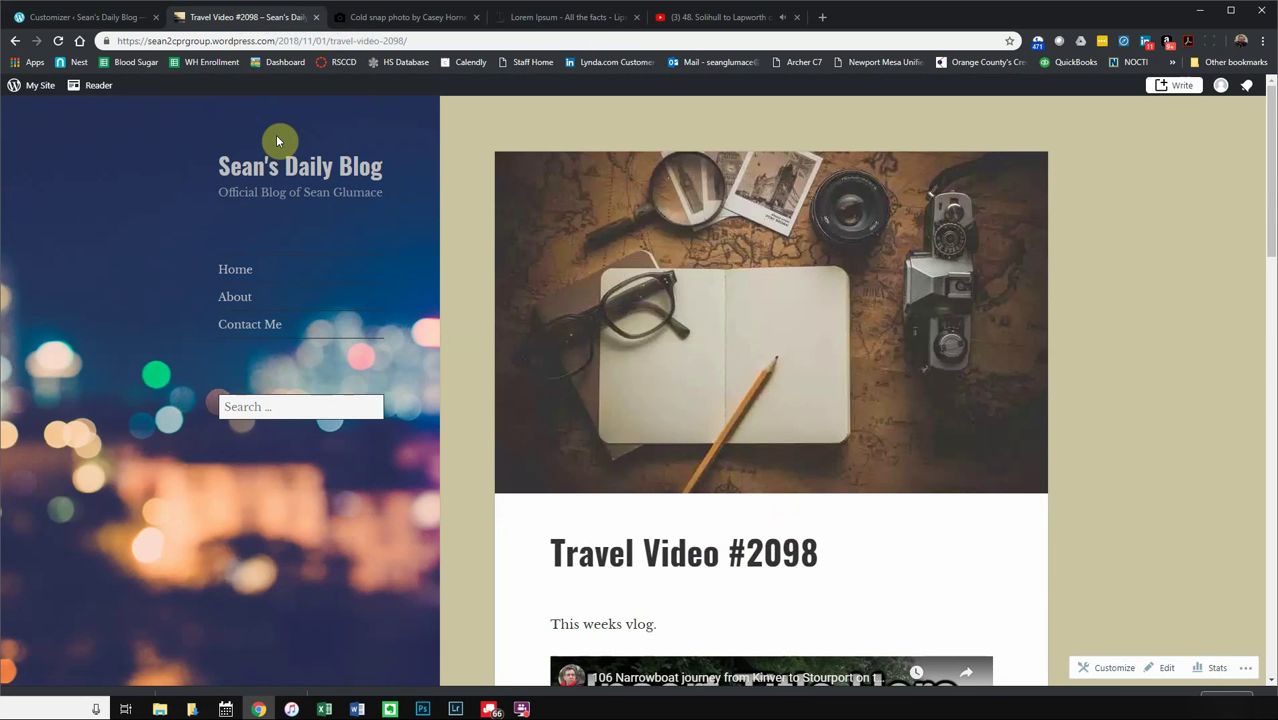
key("F5")
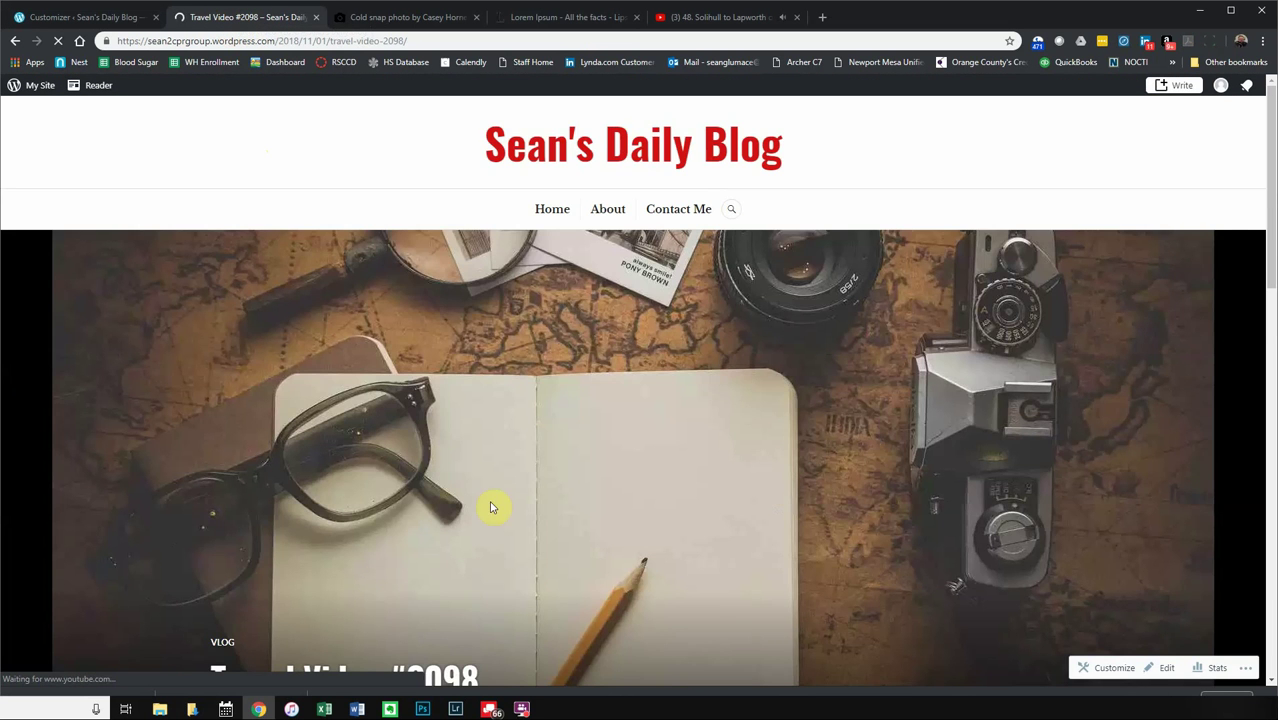
scroll(571, 396, "down", 5)
scroll(572, 412, "up", 5)
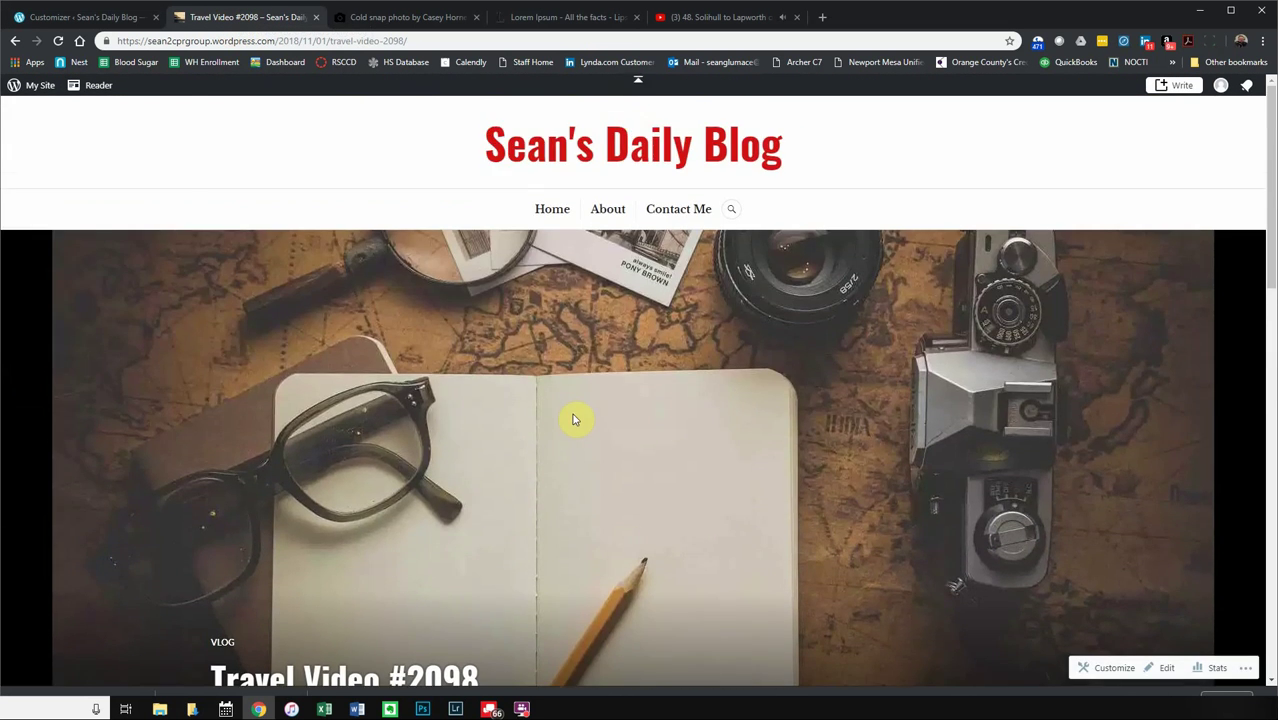
scroll(572, 427, "down", 2)
scroll(398, 545, "down", 8)
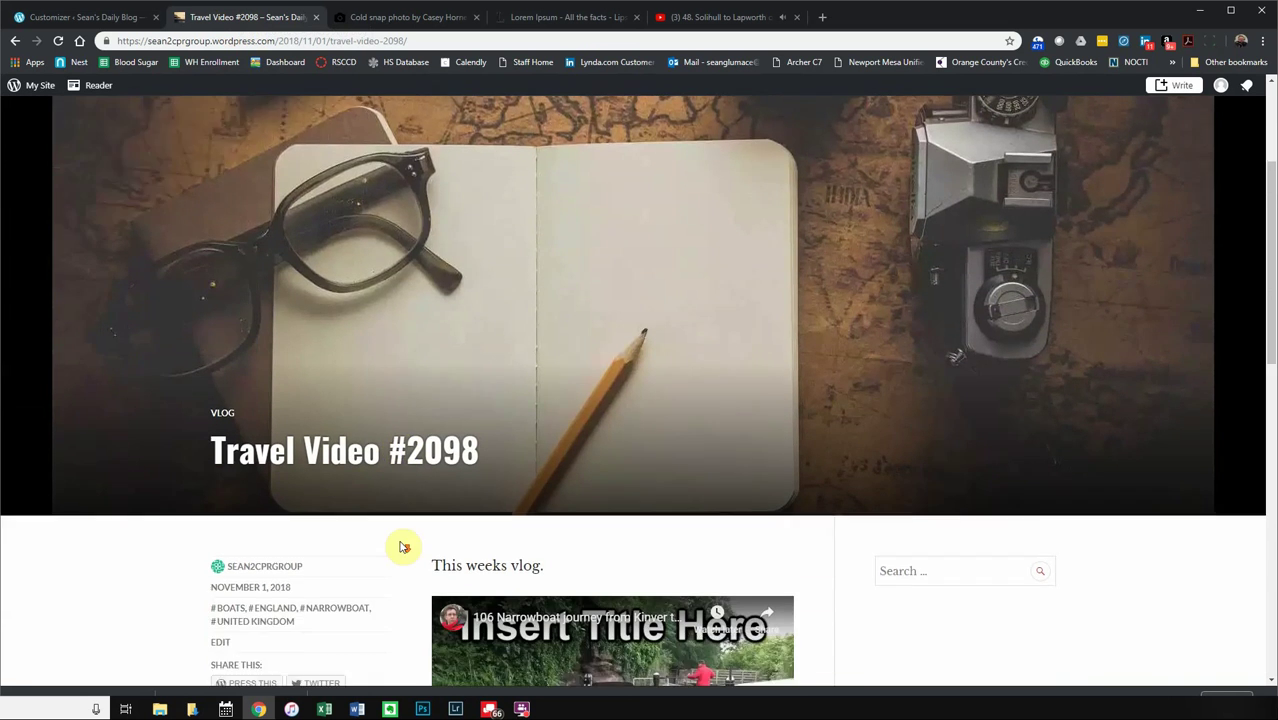
scroll(406, 501, "up", 9)
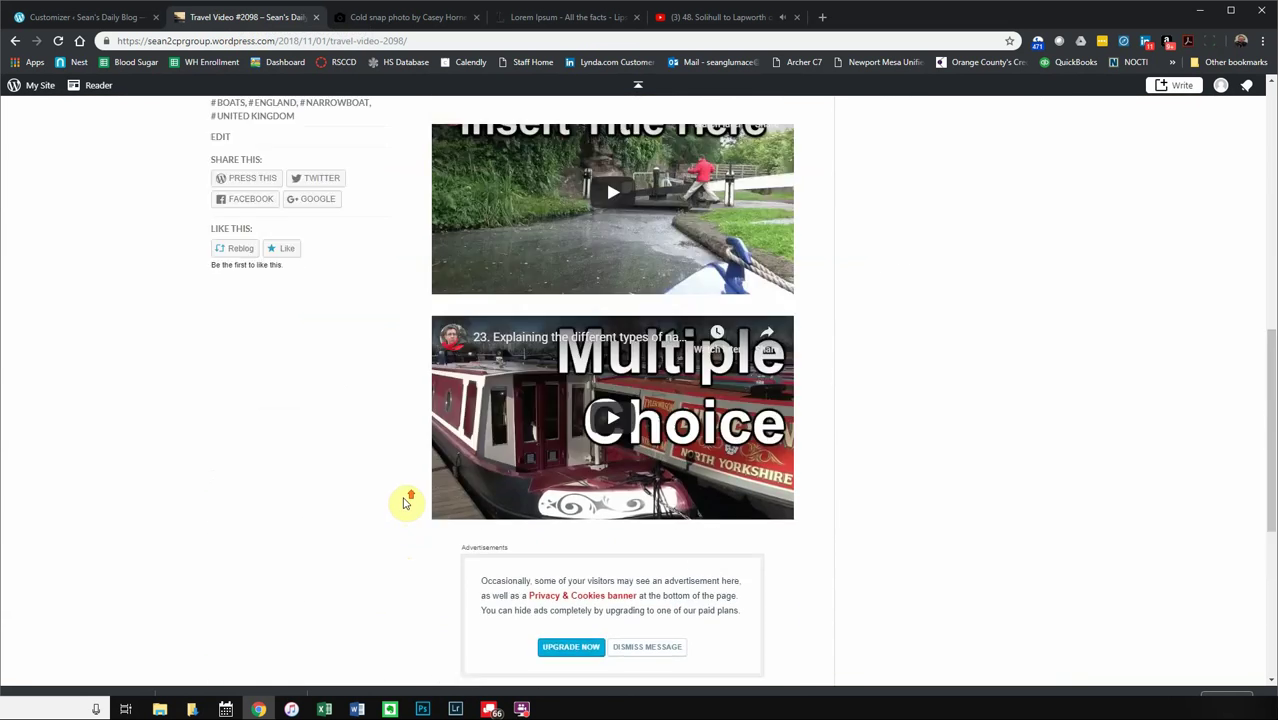
- Go to the blog home page and scroll its Canard post listing
left_click(564, 208)
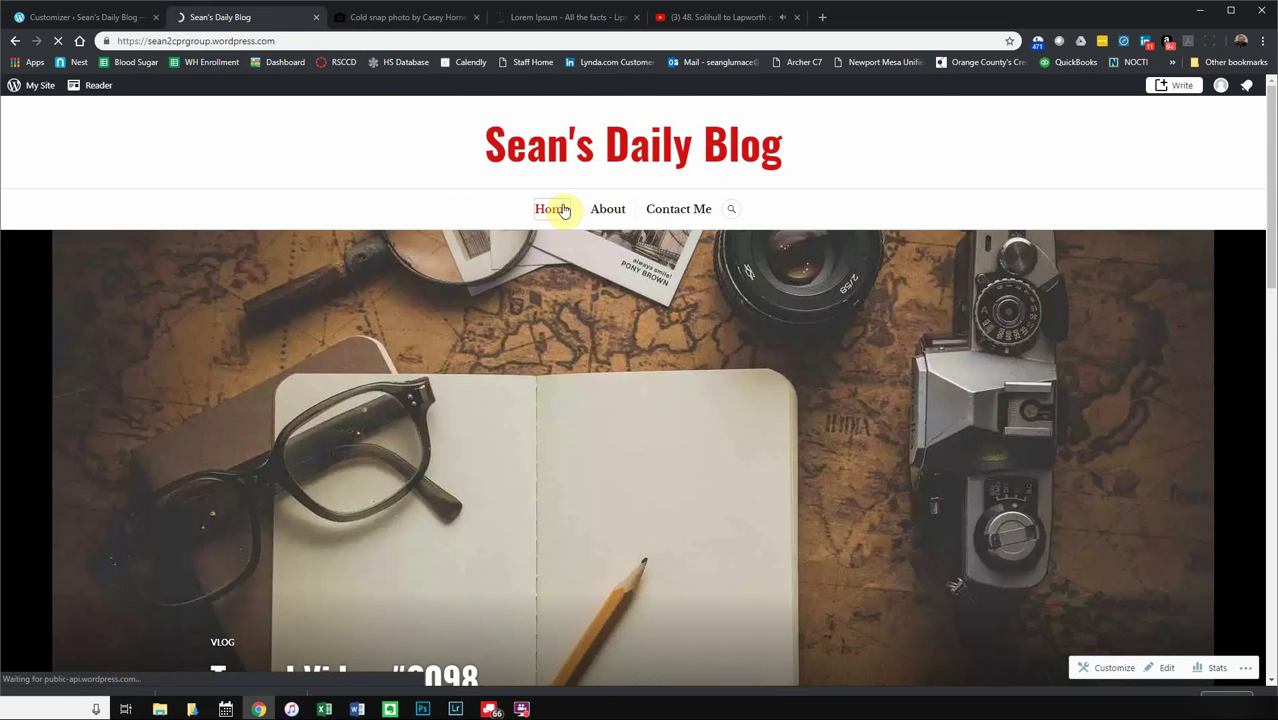
scroll(789, 482, "down", 10)
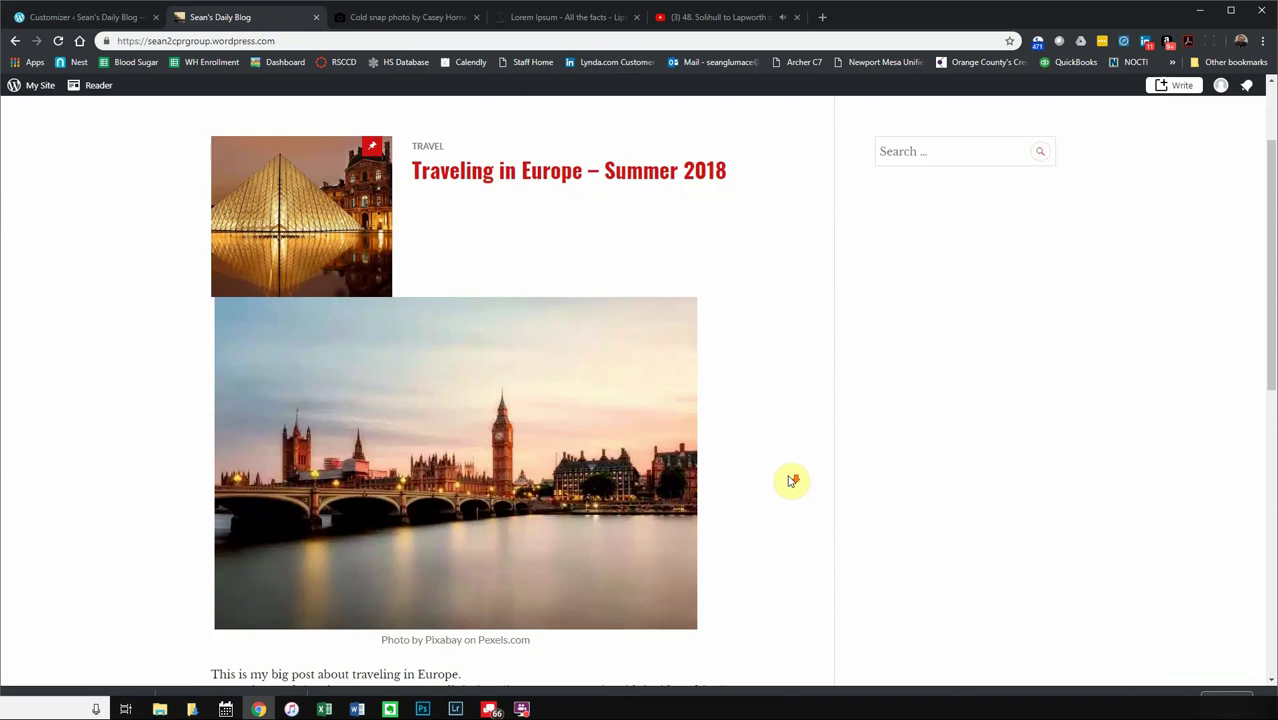
scroll(789, 483, "up", 10)
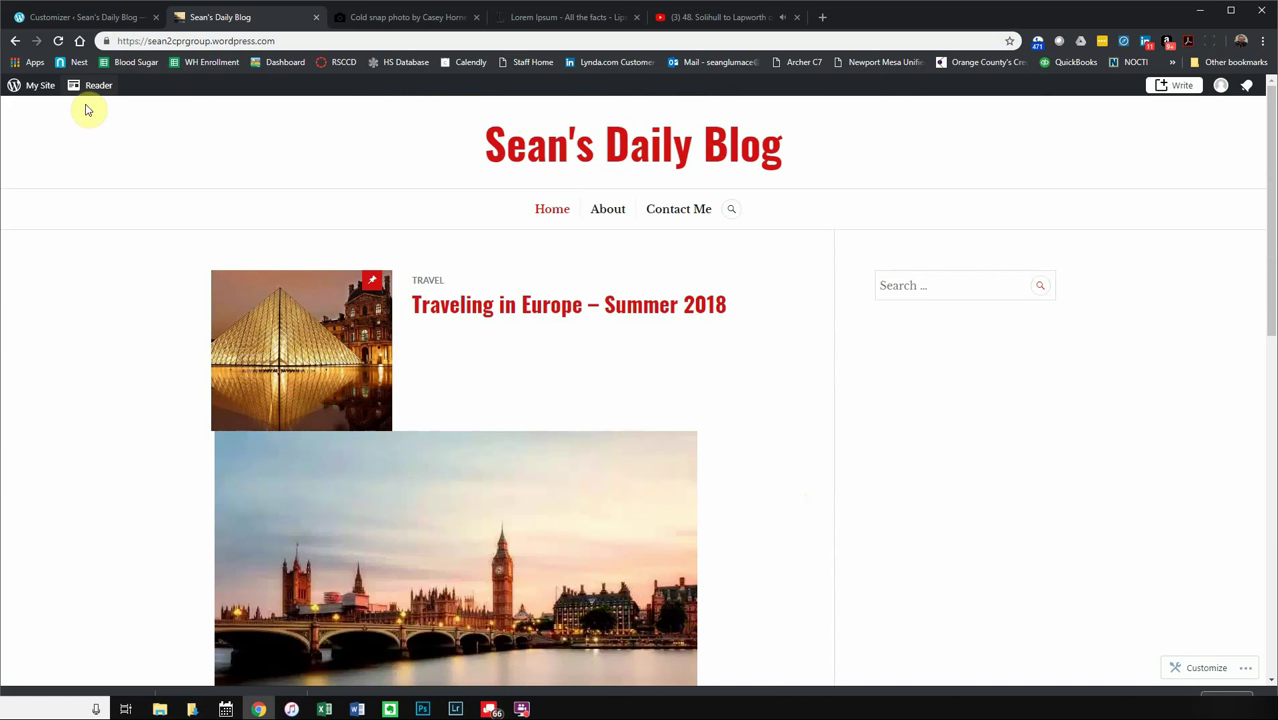
- Review the Featured Content options in the customizer without changes, then close the customizer
left_click(66, 18)
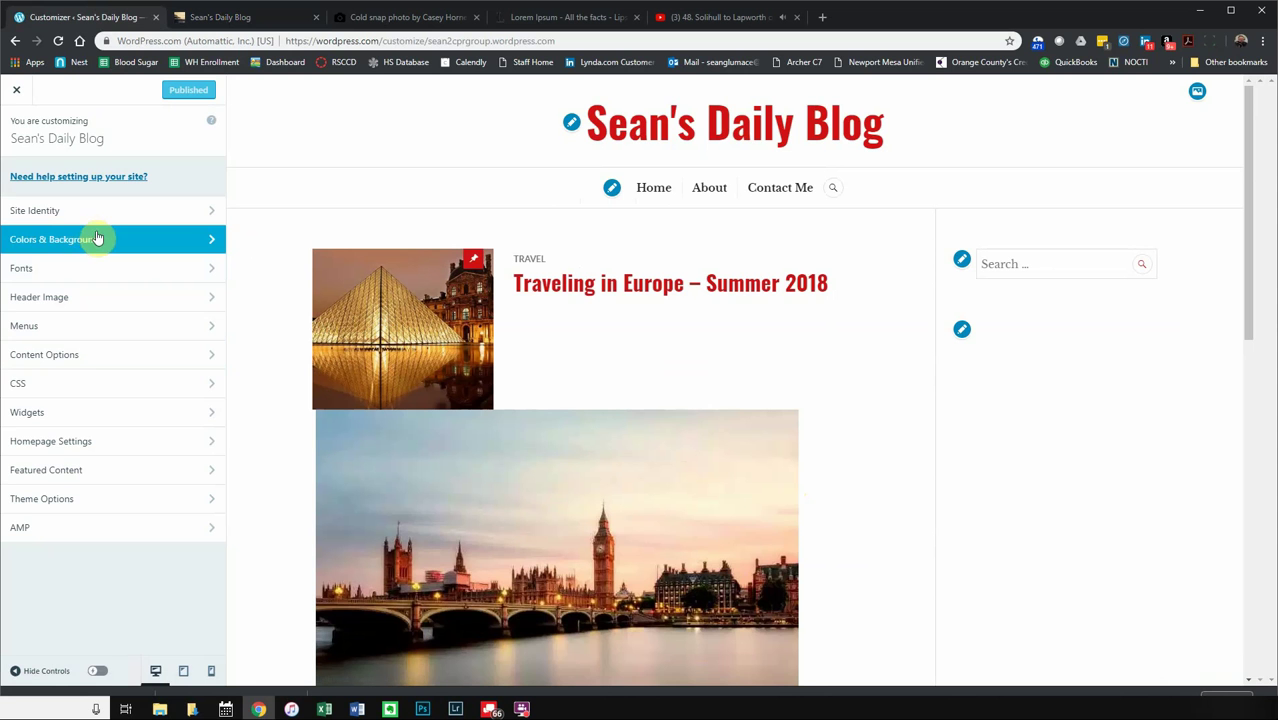
left_click(91, 469)
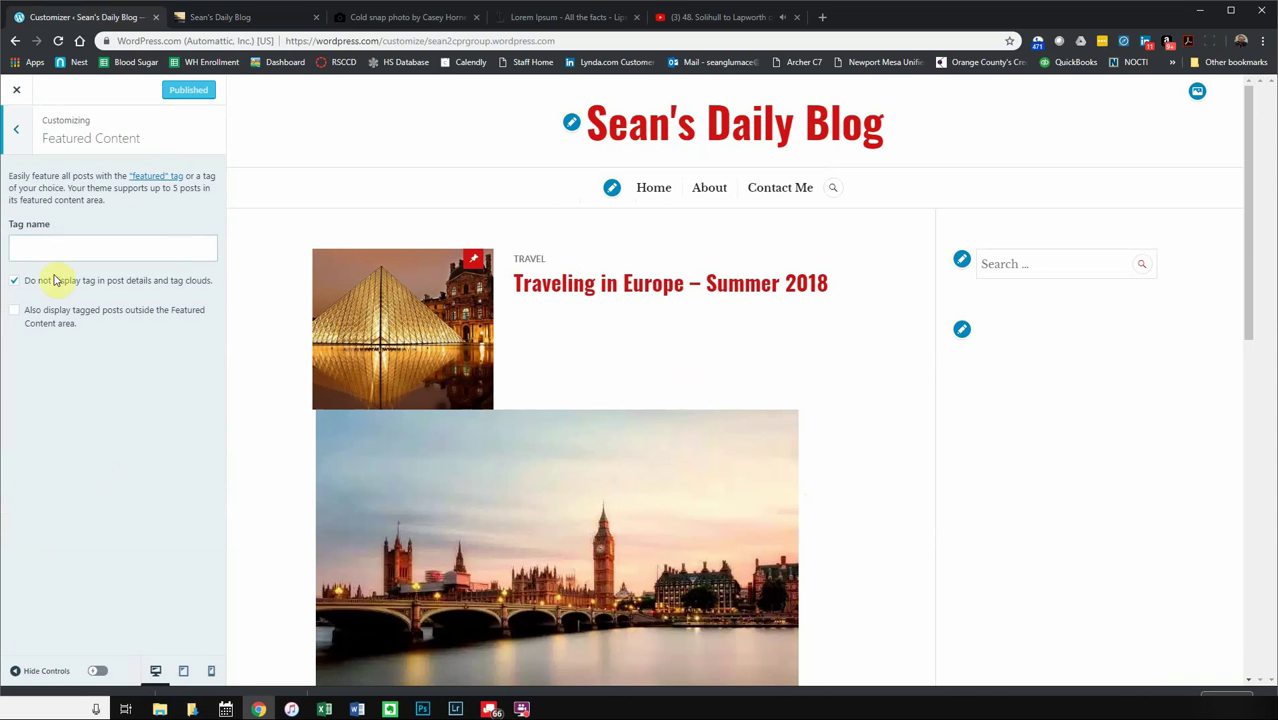
left_click(17, 128)
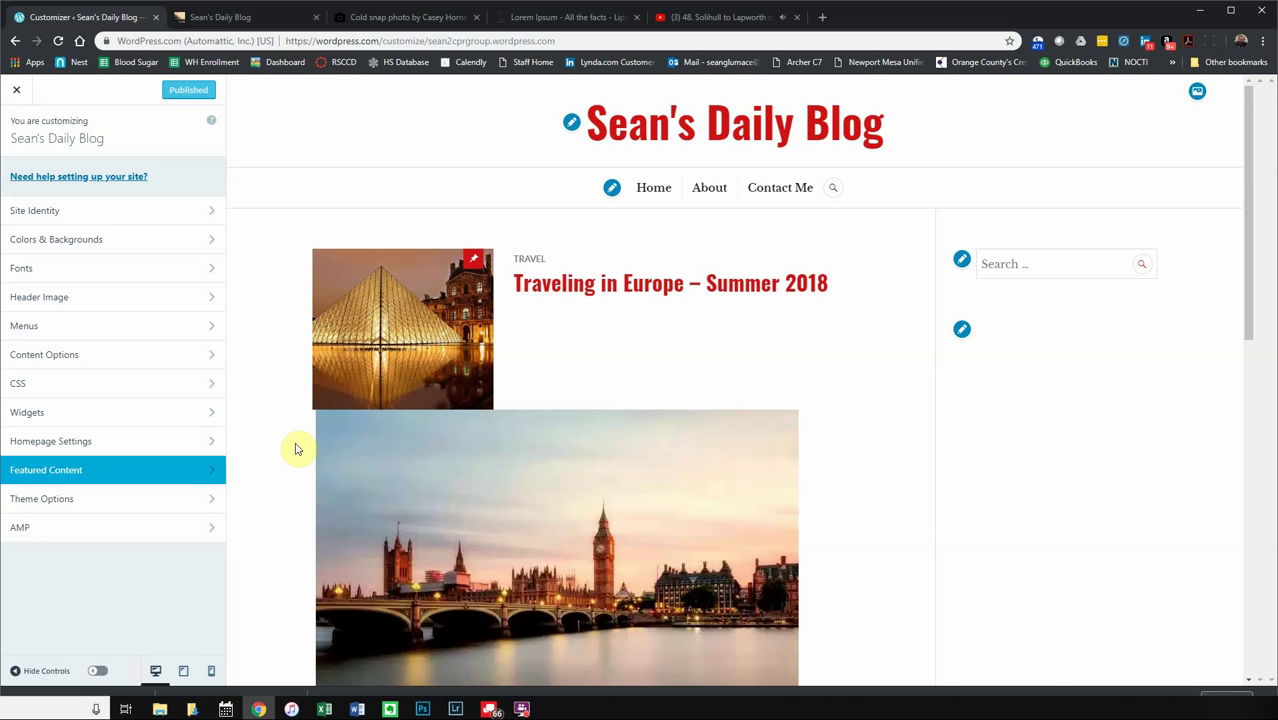
left_click(16, 89)
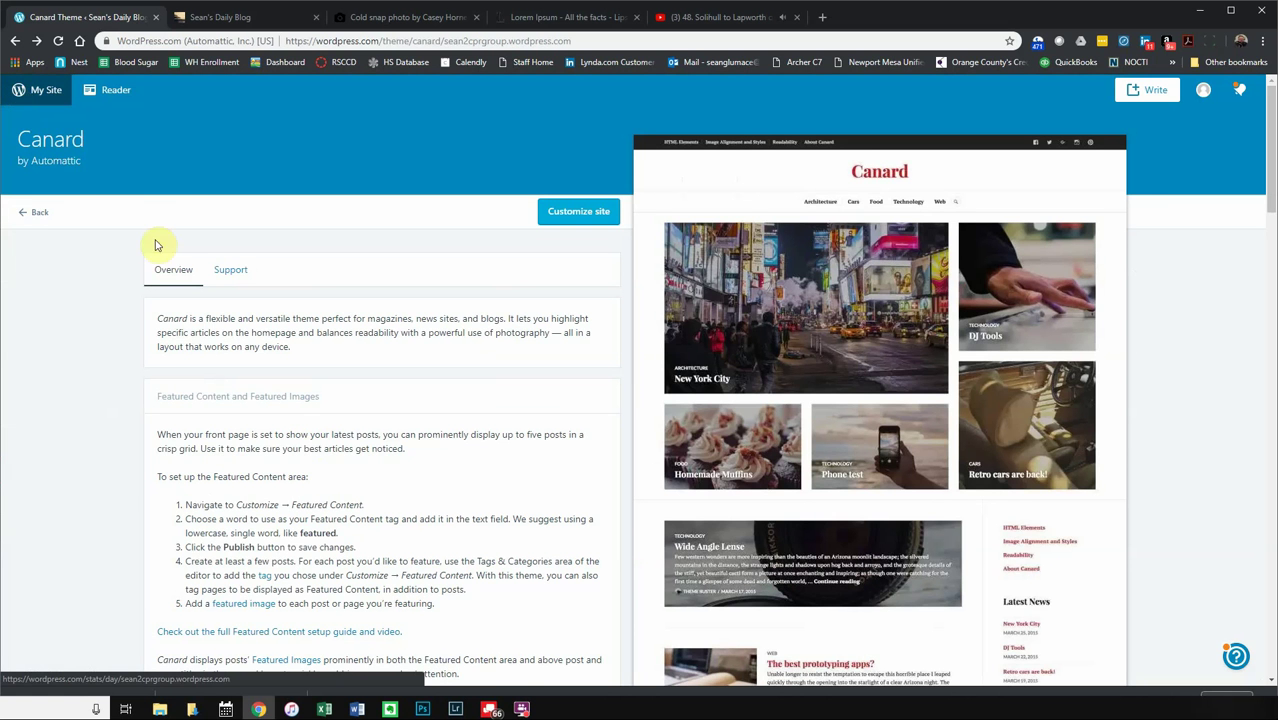
- Open the site's traffic stats, glance at the blog tab, then reopen and close the customizer
left_click(36, 91)
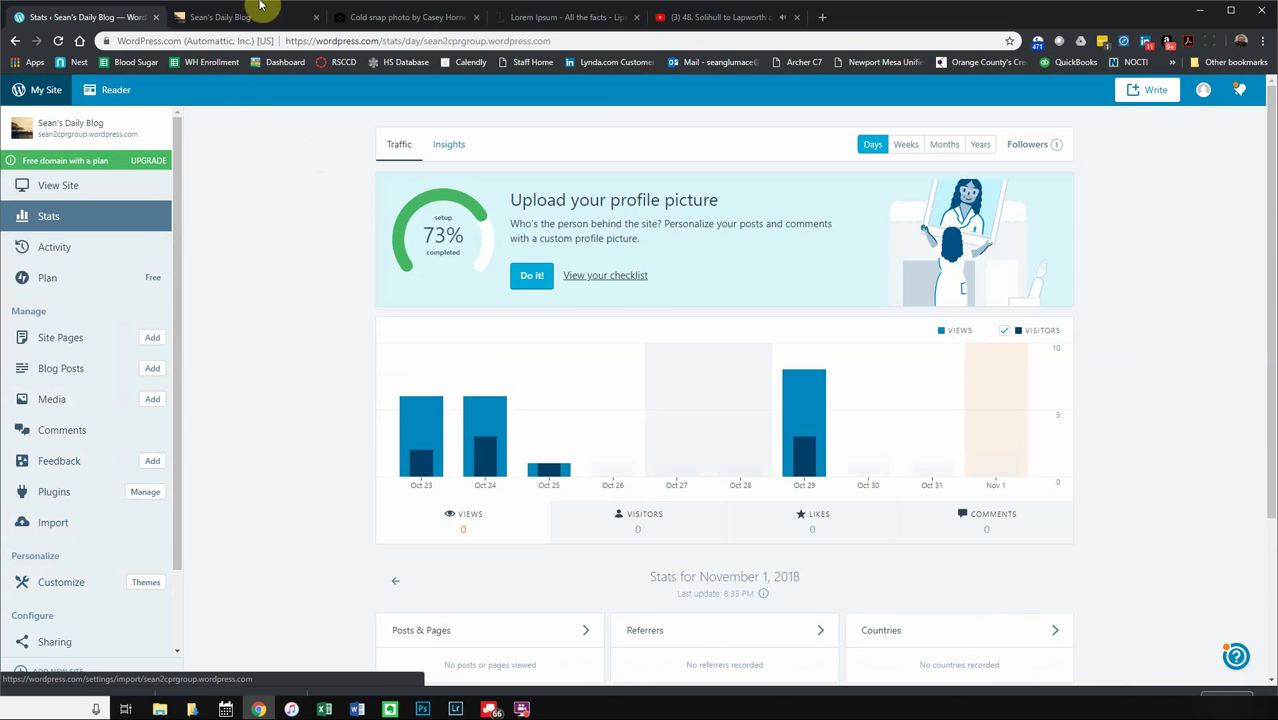
left_click(257, 10)
left_click(112, 12)
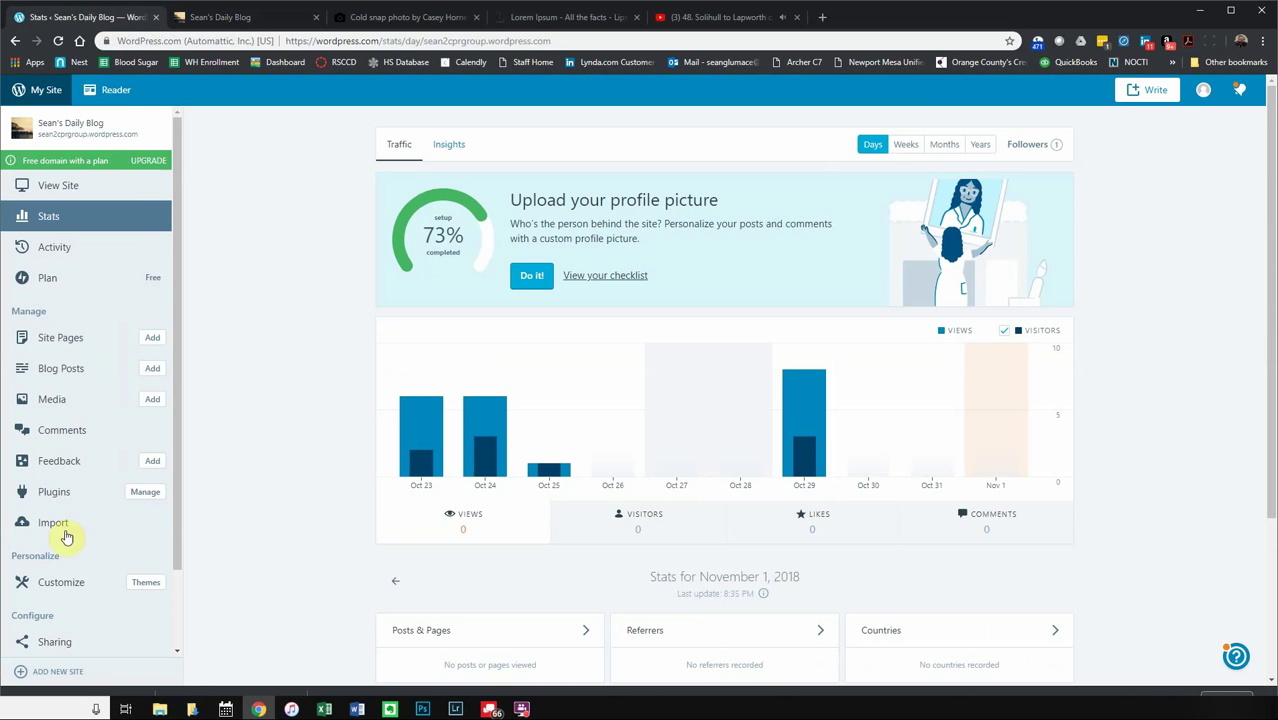
left_click(71, 589)
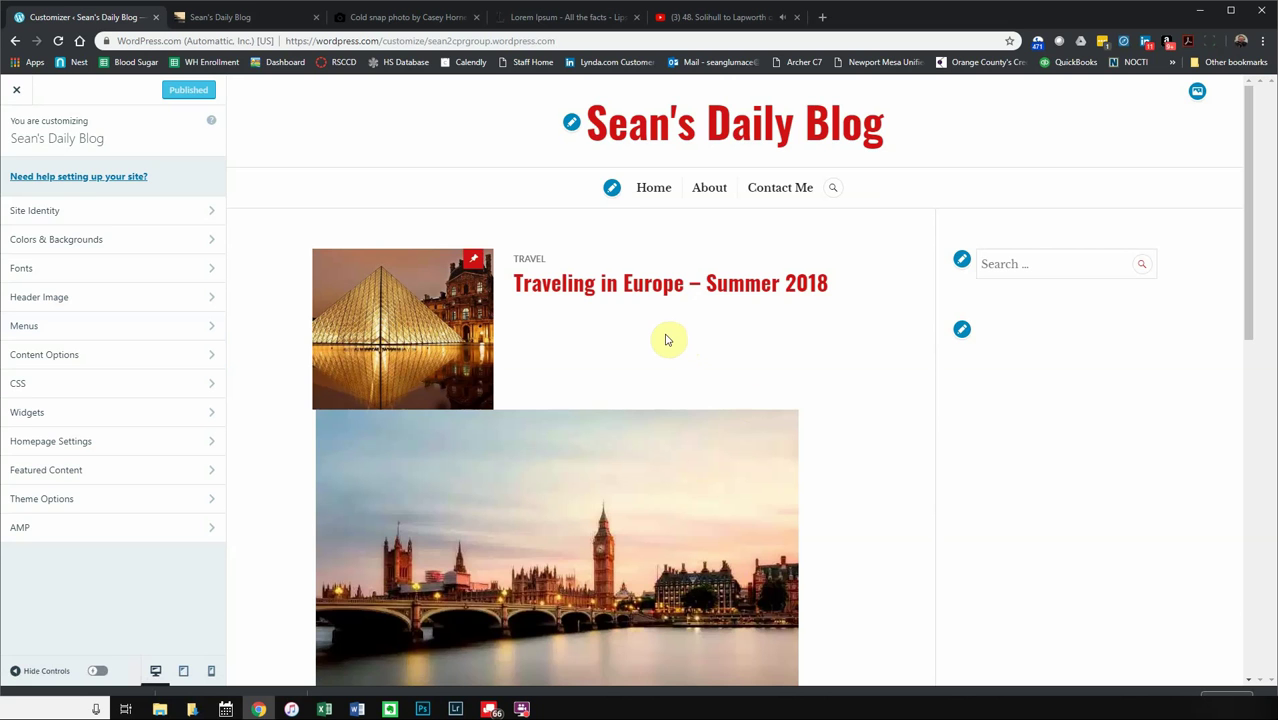
left_click(16, 89)
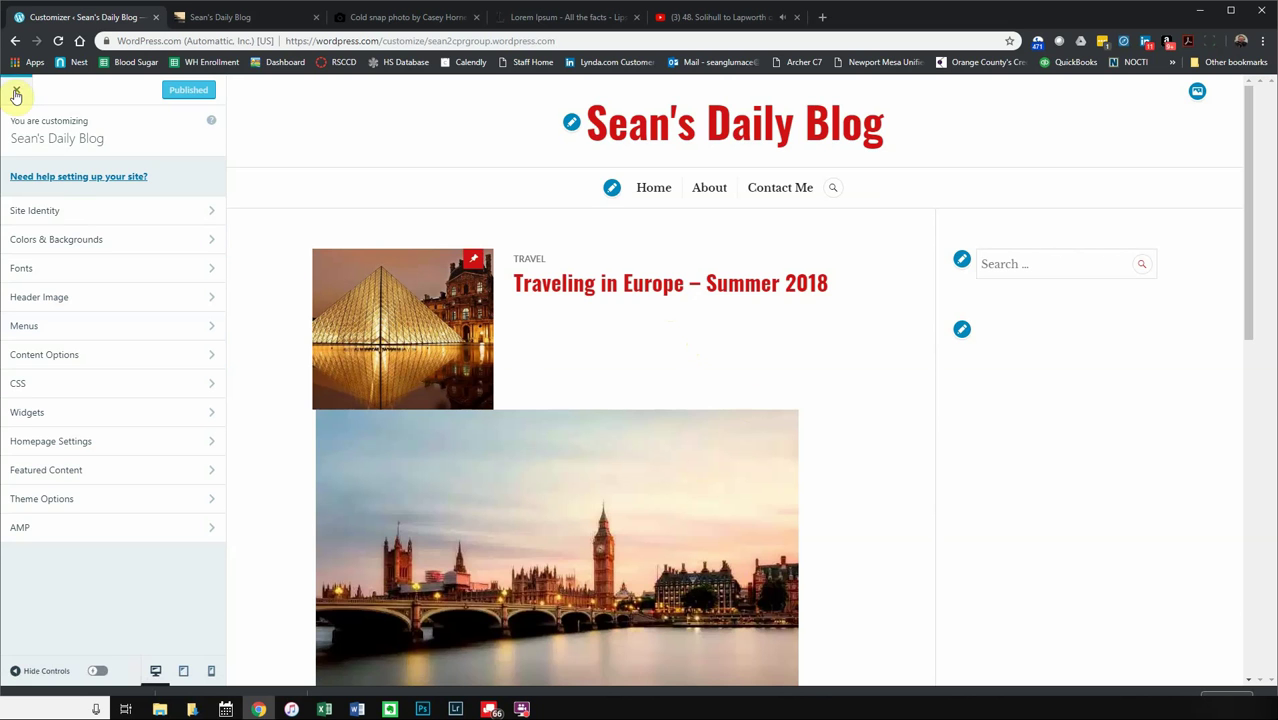